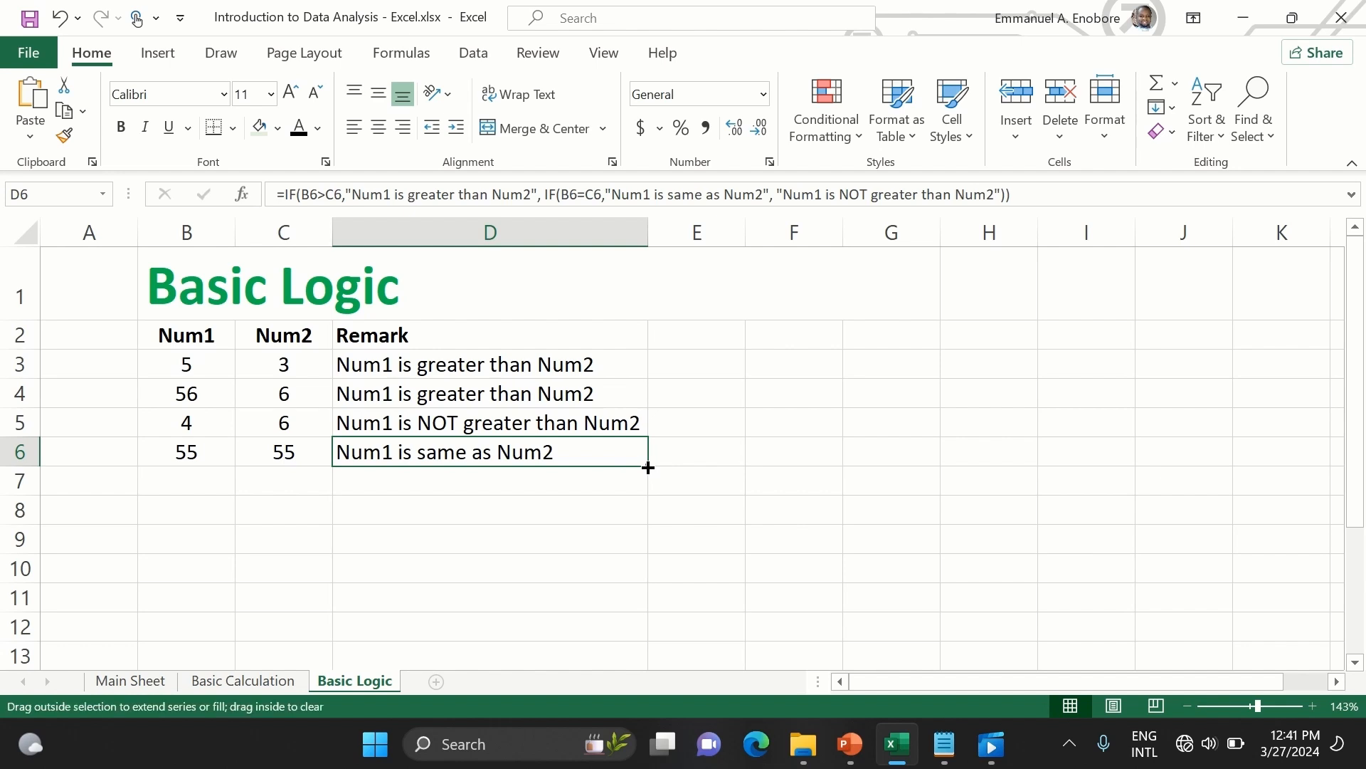
# - Fill the Remark formula from D6 down through D9 on the Basic Logic sheet
pyautogui.click(648, 467)
pyautogui.moveTo(648, 468); pyautogui.dragTo(641, 546)
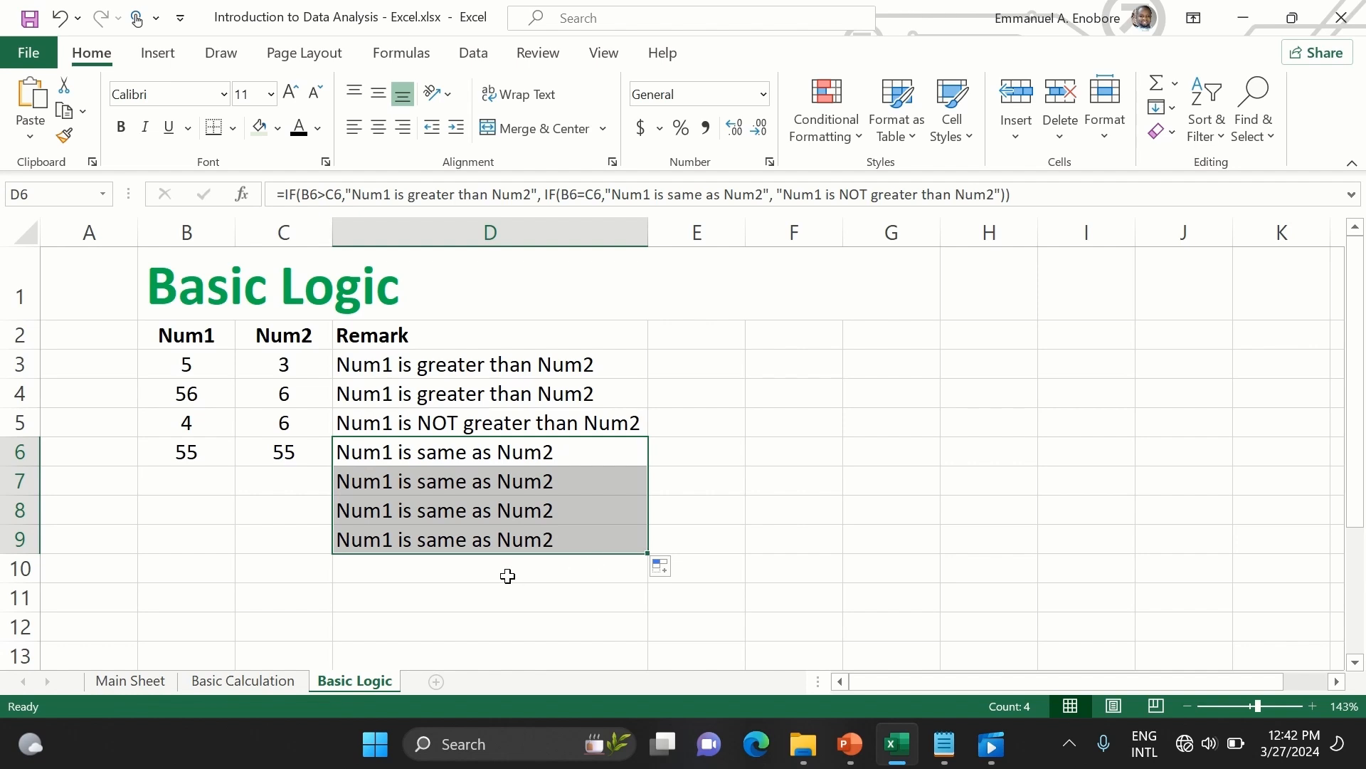
pyautogui.click(360, 487)
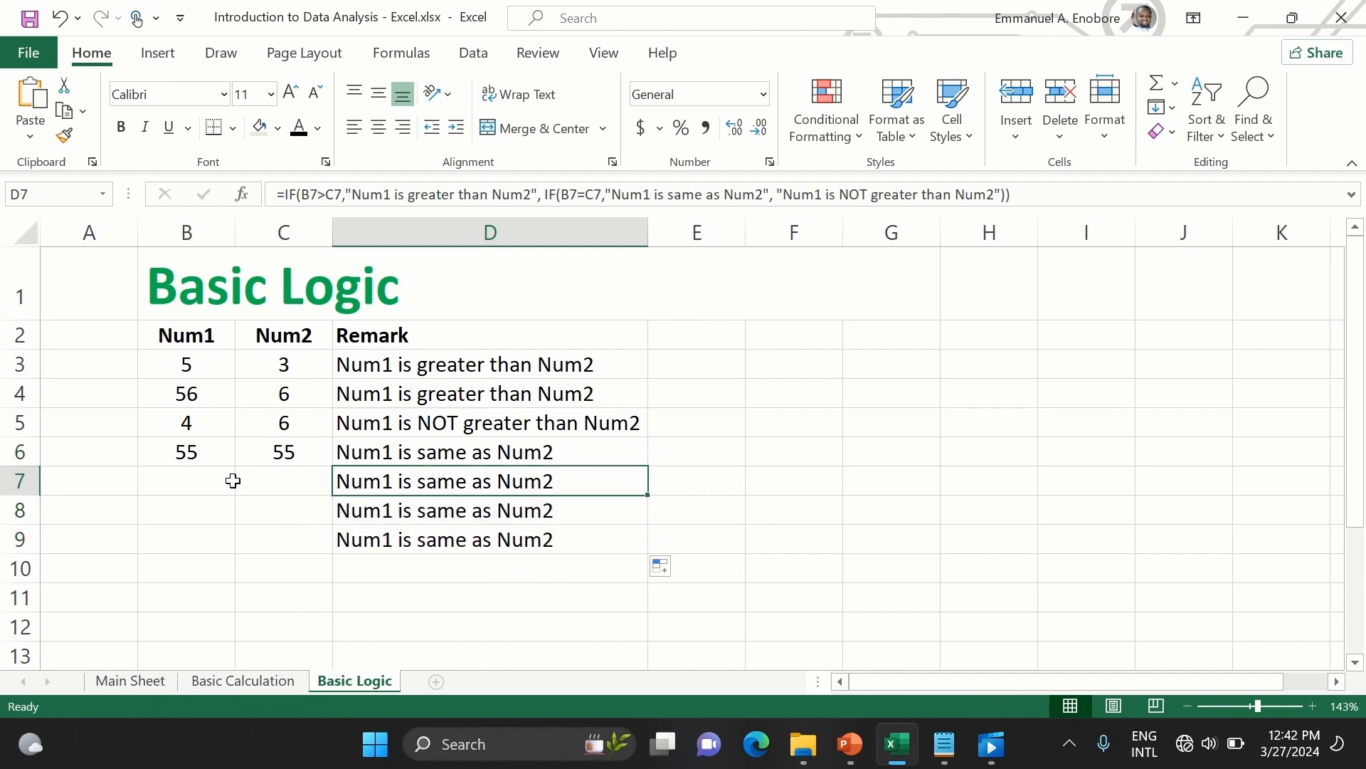
# - Enter the Num1 values 4, 45 and 66 in cells B7, B8 and B9
pyautogui.click(183, 493)
pyautogui.write('4')
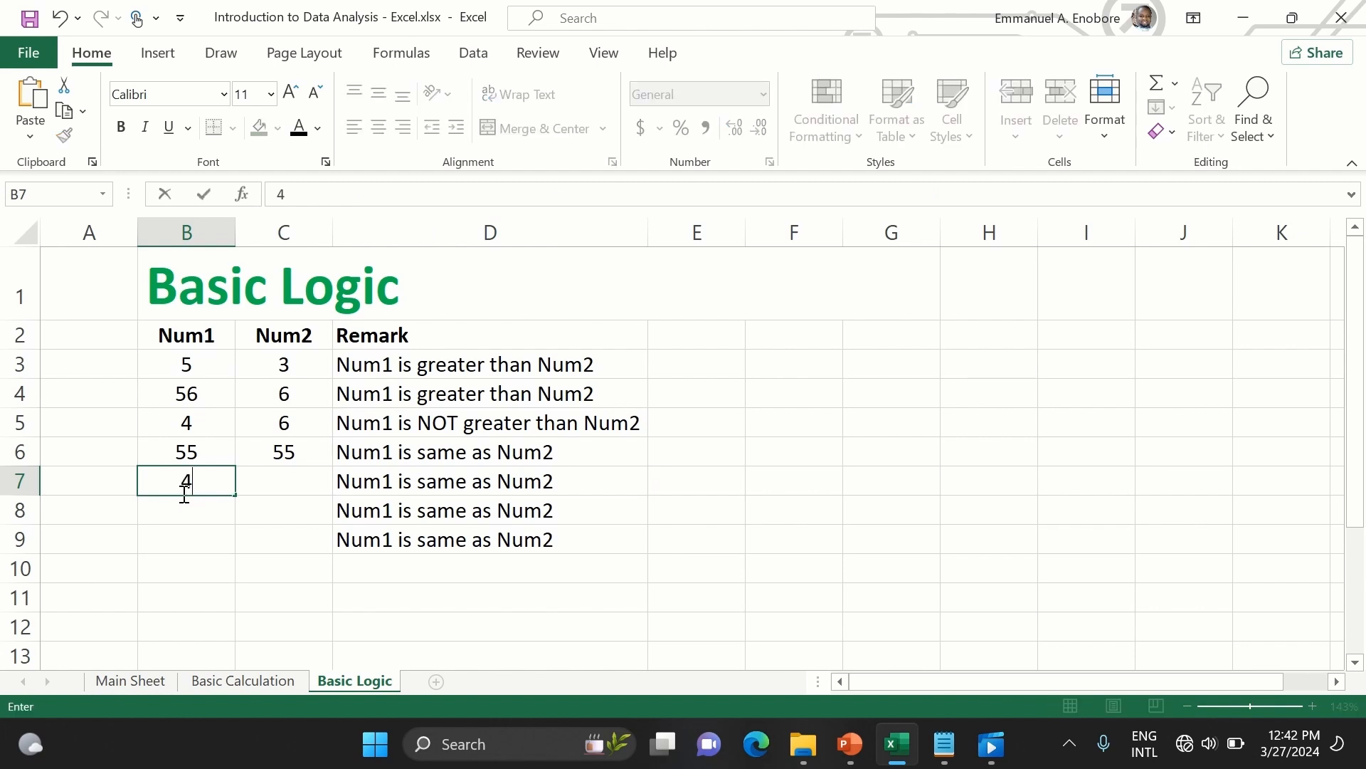
pyautogui.press('Return')
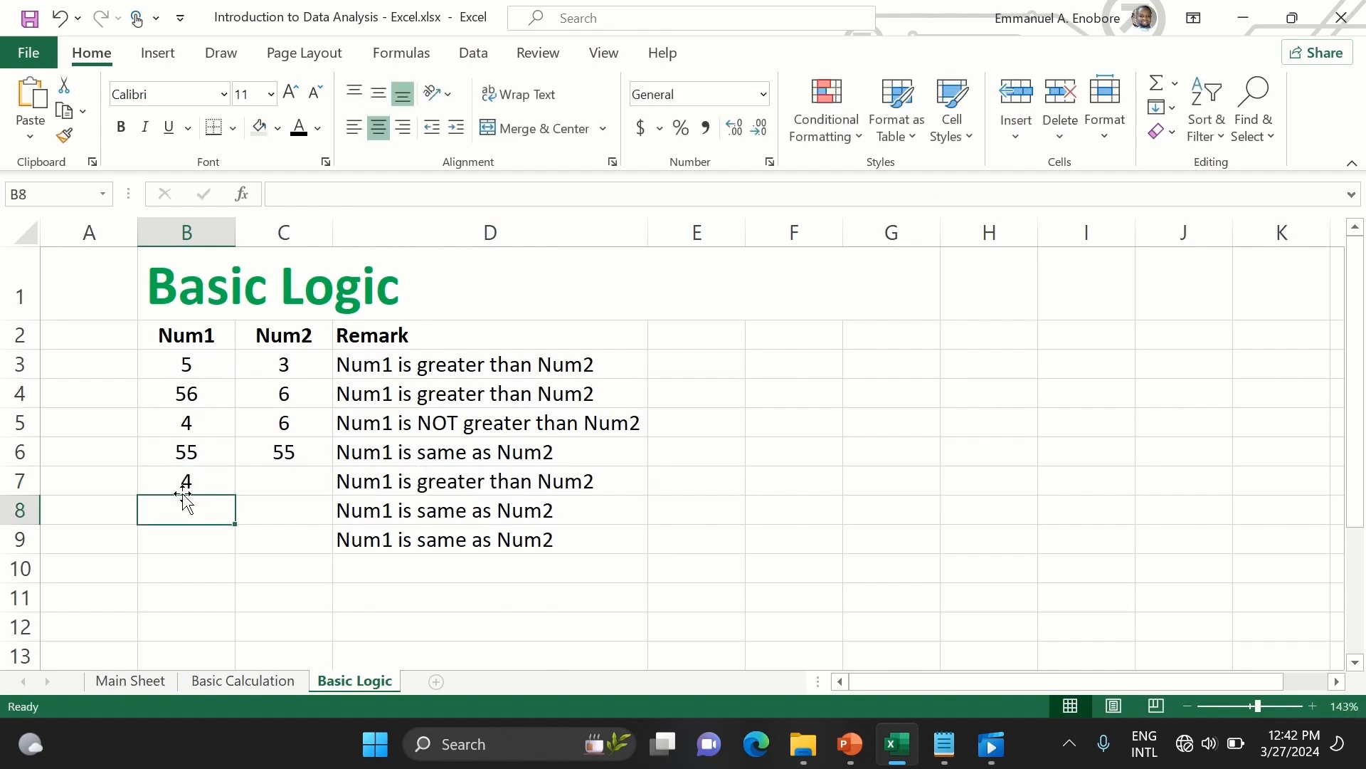
pyautogui.write('45')
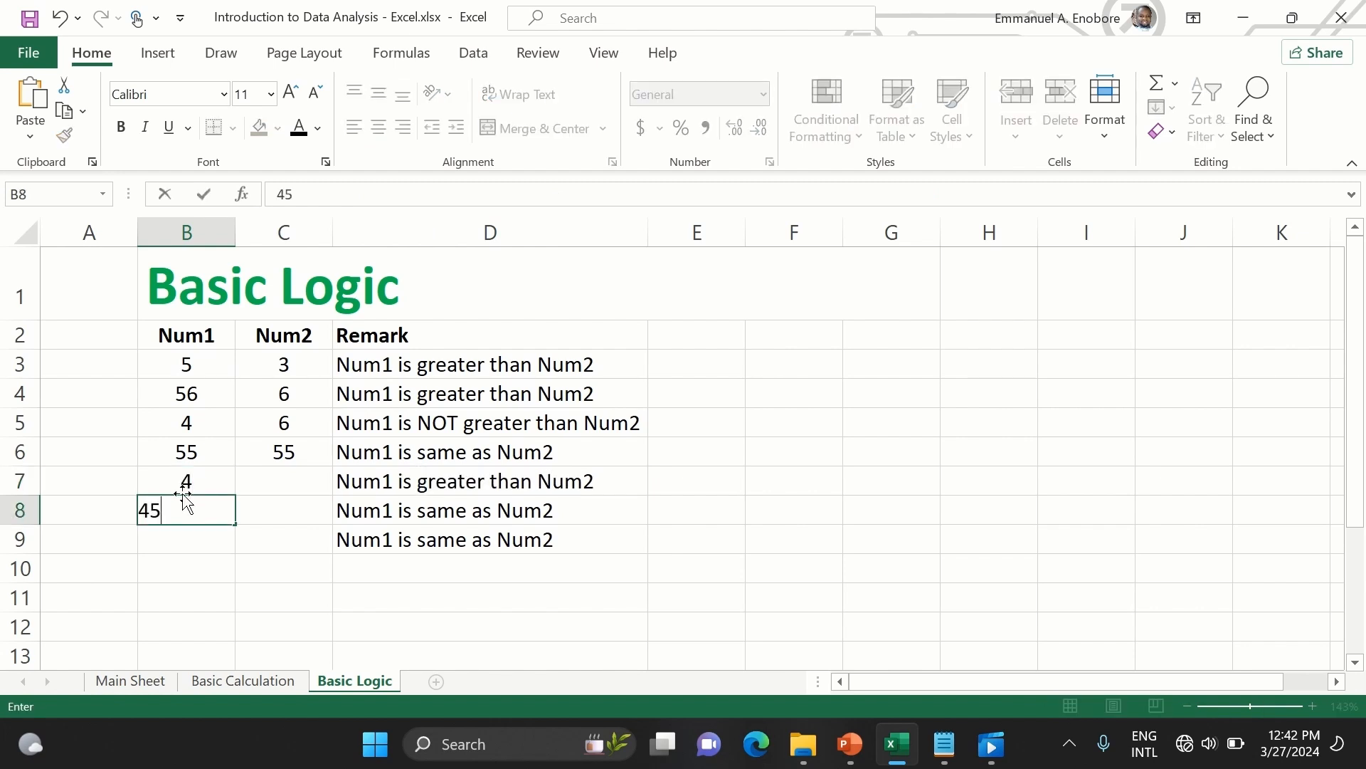
pyautogui.press('Return')
pyautogui.write('66')
pyautogui.press('Tab')
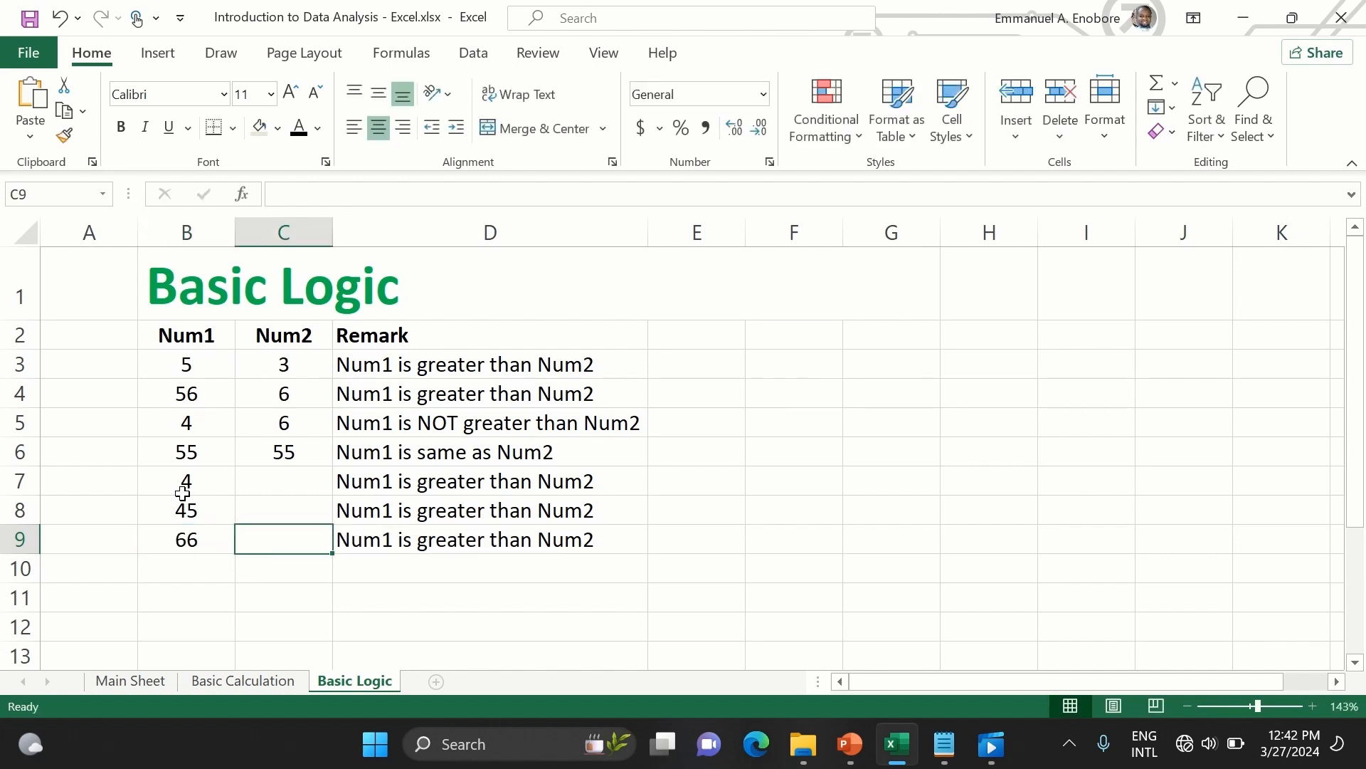
# - Enter the Num2 values 76 in C9, 5 in C8 and 4 in C7
pyautogui.write('76')
pyautogui.press('Up')
pyautogui.write('5')
pyautogui.press('Up')
pyautogui.write('4')
pyautogui.press('Return')
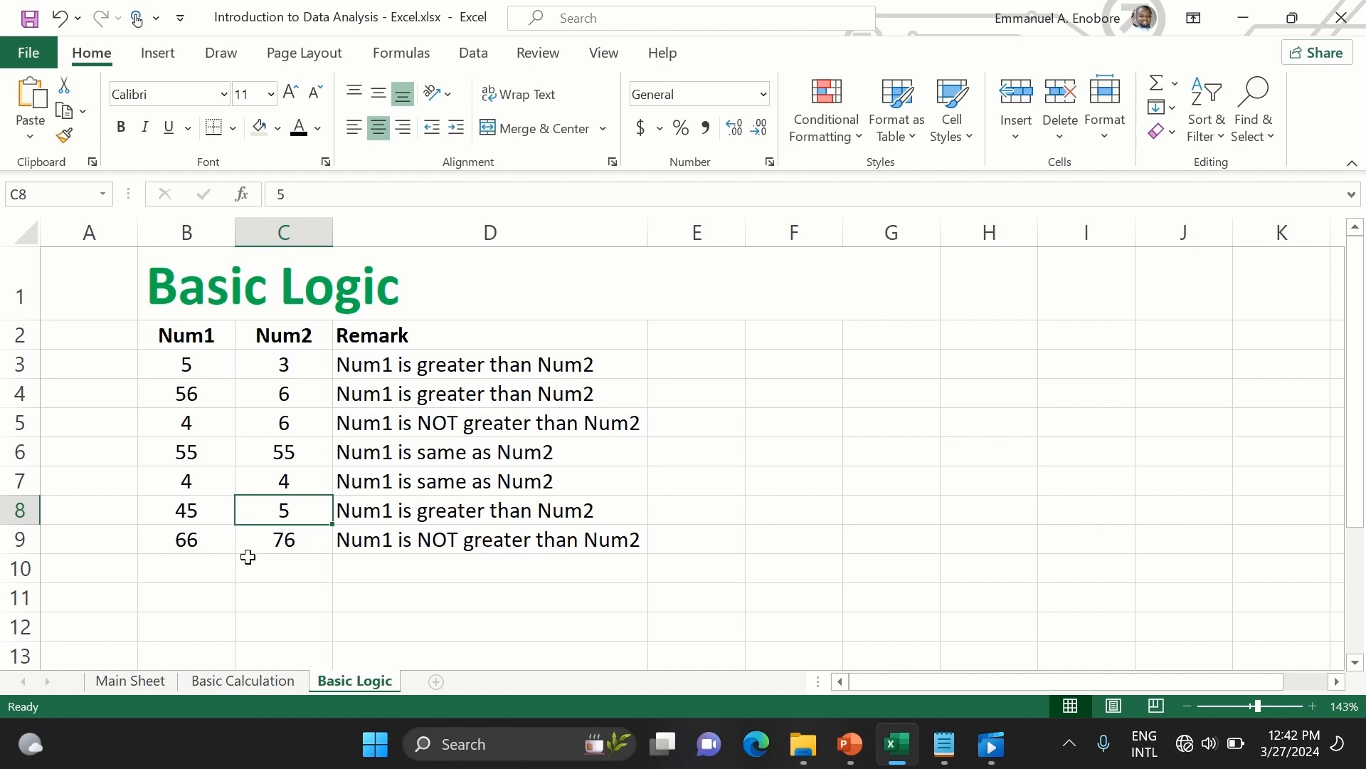
pyautogui.click(298, 568)
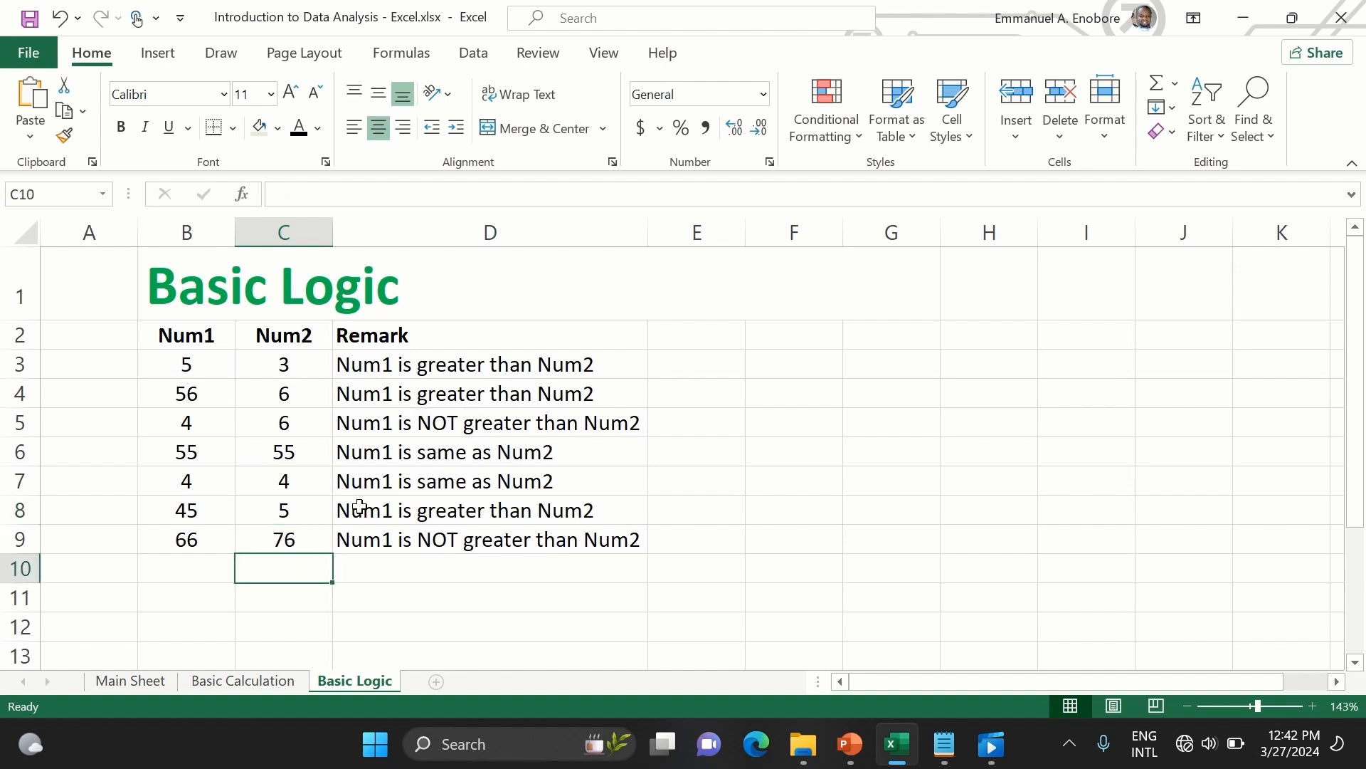
pyautogui.click(129, 681)
pyautogui.click(234, 681)
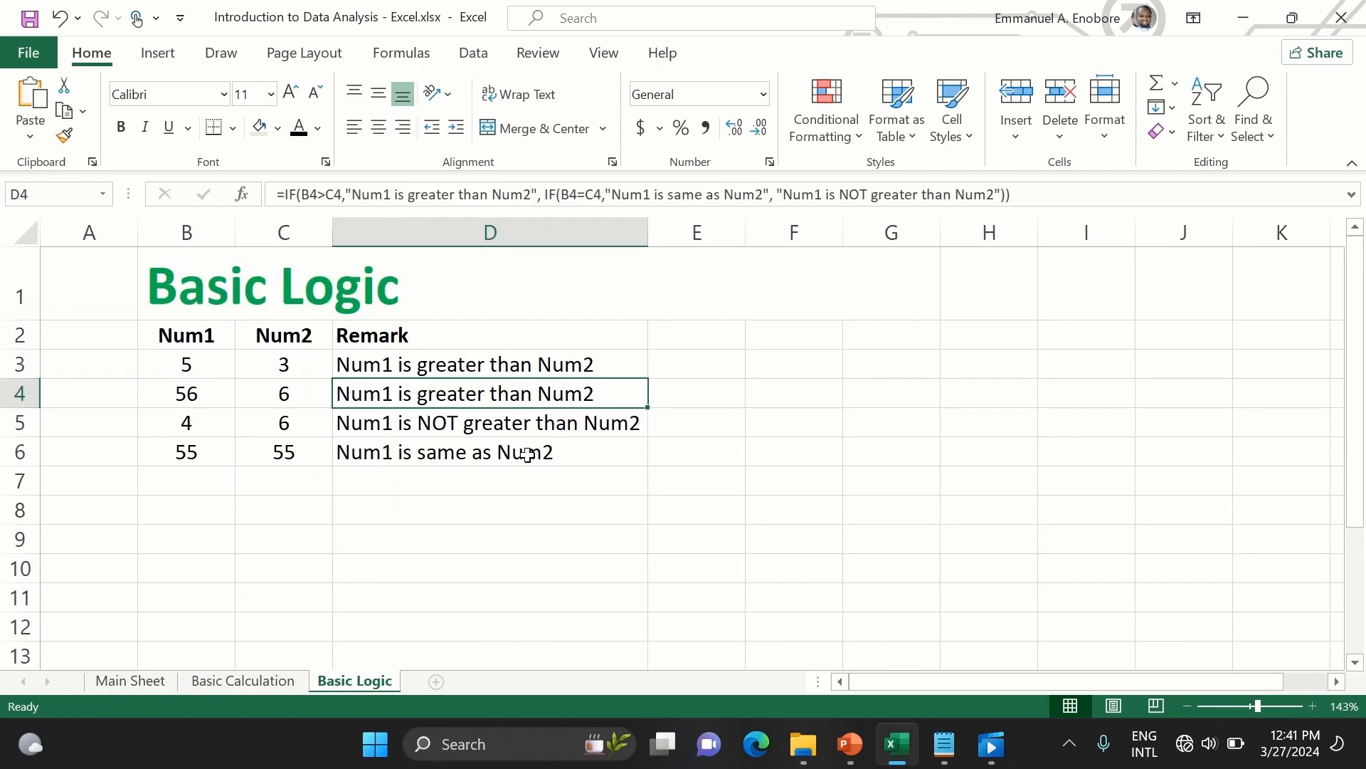
# - Extend the nested IF formula in D6 down to rows 7 through 9 of the Remark column
pyautogui.click(530, 459)
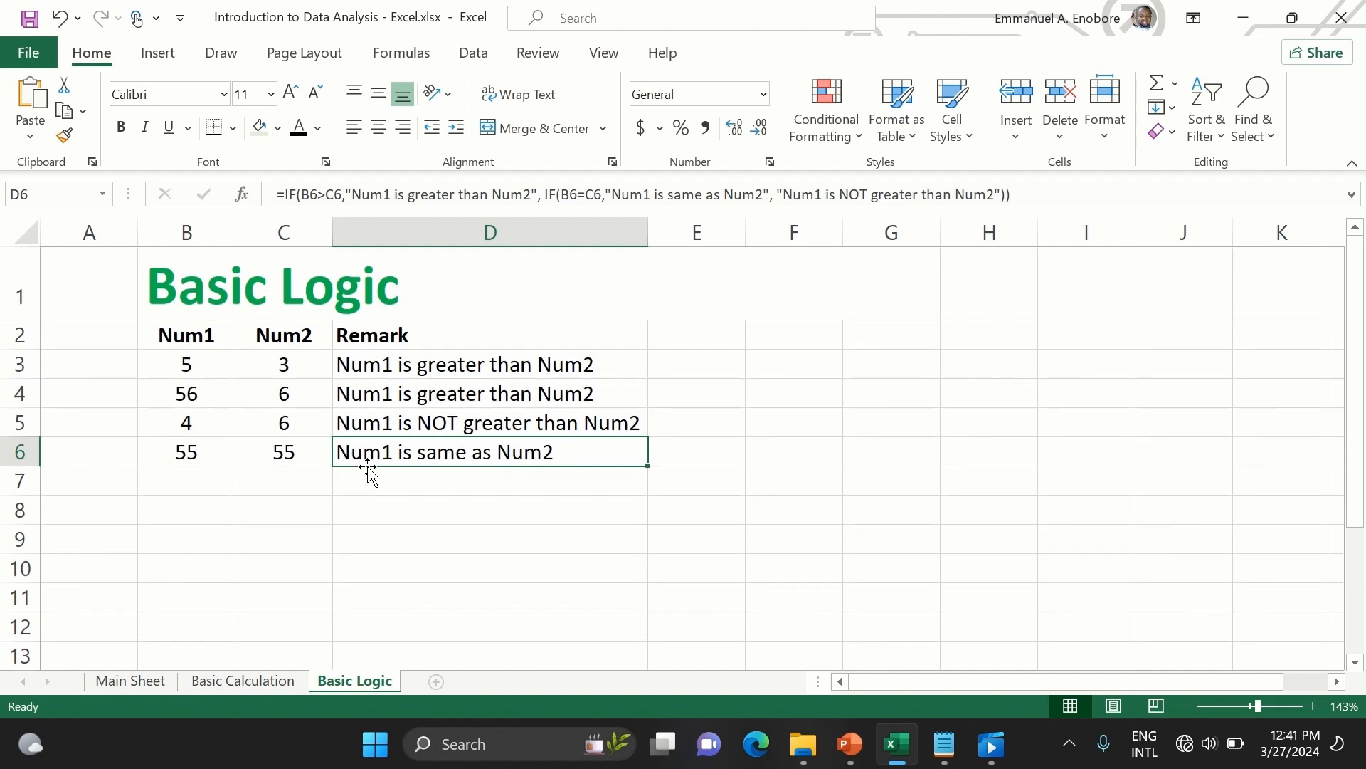
pyautogui.click(433, 521)
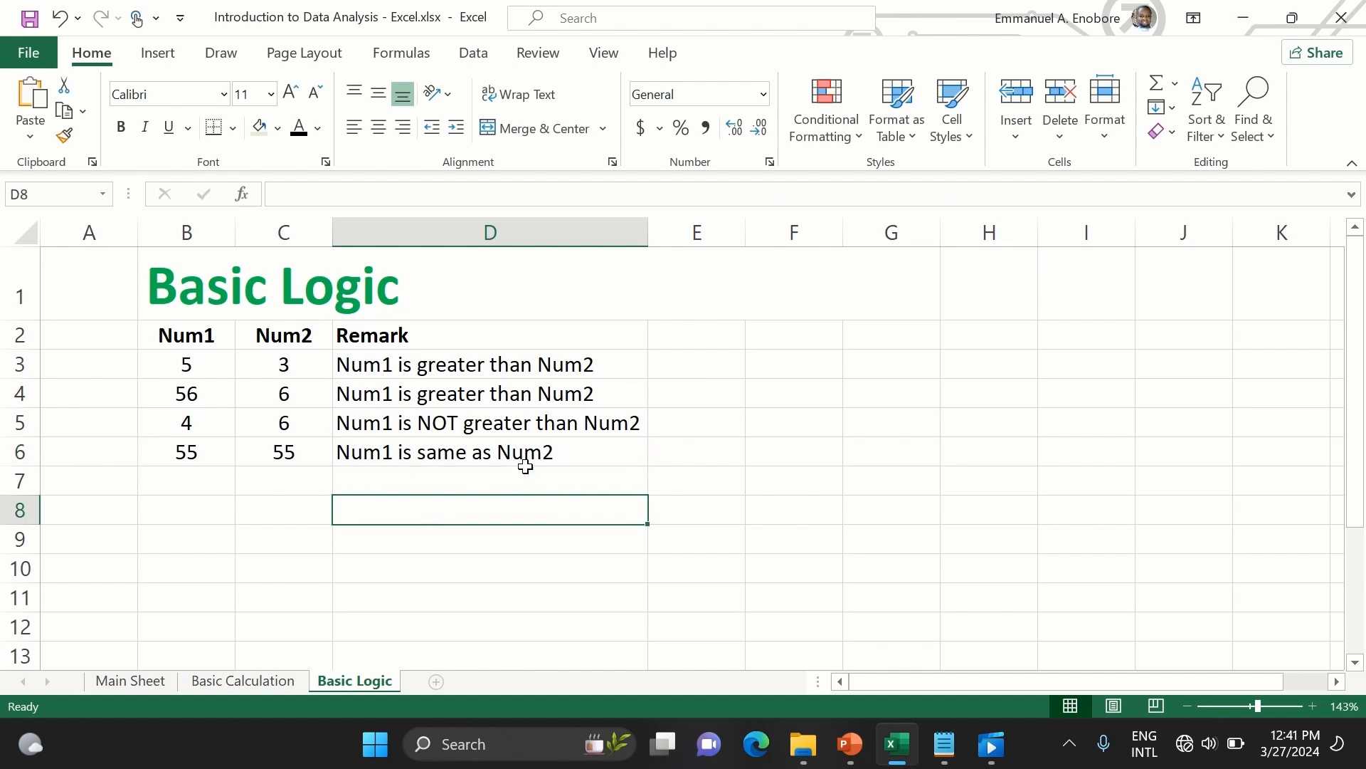
pyautogui.click(567, 447)
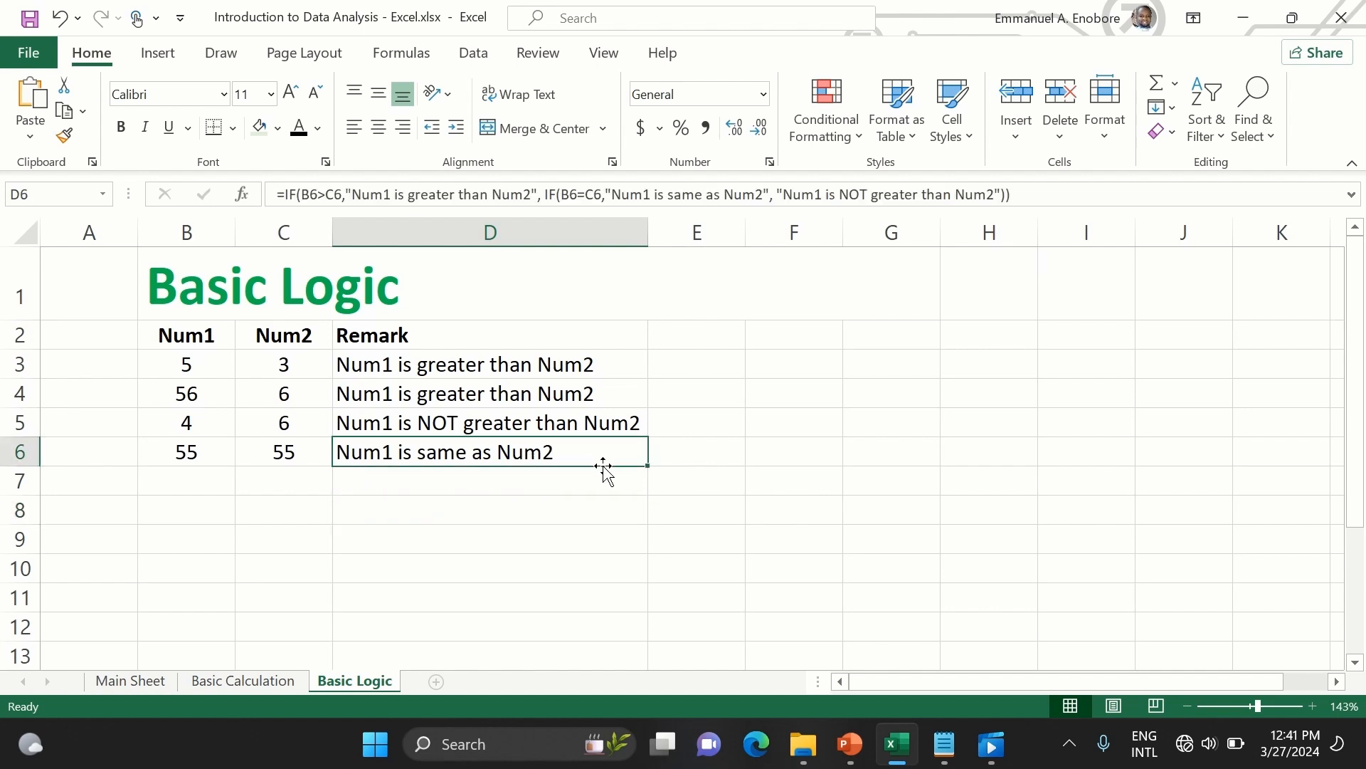
pyautogui.moveTo(646, 467); pyautogui.dragTo(640, 546)
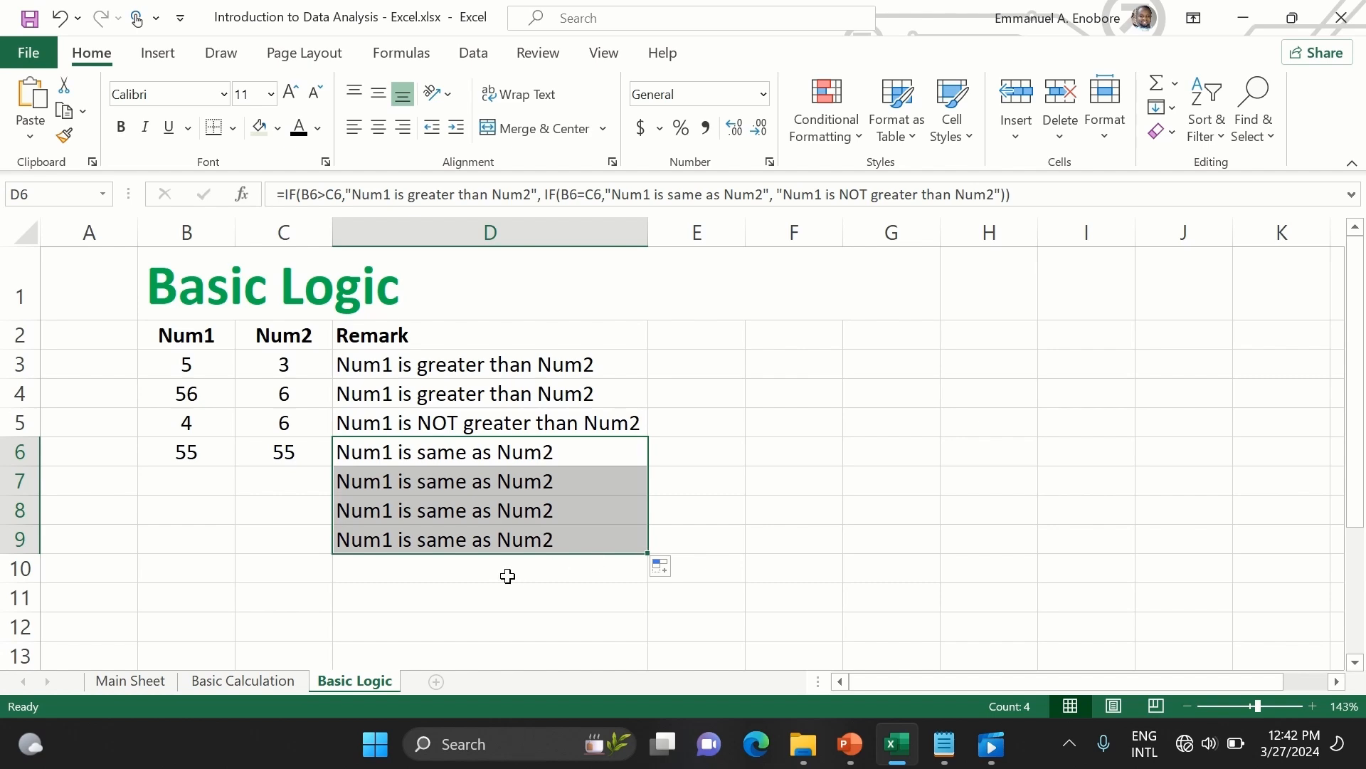
pyautogui.click(361, 487)
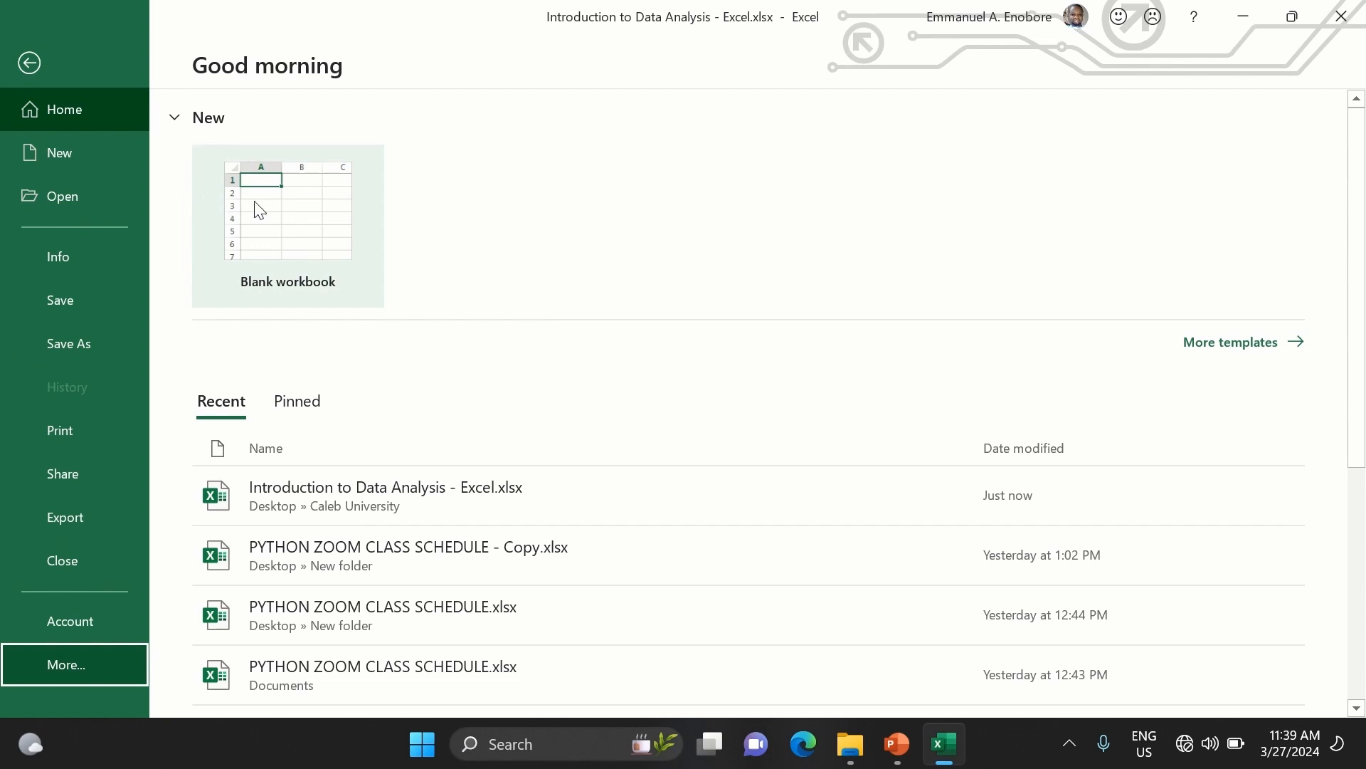
pyautogui.click(288, 214)
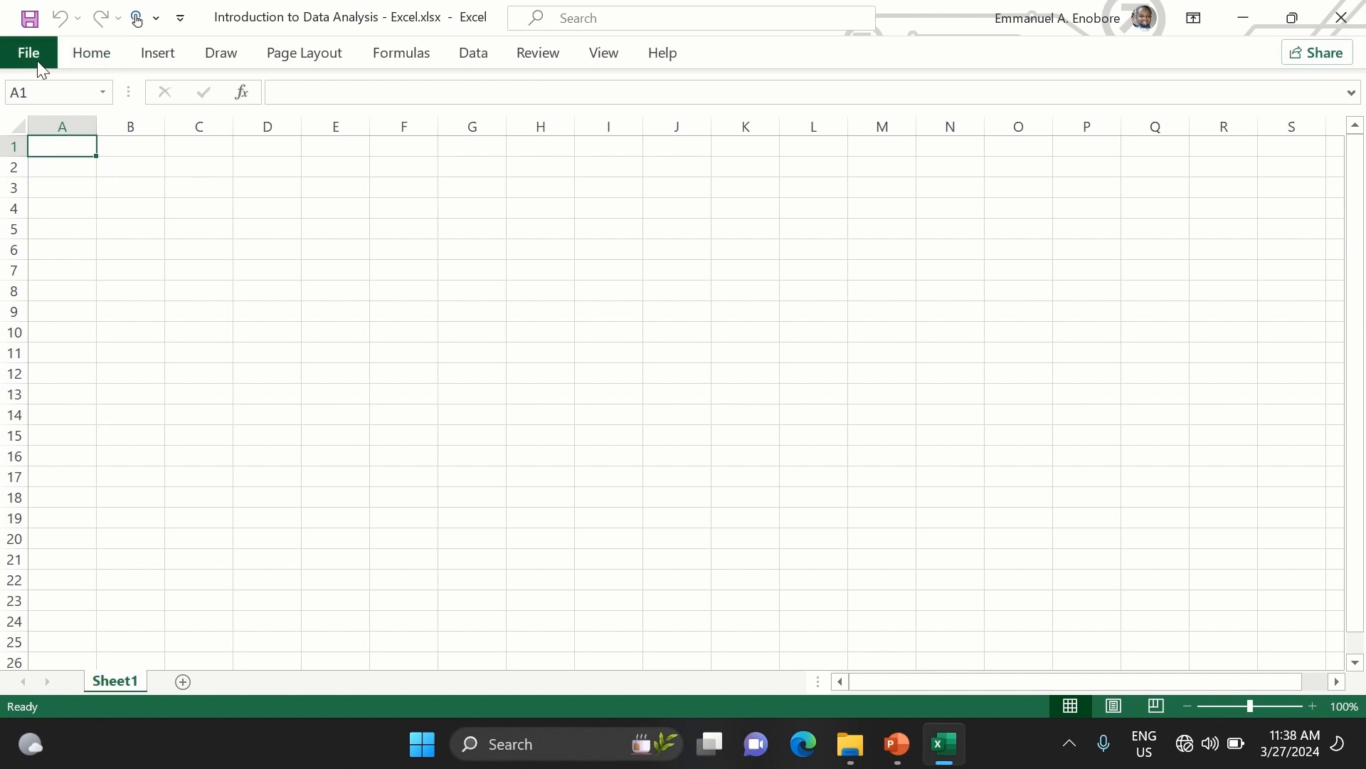
# - Examine the command groups under Home, Insert, Draw, Page Layout, Formulas, Data, Review, View and Help
pyautogui.click(79, 61)
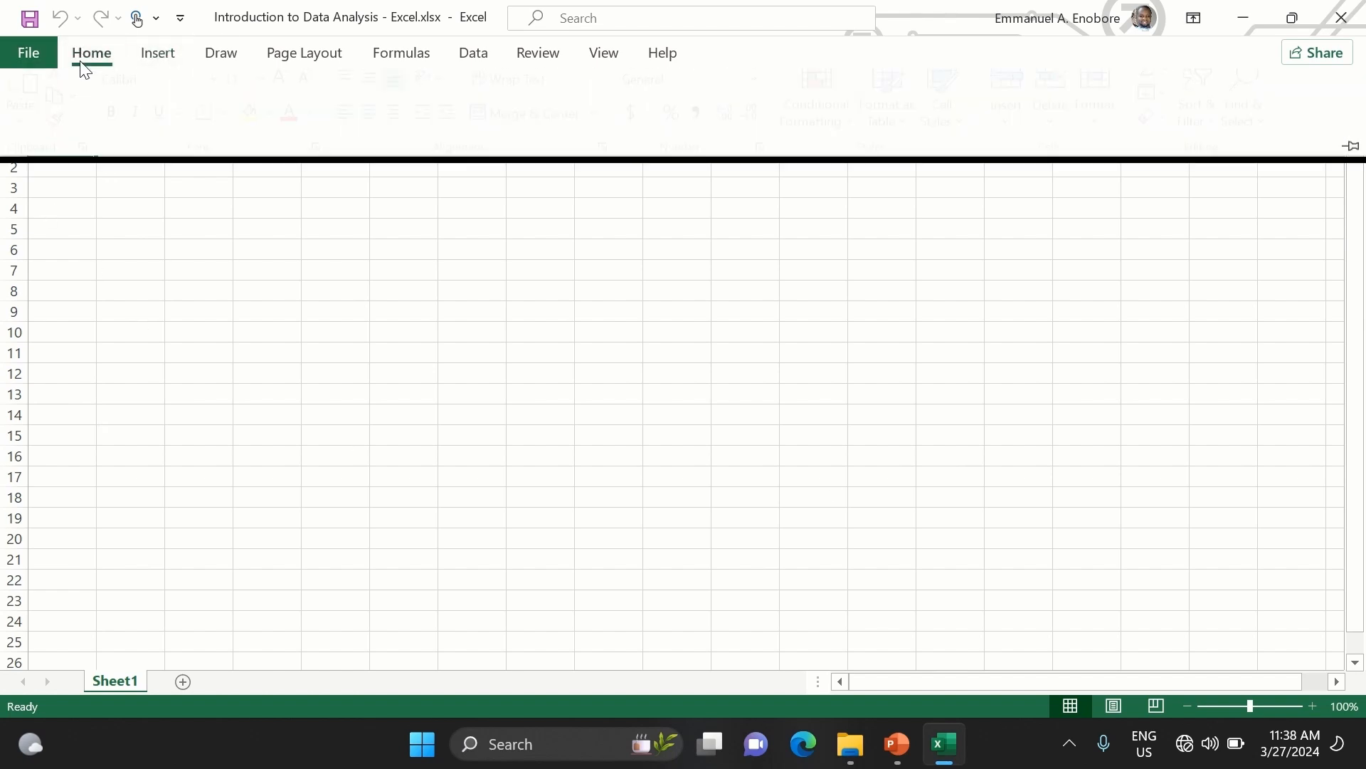
pyautogui.click(150, 57)
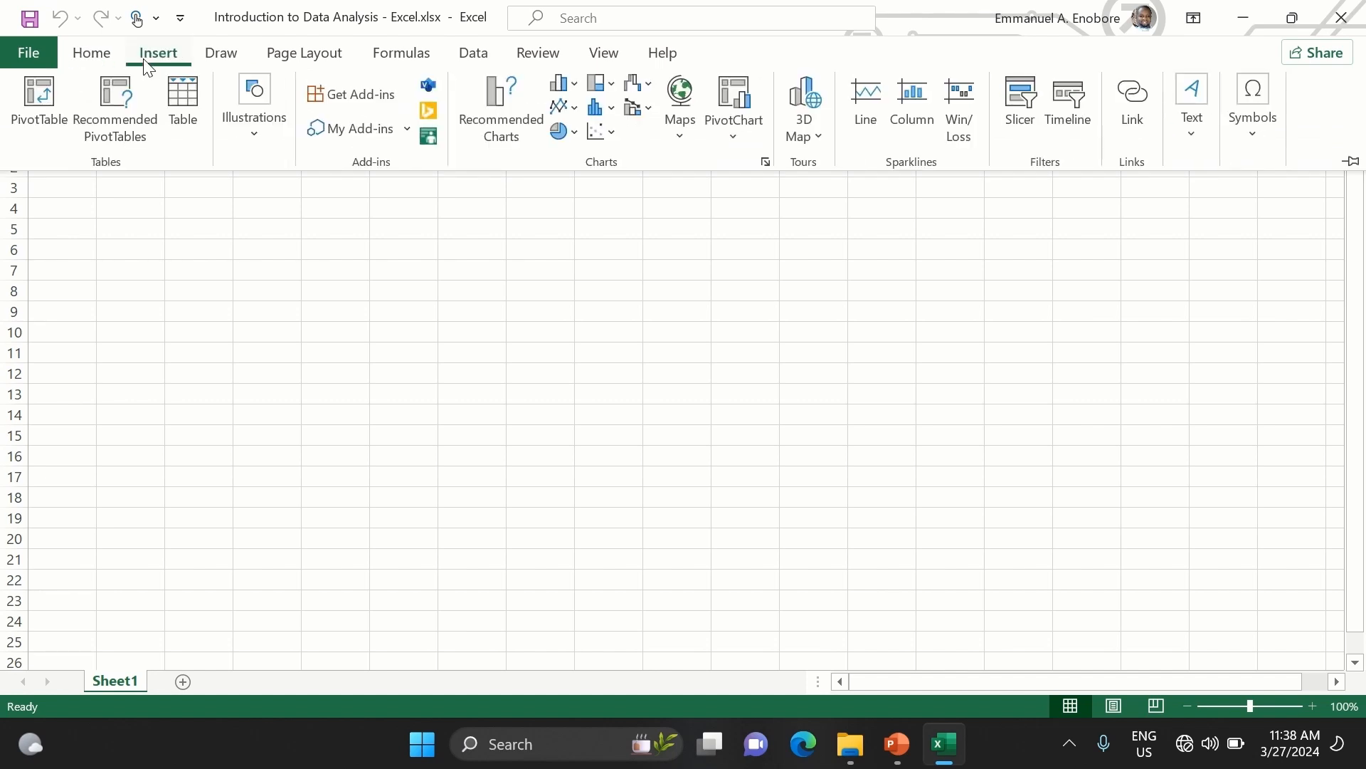
pyautogui.click(222, 56)
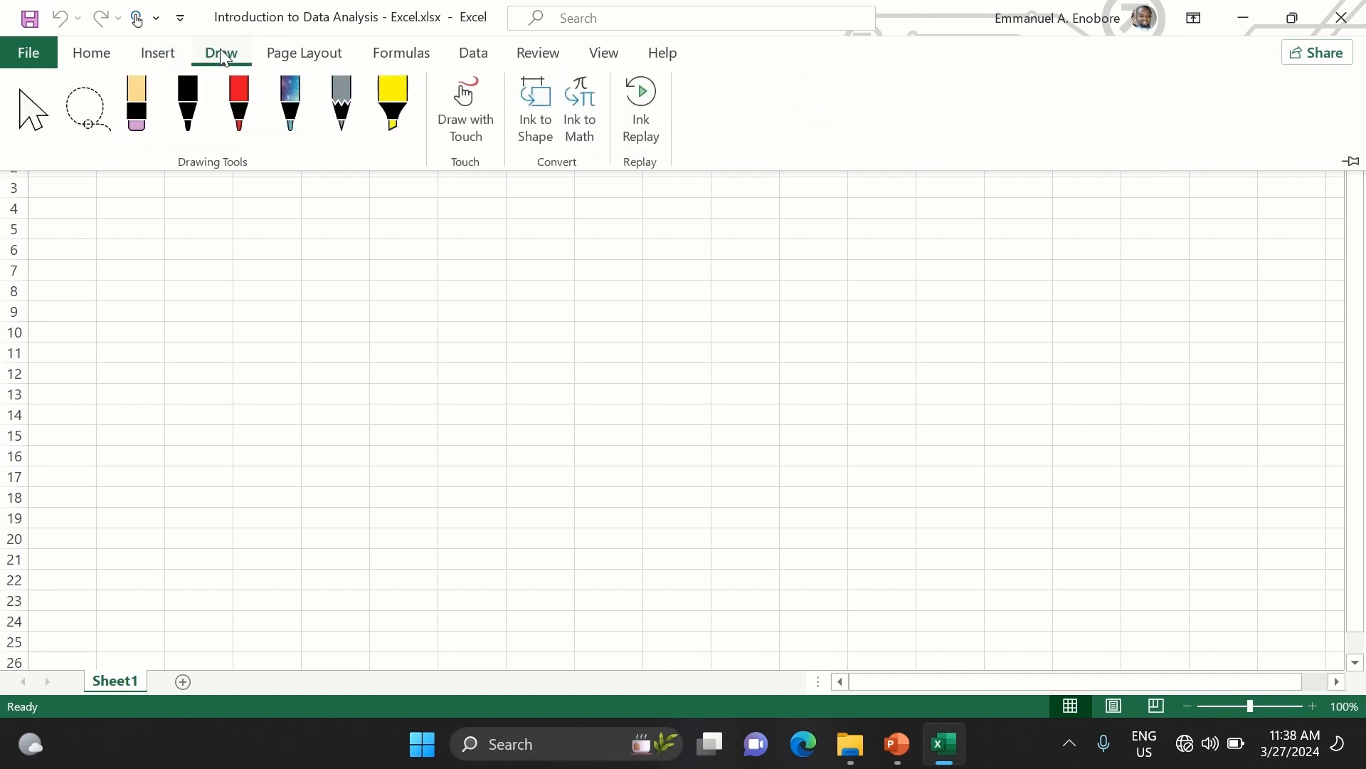
pyautogui.click(296, 56)
pyautogui.click(398, 51)
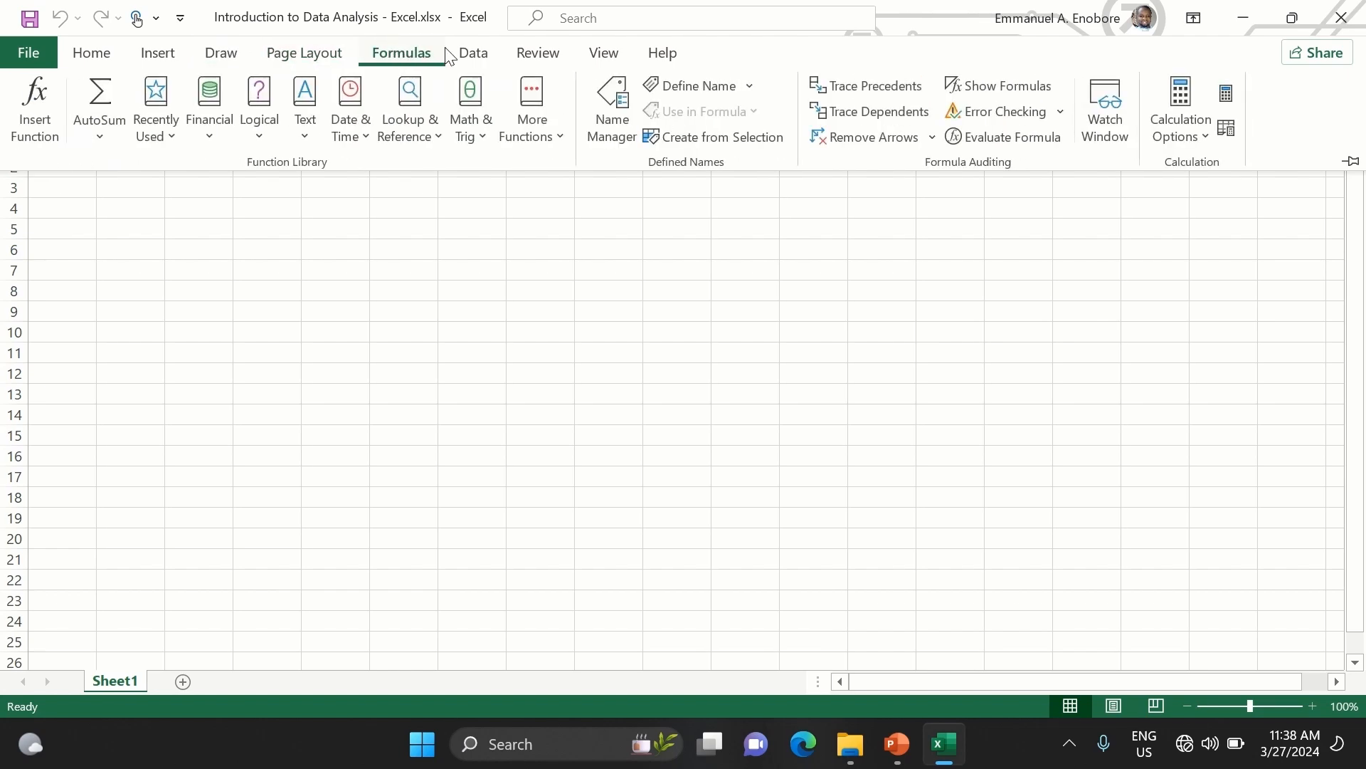
pyautogui.click(472, 54)
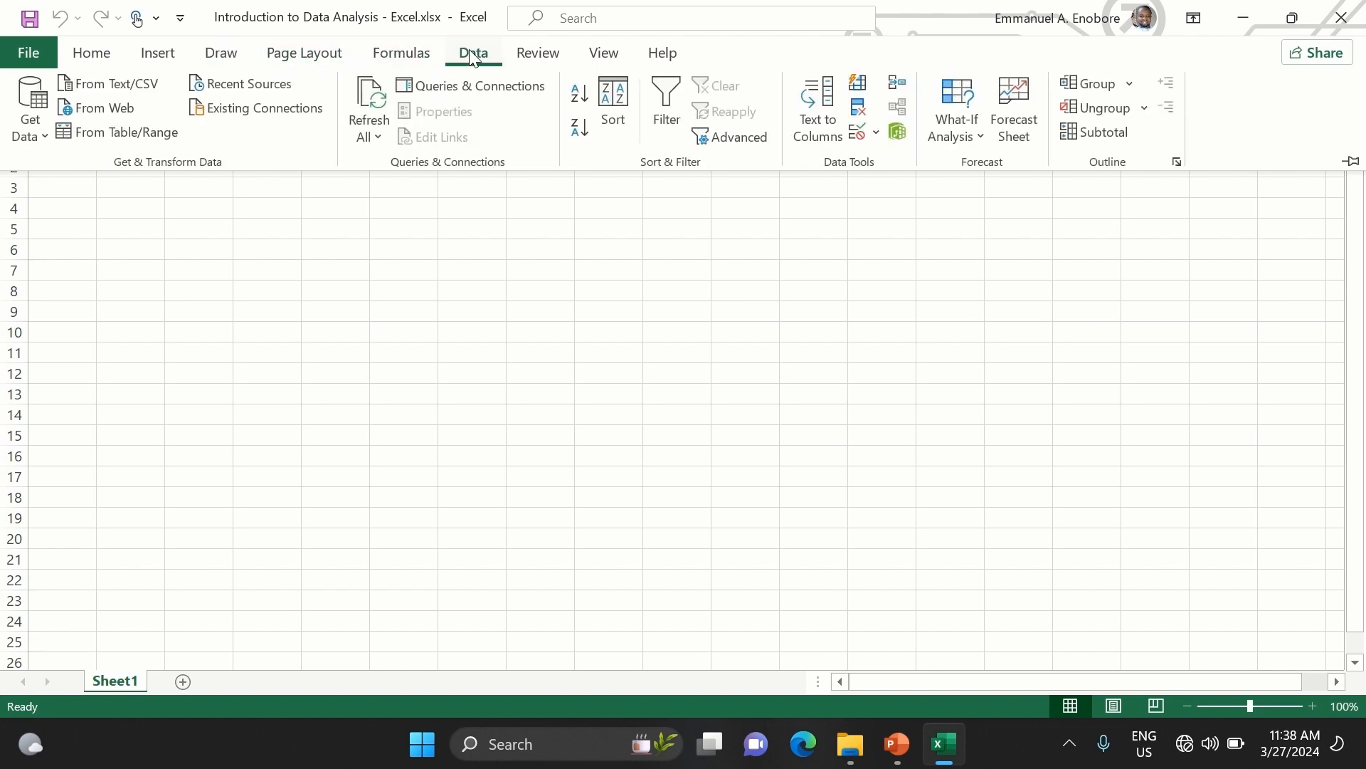
pyautogui.click(536, 57)
pyautogui.click(613, 54)
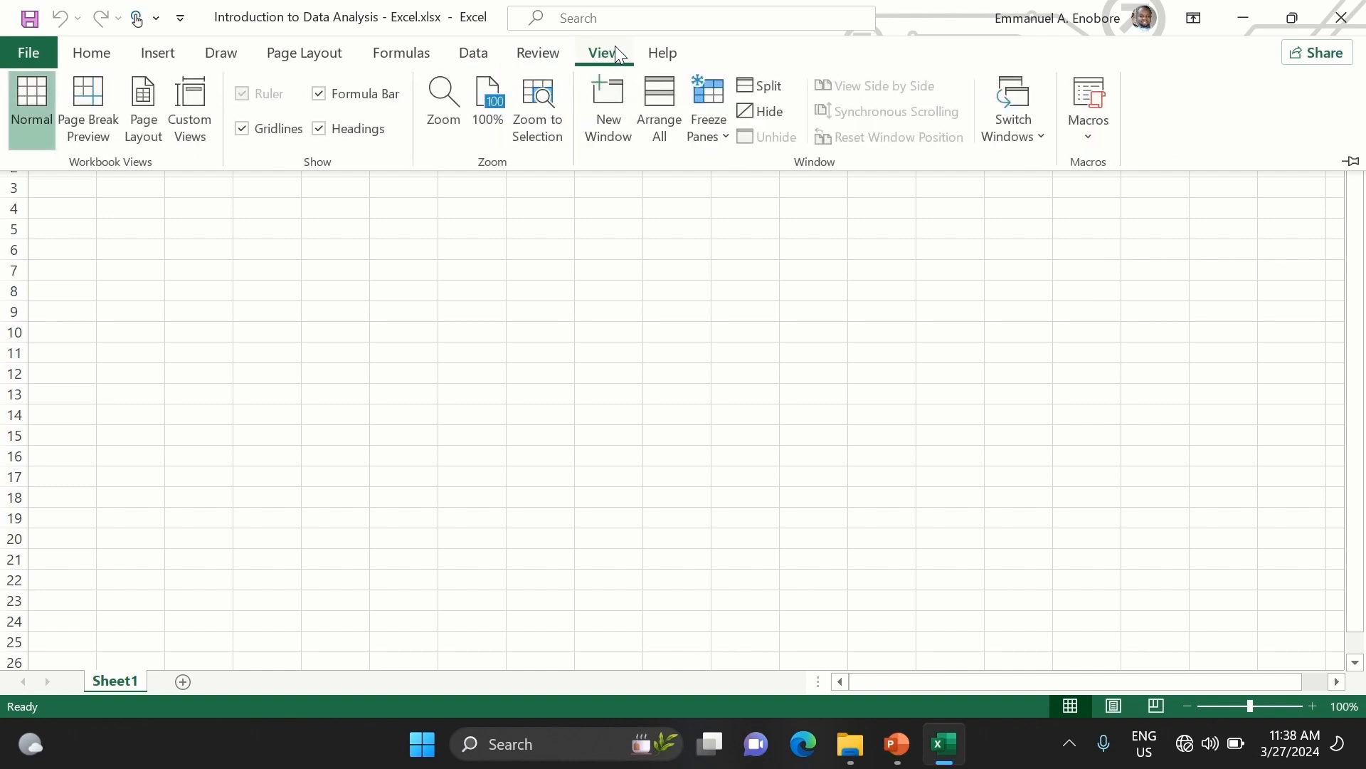
pyautogui.click(655, 56)
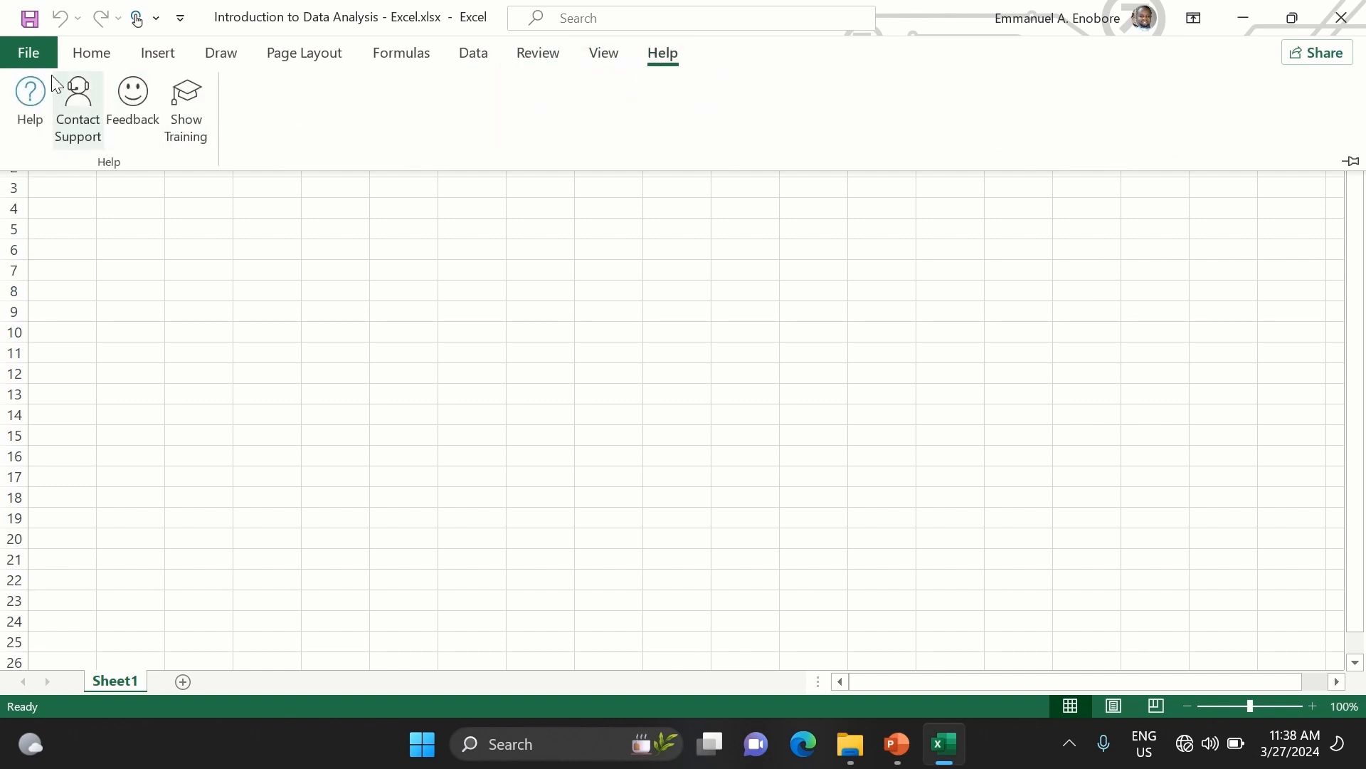
pyautogui.click(83, 61)
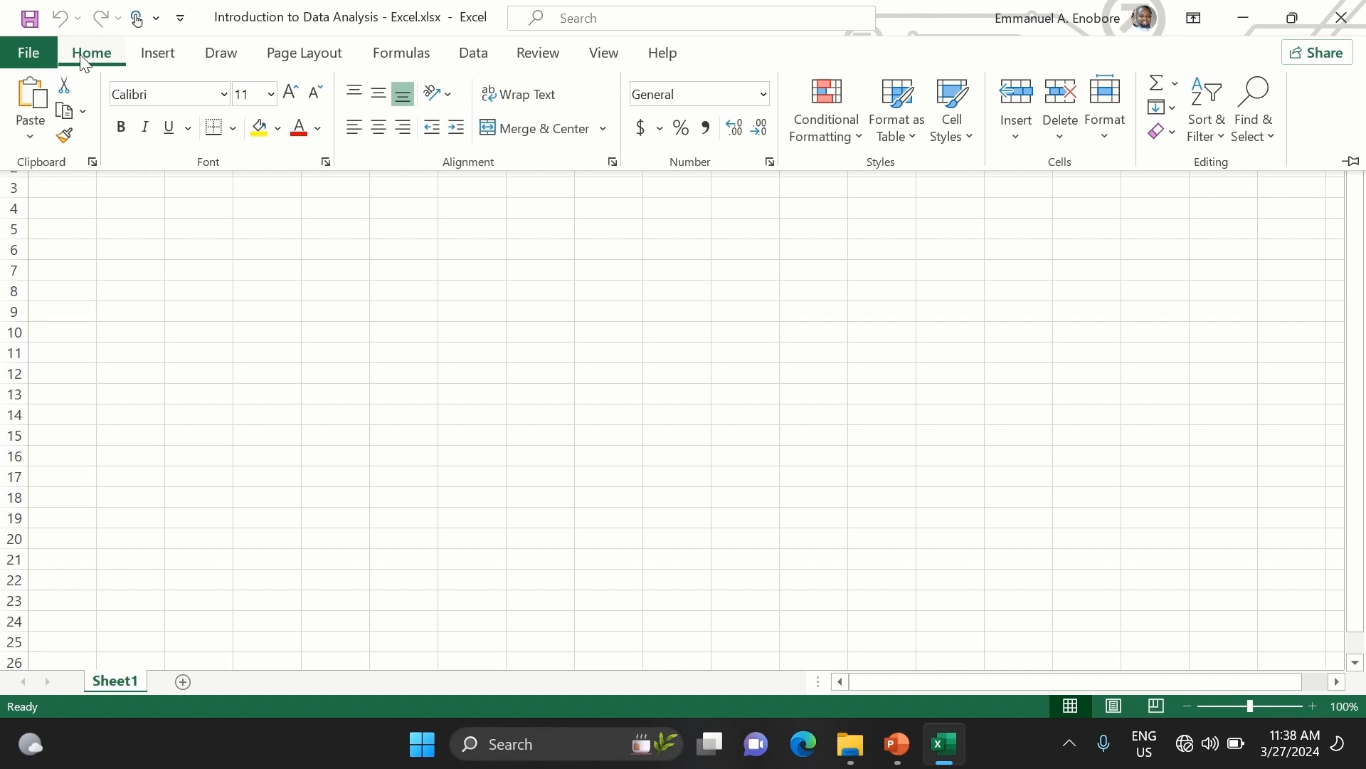
# - Look over the file management commands, including the additional Feedback and Options entries, and return to the empty sheet
pyautogui.click(23, 57)
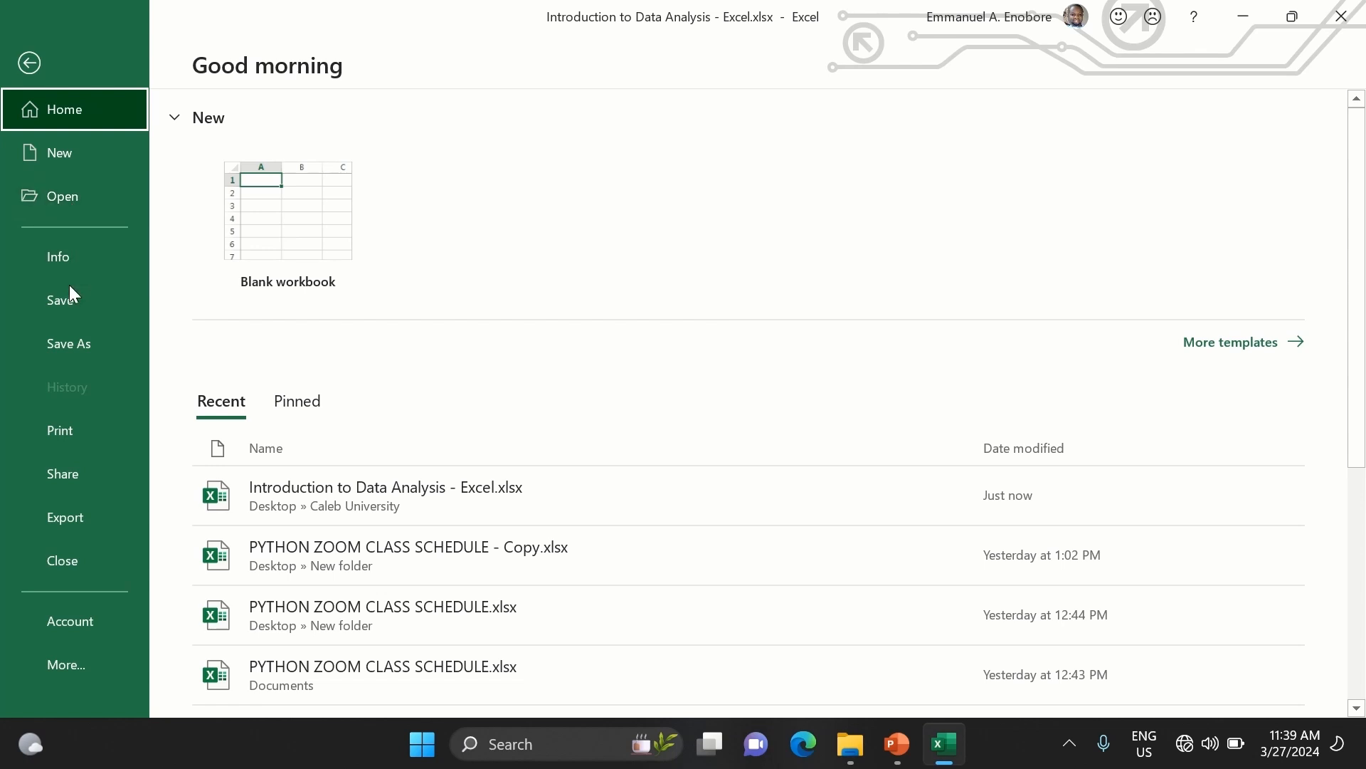
pyautogui.click(69, 683)
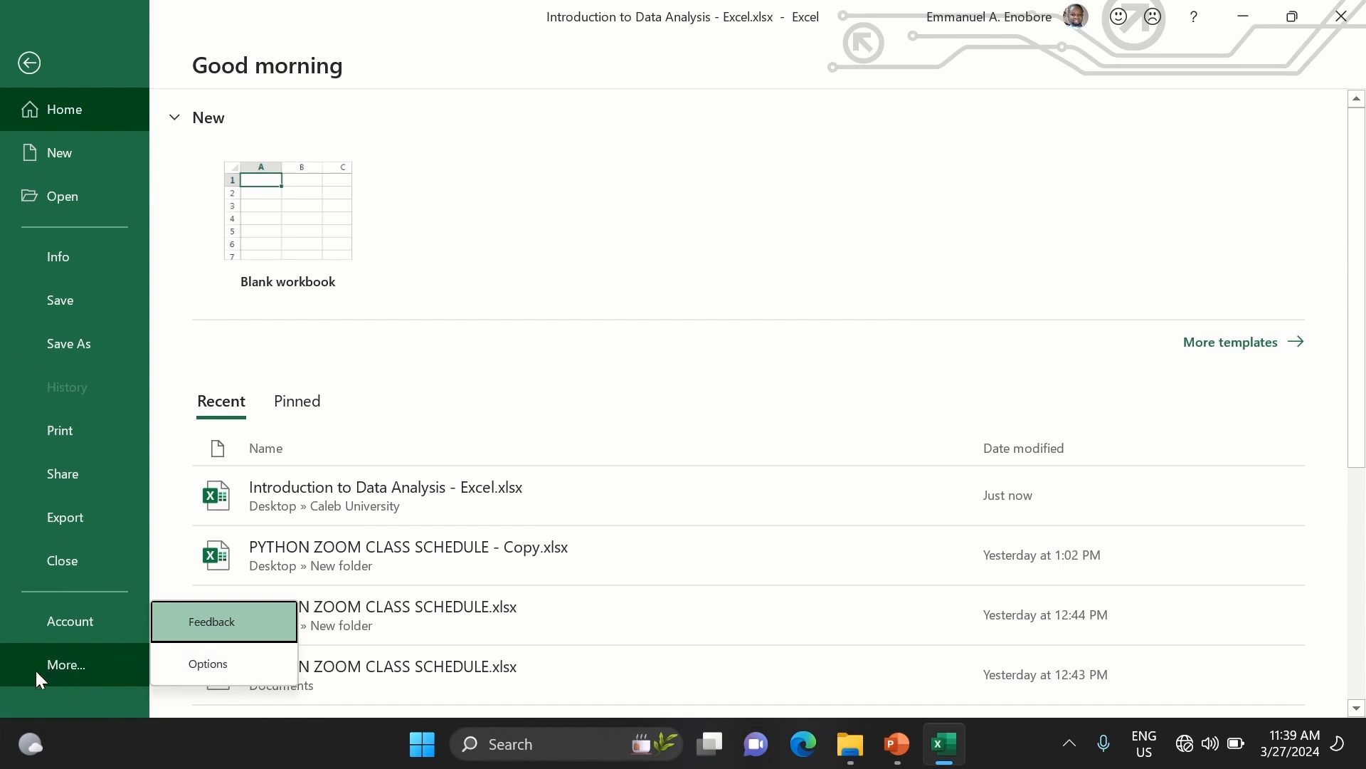
pyautogui.click(36, 668)
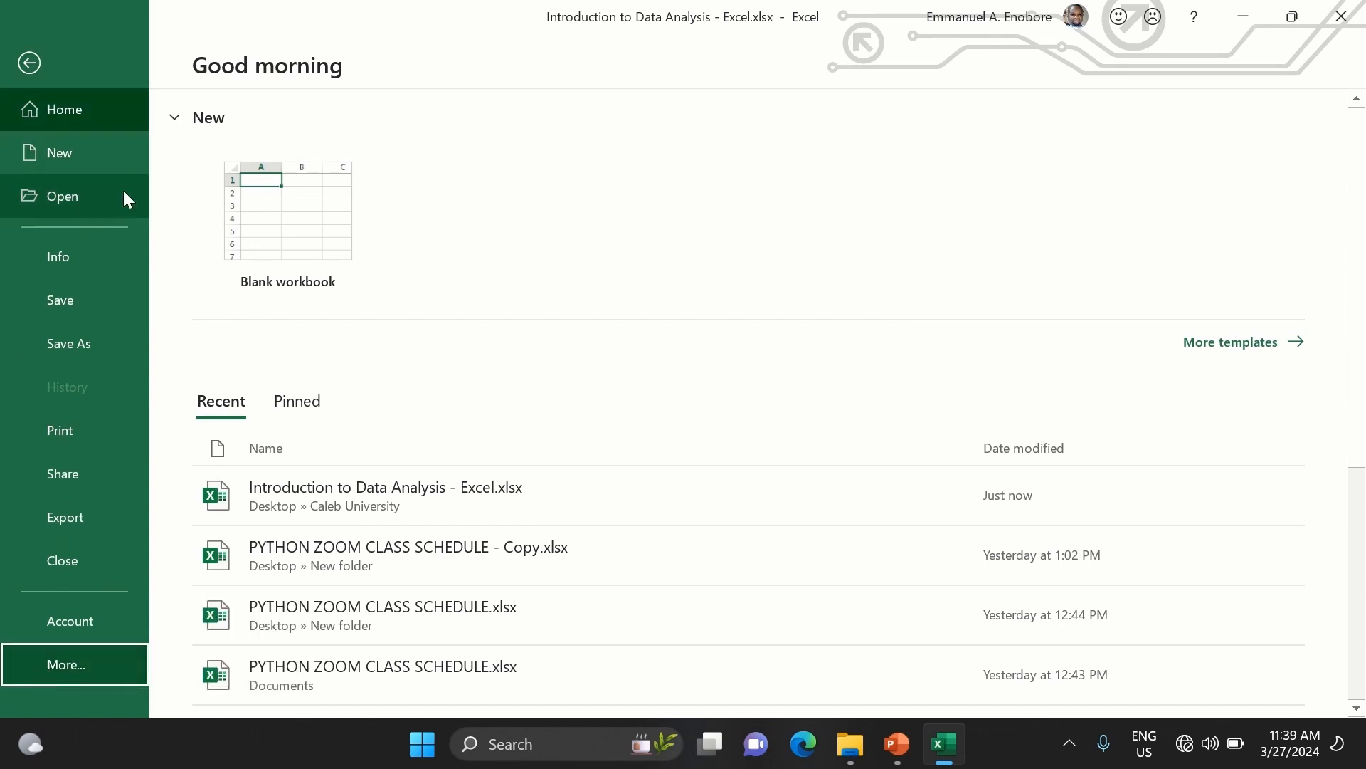
pyautogui.press('Escape')
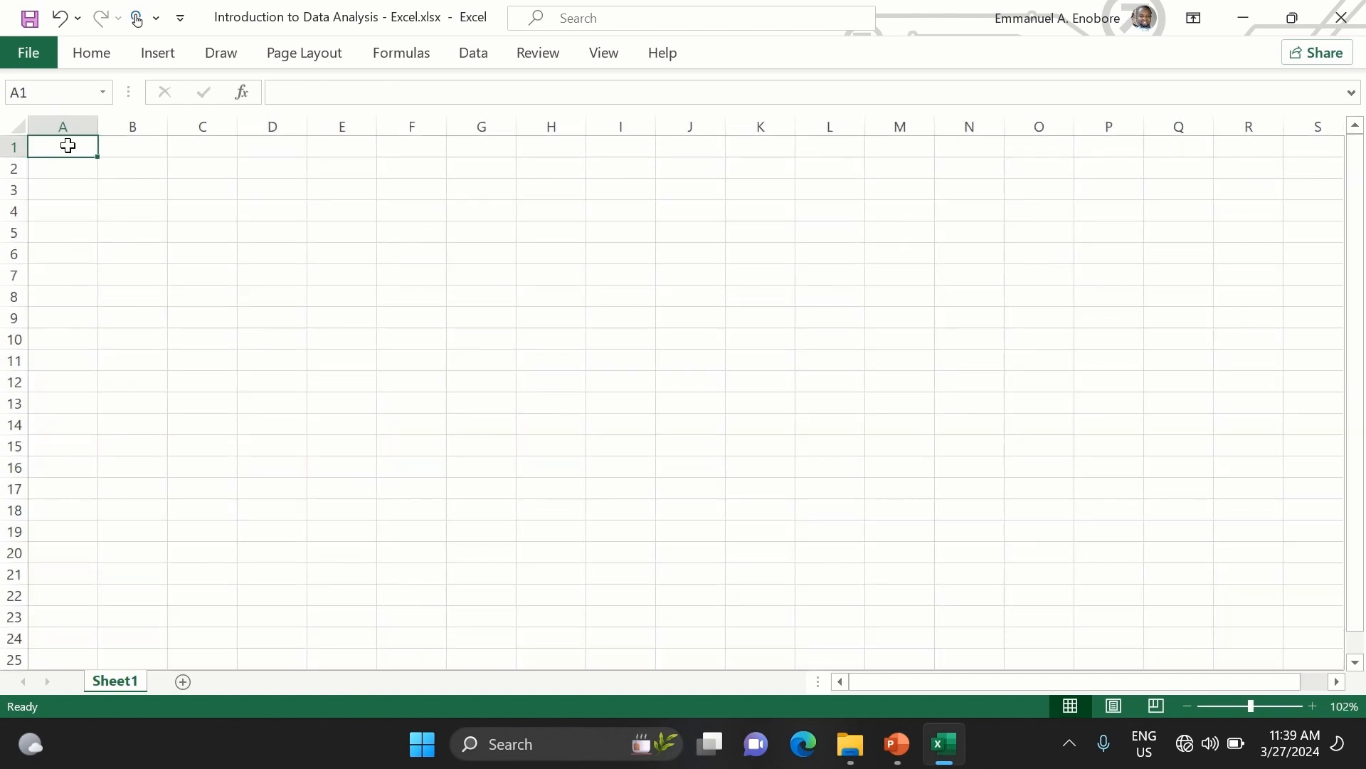
# - Enlarge the sheet to 118% and examine its numbered rows and lettered columns, including those beyond Z
pyautogui.keyDown('ctrl'); pyautogui.scroll(2, 67, 145); pyautogui.keyUp('ctrl')
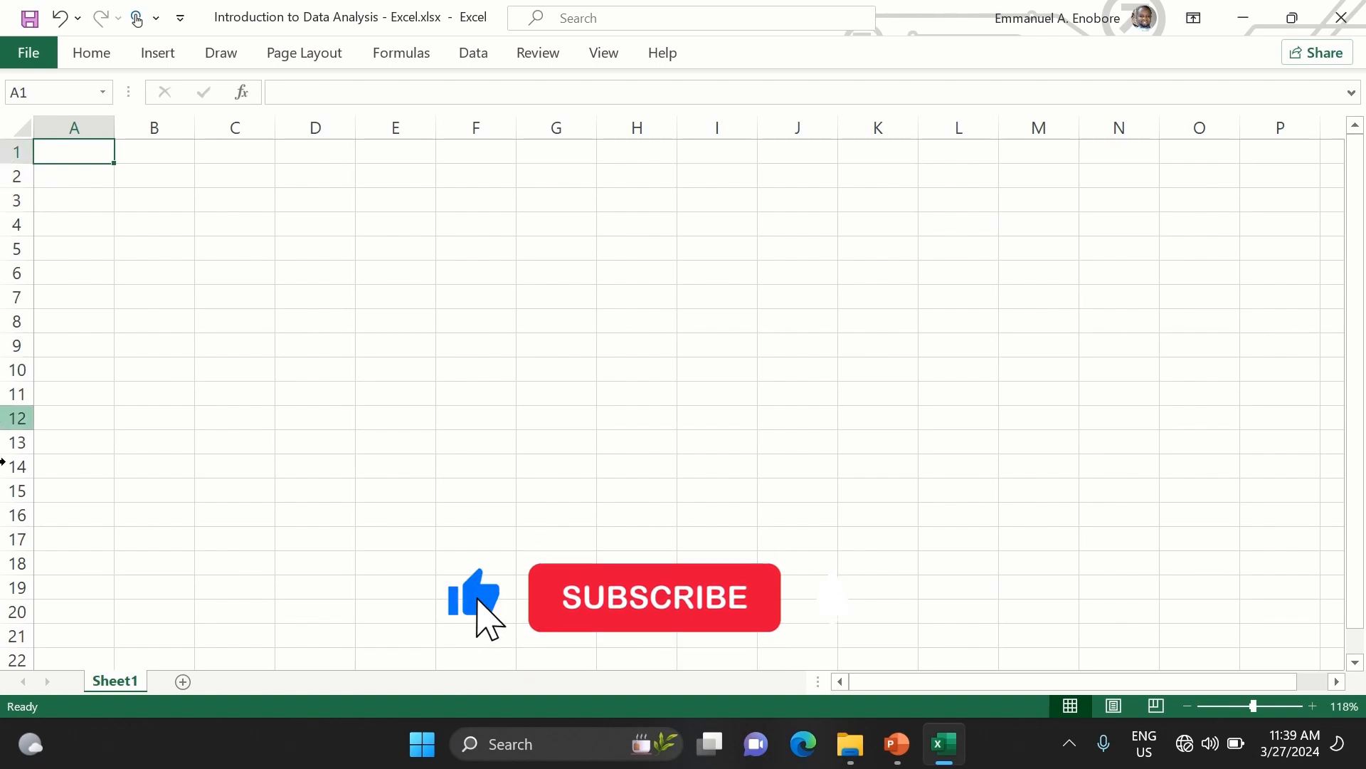
pyautogui.scroll(-7, 6, 527)
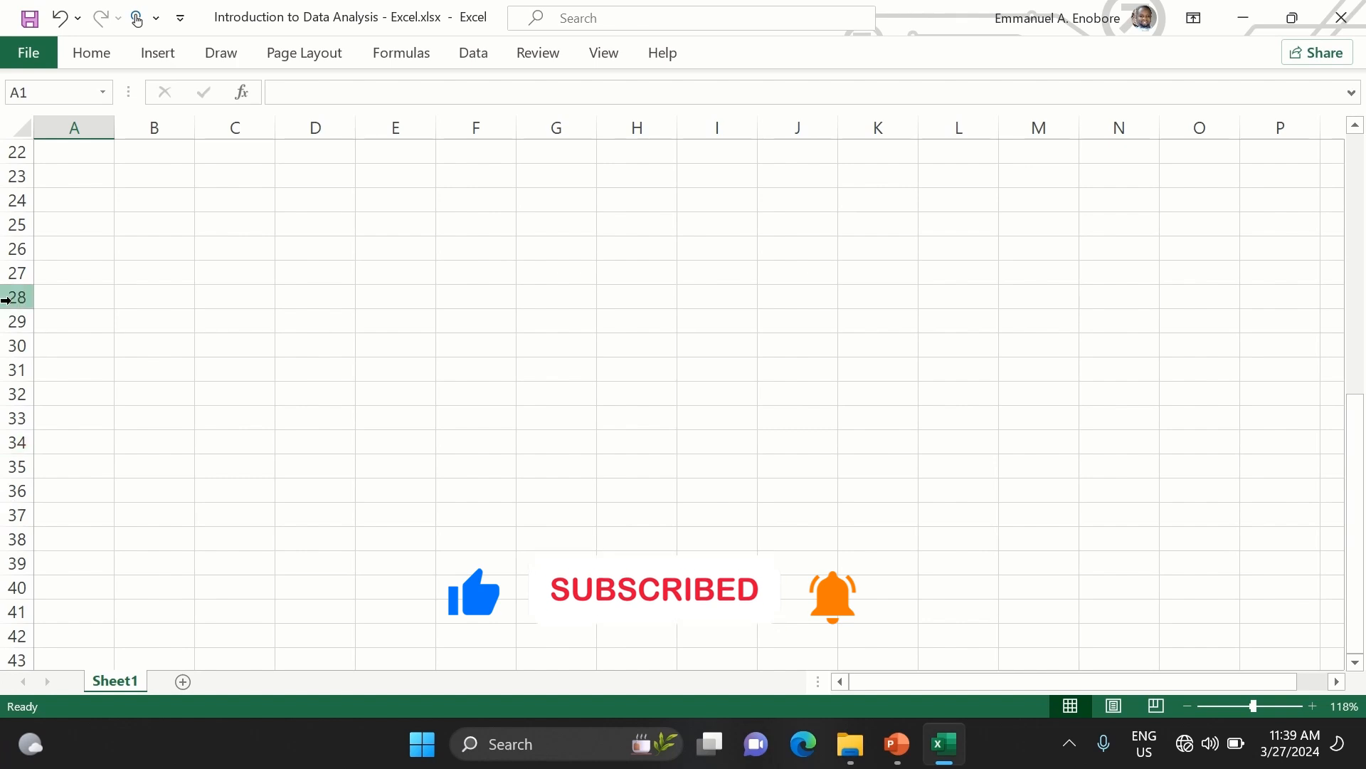
pyautogui.scroll(7, 4, 296)
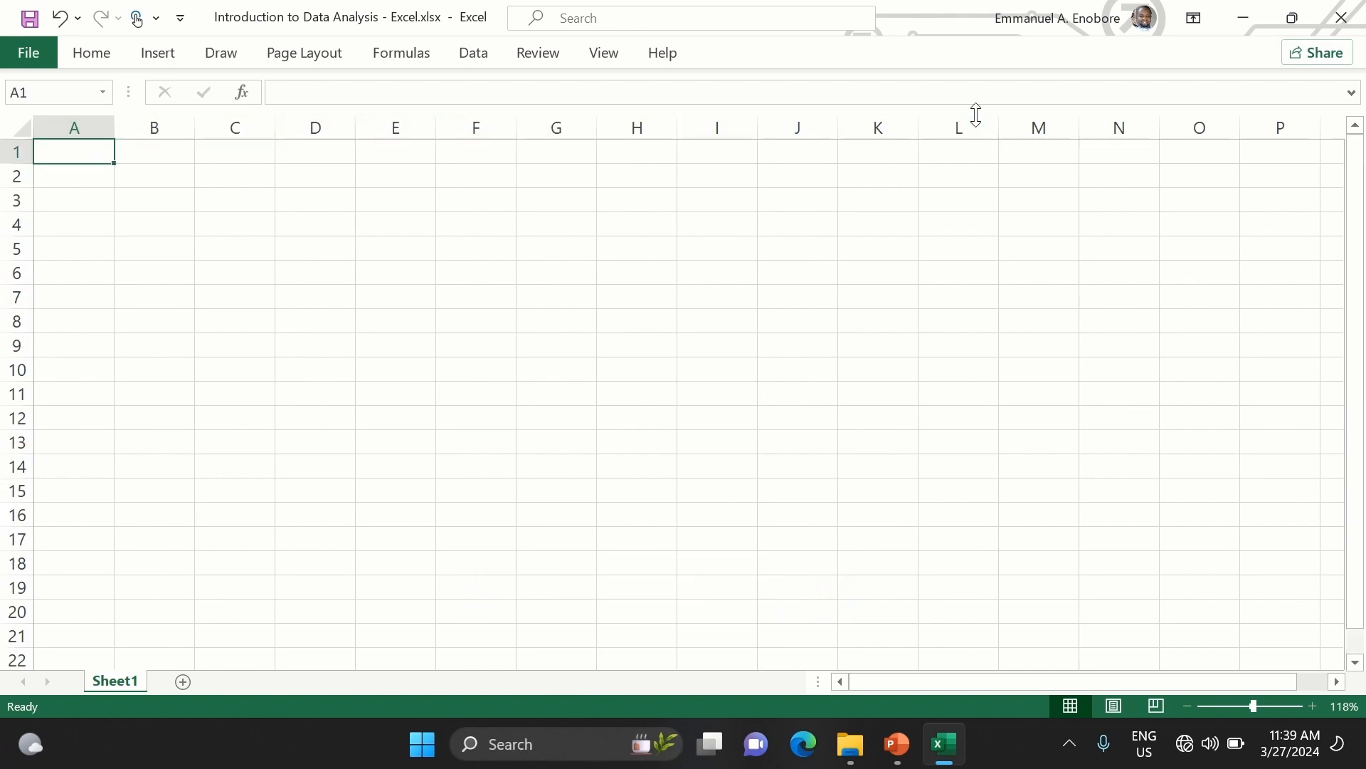
pyautogui.hscroll(5, 1278, 126)
pyautogui.hscroll(20, 1273, 127)
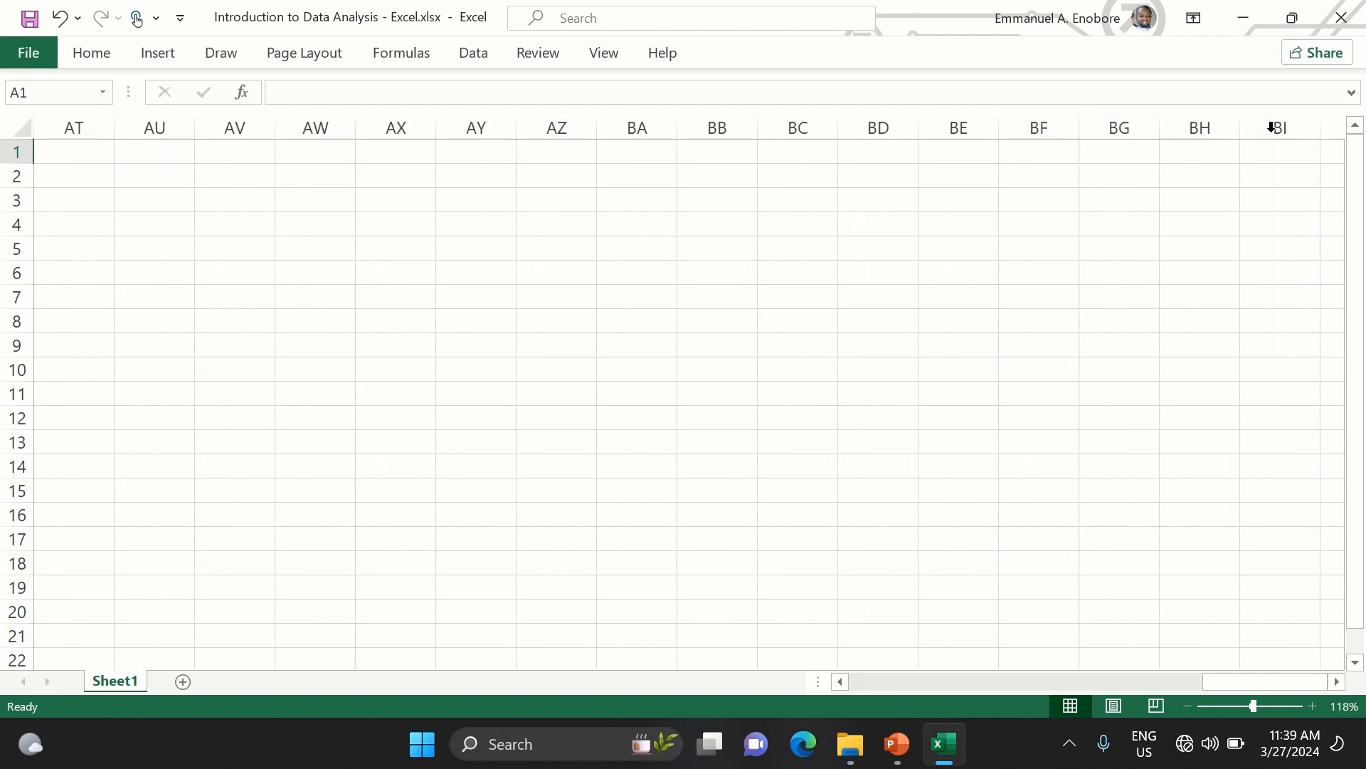
pyautogui.hscroll(-20, 1273, 127)
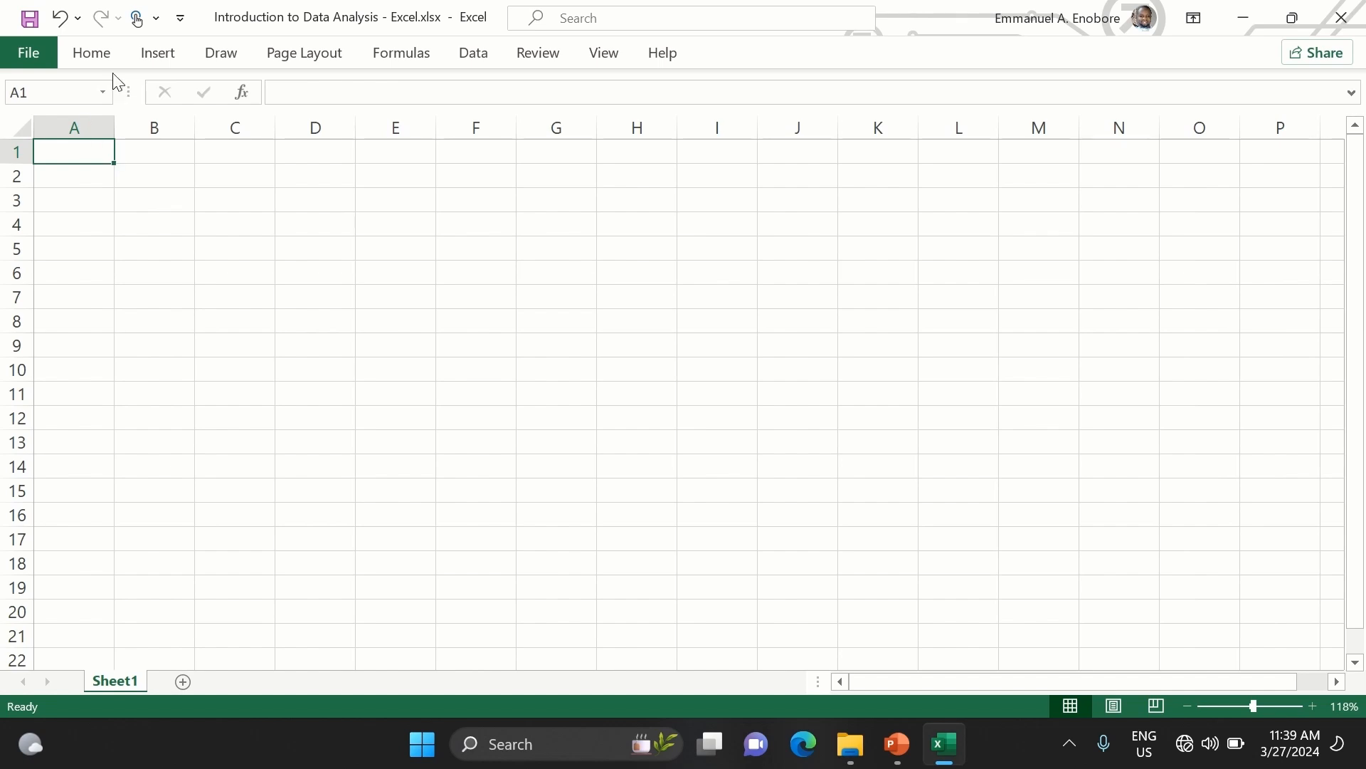
# - Select cell C2 and cell J10 in turn to compare their references in the Name Box
pyautogui.click(47, 91)
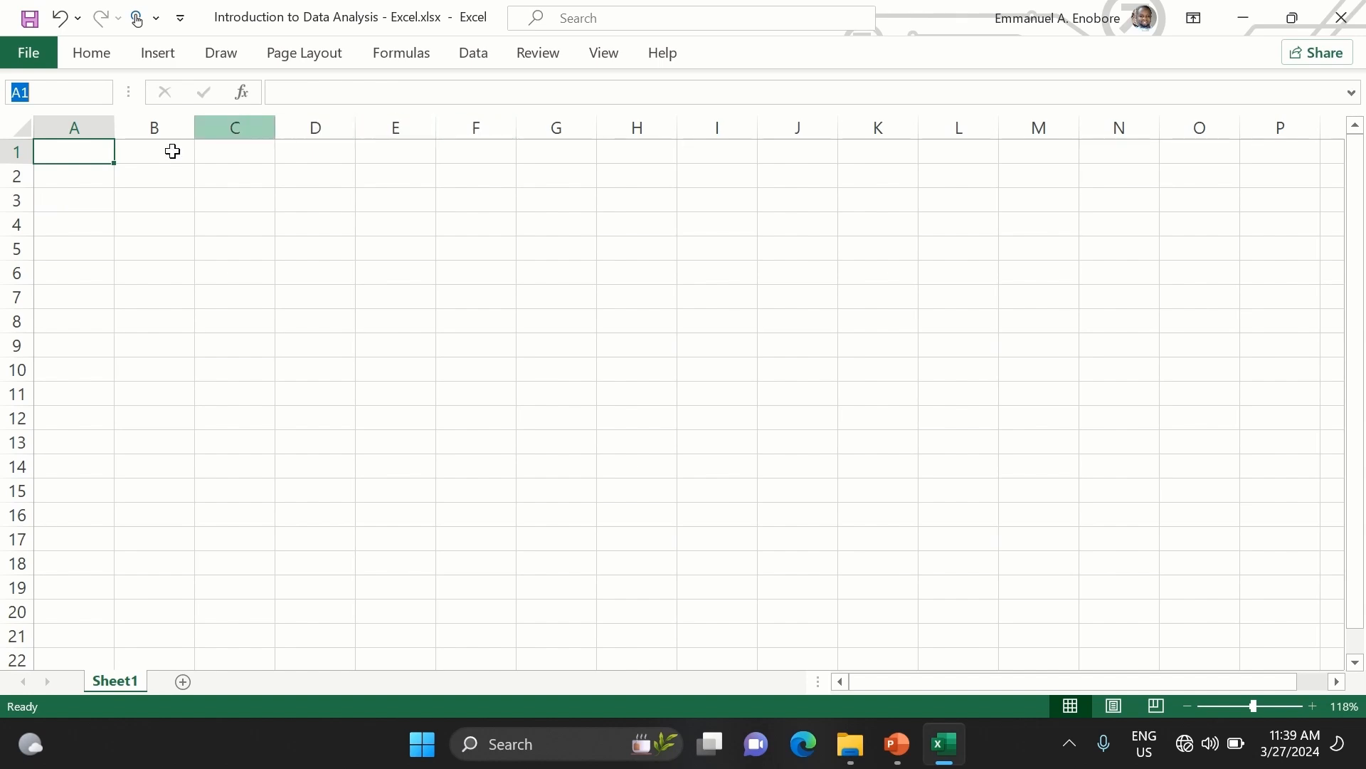
pyautogui.click(238, 177)
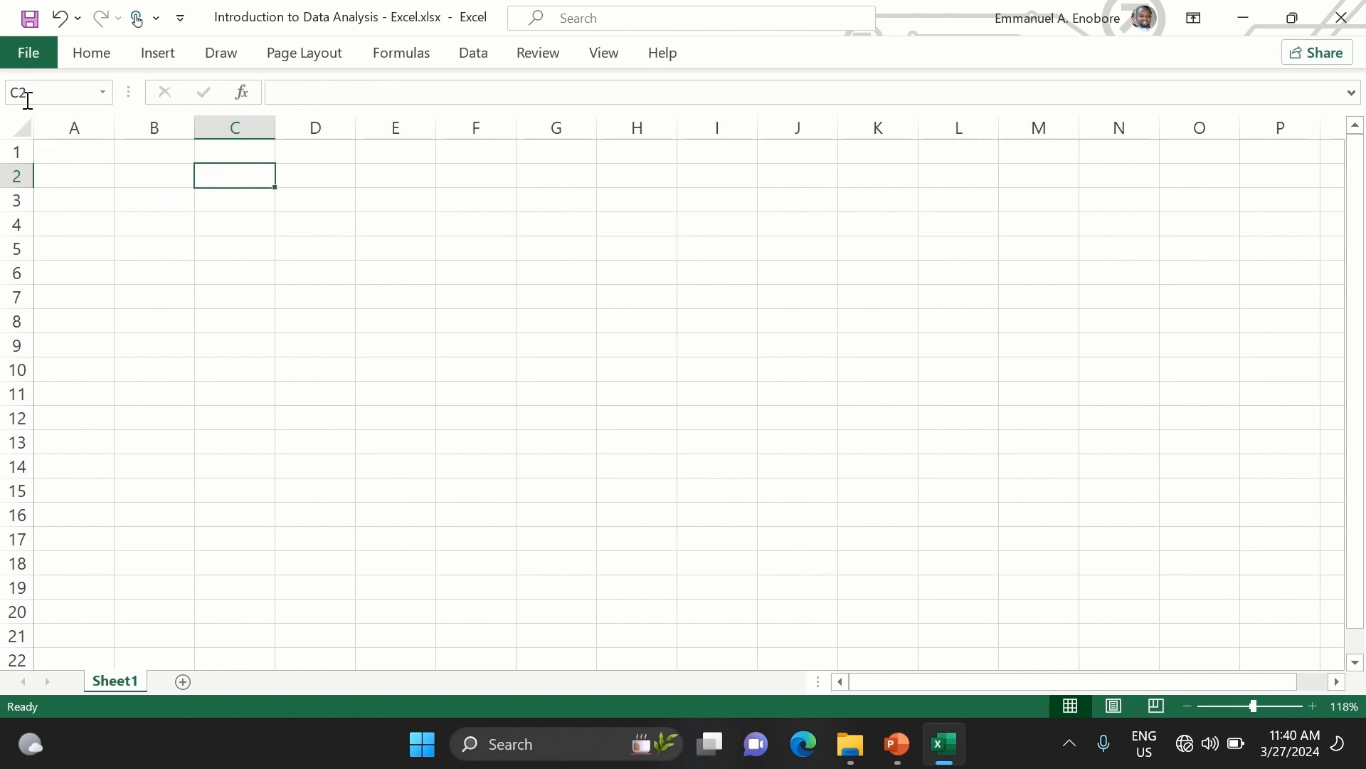
pyautogui.click(813, 365)
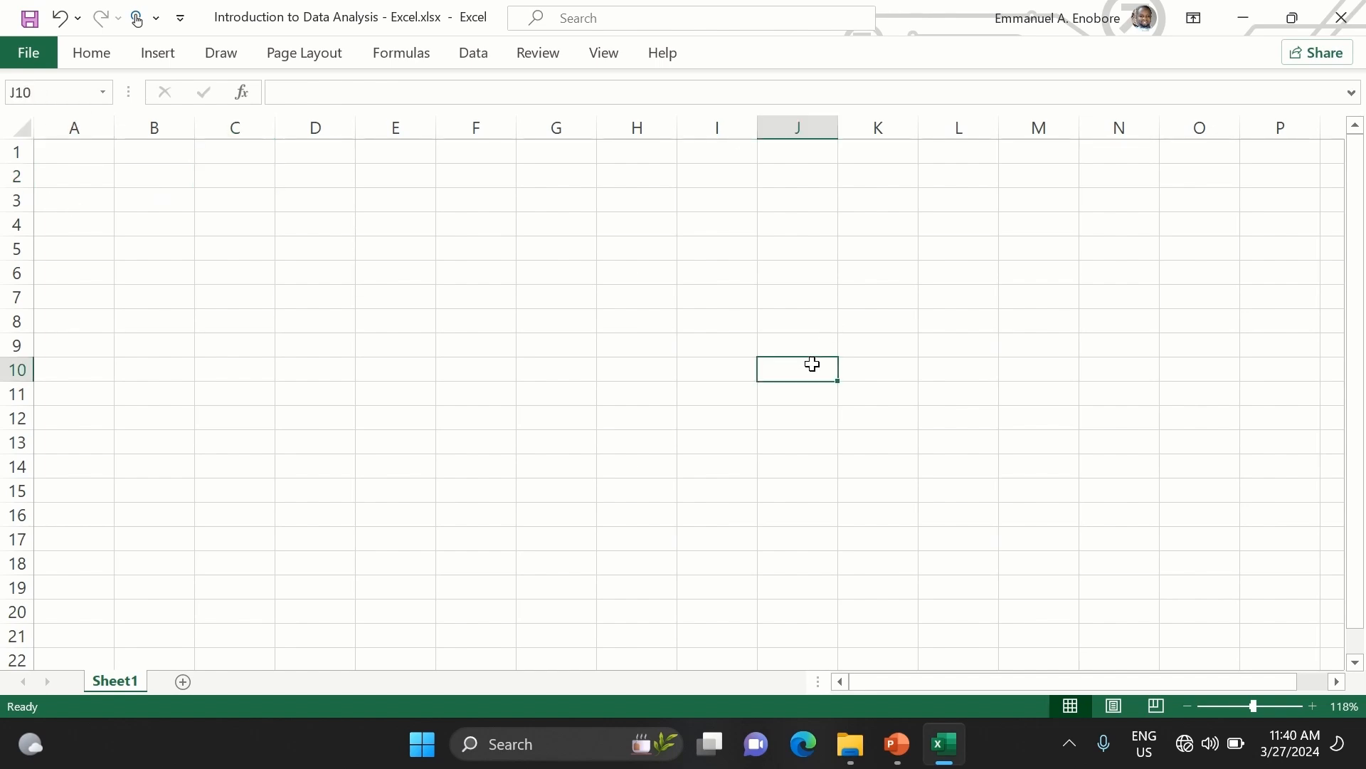
# - Enlarge the sheet to 175% and select cell J16 and cell D14 in turn to compare their references
pyautogui.keyDown('ctrl'); pyautogui.scroll(2, 813, 364); pyautogui.keyUp('ctrl')
pyautogui.keyDown('ctrl'); pyautogui.scroll(3, 813, 364); pyautogui.keyUp('ctrl')
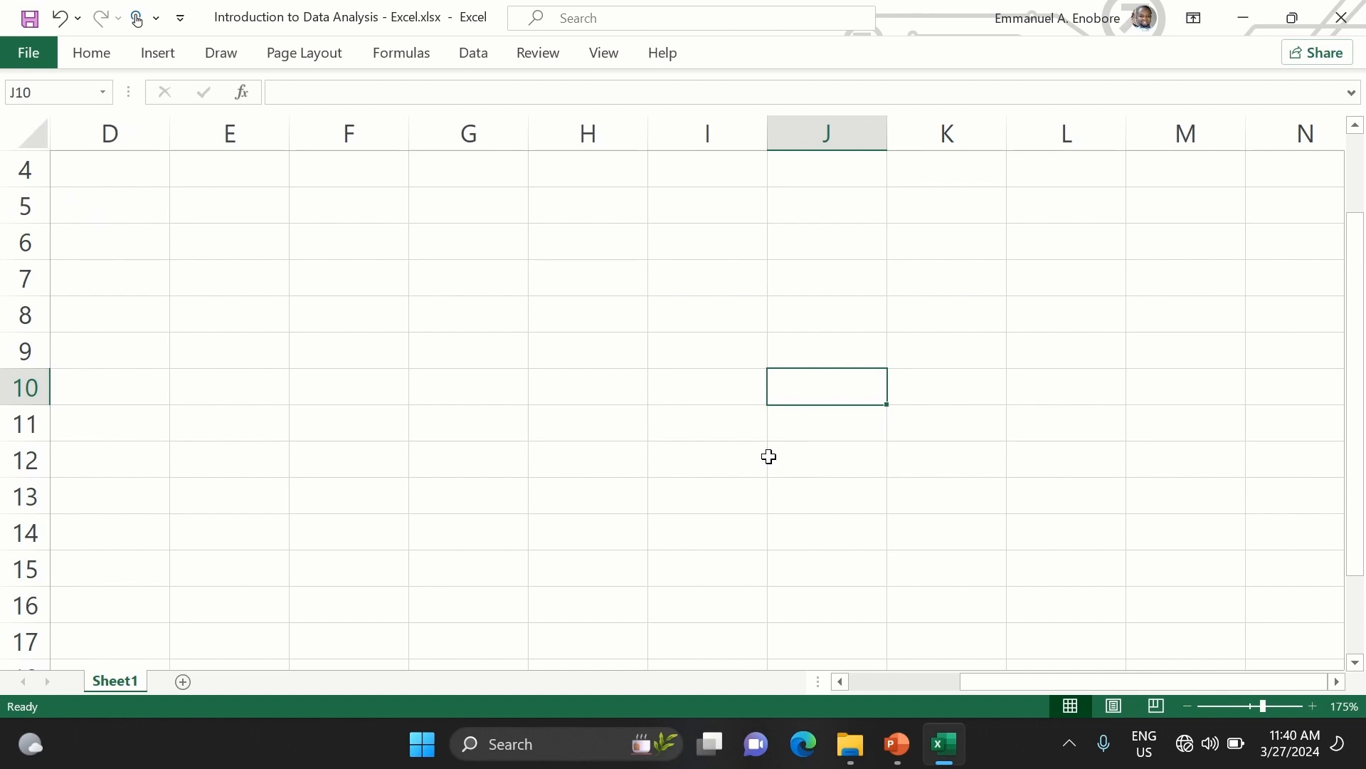
pyautogui.click(811, 613)
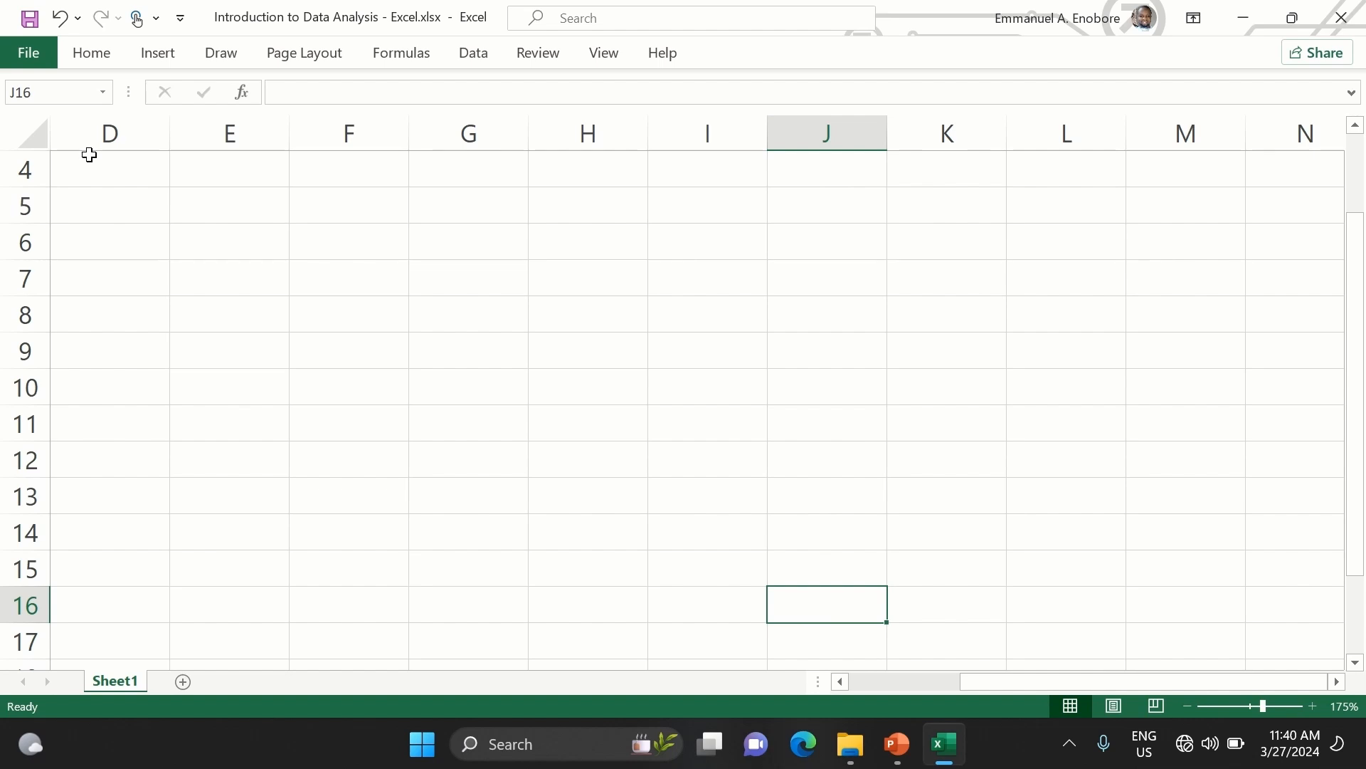
pyautogui.click(97, 523)
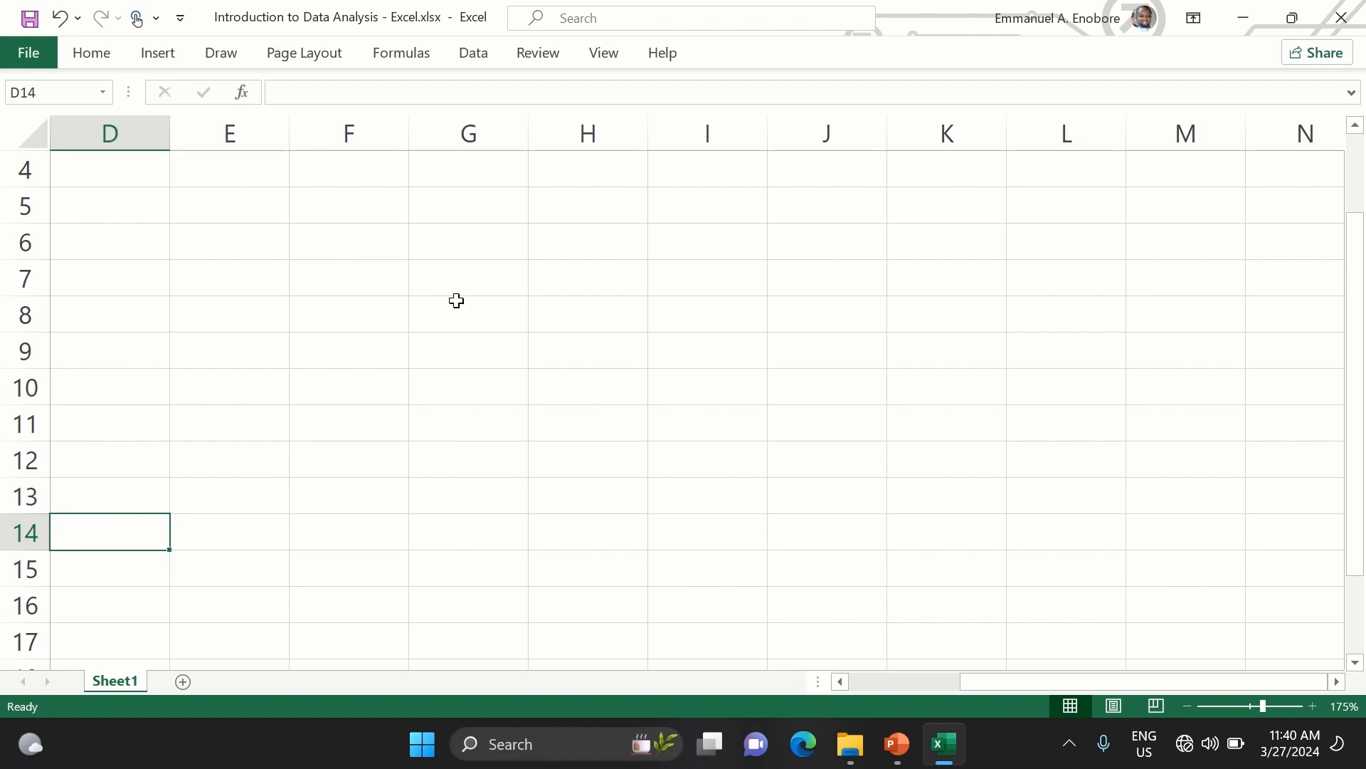
pyautogui.hscroll(-3, 456, 301)
pyautogui.scroll(-1, 456, 301)
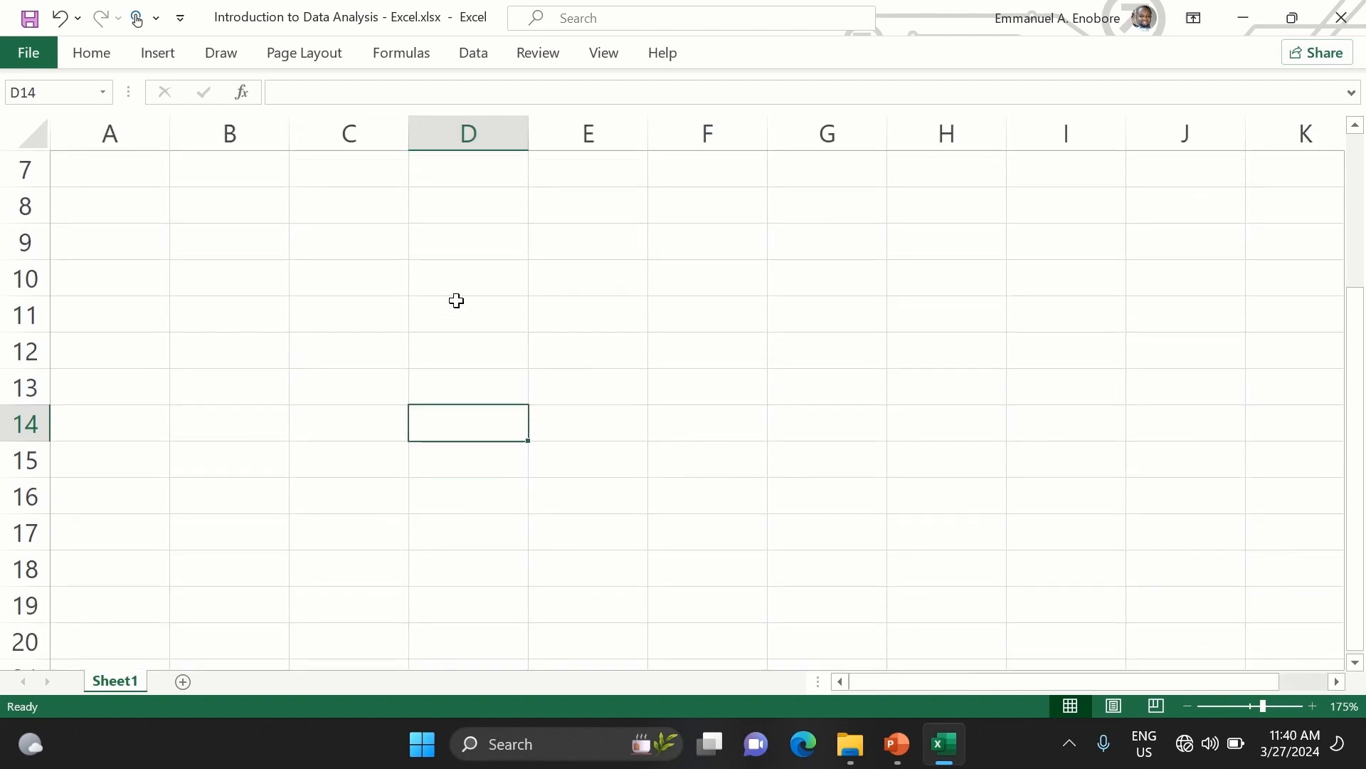
pyautogui.scroll(2, 456, 300)
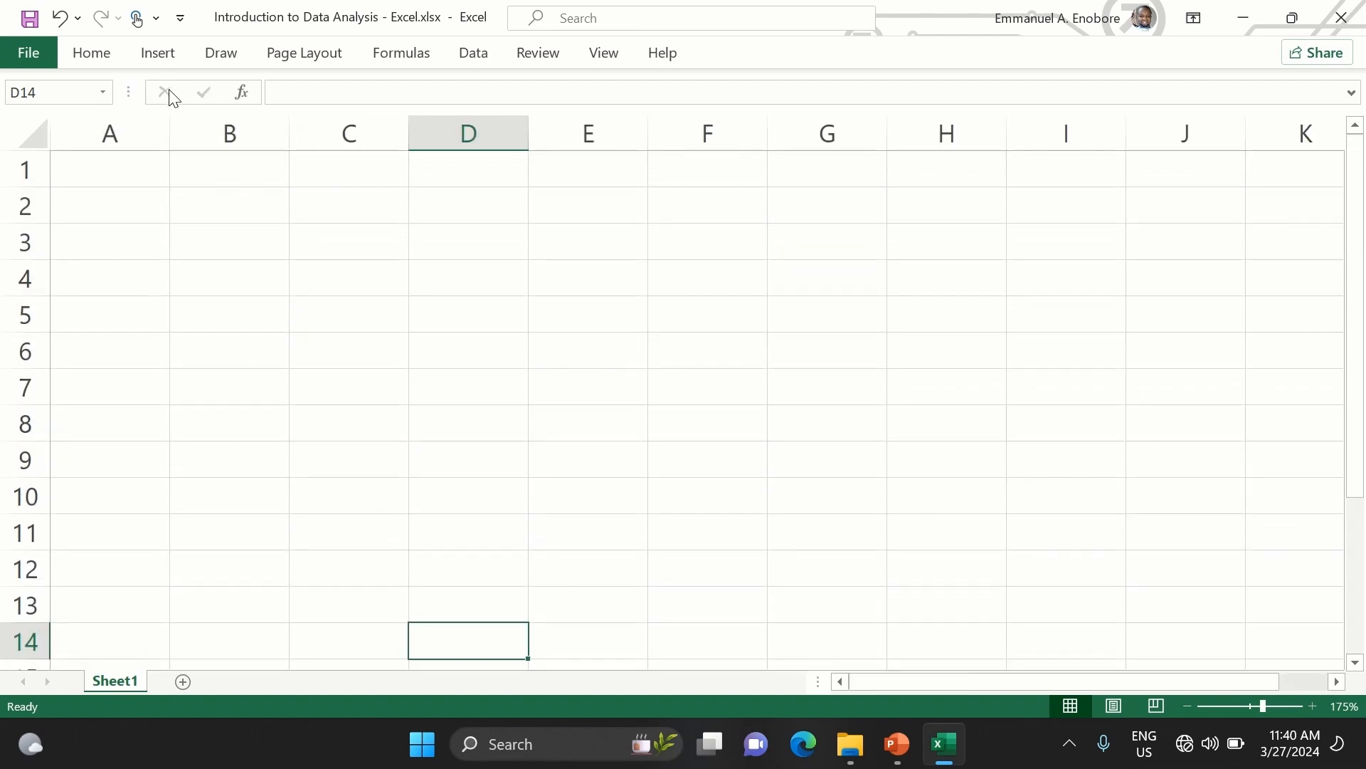
# - Highlight D14's reference in the Name Box and place the cursor in the empty formula bar
pyautogui.click(105, 97)
pyautogui.click(105, 97)
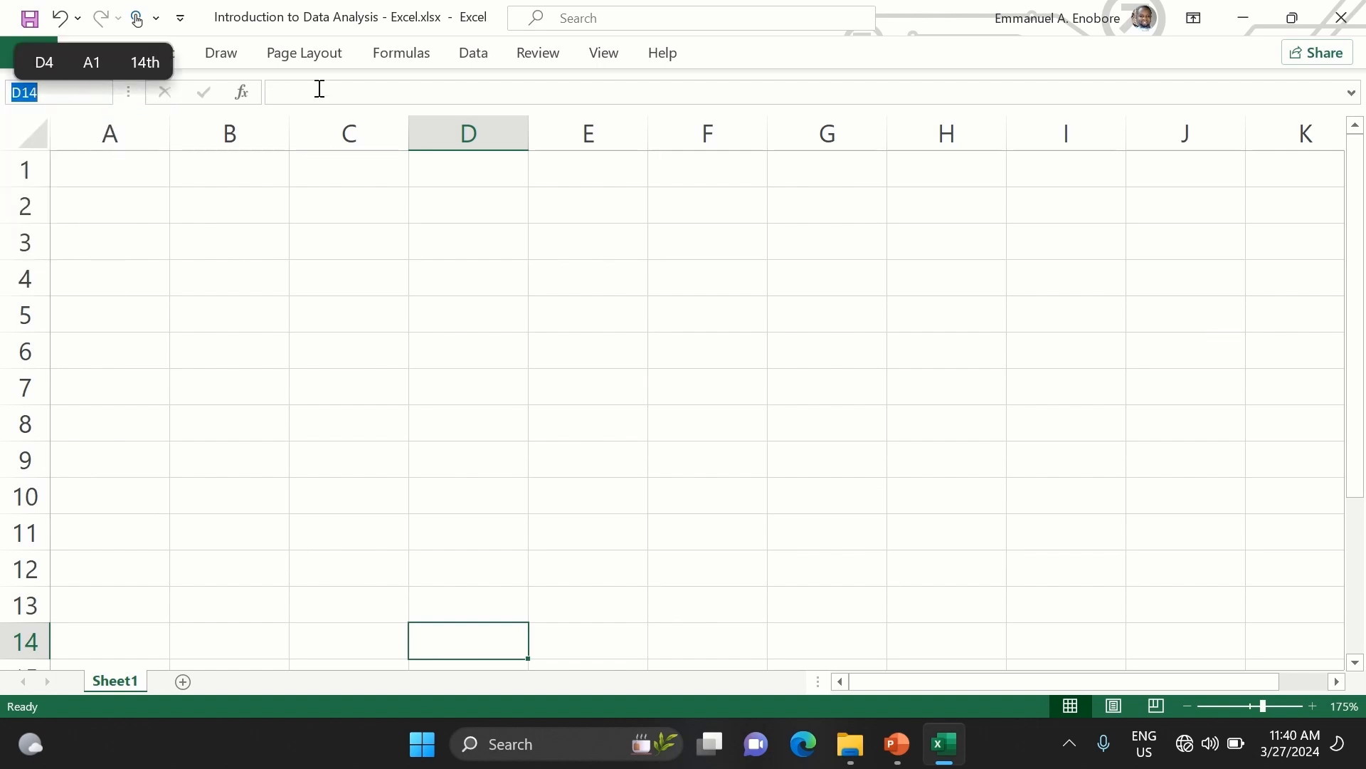
pyautogui.click(345, 91)
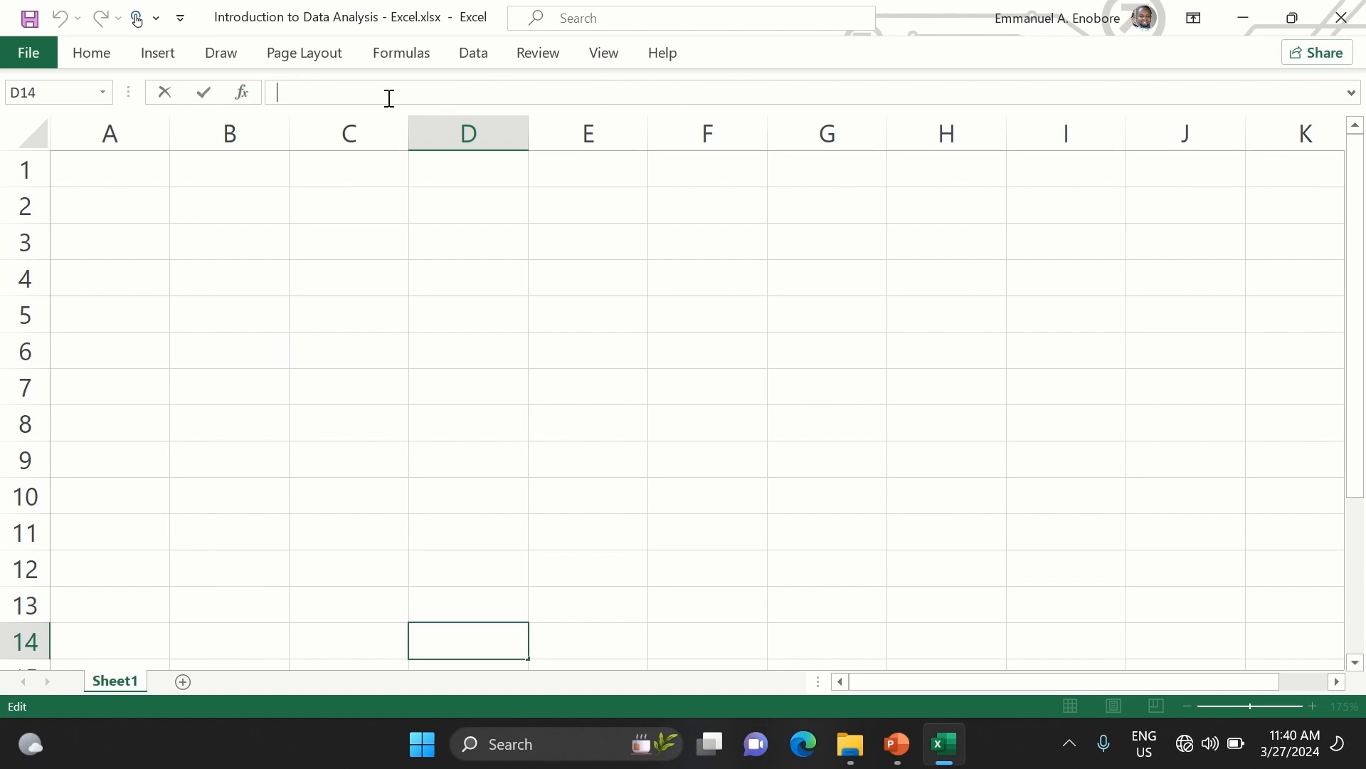
# - Enter the text "test" in cell D1
pyautogui.click(466, 175)
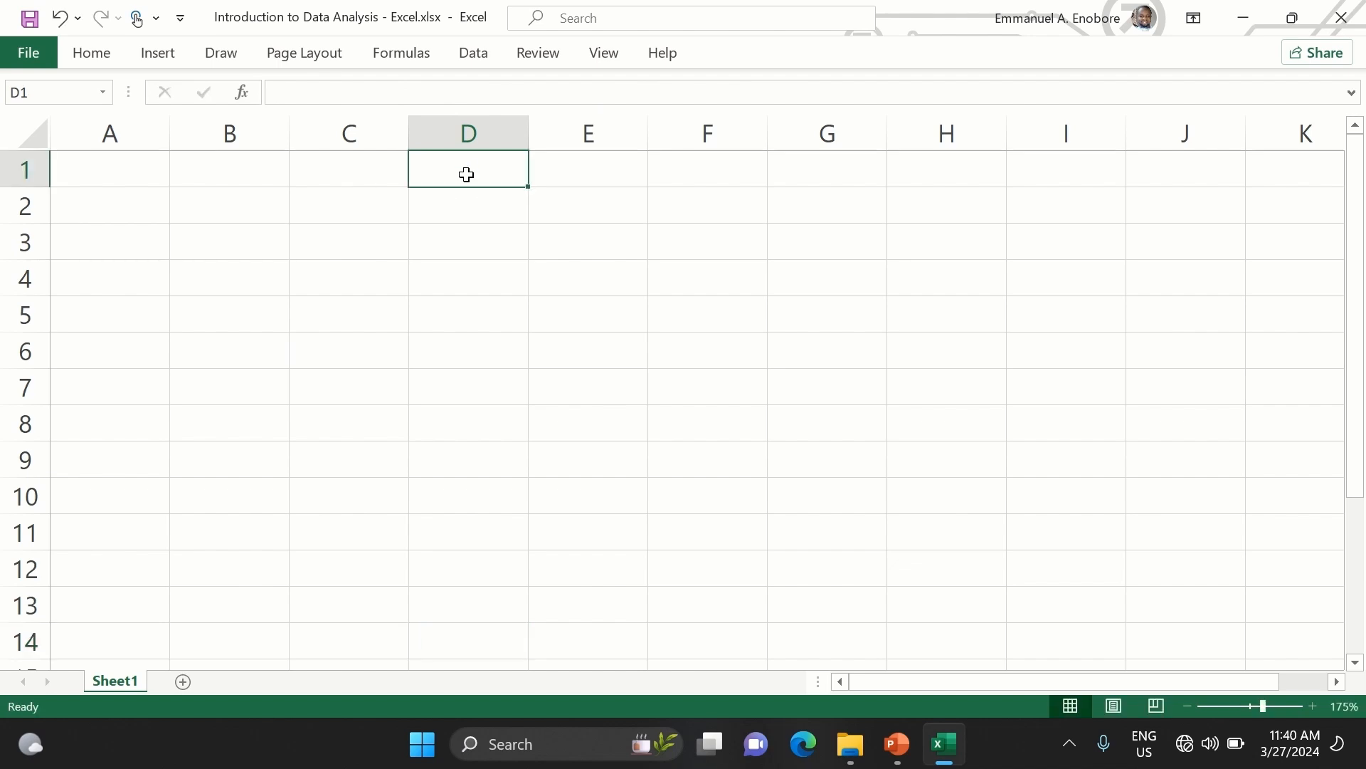
pyautogui.write('test')
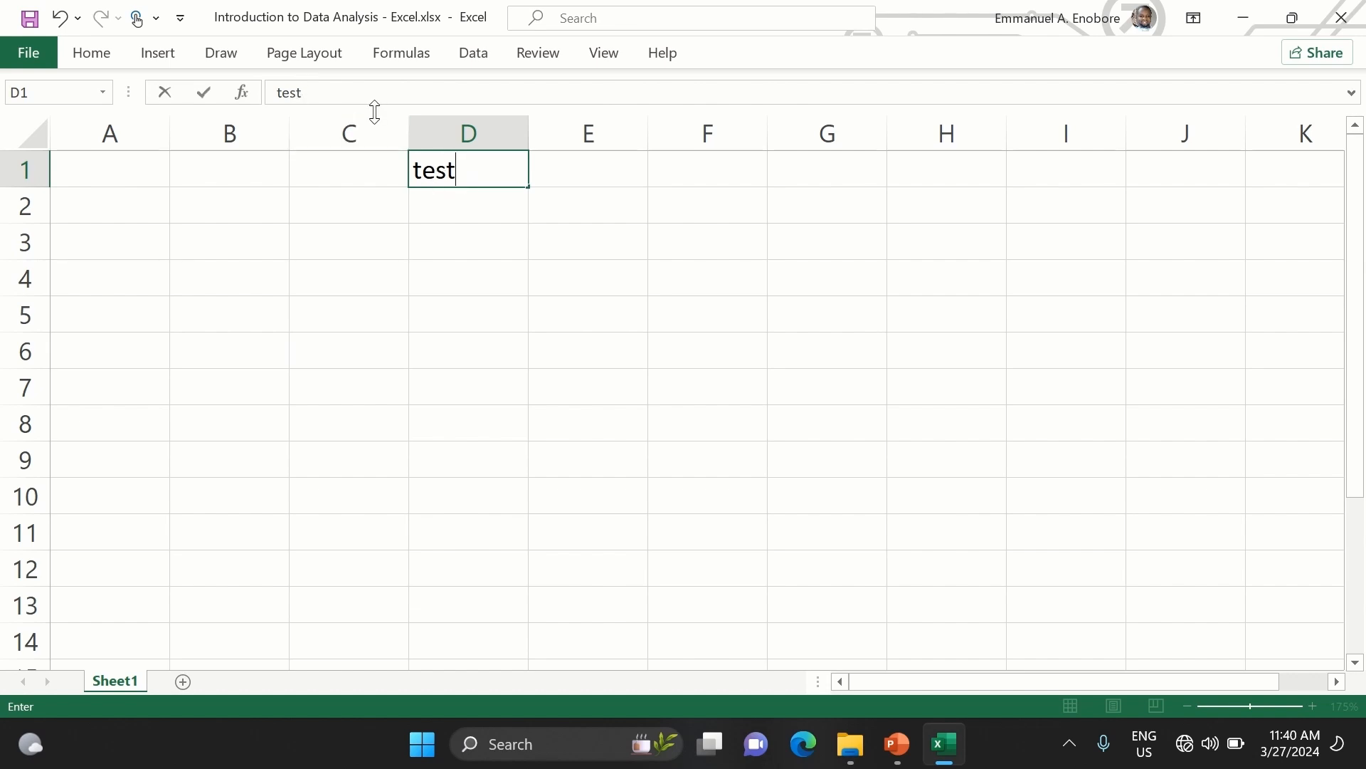
pyautogui.click(463, 203)
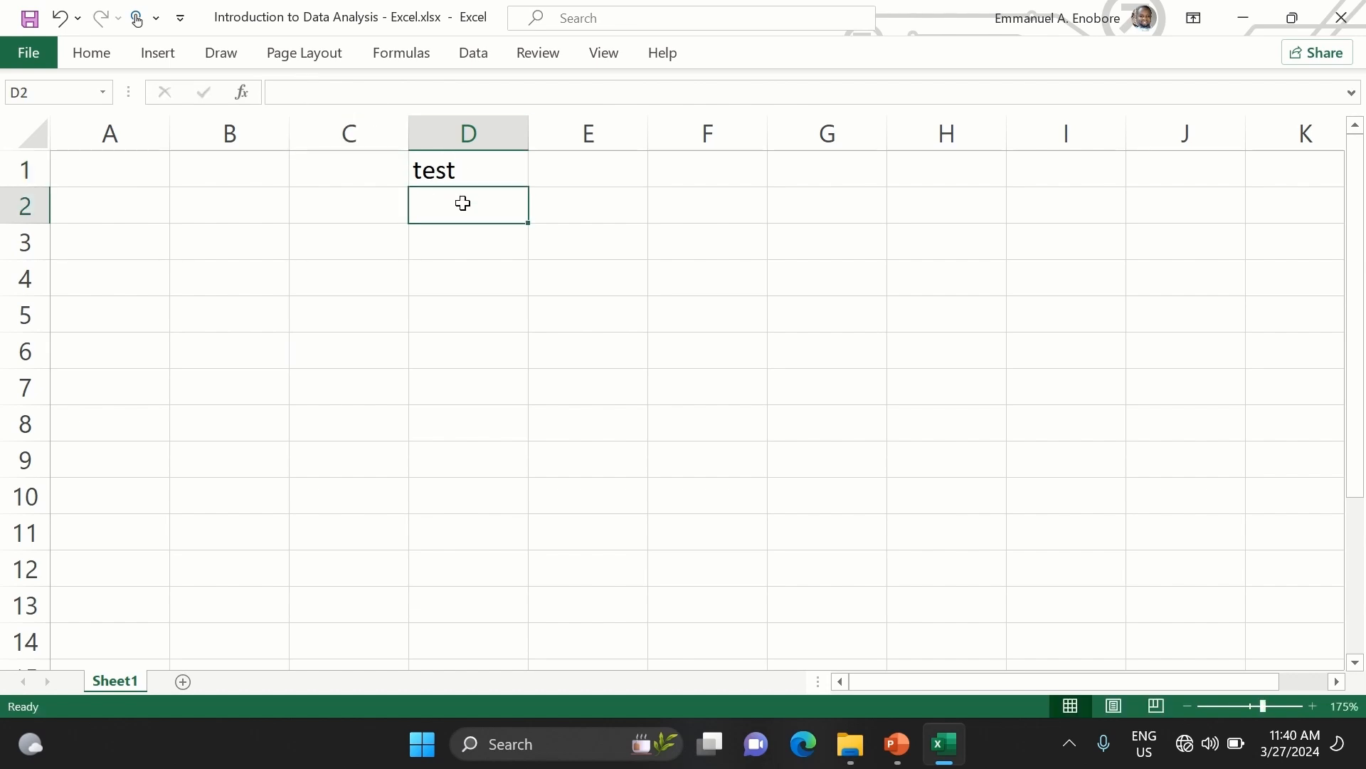
pyautogui.click(337, 172)
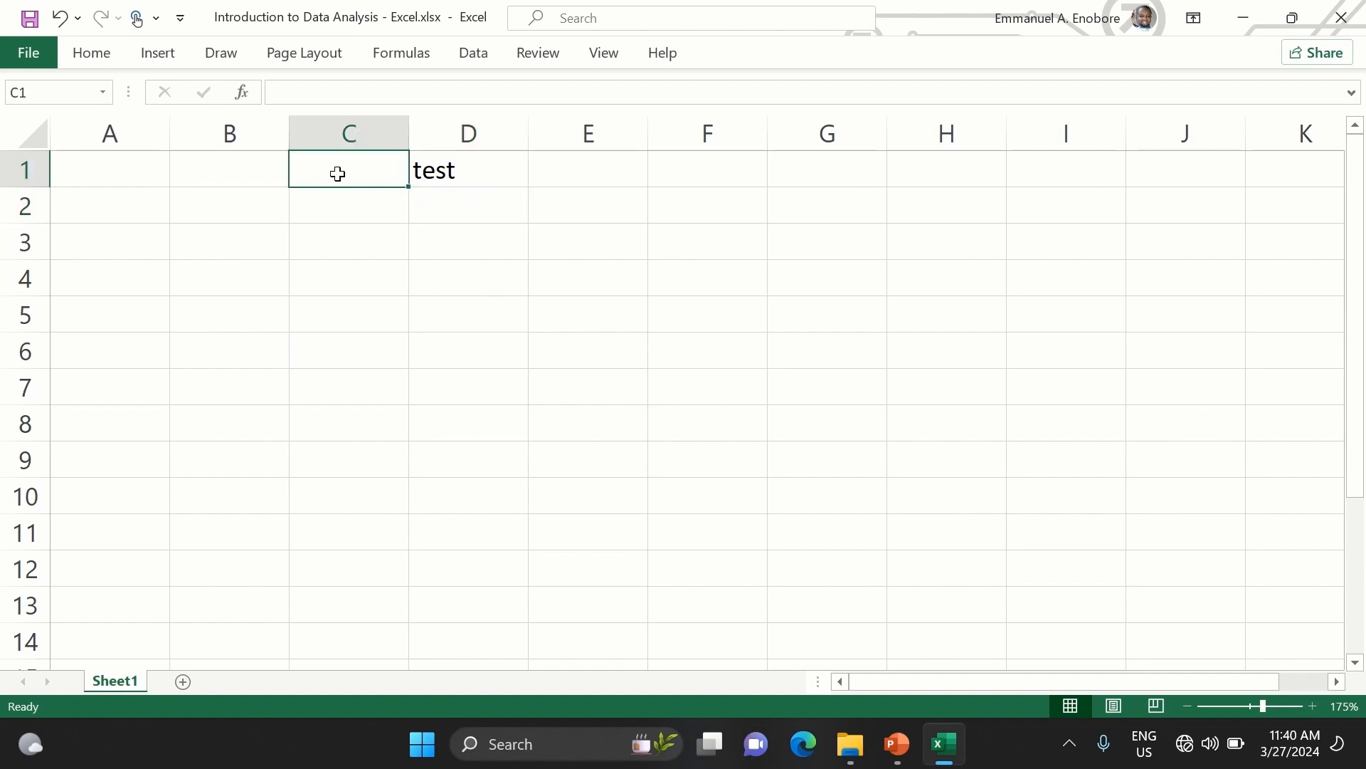
pyautogui.click(359, 237)
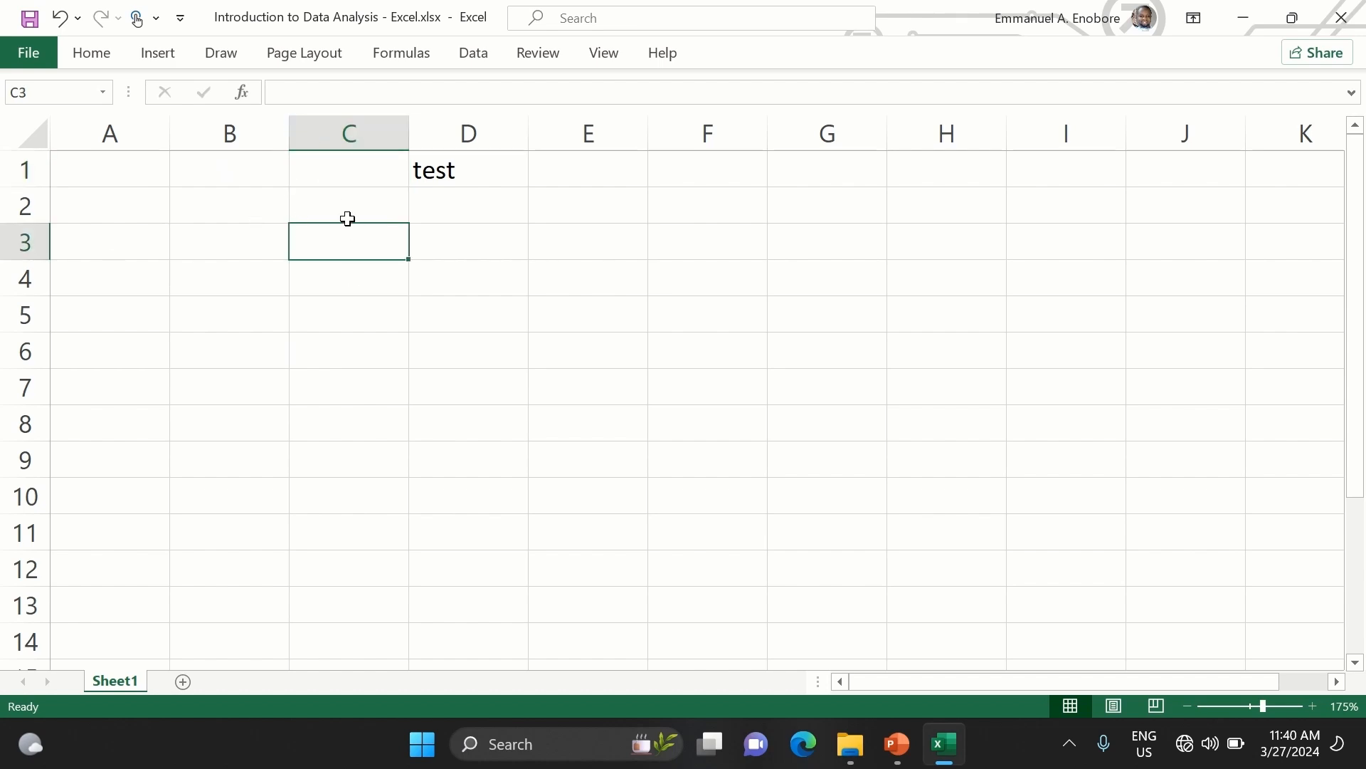
# - Enter the number 123 in cell E1 and 776 in cell F1
pyautogui.click(572, 165)
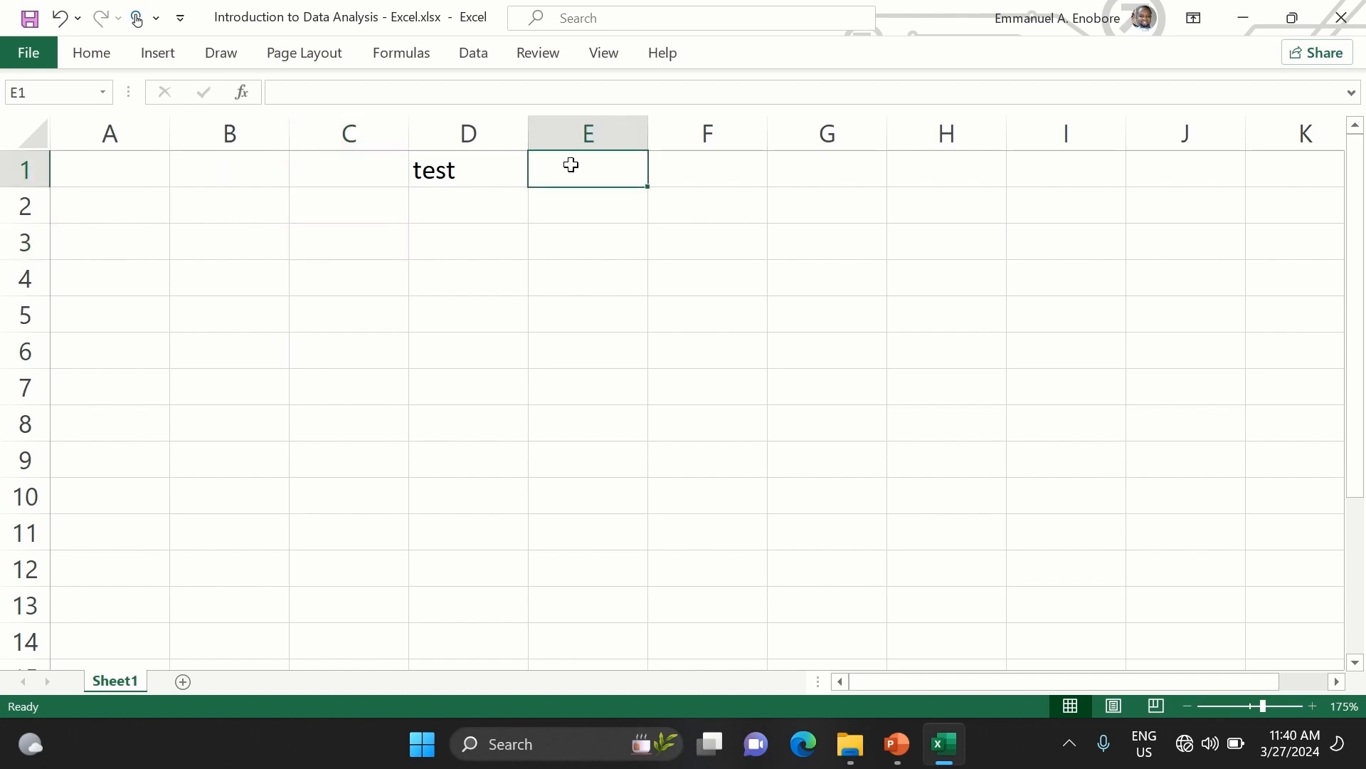
pyautogui.write('123')
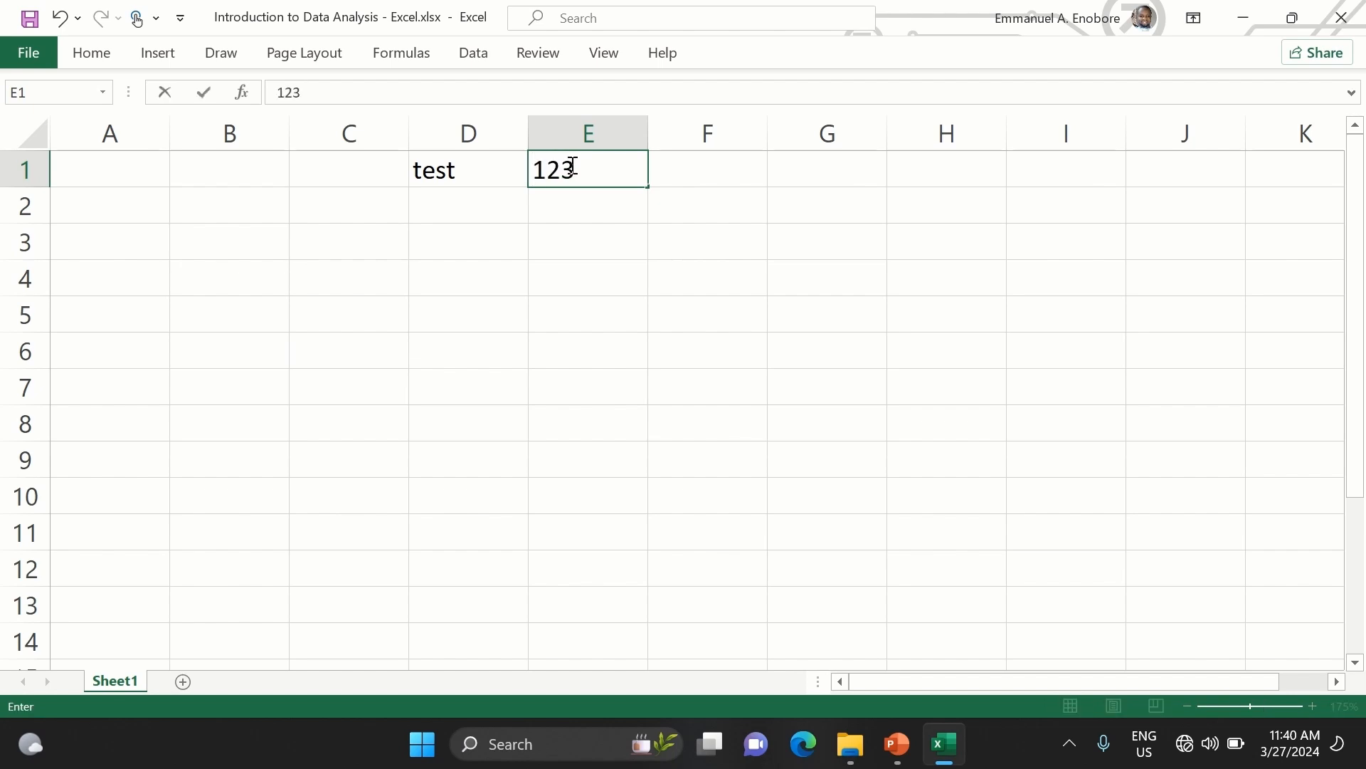
pyautogui.click(678, 181)
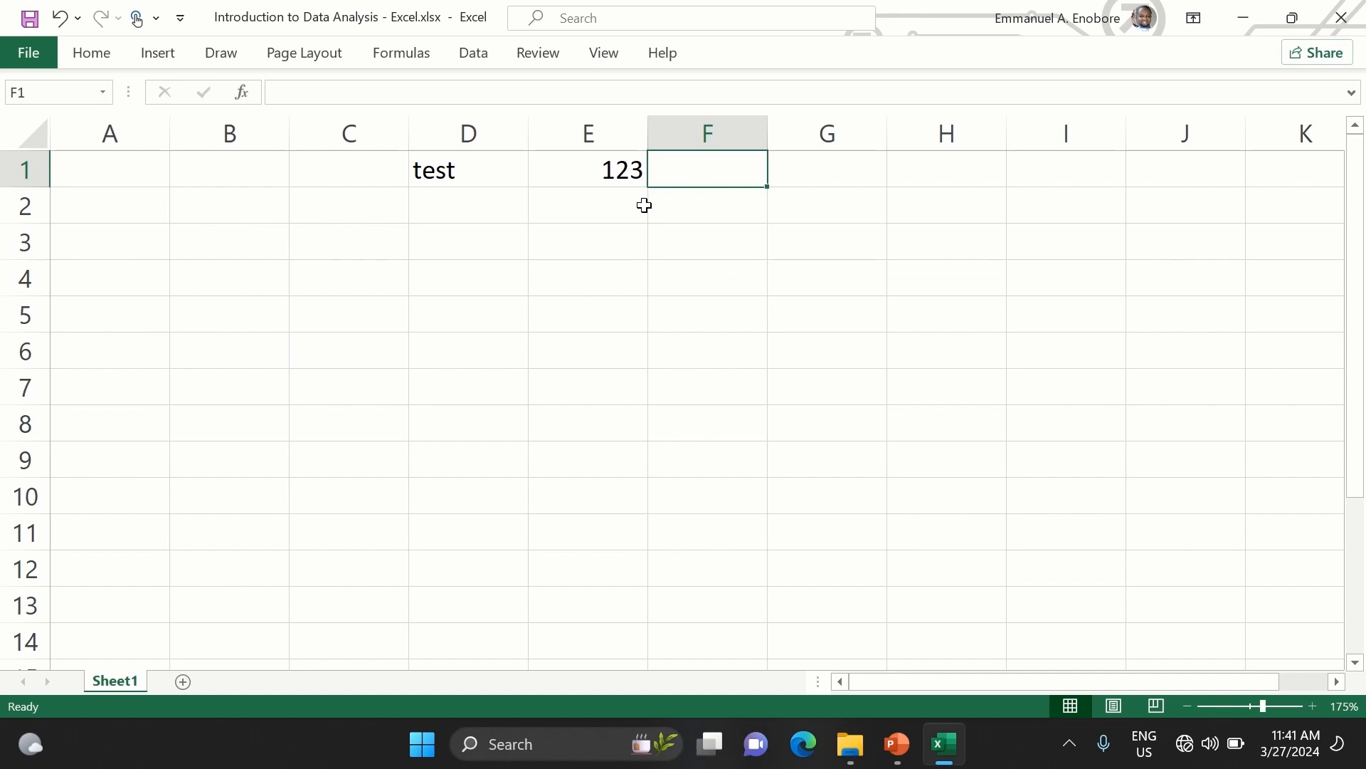
pyautogui.write('776')
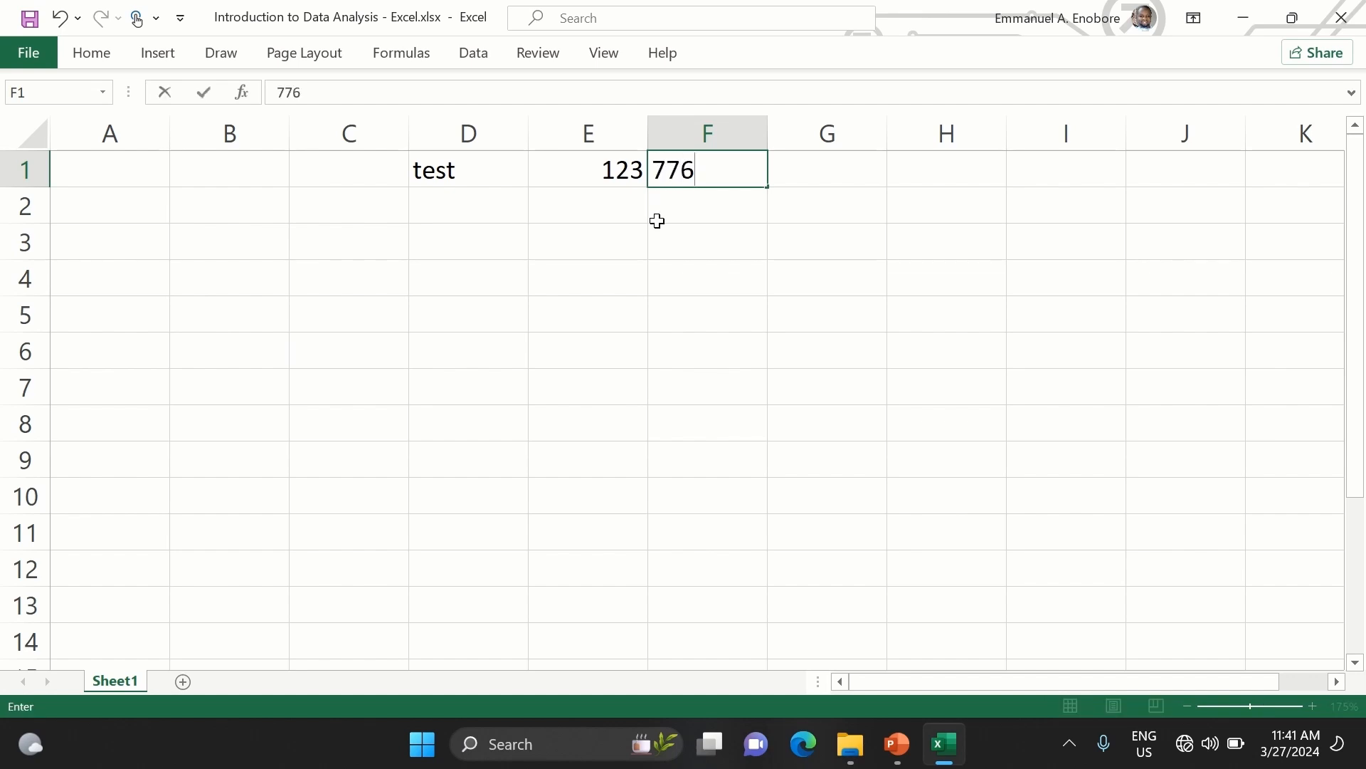
pyautogui.click(700, 227)
pyautogui.click(621, 179)
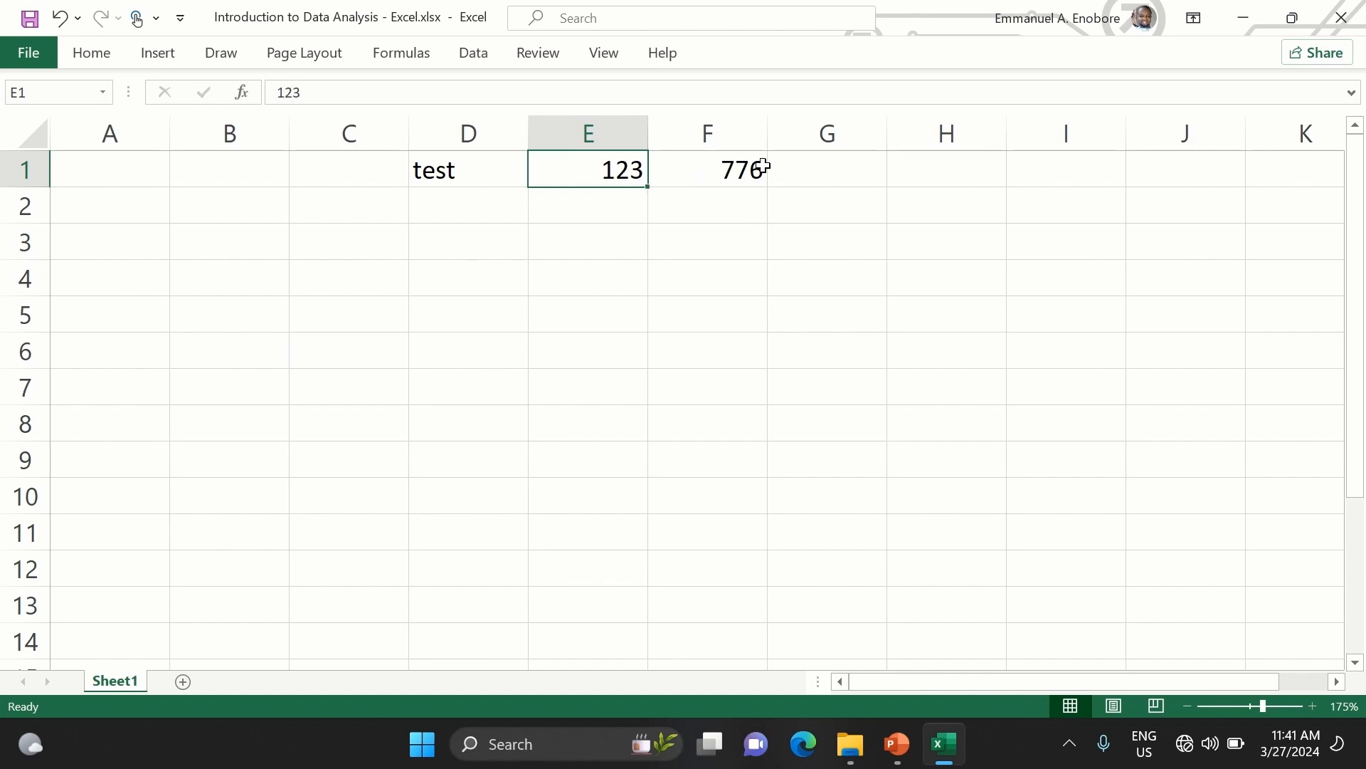
# - Enter the formula =(7+8) in cell G1 and compare its formula bar content with that of F1
pyautogui.click(787, 167)
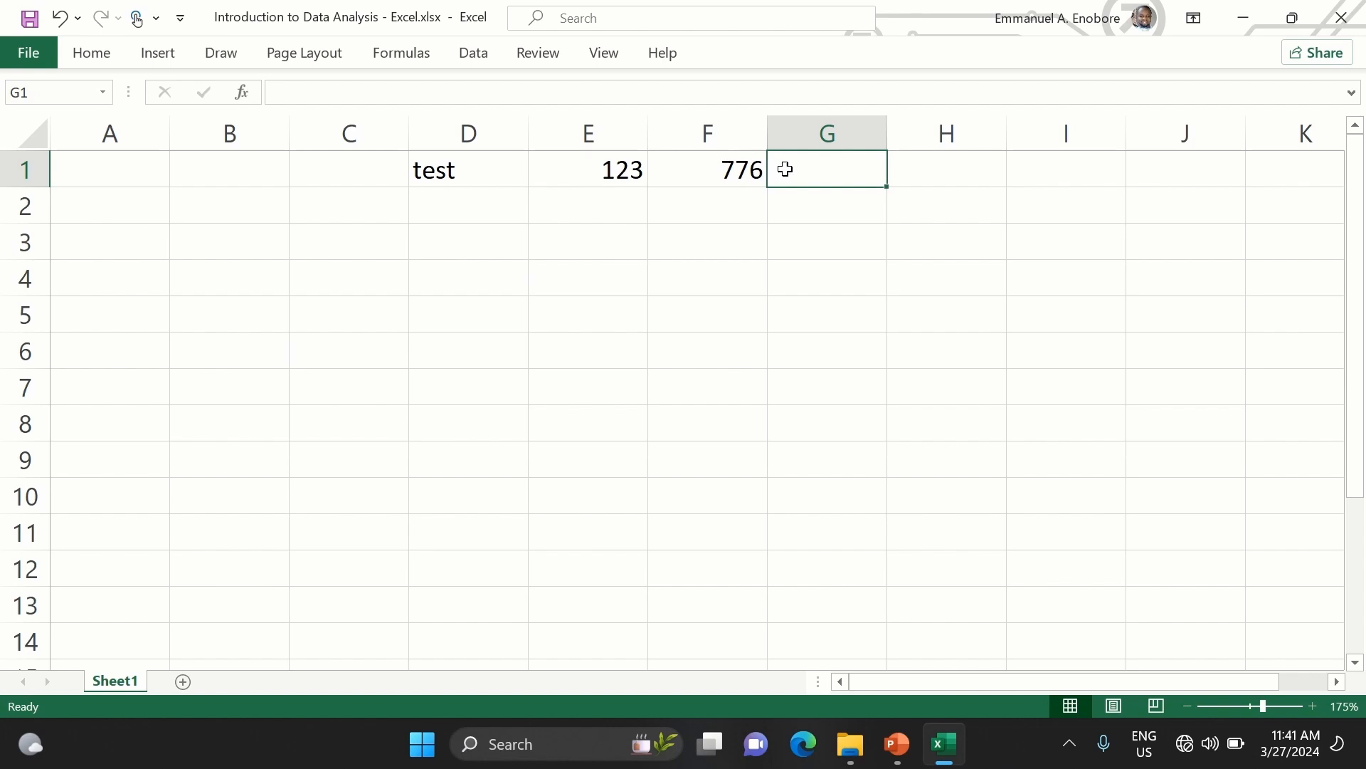
pyautogui.write('=')
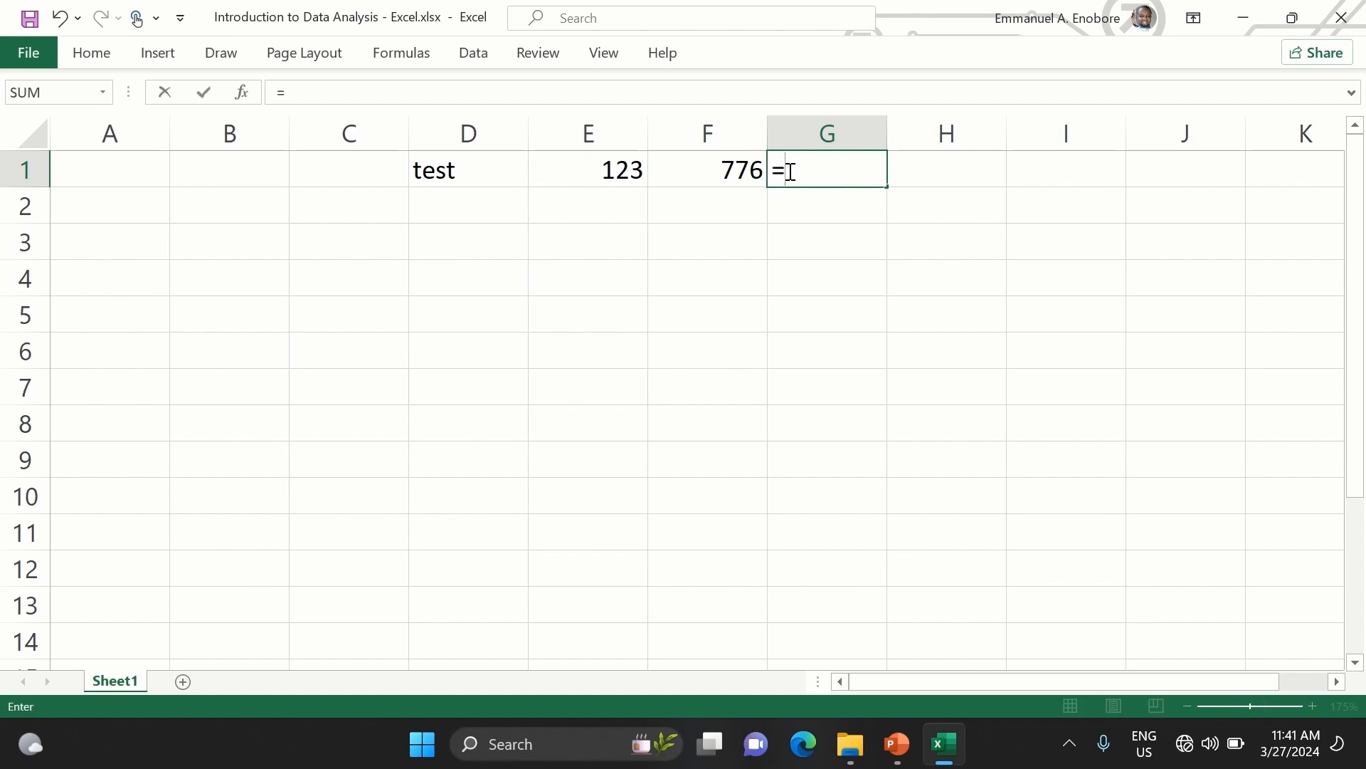
pyautogui.write('(7+8)')
pyautogui.press('Return')
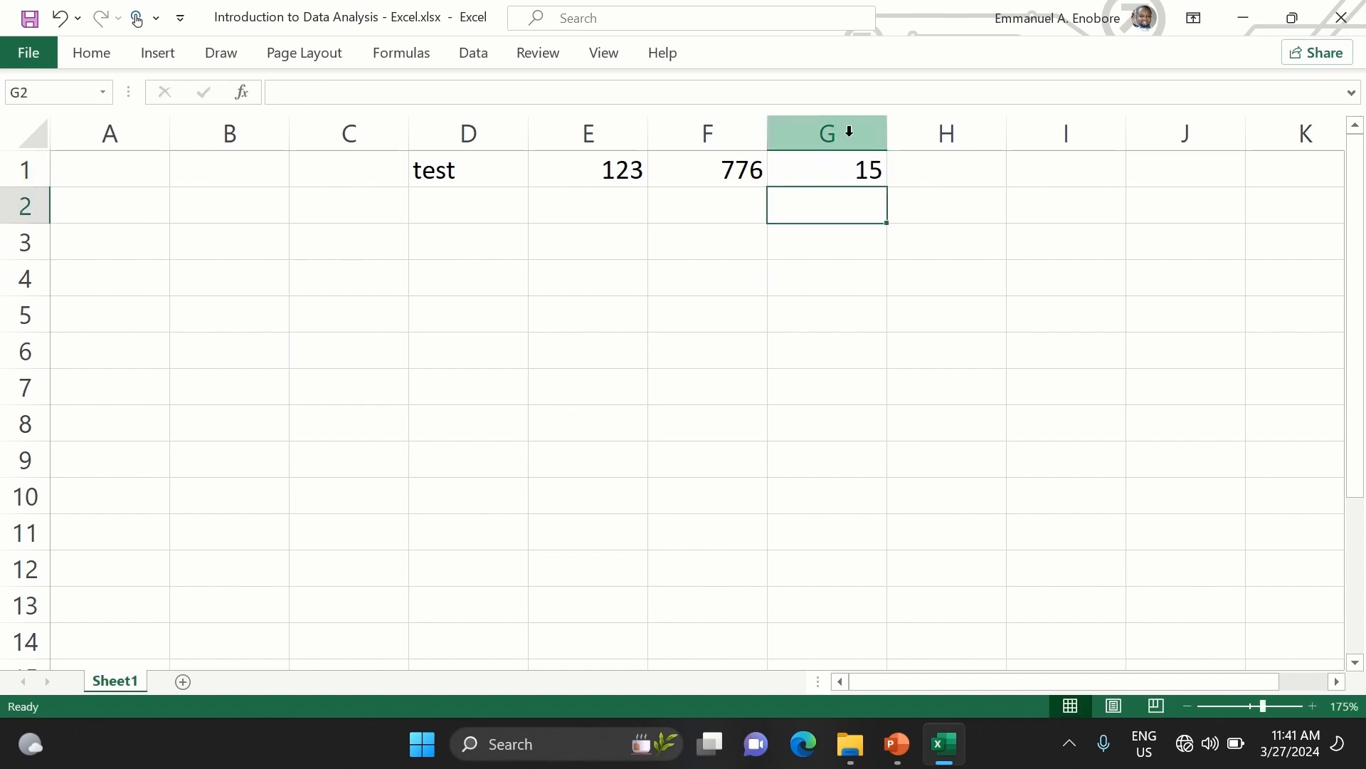
pyautogui.click(807, 172)
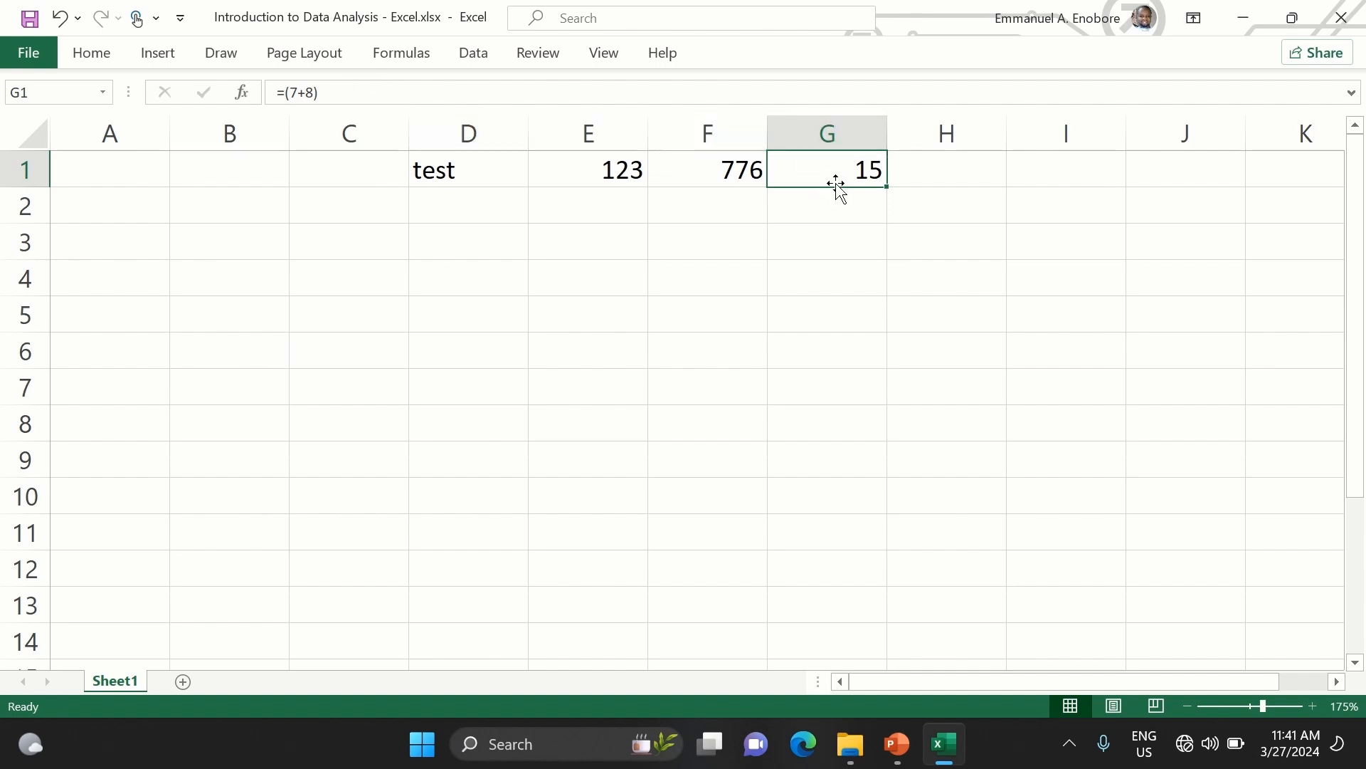
pyautogui.click(743, 171)
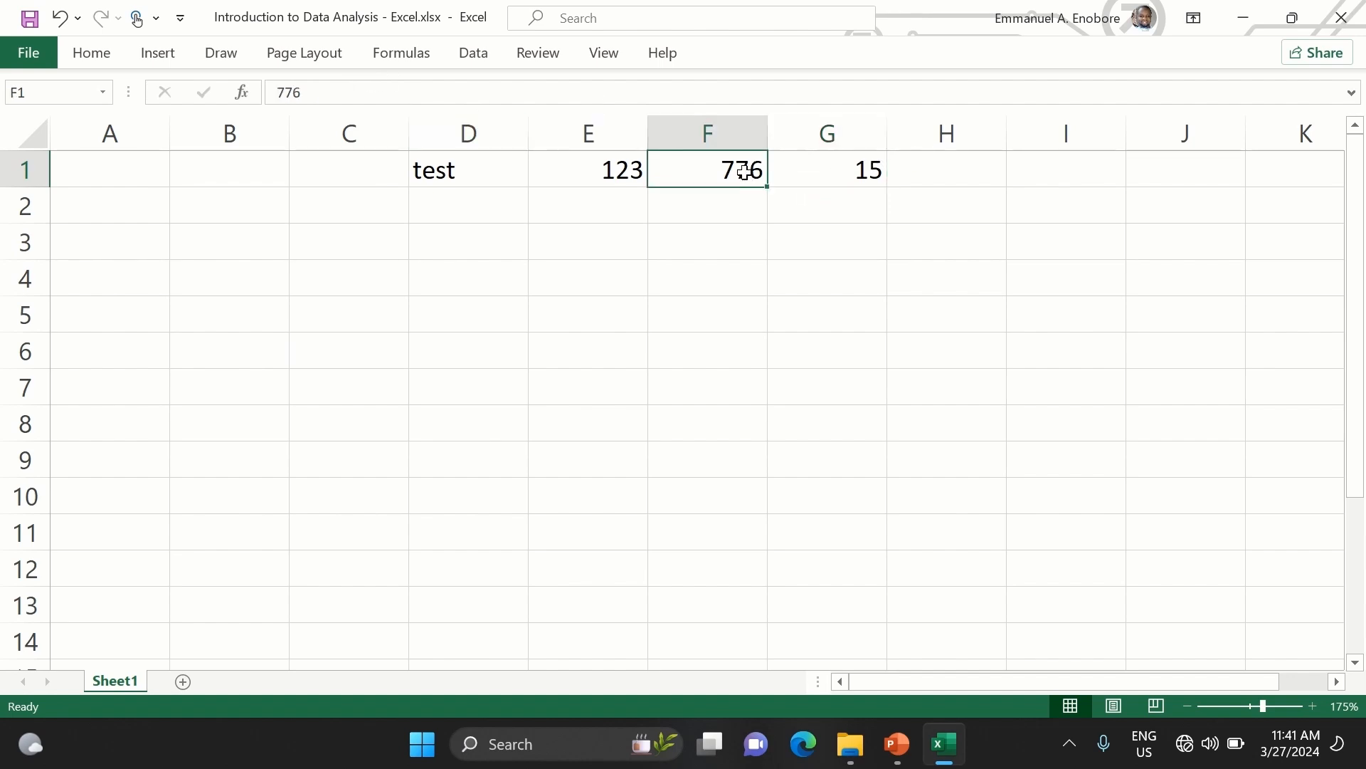
pyautogui.click(809, 175)
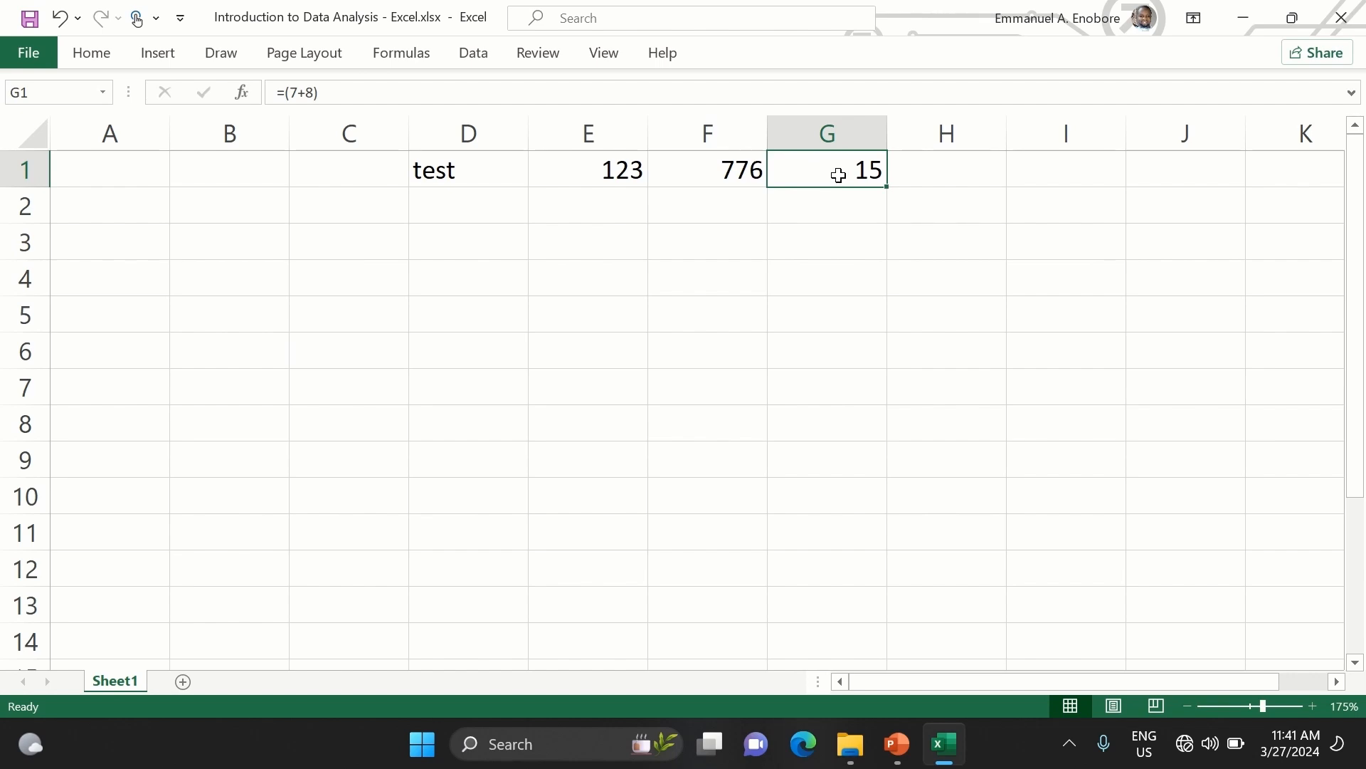
# - Edit the formula in cell G1 so that the 8 is multiplied by 9 before being added to 7
pyautogui.doubleClick(838, 175)
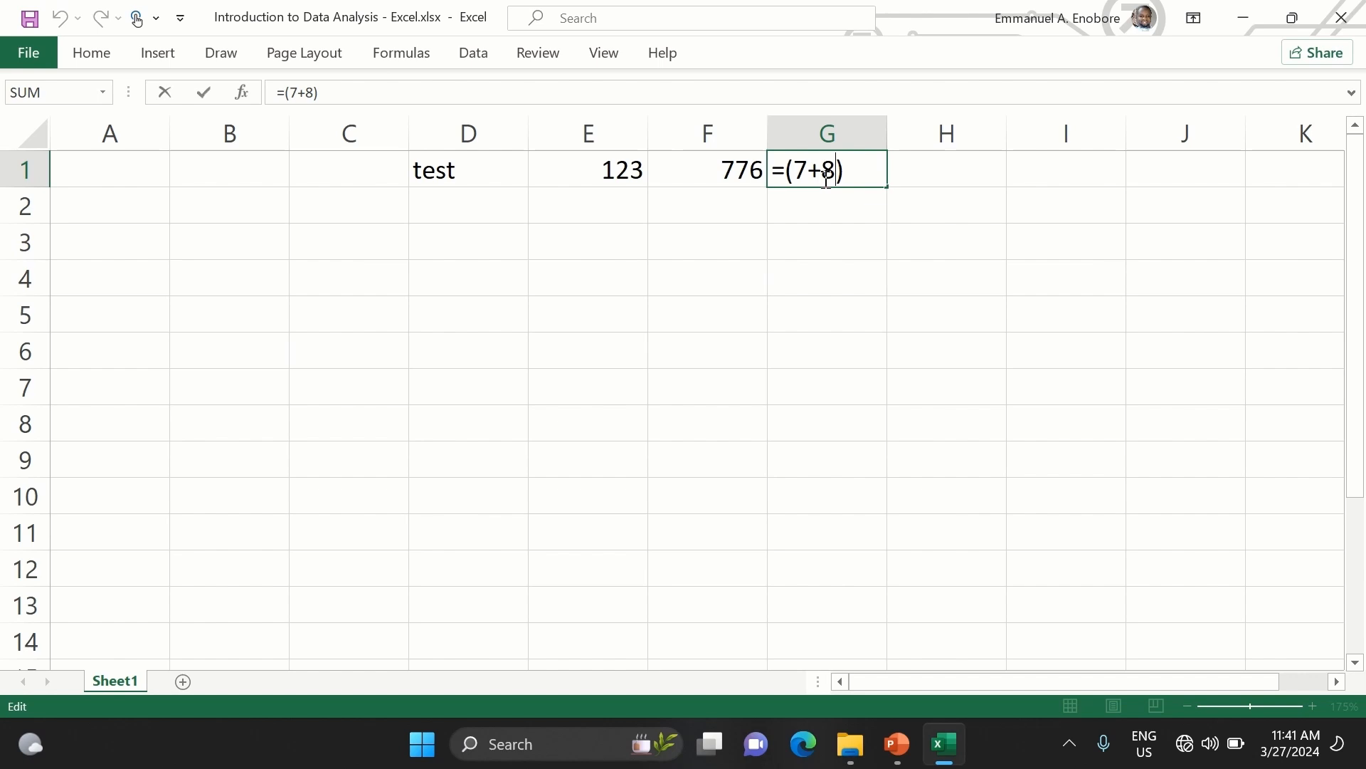
pyautogui.press('BackSpace')
pyautogui.write('*9')
pyautogui.press('Return')
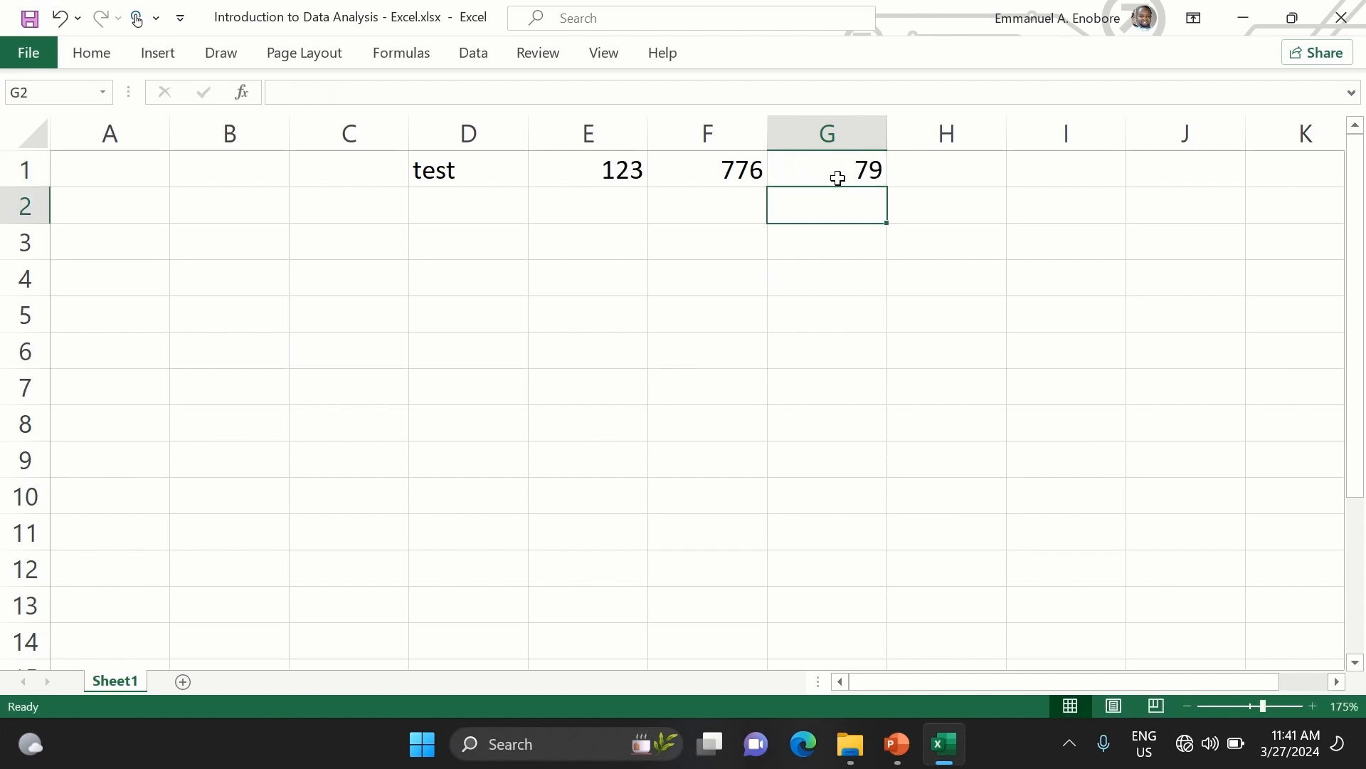
pyautogui.click(861, 161)
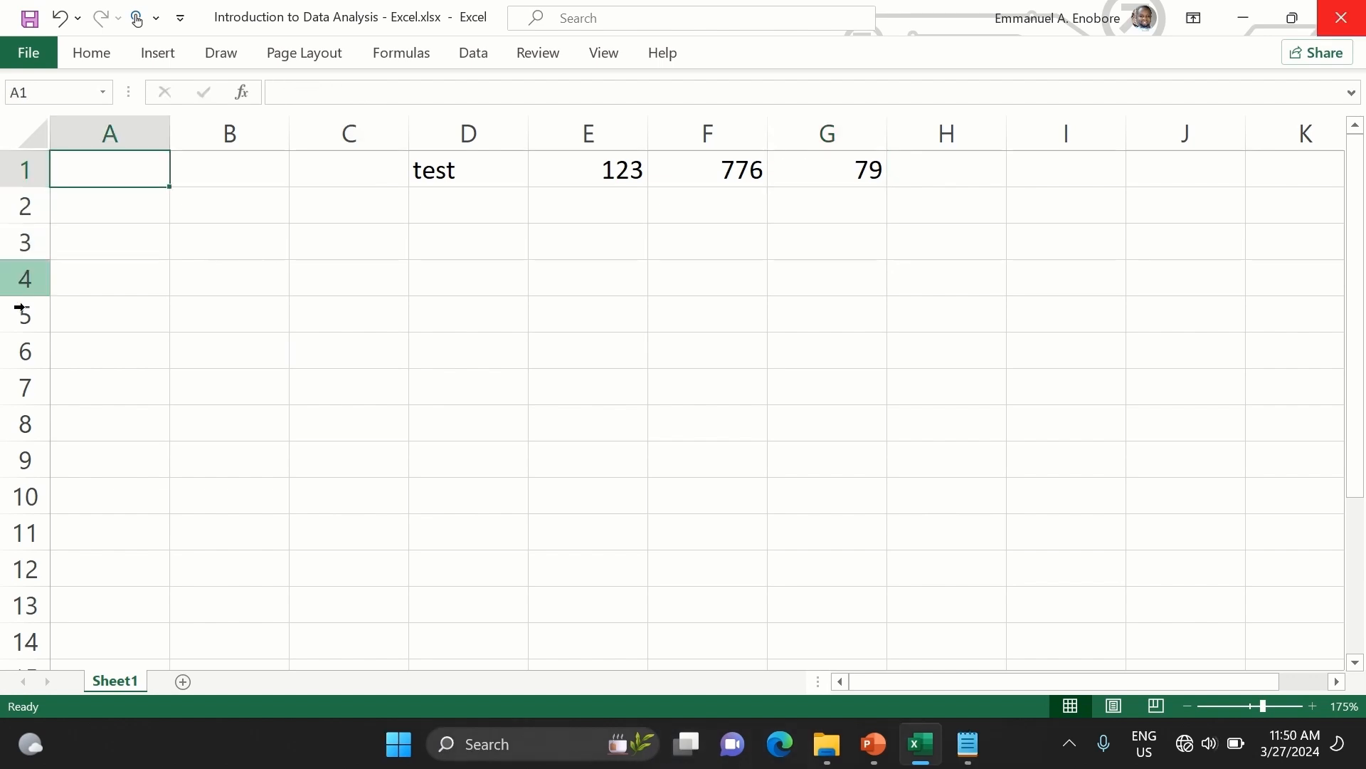
# - Look through the numbered rows down past row 100 and return to the first row
pyautogui.scroll(-1, 105, 410)
pyautogui.scroll(-11, 105, 411)
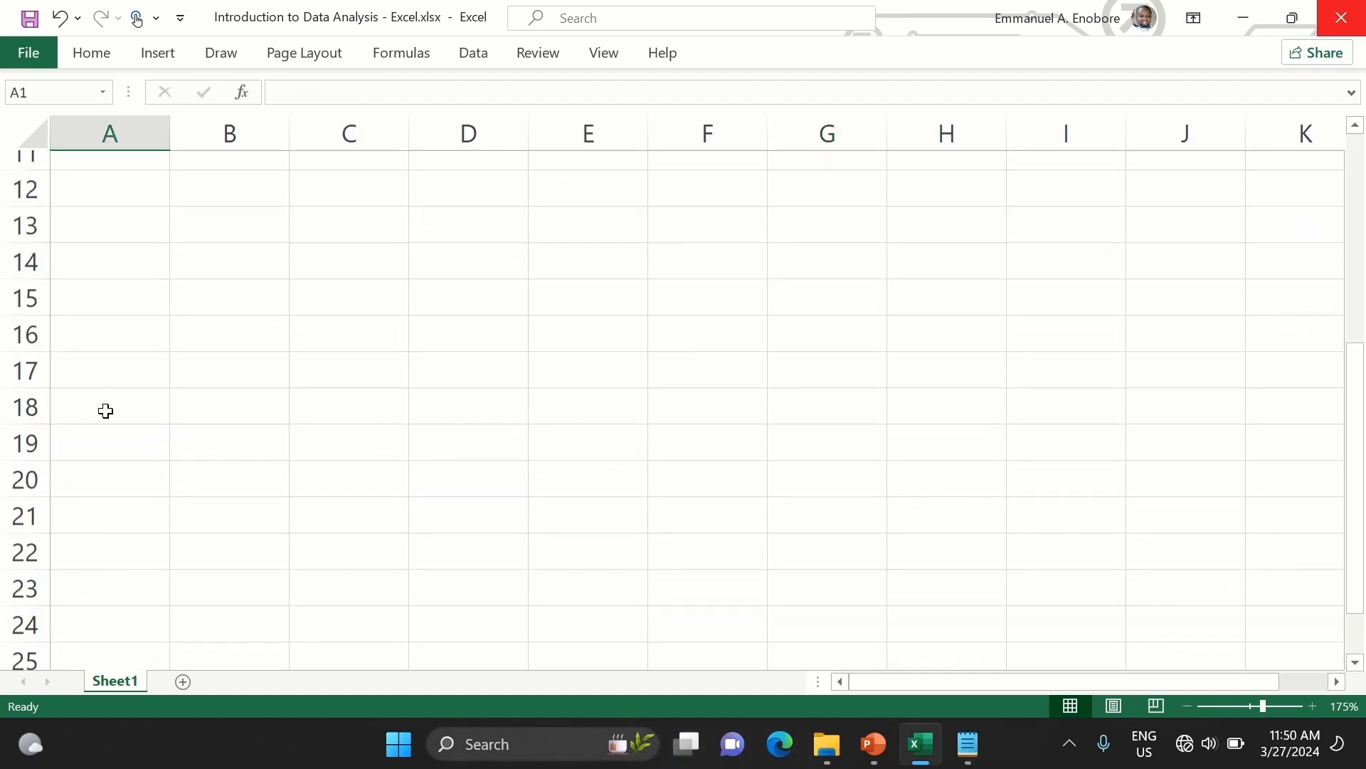
pyautogui.scroll(-20, 105, 411)
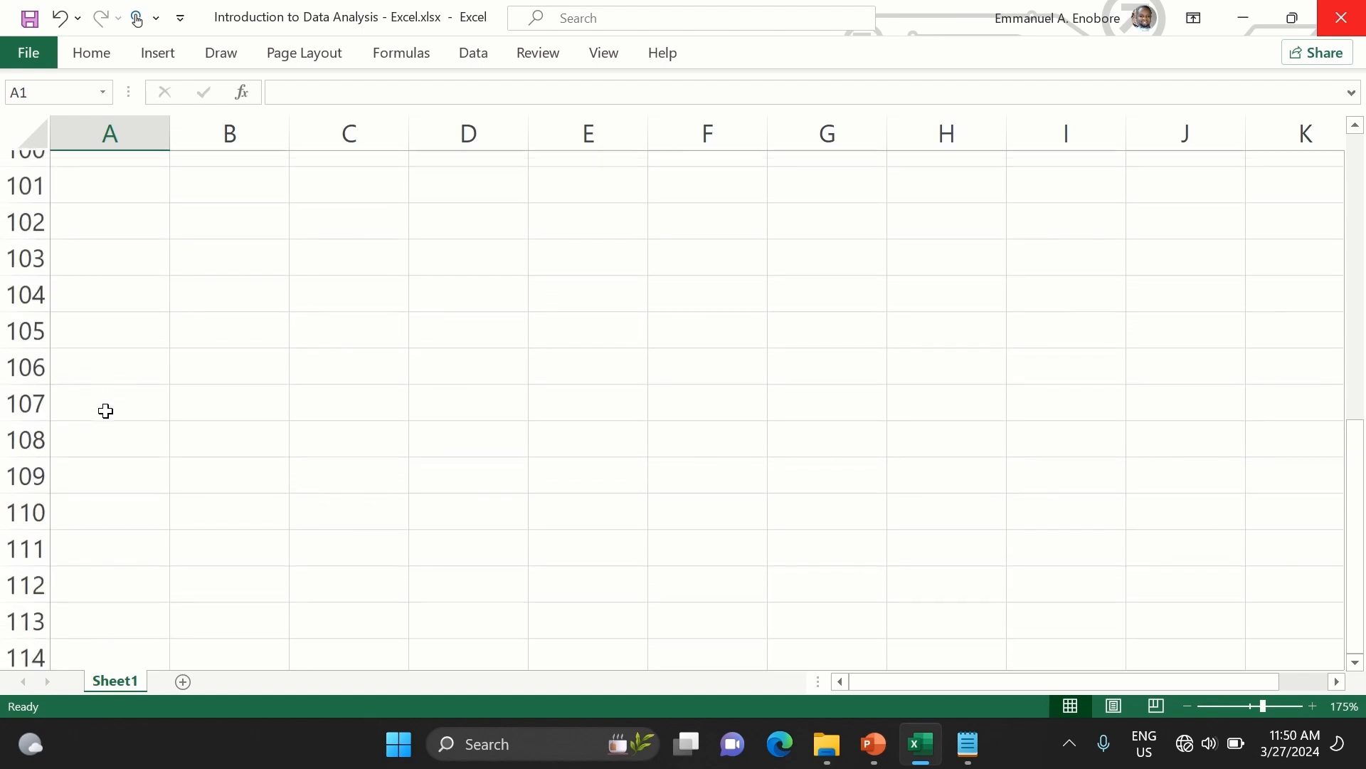
pyautogui.scroll(20, 105, 411)
pyautogui.scroll(9, 105, 411)
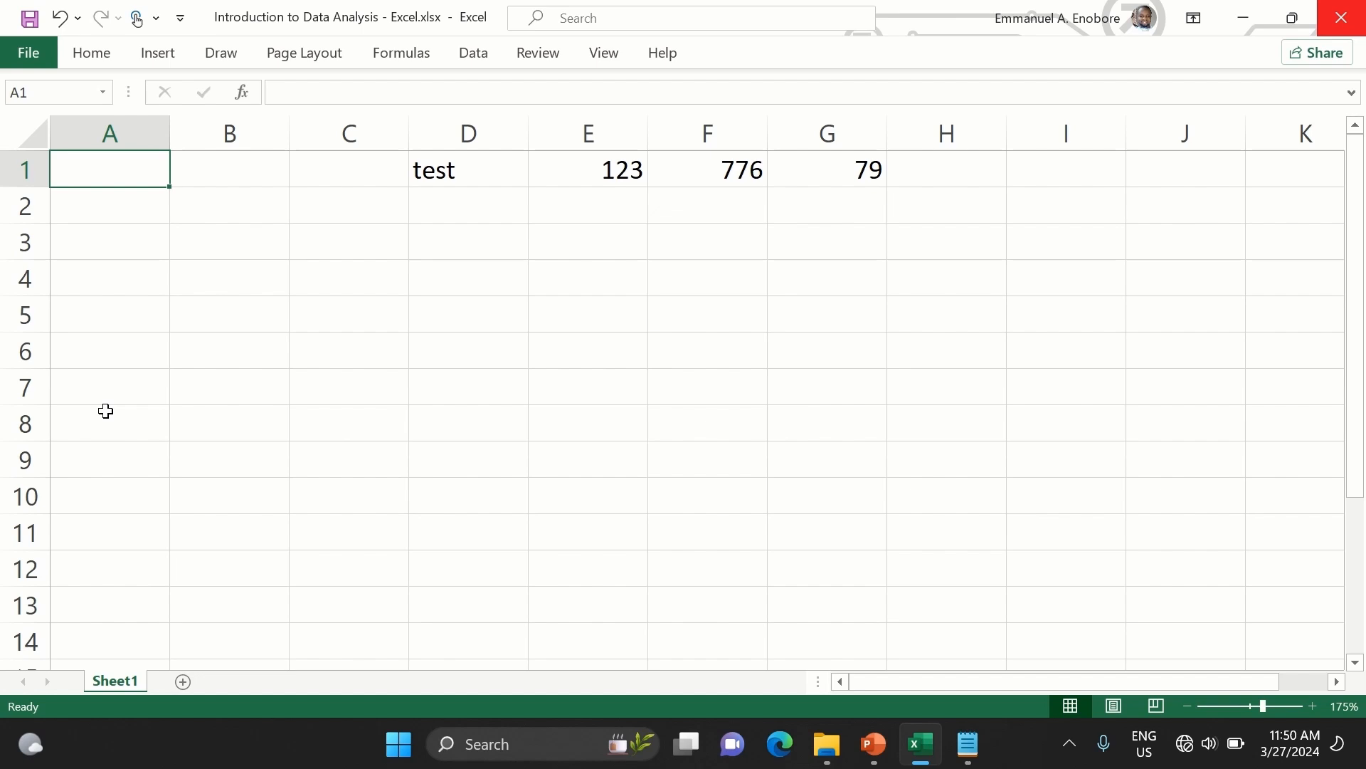
# - Jump from A1 to the last row of column A, enlarge its row number for inspection, and jump back to A1
pyautogui.hotkey('ctrl', 'Down')
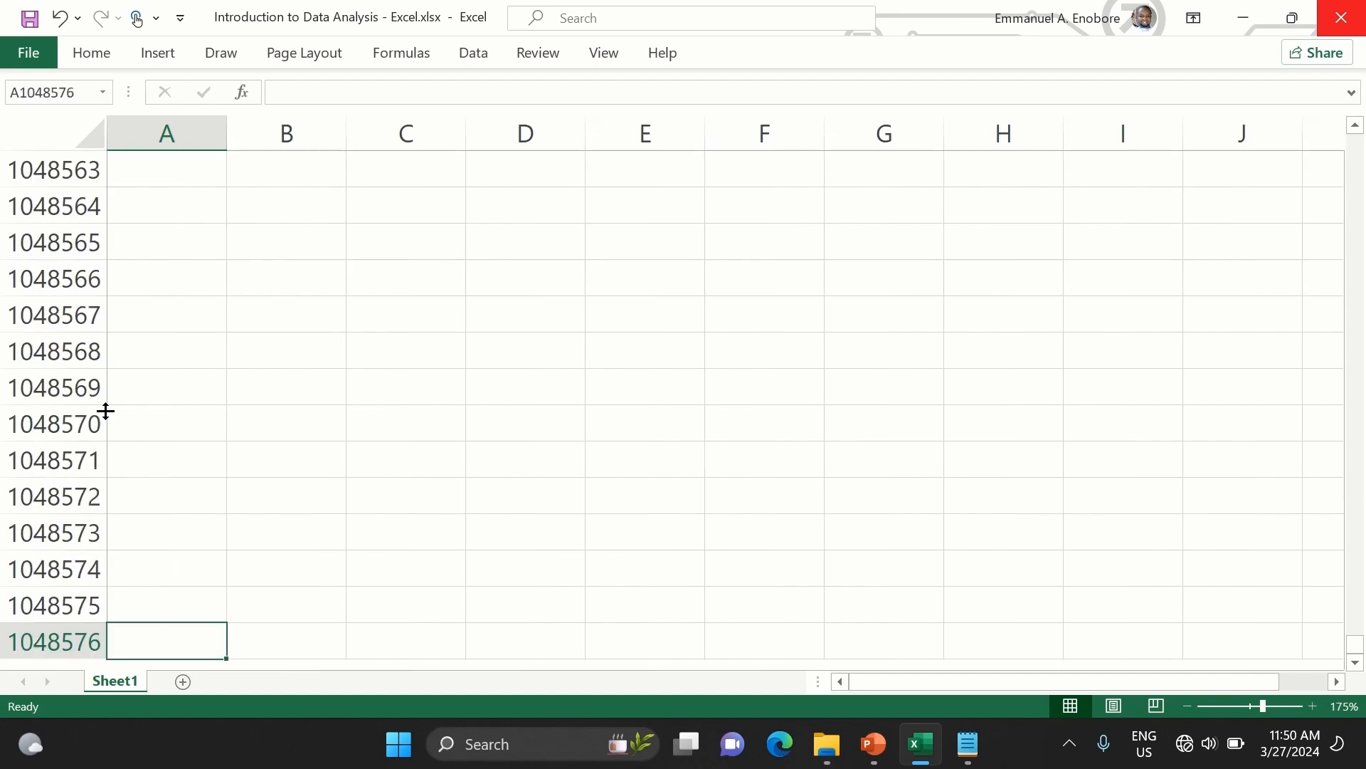
pyautogui.scroll(-1, 135, 643)
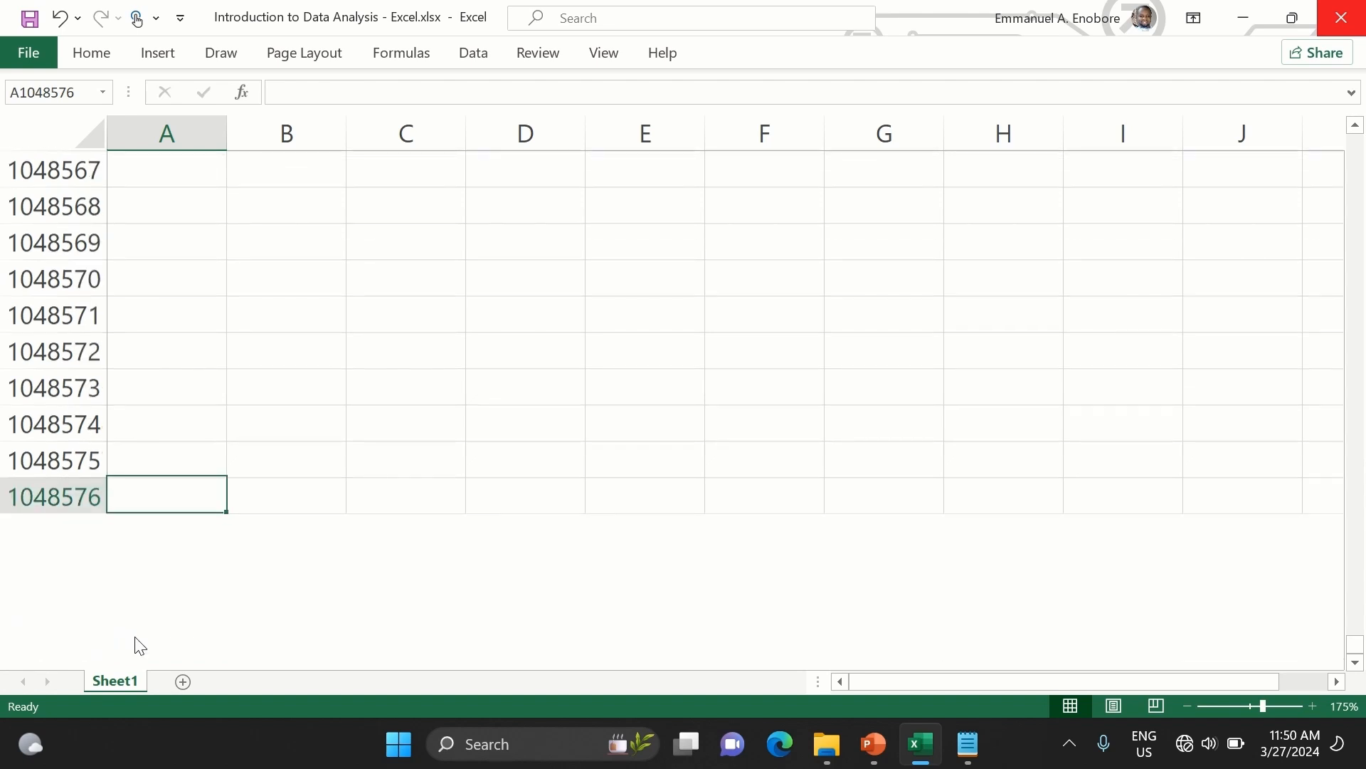
pyautogui.scroll(5, 61, 498)
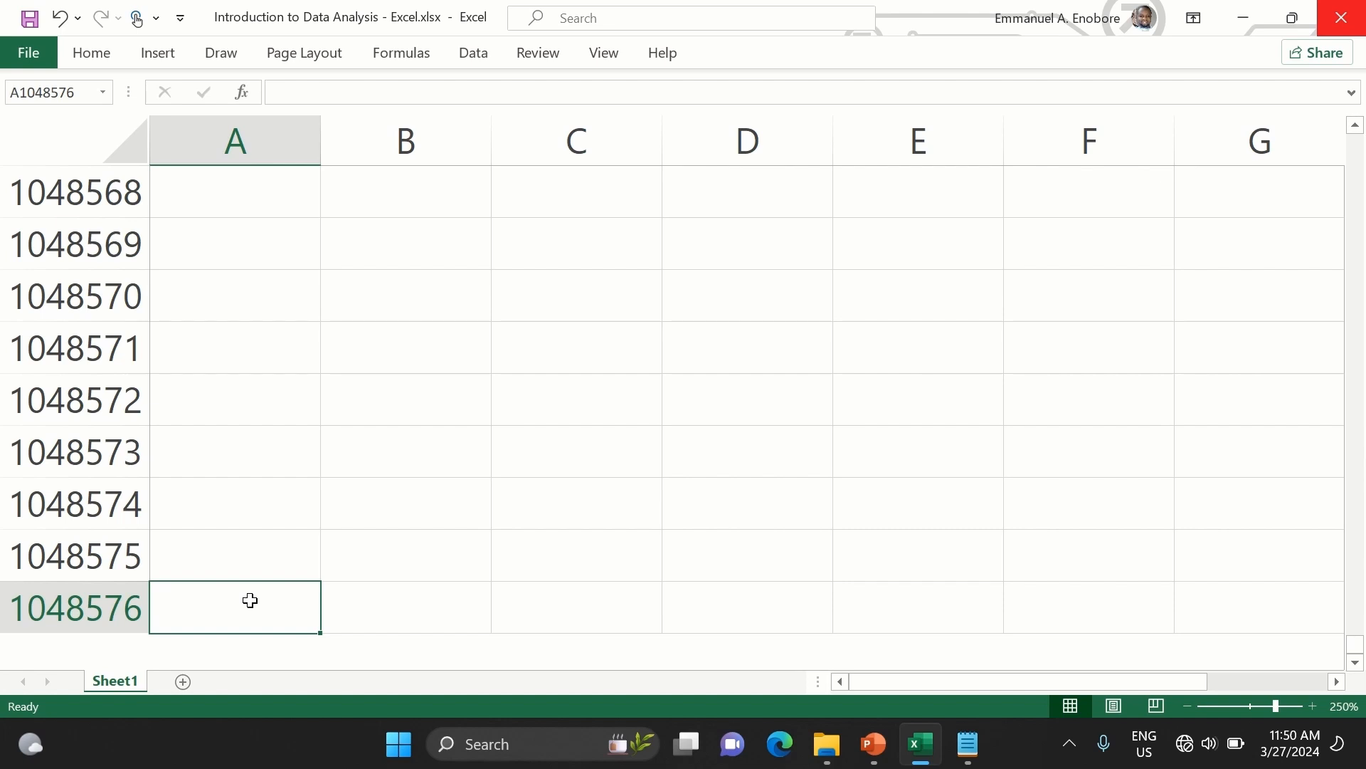
pyautogui.scroll(-1, 251, 600)
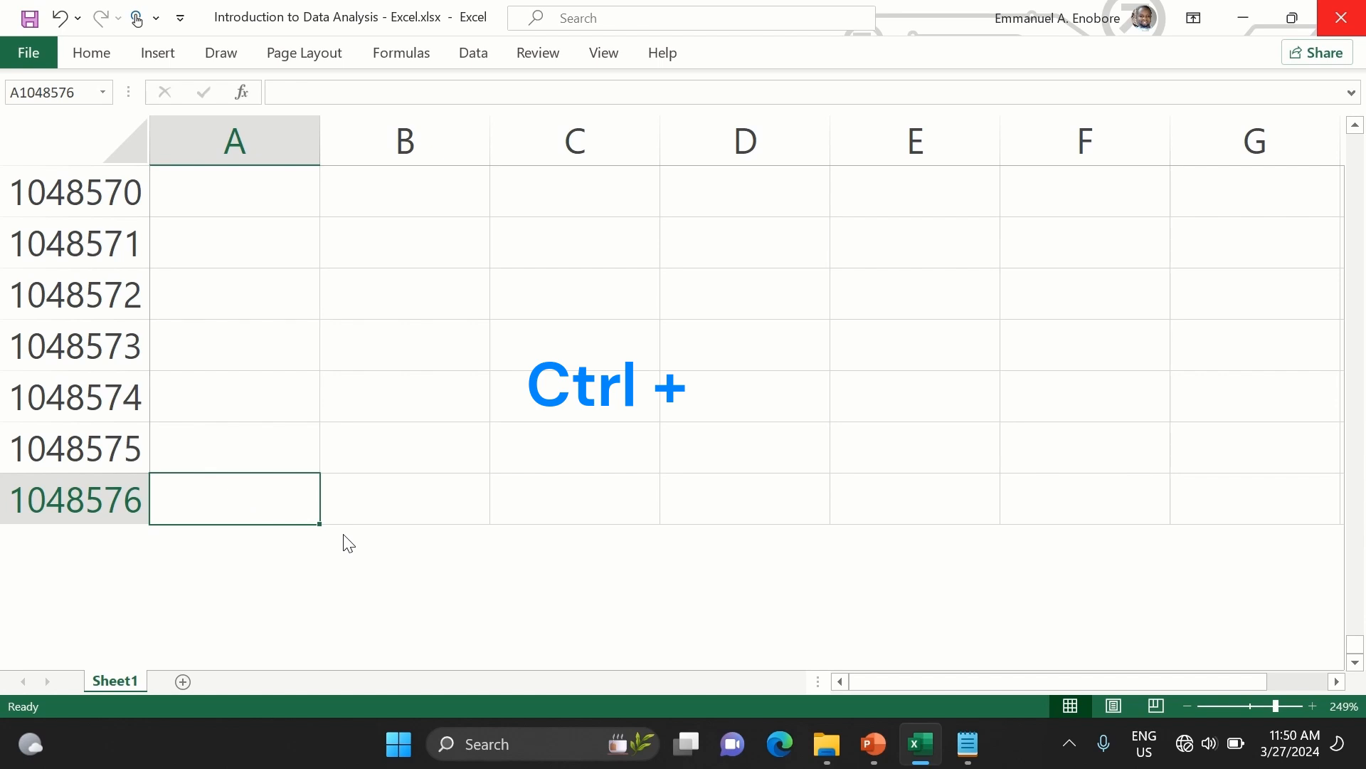
pyautogui.scroll(1, 343, 535)
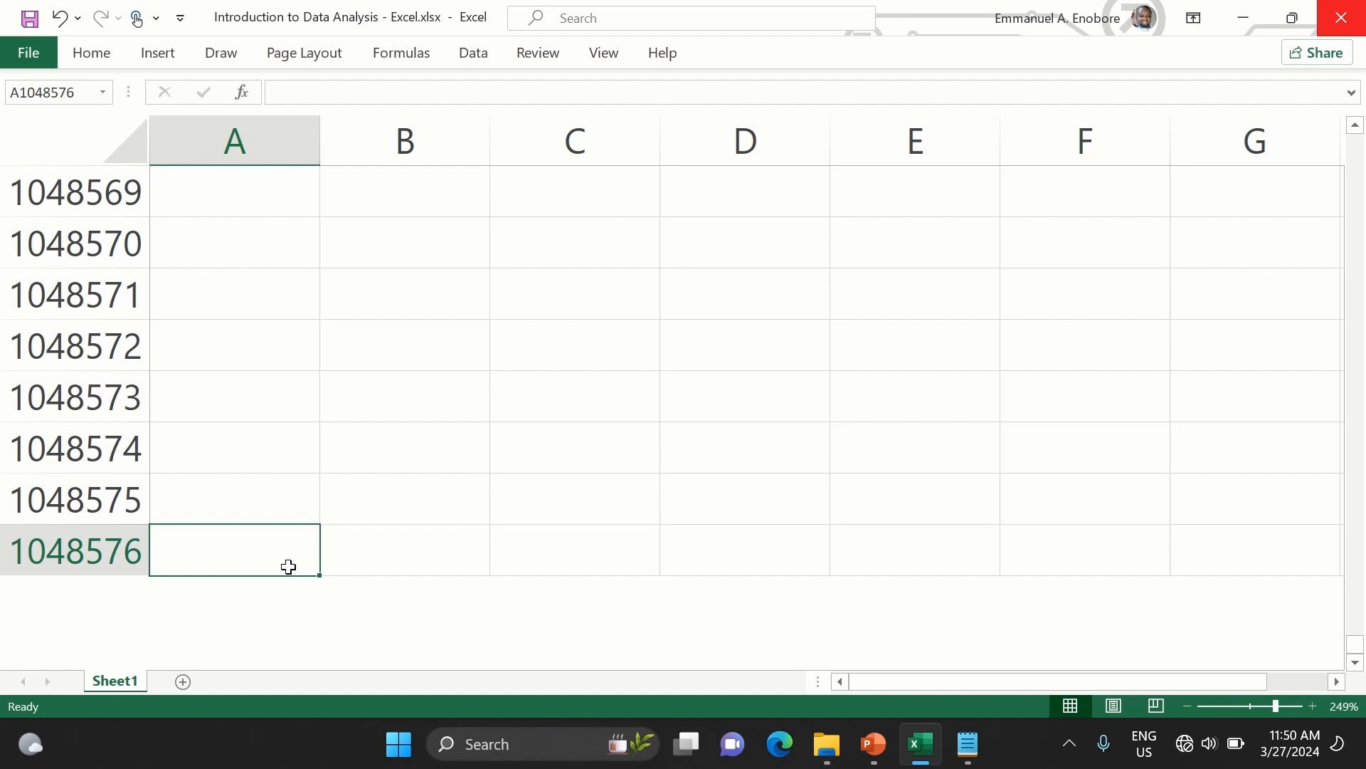
pyautogui.hotkey('ctrl', 'Up')
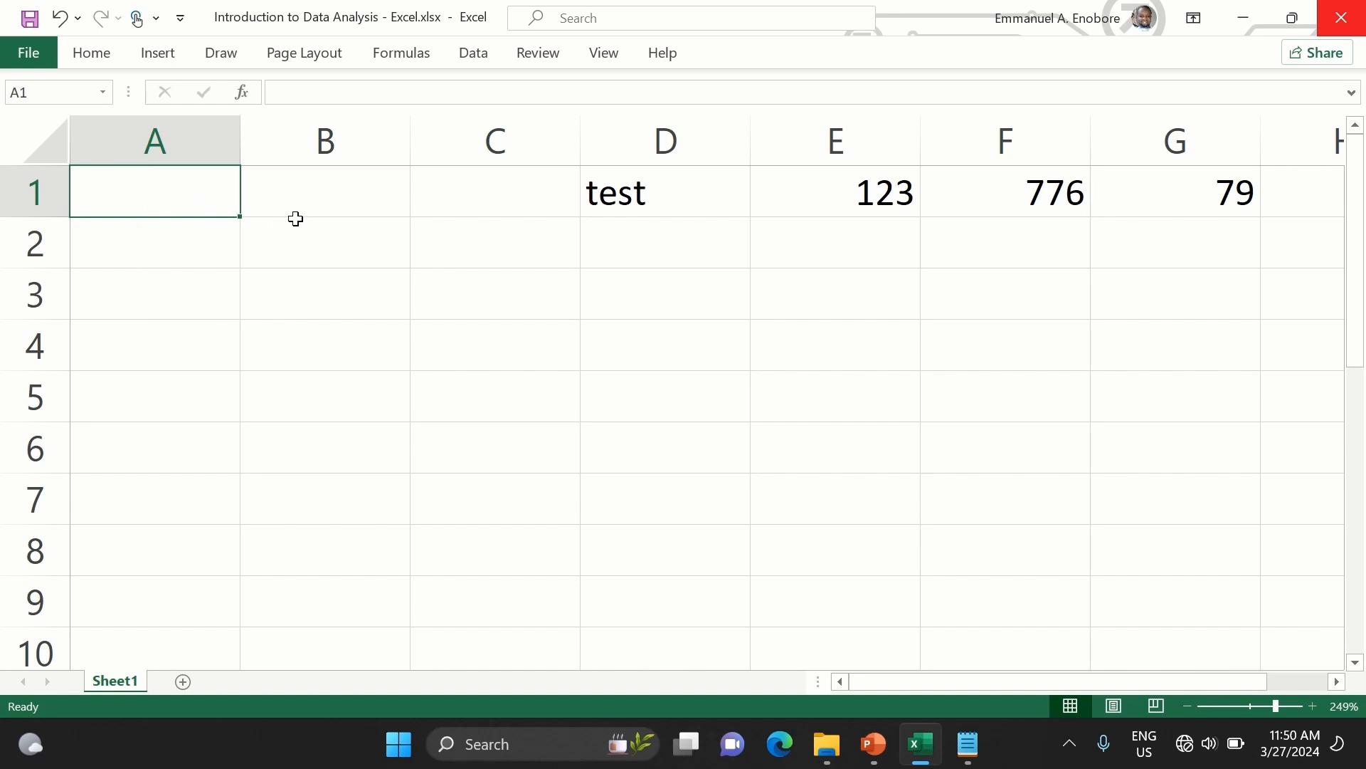
# - Look through the column headers beyond column Z and jump along row 1 to the sheet's last column
pyautogui.hscroll(1, 295, 219)
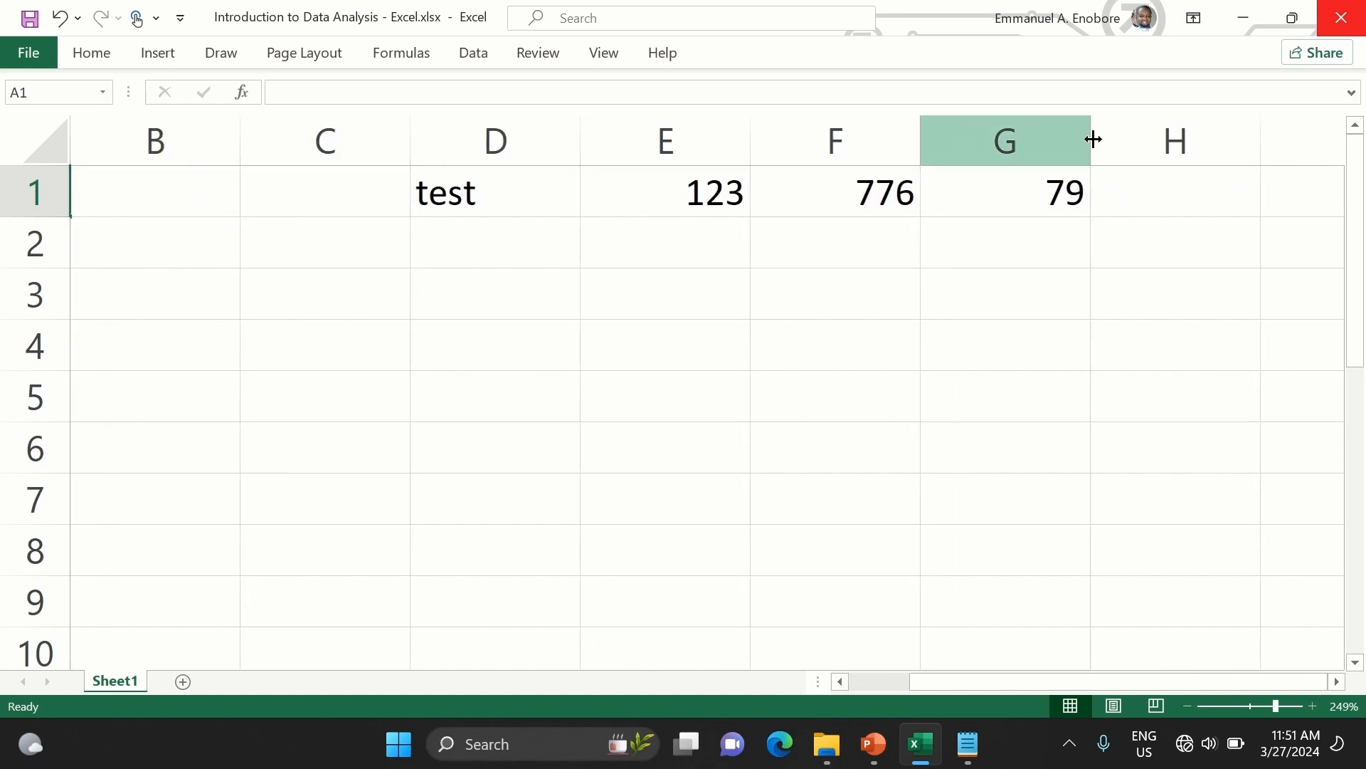
pyautogui.hscroll(9, 1109, 135)
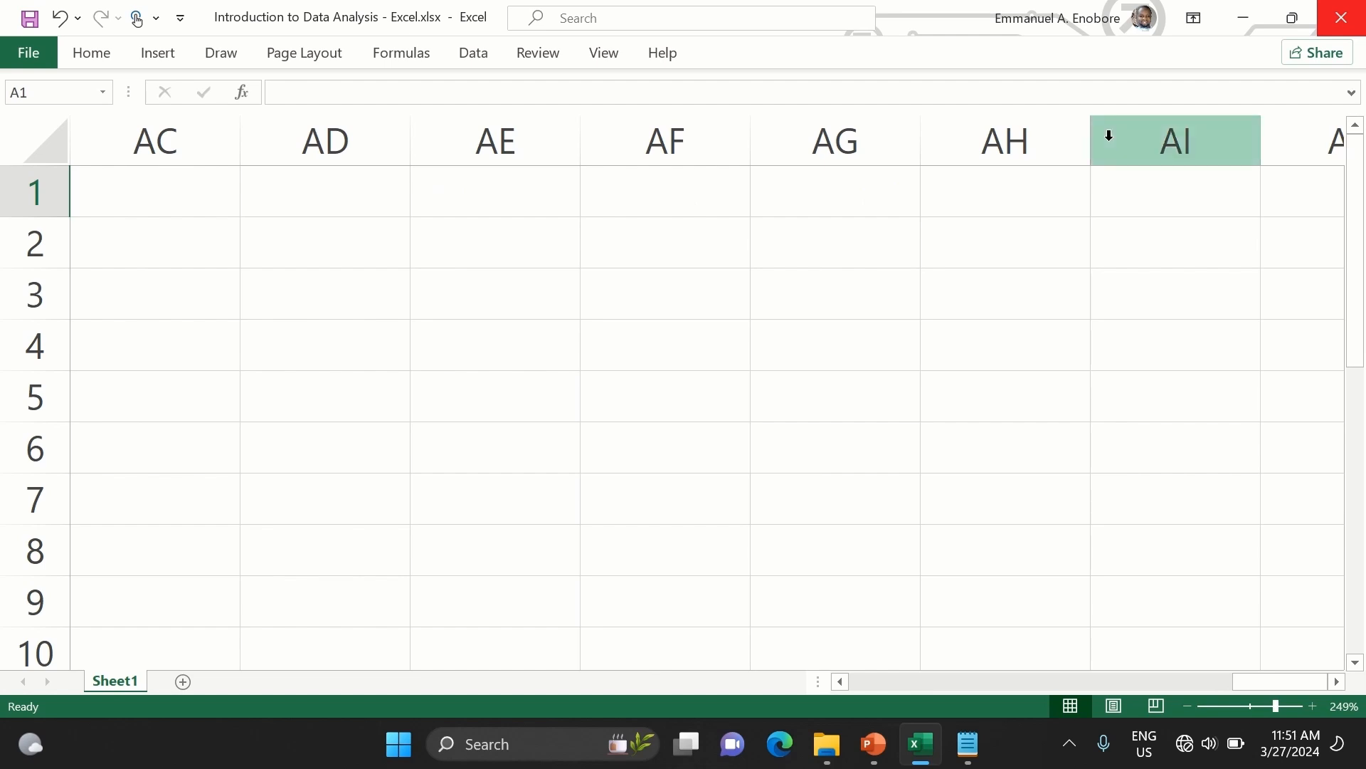
pyautogui.hotkey('ctrl', 'Right')
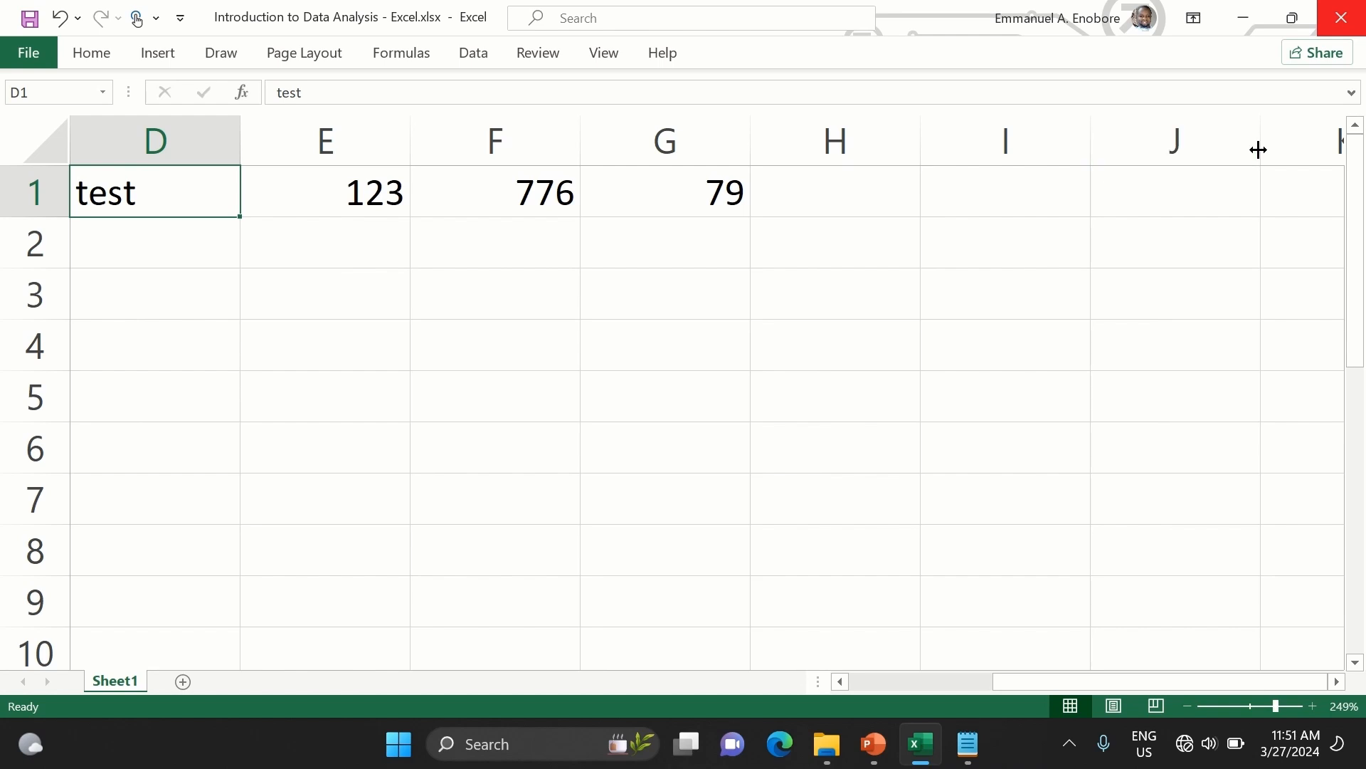
pyautogui.hotkey('ctrl', 'Right')
pyautogui.hotkey('ctrl', 'Right')
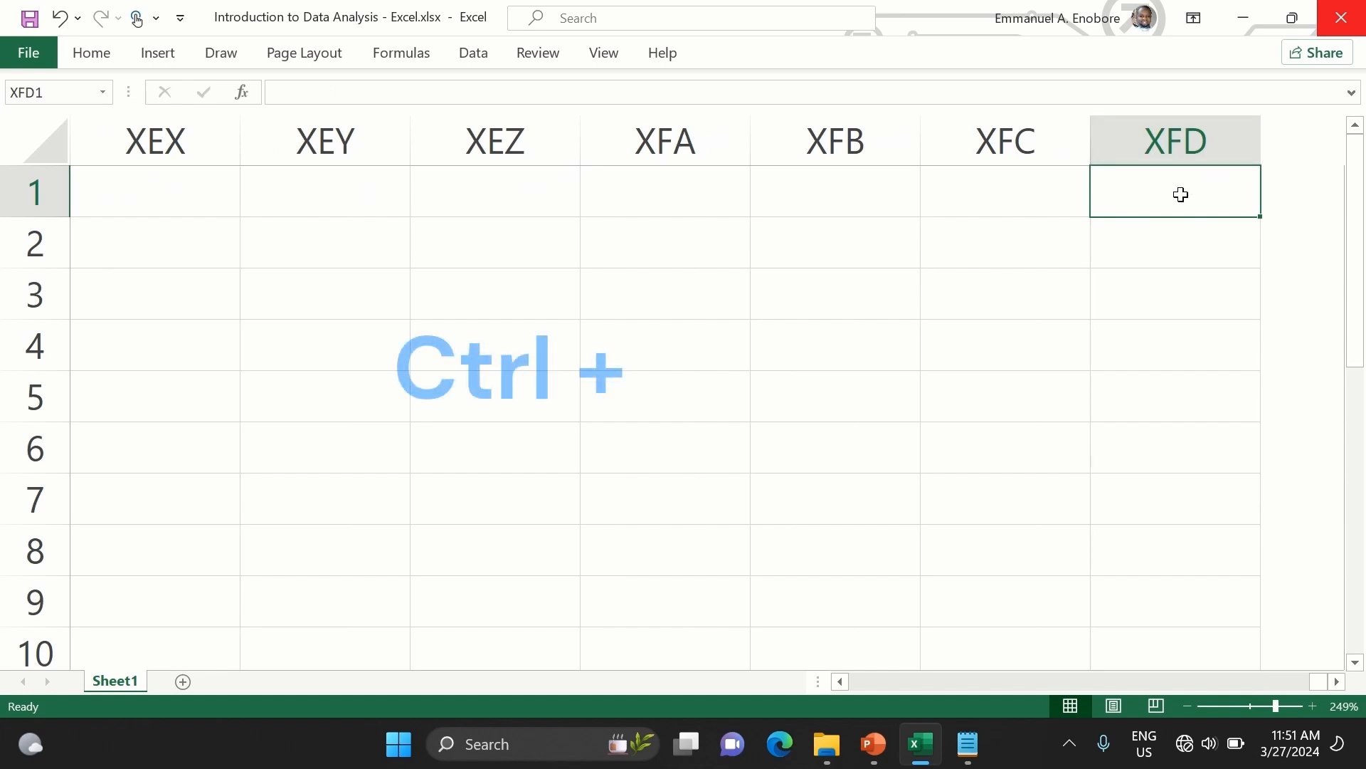
pyautogui.scroll(-5, 1181, 194)
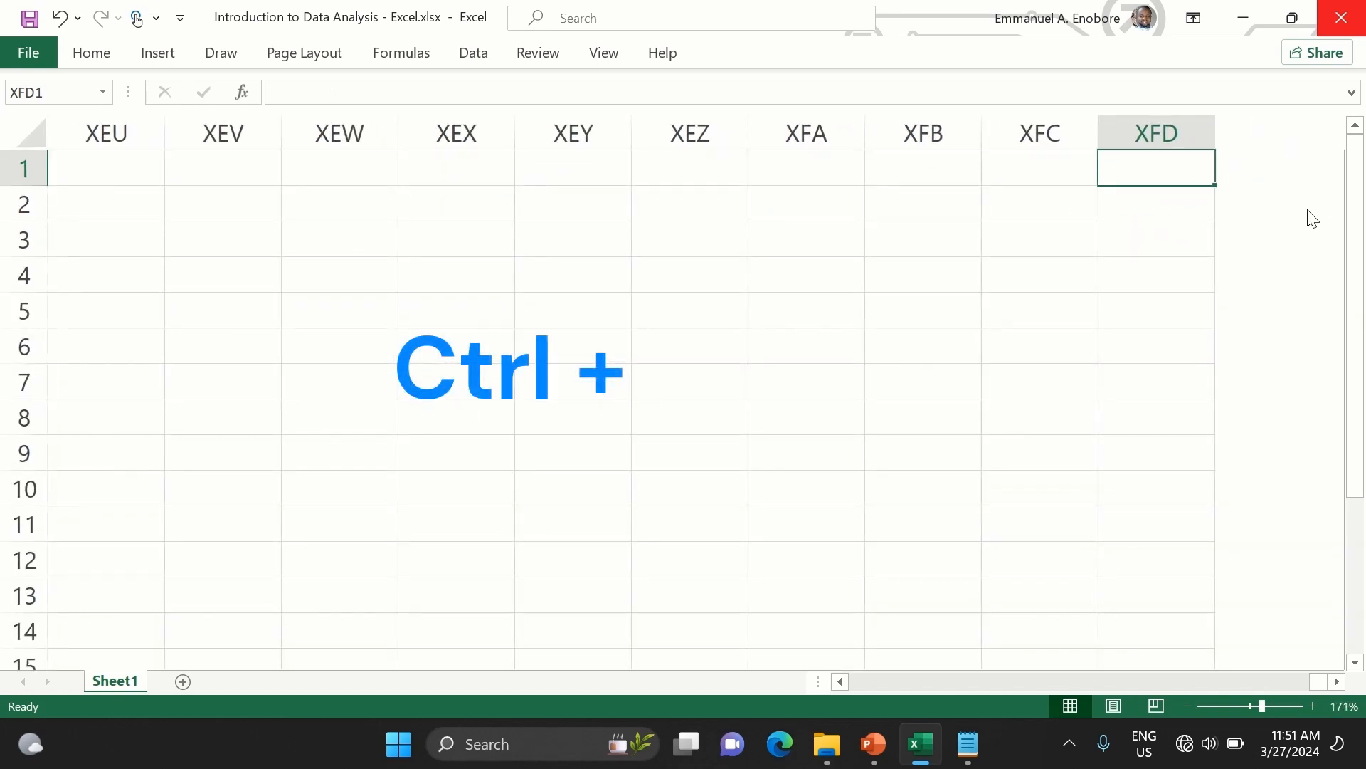
pyautogui.scroll(-1, 1313, 220)
pyautogui.hscroll(5, 1311, 222)
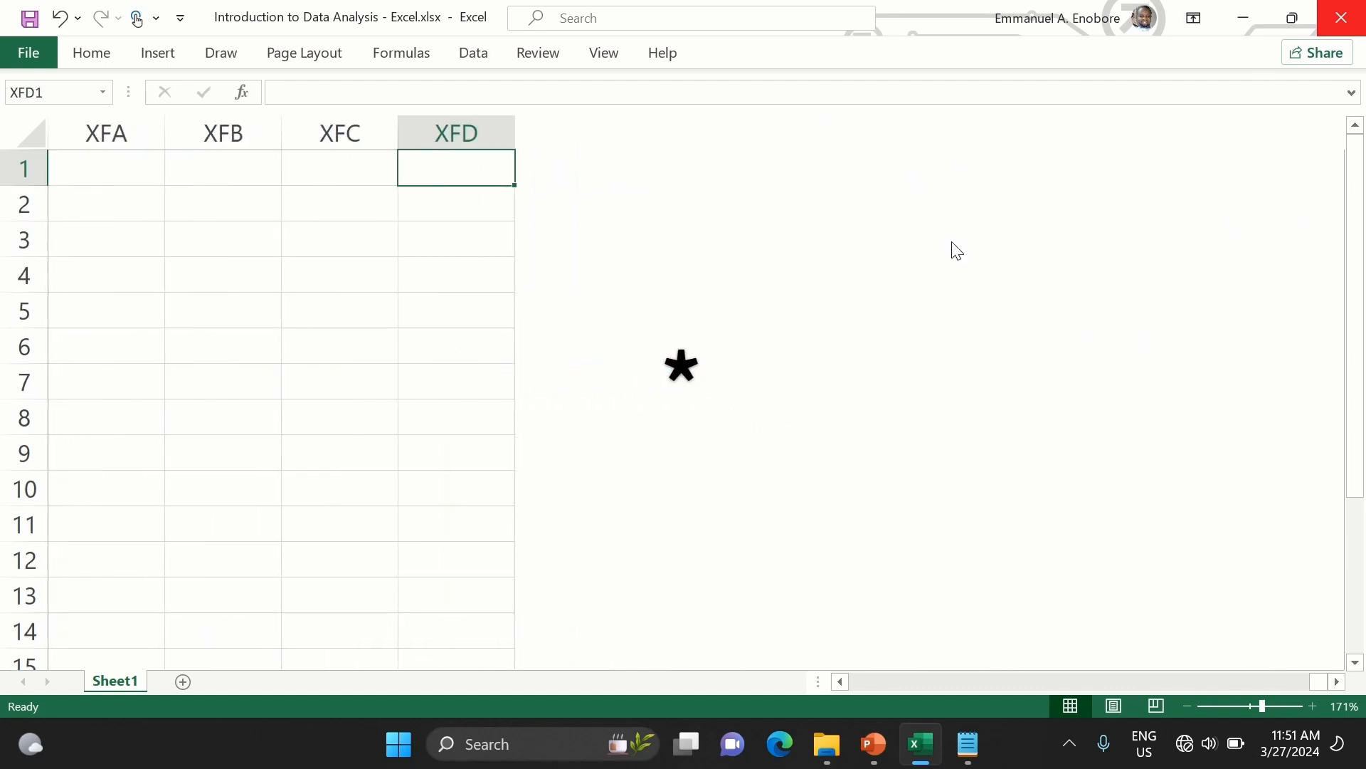
pyautogui.hscroll(-1, 956, 251)
pyautogui.hscroll(-1, 955, 250)
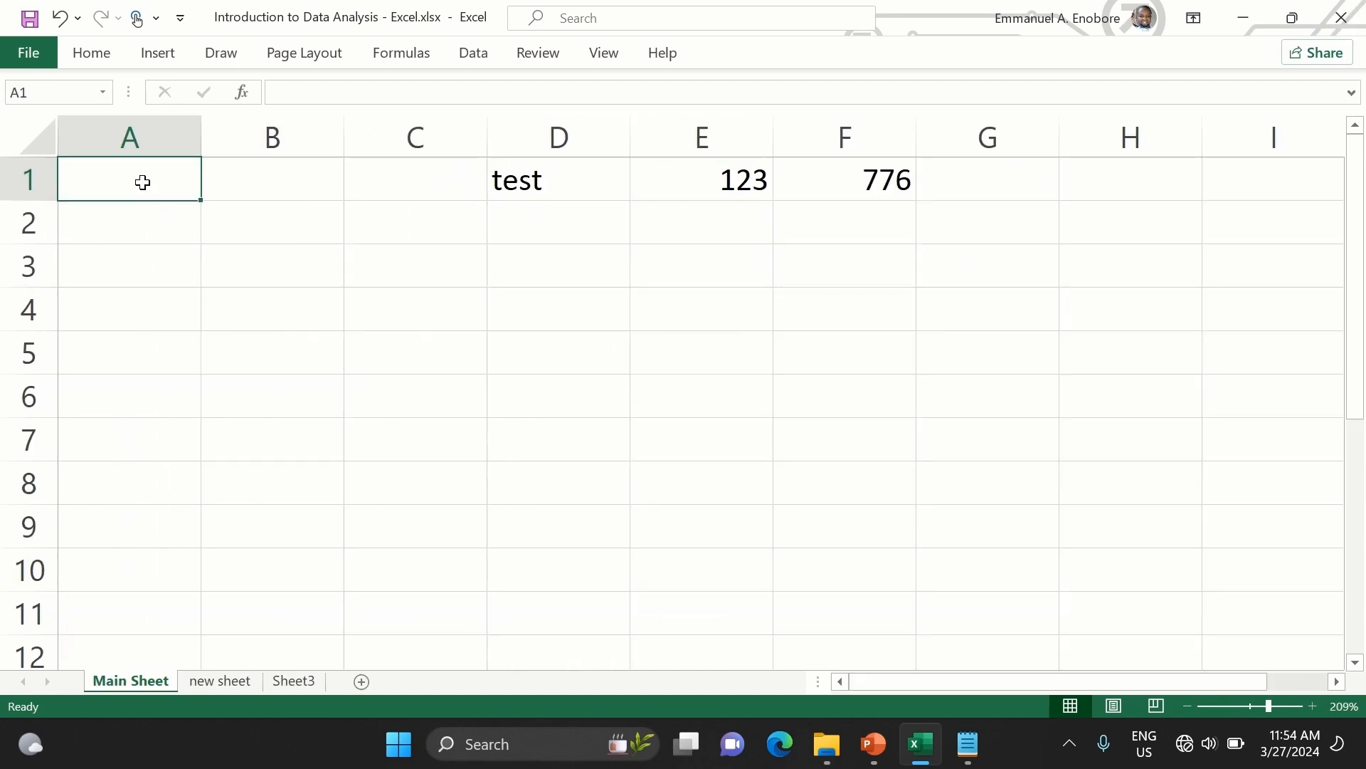
# - Enter the numbers 1, 2 and 3 in cells A1 to A3 of the Main Sheet
pyautogui.write('1')
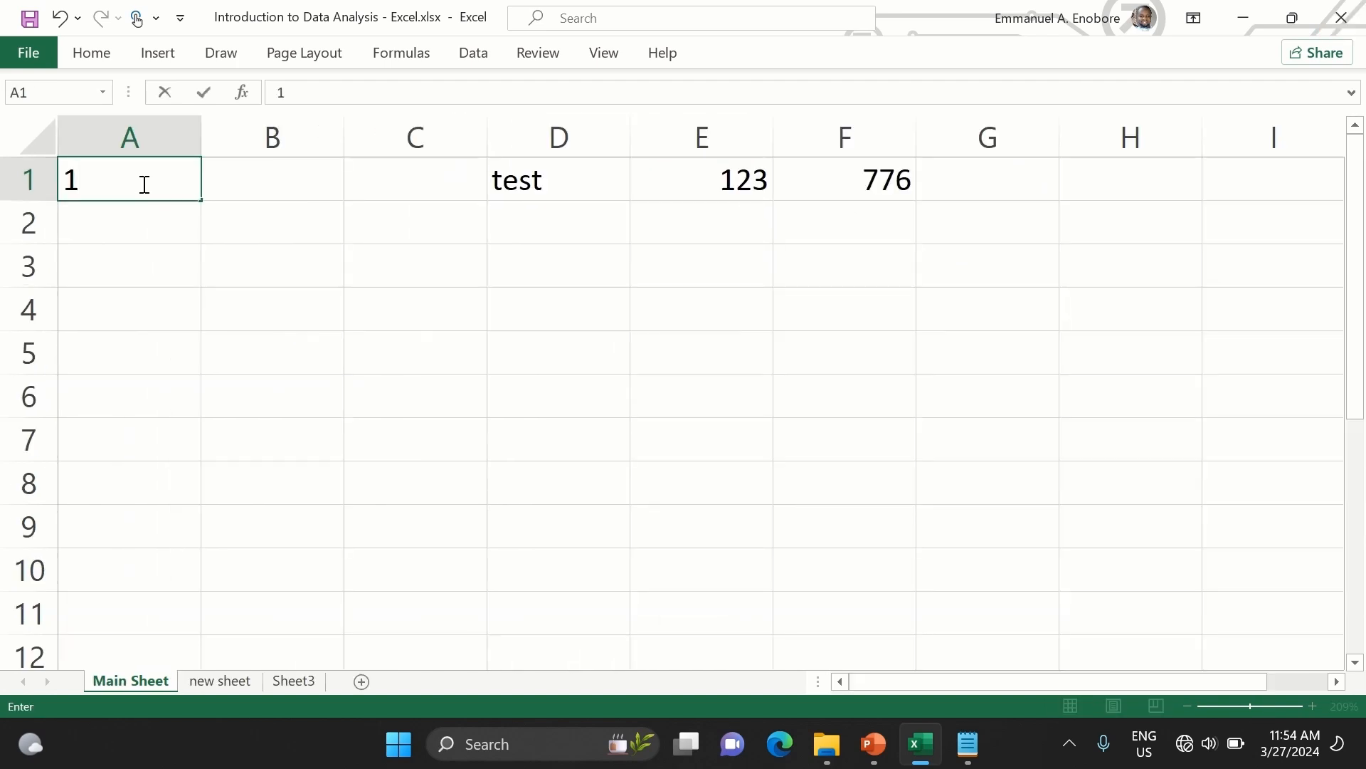
pyautogui.press('Return')
pyautogui.write('2')
pyautogui.press('Return')
pyautogui.write('3')
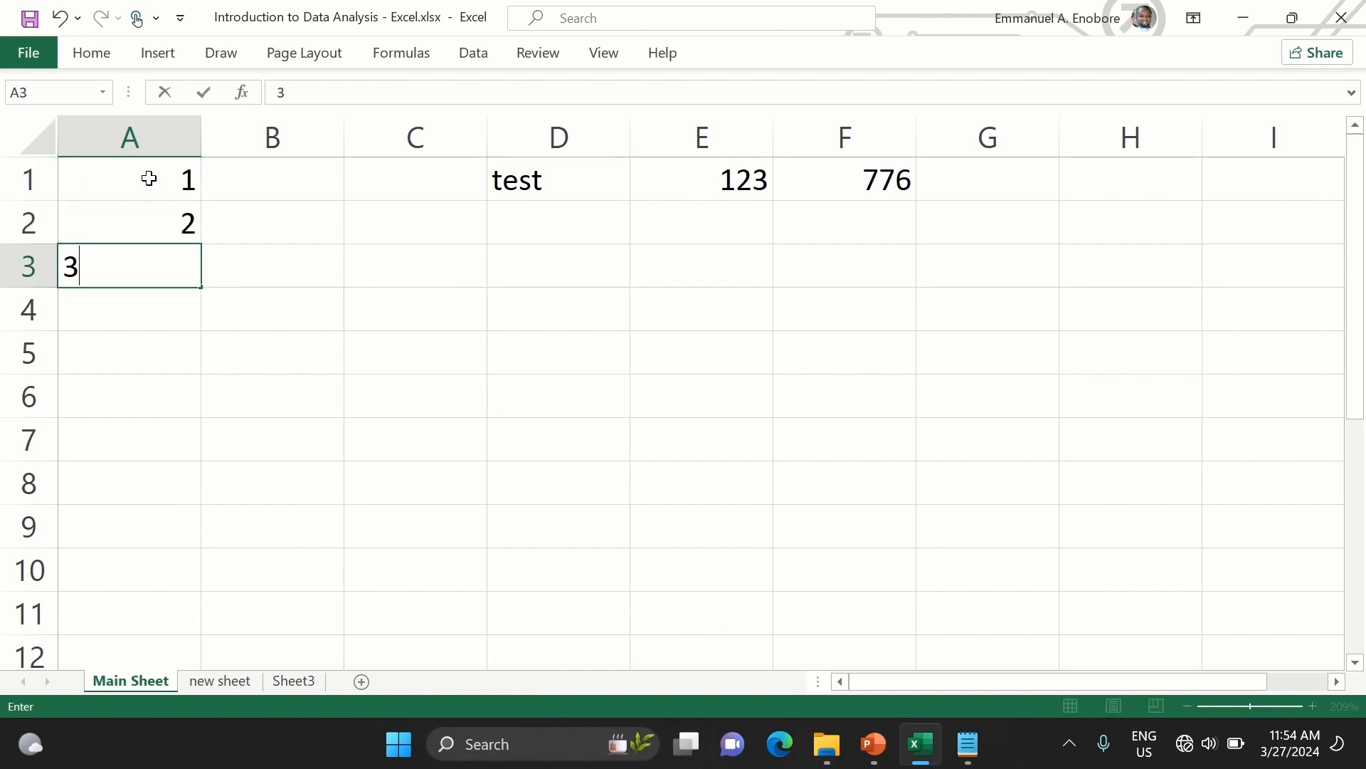
pyautogui.press('Return')
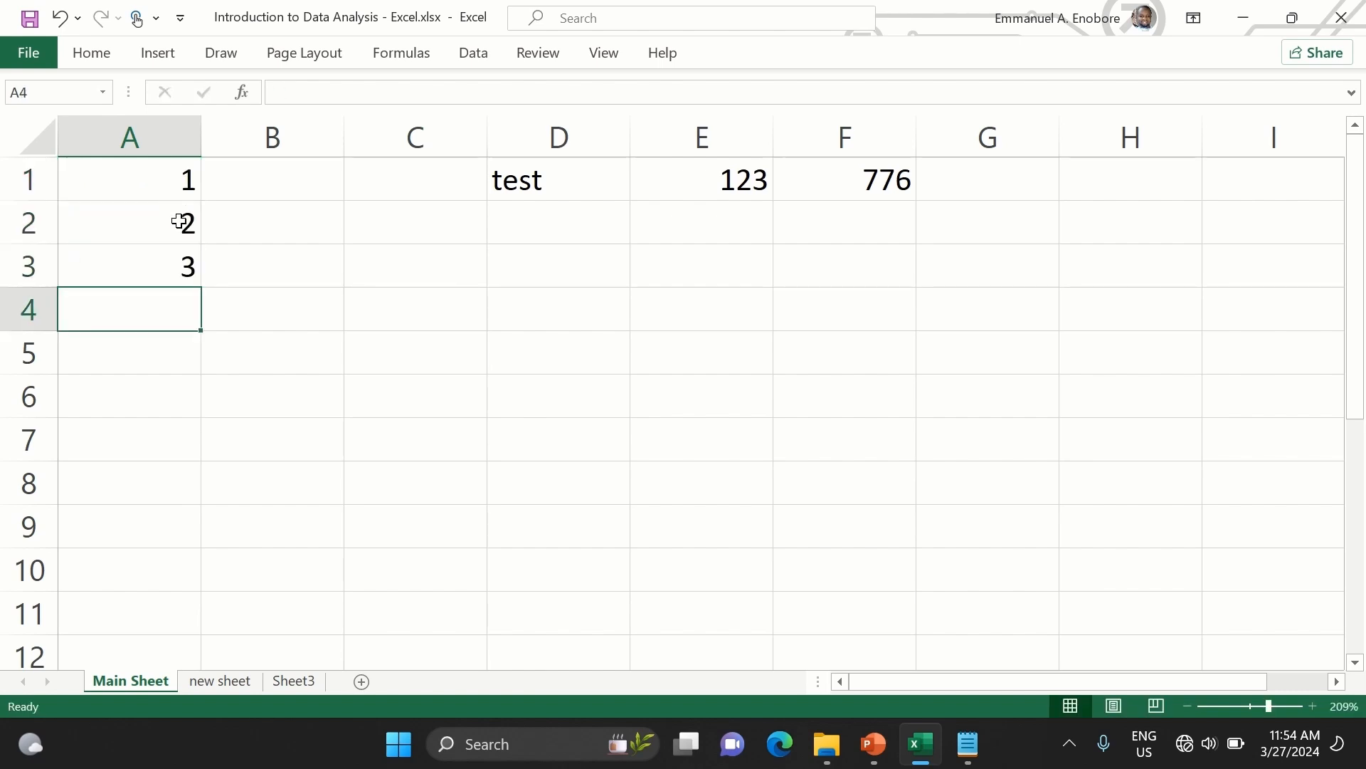
# - Copy the 3 in A3 down to A7 and the word test in D1 down to D7 by filling
pyautogui.click(186, 265)
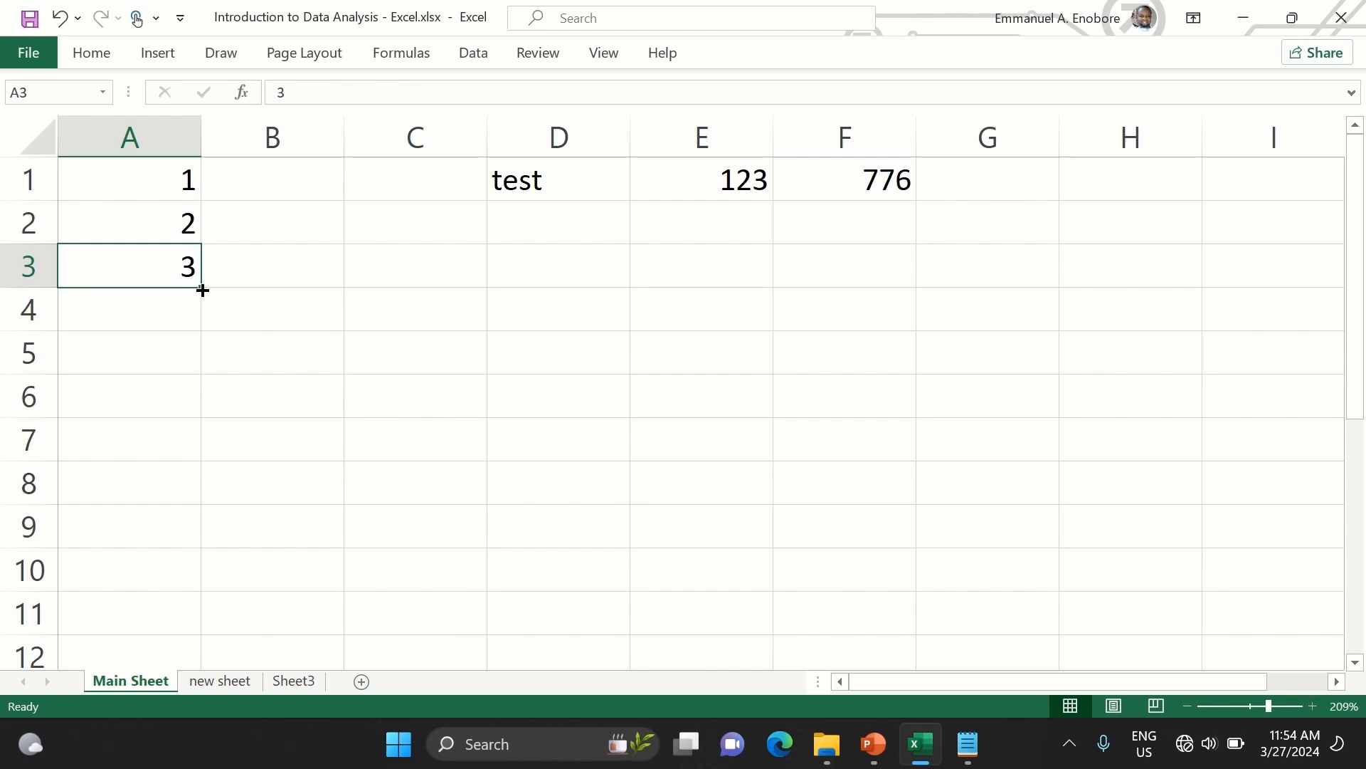
pyautogui.moveTo(204, 290); pyautogui.dragTo(200, 479)
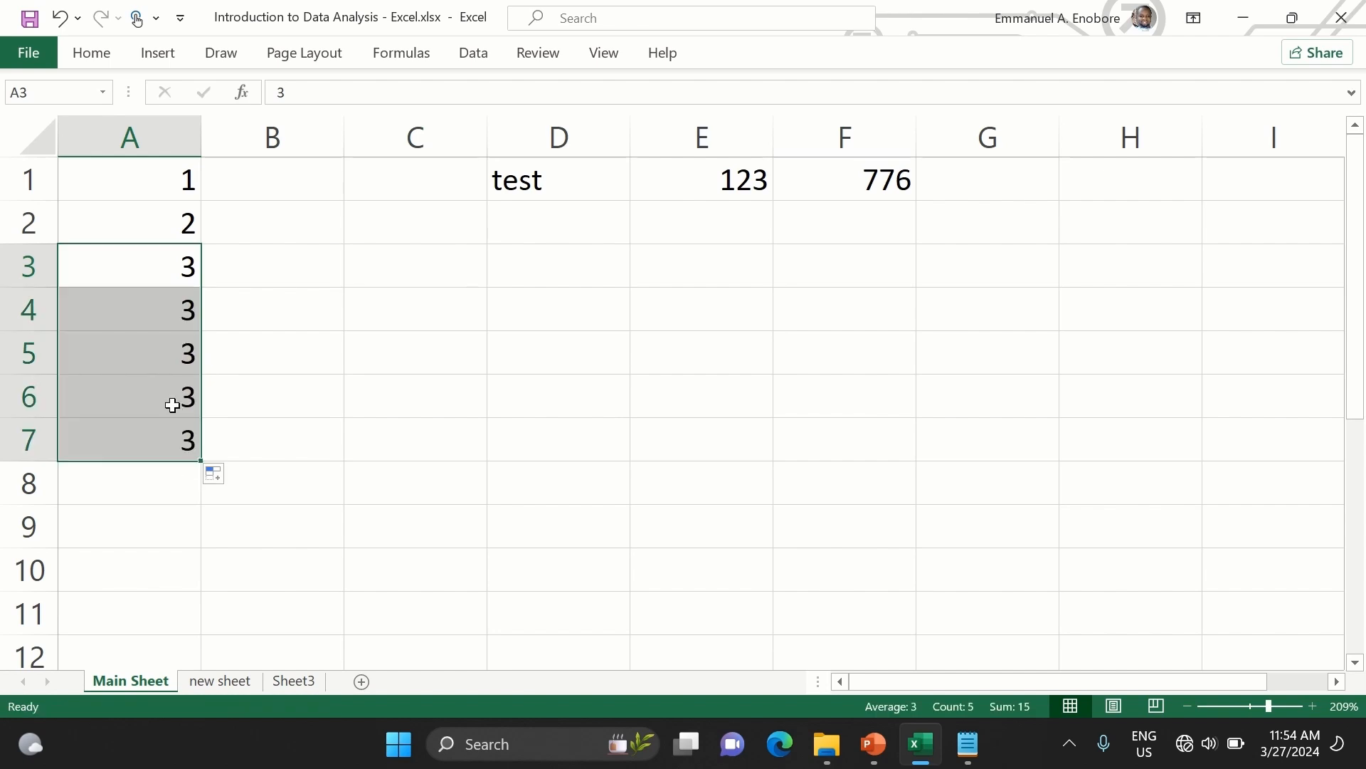
pyautogui.click(516, 186)
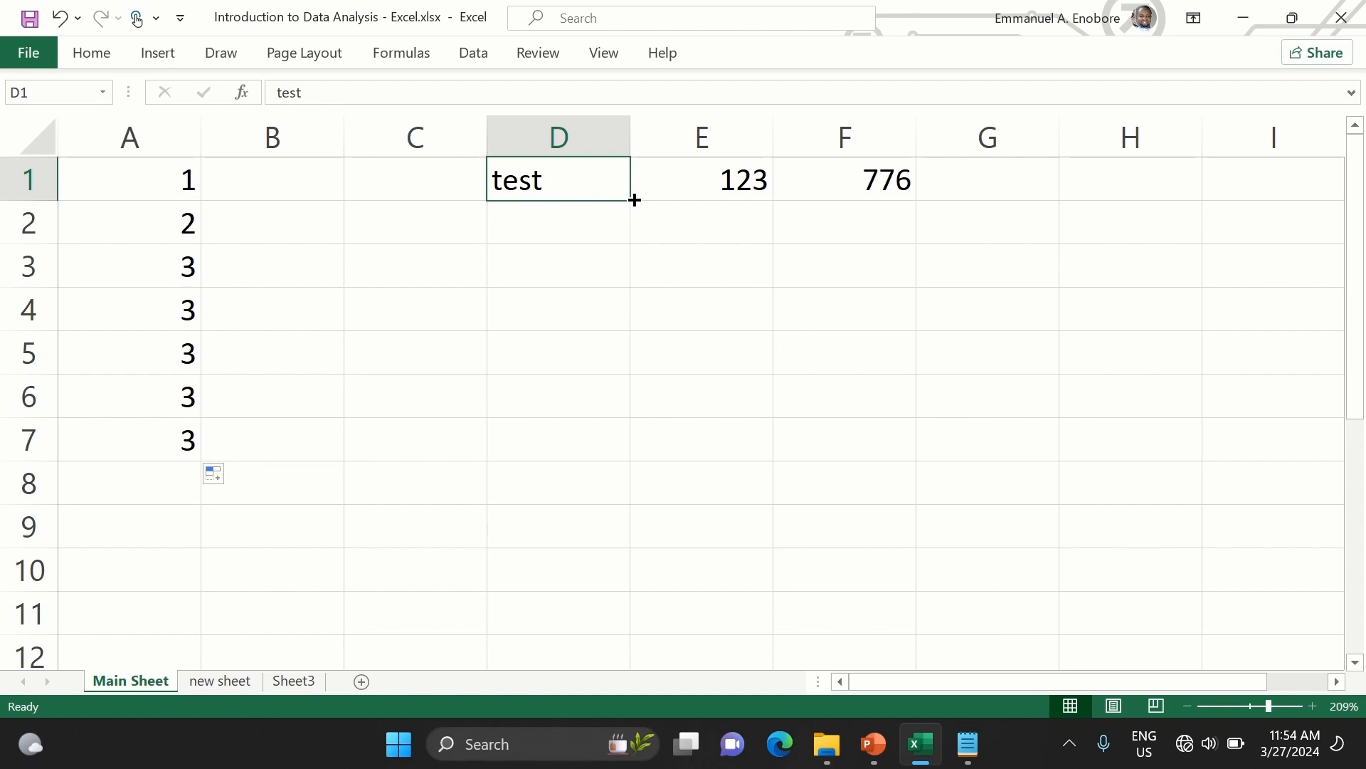
pyautogui.moveTo(634, 200); pyautogui.dragTo(617, 442)
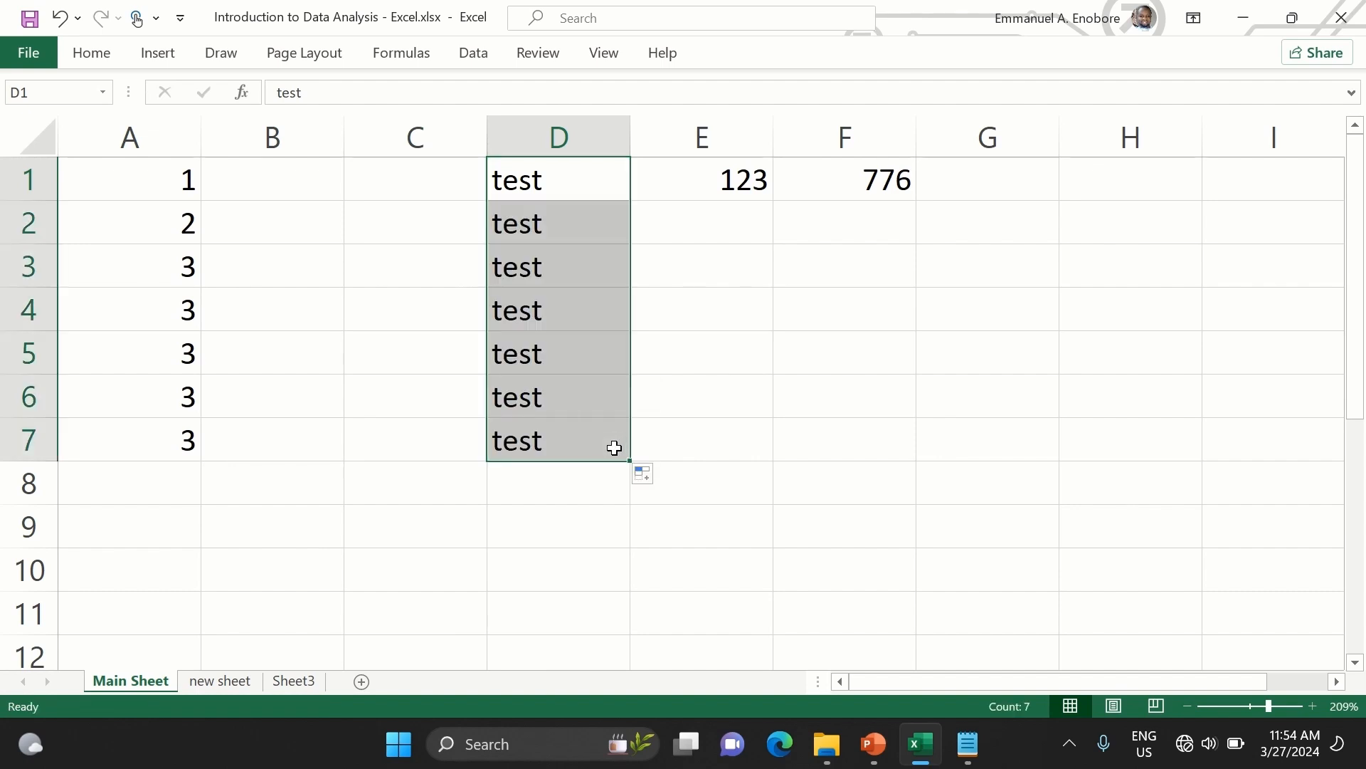
# - Clear cells A3 to A7 and fill from A2 down to A11 with the consecutive numbers 2 to 11
pyautogui.click(163, 254)
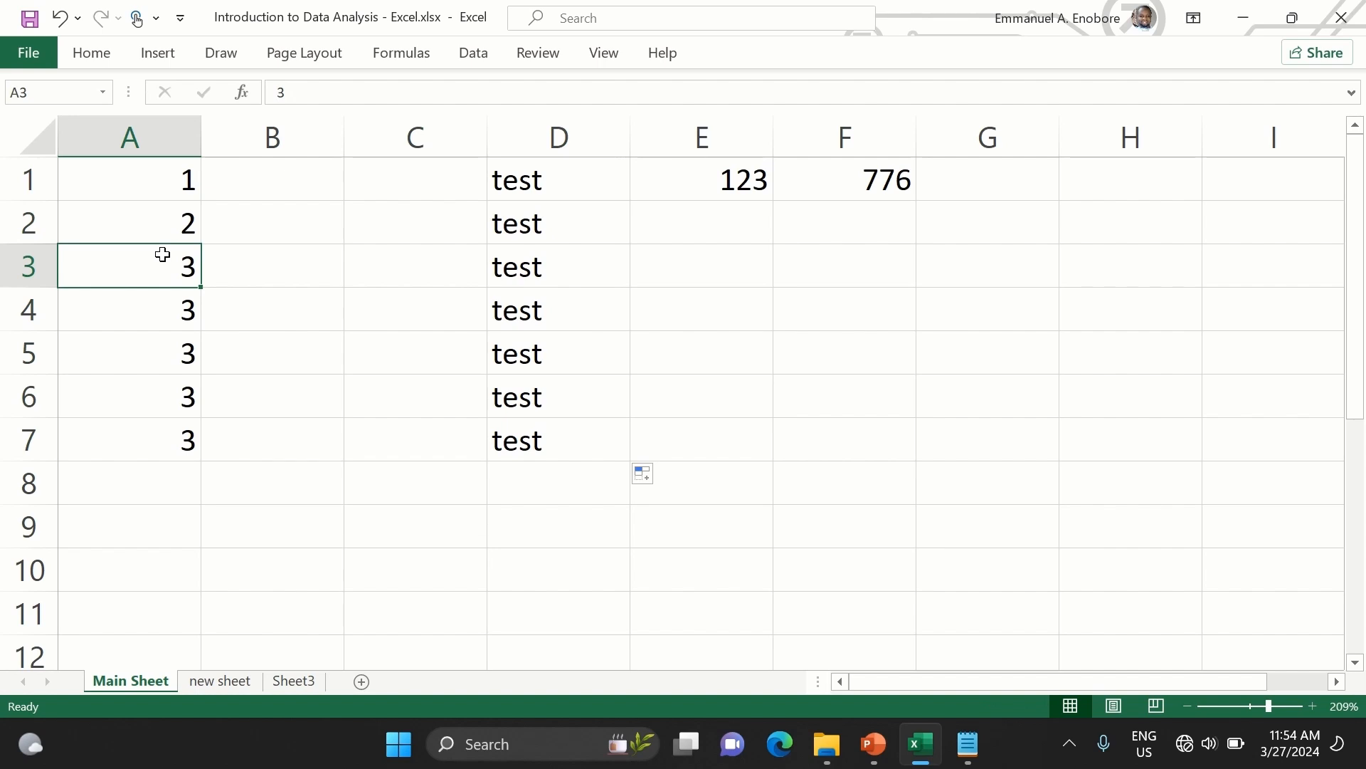
pyautogui.hotkey('shift', 'Down')
pyautogui.hotkey('shift', 'Down')
pyautogui.hotkey('shift', 'Down')
pyautogui.hotkey('shift', 'Down')
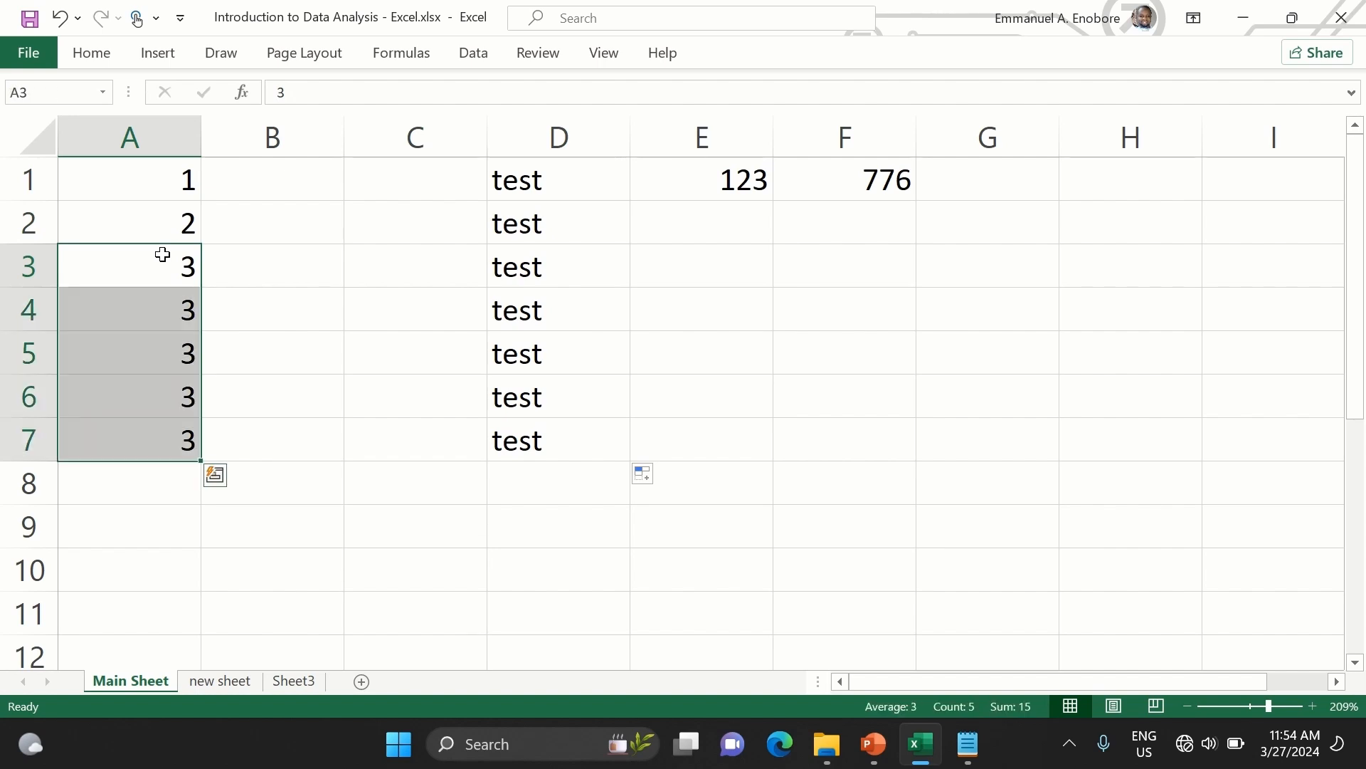
pyautogui.press('Delete')
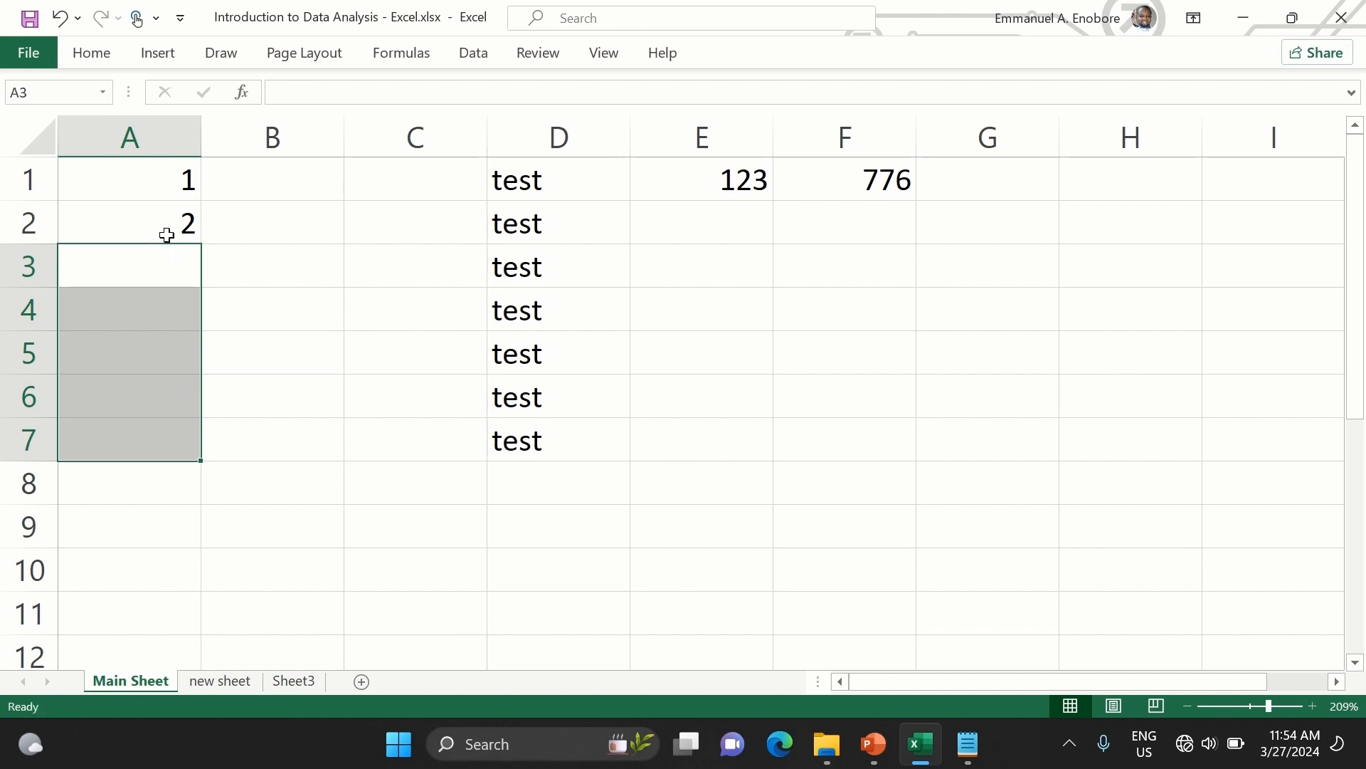
pyautogui.click(164, 235)
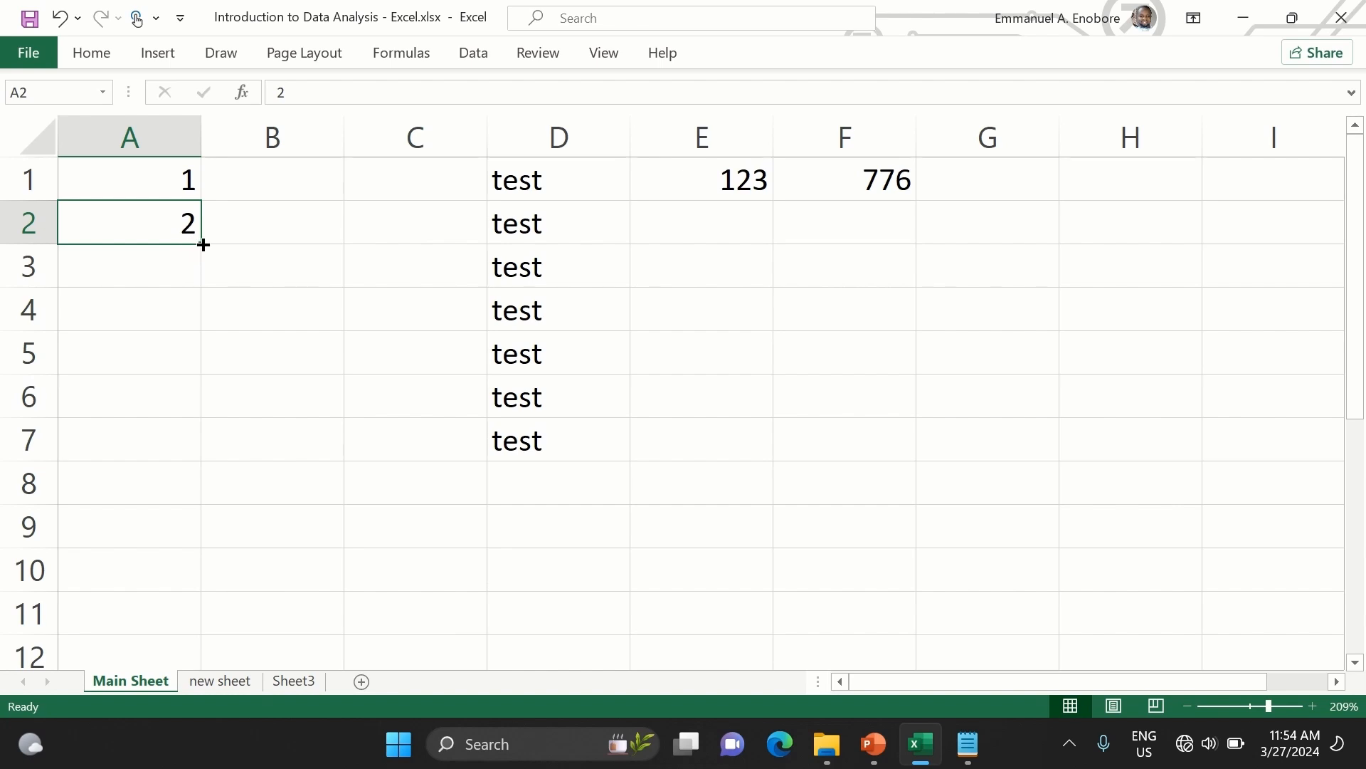
pyautogui.moveTo(203, 245); pyautogui.dragTo(229, 633)
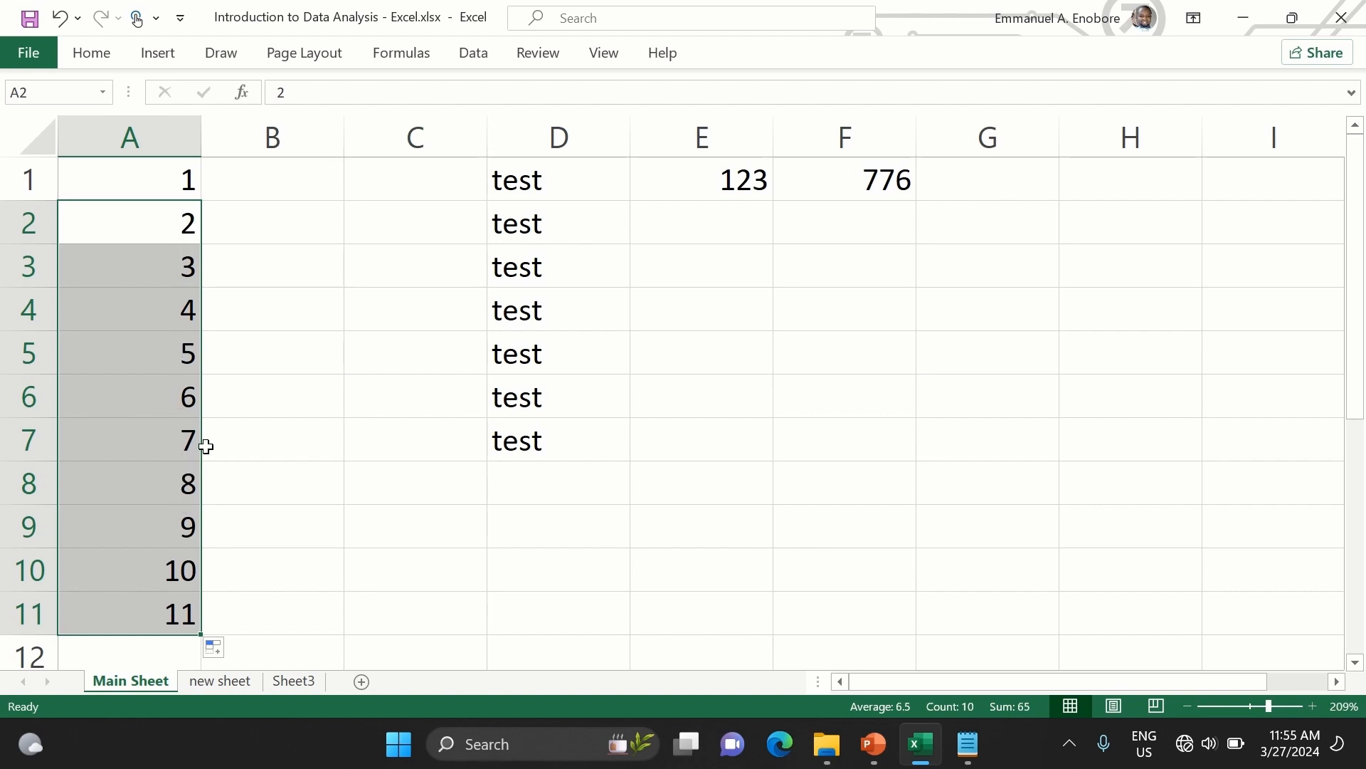
# - Enter Monday in cell B1 and fill the weekdays down to Sunday in B7
pyautogui.click(261, 193)
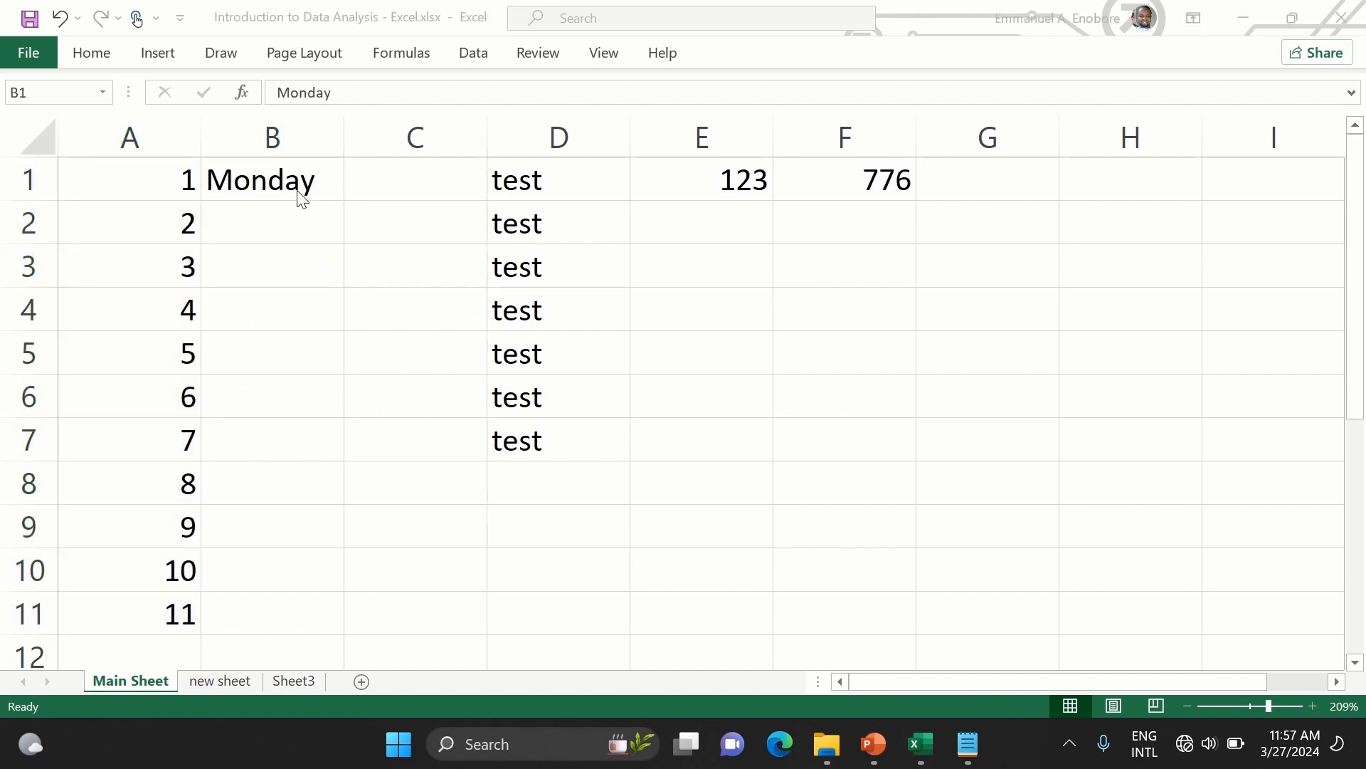
pyautogui.click(297, 189)
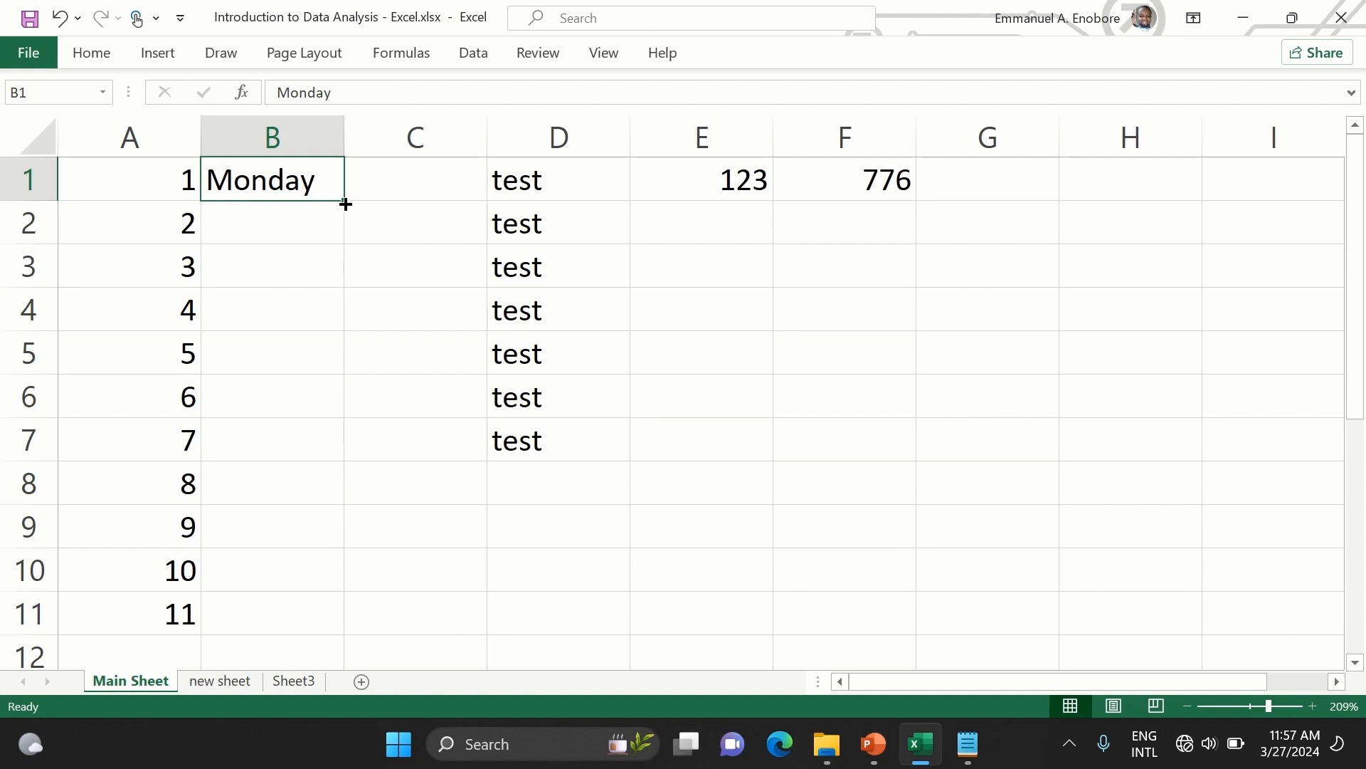
pyautogui.moveTo(346, 204); pyautogui.dragTo(371, 474)
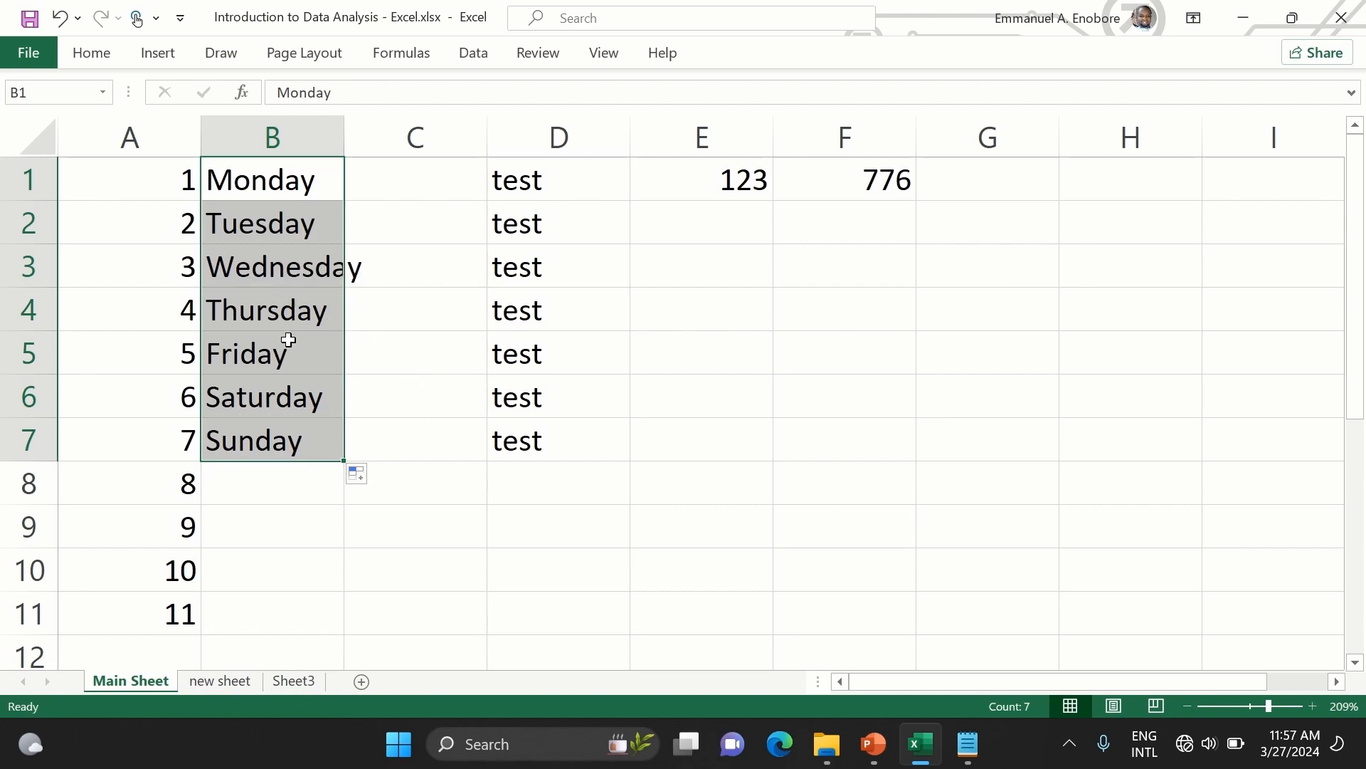
# - Widen column B so that Wednesday in B3 fits inside its cell
pyautogui.click(399, 254)
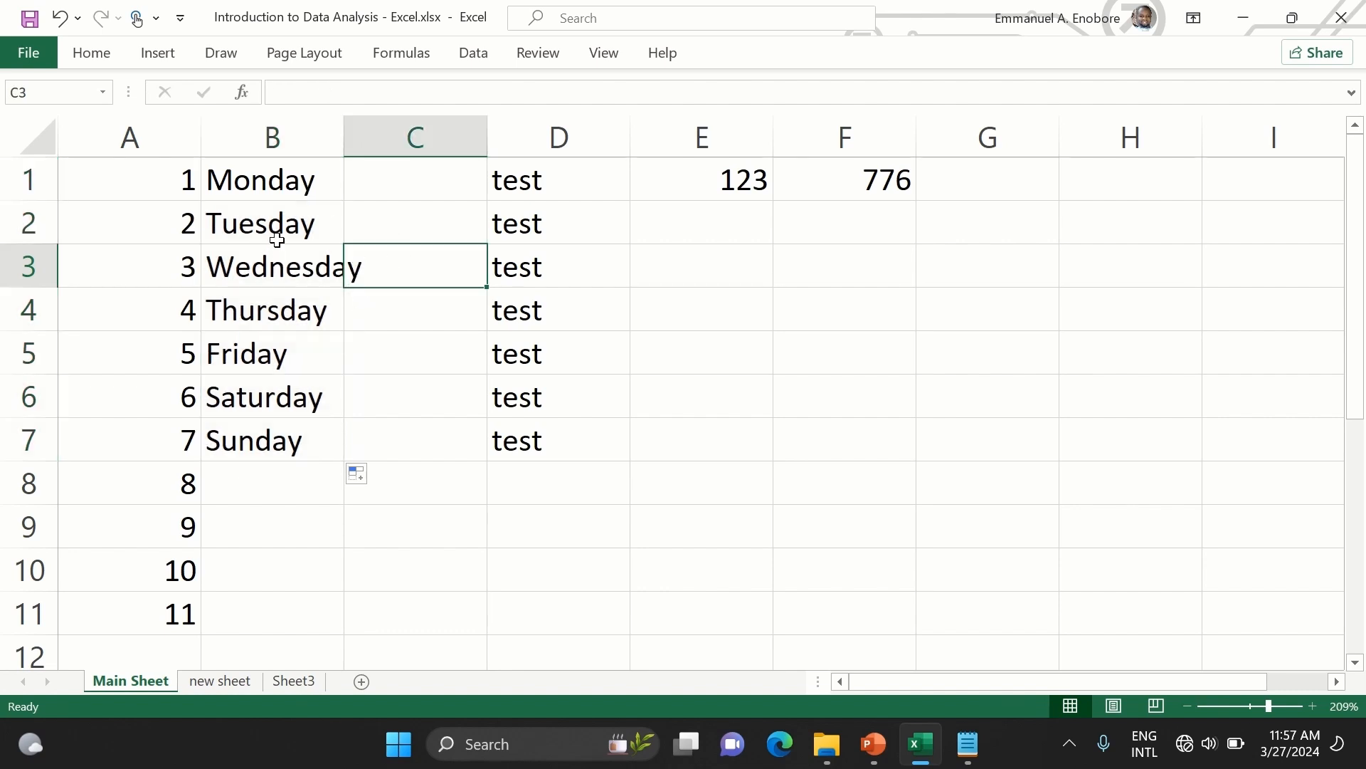
pyautogui.click(276, 229)
pyautogui.click(279, 182)
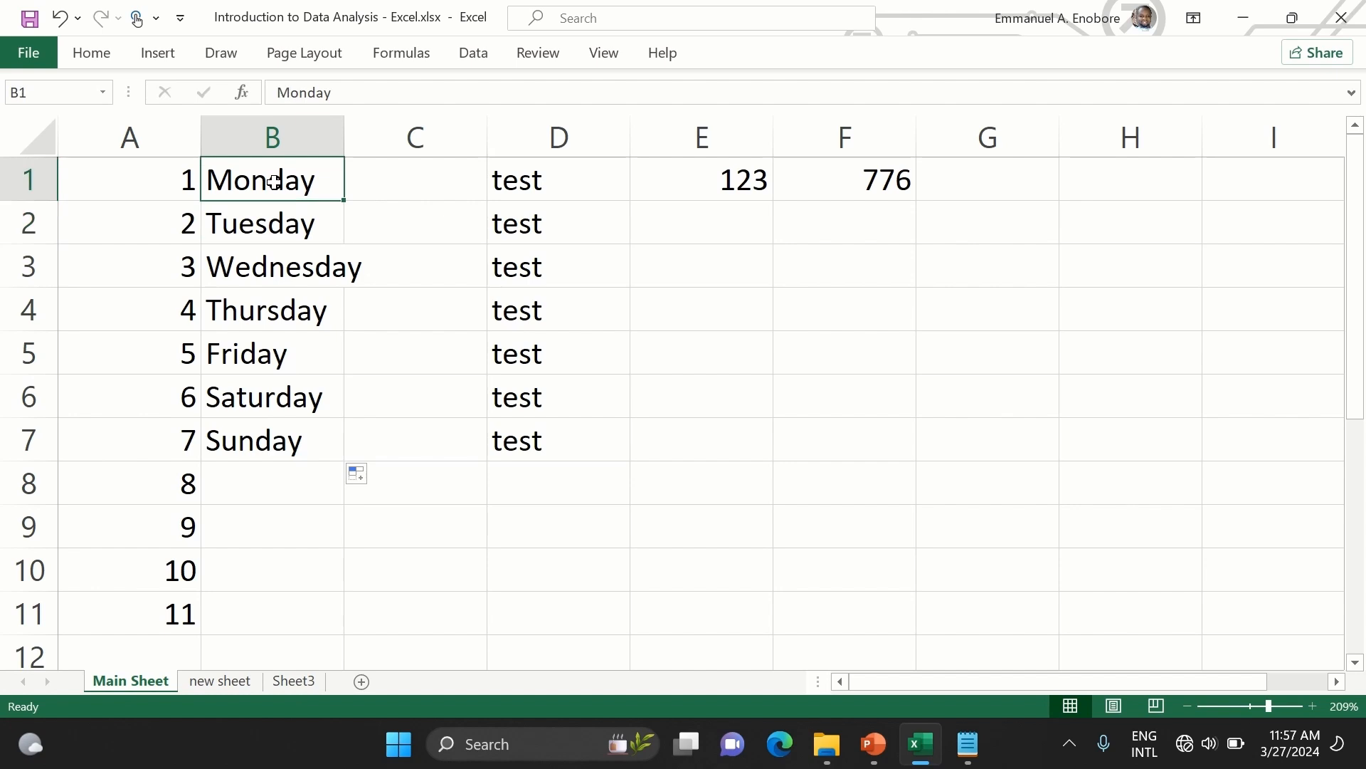
pyautogui.click(282, 135)
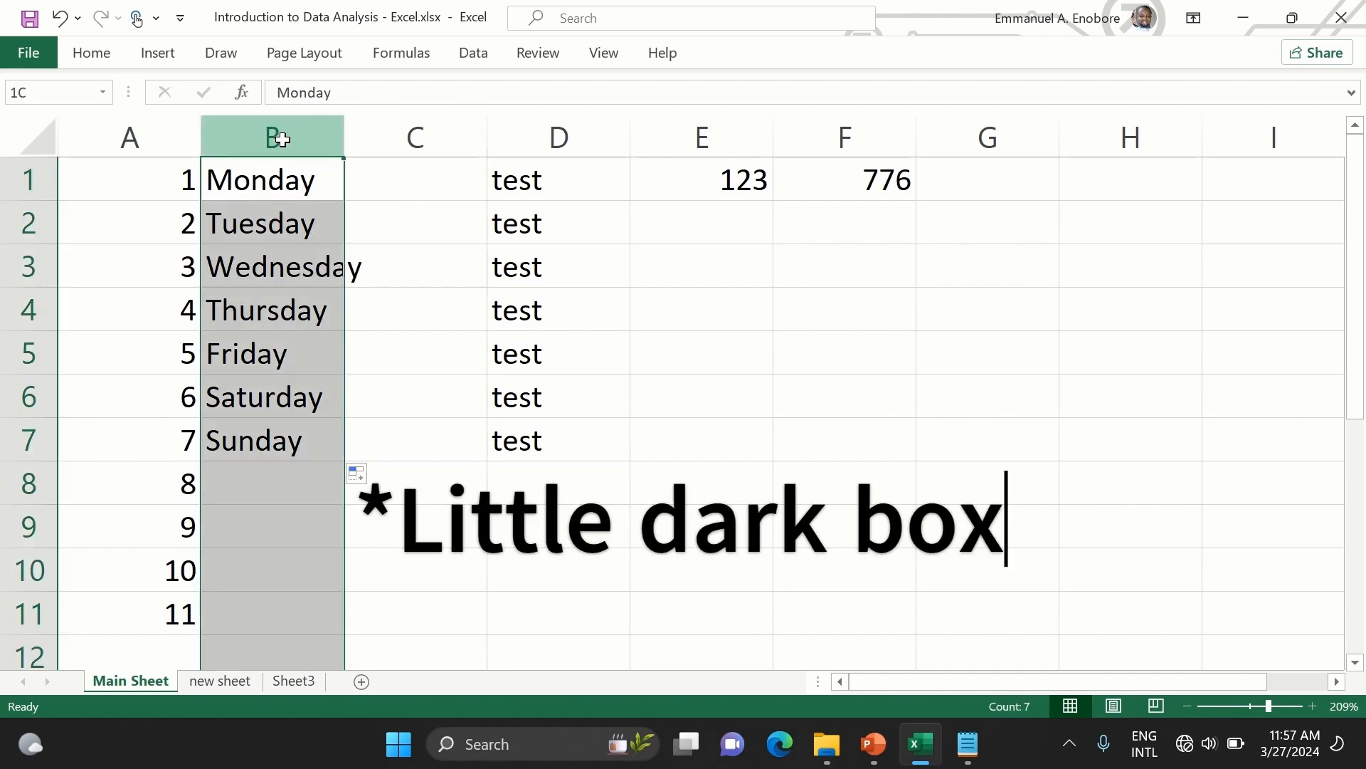
pyautogui.doubleClick(285, 266)
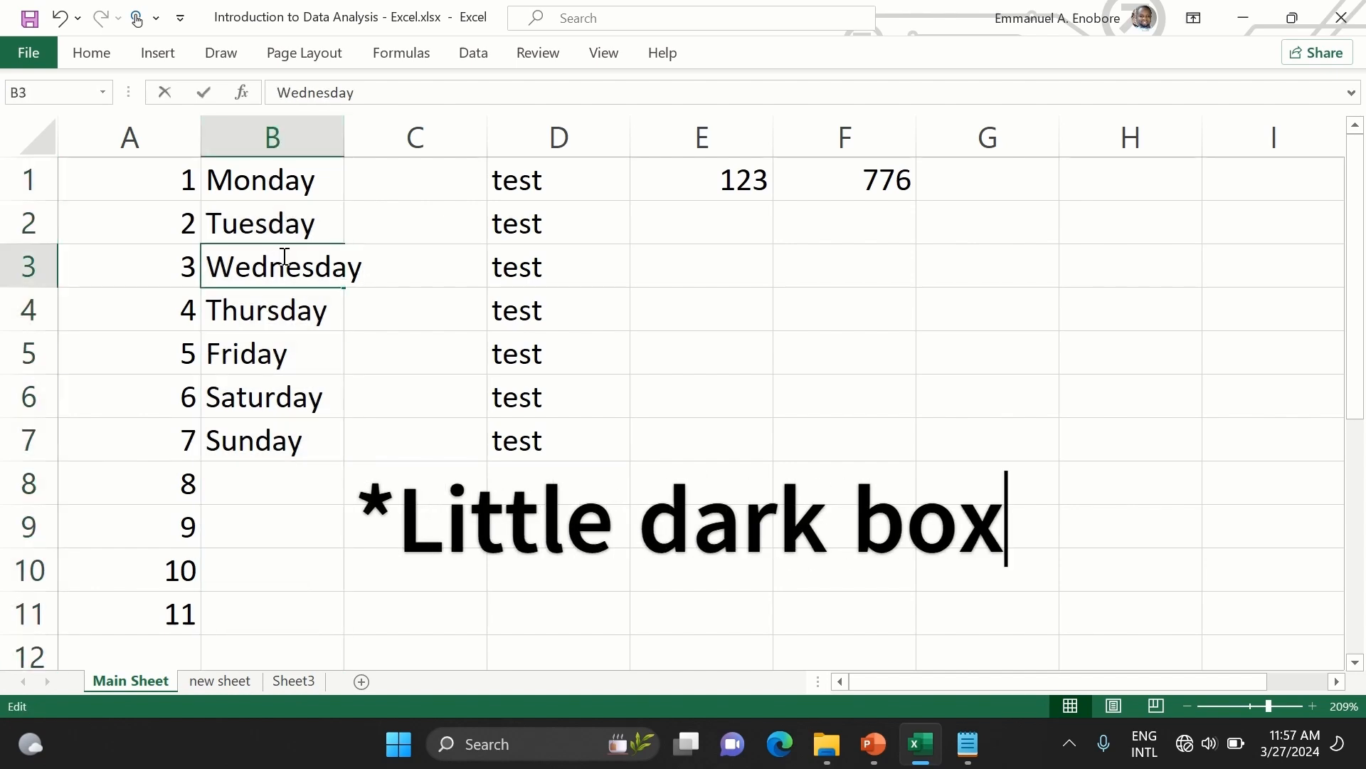
pyautogui.click(328, 130)
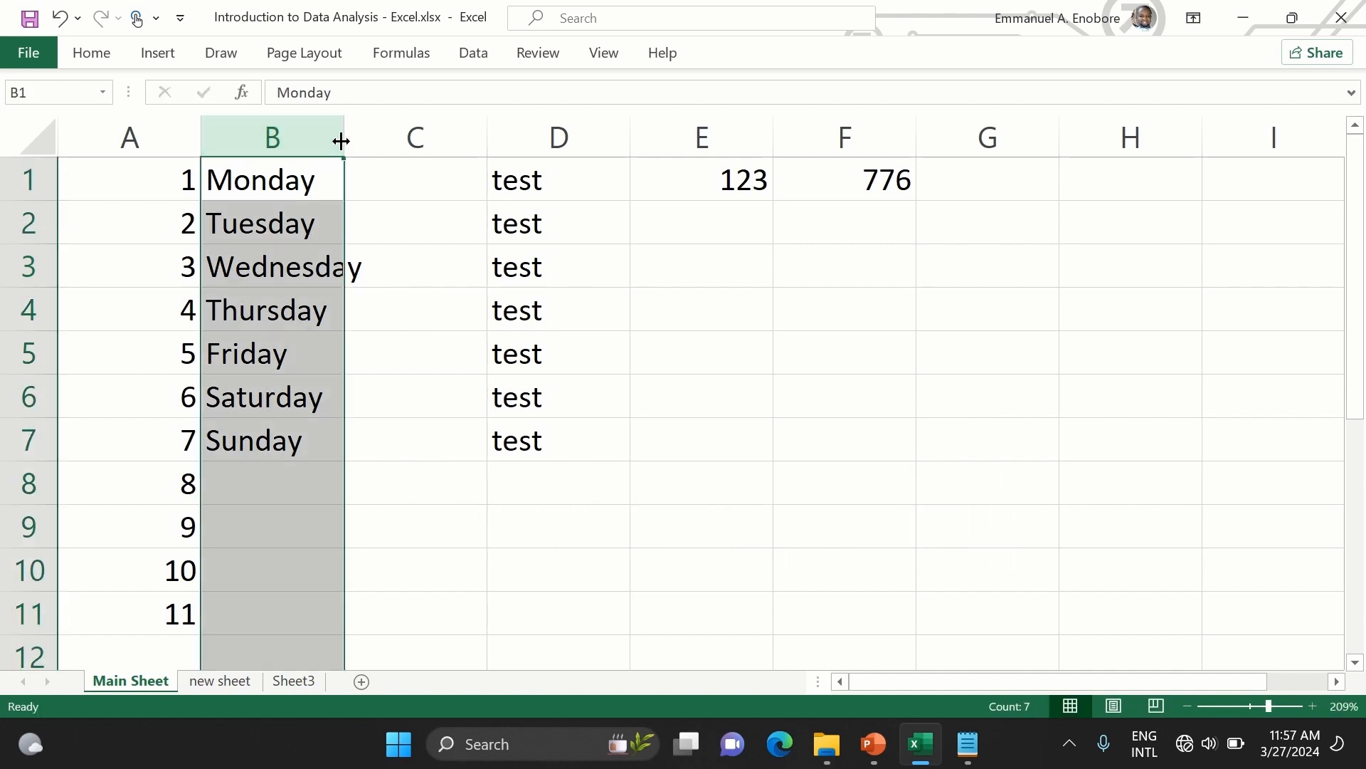
pyautogui.moveTo(342, 141); pyautogui.dragTo(390, 137)
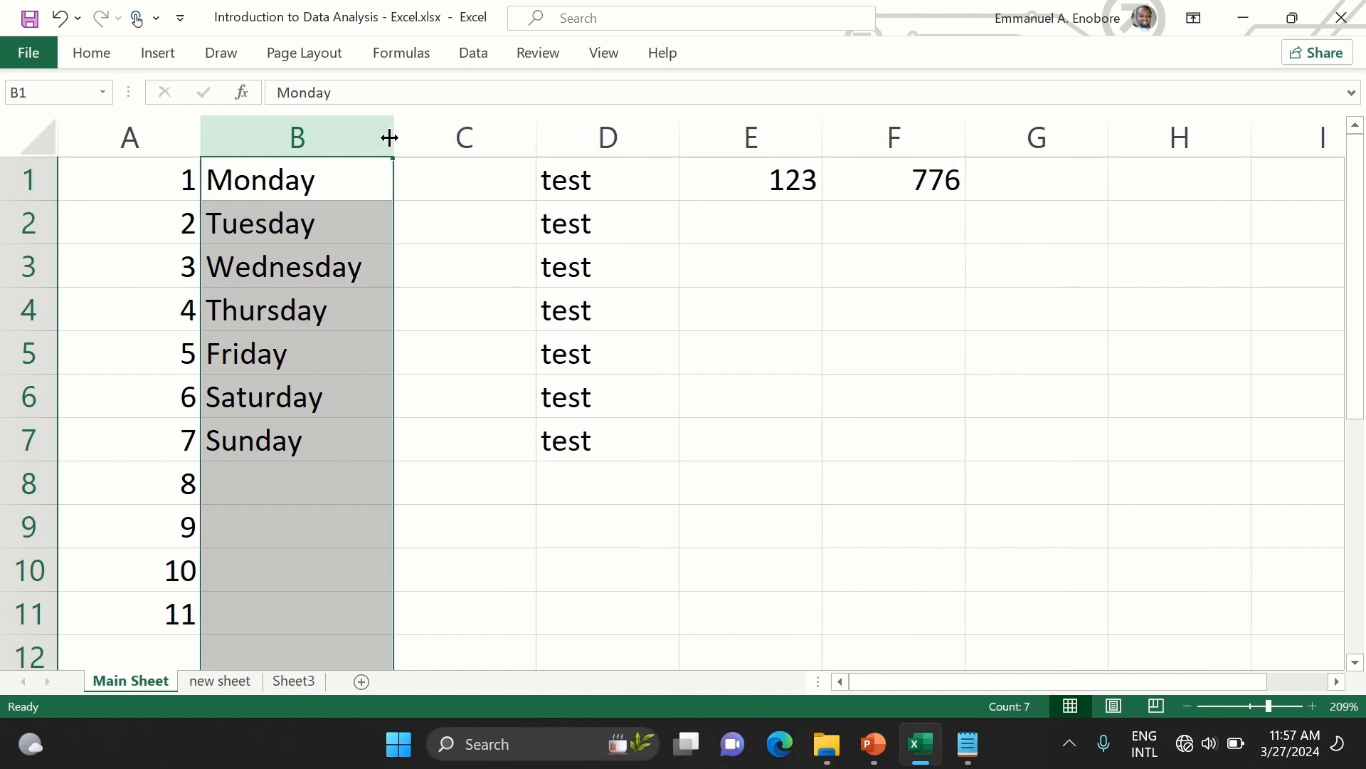
# - Enter January in cell C1 and fill the months down to December in C12
pyautogui.click(428, 187)
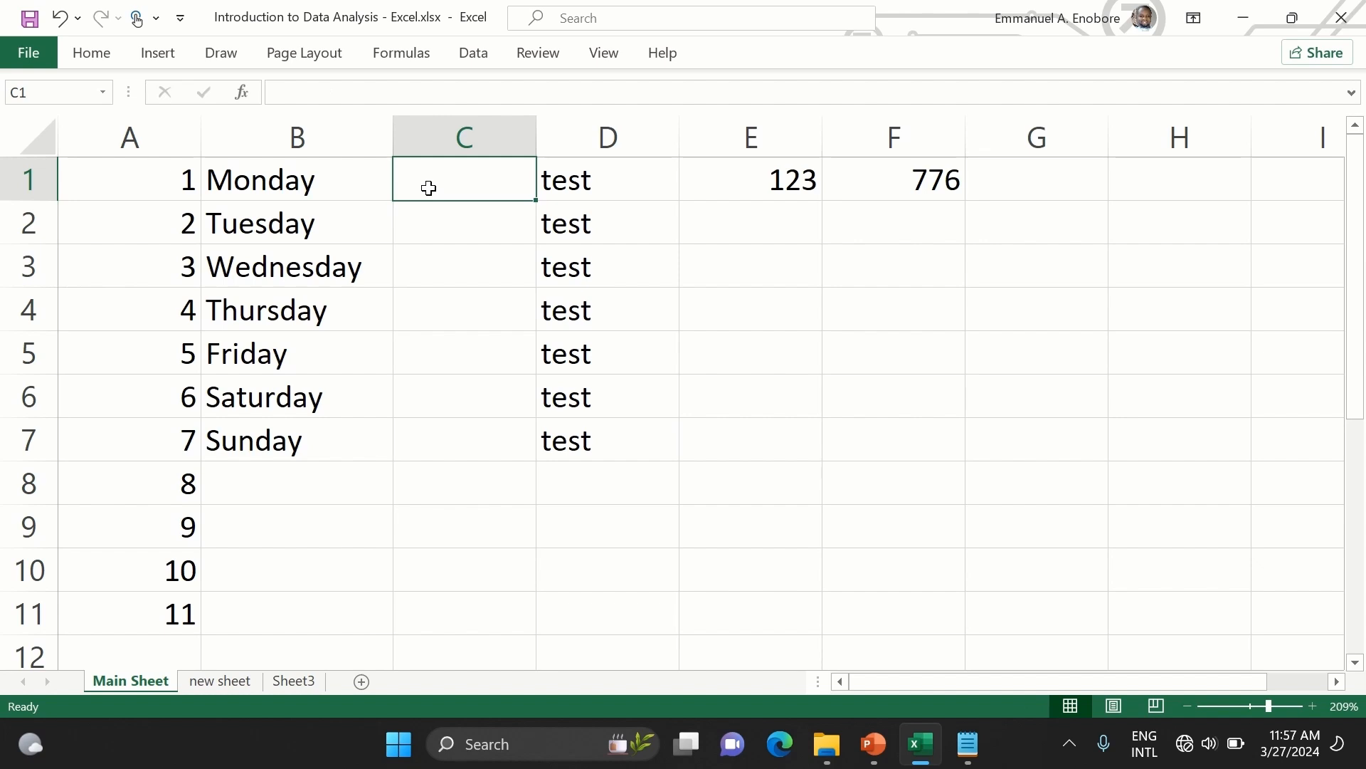
pyautogui.write('January')
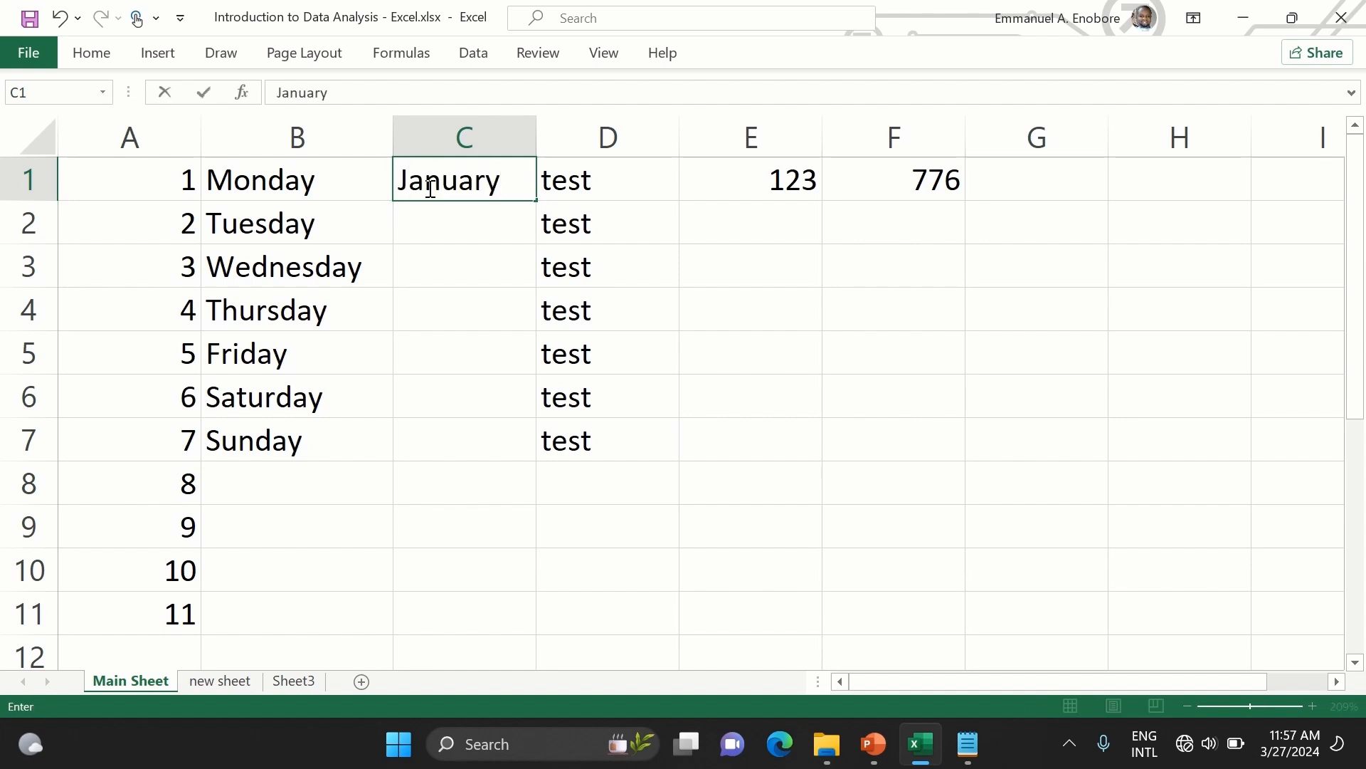
pyautogui.press('Return')
pyautogui.click(428, 188)
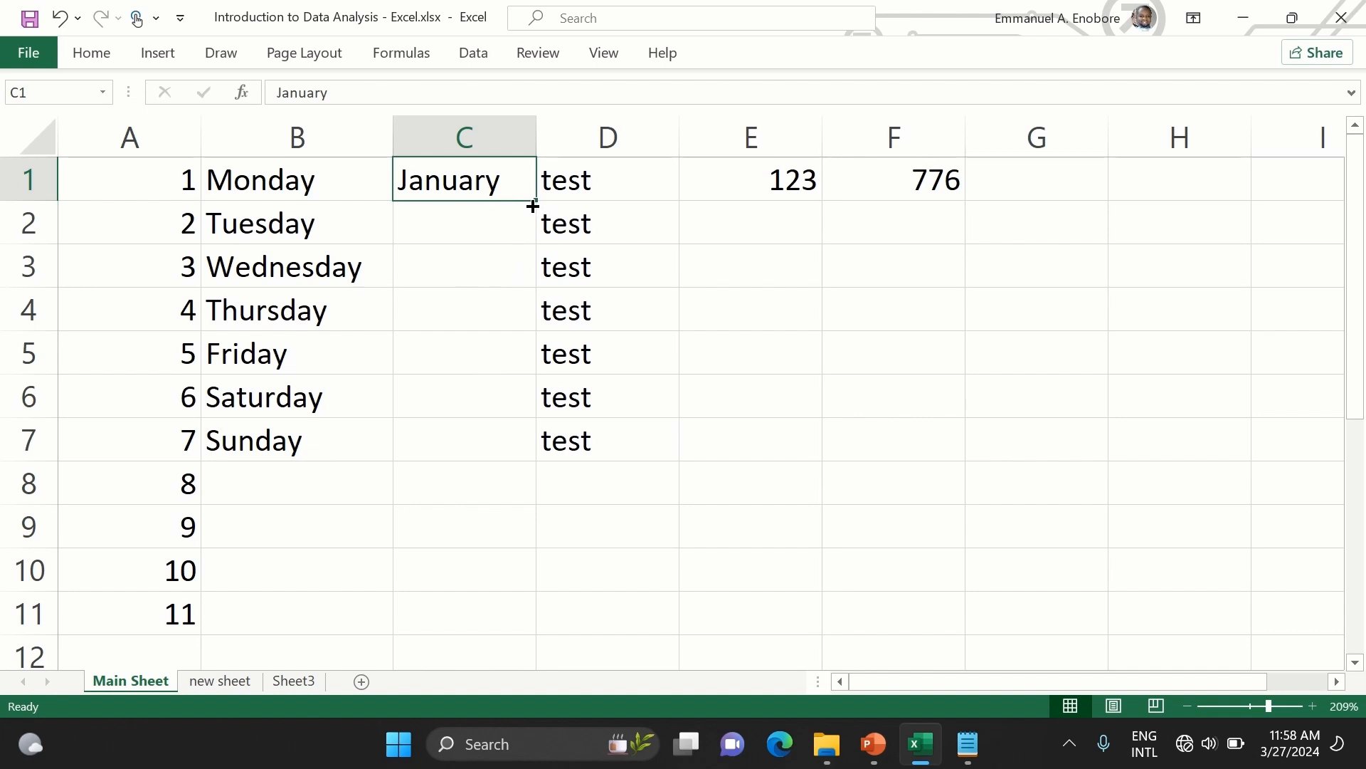
pyautogui.moveTo(533, 204); pyautogui.dragTo(512, 615)
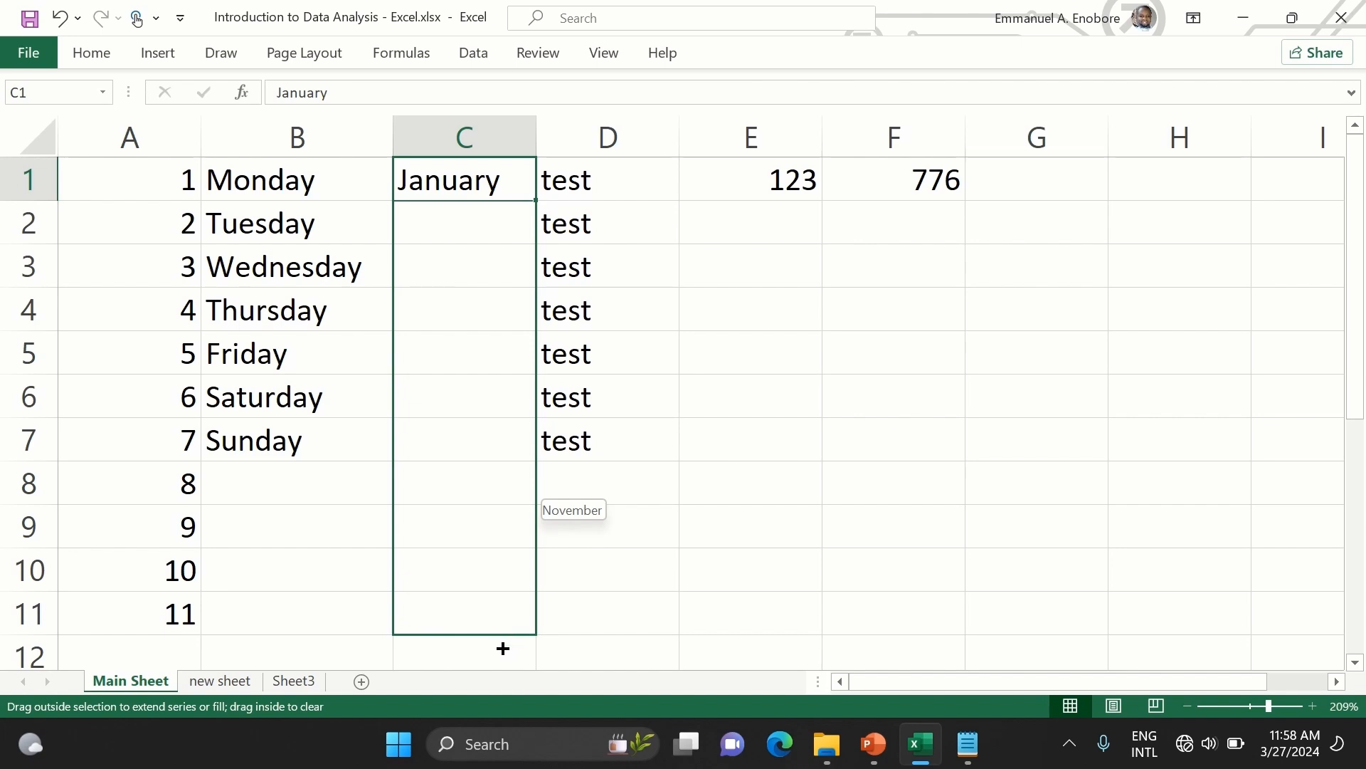
pyautogui.moveTo(504, 653); pyautogui.dragTo(503, 654)
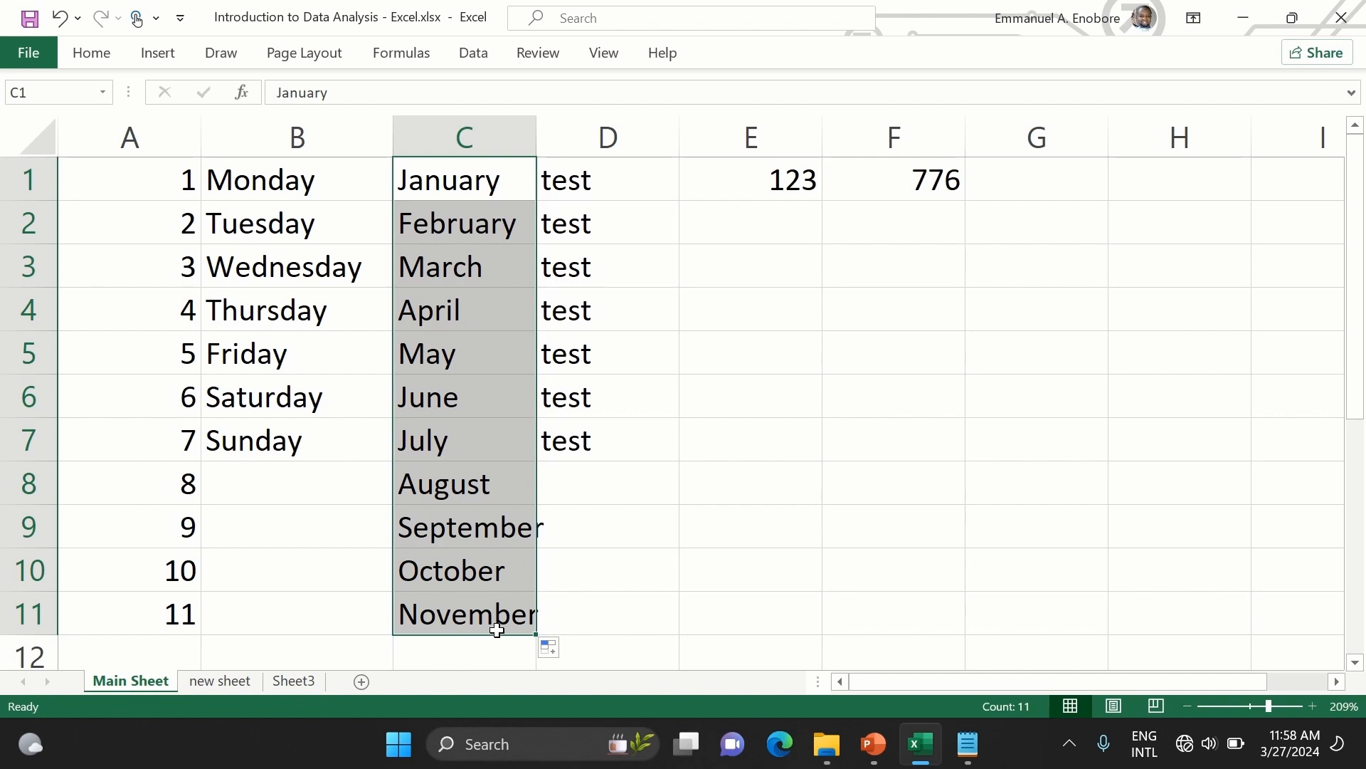
pyautogui.scroll(-1, 498, 626)
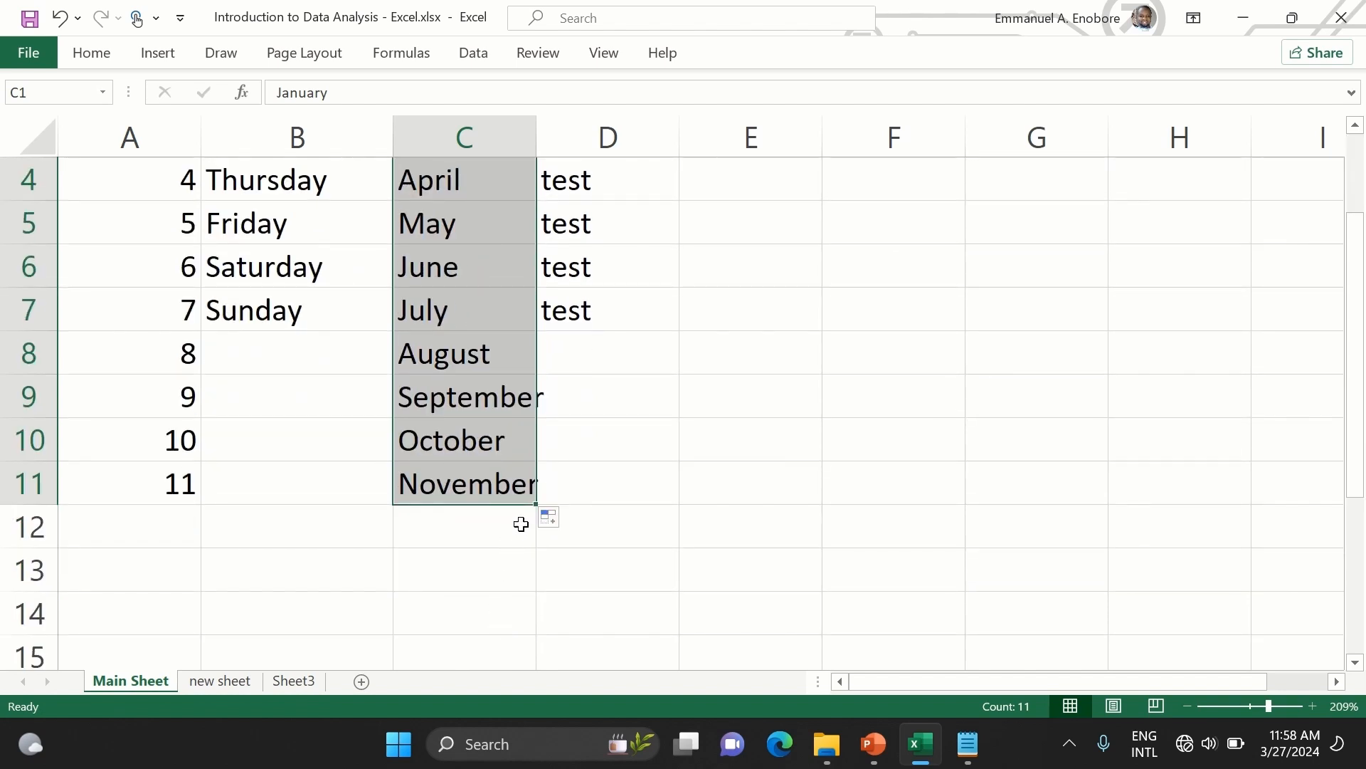
pyautogui.moveTo(534, 507); pyautogui.dragTo(535, 547)
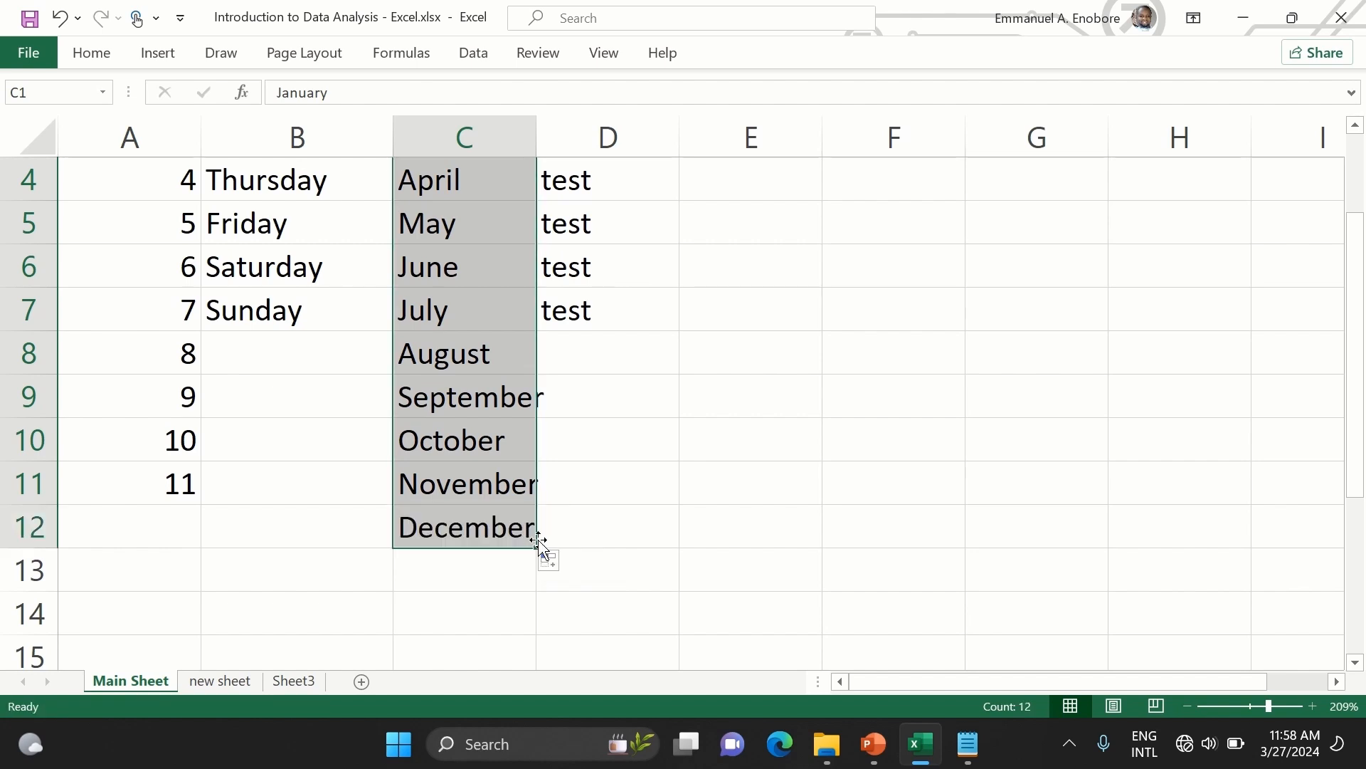
# - Widen column C so that September in C9 fits inside its cell
pyautogui.click(570, 512)
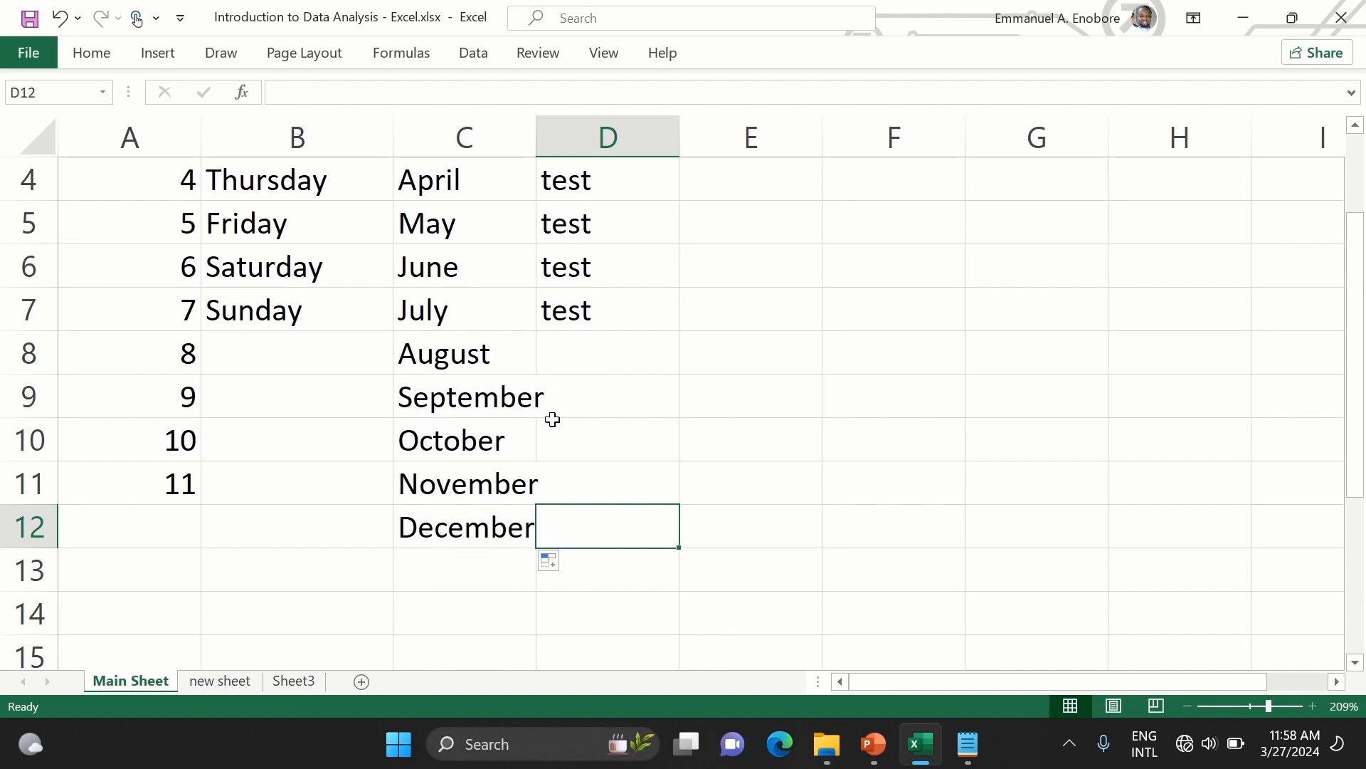
pyautogui.moveTo(539, 148); pyautogui.dragTo(575, 145)
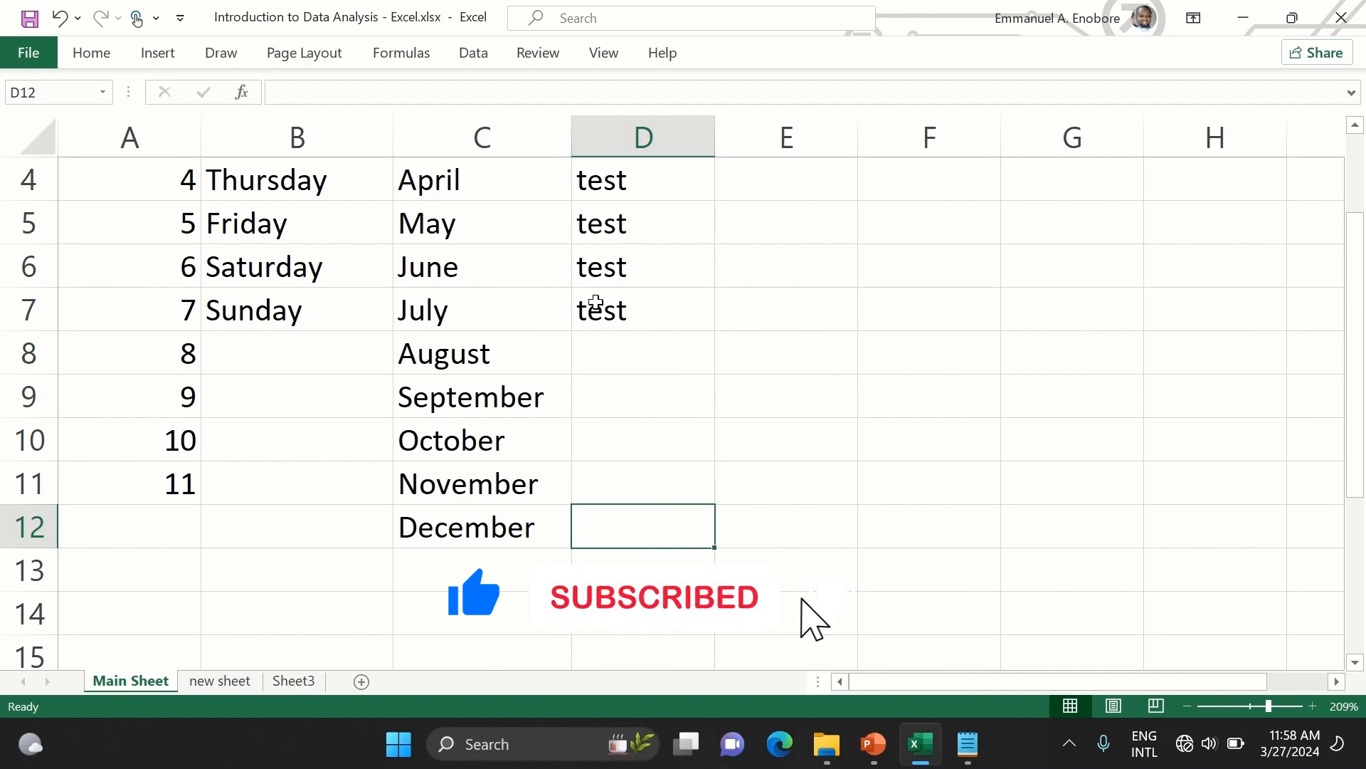
# - Enter "This is a new and long text" in cell D14
pyautogui.scroll(-5, 600, 324)
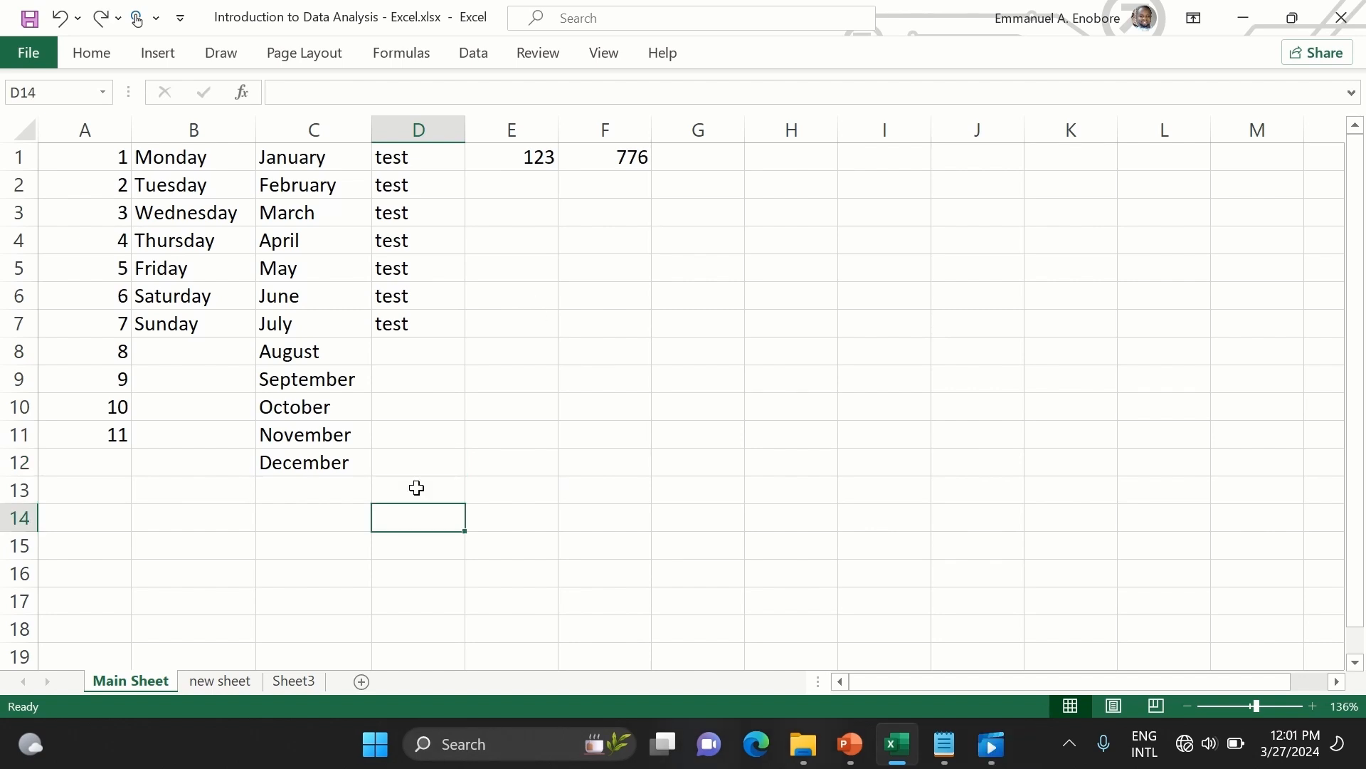
pyautogui.write('This is')
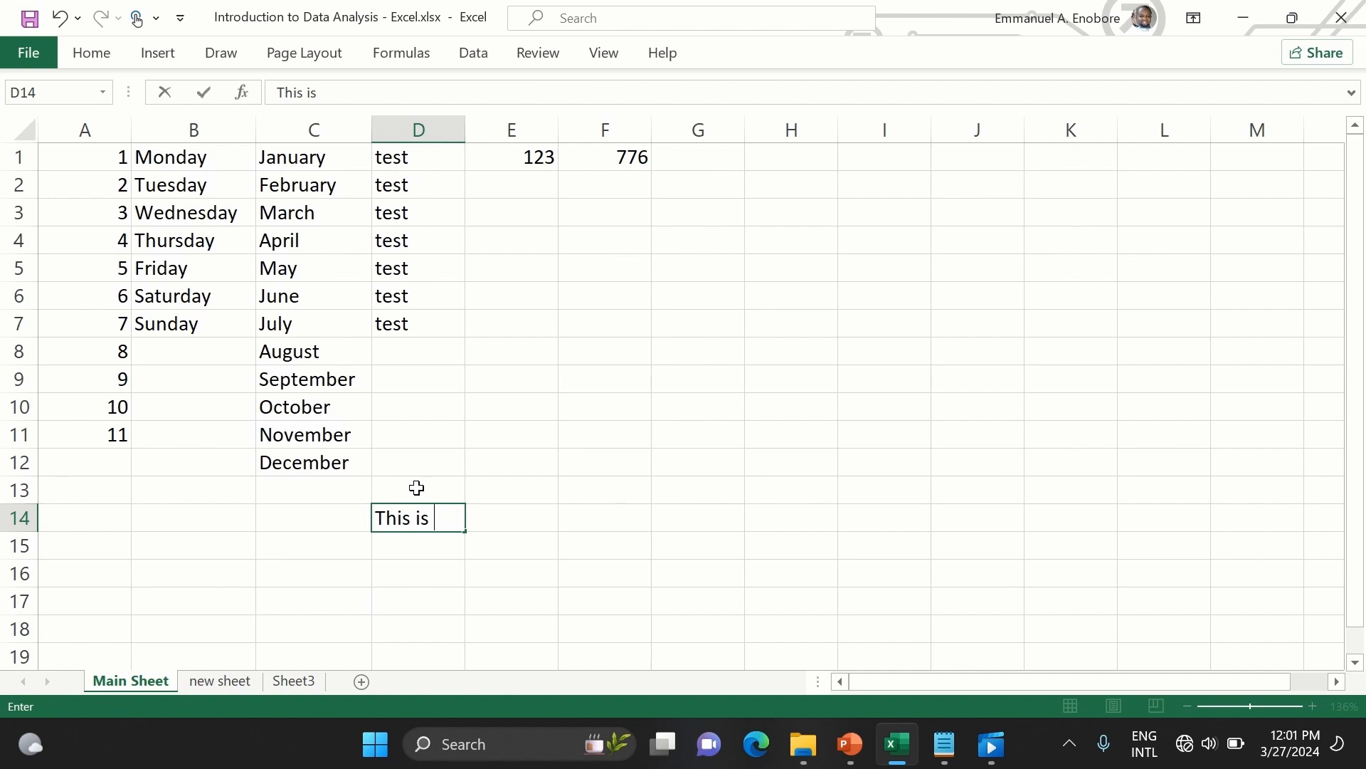
pyautogui.write(' a new and')
pyautogui.press('BackSpace')
pyautogui.press('BackSpace')
pyautogui.write('new and ')
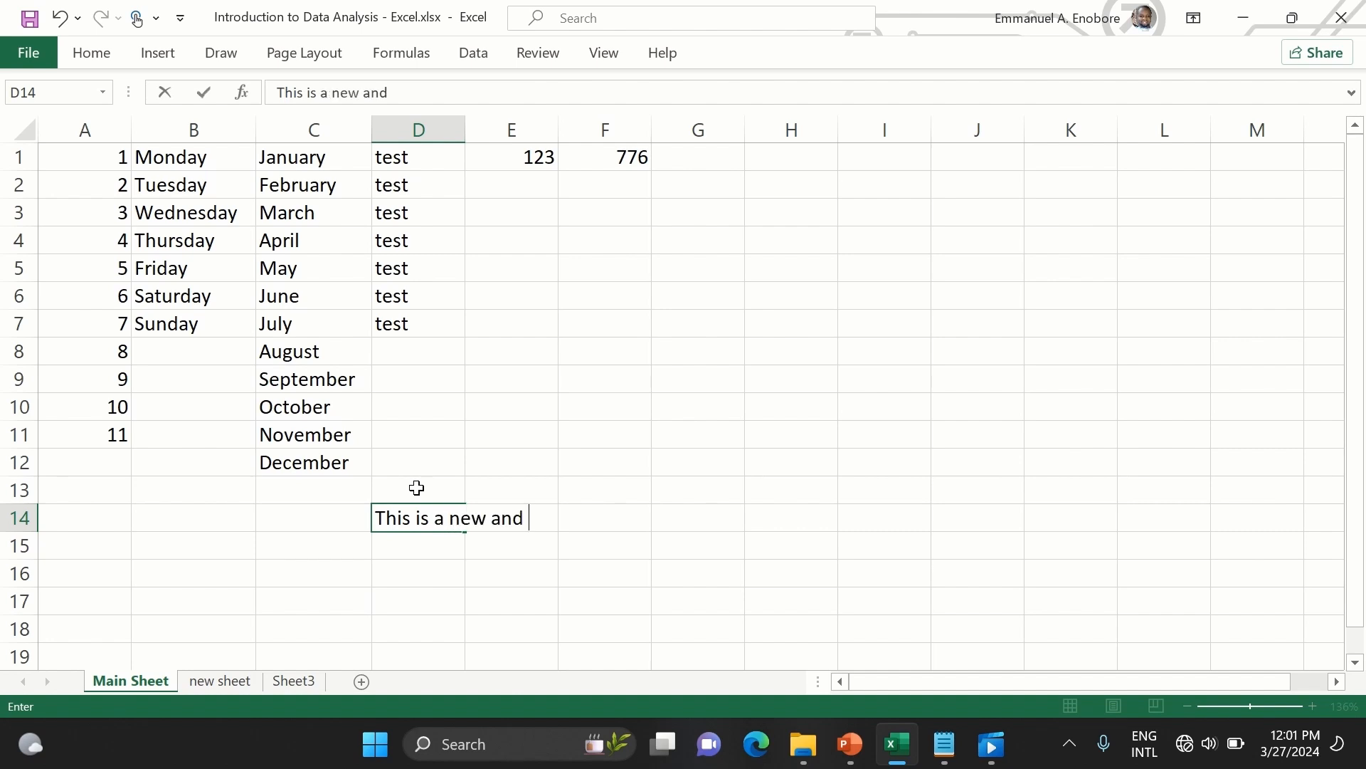
pyautogui.write('long text')
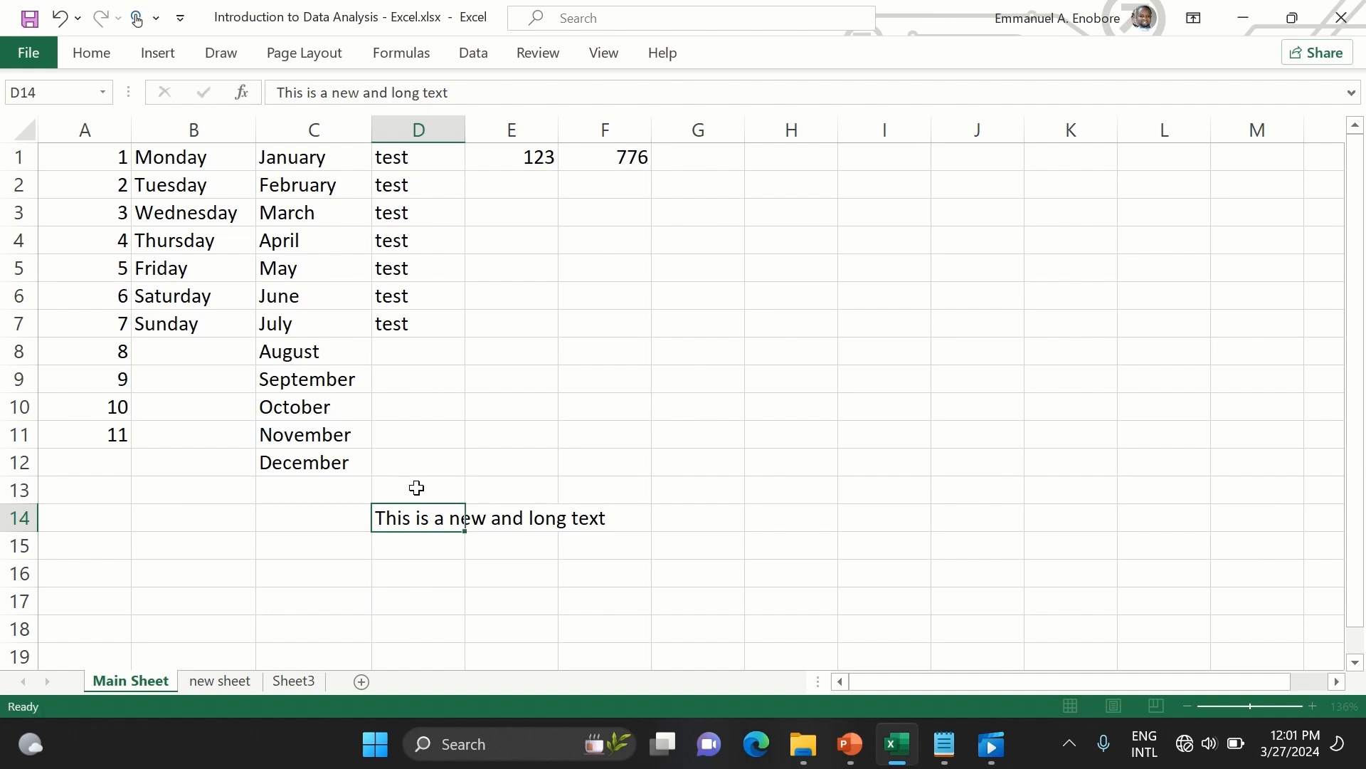
pyautogui.press('Return')
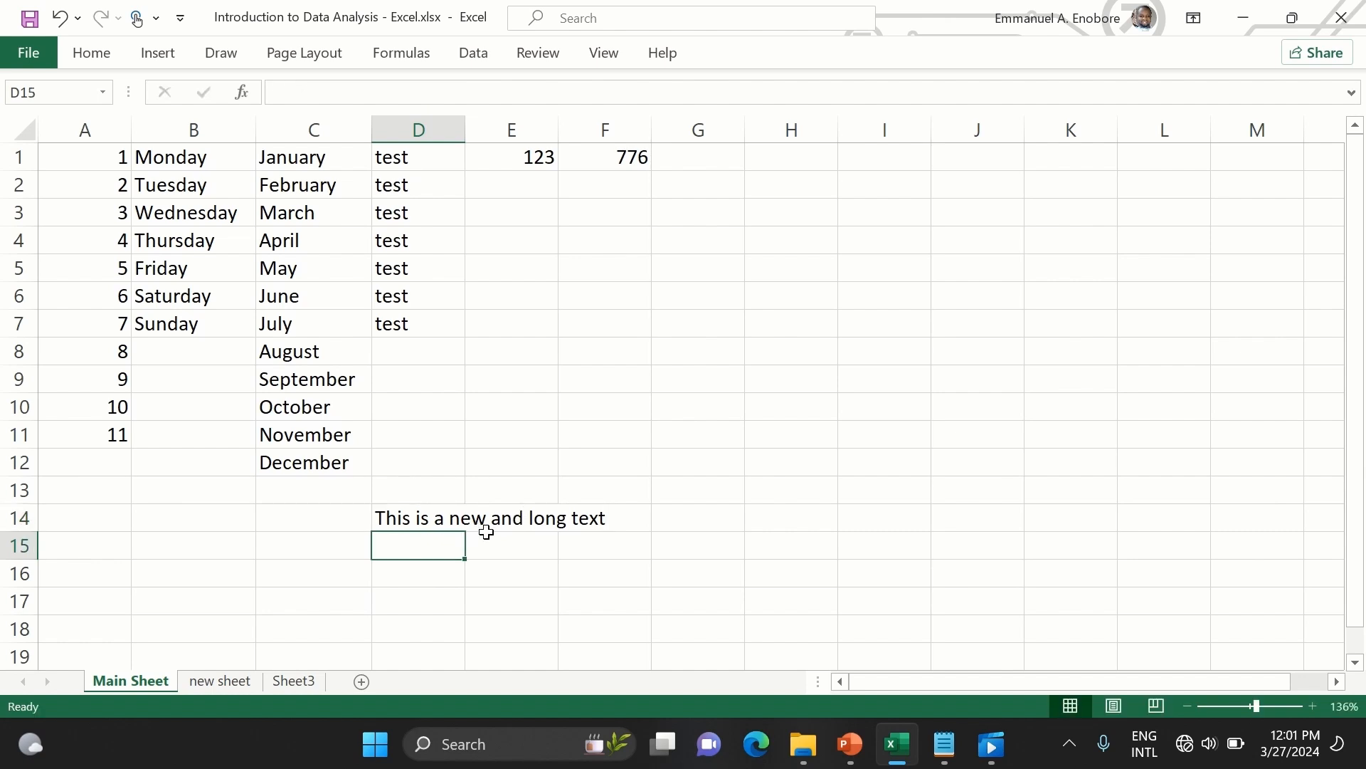
# - Widen column D and AutoFit it to the long text in D14
pyautogui.keyDown('ctrl'); pyautogui.scroll(1, 485, 531); pyautogui.keyUp('ctrl')
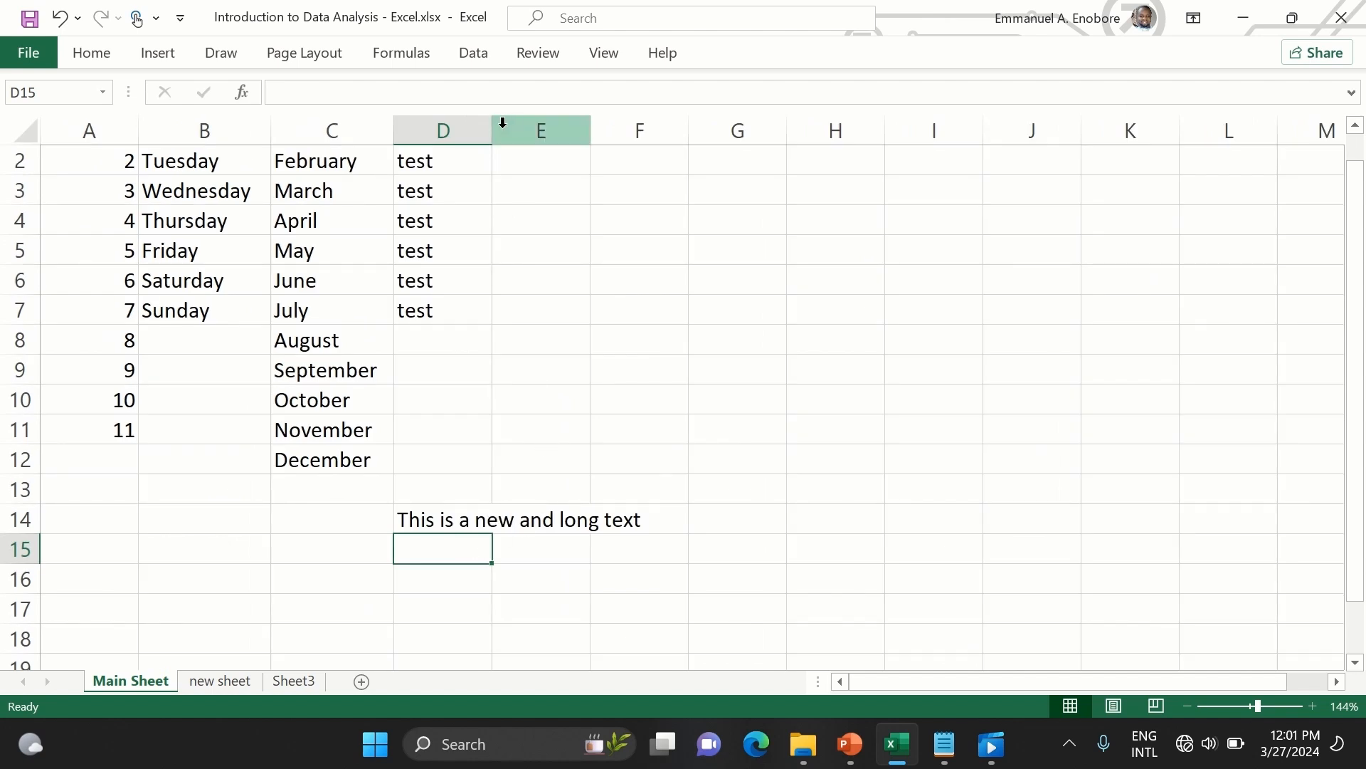
pyautogui.moveTo(496, 127); pyautogui.dragTo(578, 111)
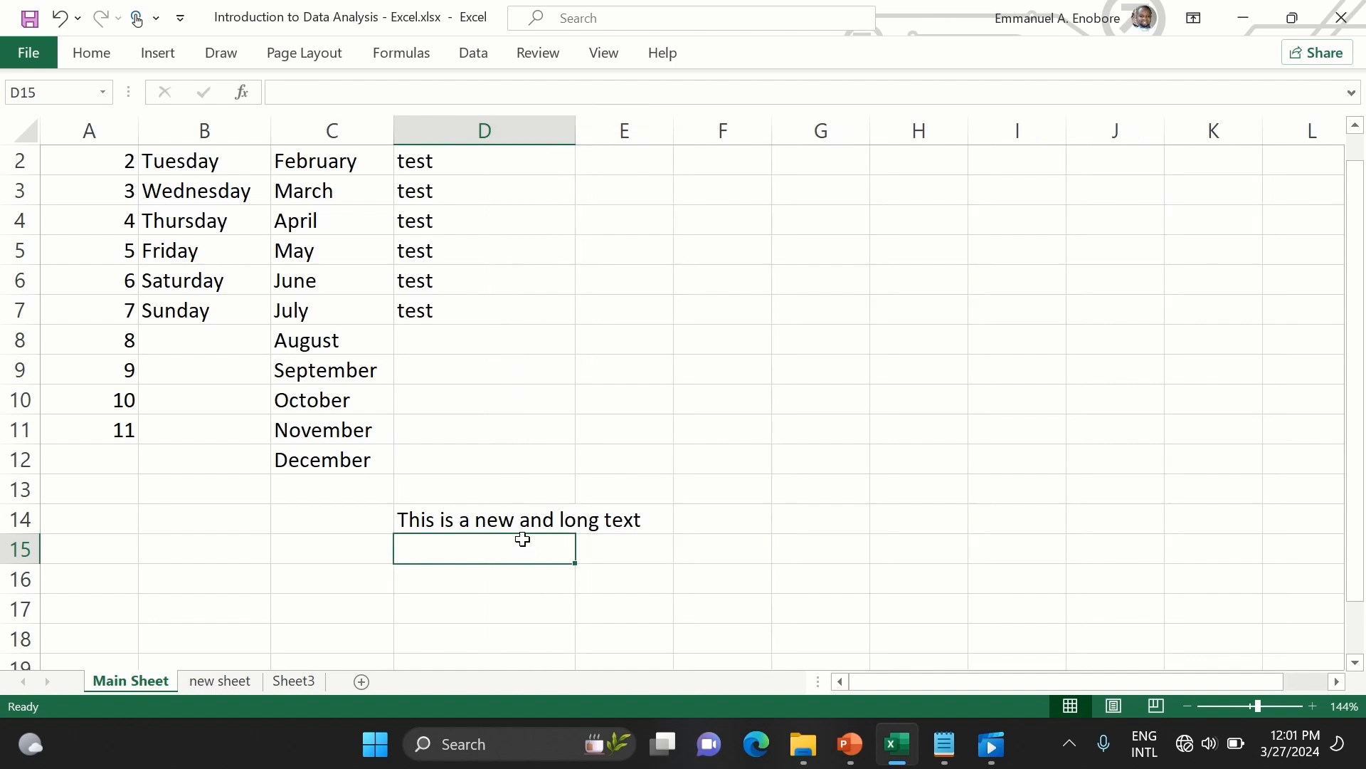
pyautogui.doubleClick(575, 134)
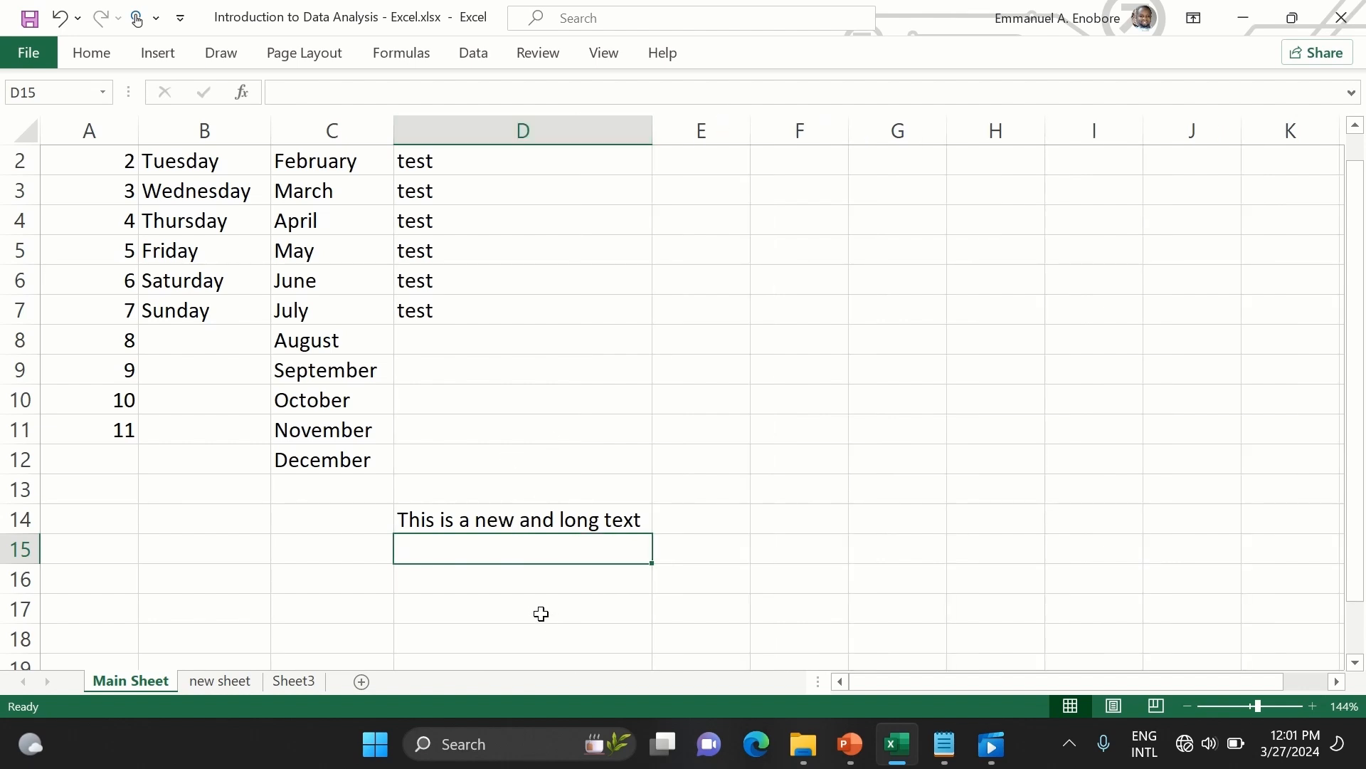
pyautogui.click(501, 583)
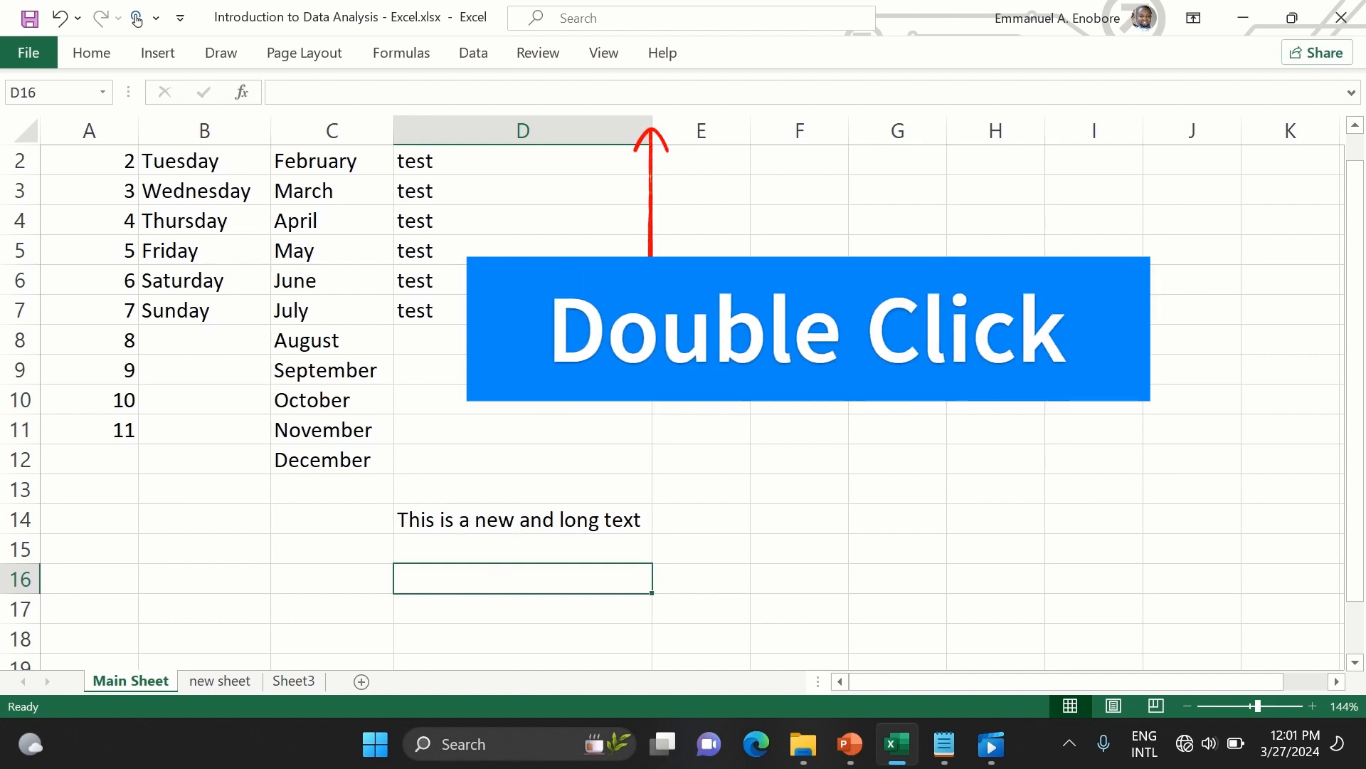
# - Insert a blank row above row 1
pyautogui.scroll(1, 558, 254)
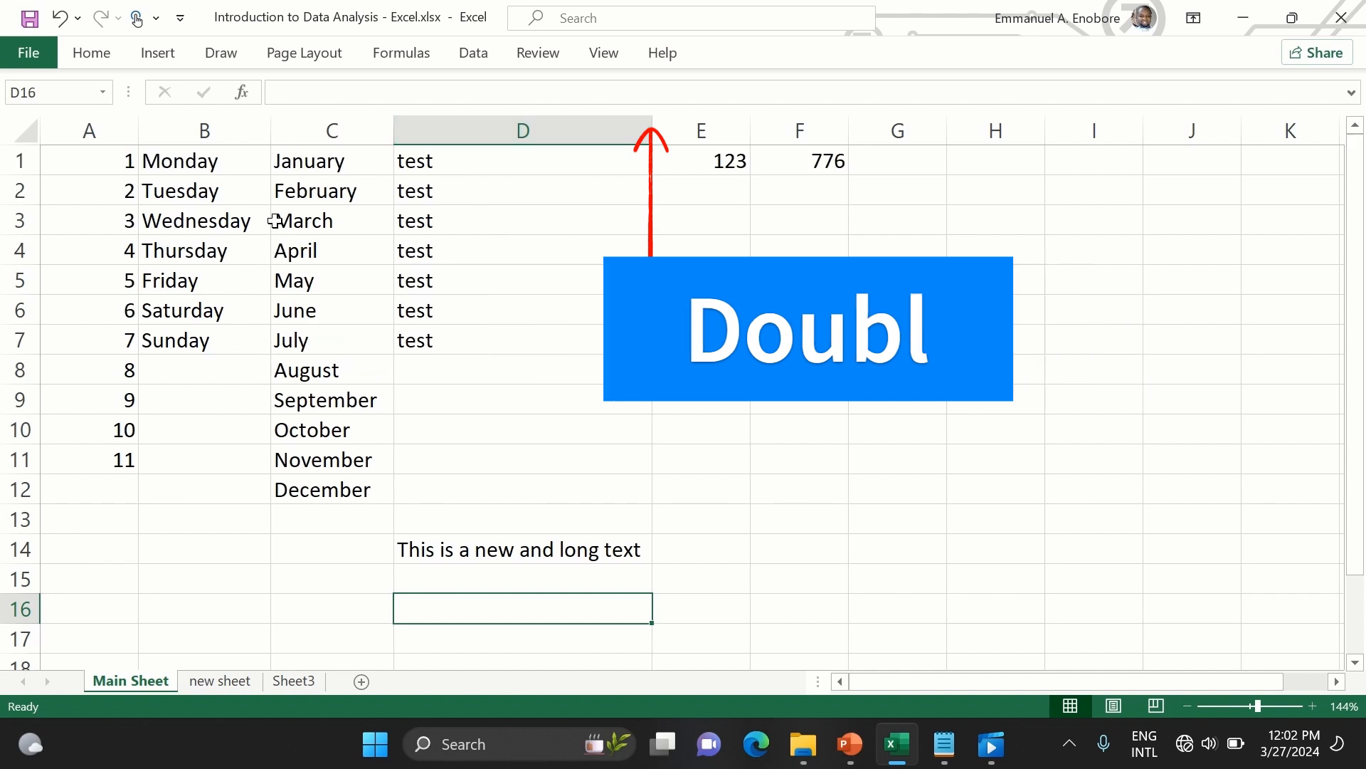
pyautogui.click(14, 163)
pyautogui.rightClick(14, 163)
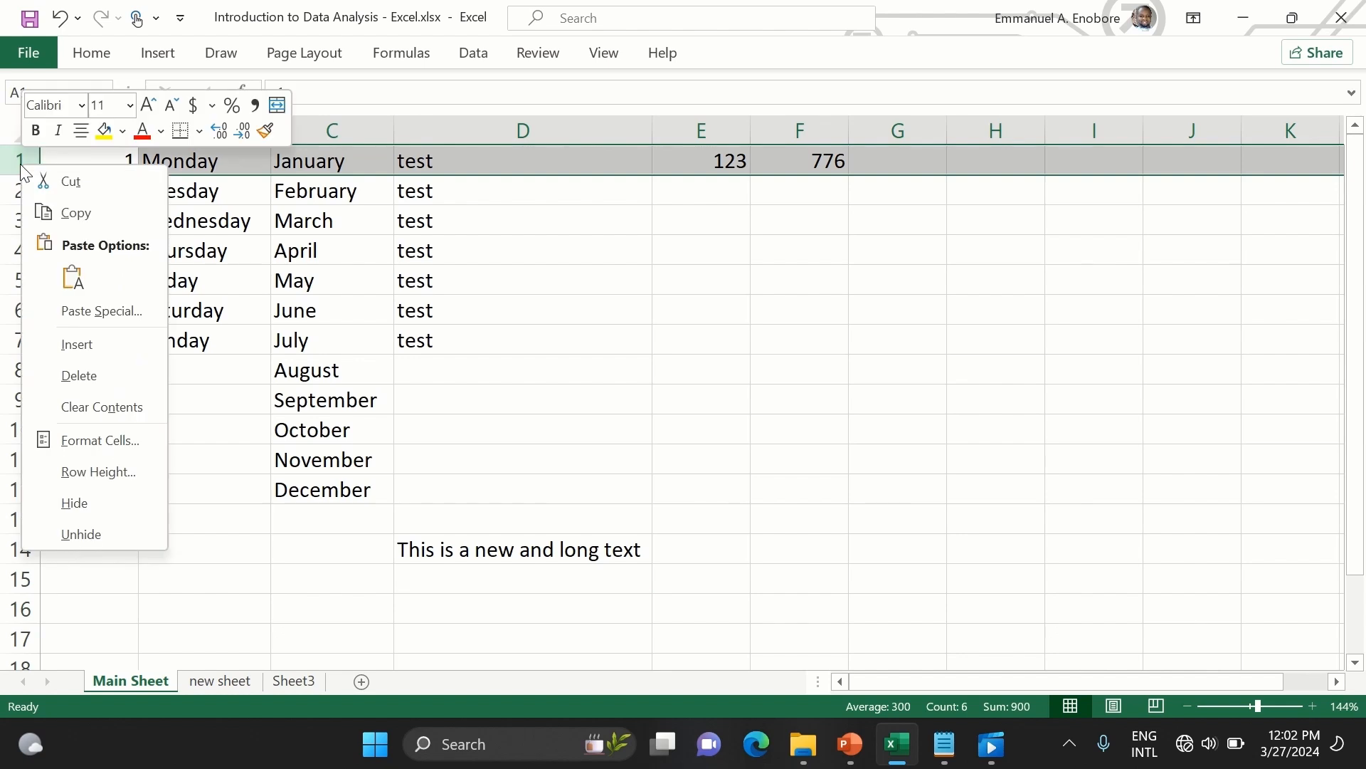
pyautogui.click(98, 343)
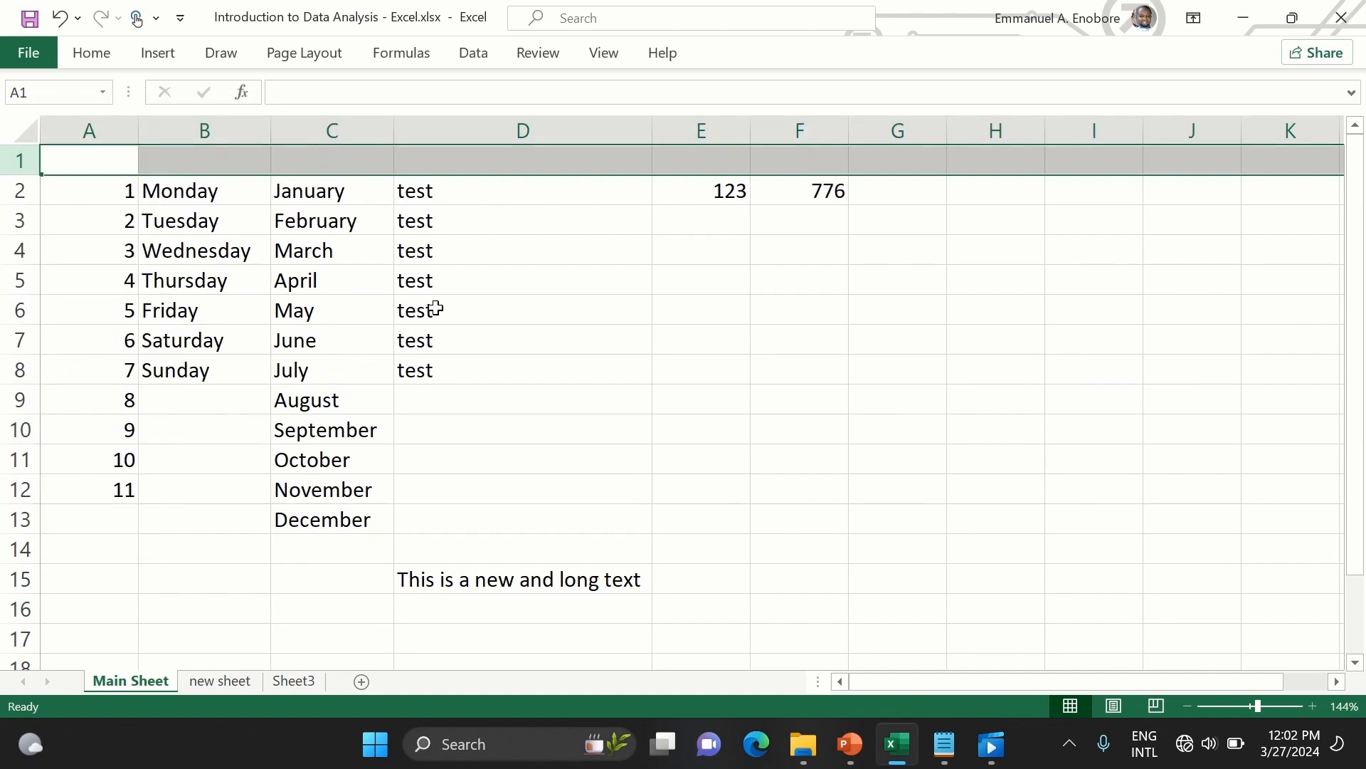
pyautogui.click(436, 308)
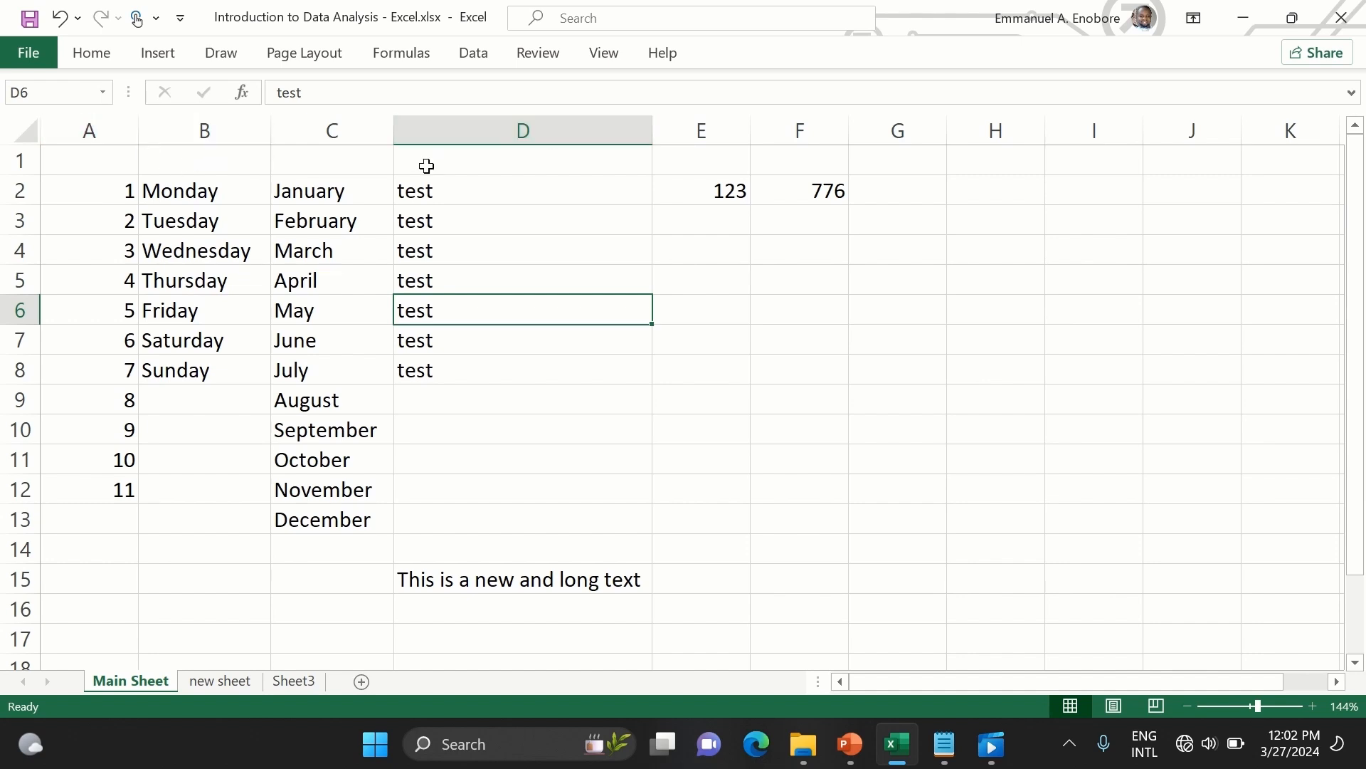
# - Insert a blank column before the months in column C and undo the insertion
pyautogui.rightClick(348, 117)
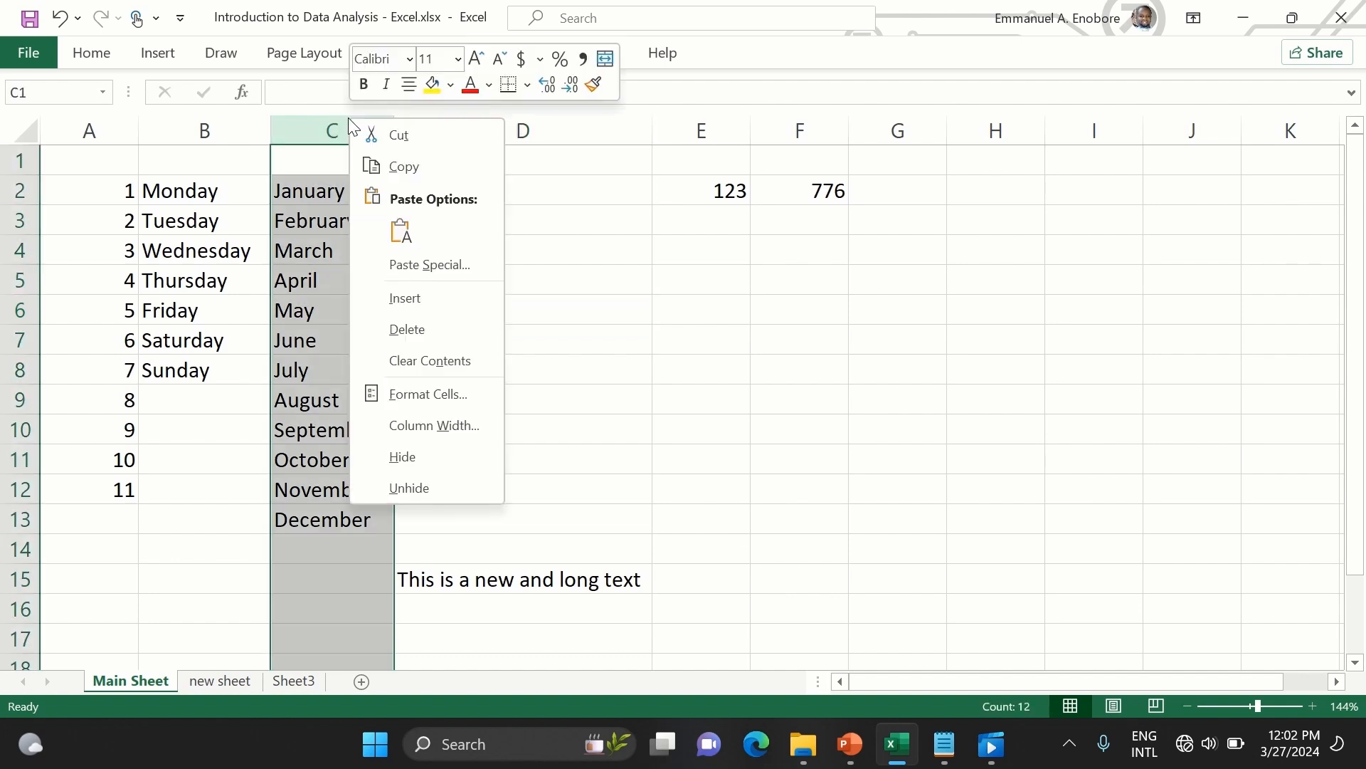
pyautogui.click(401, 300)
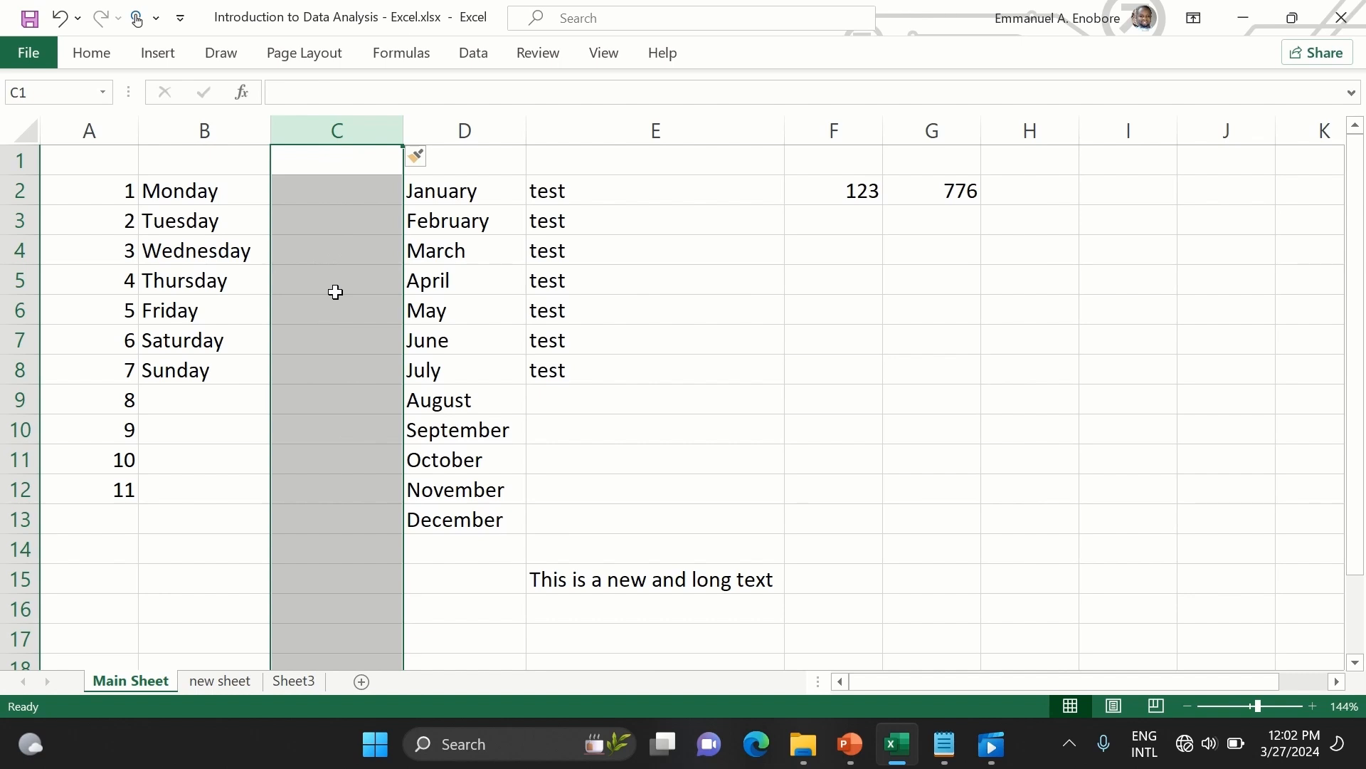
pyautogui.hotkey('ctrl', 'z')
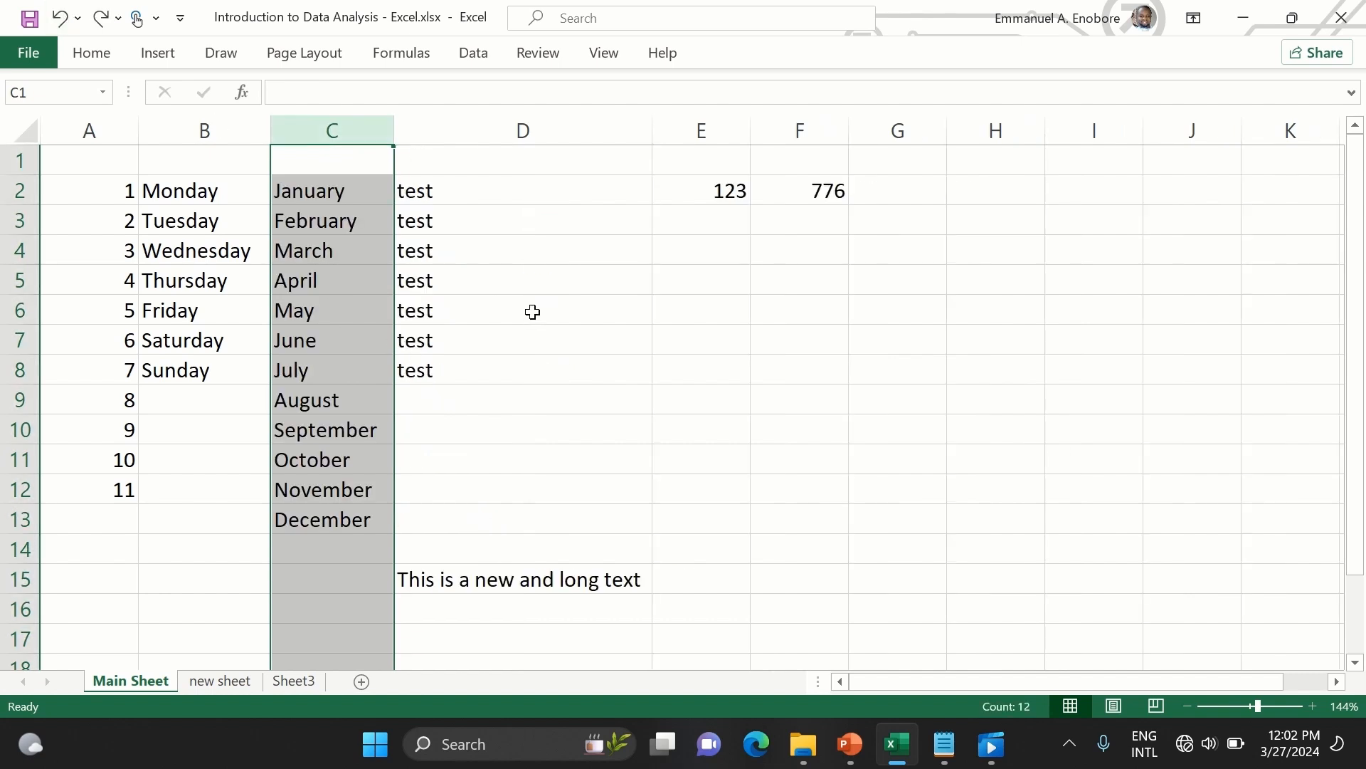
# - Enter "This is a new work sheet" in cell B1
pyautogui.click(326, 151)
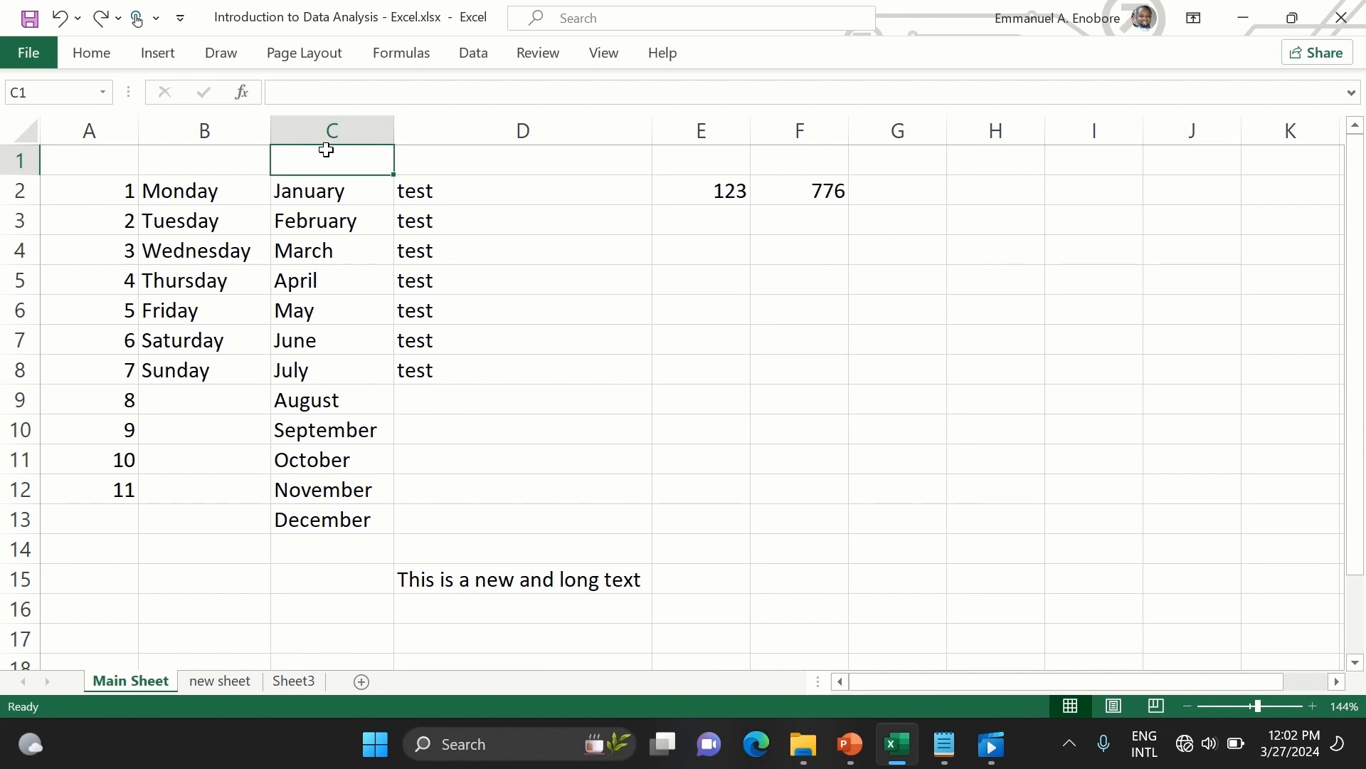
pyautogui.click(252, 155)
pyautogui.write('This is a new')
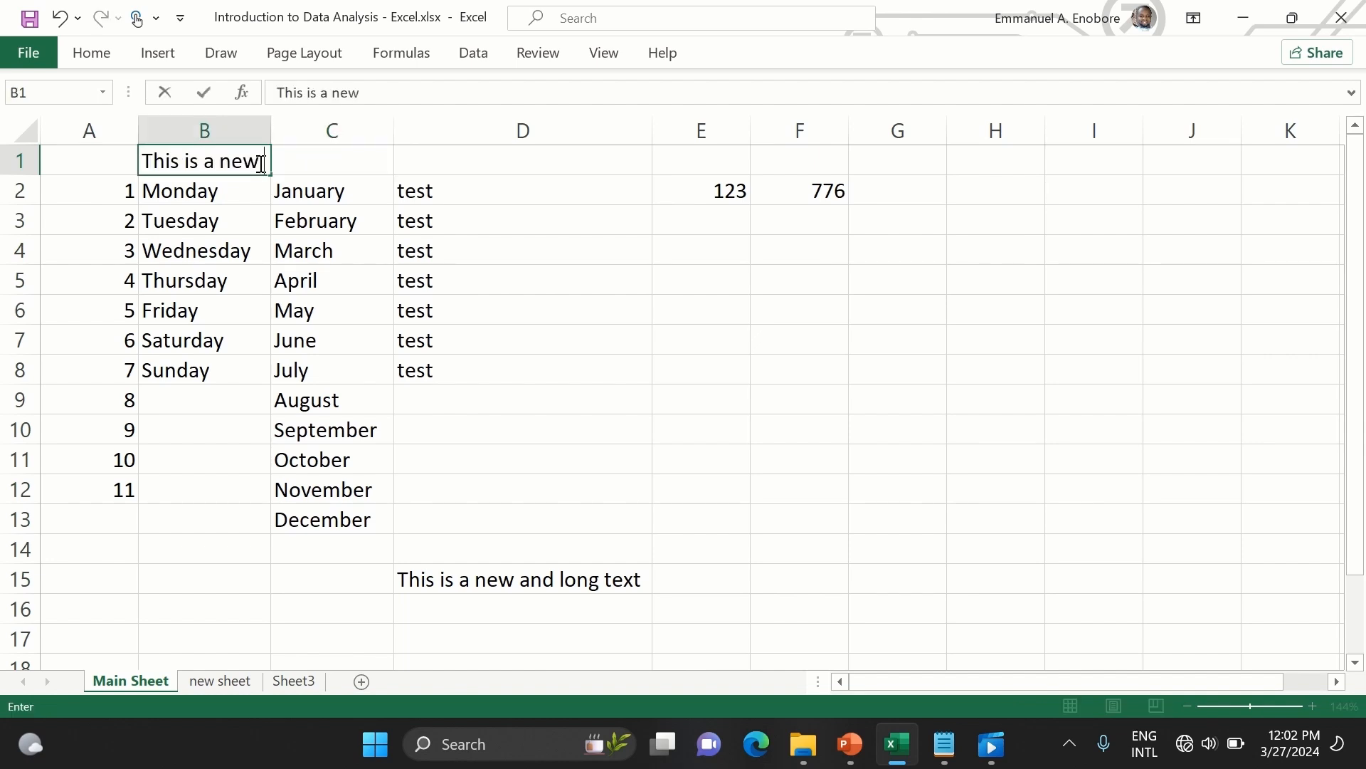
pyautogui.write(' work sheet')
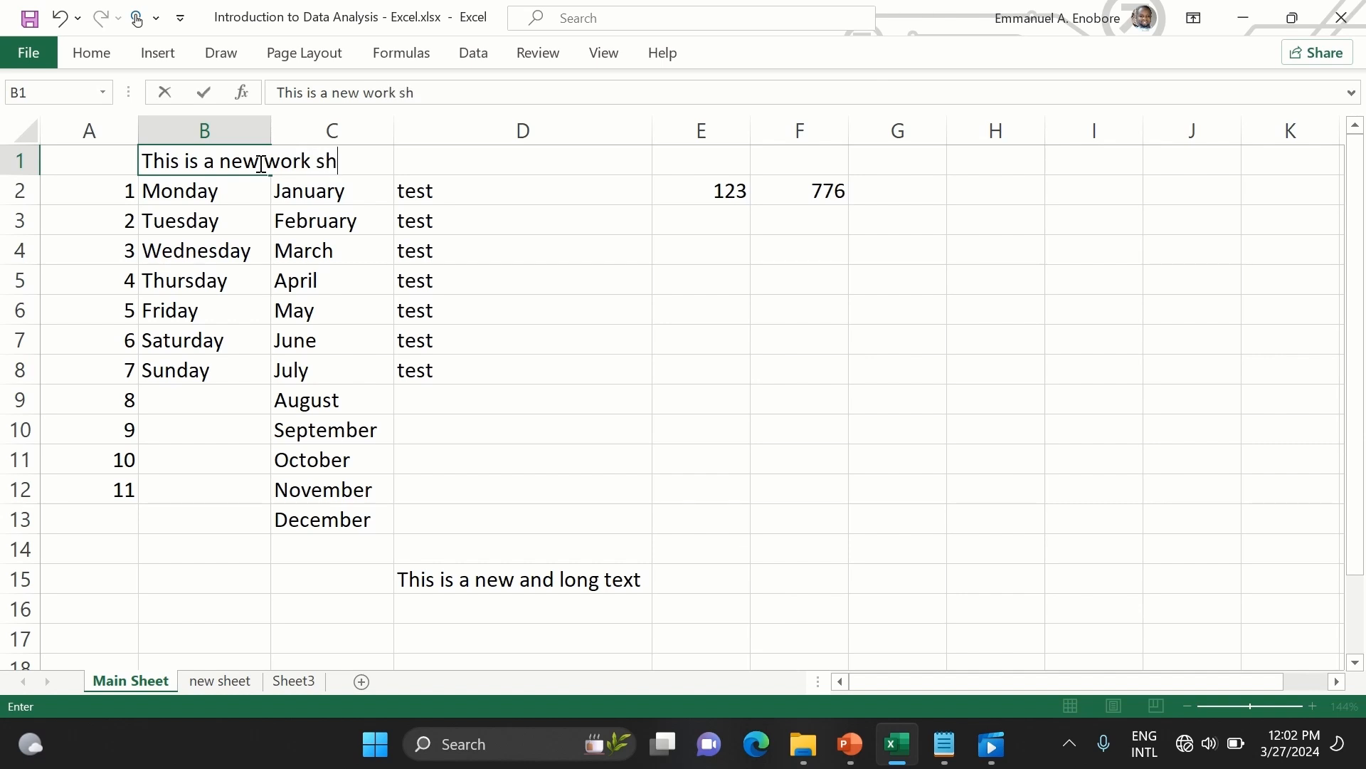
pyautogui.click(283, 161)
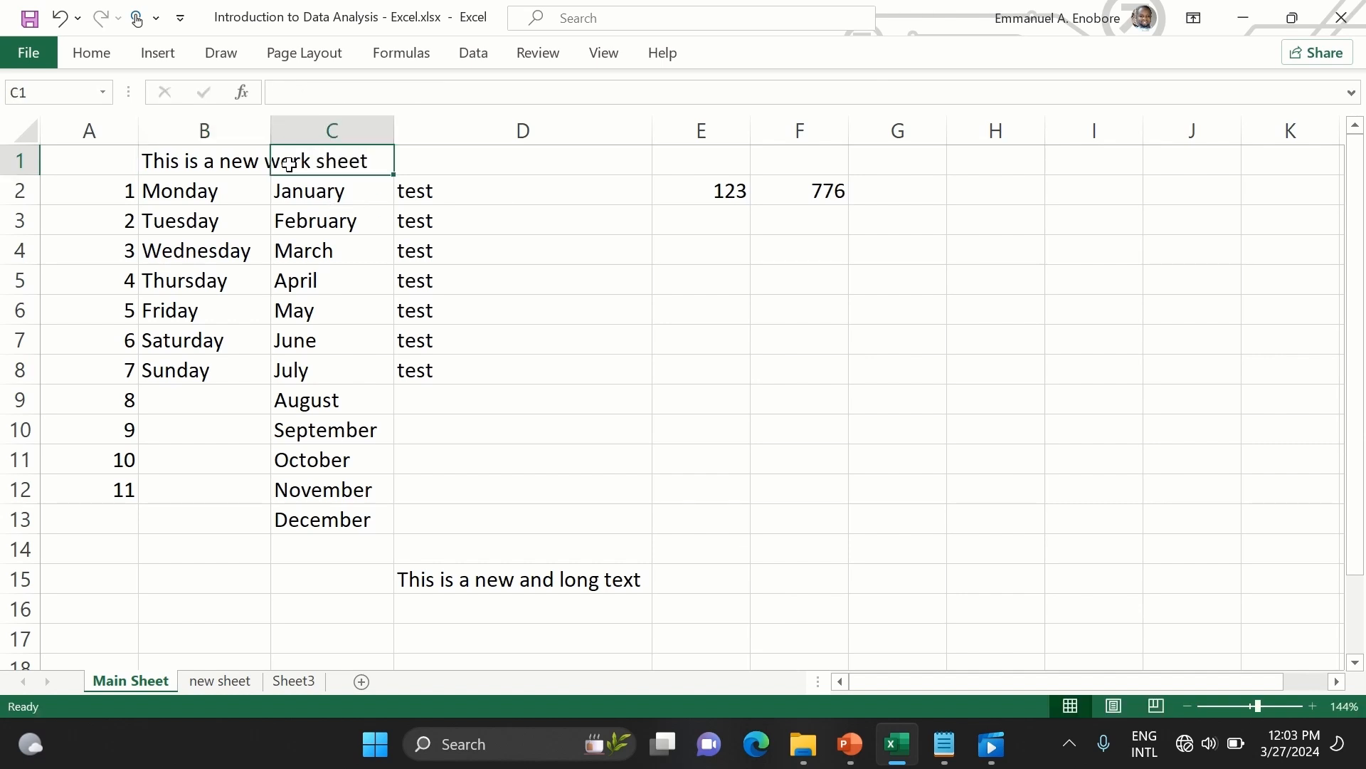
# - Set the font colour of the text in cell B1 to the standard green
pyautogui.click(174, 161)
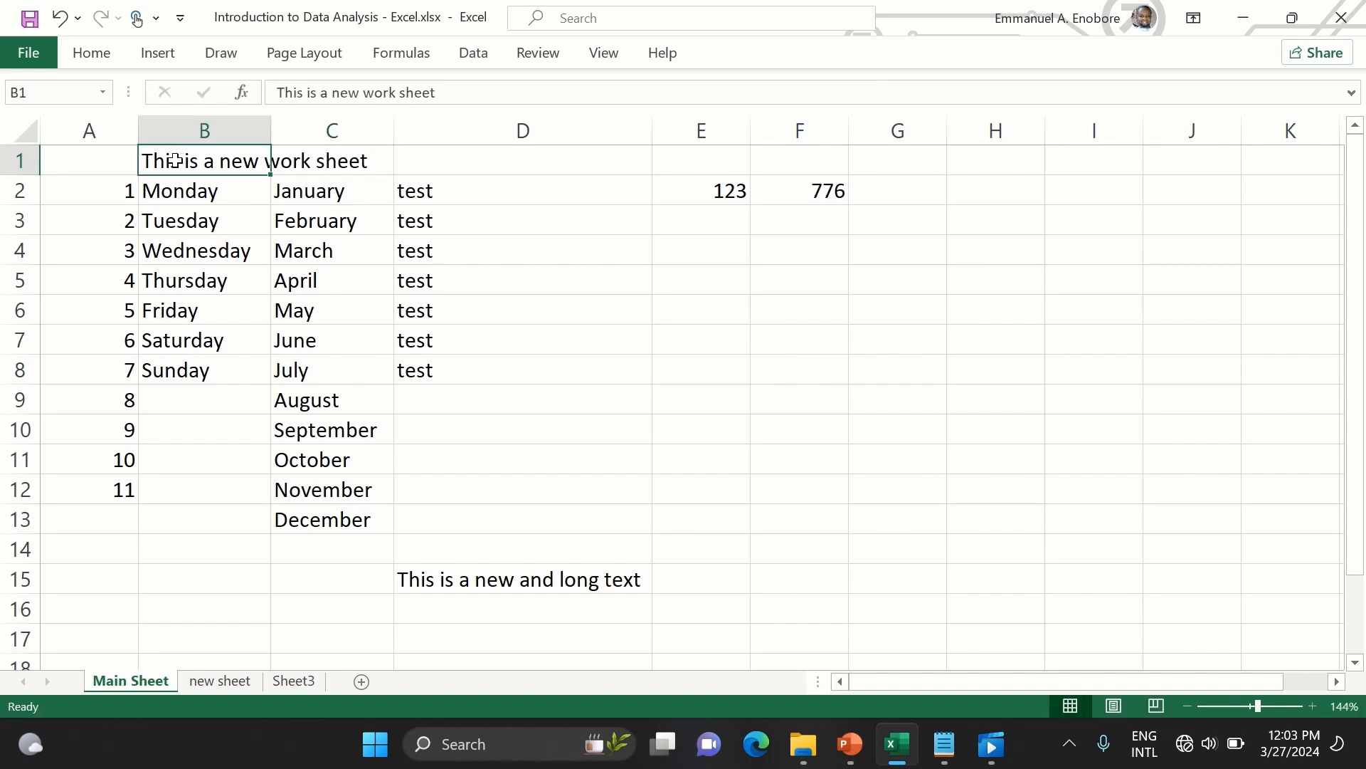
pyautogui.click(92, 54)
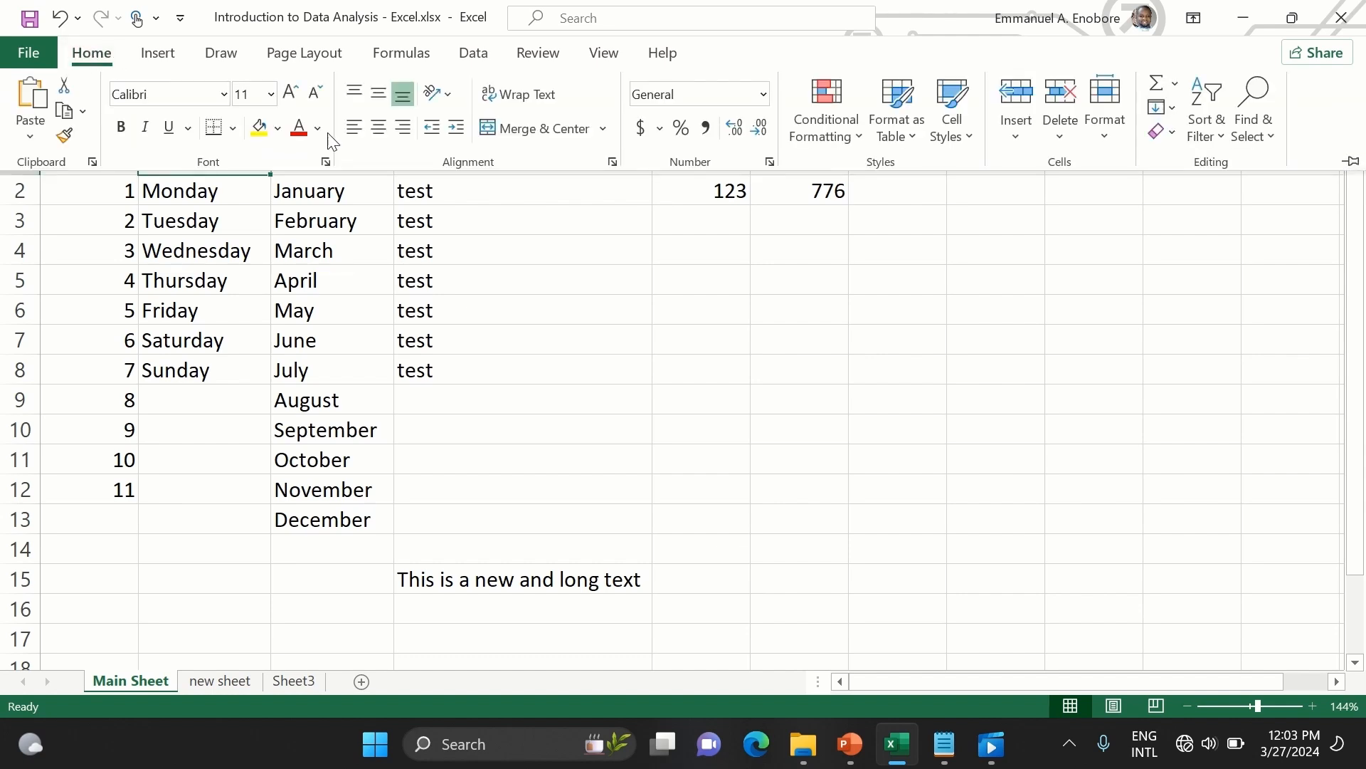
pyautogui.click(318, 129)
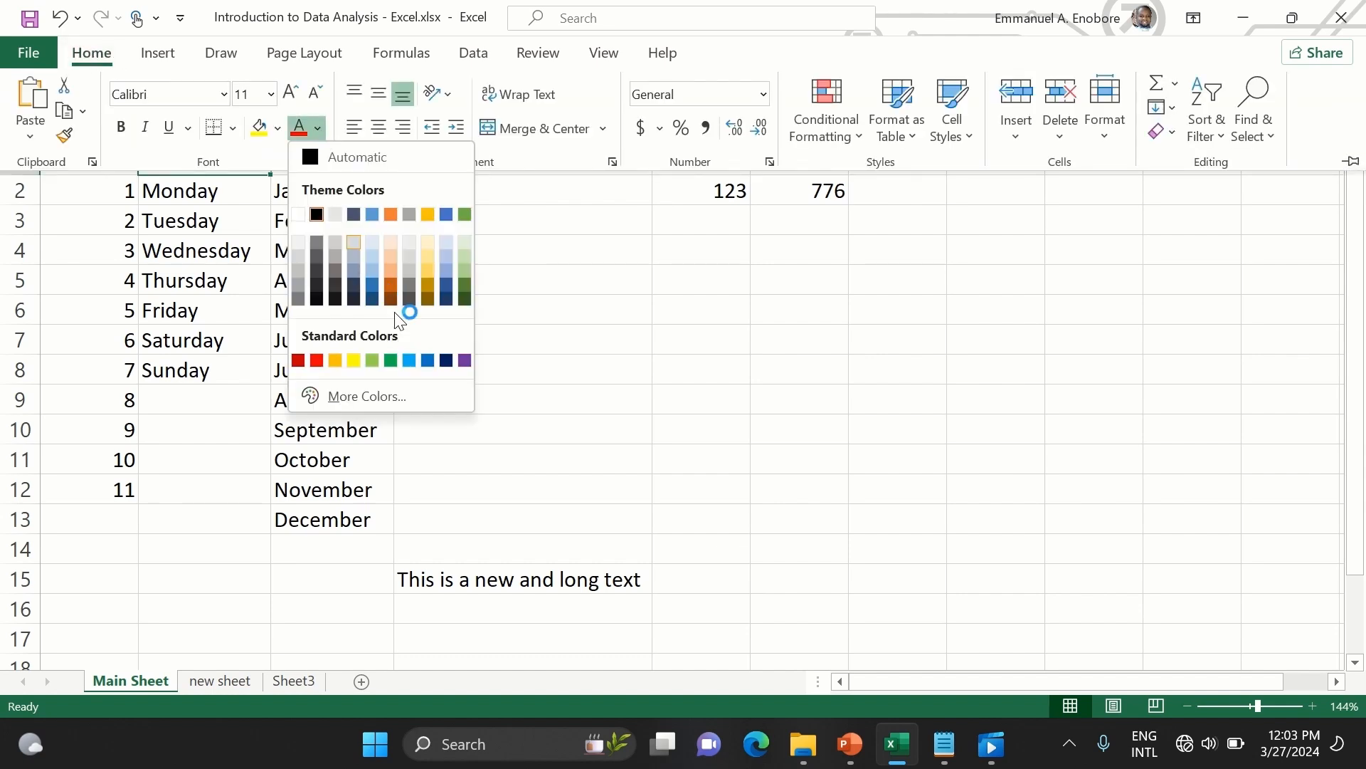
pyautogui.click(391, 360)
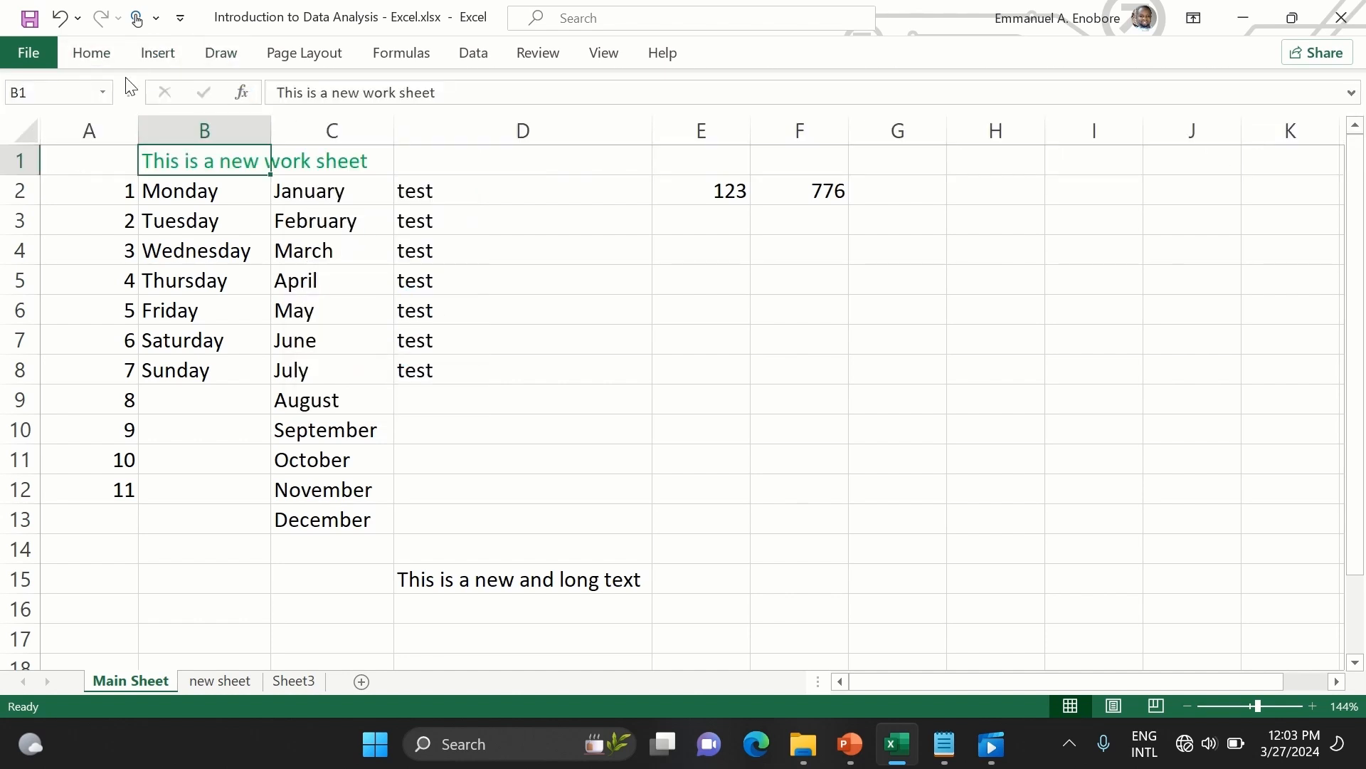
# - Look through the Home, Insert and Draw commands and pin the ribbon so it stays expanded
pyautogui.click(98, 54)
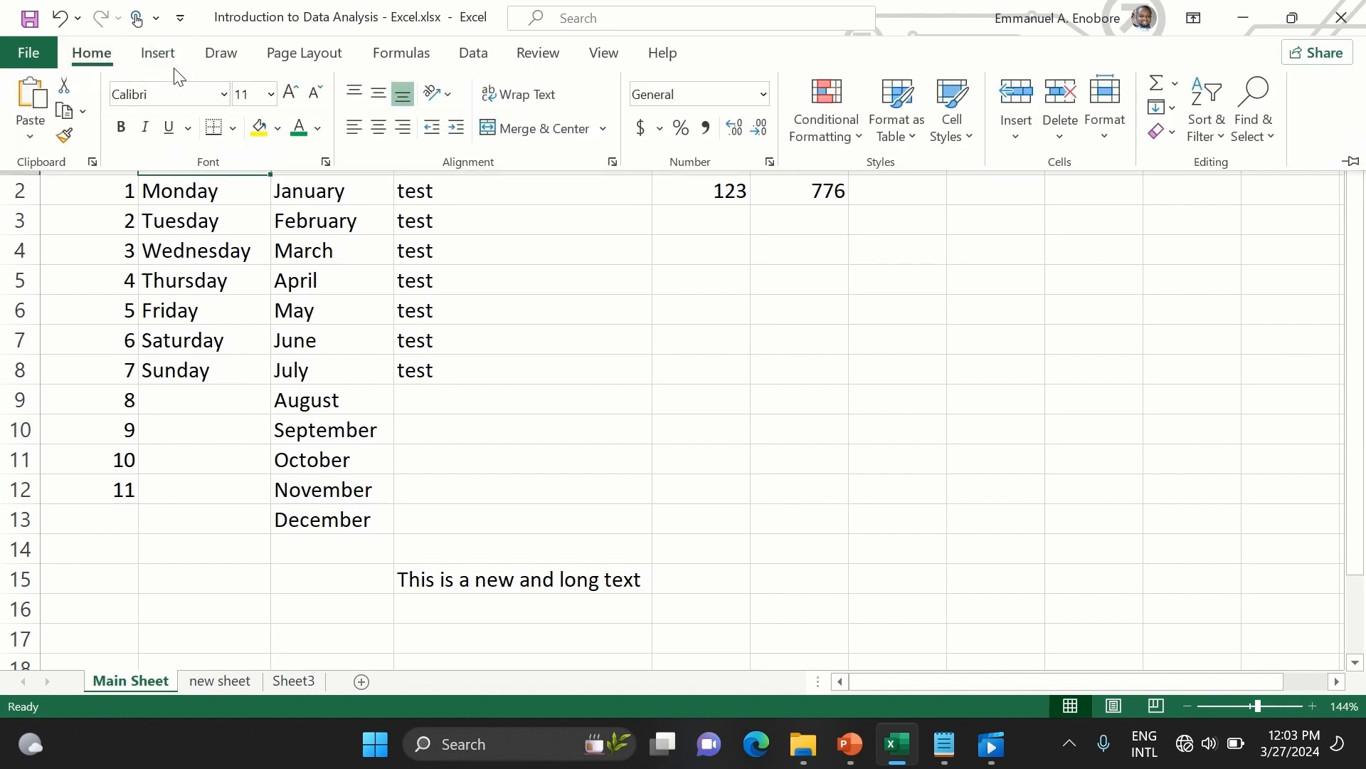
pyautogui.click(161, 54)
pyautogui.click(220, 53)
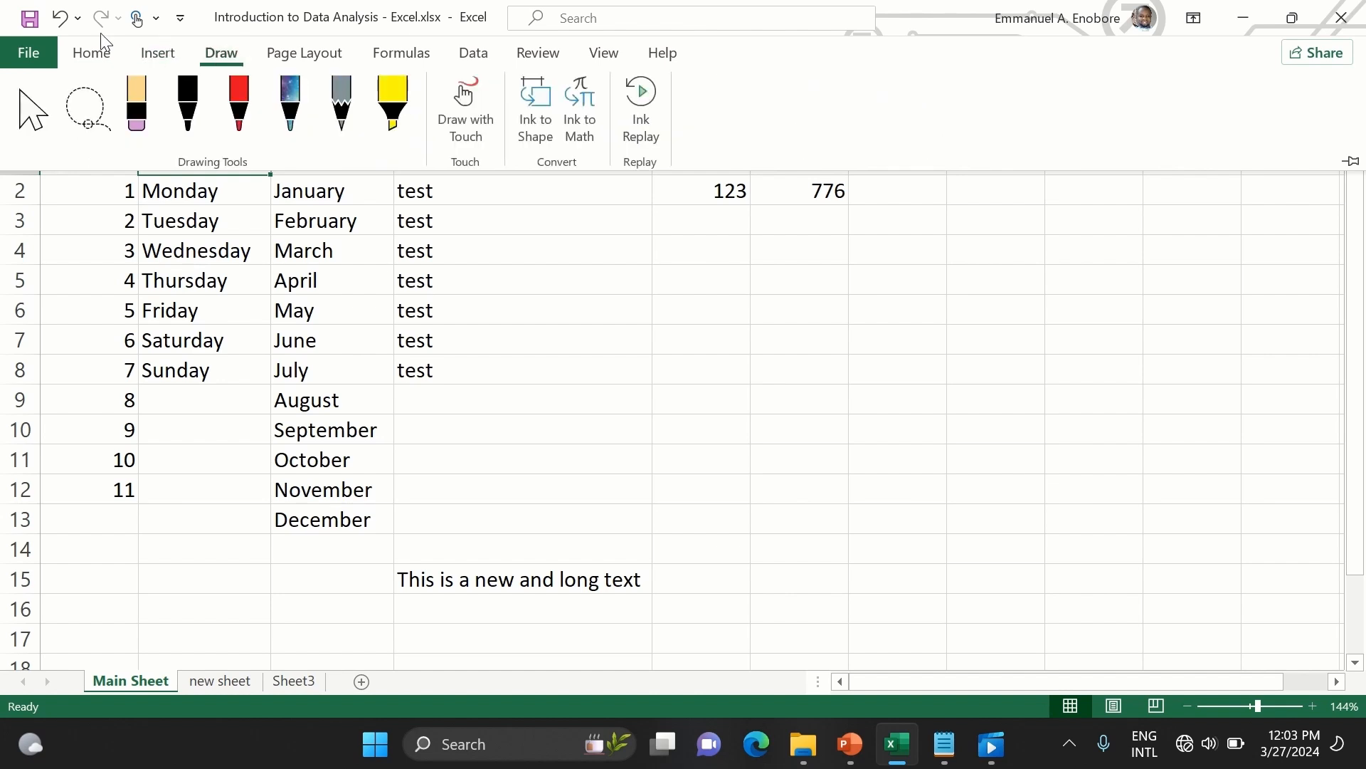
pyautogui.click(86, 55)
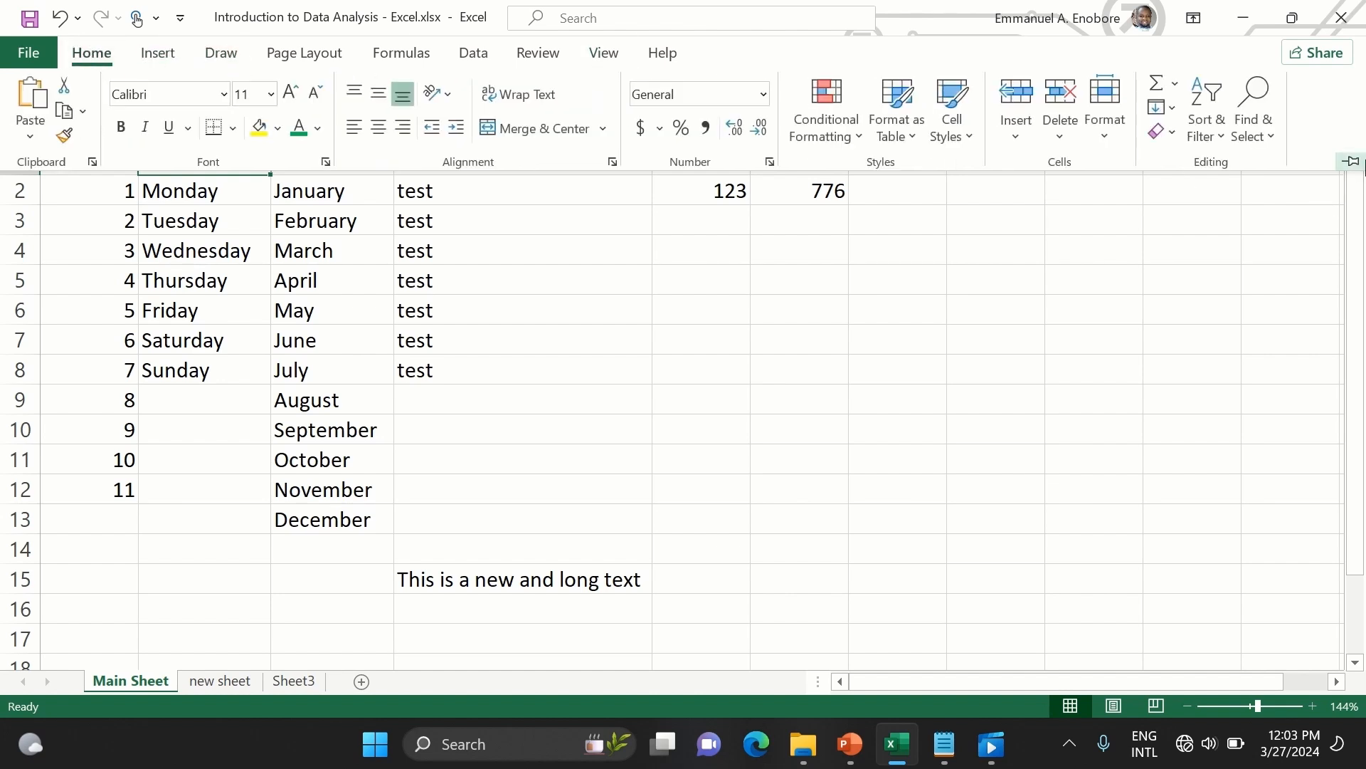
pyautogui.click(1351, 162)
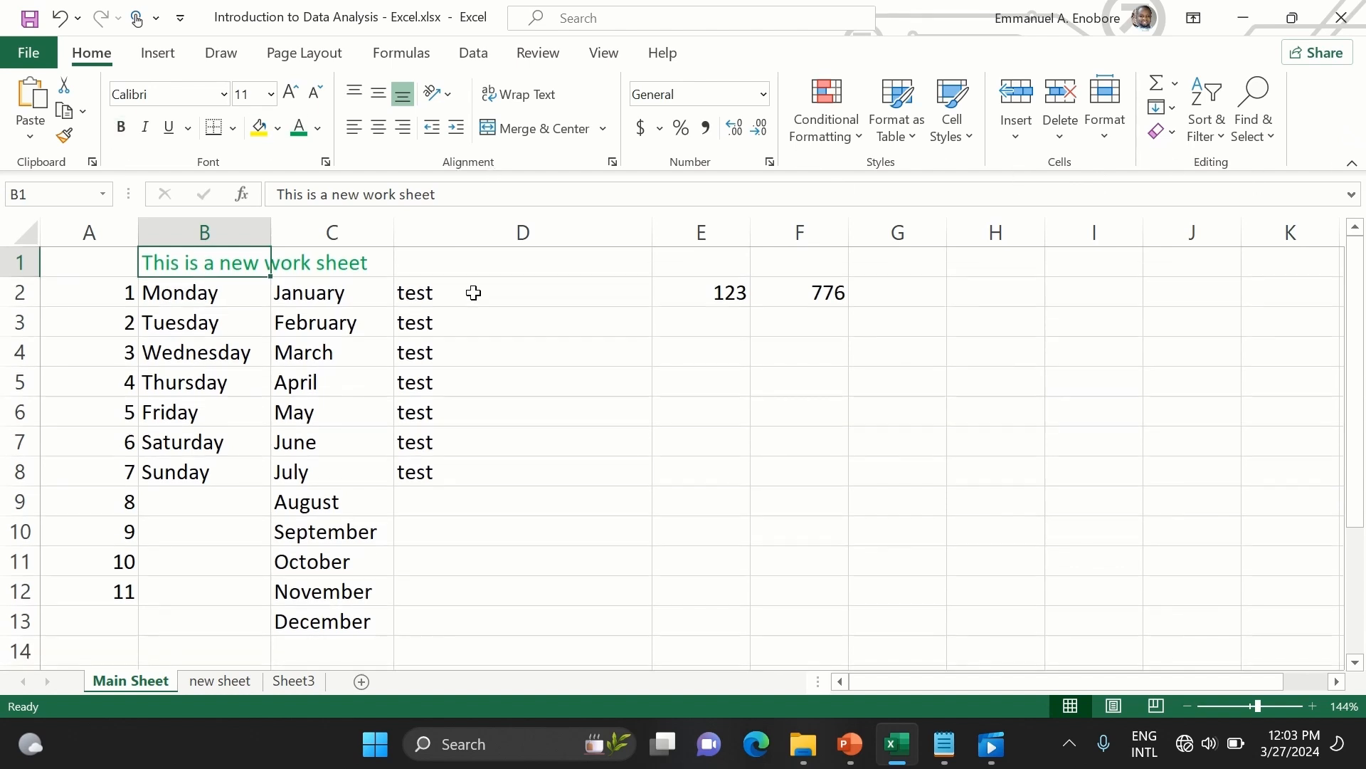
# - Collapse the ribbon, show the Home commands temporarily, and restore the permanently expanded ribbon
pyautogui.doubleClick(101, 62)
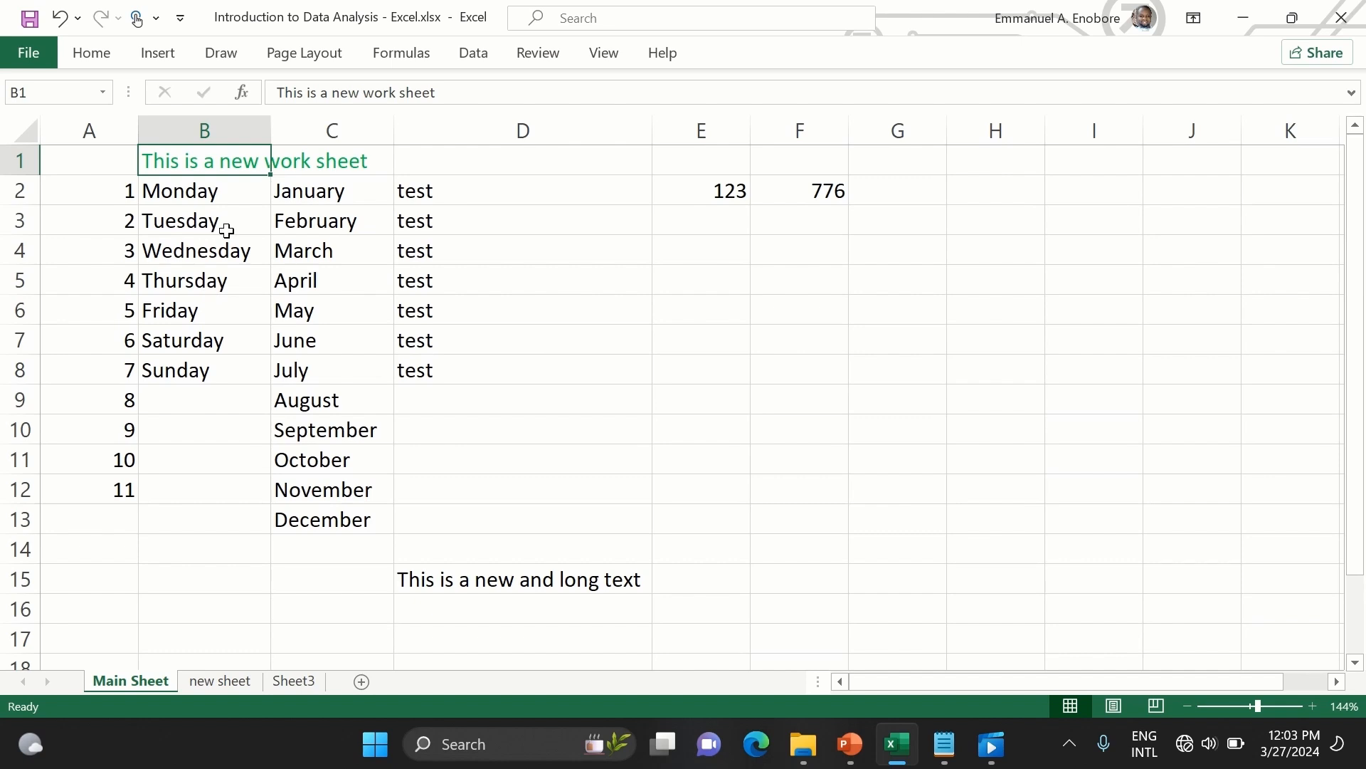
pyautogui.click(92, 51)
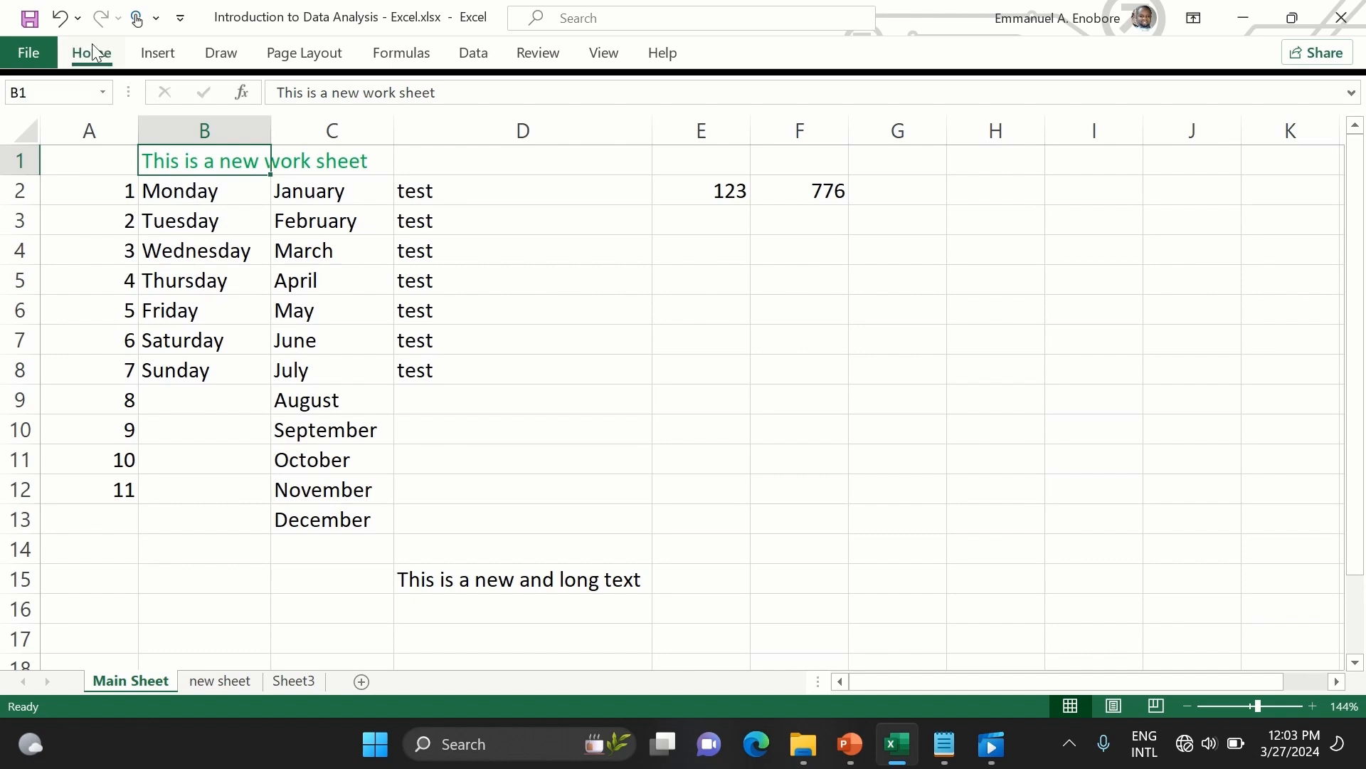
pyautogui.click(227, 397)
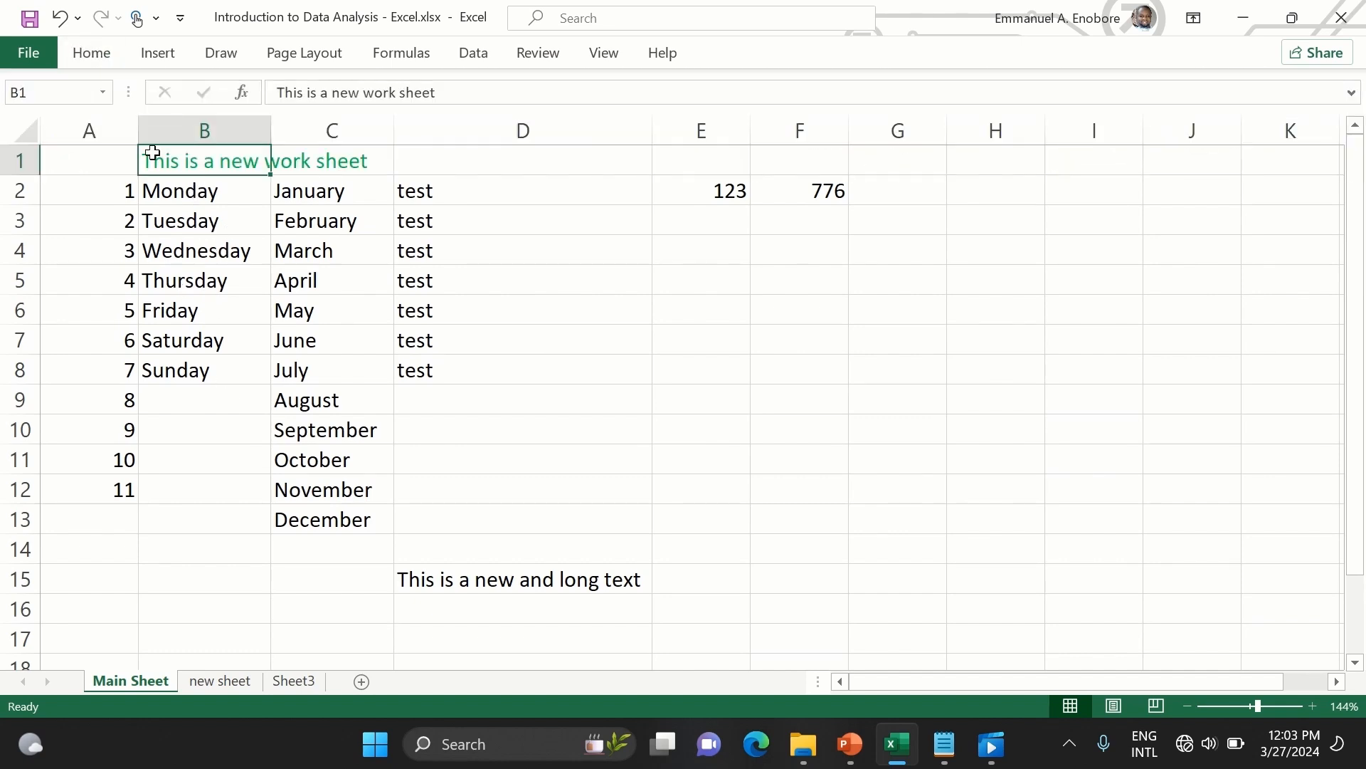
pyautogui.doubleClick(97, 60)
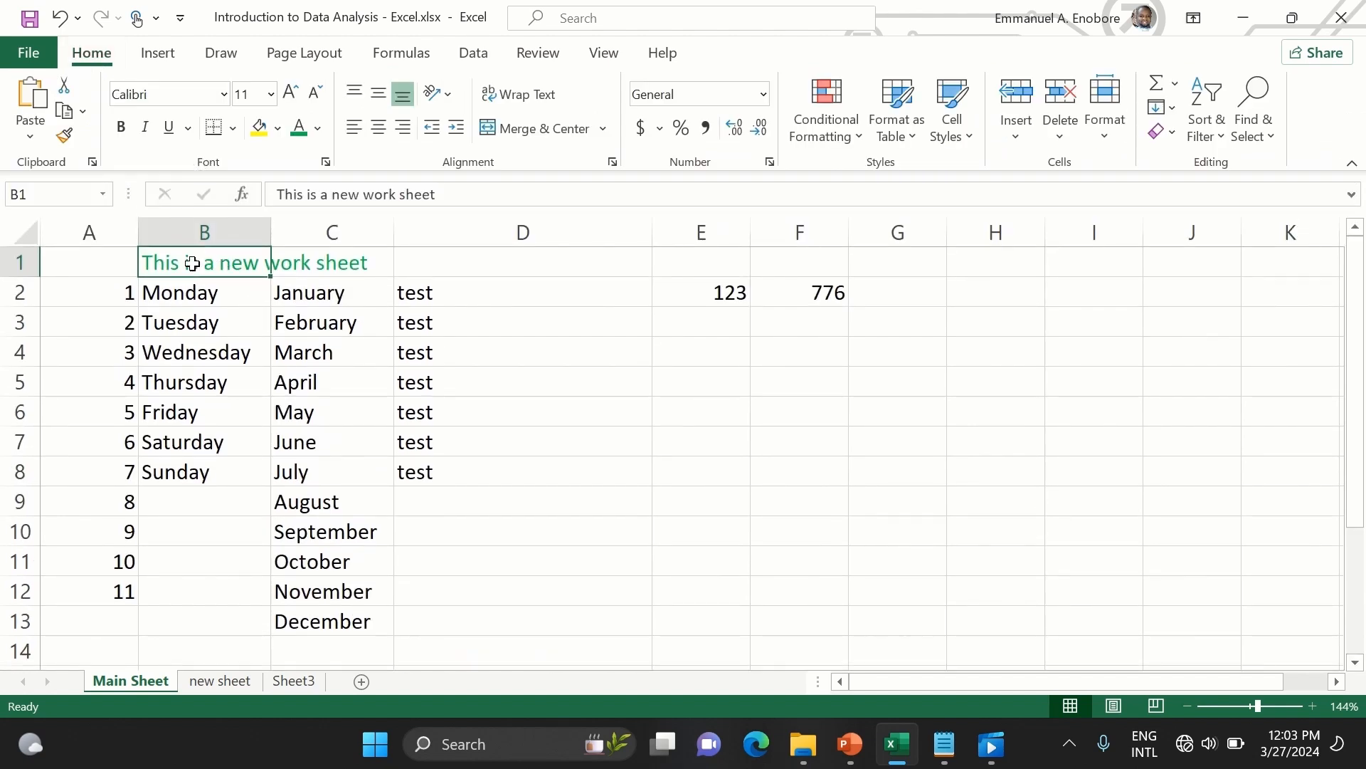
# - Set the text in cell B1 to a darker green theme colour and font size 28
pyautogui.click(318, 129)
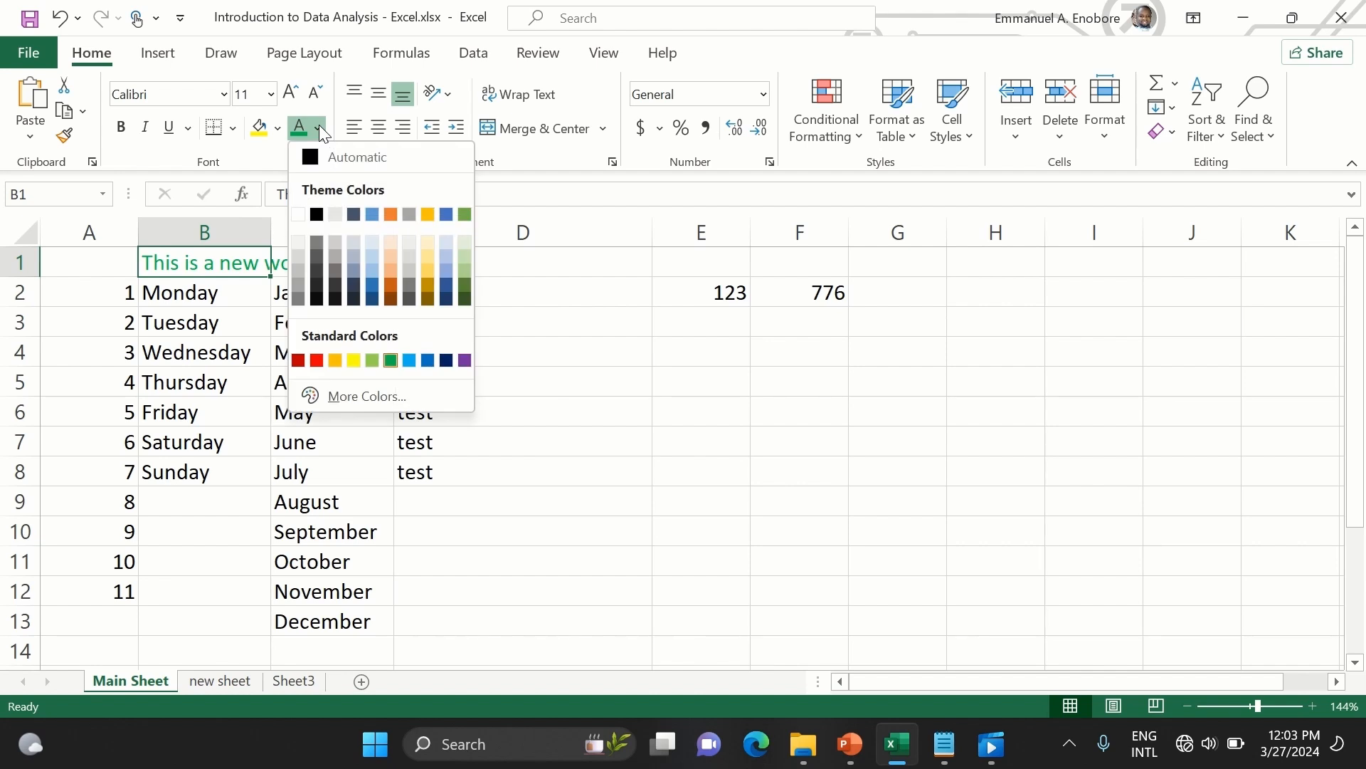
pyautogui.click(466, 285)
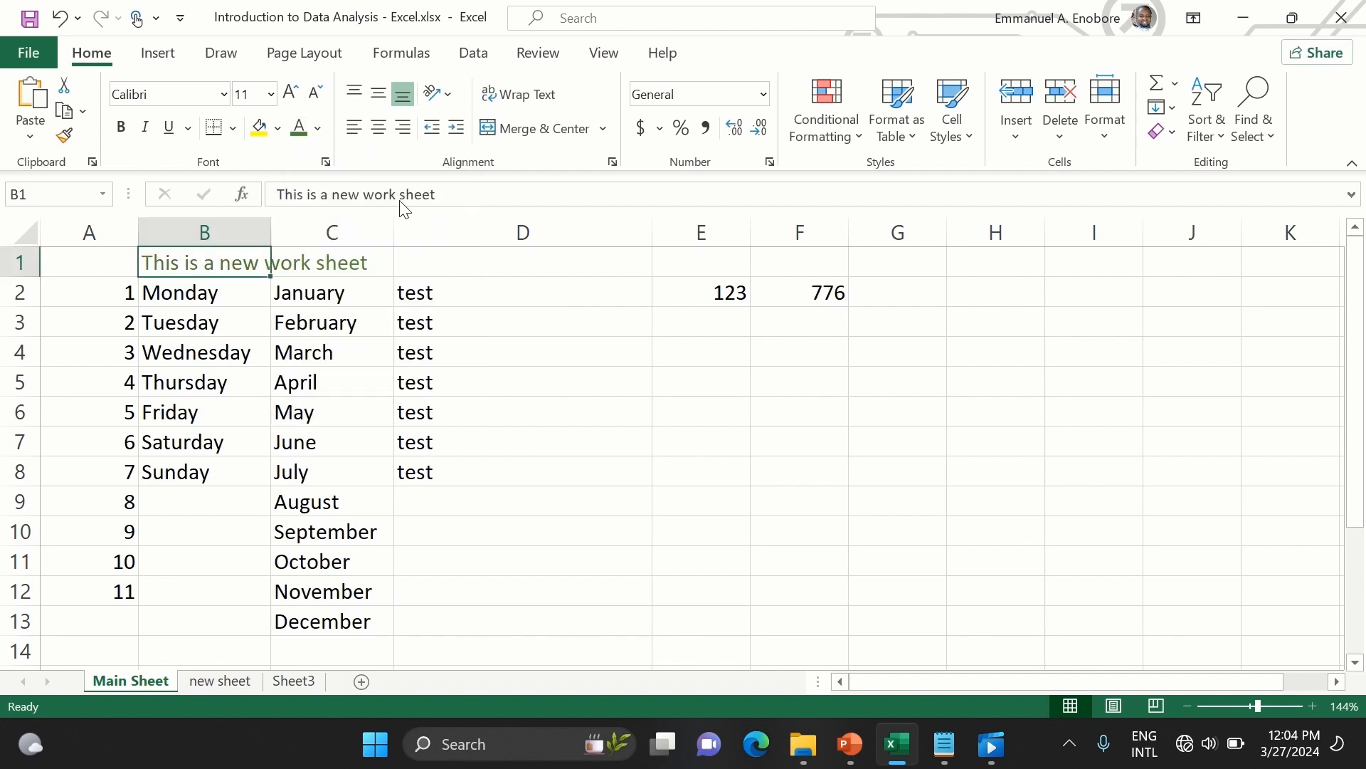
pyautogui.click(271, 94)
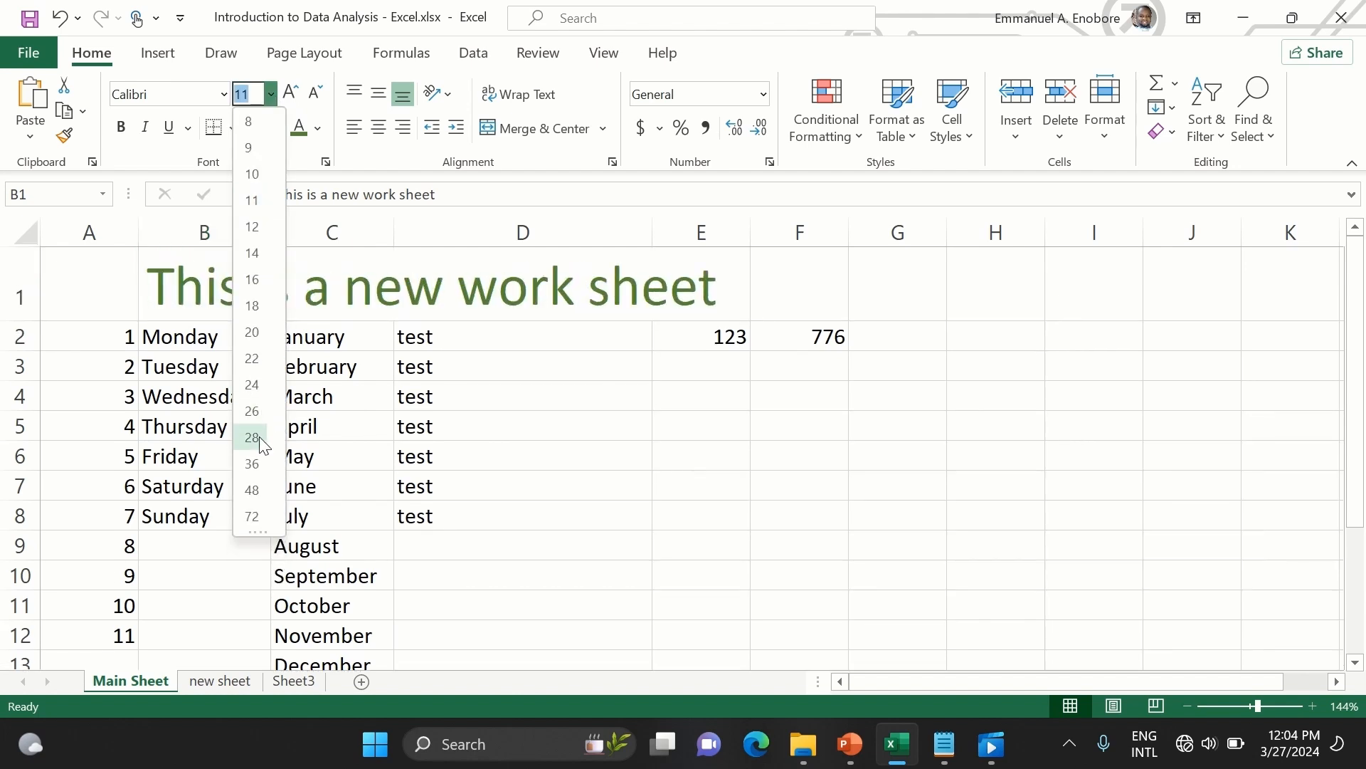
pyautogui.click(261, 440)
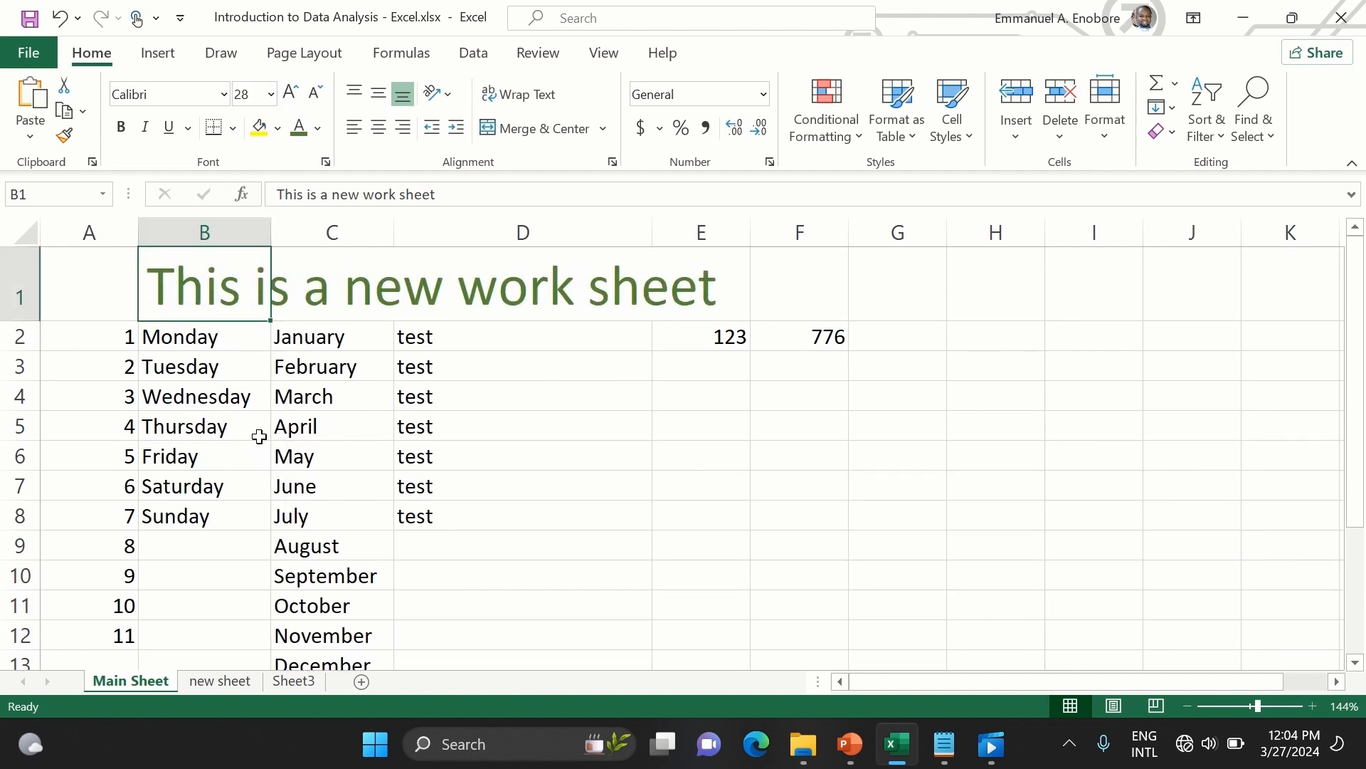
pyautogui.click(537, 491)
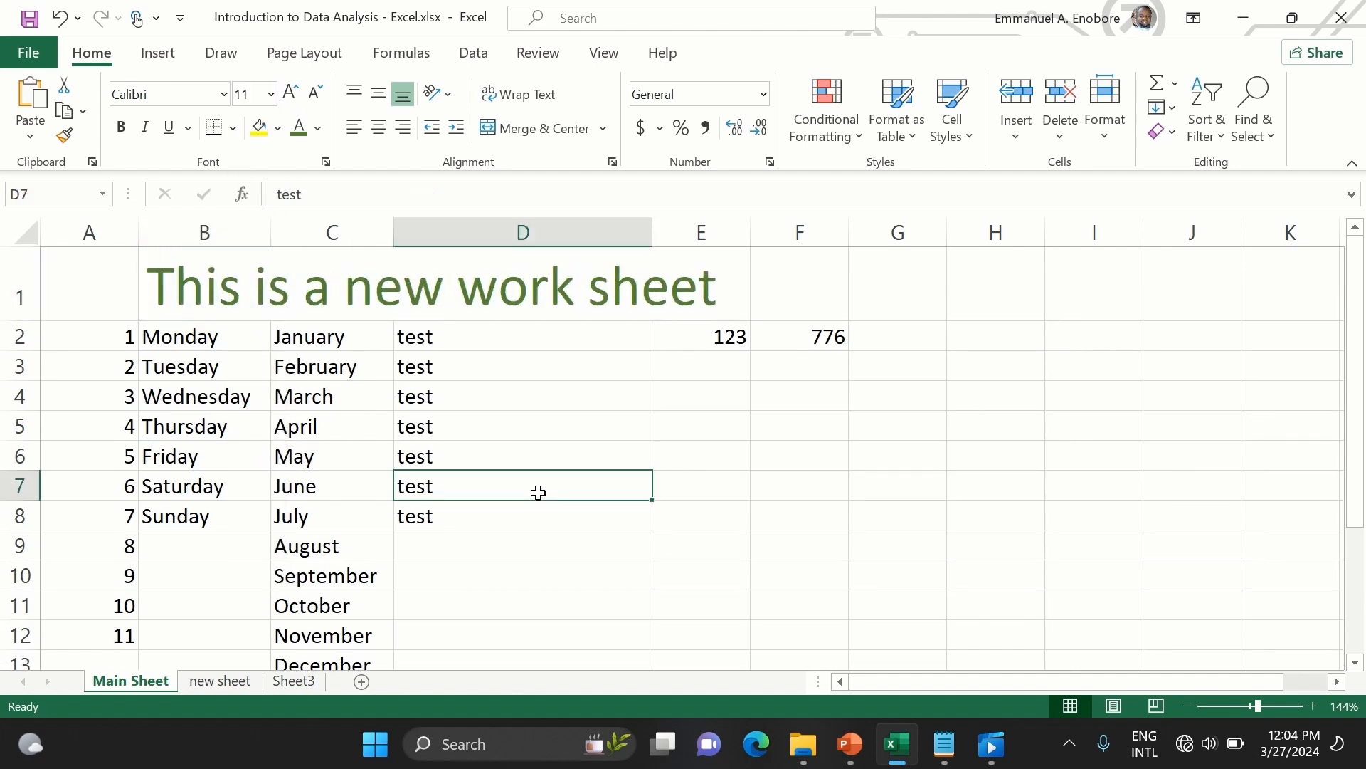
# - Merge cells A1 to F1 into one title cell using the Merge cells text control
pyautogui.click(601, 314)
pyautogui.click(346, 287)
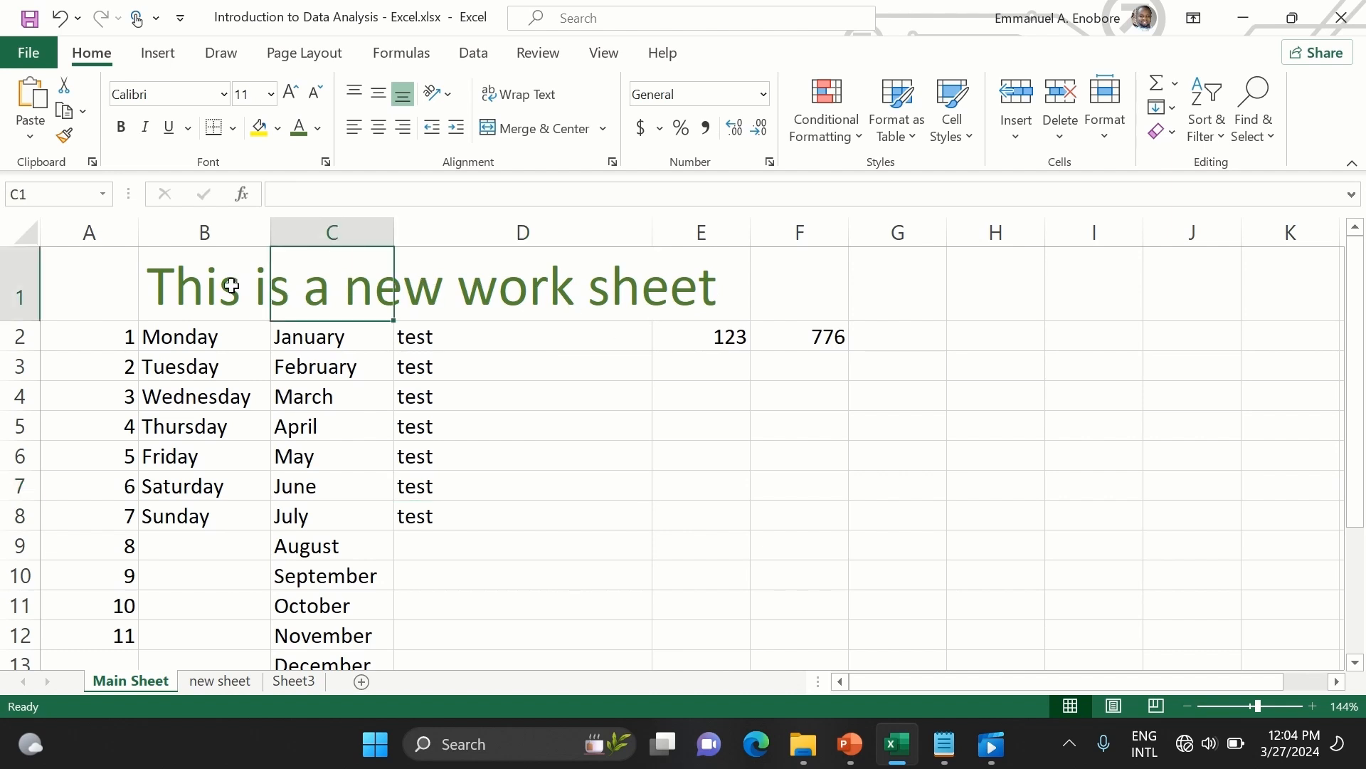
pyautogui.click(231, 286)
pyautogui.click(475, 291)
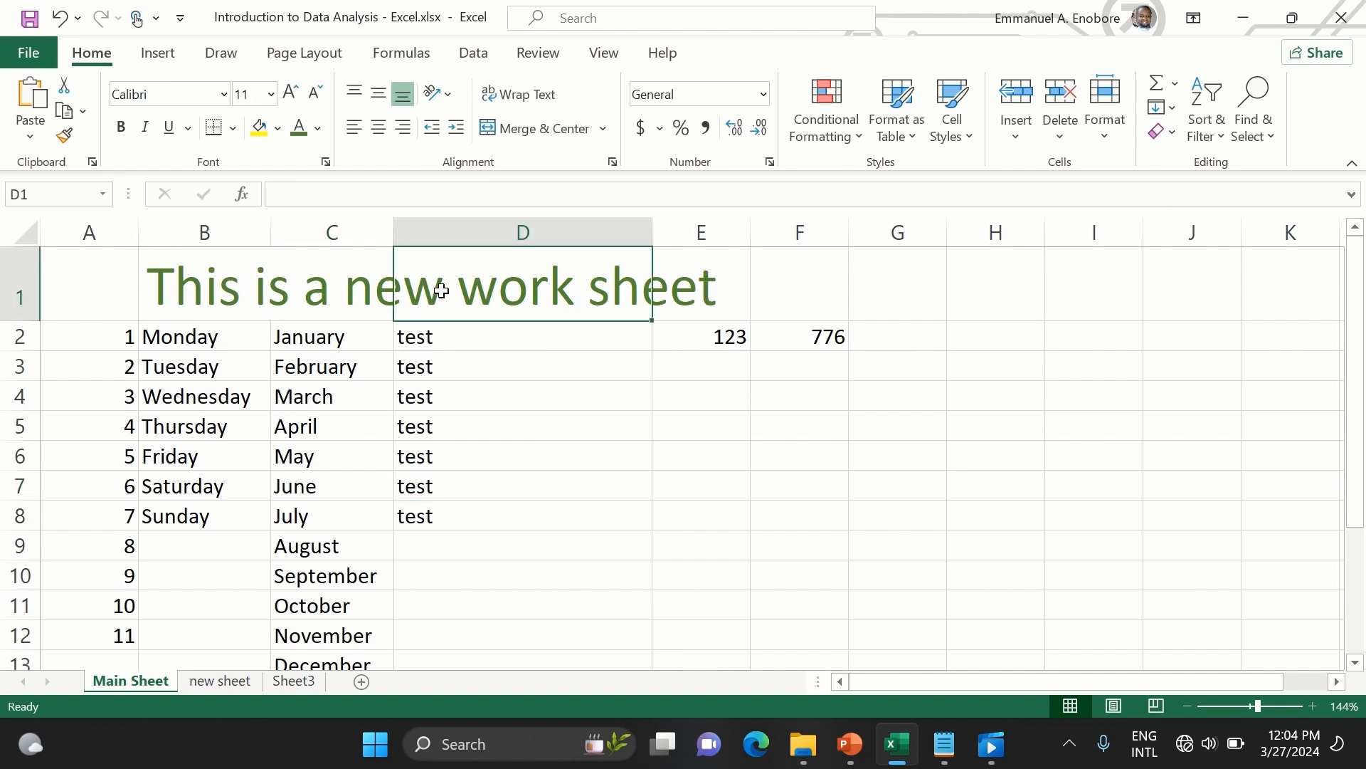
pyautogui.click(117, 274)
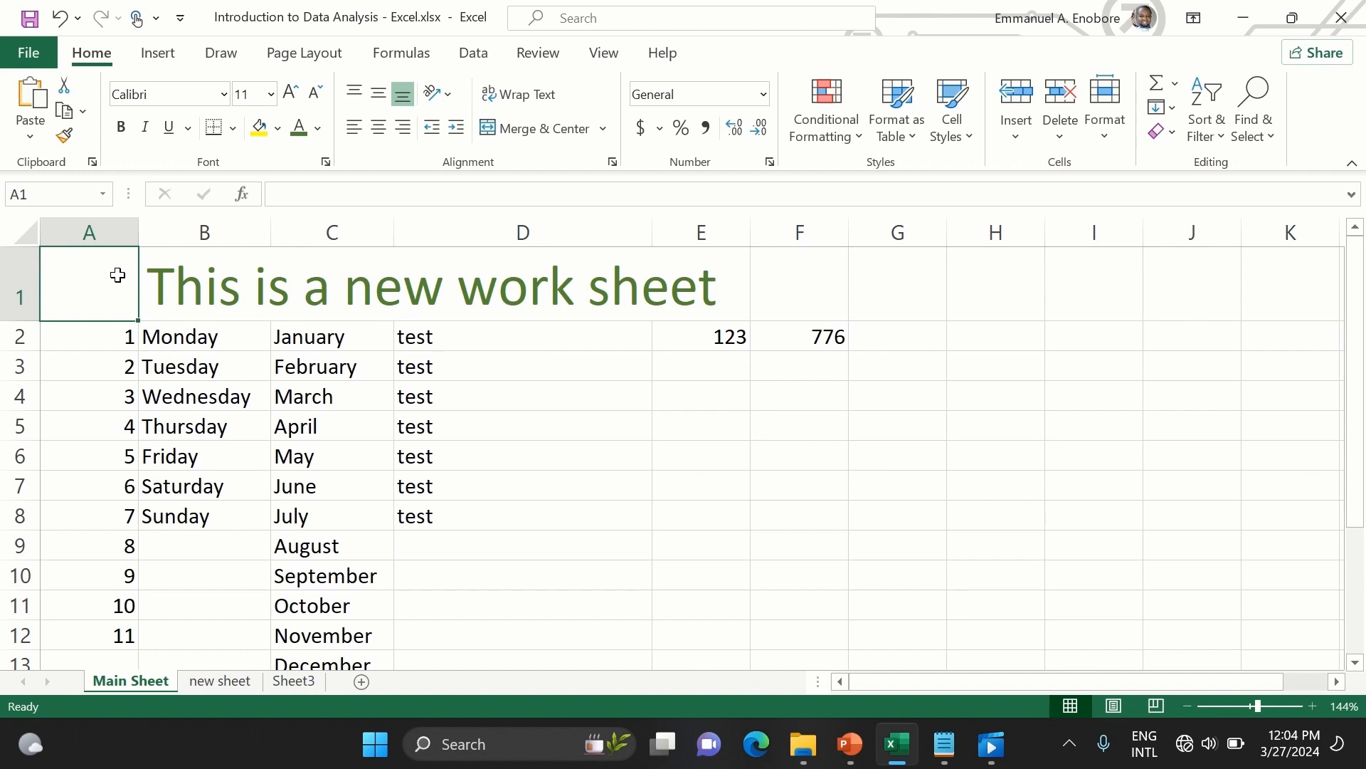
pyautogui.hotkey('shift', 'Right')
pyautogui.hotkey('shift', 'Right')
pyautogui.hotkey('shift', 'Right')
pyautogui.hotkey('shift', 'Right')
pyautogui.hotkey('shift', 'Right')
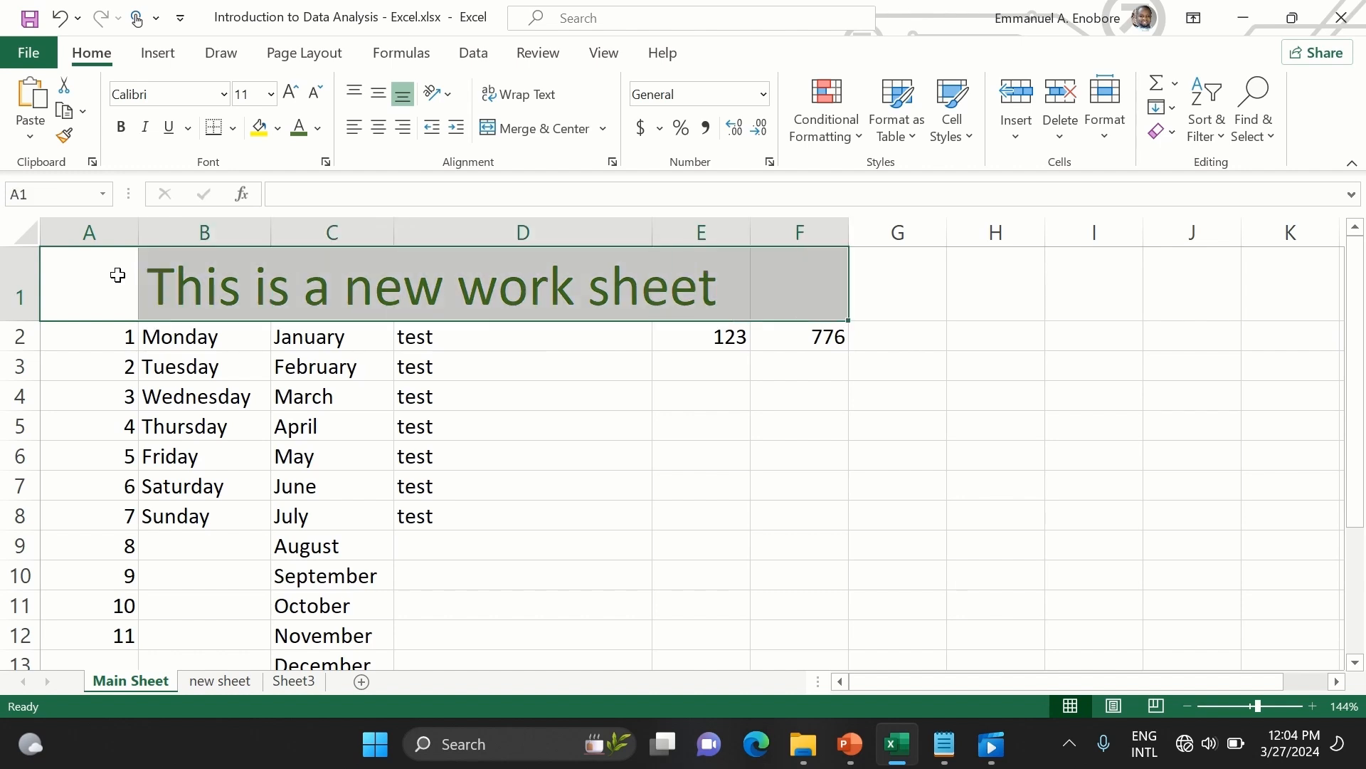
pyautogui.rightClick(261, 285)
pyautogui.click(361, 606)
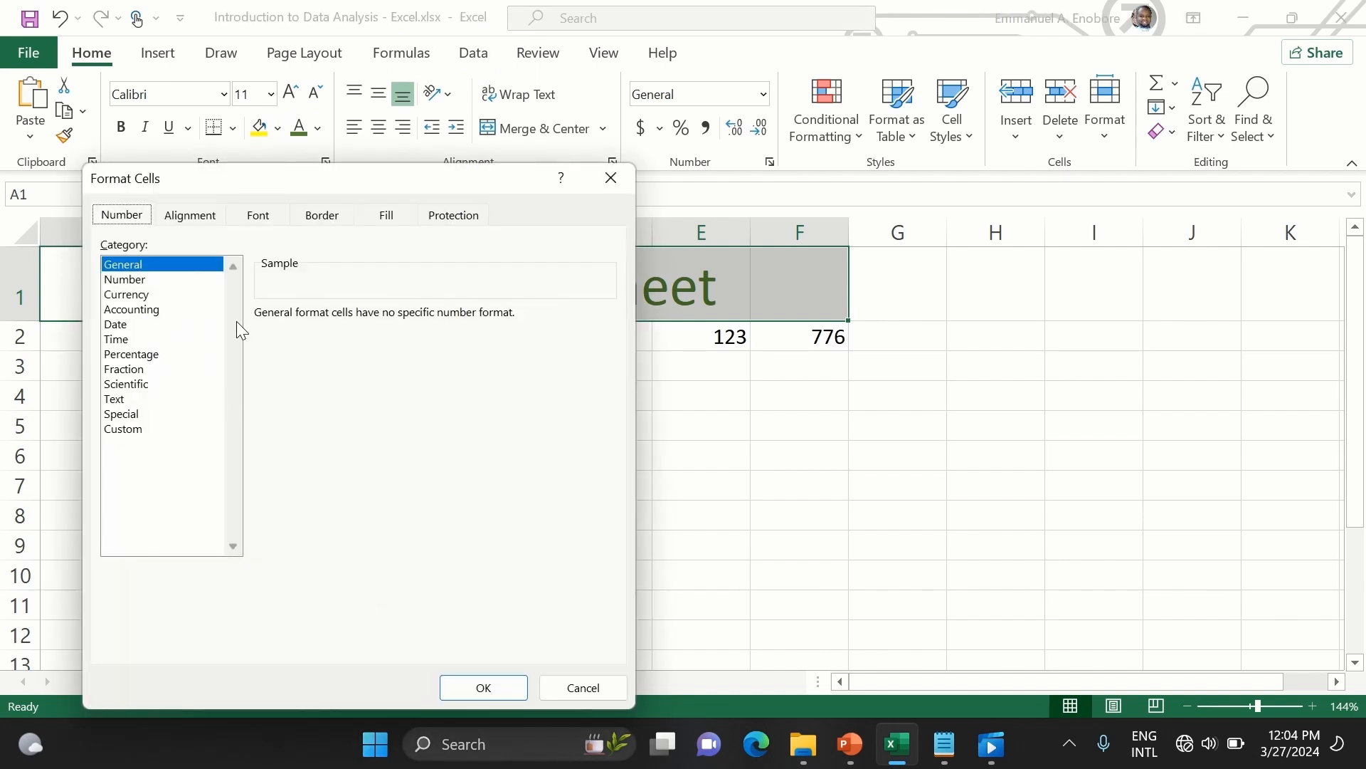
pyautogui.click(183, 224)
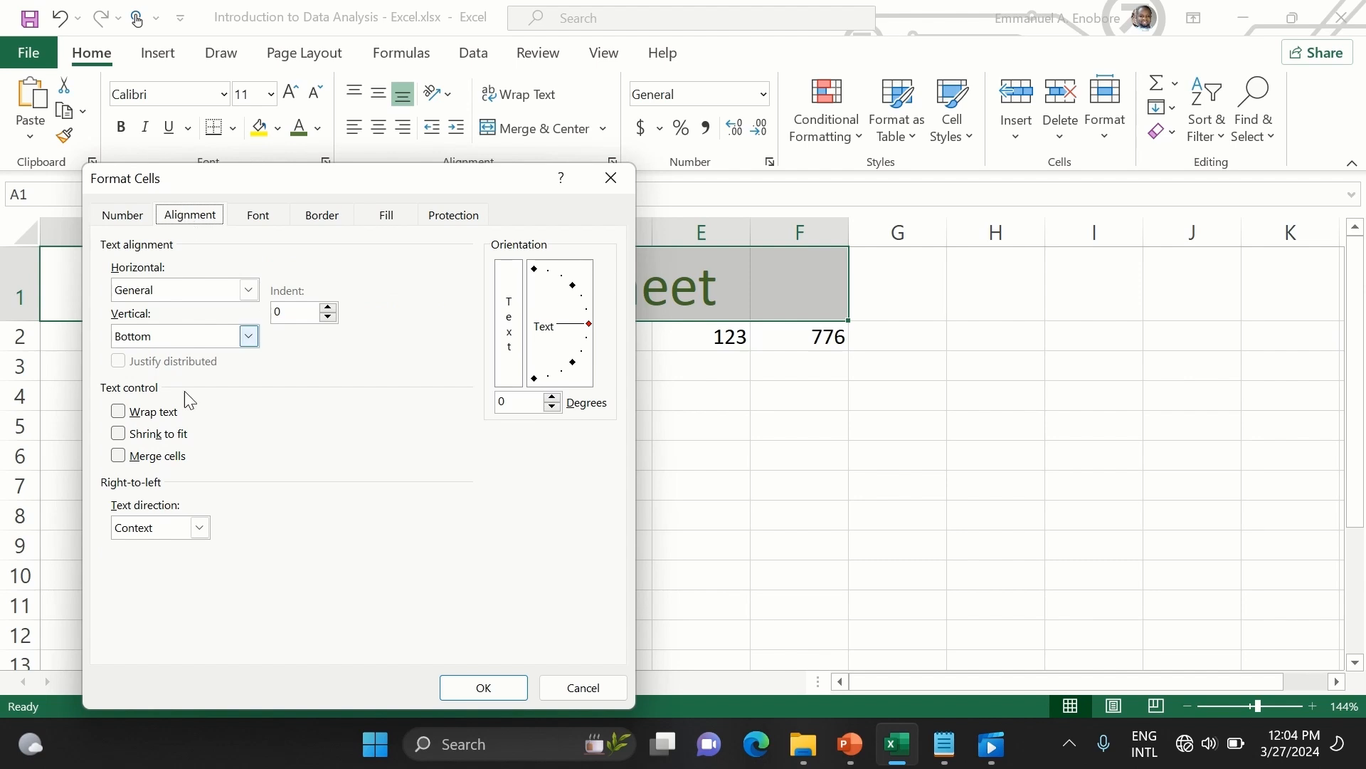
pyautogui.click(142, 470)
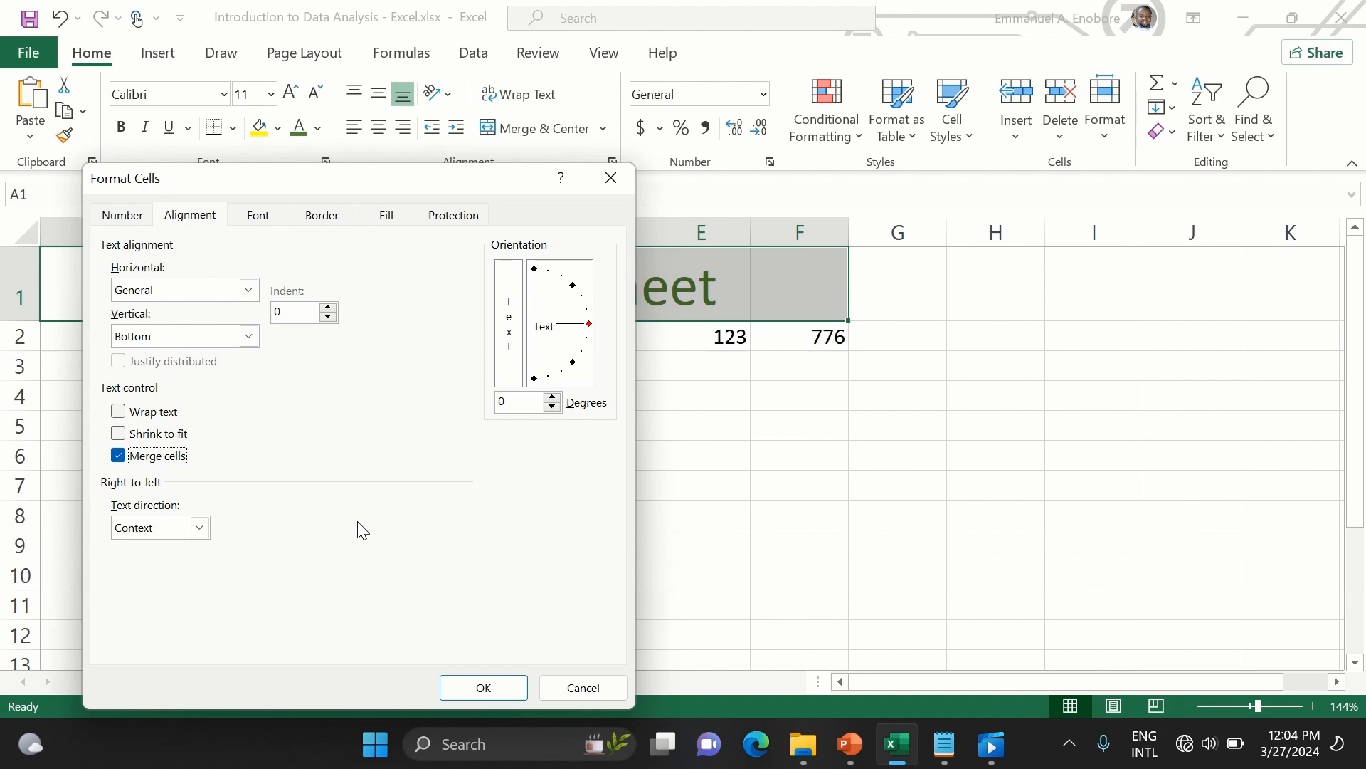
pyautogui.click(468, 684)
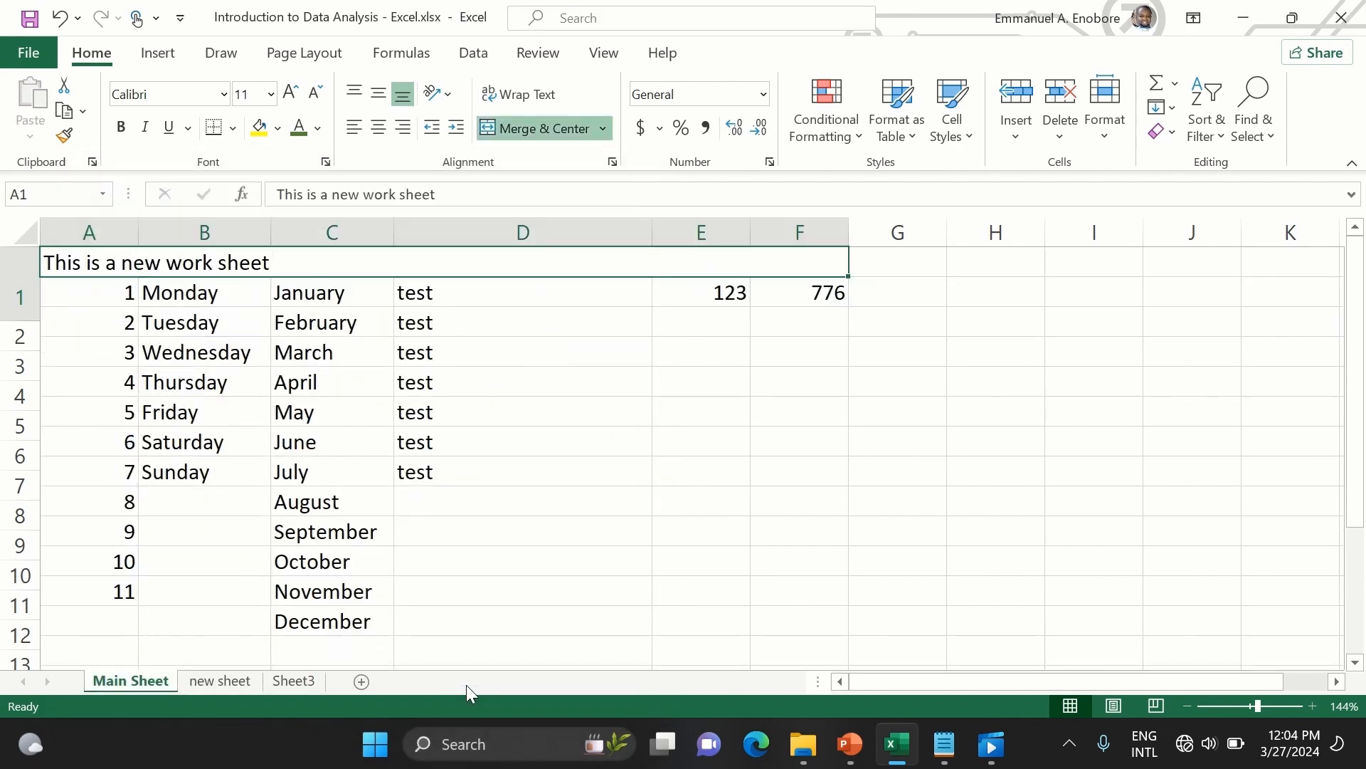
pyautogui.click(519, 431)
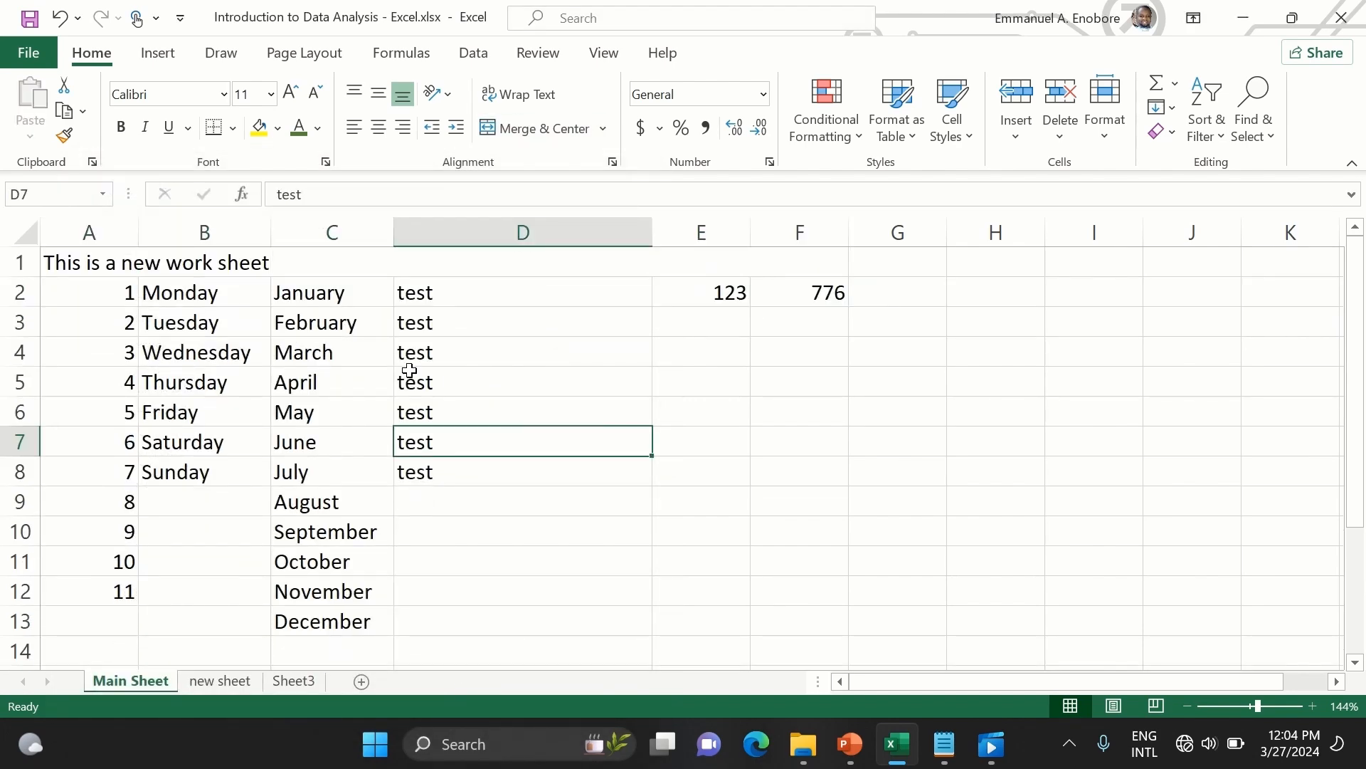
# - Centre the title horizontally in the merged cell and set its font size to 28
pyautogui.click(296, 262)
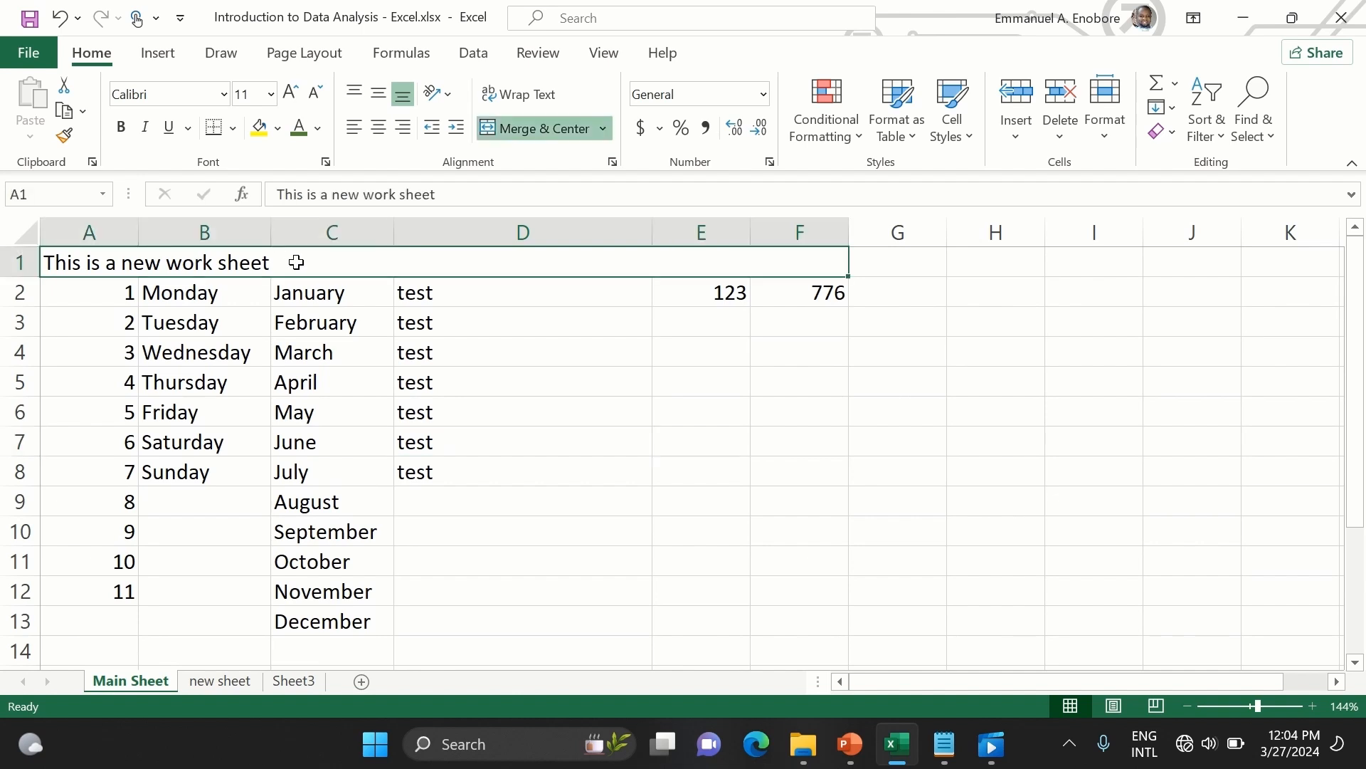
pyautogui.click(377, 132)
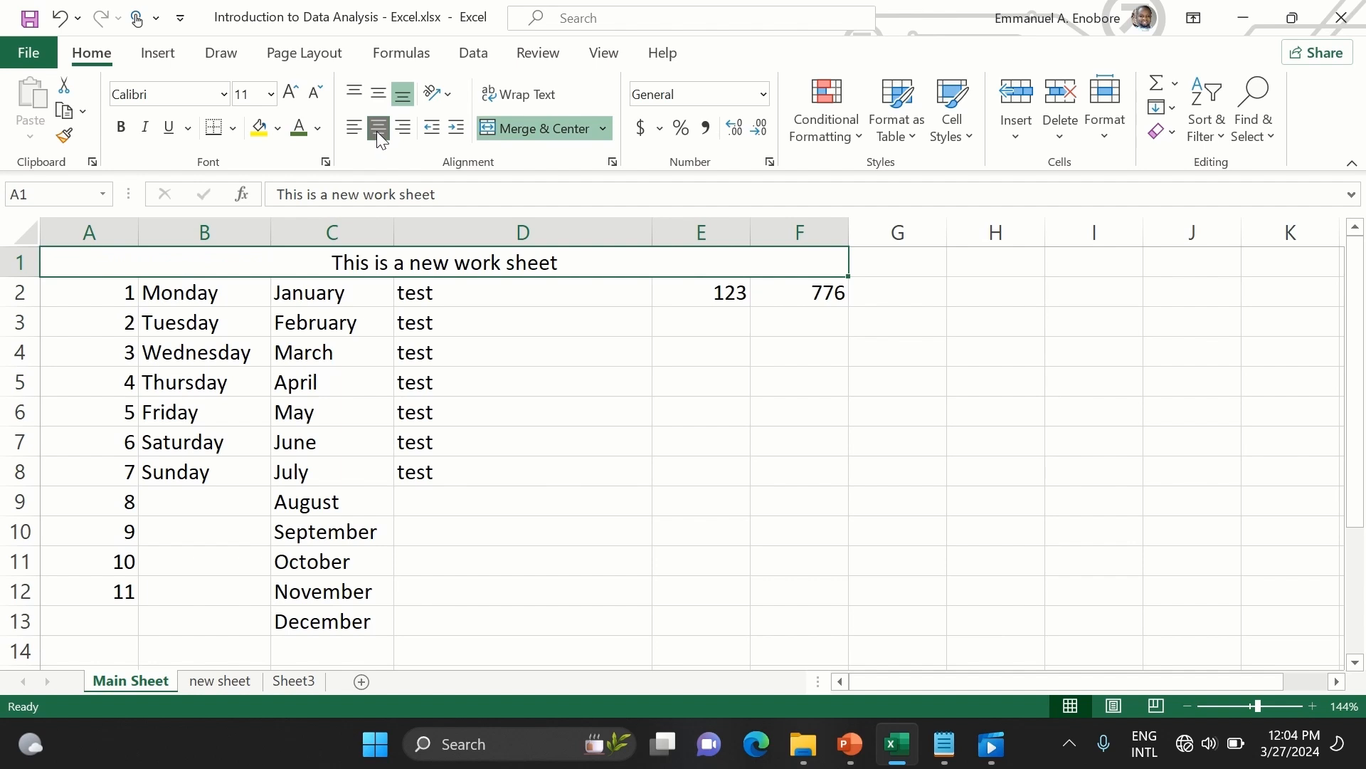
pyautogui.click(270, 95)
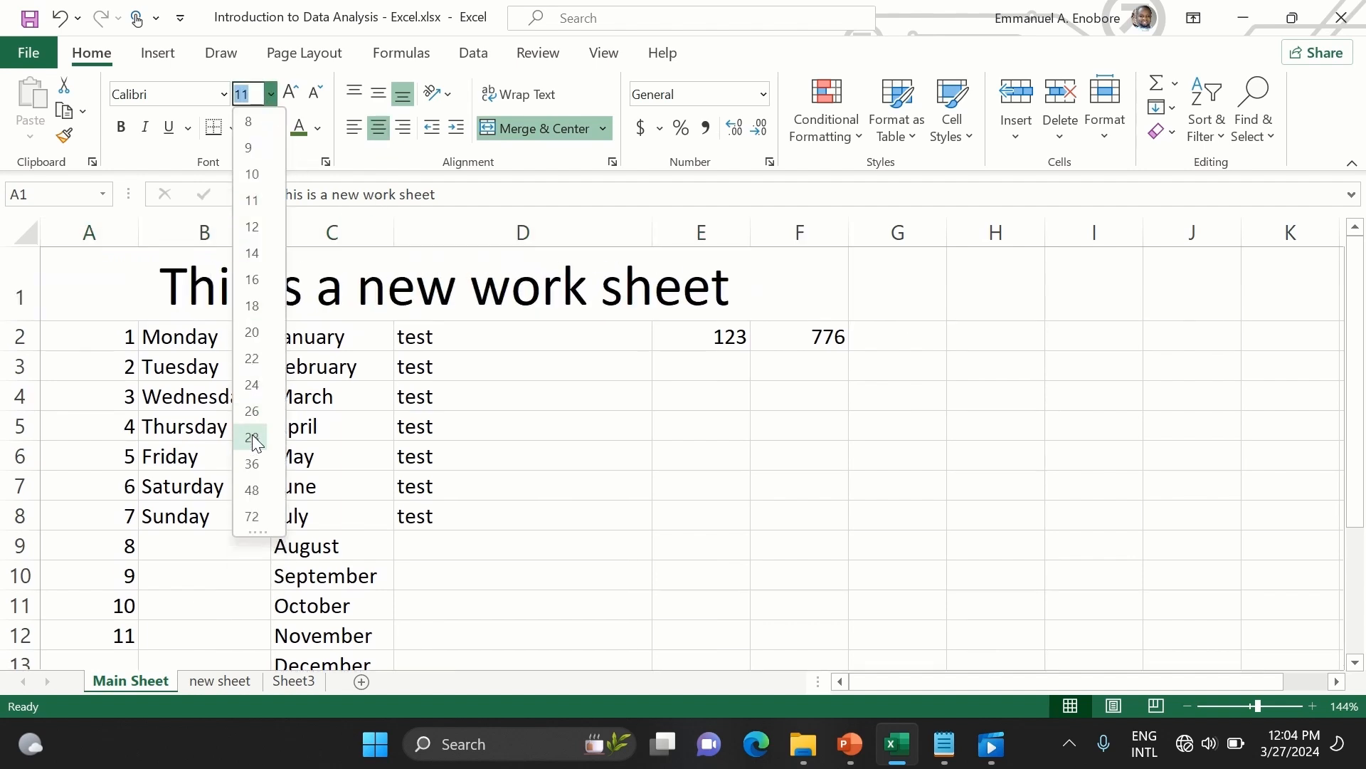
pyautogui.click(253, 437)
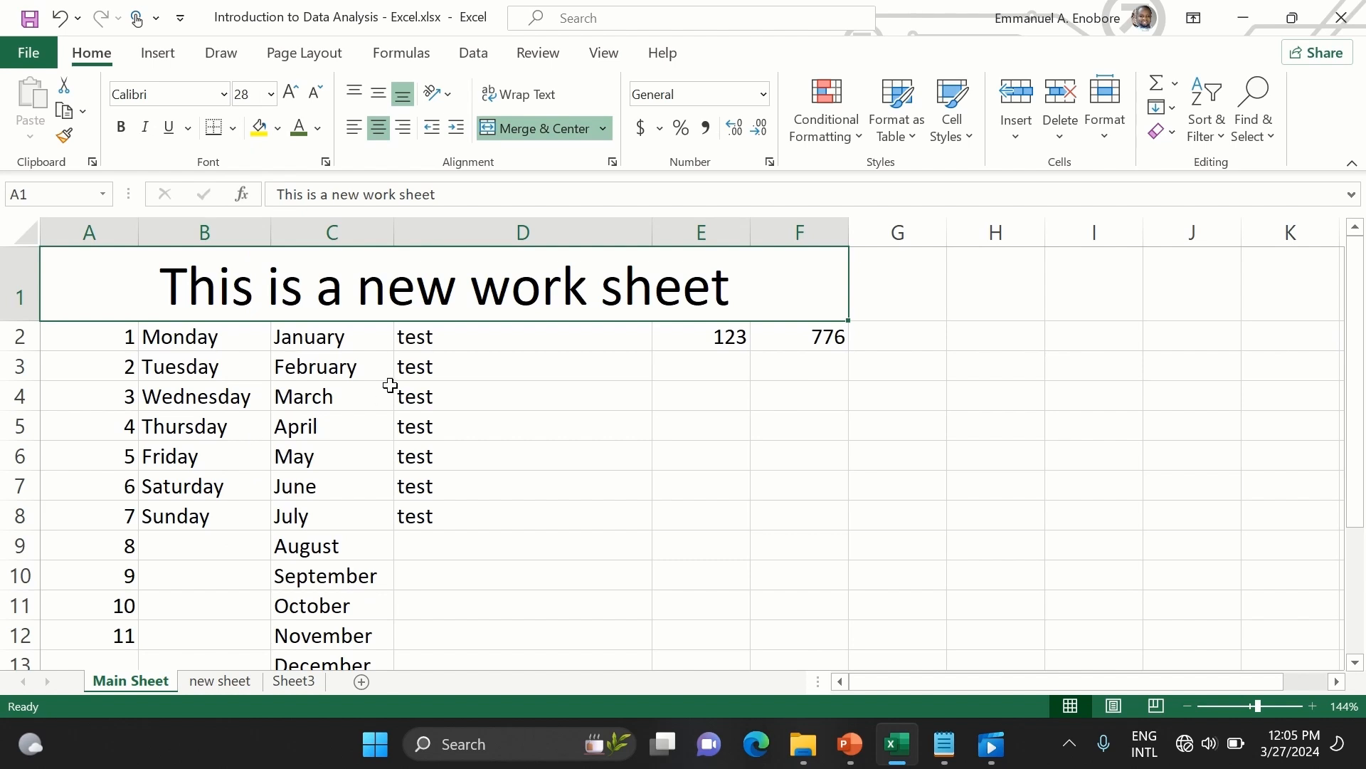
pyautogui.click(556, 438)
pyautogui.scroll(-1, 556, 438)
pyautogui.scroll(1, 556, 438)
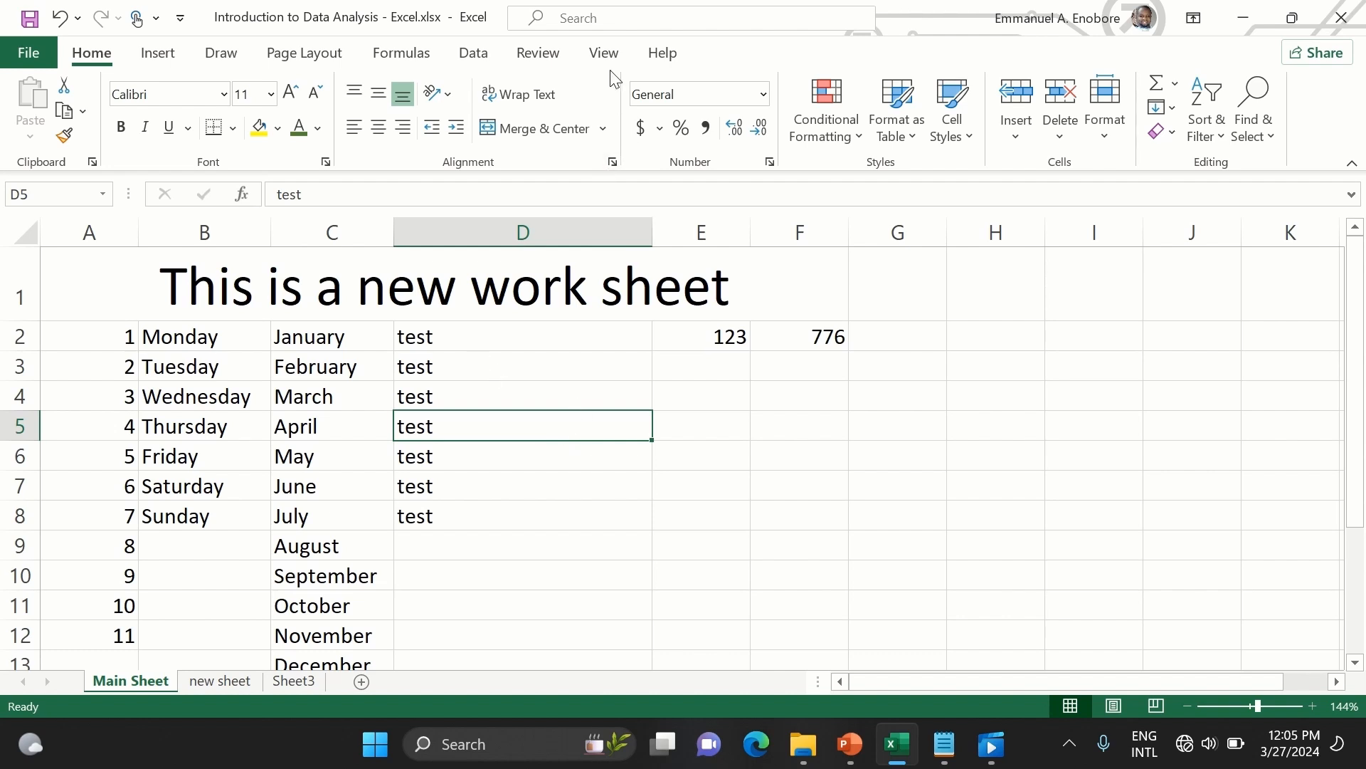
# - Hide the worksheet gridlines, look over the sheet without them, and show the gridlines again
pyautogui.click(775, 446)
pyautogui.click(957, 430)
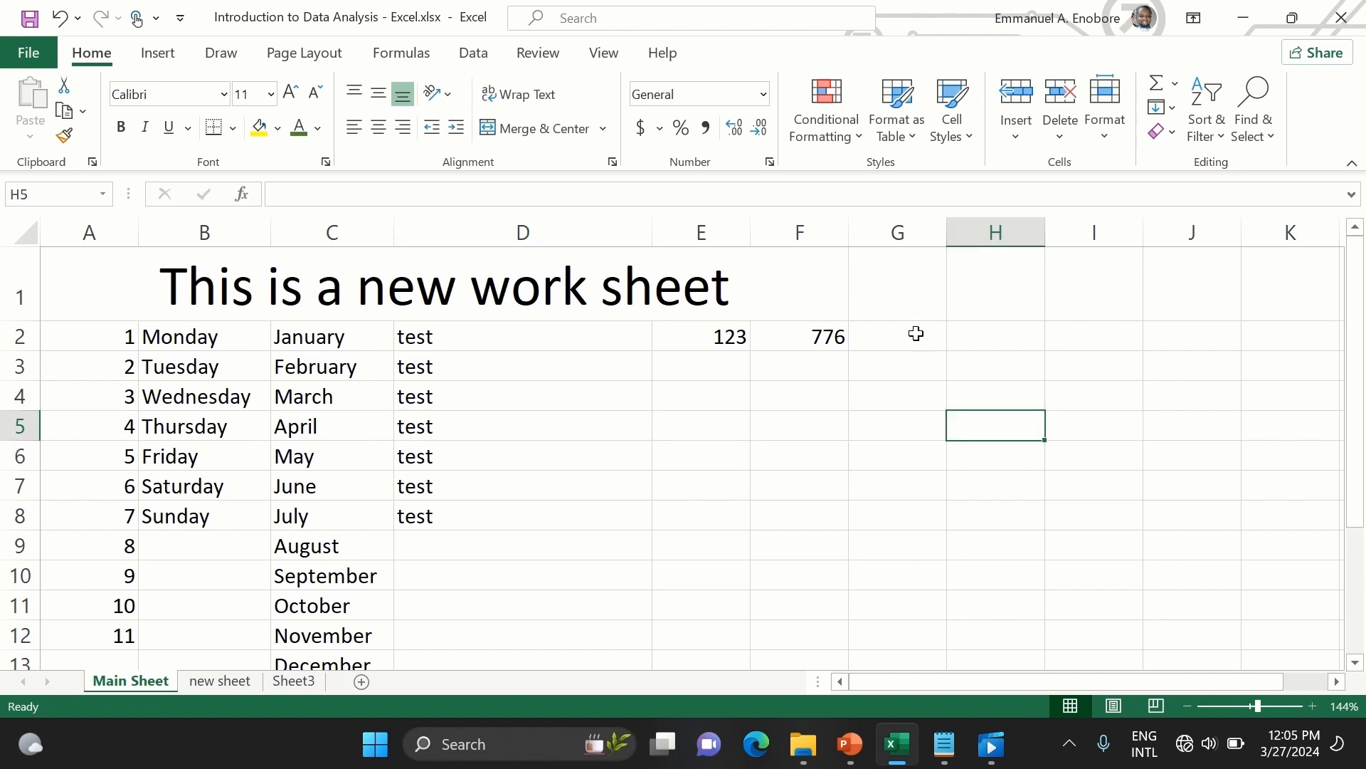
pyautogui.click(916, 334)
pyautogui.click(592, 431)
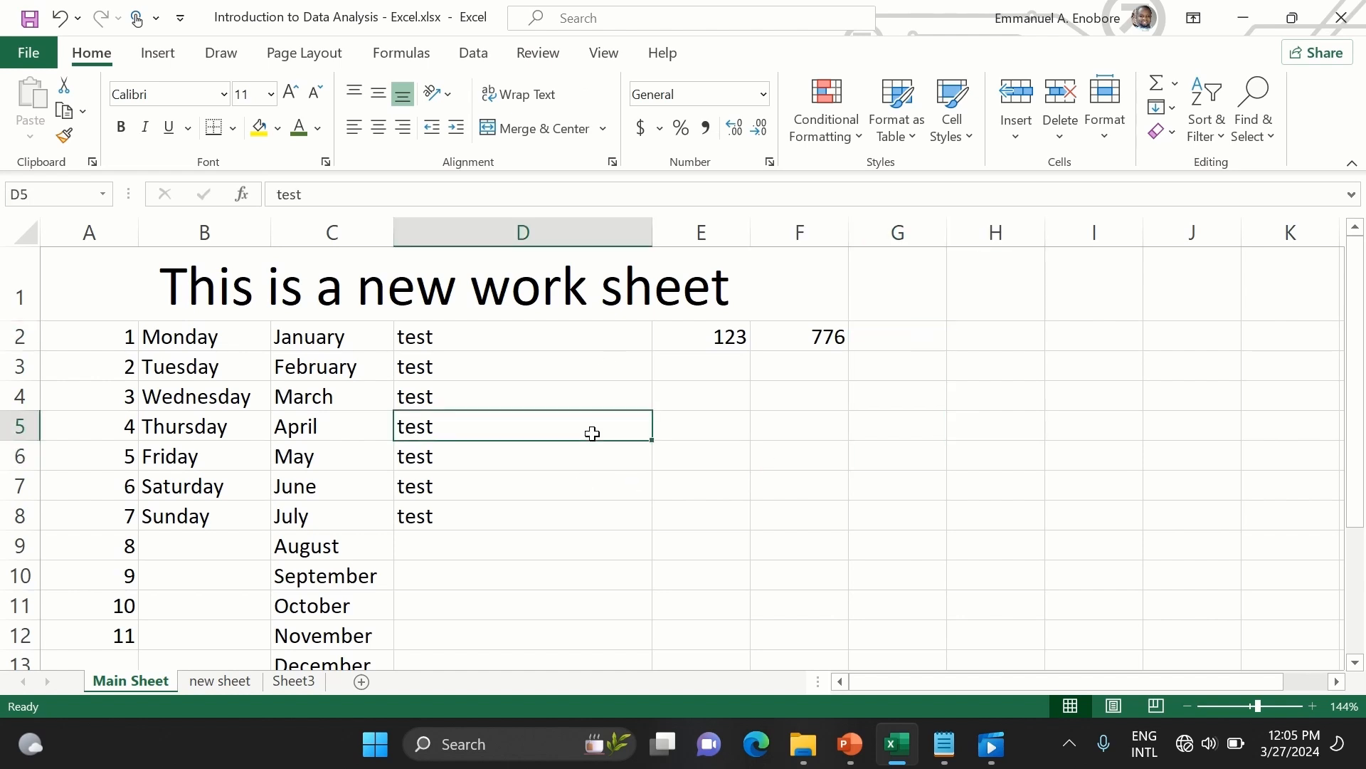
pyautogui.click(606, 54)
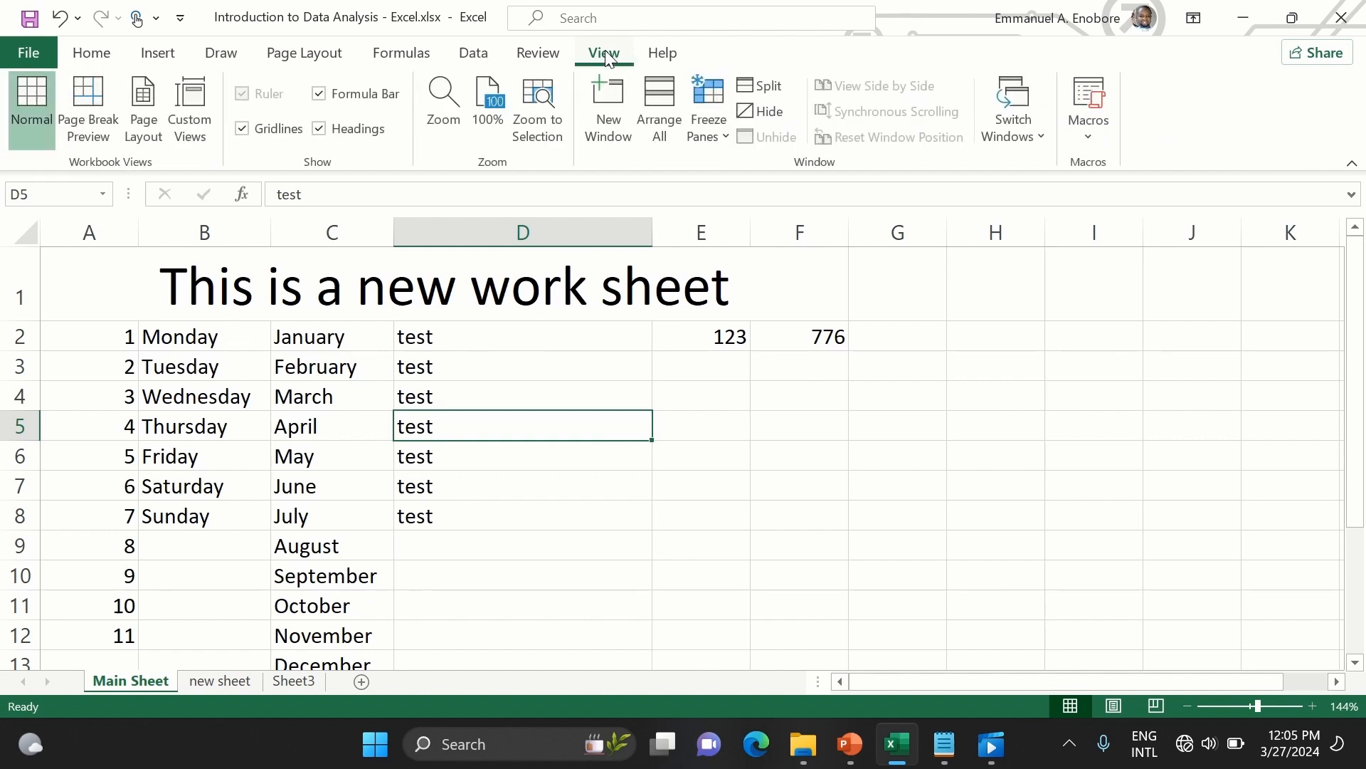
pyautogui.click(296, 129)
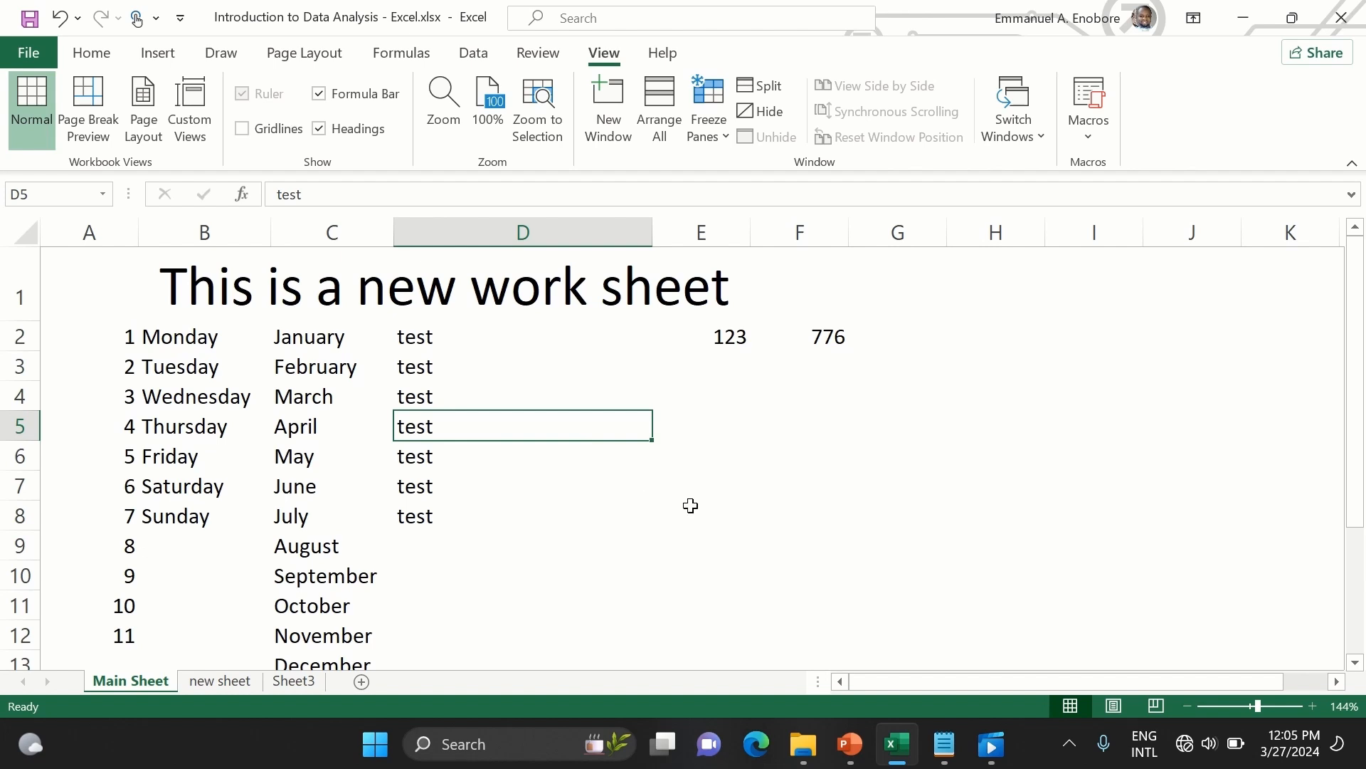
pyautogui.scroll(-1, 752, 478)
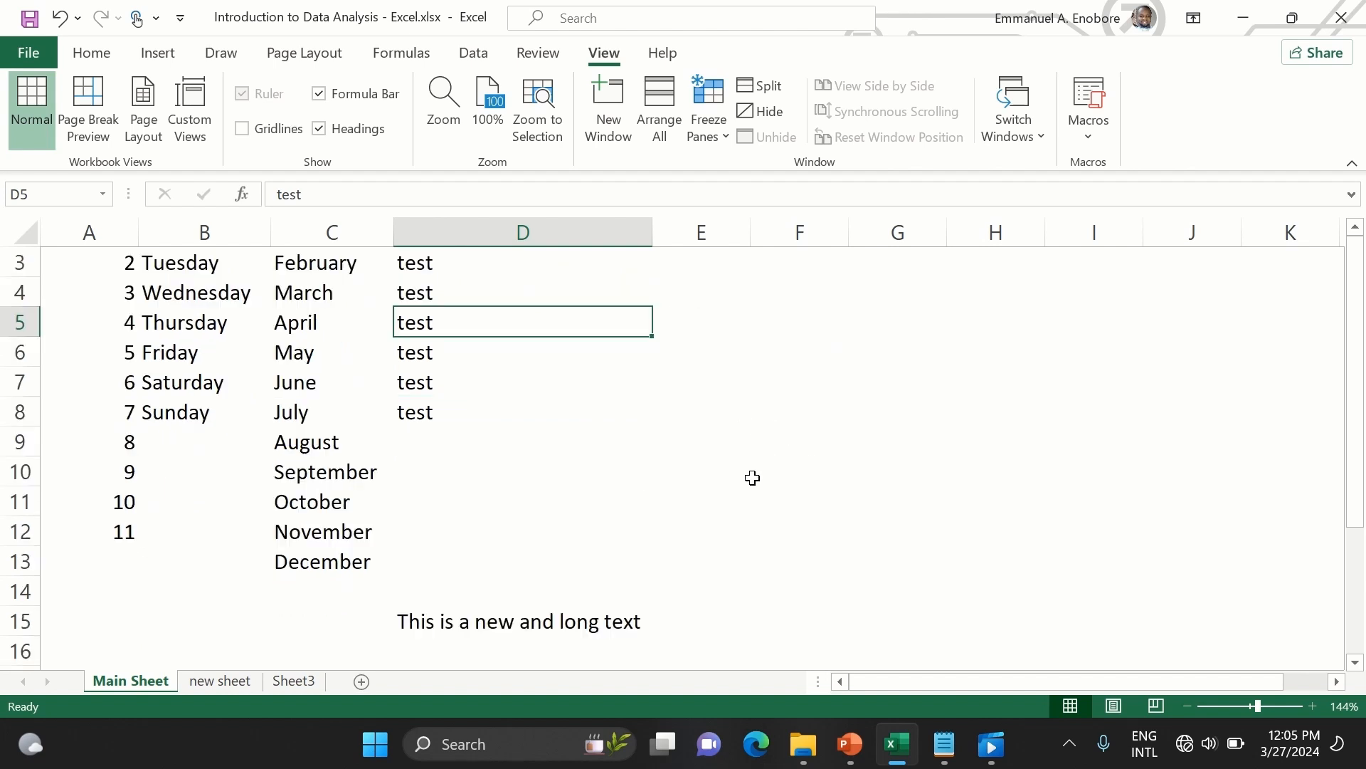
pyautogui.scroll(1, 566, 460)
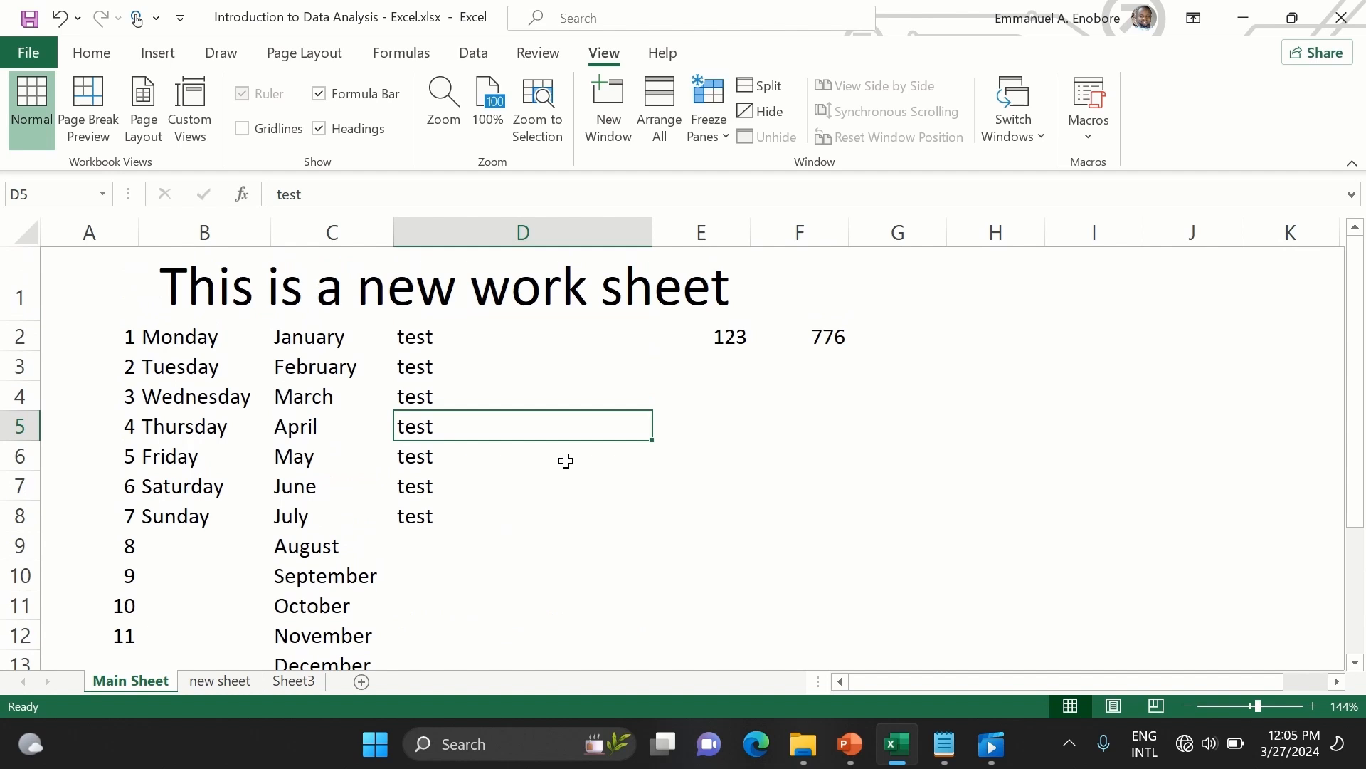
pyautogui.scroll(-1, 566, 460)
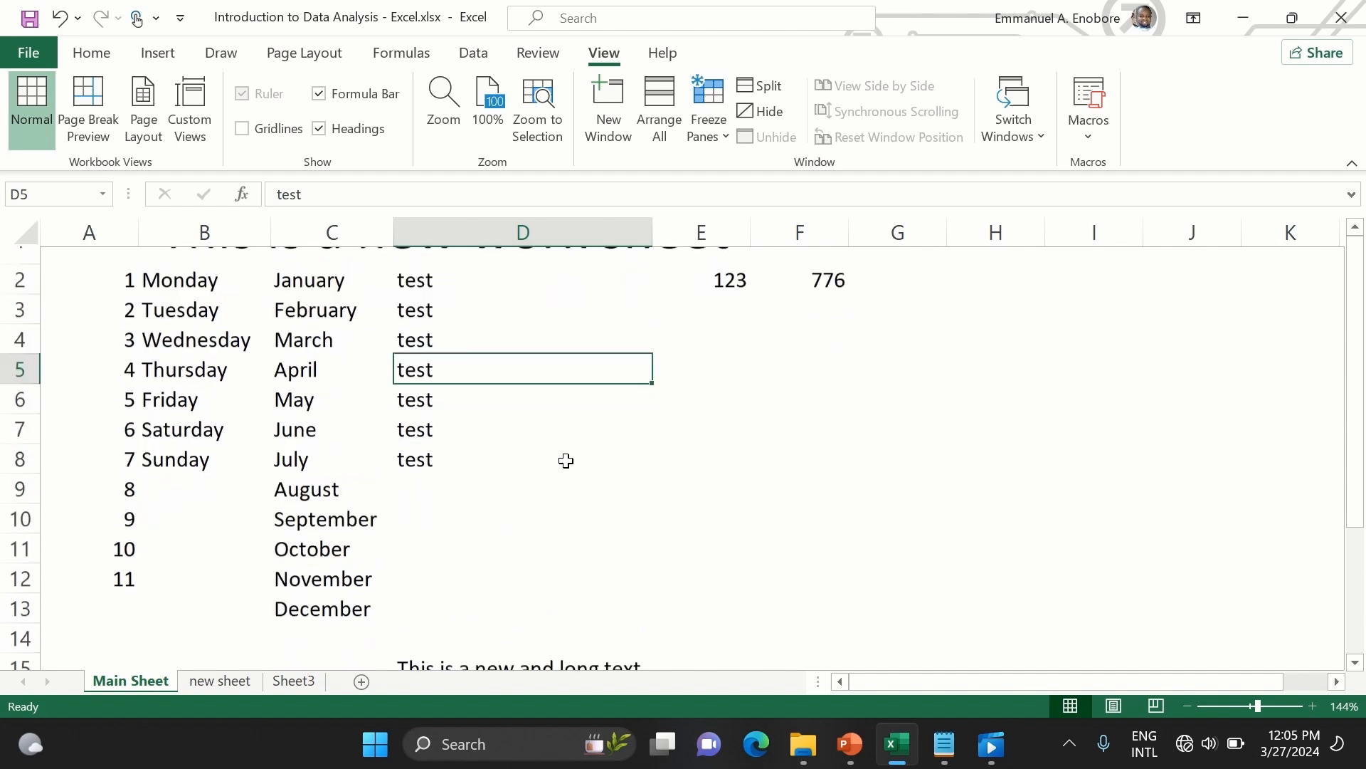
pyautogui.click(277, 130)
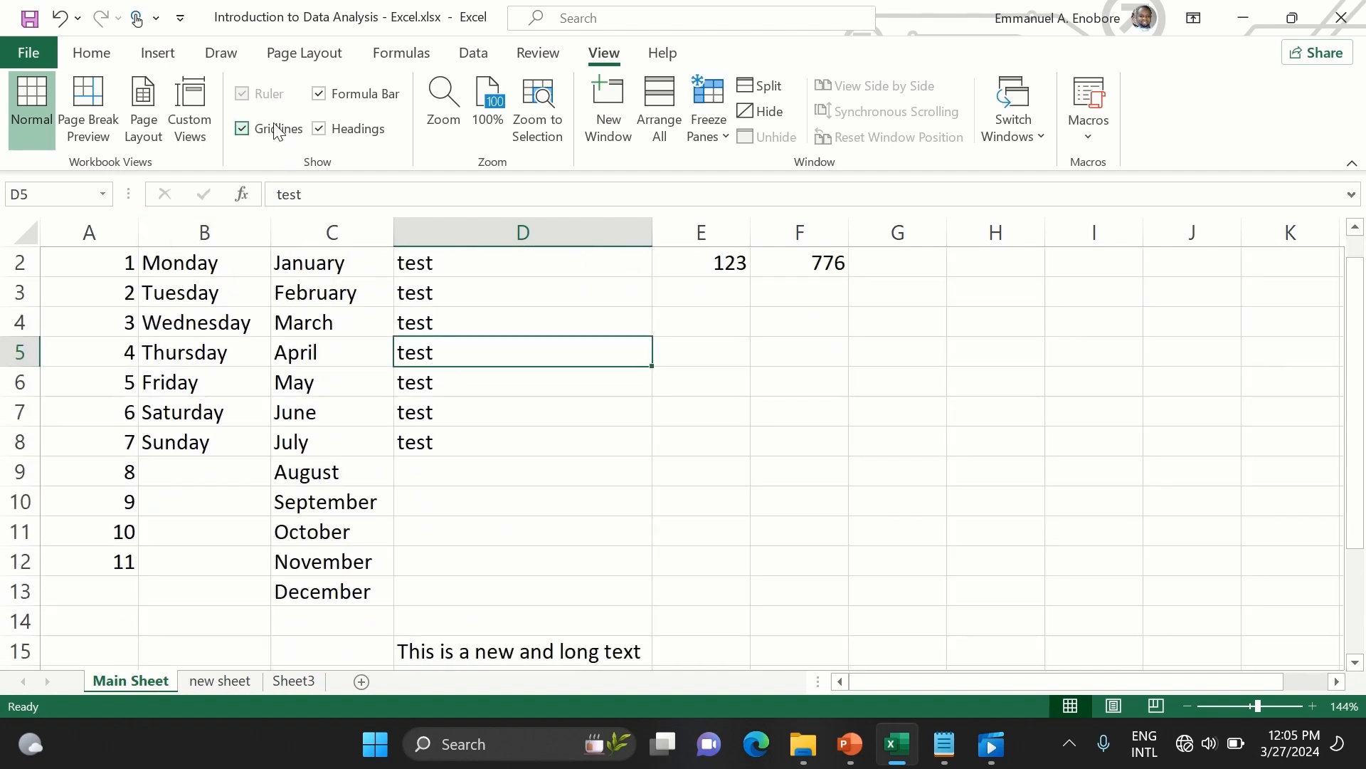
pyautogui.click(853, 465)
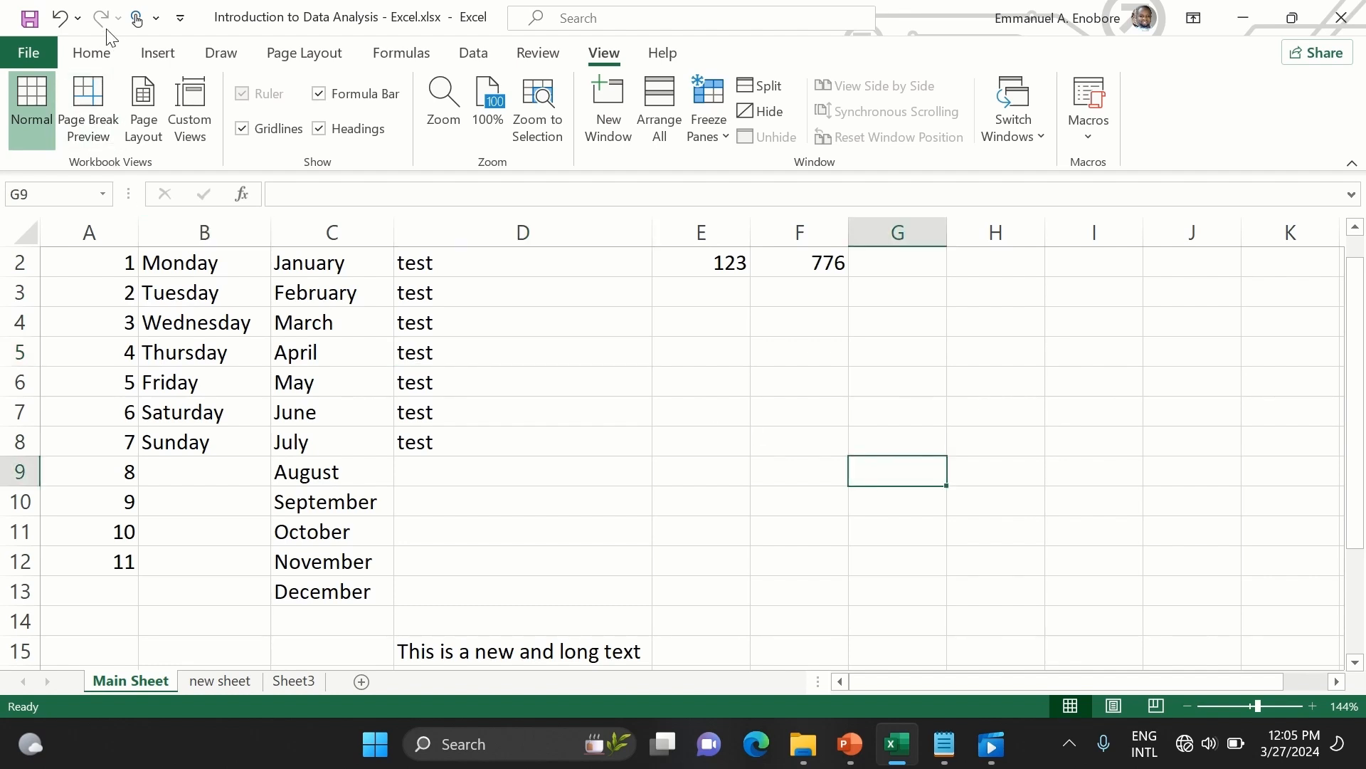
# - Fill the merged title cell in row 1 with the lightest green theme colour
pyautogui.click(92, 54)
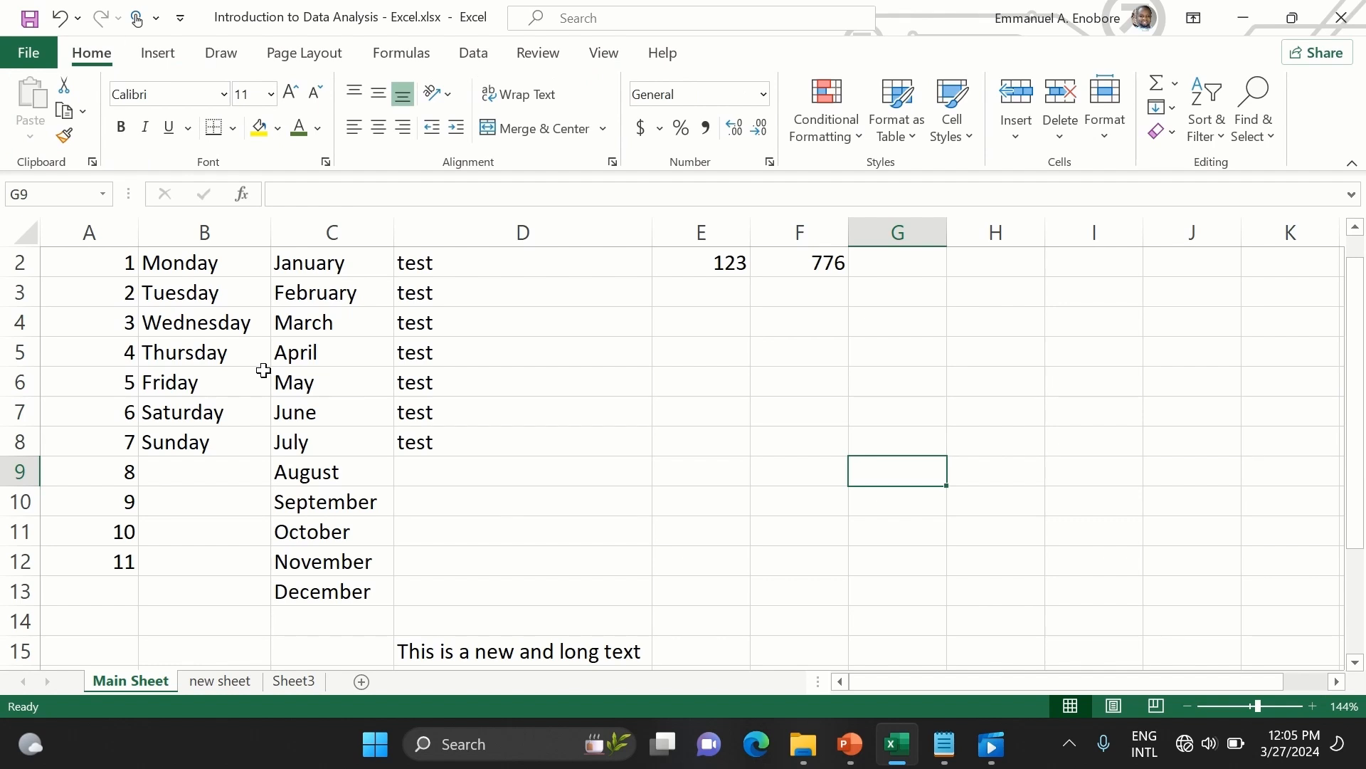
pyautogui.scroll(-2, 263, 368)
pyautogui.scroll(1, 264, 370)
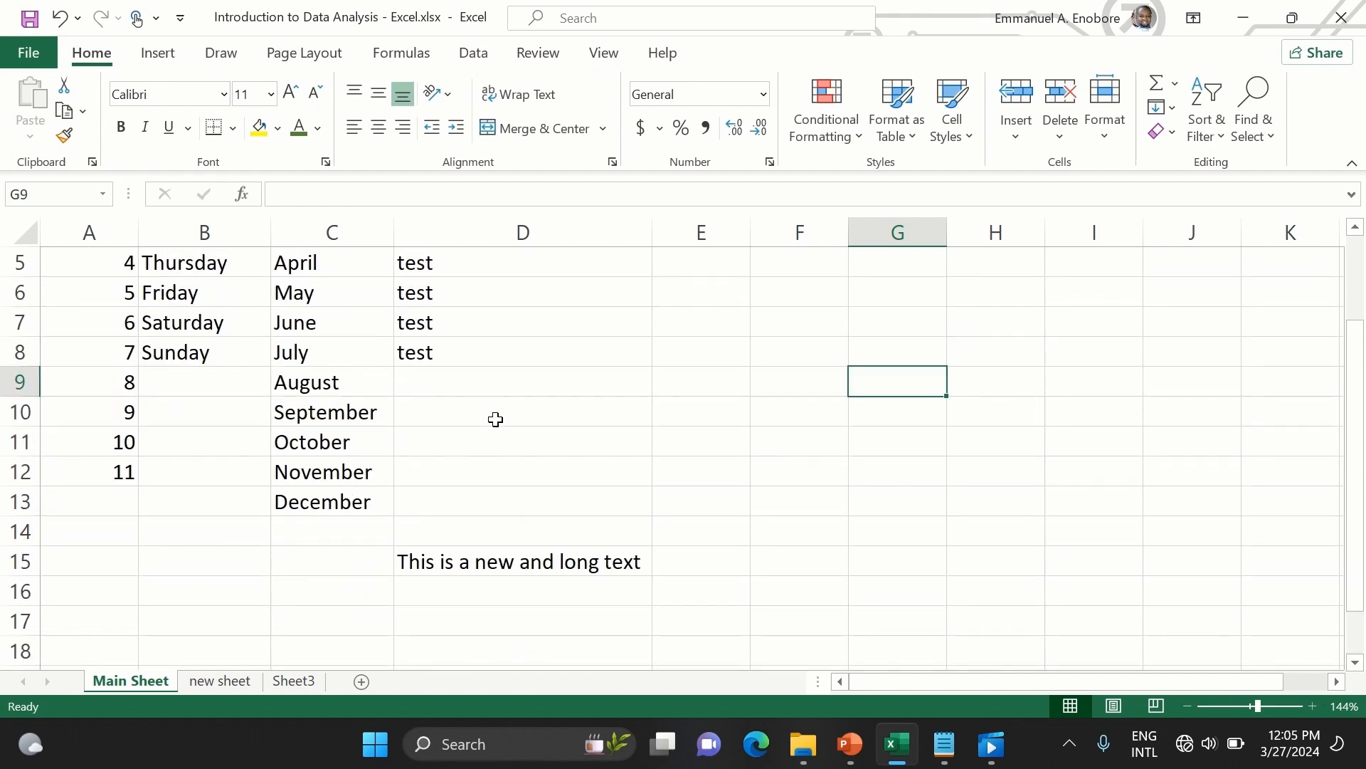
pyautogui.scroll(2, 400, 320)
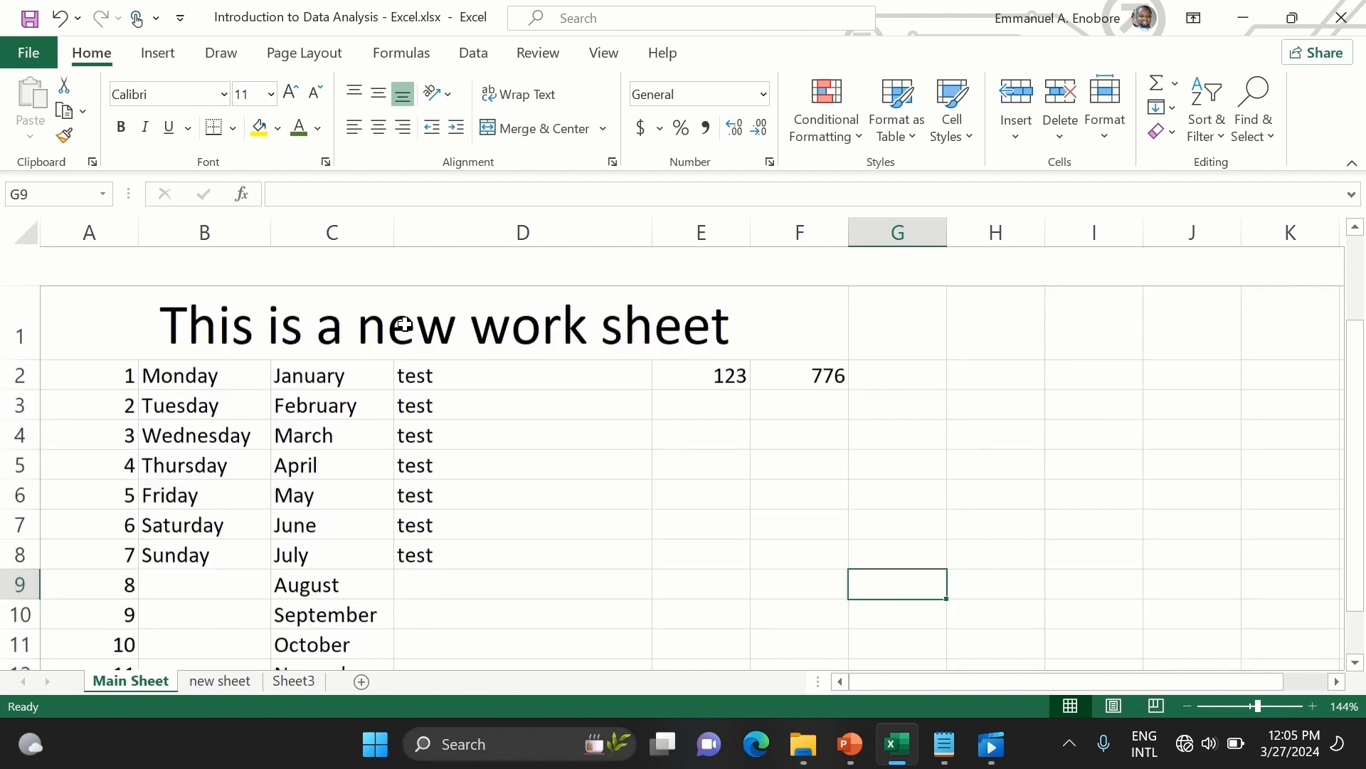
pyautogui.click(81, 288)
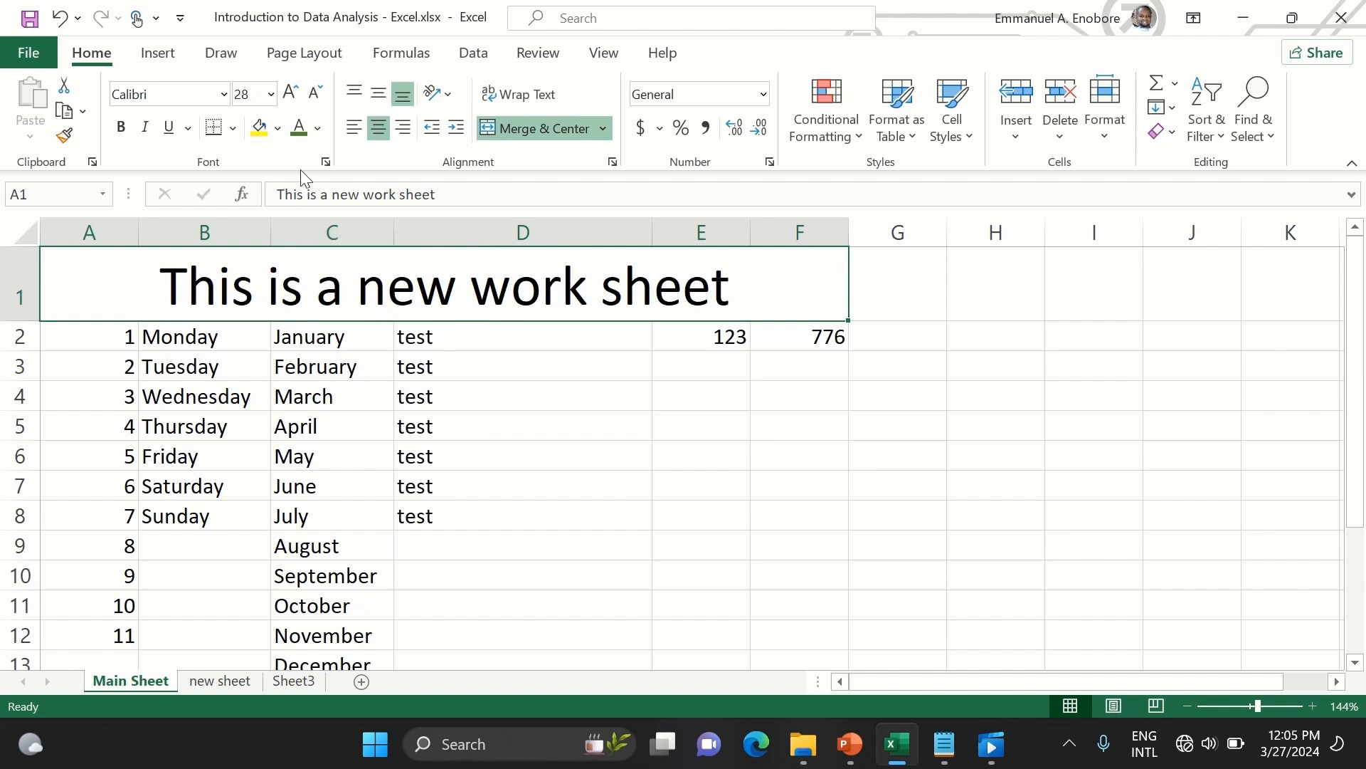
pyautogui.click(278, 129)
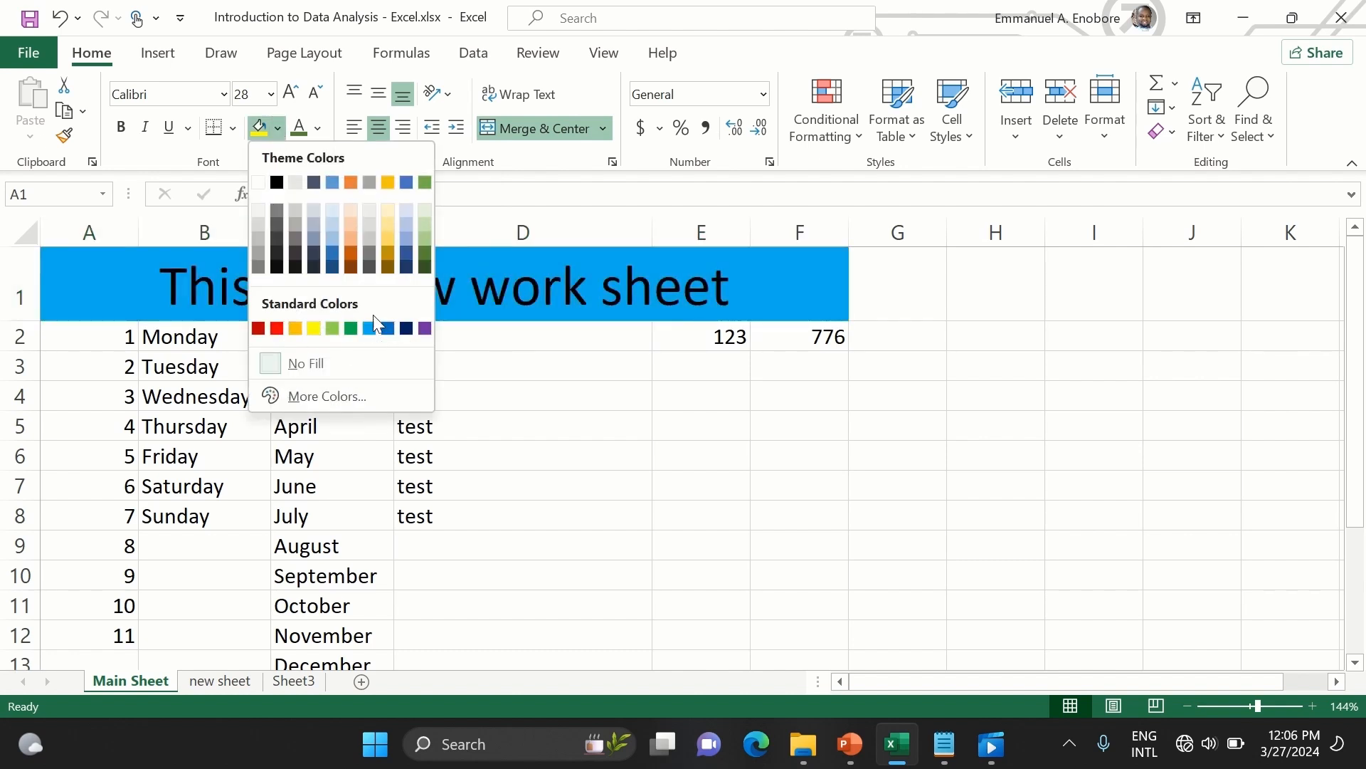
pyautogui.click(421, 215)
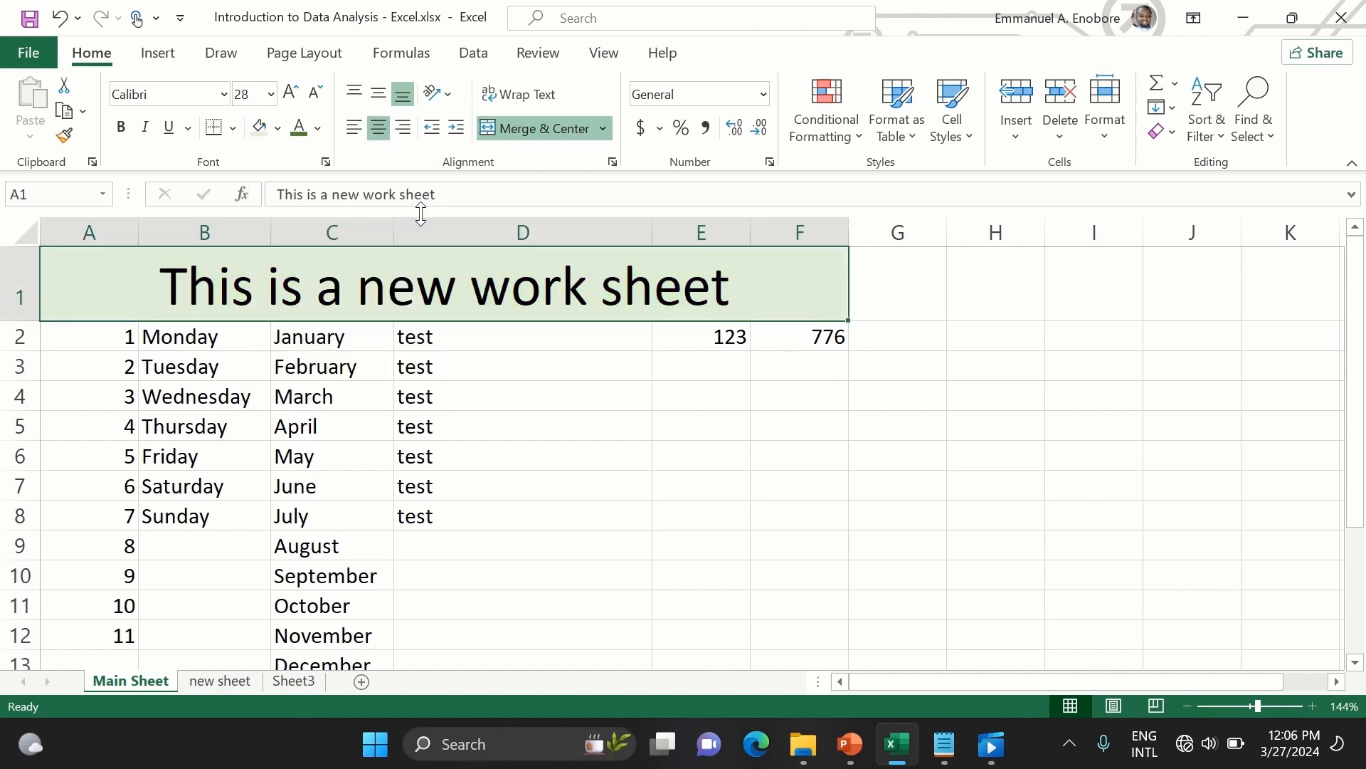
# - Set the font colour of the merged title in row 1 to the standard green
pyautogui.click(316, 129)
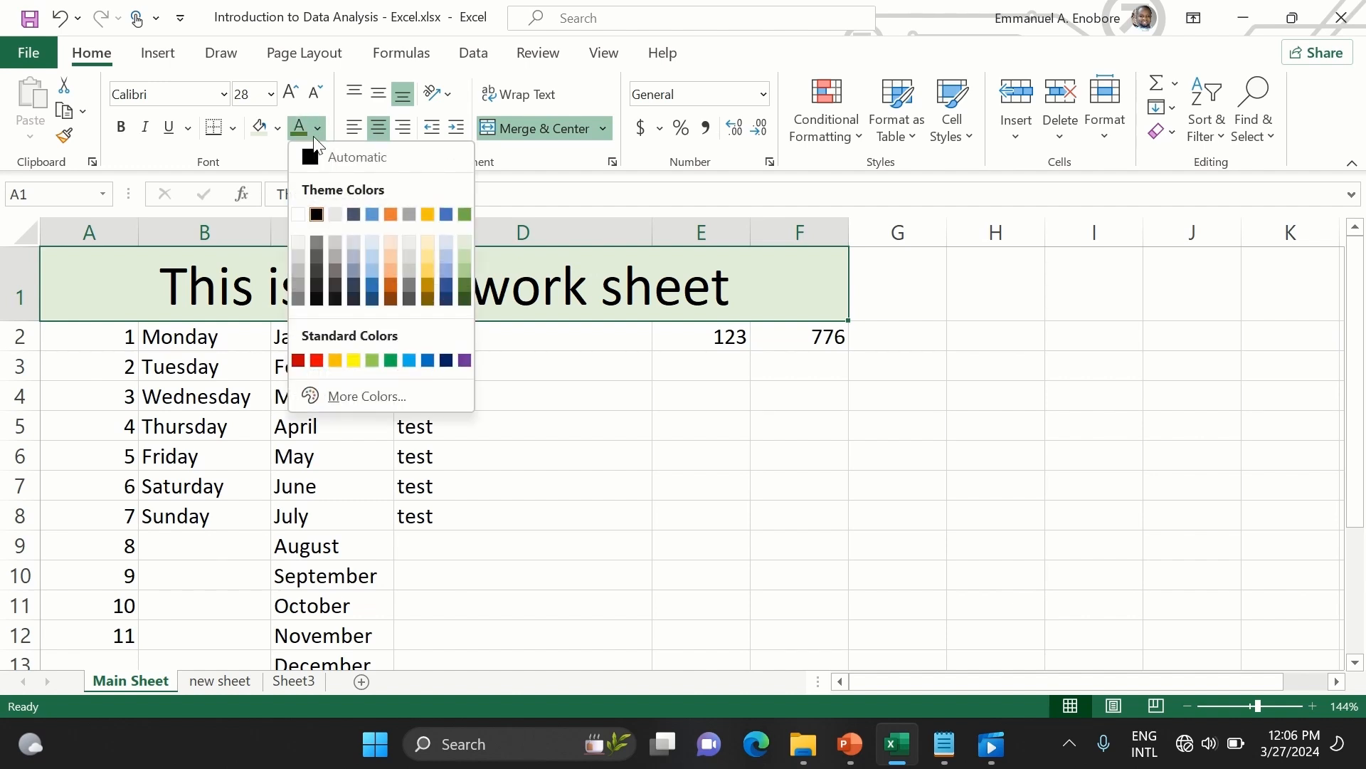
pyautogui.click(391, 361)
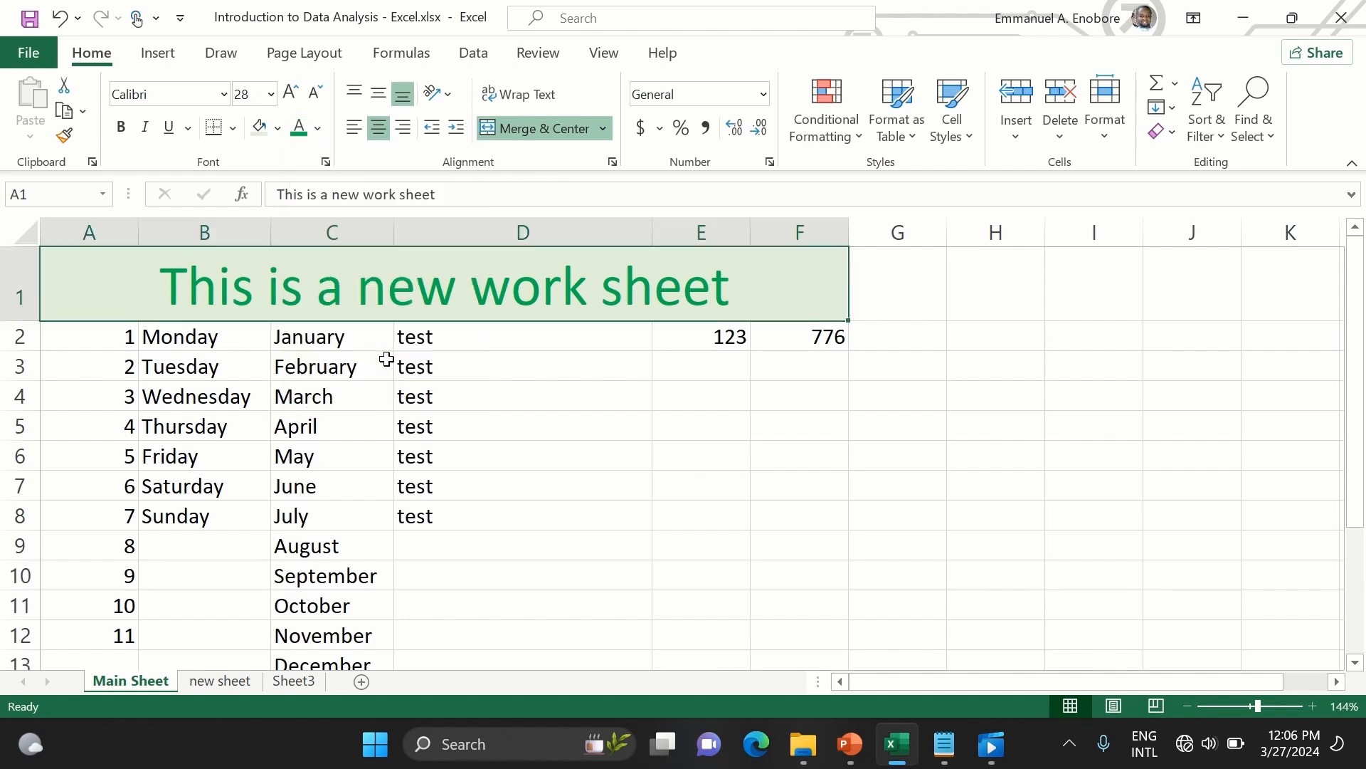
pyautogui.click(866, 431)
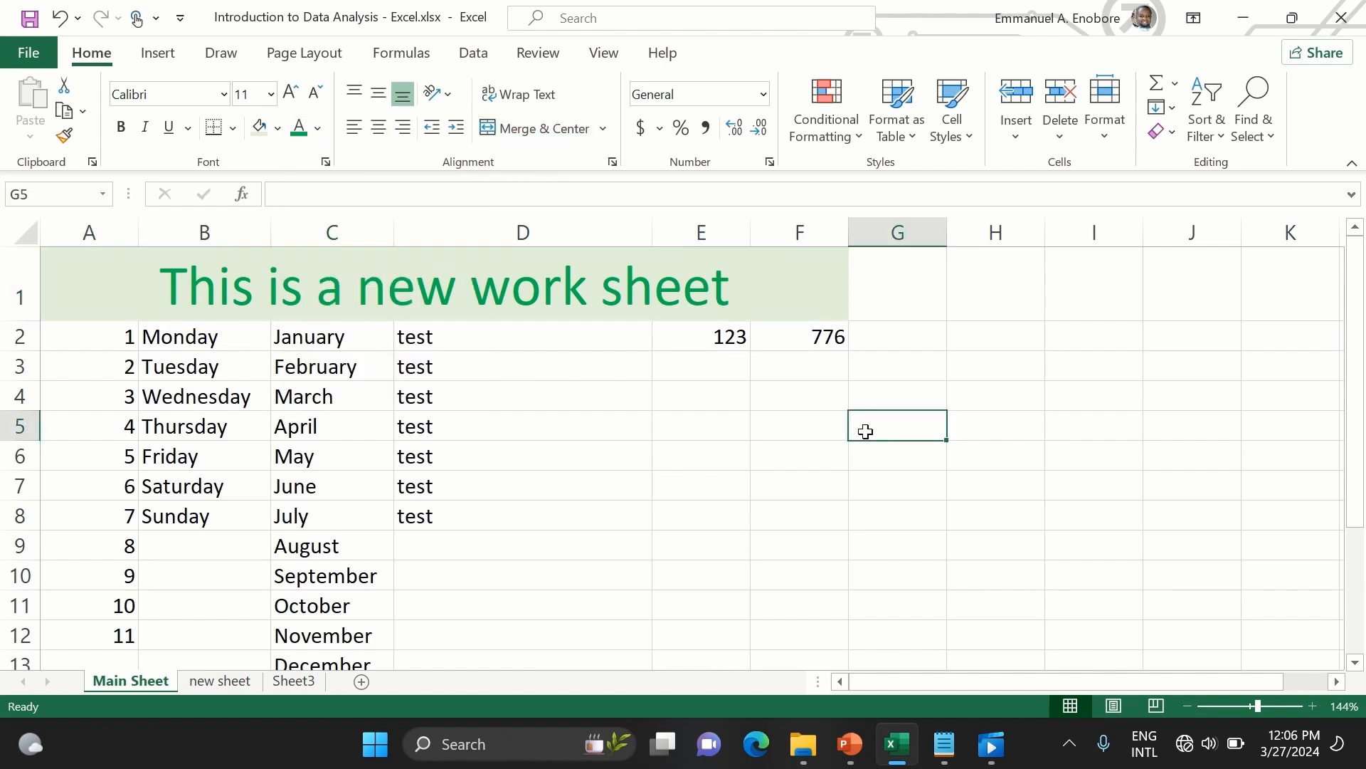
# - Rename the worksheet "new sheet" as "Basic Calculation"
pyautogui.scroll(-1, 866, 431)
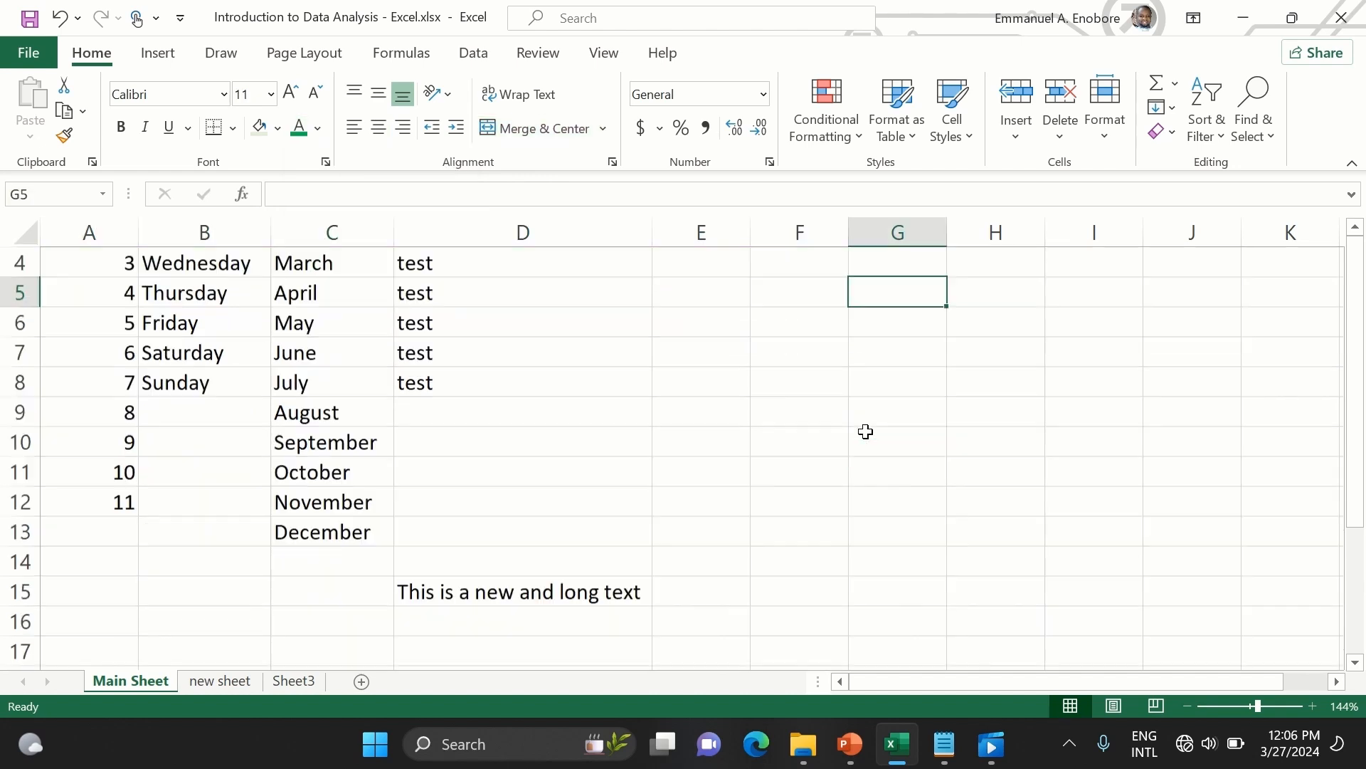
pyautogui.scroll(1, 866, 431)
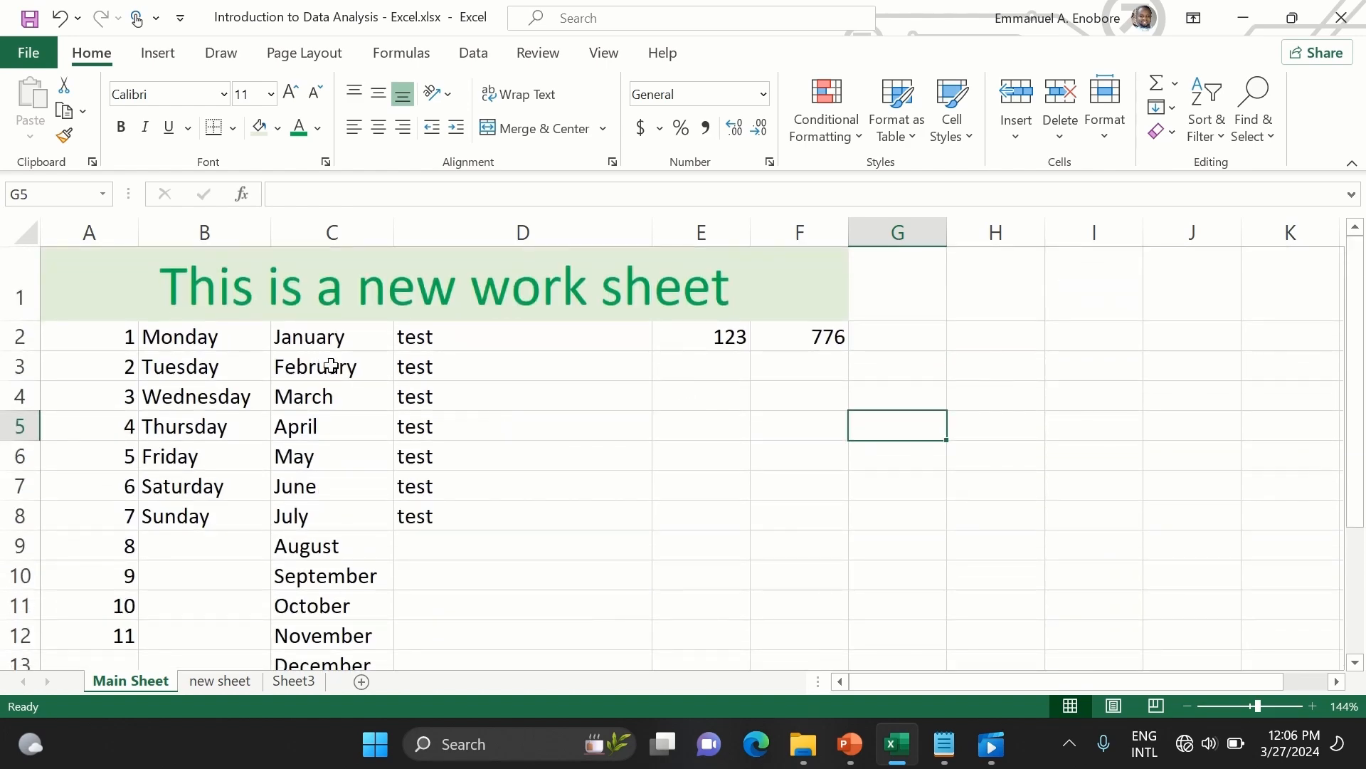
pyautogui.scroll(-1, 189, 427)
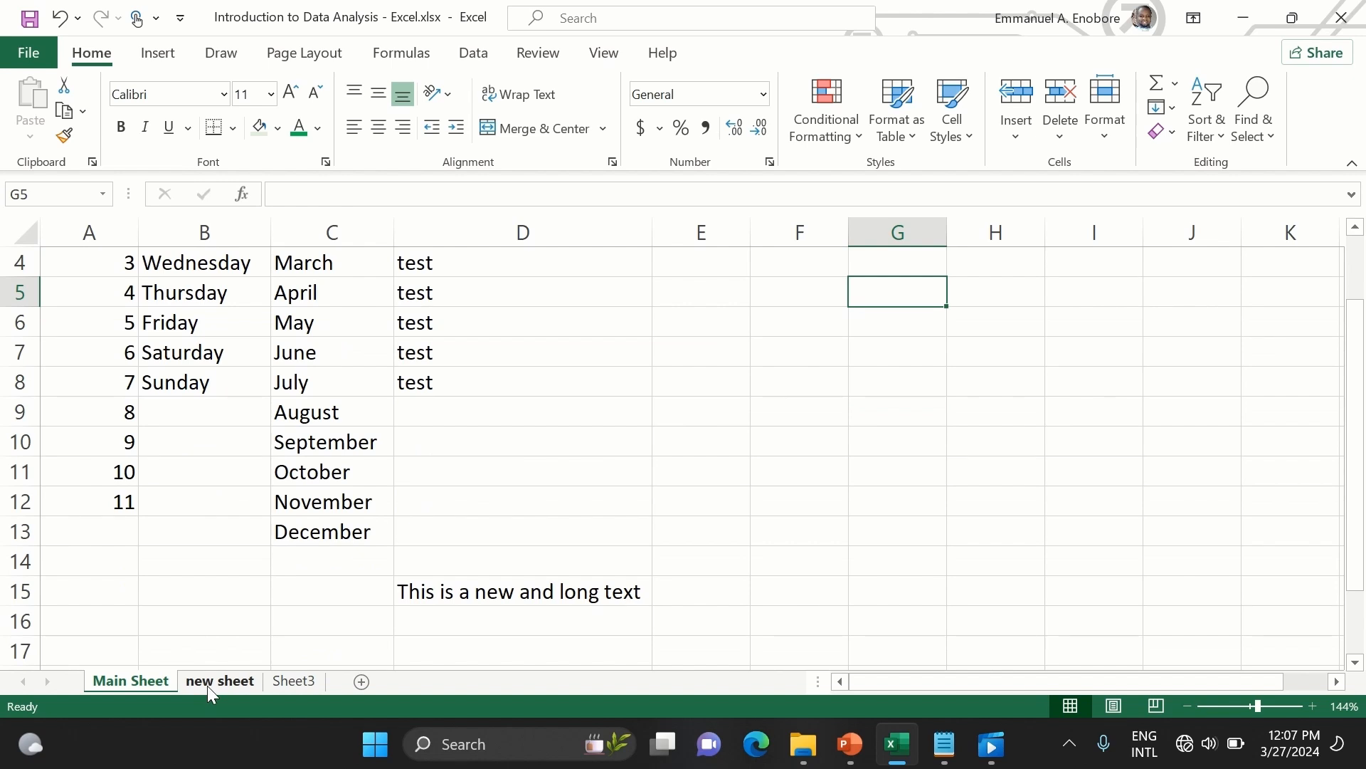
pyautogui.click(207, 685)
pyautogui.doubleClick(207, 685)
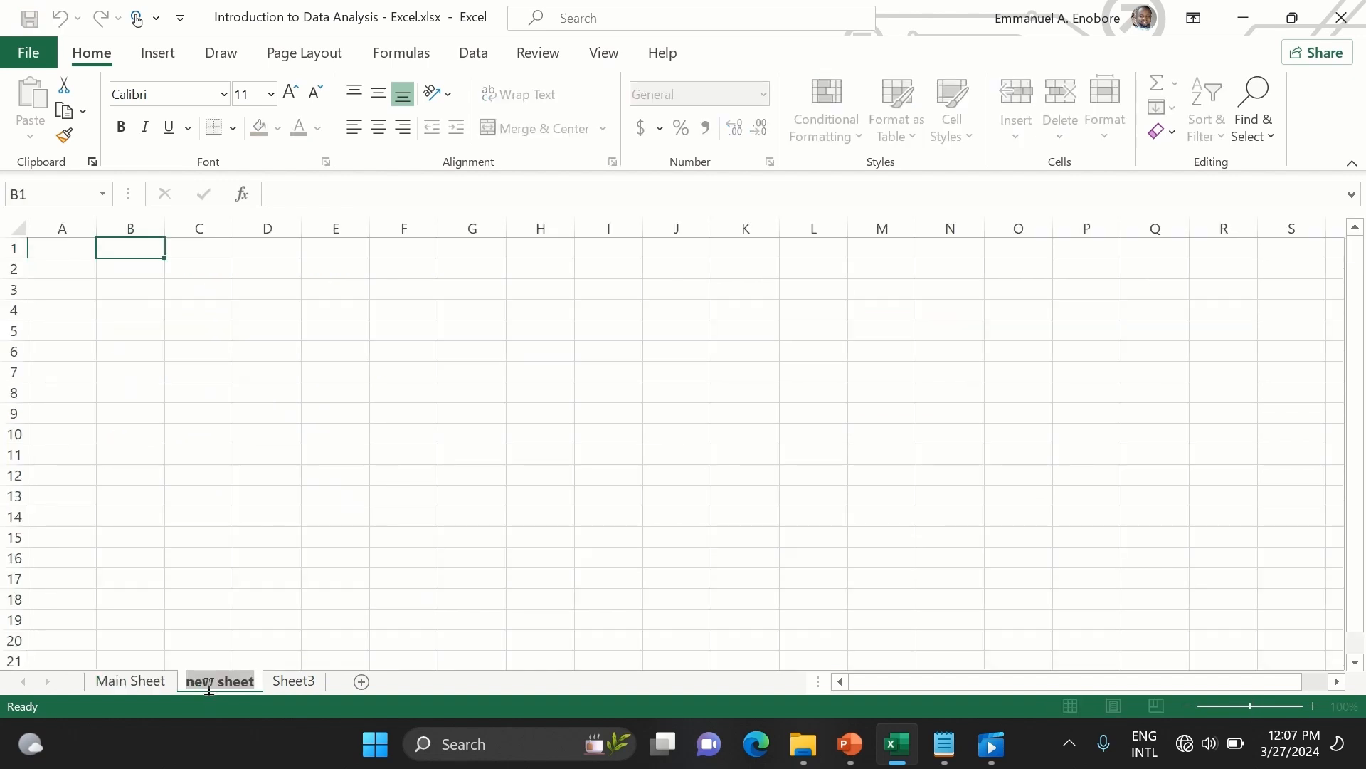
pyautogui.write('Basic')
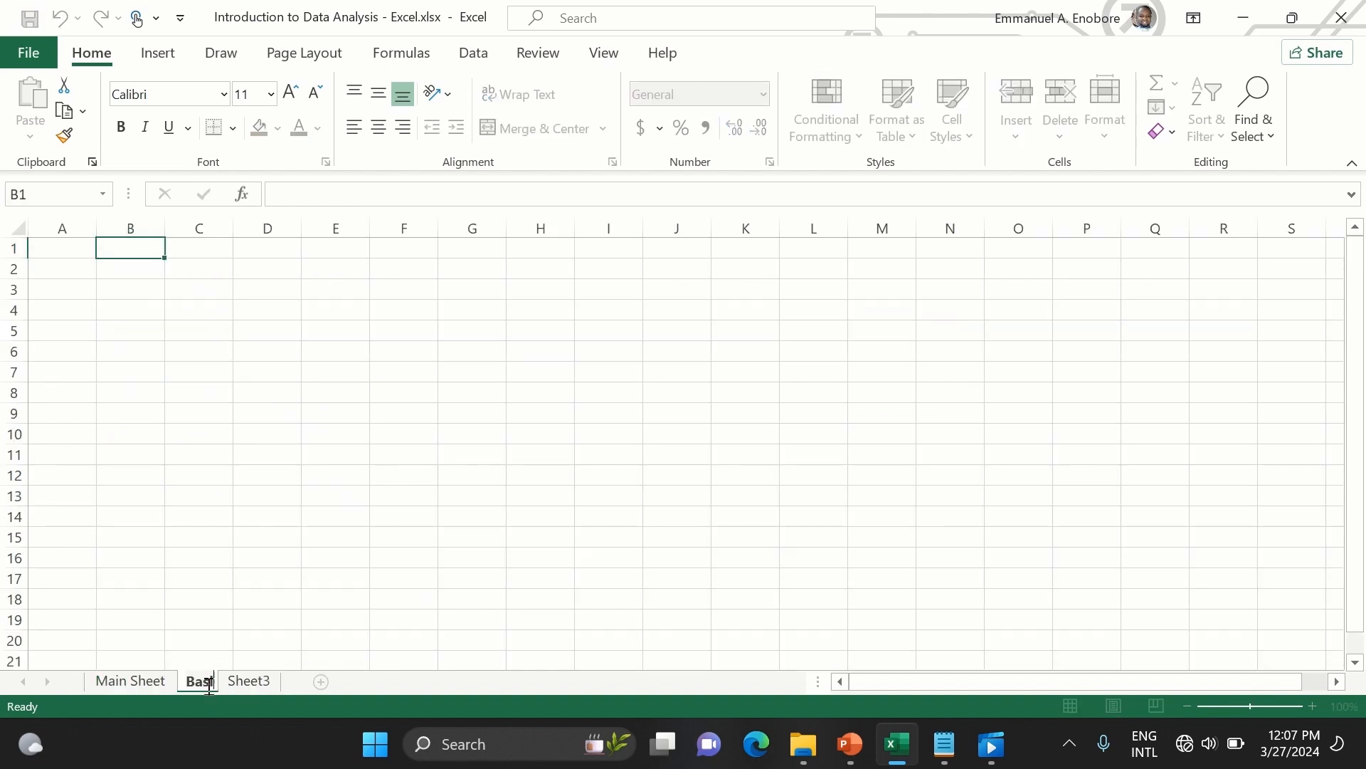
pyautogui.write(' C')
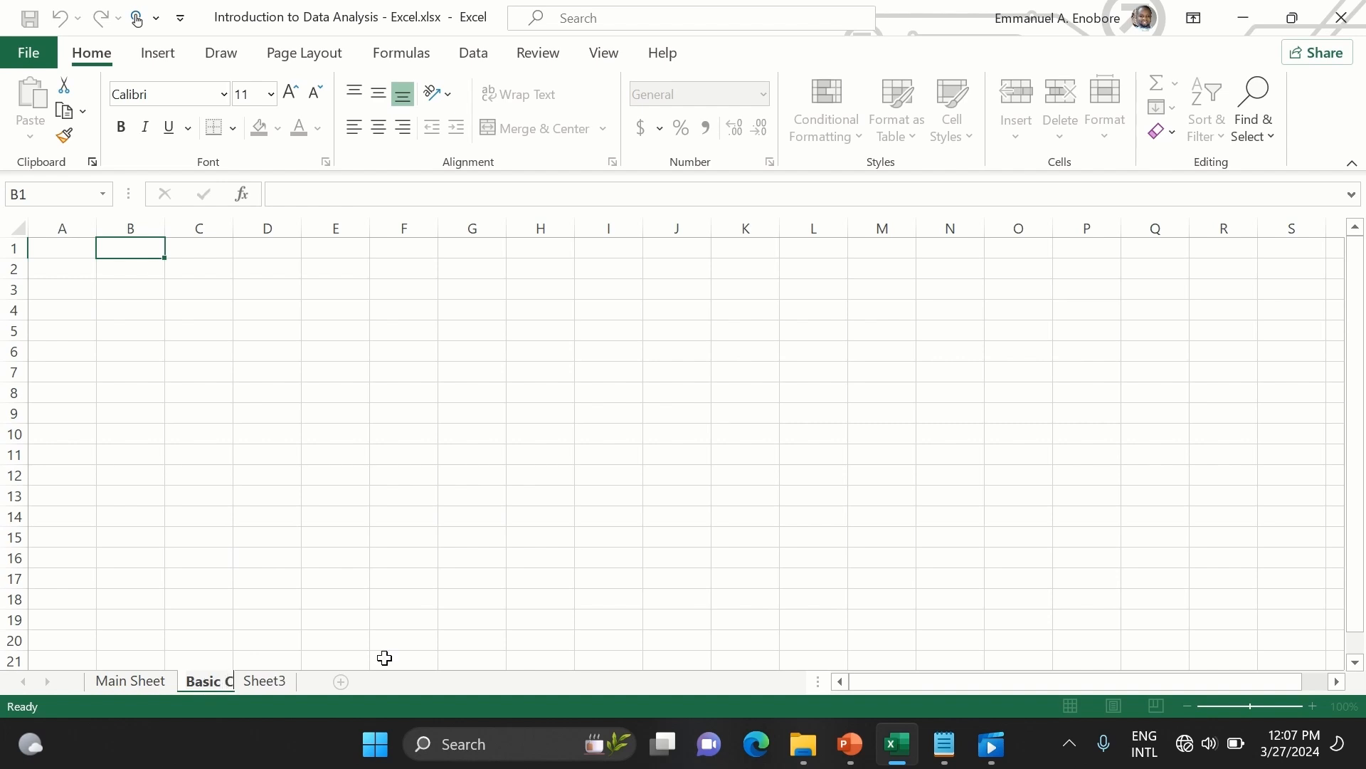
pyautogui.write('alcul')
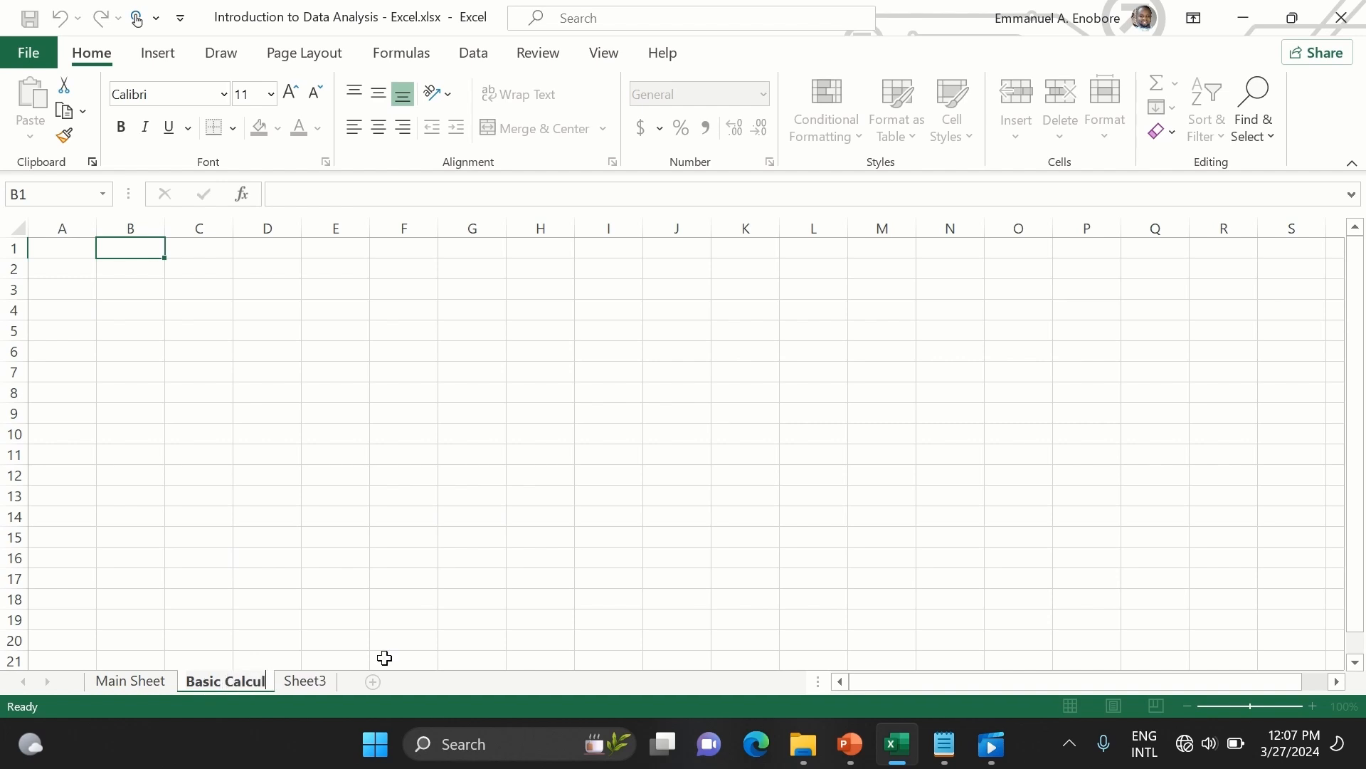
pyautogui.write('ation')
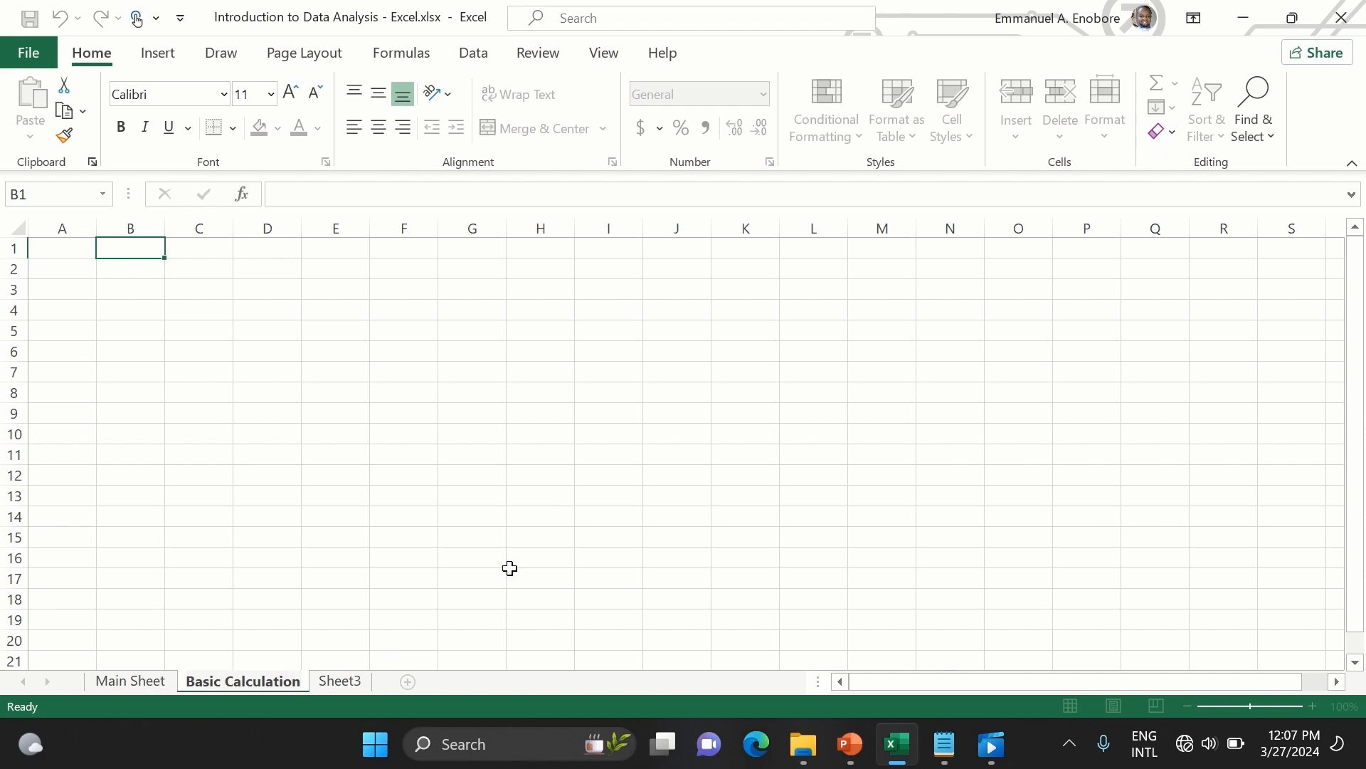
pyautogui.press('Return')
# - Enter the title "Basic Calculation" in cell B1 of the Basic Calculation sheet
pyautogui.scroll(1, 259, 372)
pyautogui.write('Ba')
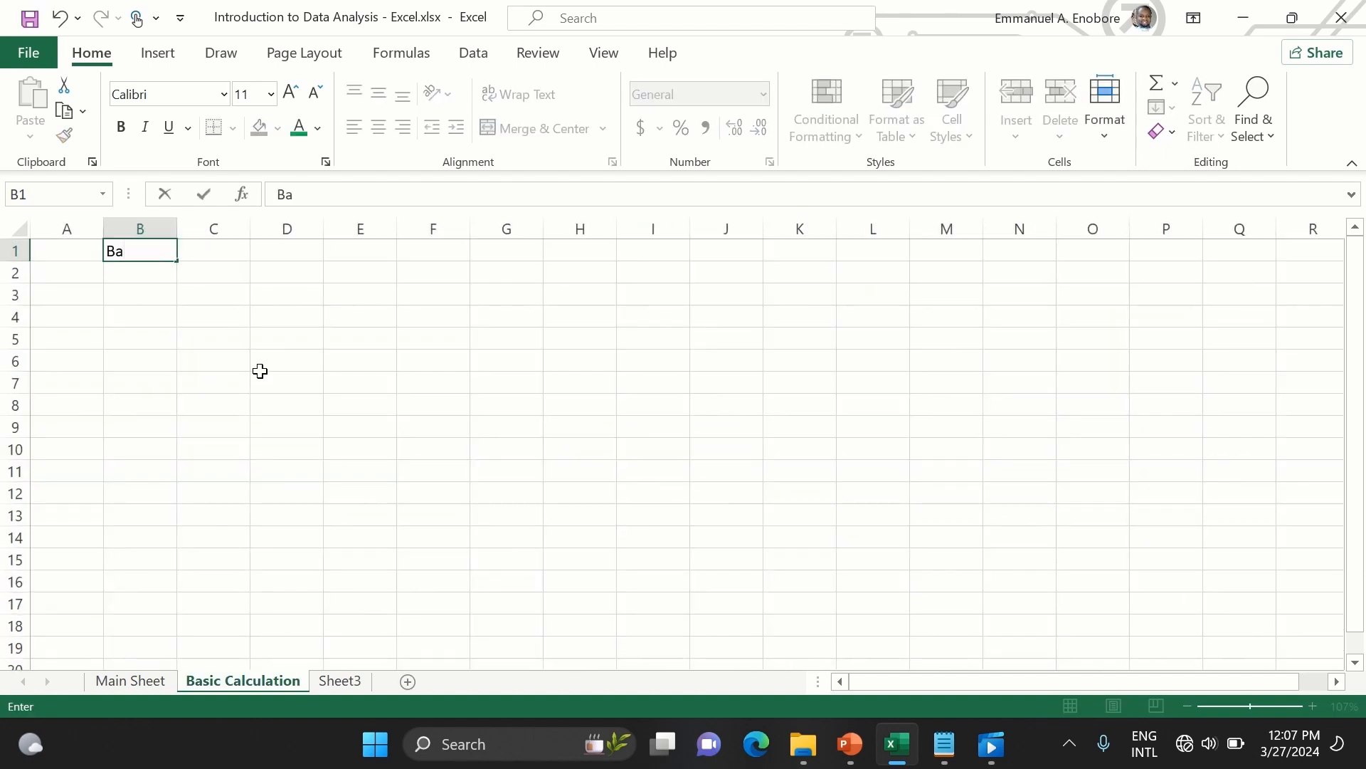
pyautogui.write('sic Calculation')
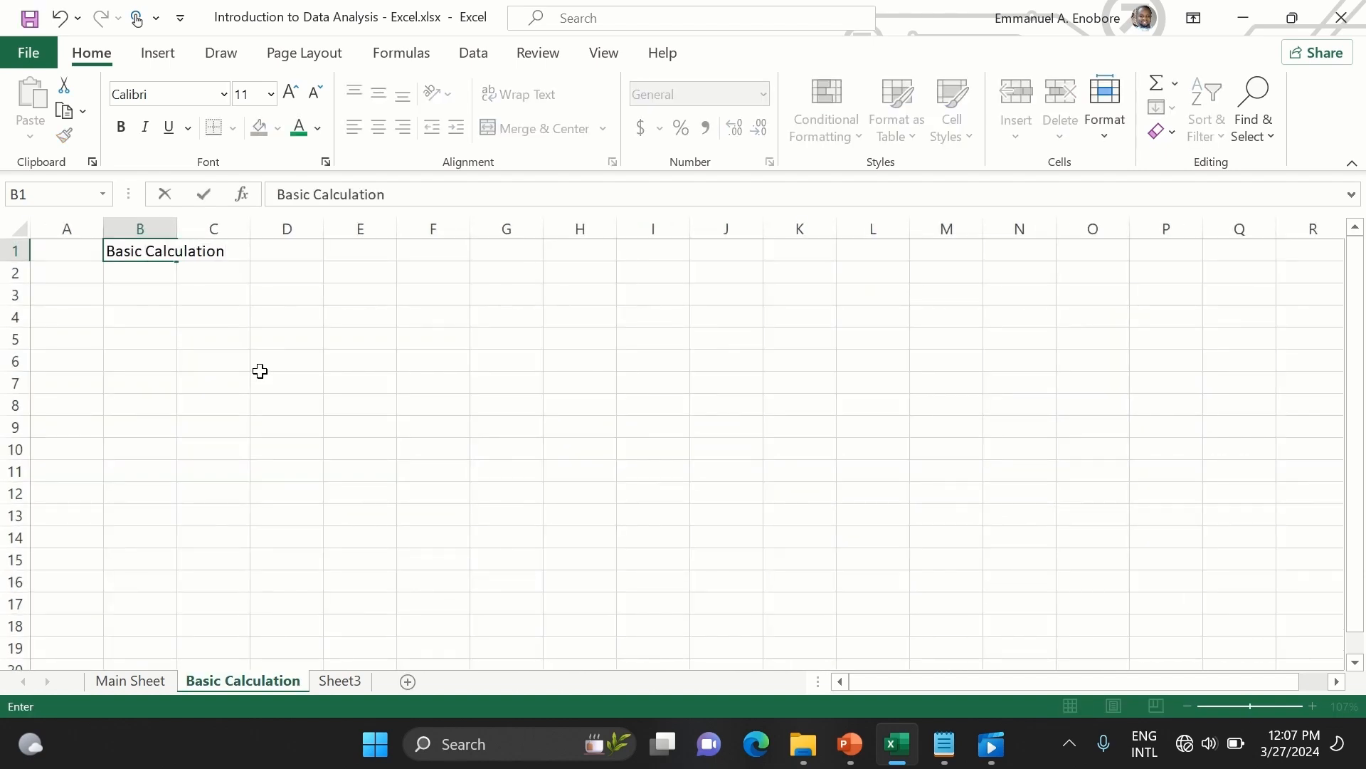
pyautogui.press('Return')
# - Merge cells A1 to D1 around the title and centre the text horizontally
pyautogui.doubleClick(235, 250)
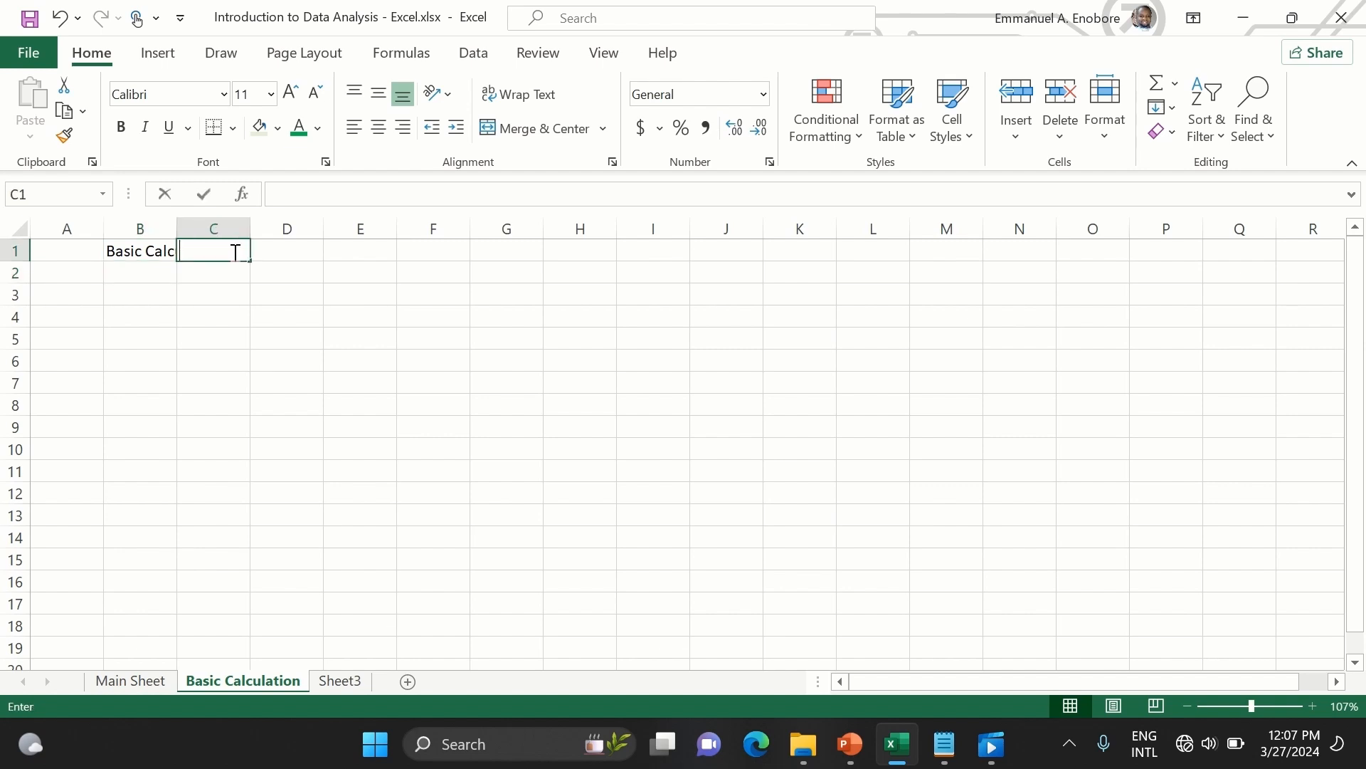
pyautogui.click(157, 253)
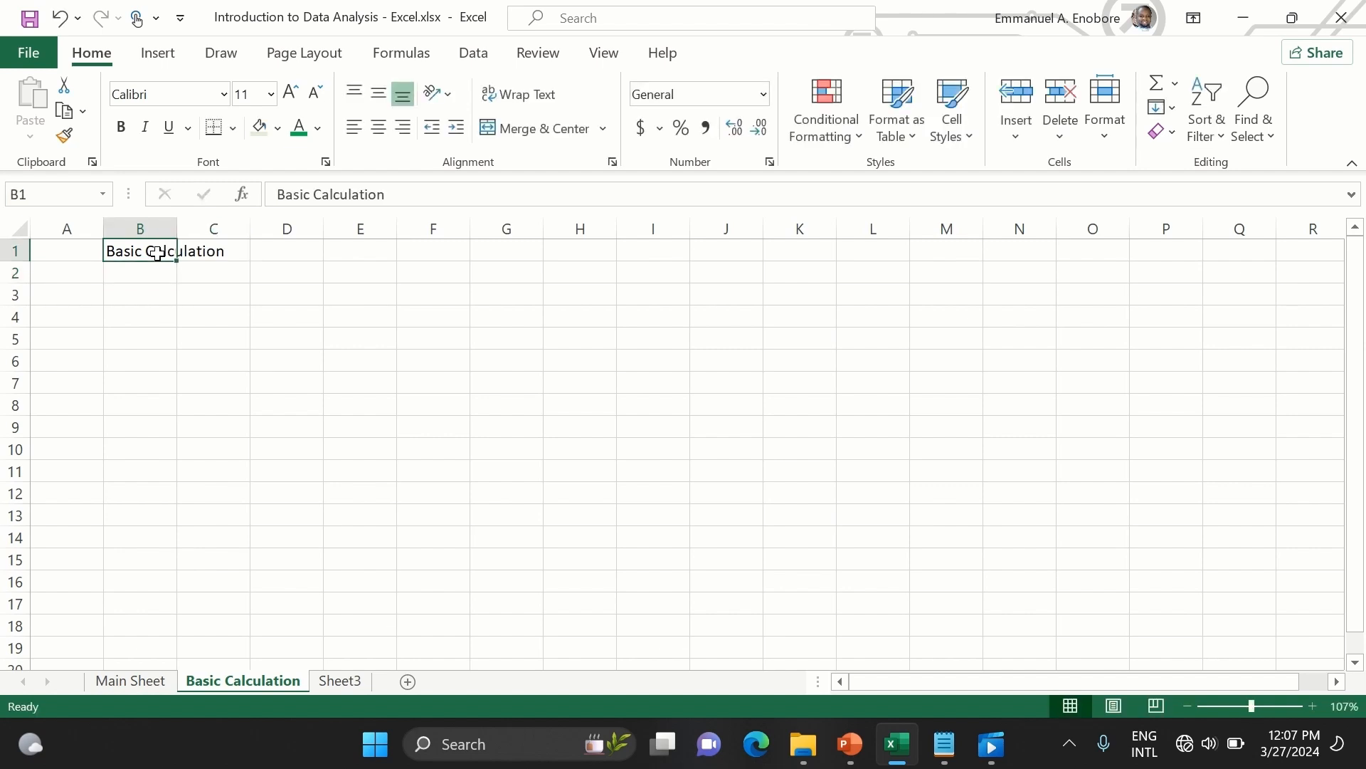
pyautogui.press('Left')
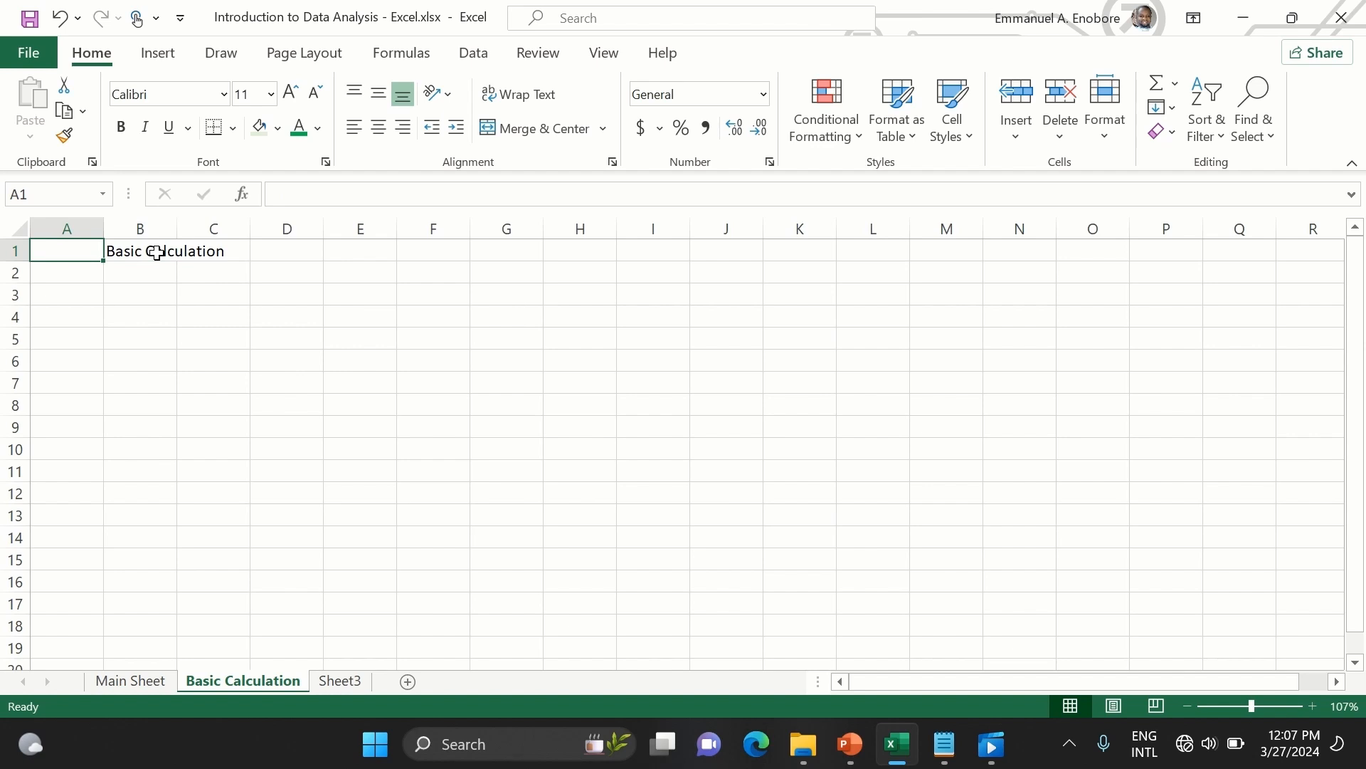
pyautogui.hotkey('shift', 'Right')
pyautogui.hotkey('shift', 'Right')
pyautogui.hotkey('shift', 'Right')
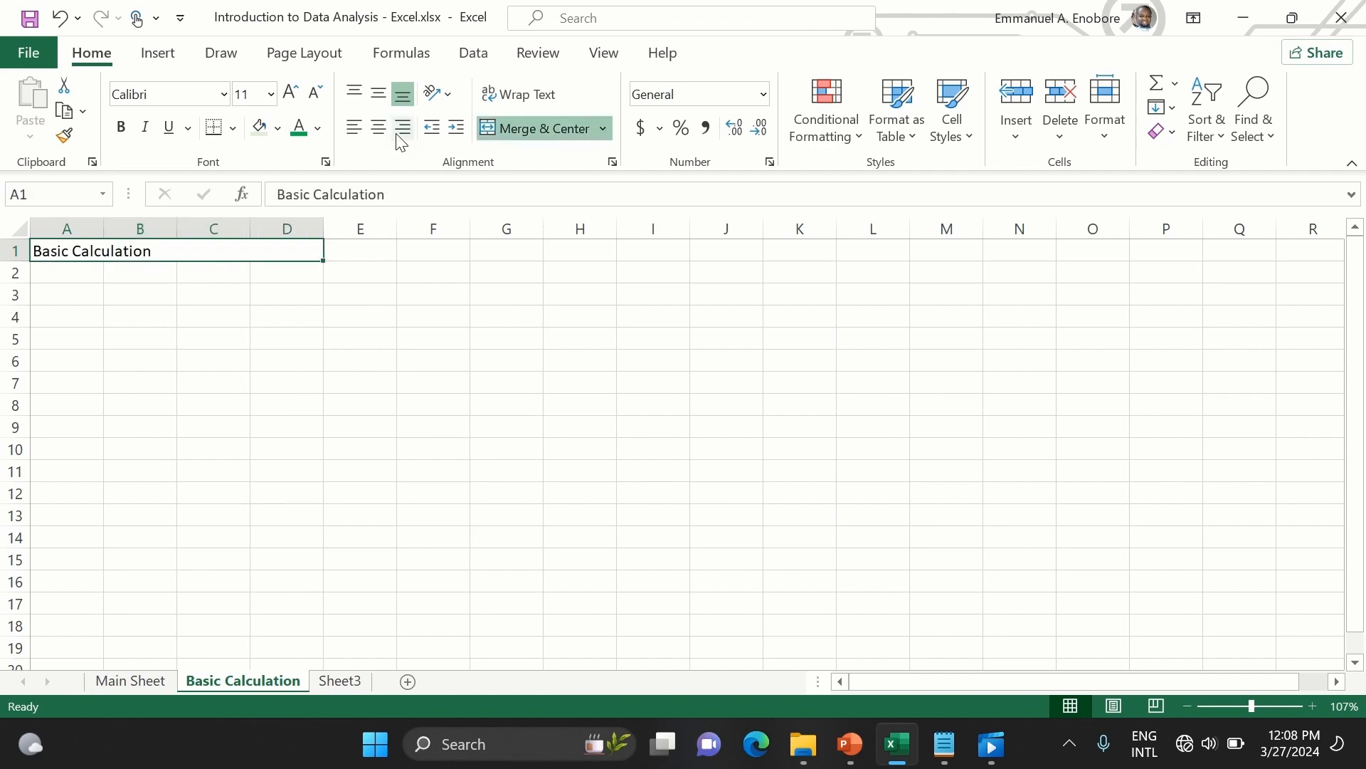
pyautogui.click(383, 127)
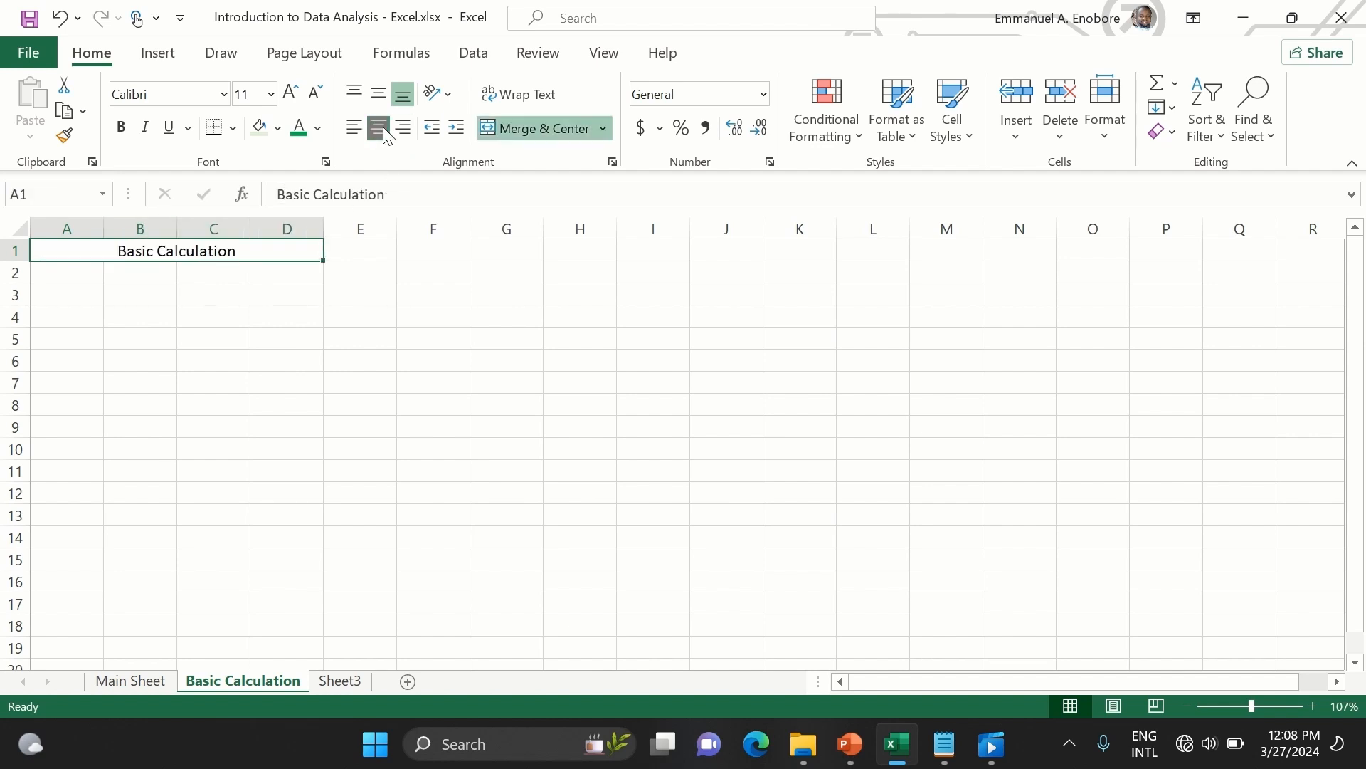
# - Set the title's font size to 36 and extend its merged cell to cover A1 to G1 using Merge Cells
pyautogui.click(270, 94)
pyautogui.click(253, 488)
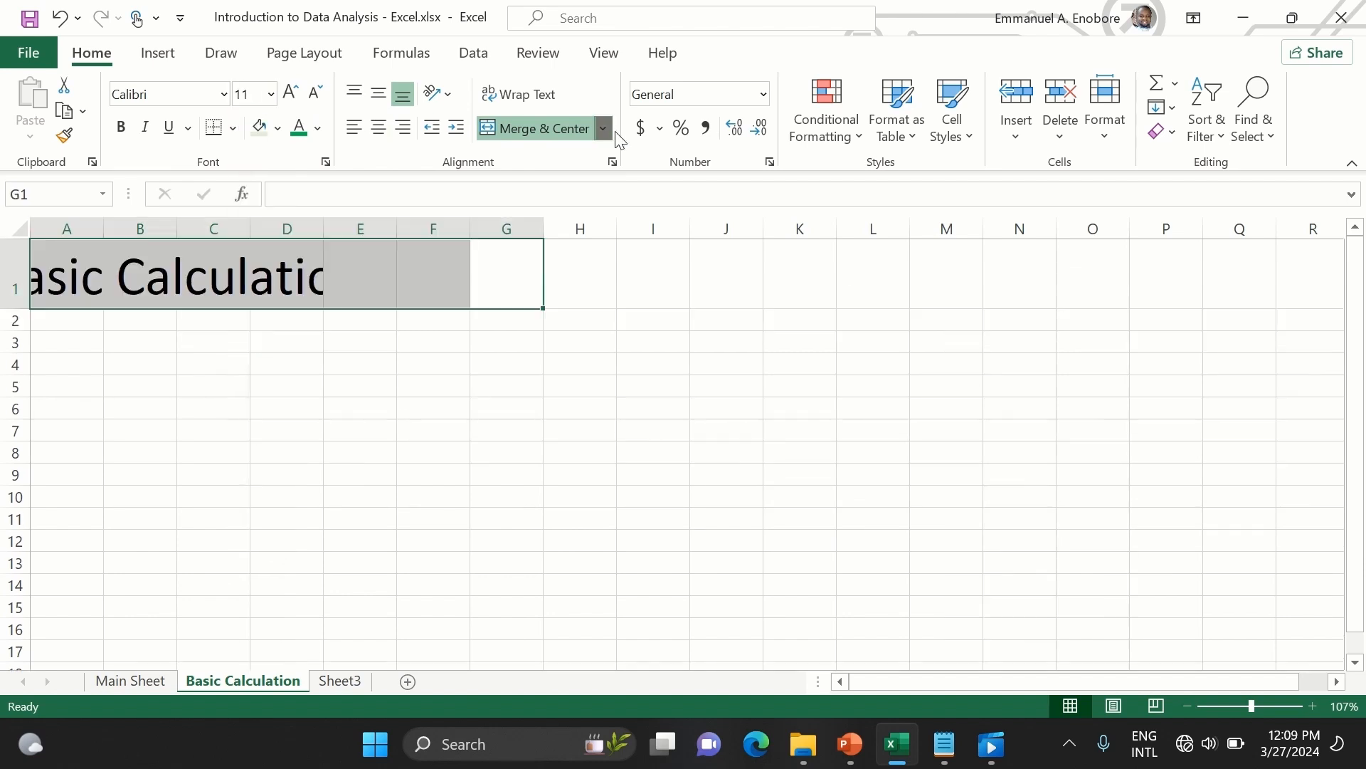
pyautogui.click(612, 132)
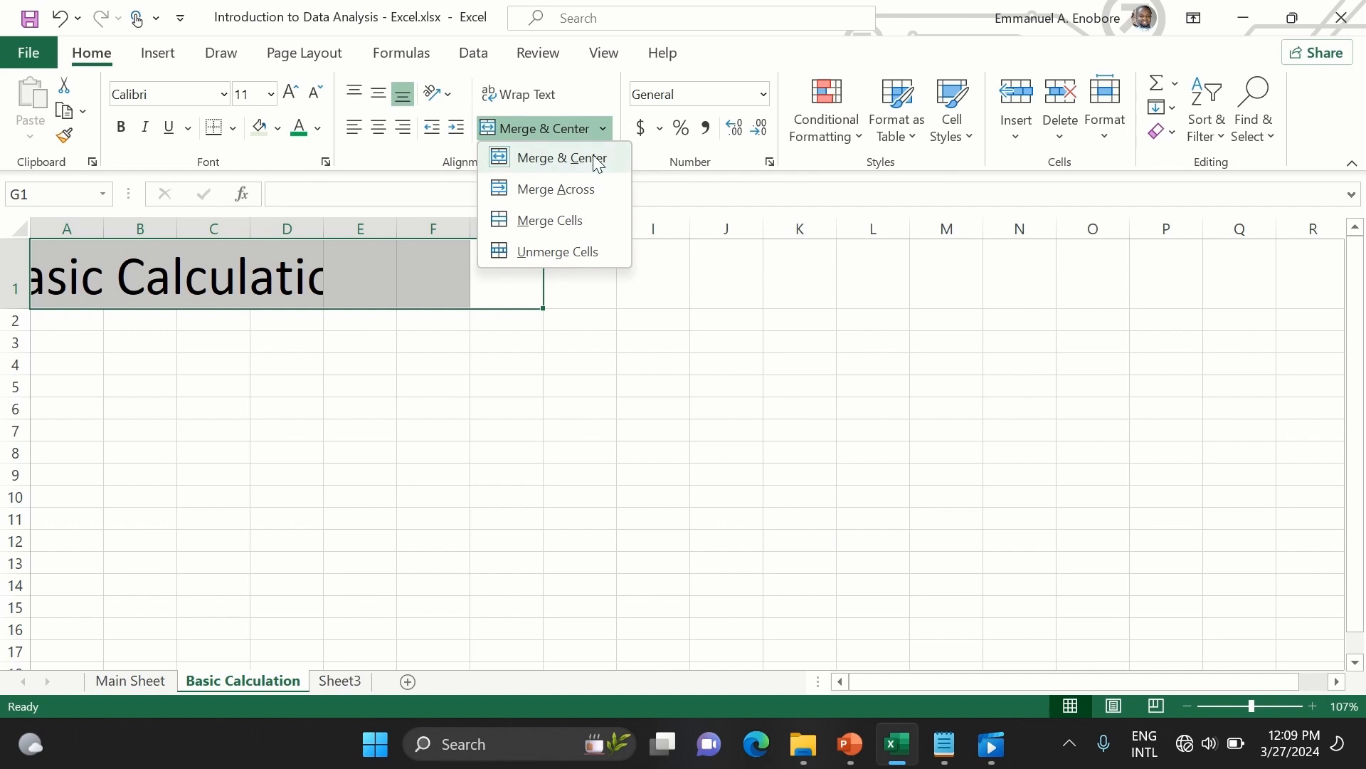
pyautogui.click(549, 220)
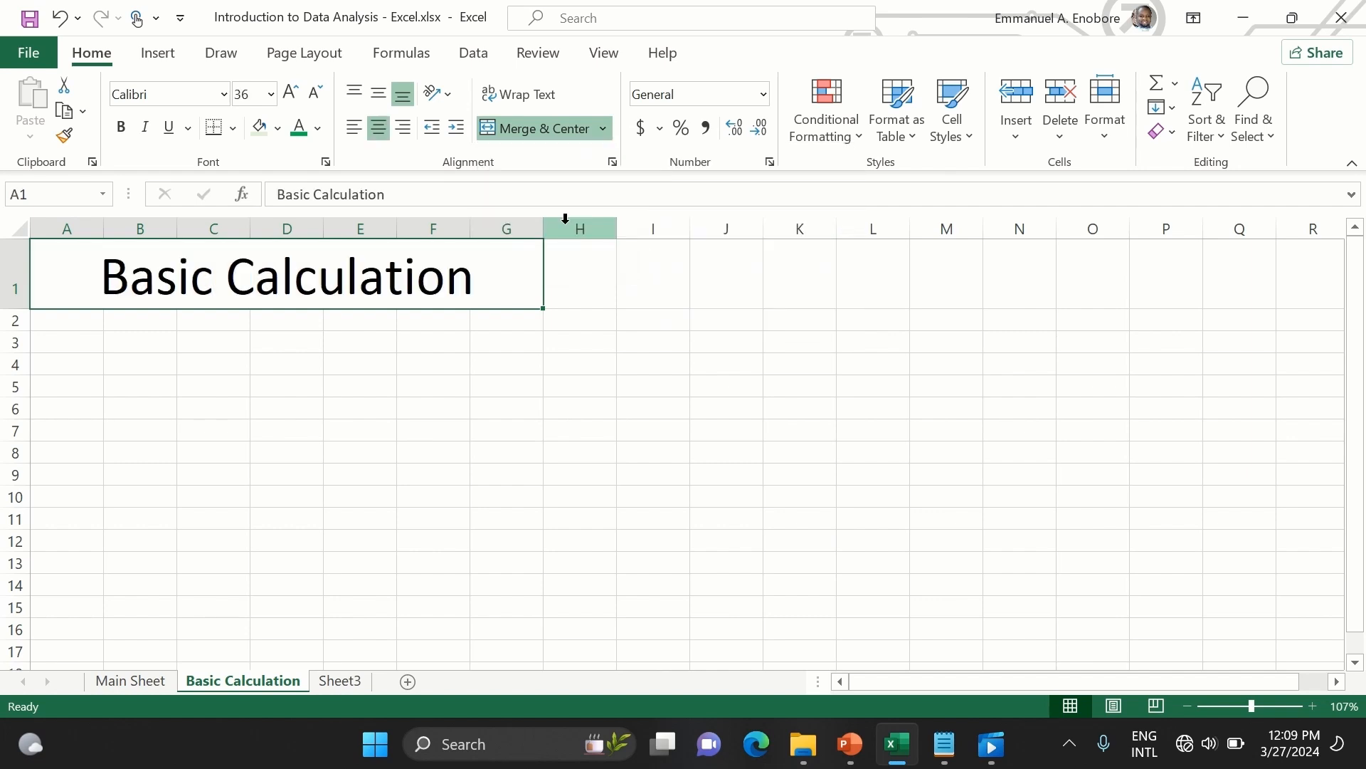
pyautogui.click(394, 430)
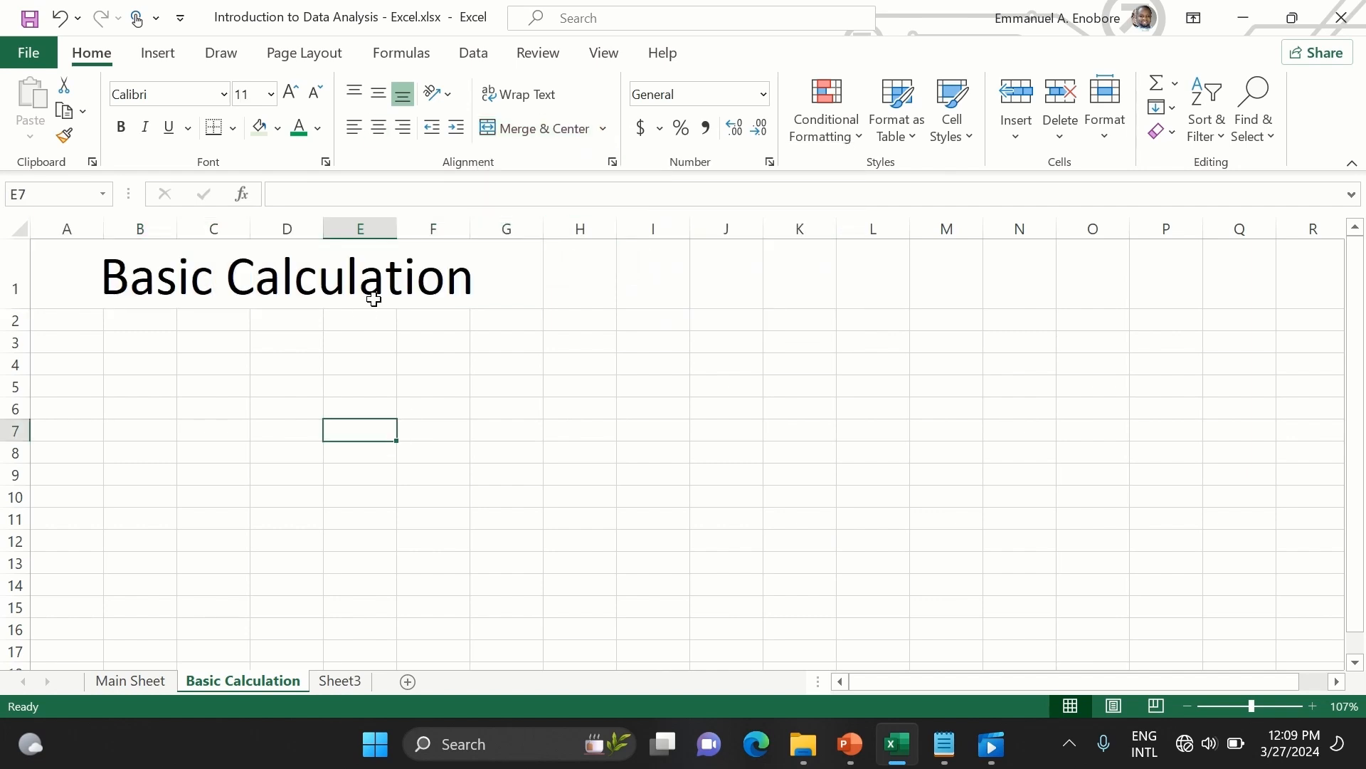
# - Enter the heading "Addition" in A2 with the numbers 23, 45 and 3 below it in A3 to A5
pyautogui.click(67, 326)
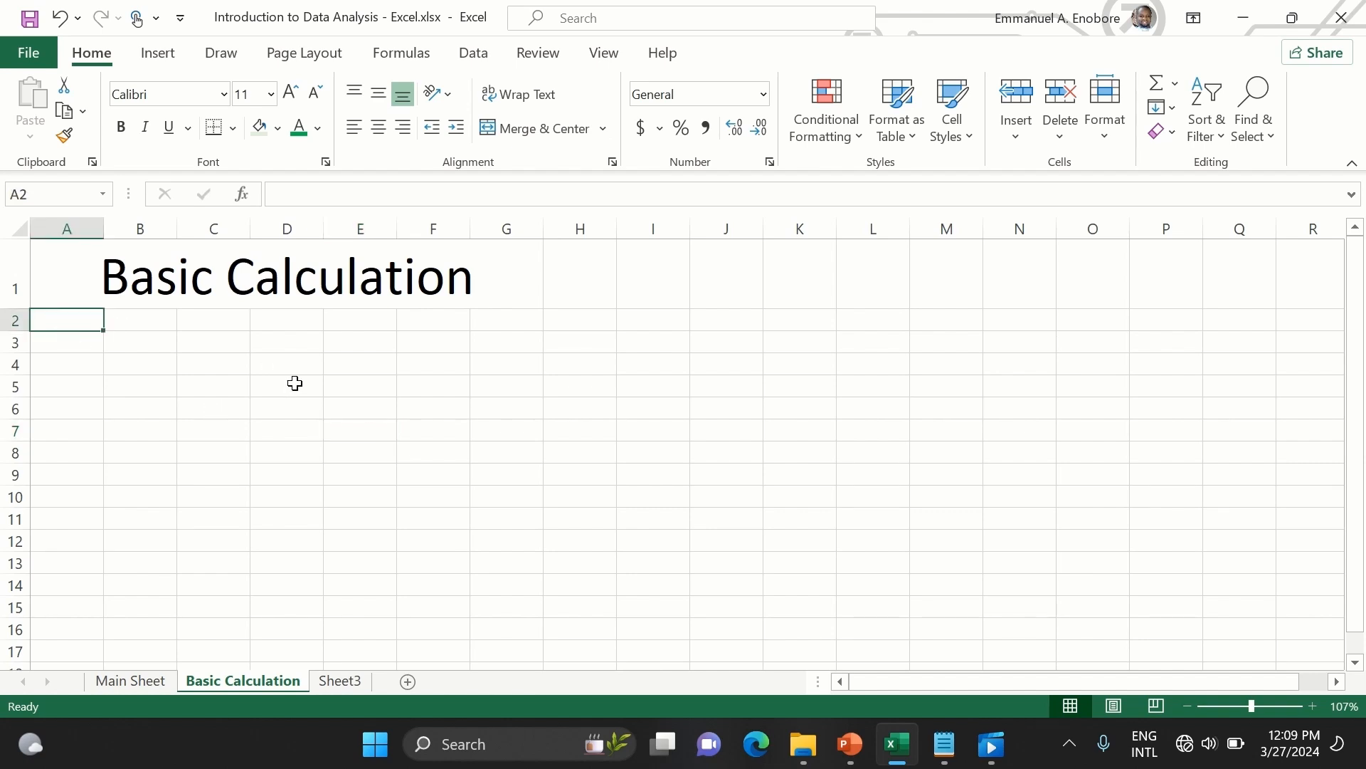
pyautogui.write('A')
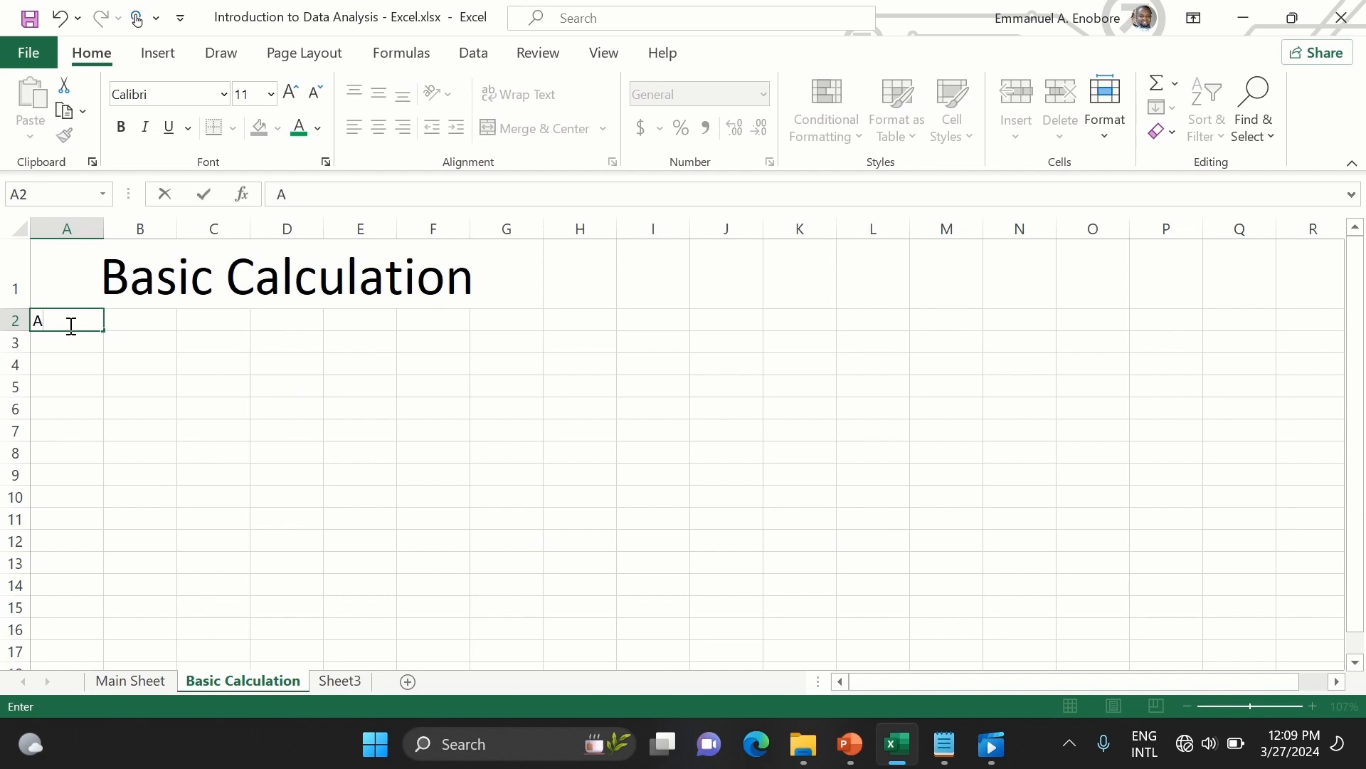
pyautogui.write('ddition')
pyautogui.press('Return')
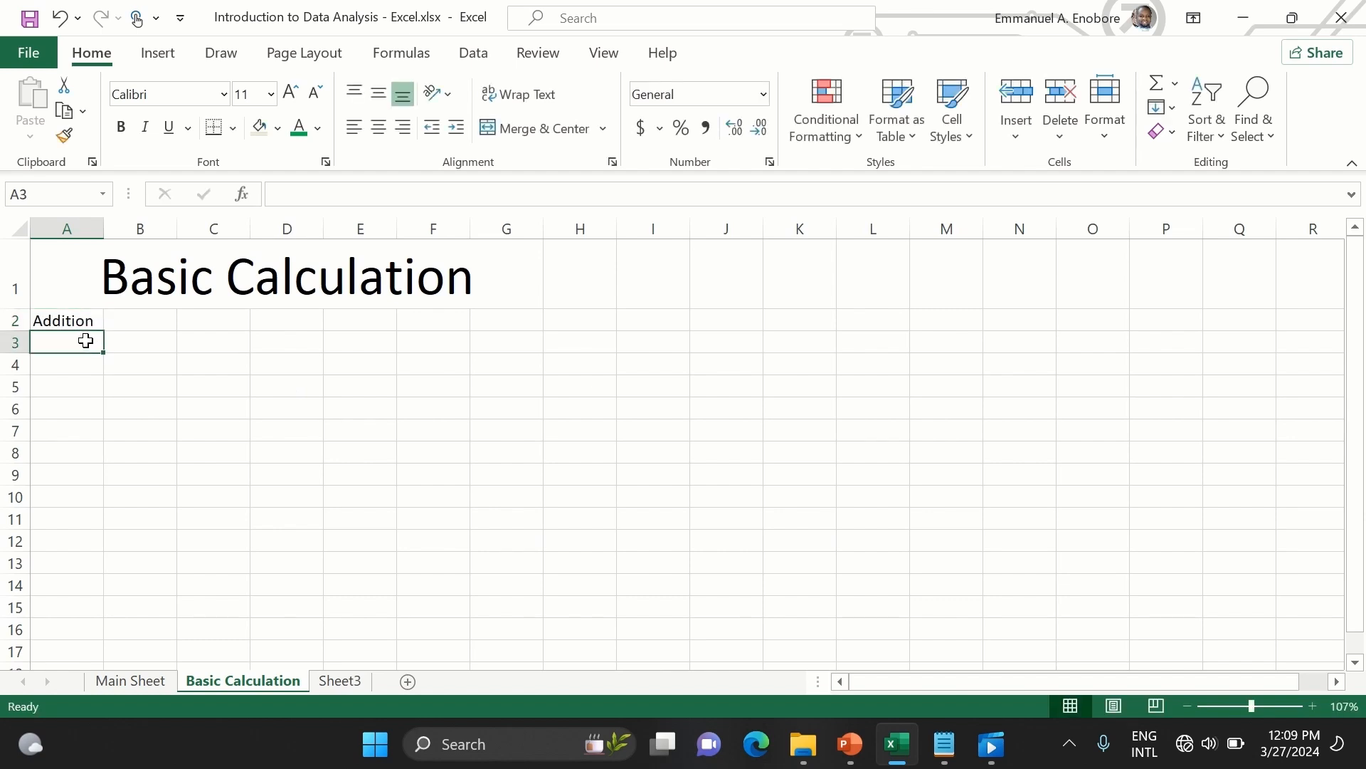
pyautogui.write('23')
pyautogui.press('Return')
pyautogui.write('45')
pyautogui.press('Return')
pyautogui.write('3')
pyautogui.press('Return')
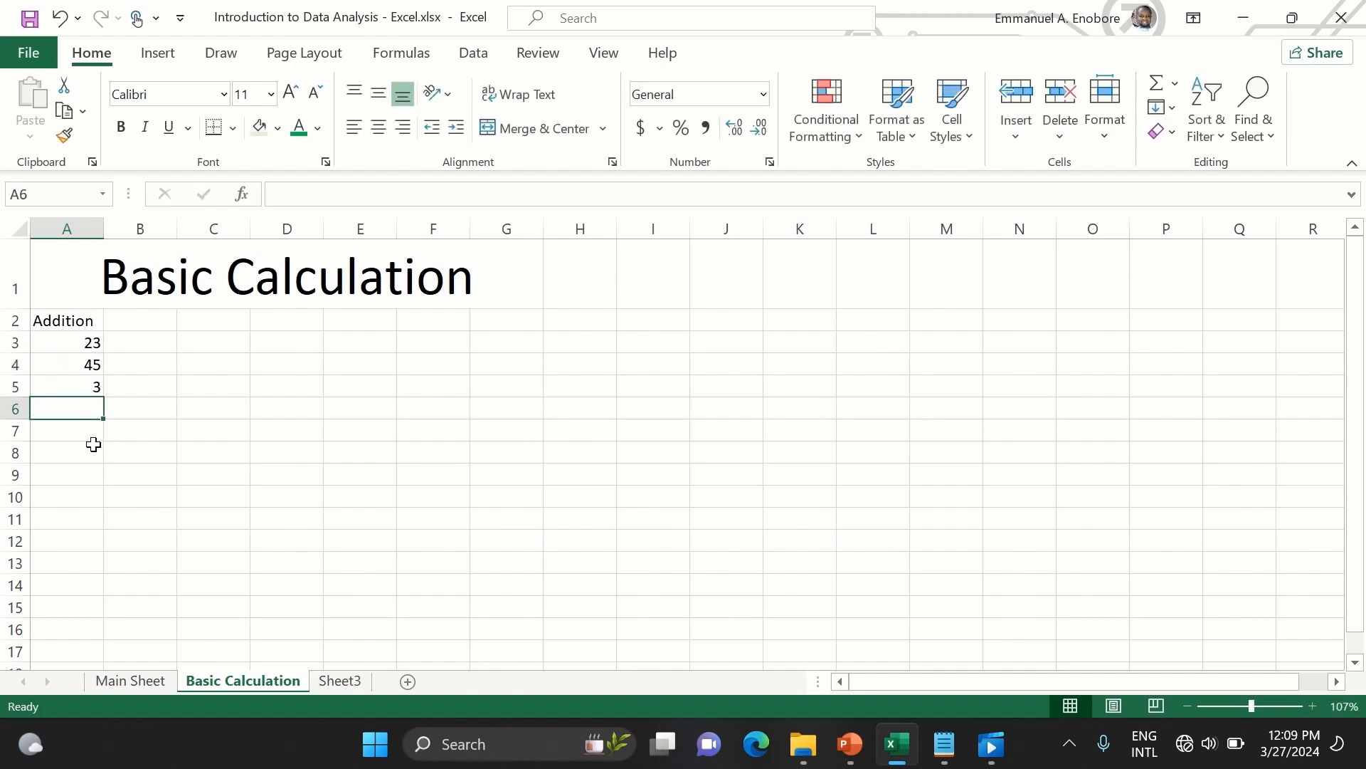
# - Check the three numbers under Addition and add them in A6 with the formula =23+45+3
pyautogui.scroll(2, 91, 445)
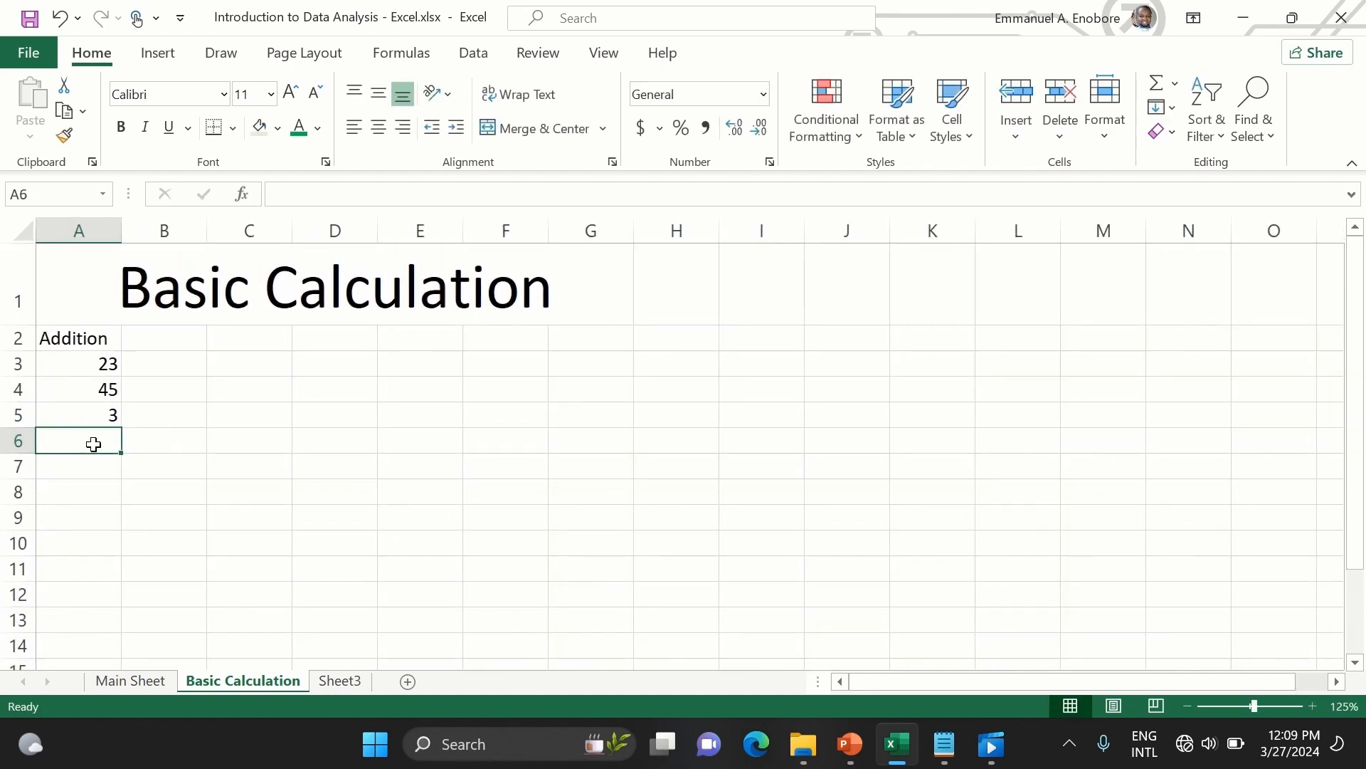
pyautogui.scroll(2, 93, 351)
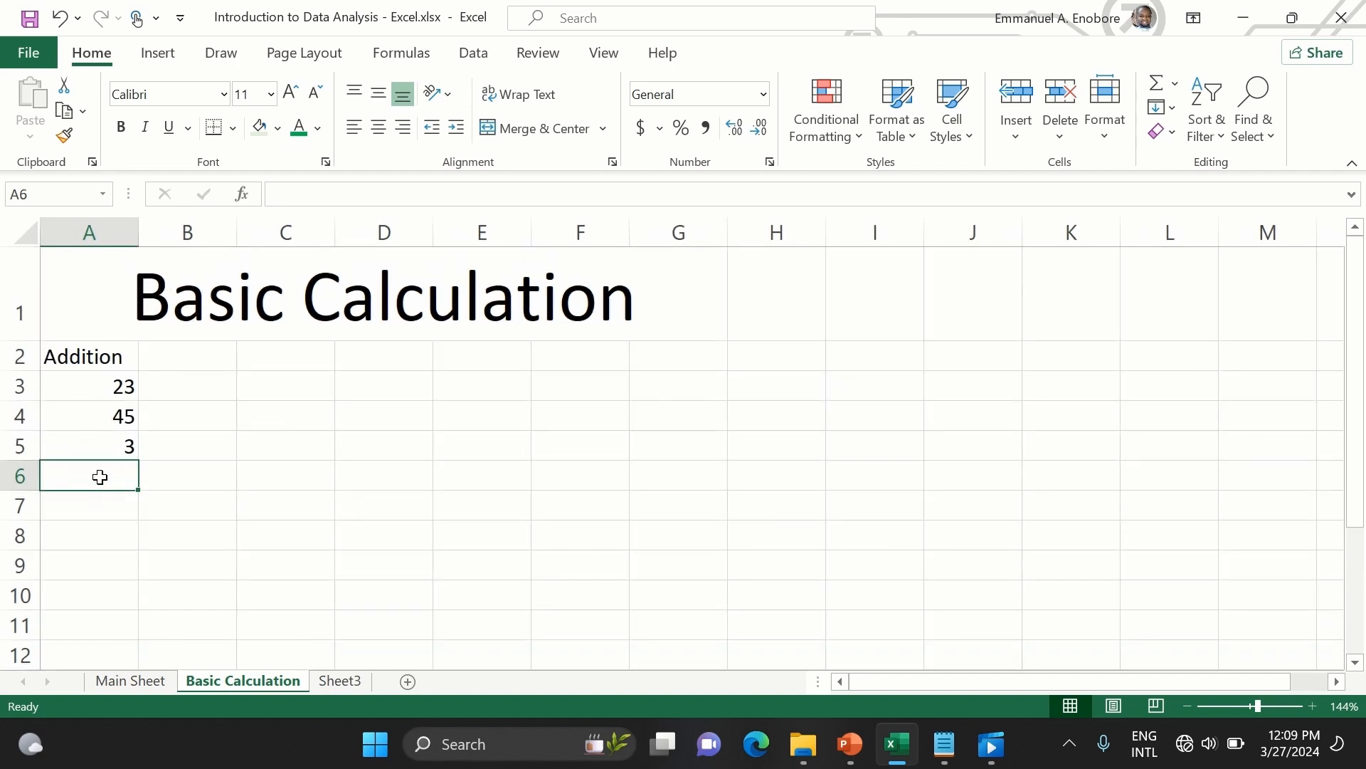
pyautogui.click(117, 385)
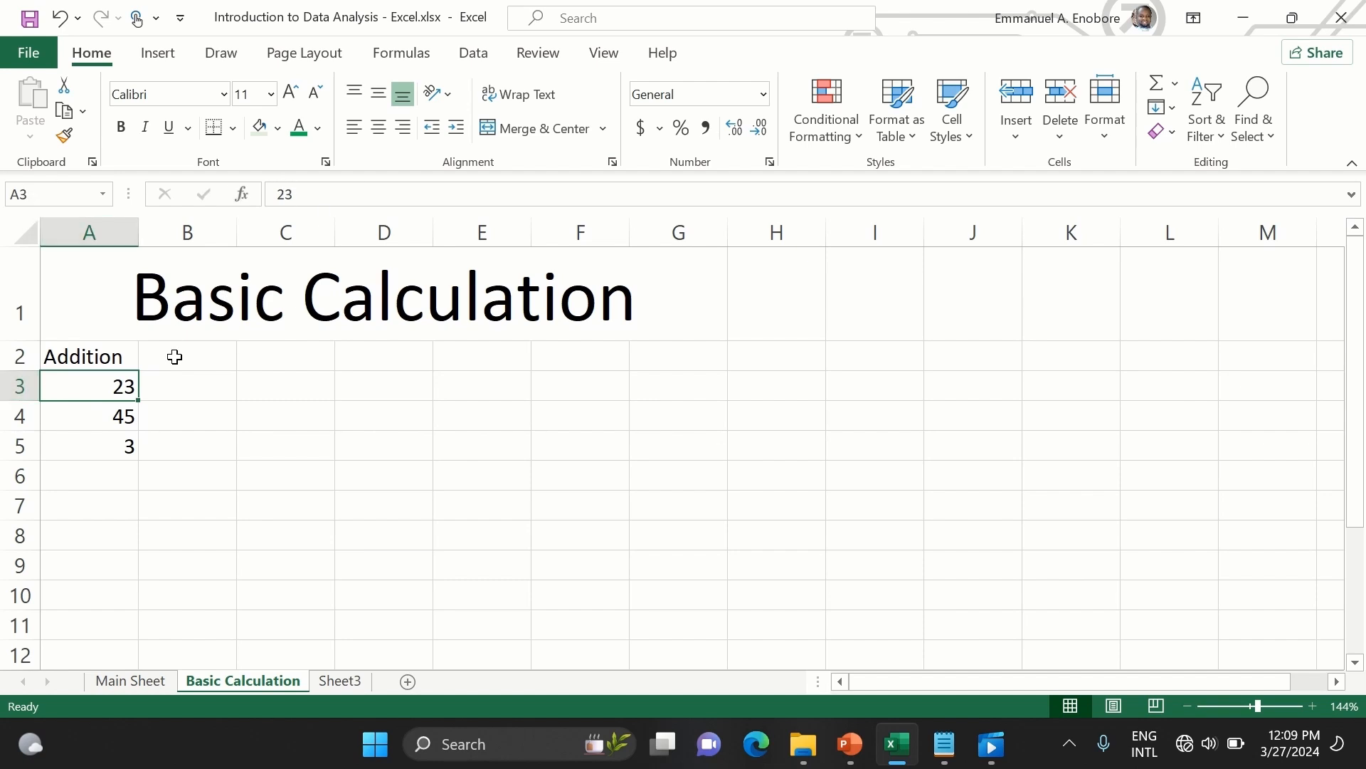
pyautogui.click(85, 416)
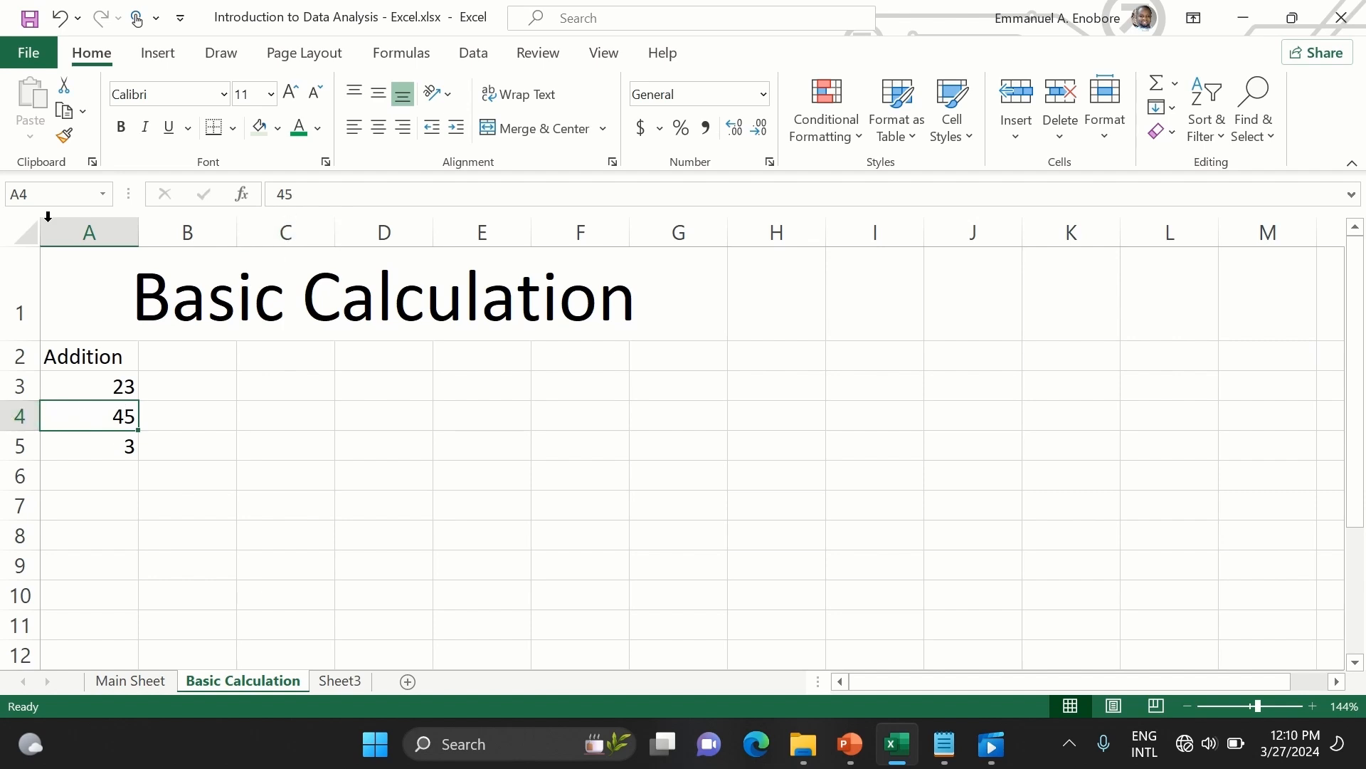
pyautogui.click(97, 448)
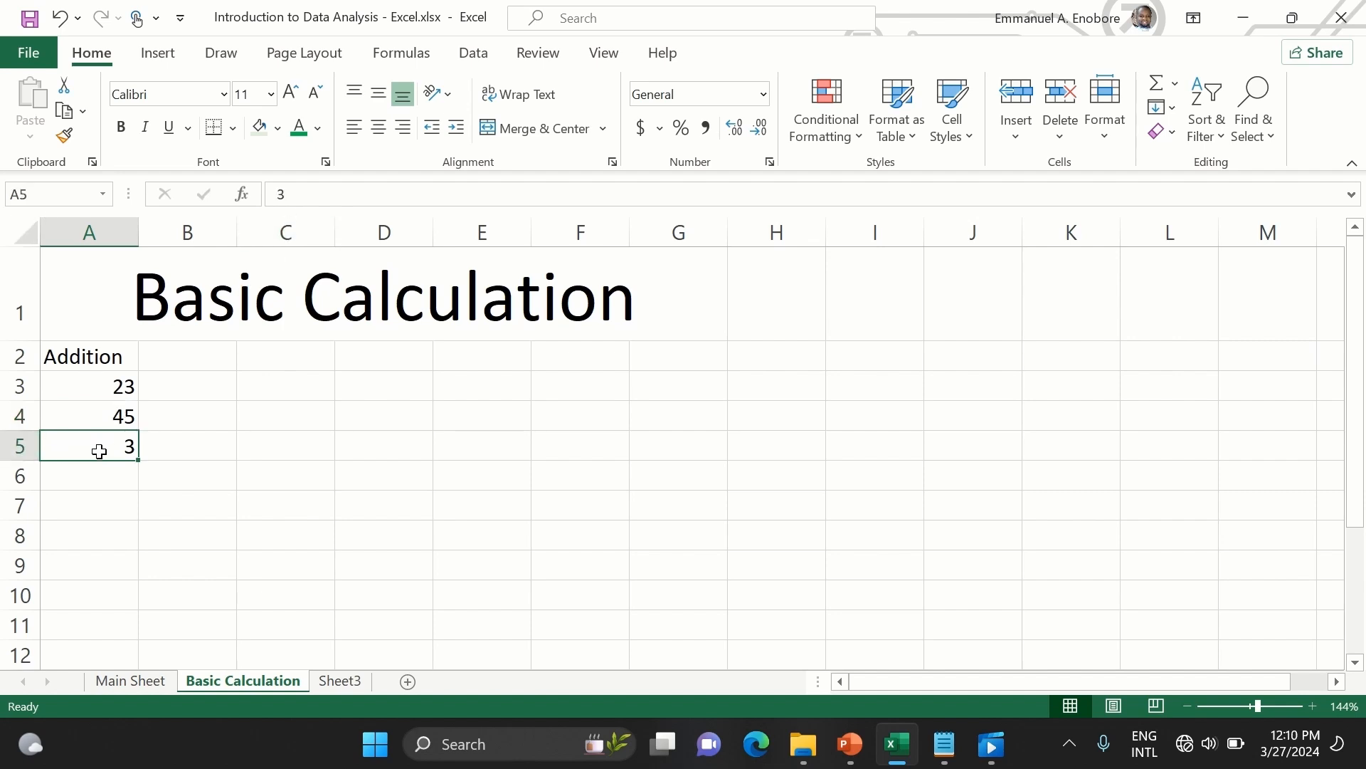
pyautogui.click(100, 481)
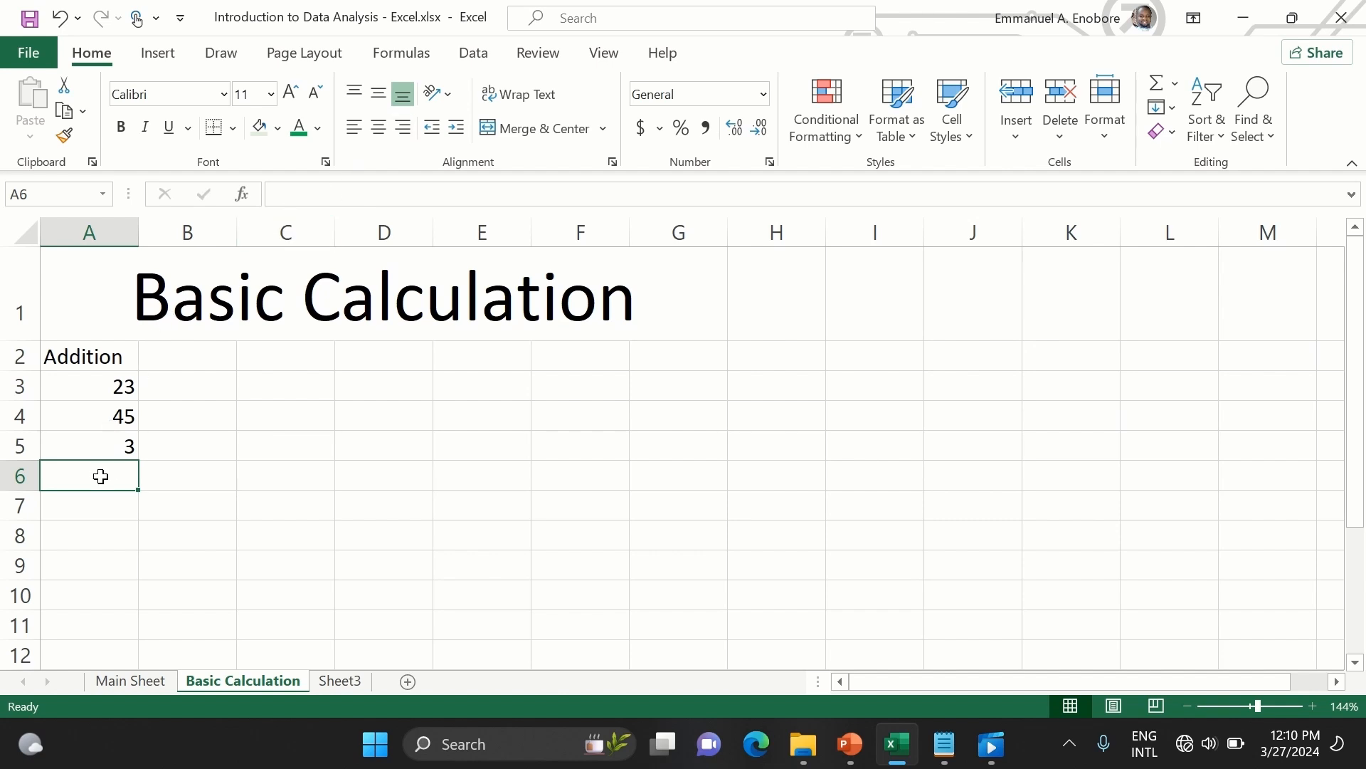
pyautogui.write('=')
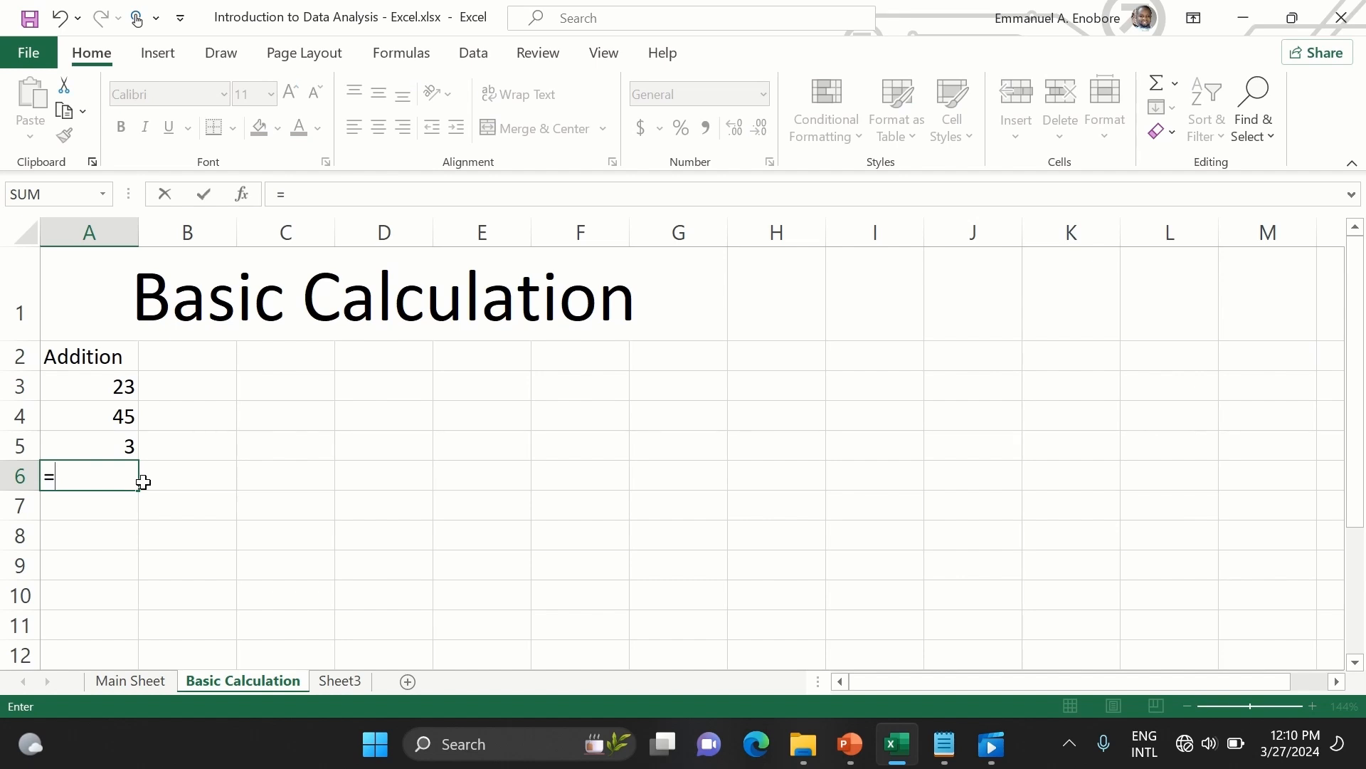
pyautogui.write('23+45+3')
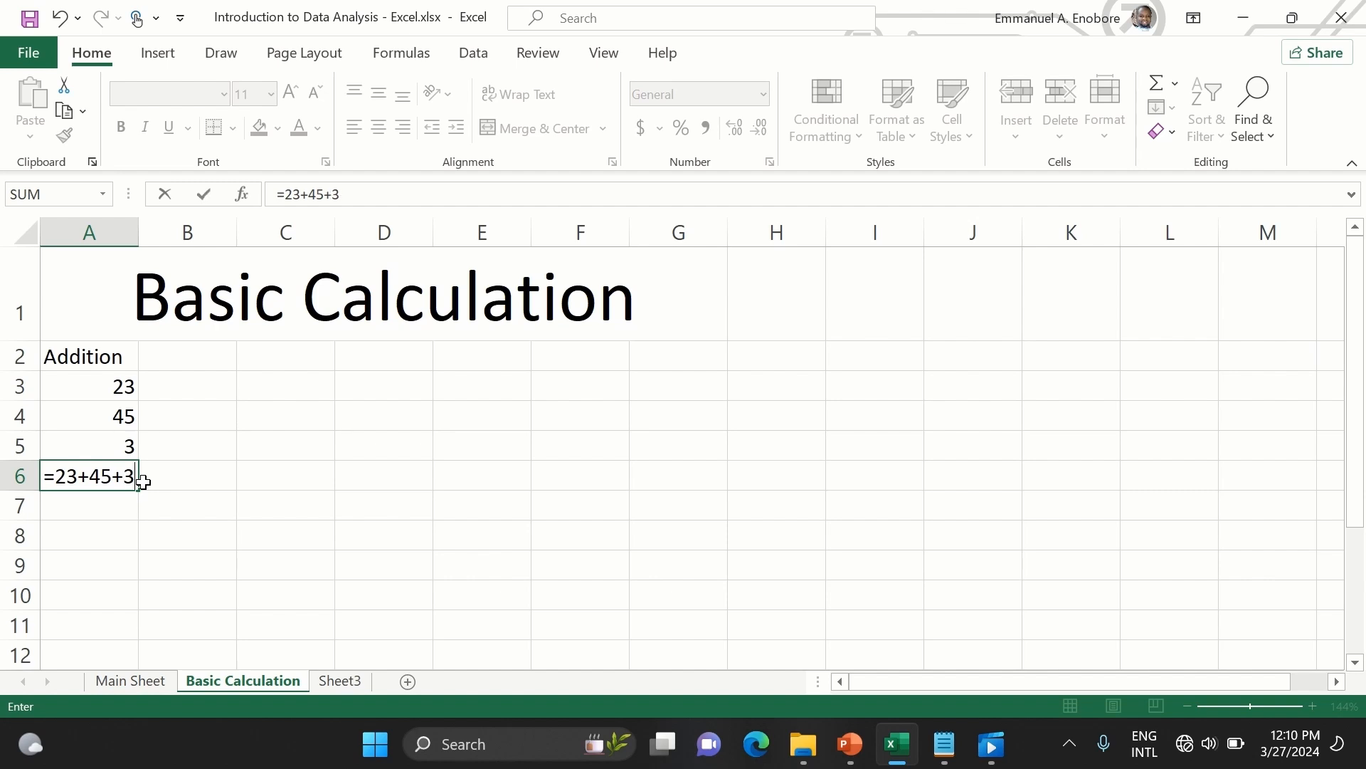
pyautogui.press('Return')
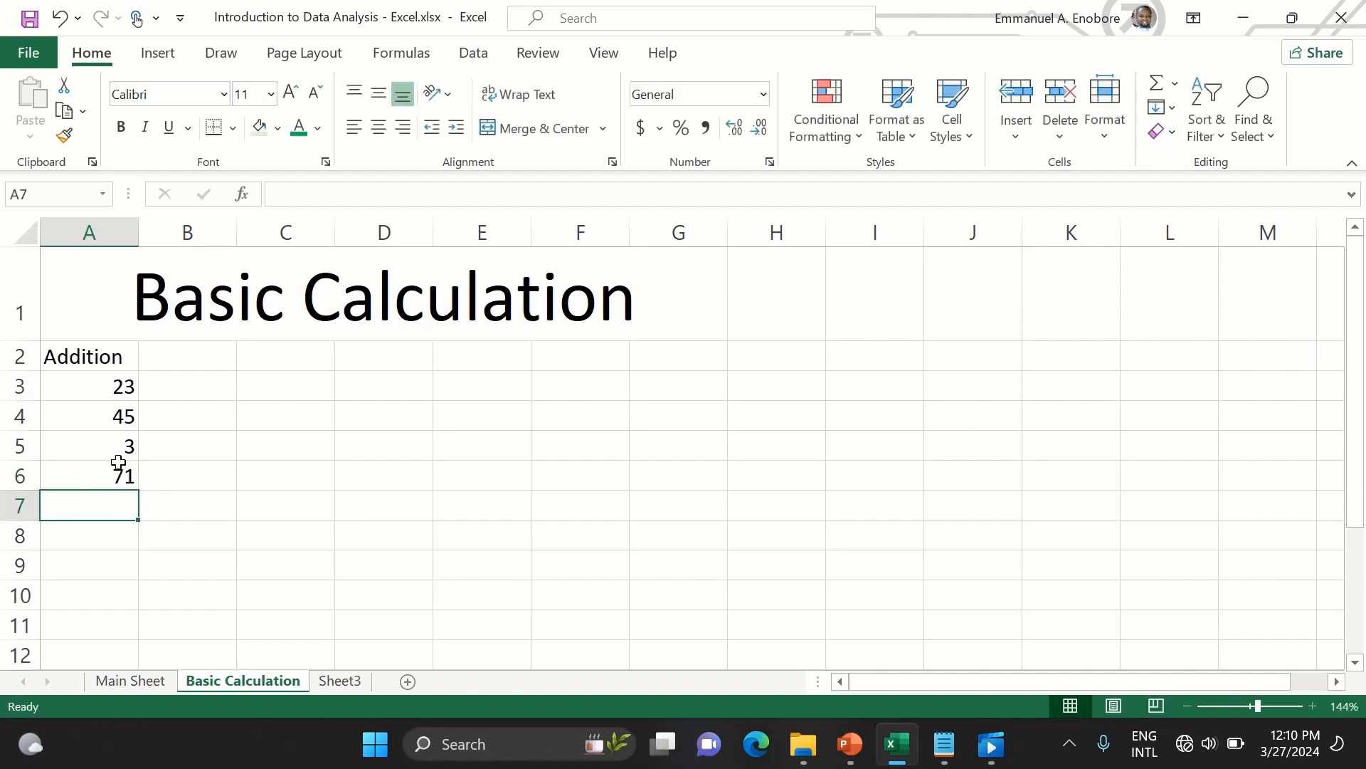
# - Check the formula in A6 and change the number in A5 to 9
pyautogui.click(101, 479)
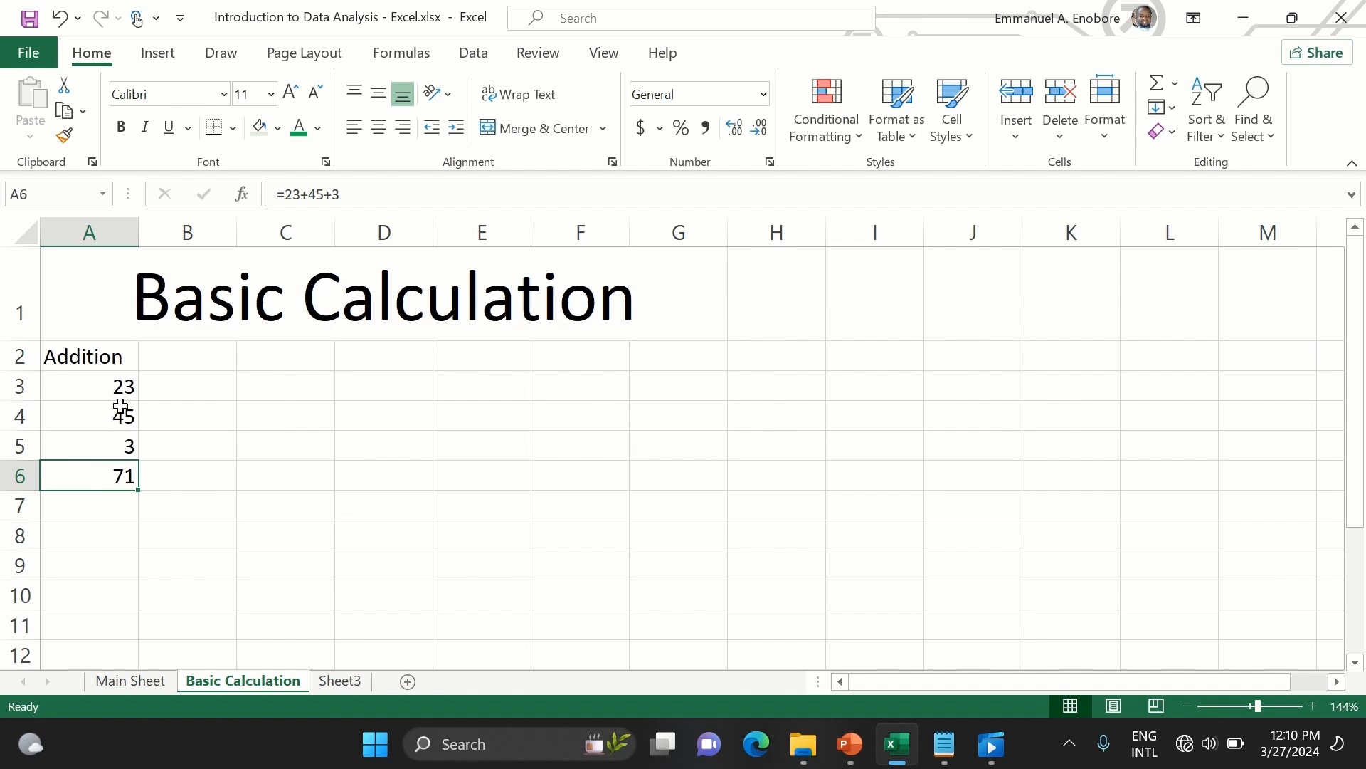
pyautogui.click(118, 445)
pyautogui.write('9')
pyautogui.press('Return')
# - Replace the typed-number addition in A6 with the cell-reference formula =A3+A4+A5
pyautogui.doubleClick(131, 475)
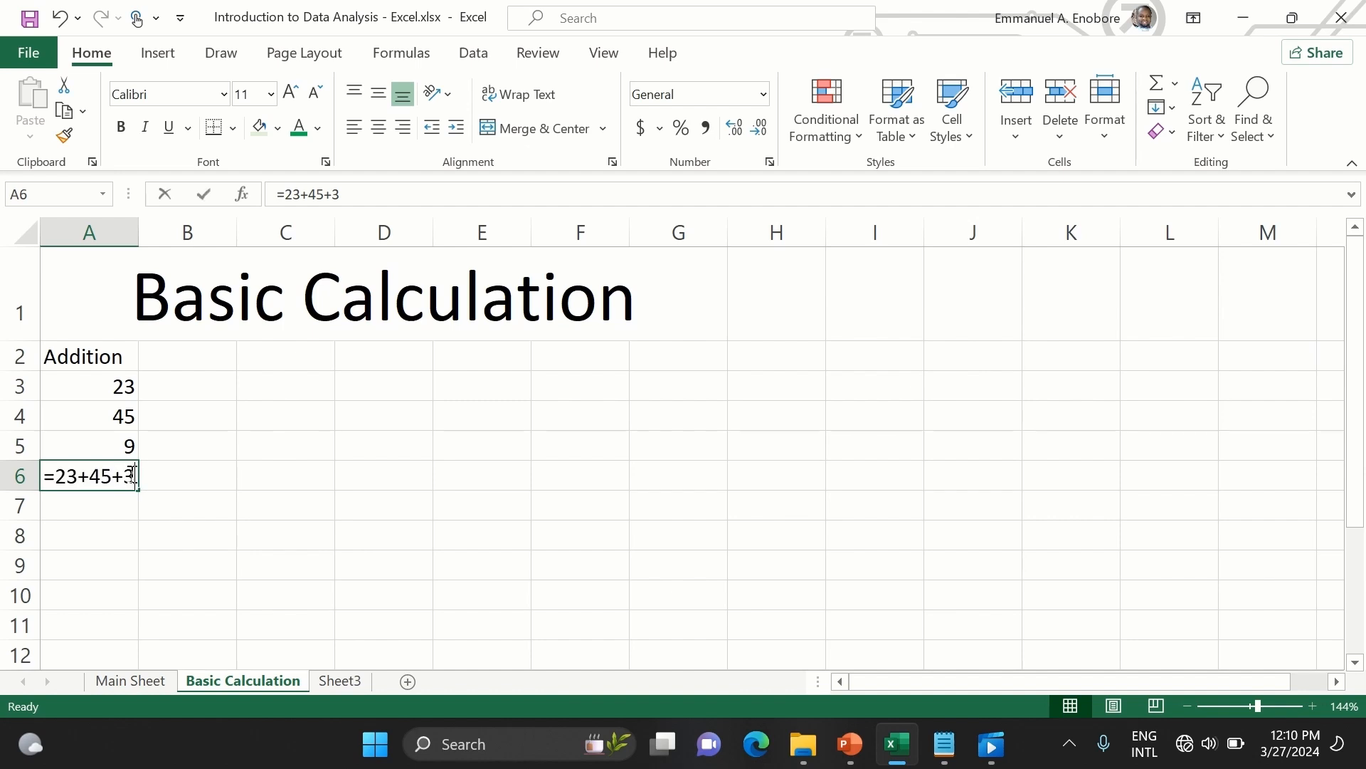
pyautogui.hotkey('shift', 'Home')
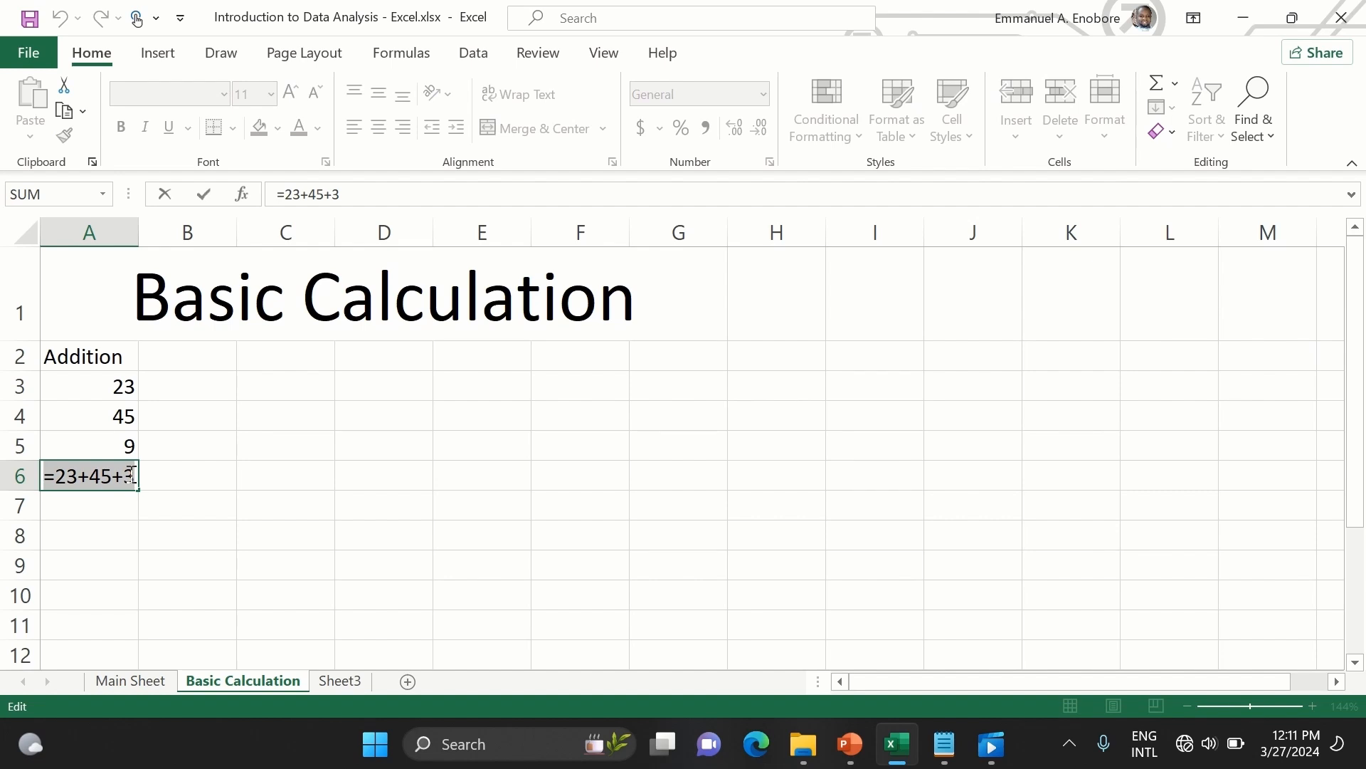
pyautogui.write('=')
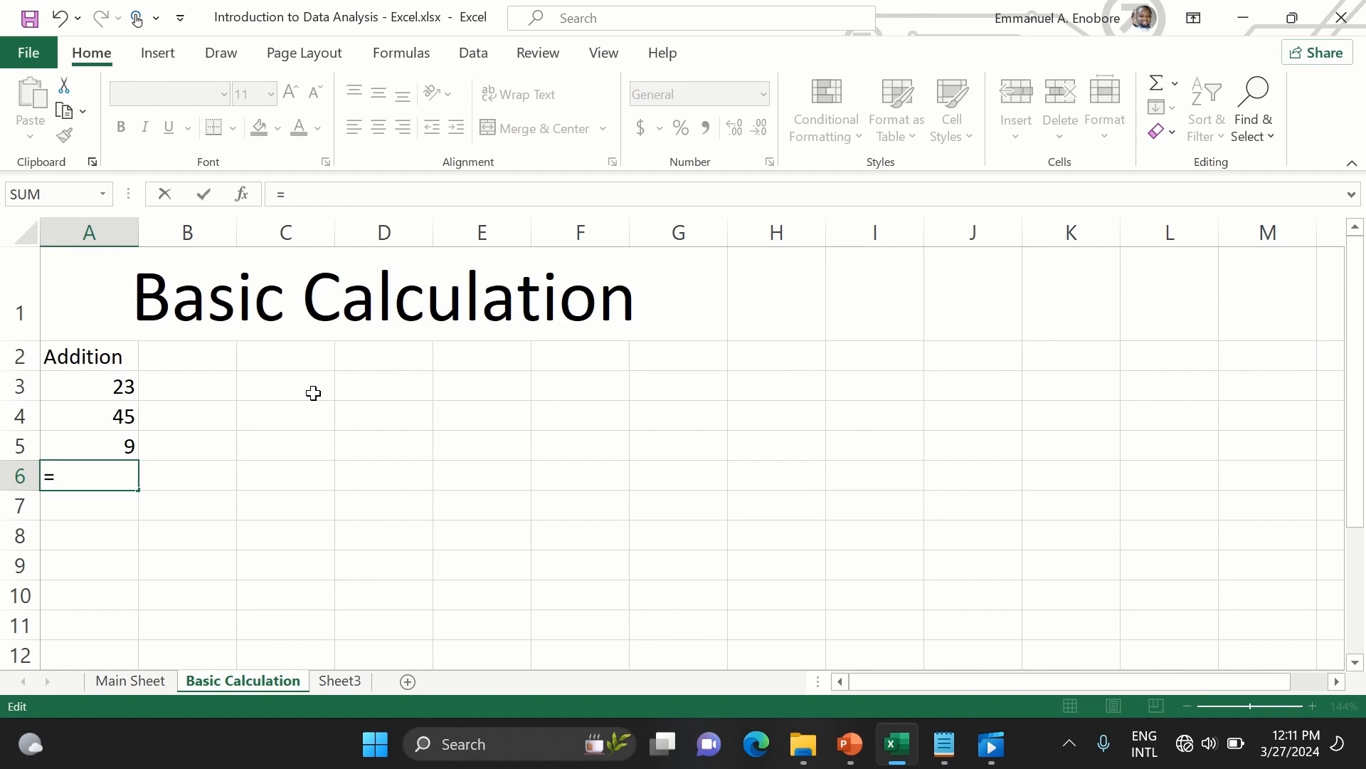
pyautogui.write('A')
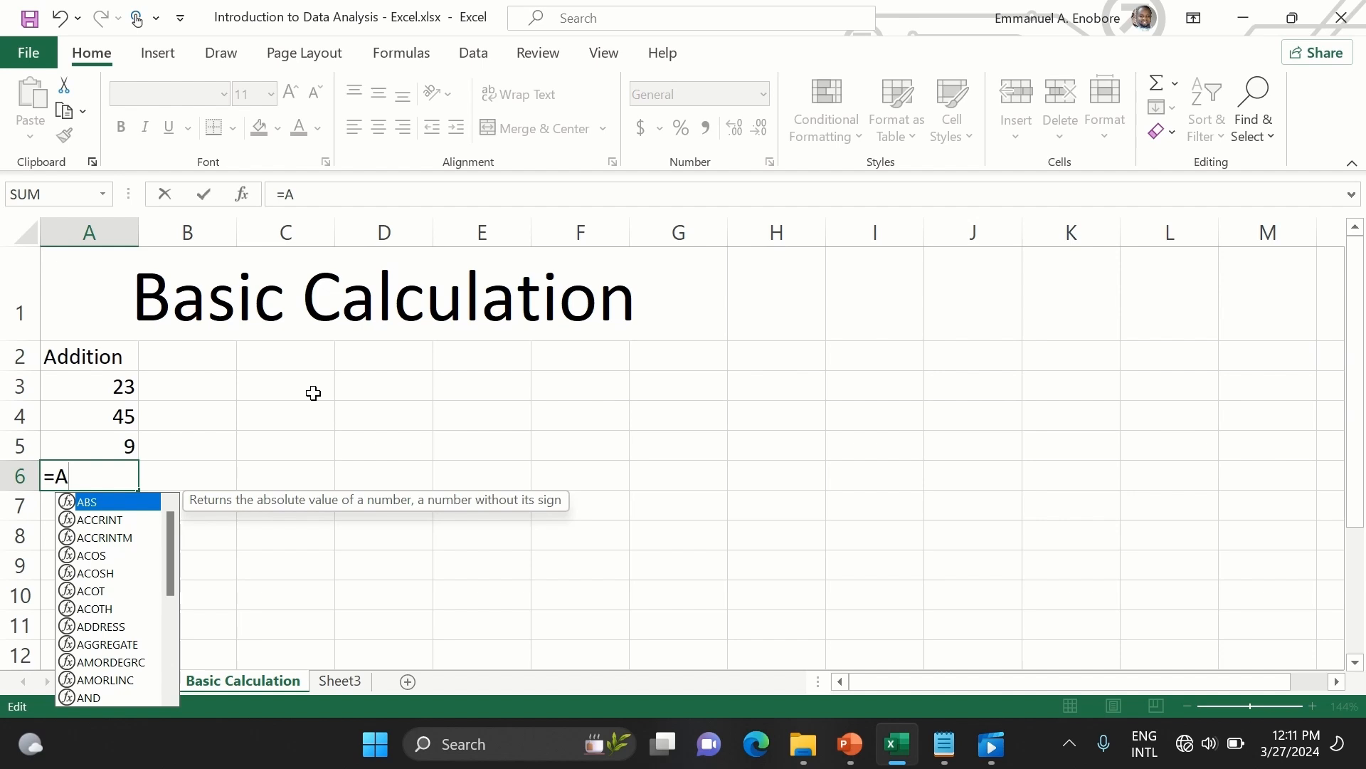
pyautogui.press('Escape')
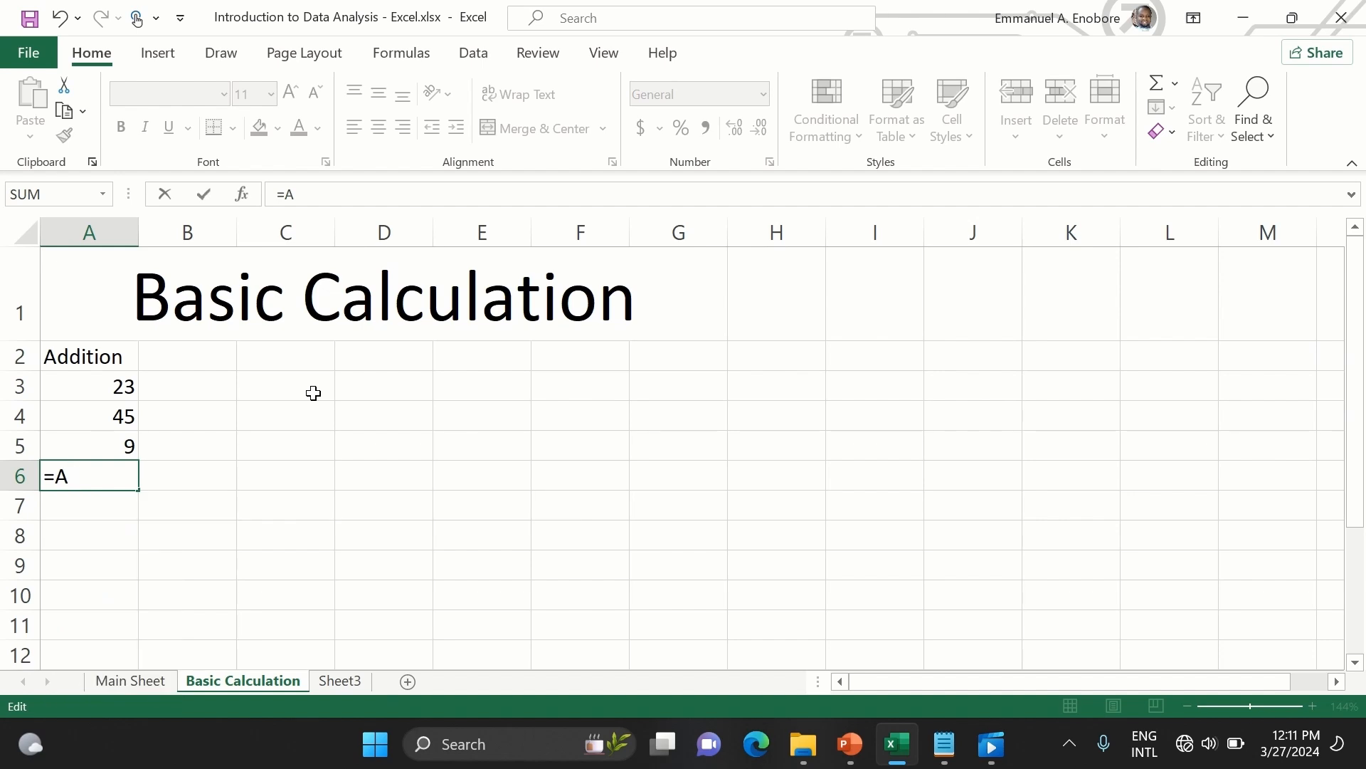
pyautogui.write('3')
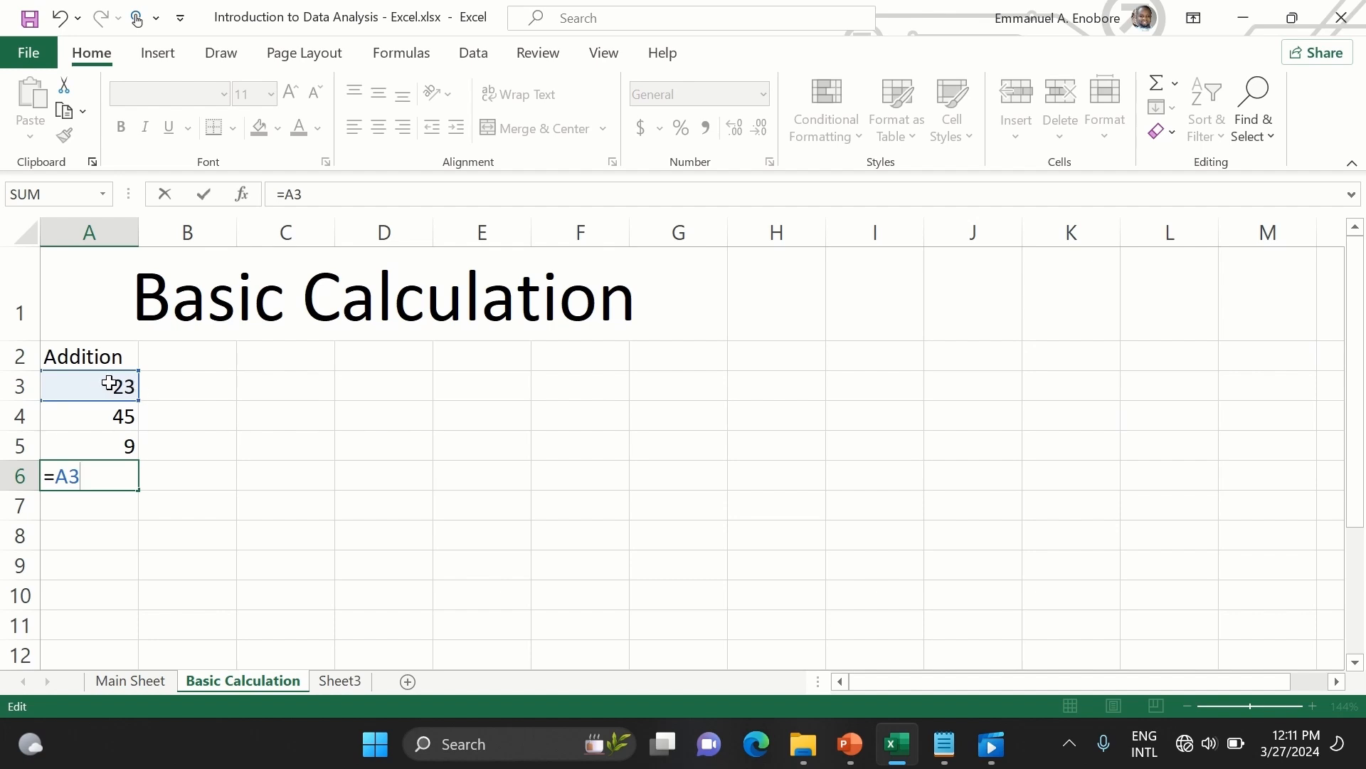
pyautogui.write('+A')
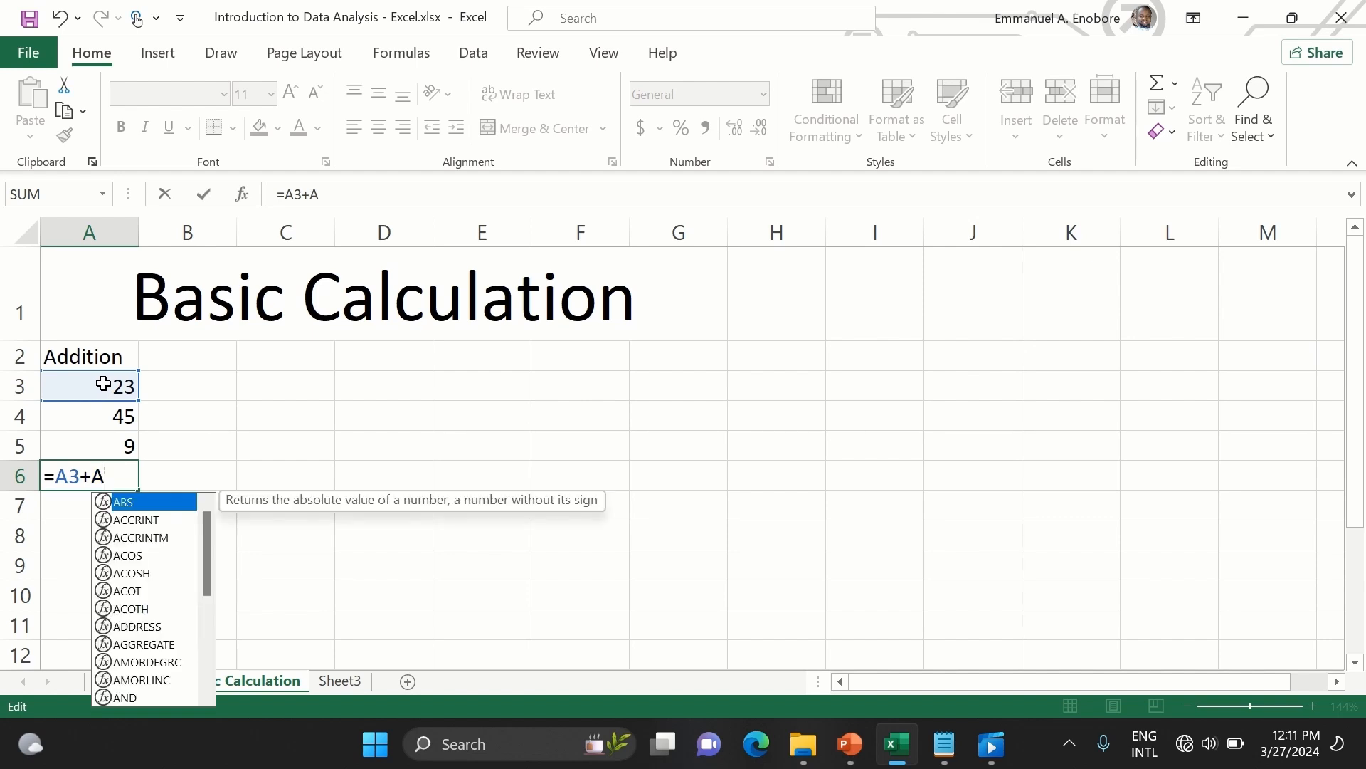
pyautogui.write('4')
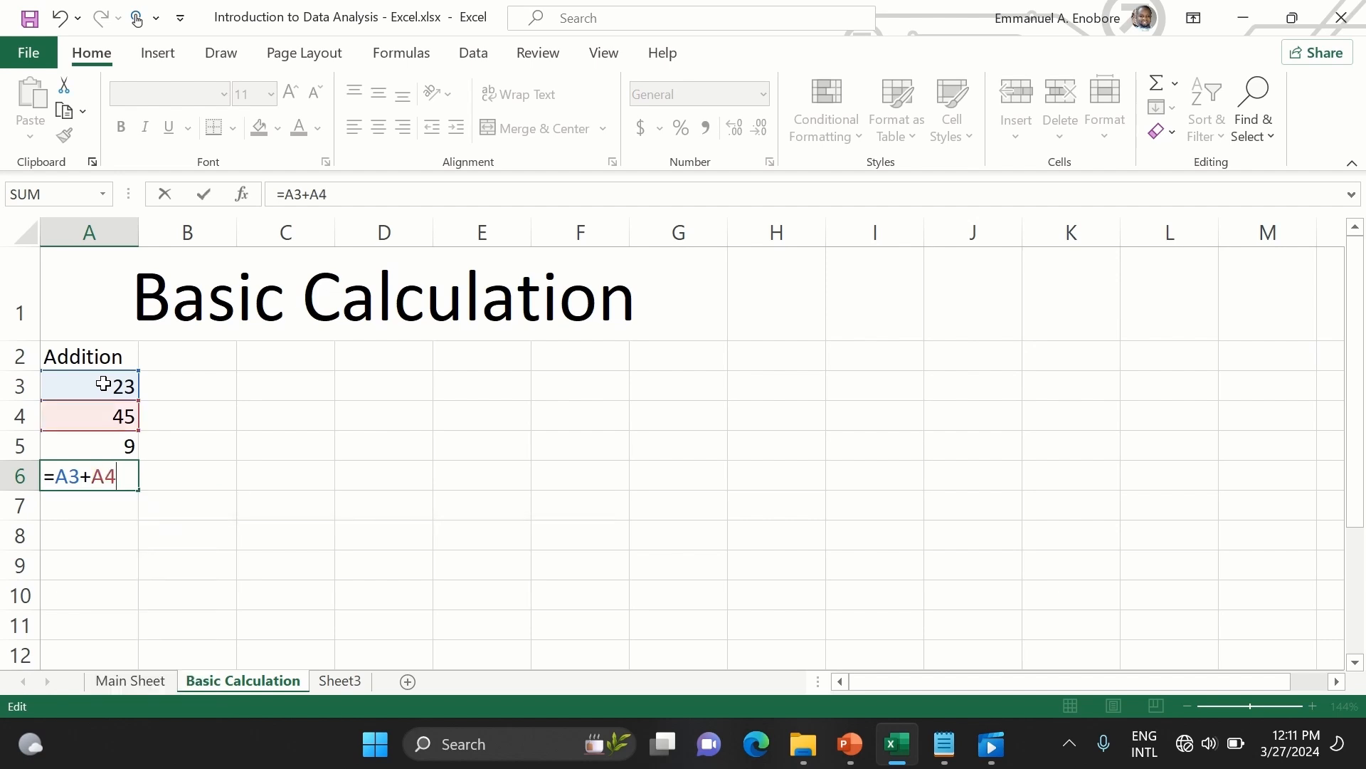
pyautogui.write('+A')
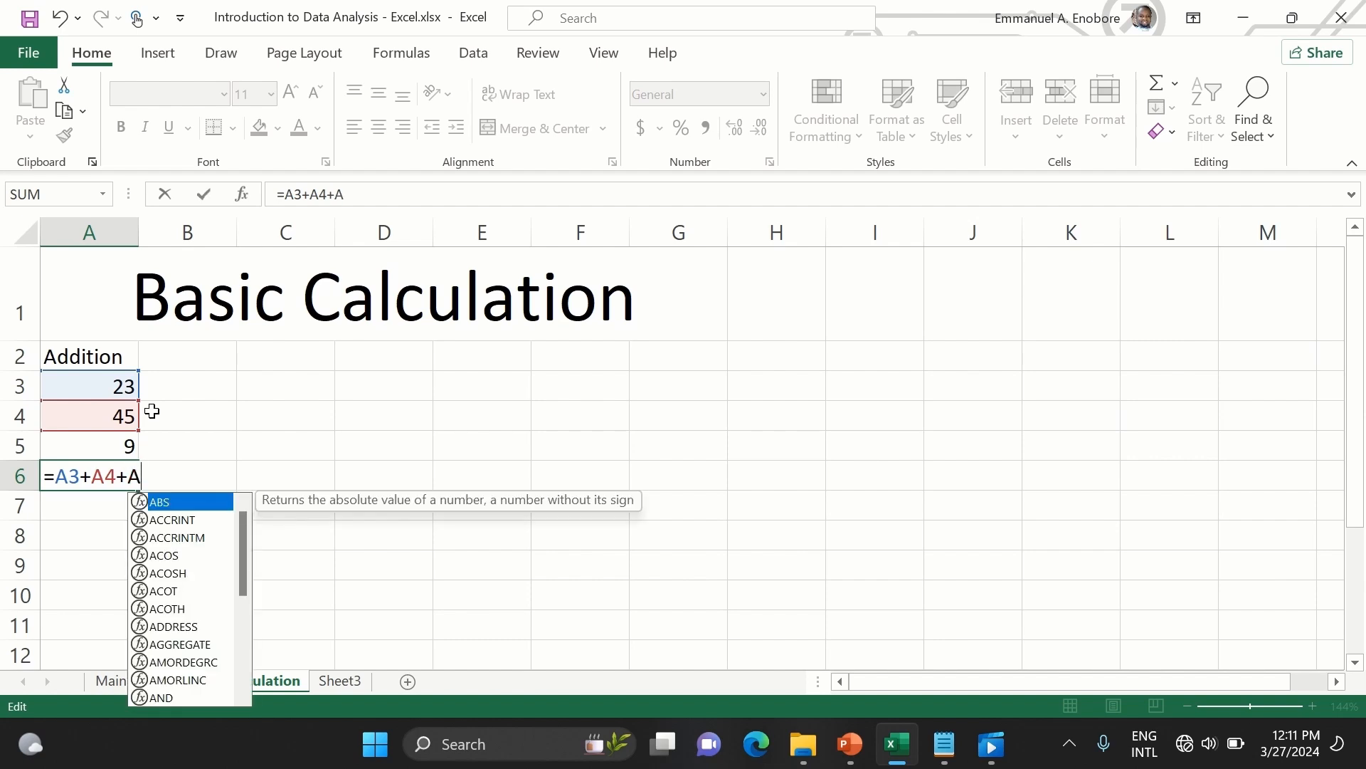
pyautogui.write('5')
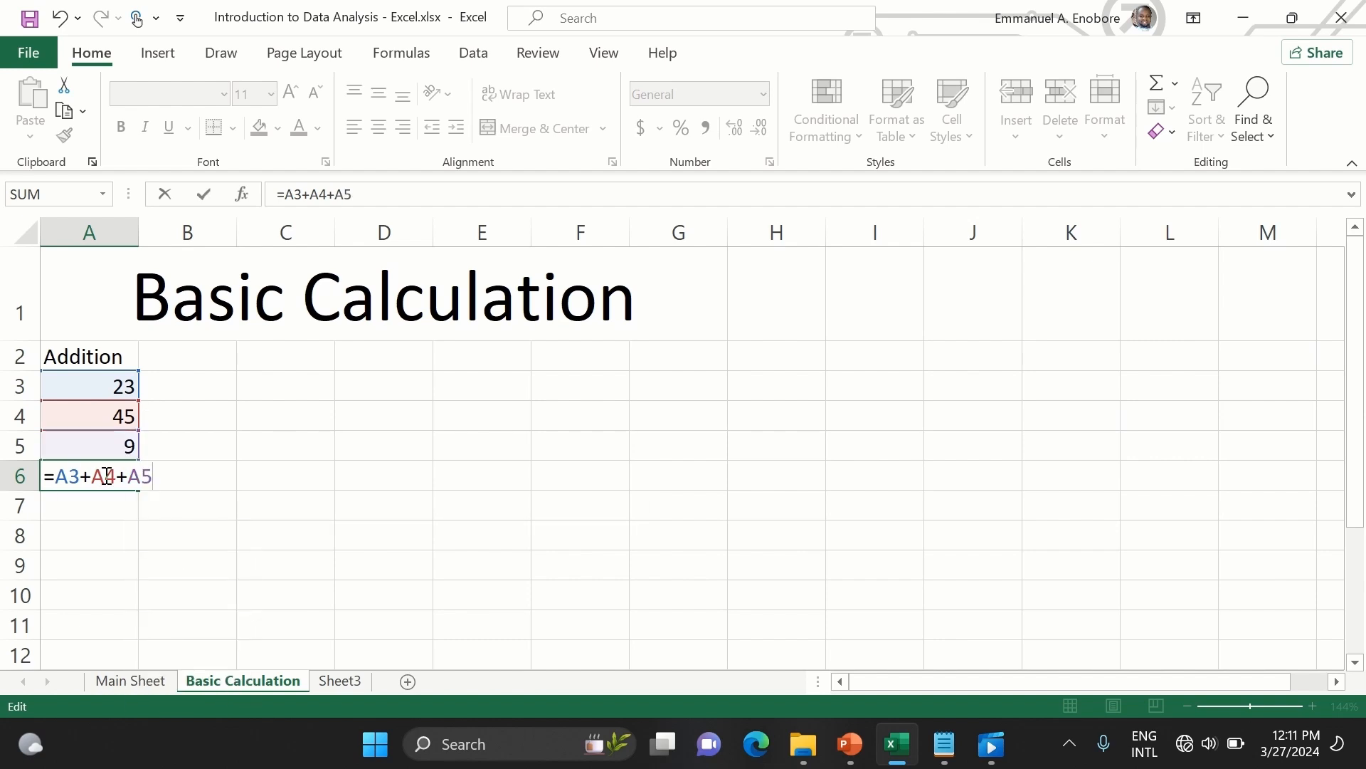
pyautogui.press('Return')
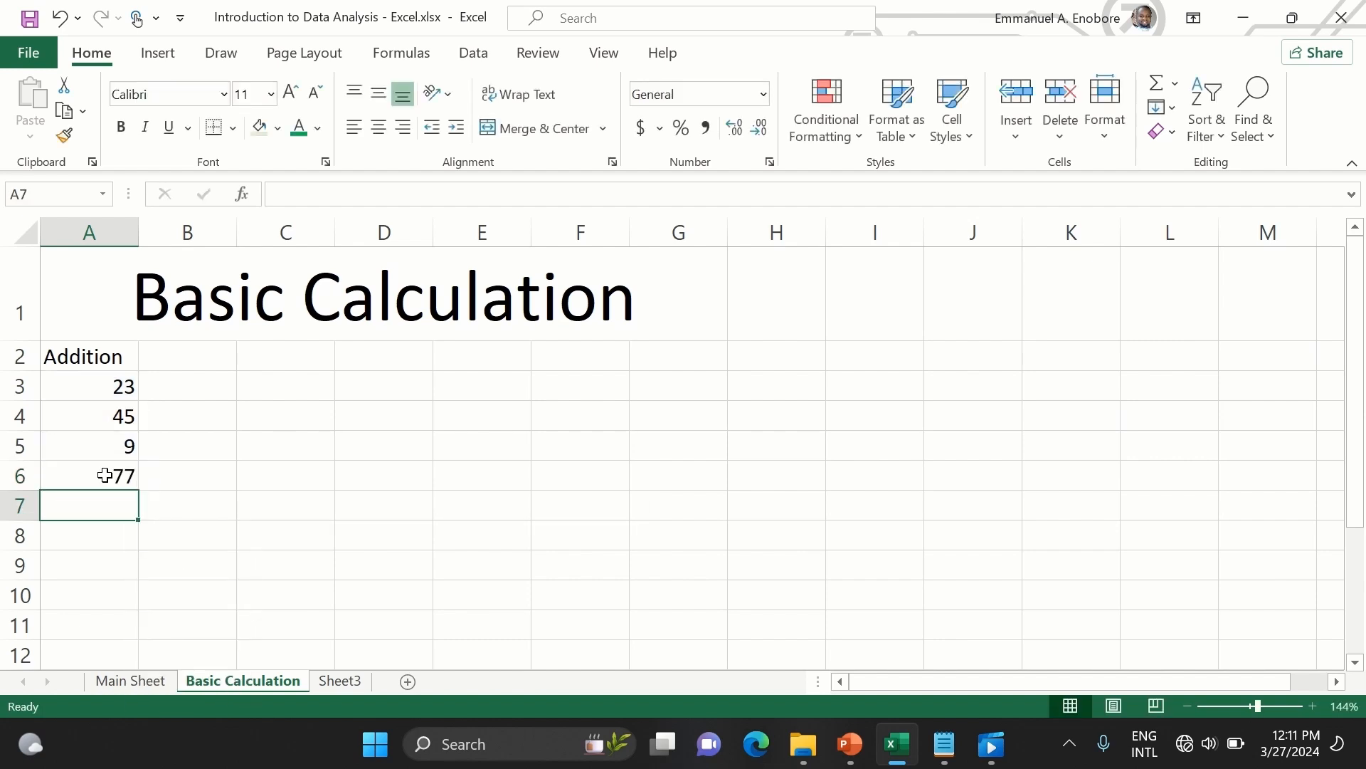
# - Change the second number under Addition, in A4, to 88
pyautogui.click(121, 417)
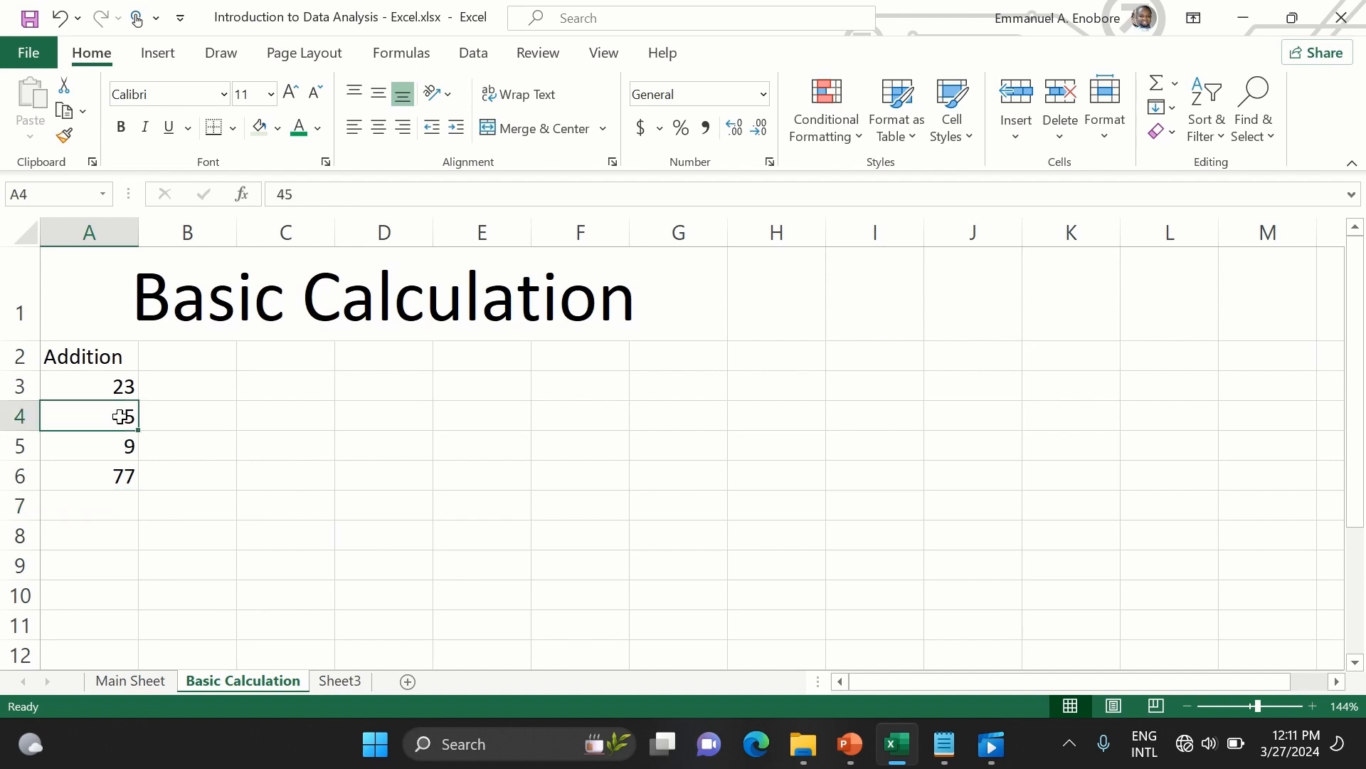
pyautogui.write('88')
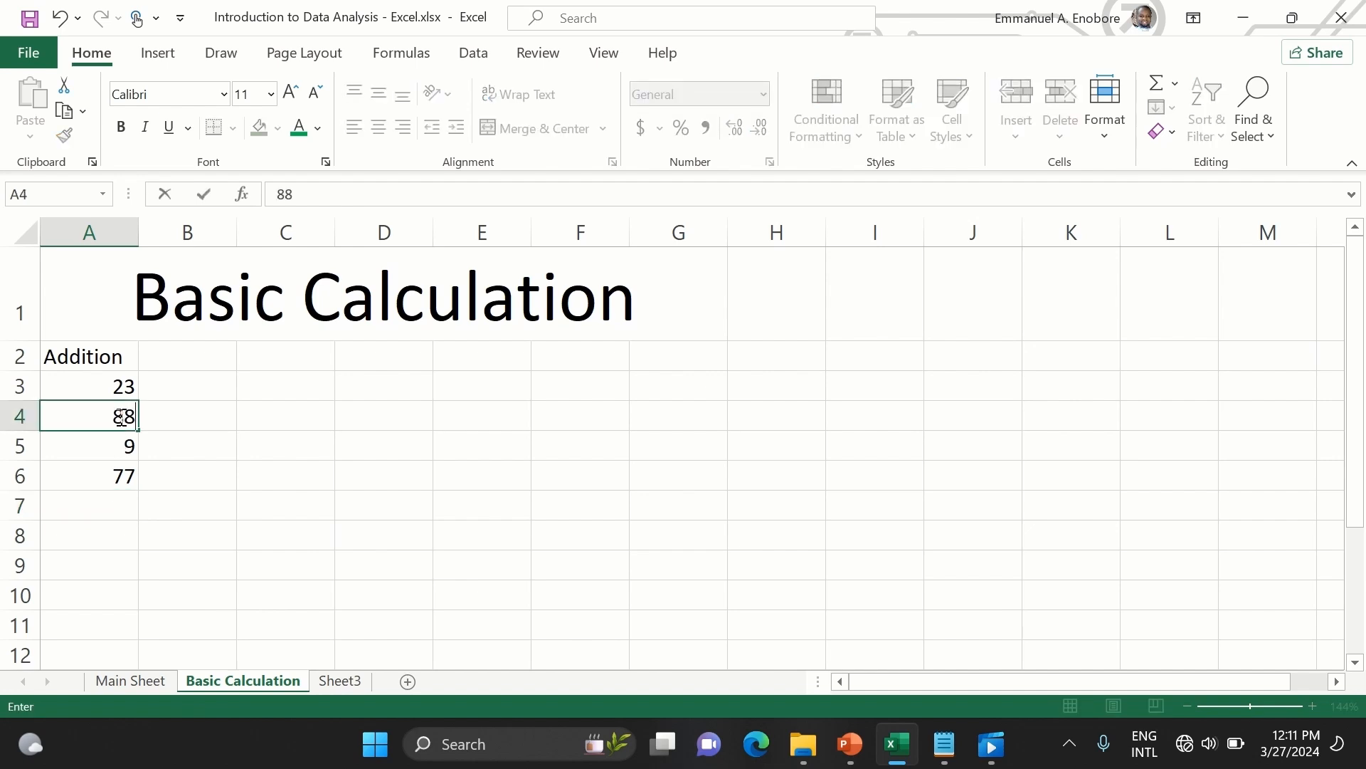
pyautogui.press('Return')
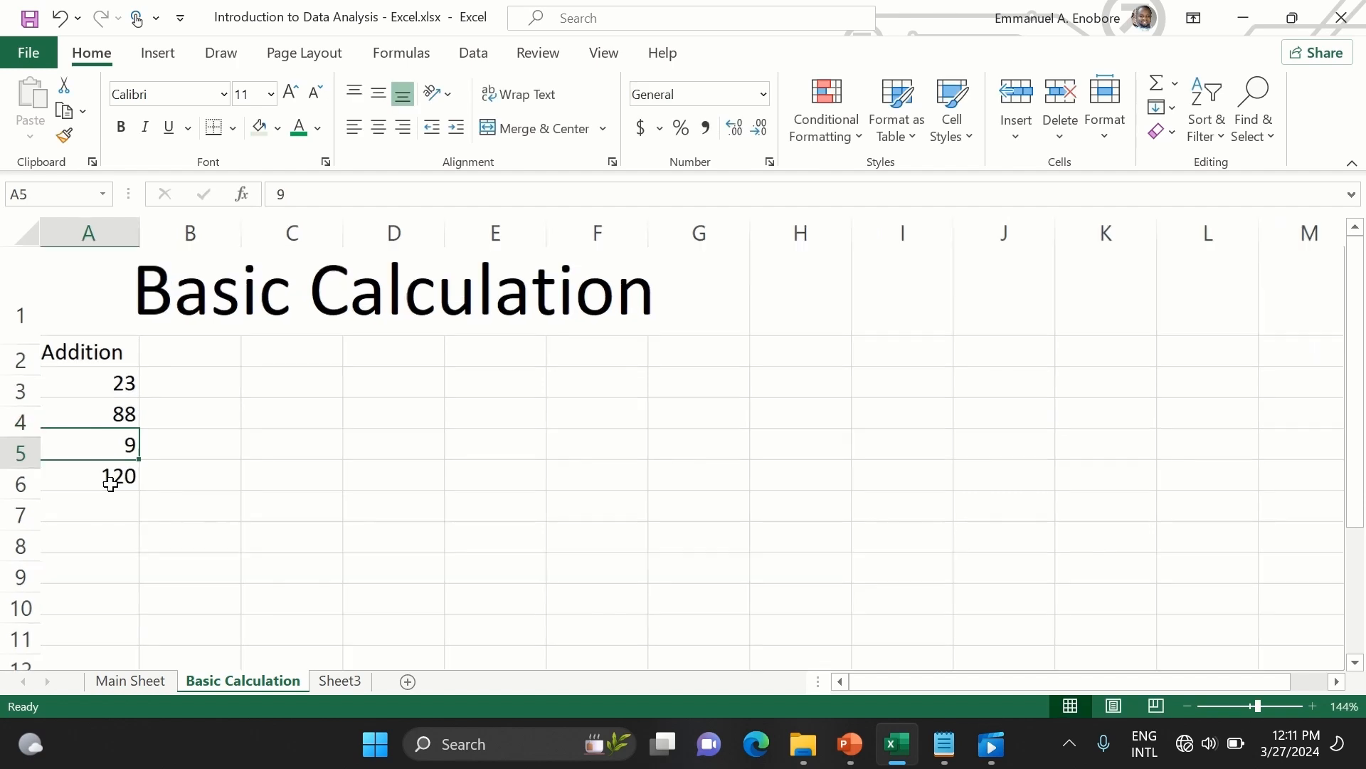
# - Test the cell-reference formula by changing A5 to 0 and to 3445
pyautogui.scroll(3, 110, 482)
pyautogui.scroll(1, 110, 480)
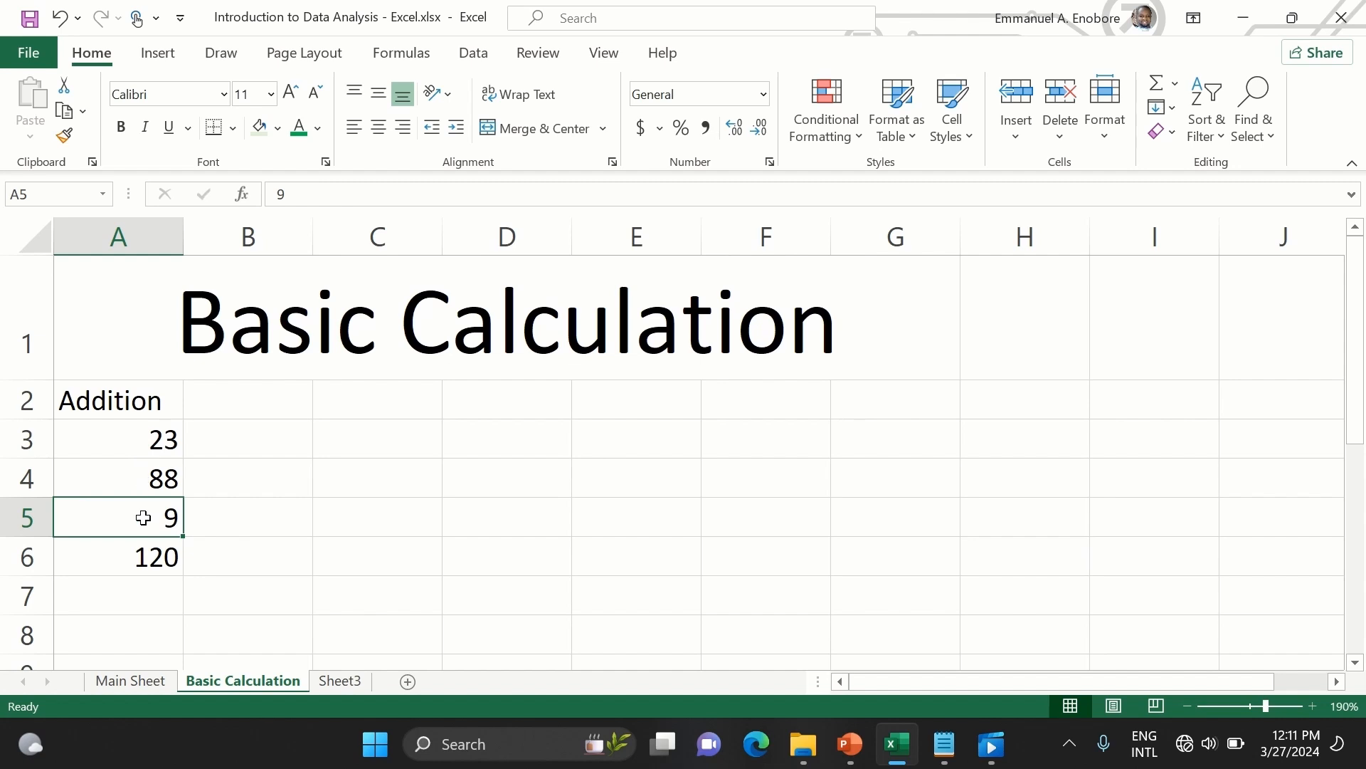
pyautogui.write('0')
pyautogui.press('Return')
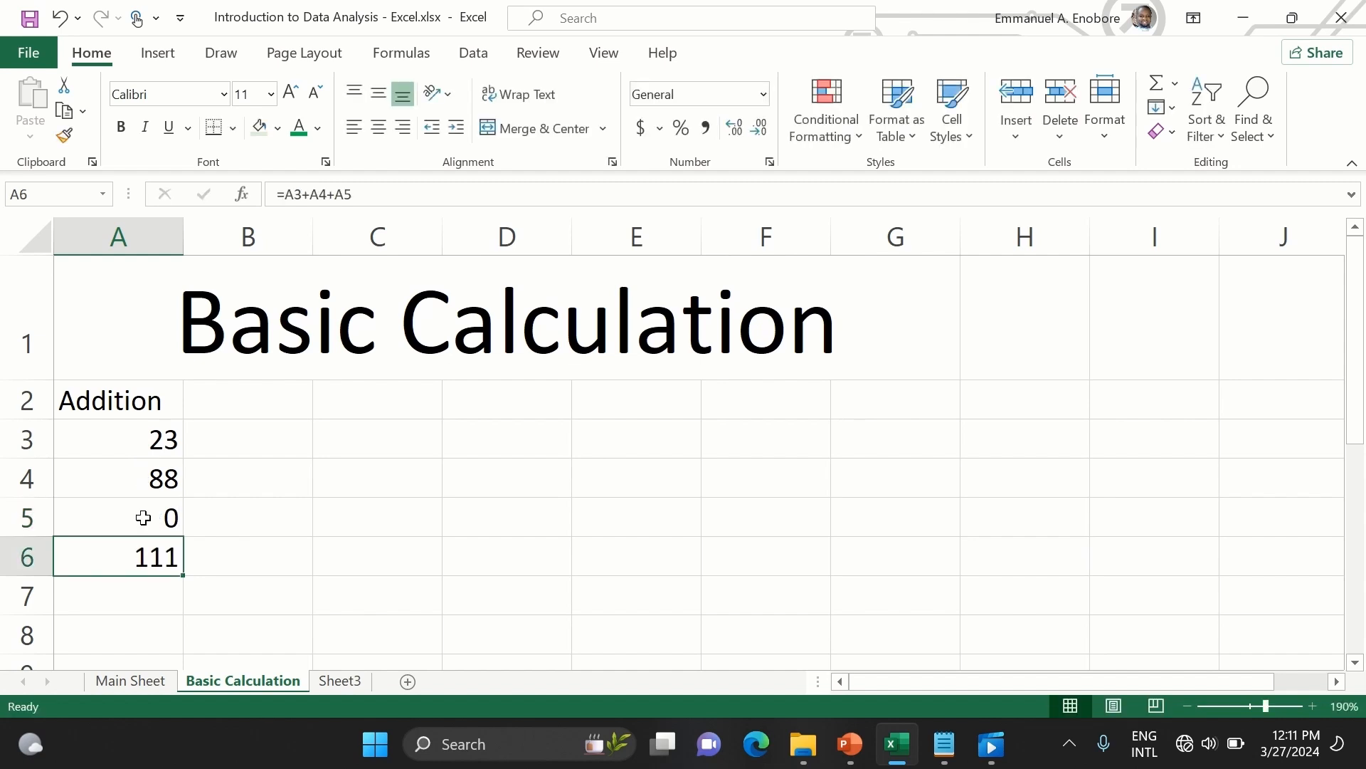
pyautogui.click(144, 517)
pyautogui.write('3445')
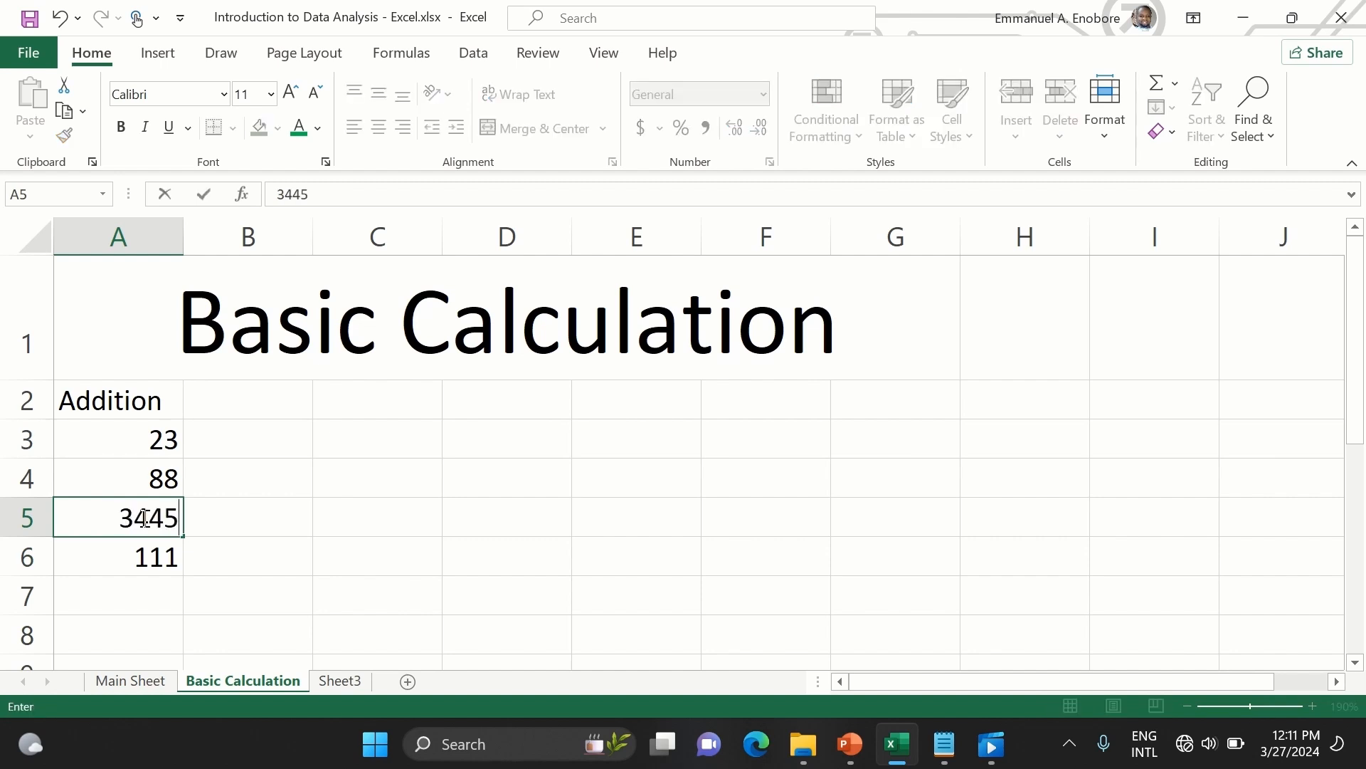
pyautogui.press('Return')
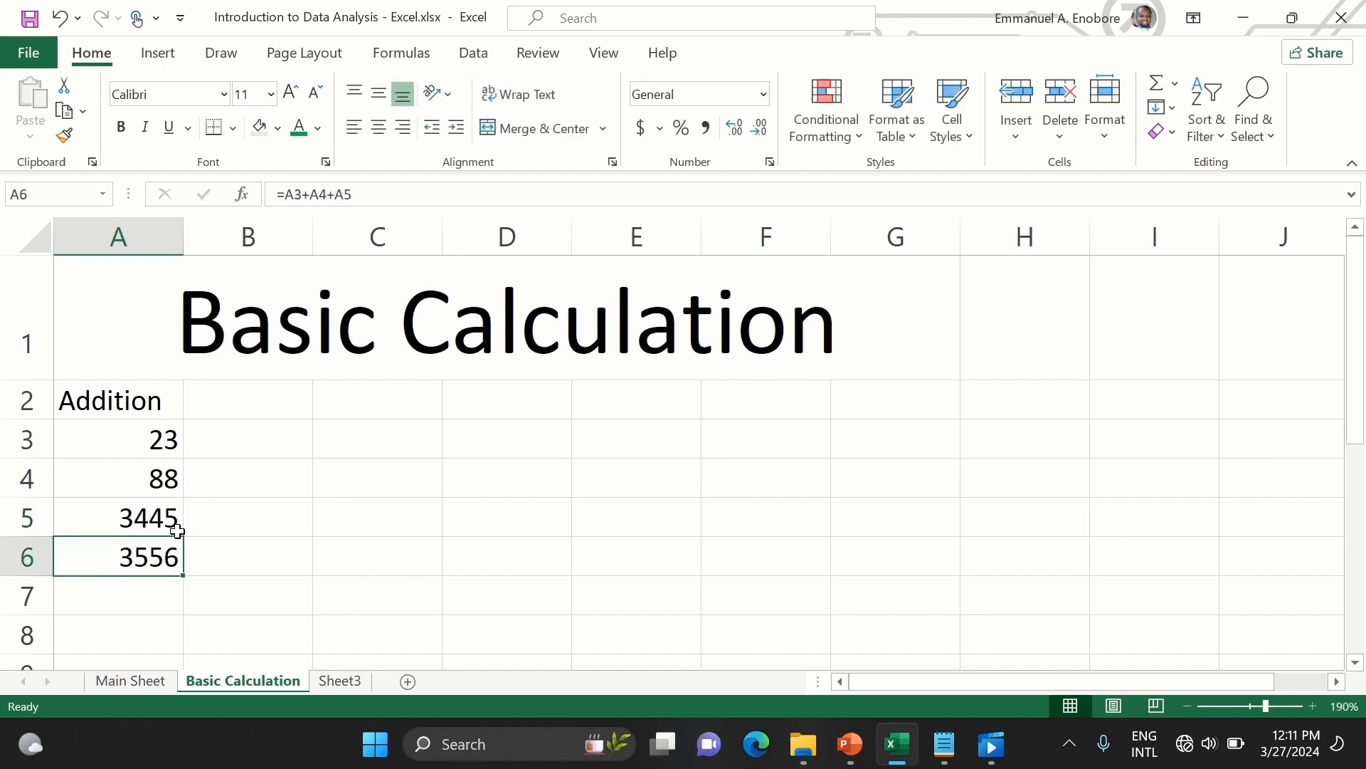
# - Set the third number under Addition, in A5, to 23
pyautogui.click(150, 528)
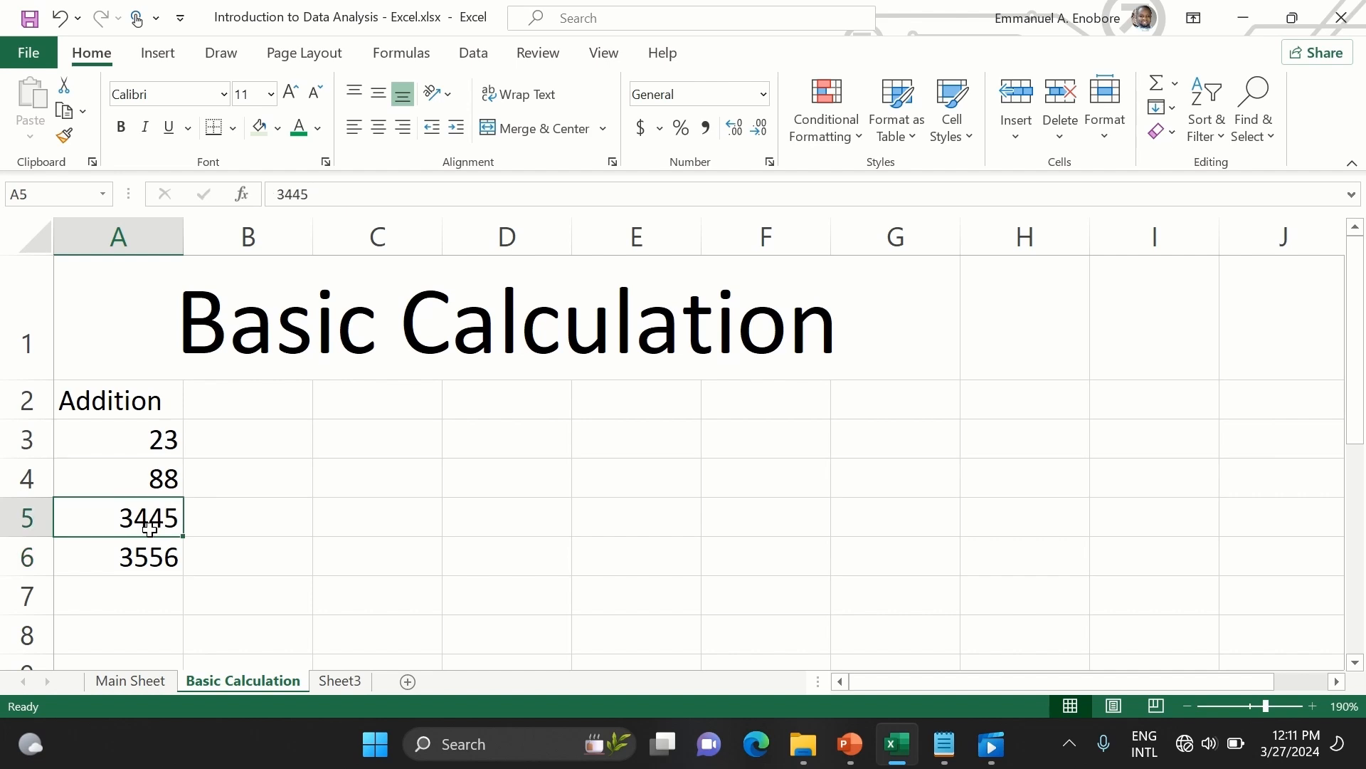
pyautogui.write('23')
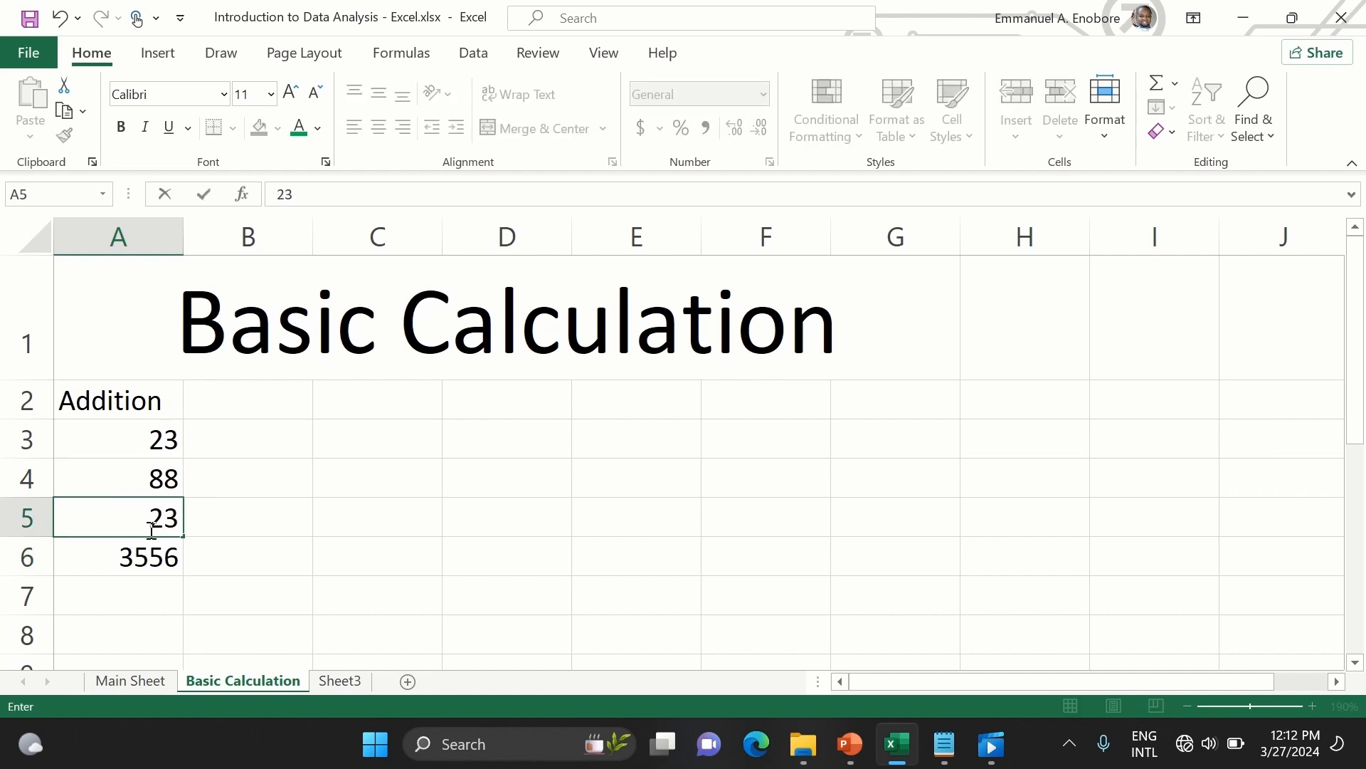
pyautogui.press('Return')
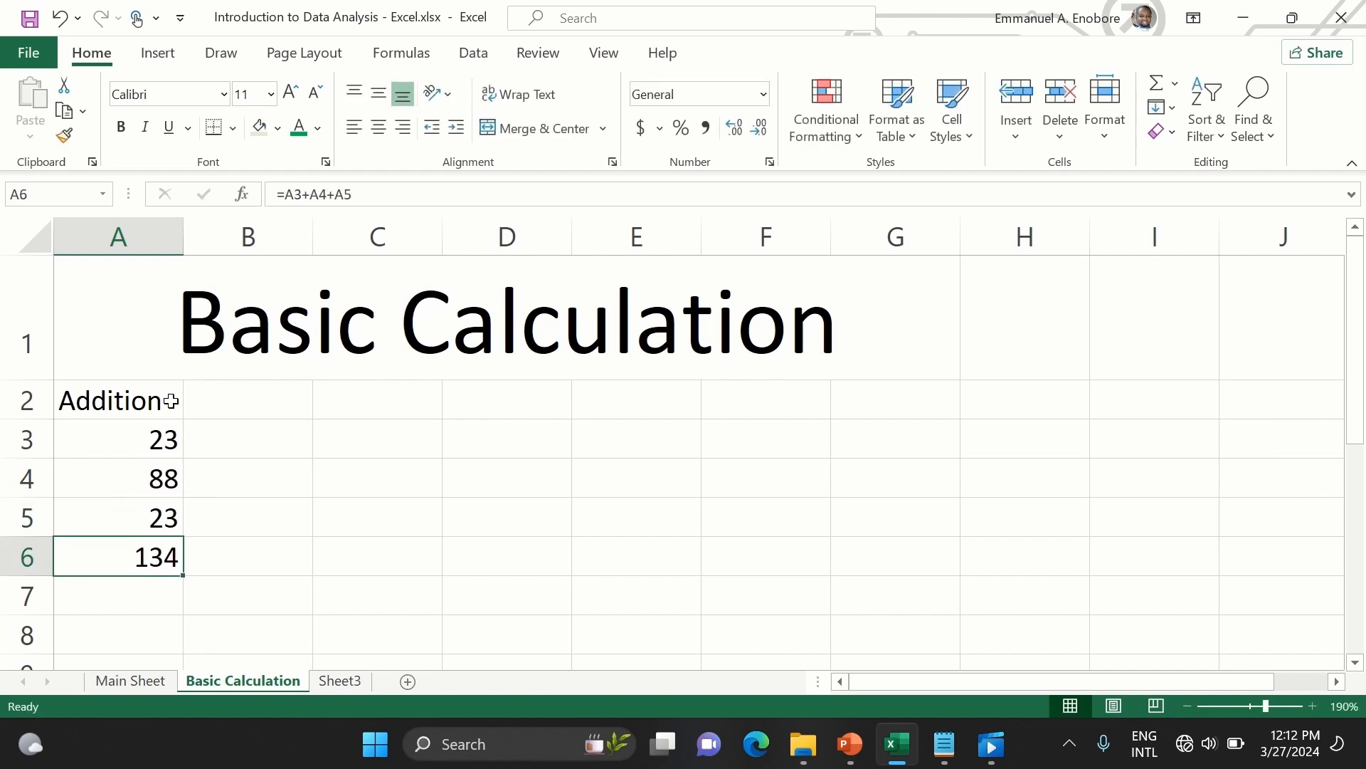
# - Replace the addition formula in A6 with =SUM(A3:A5) to total the range under Addition
pyautogui.doubleClick(147, 557)
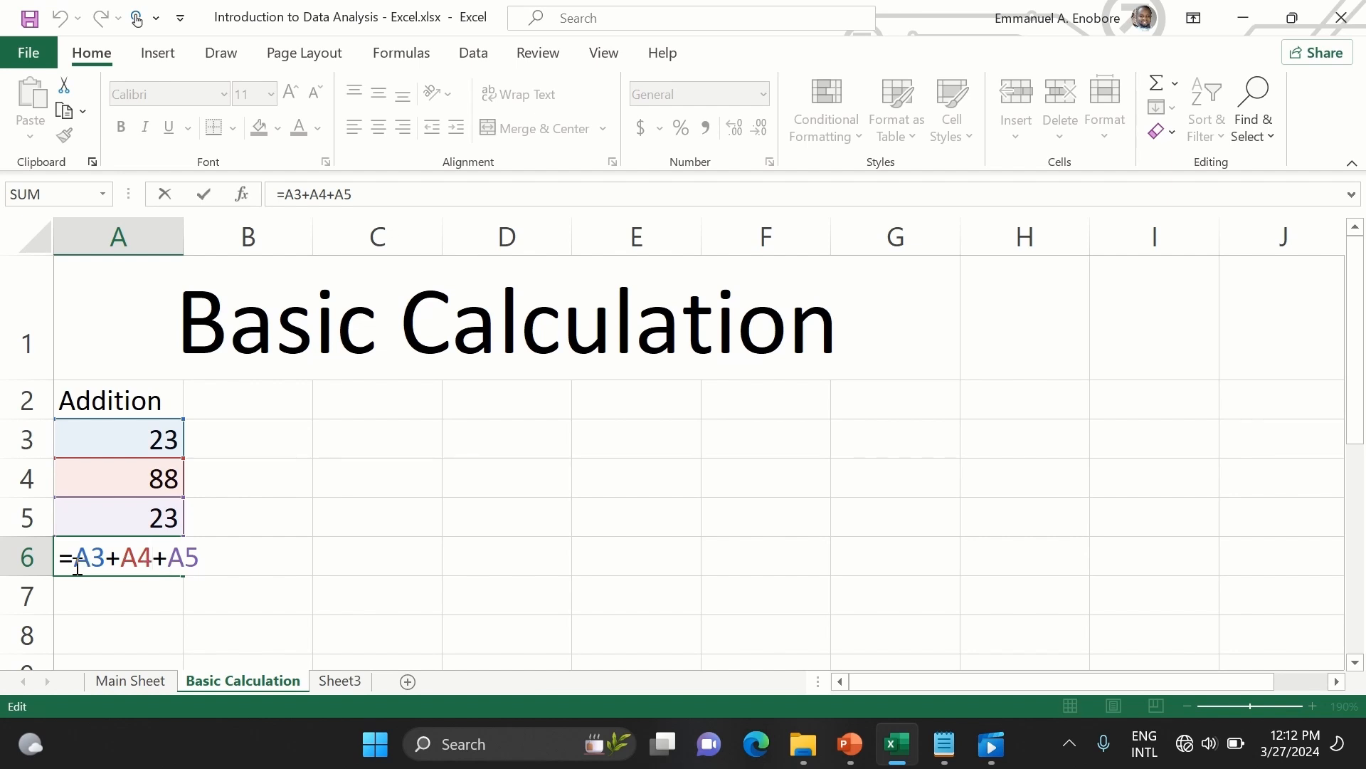
pyautogui.press('Right')
pyautogui.press('Right')
pyautogui.hotkey('shift', 'Right')
pyautogui.hotkey('shift', 'Right')
pyautogui.hotkey('shift', 'Right')
pyautogui.hotkey('shift', 'Right')
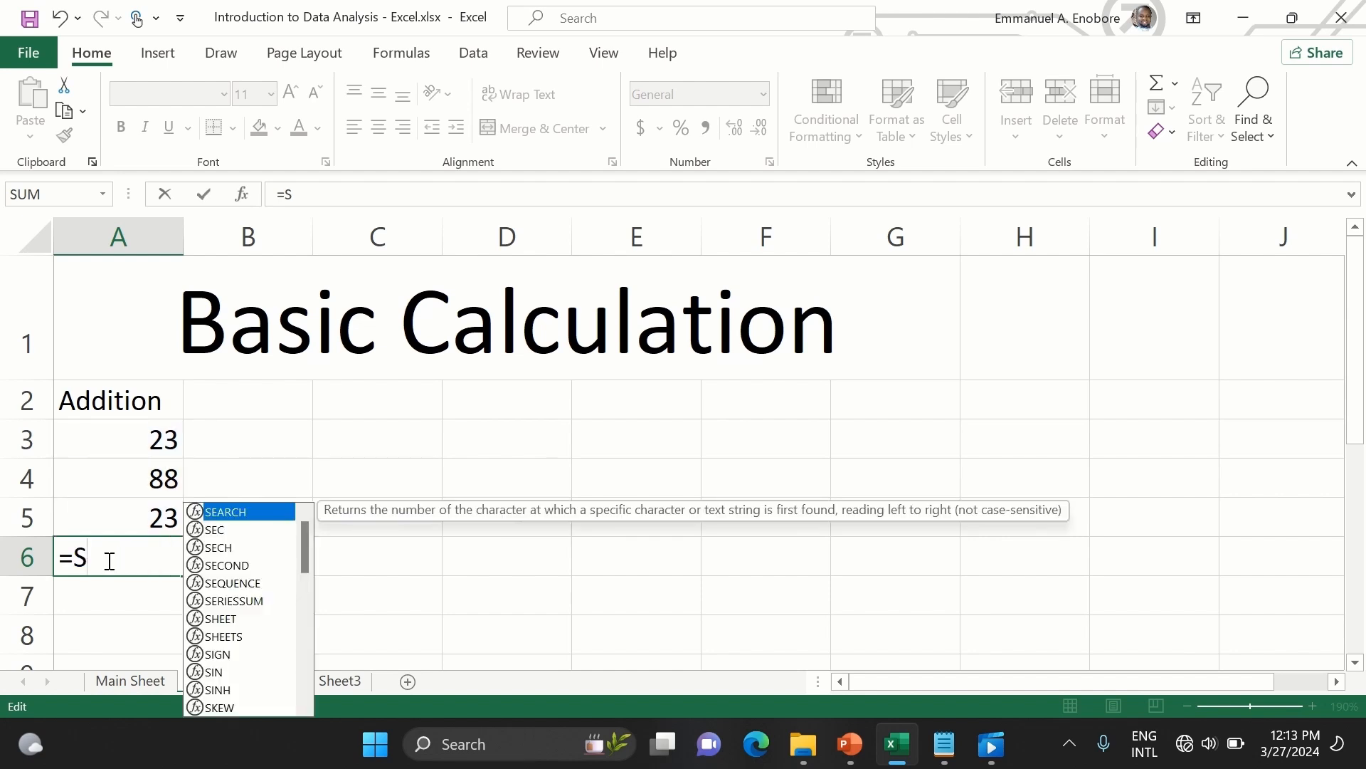
pyautogui.write('UM')
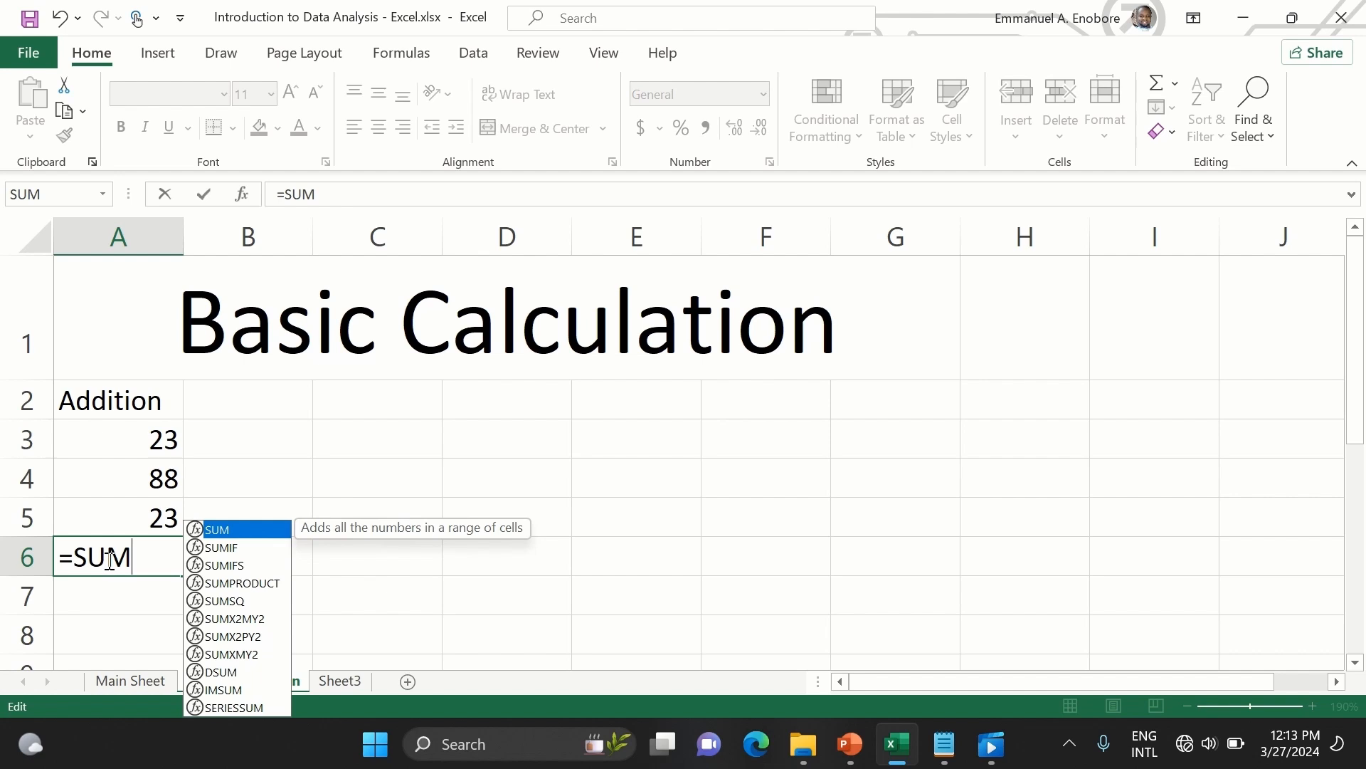
pyautogui.write('(')
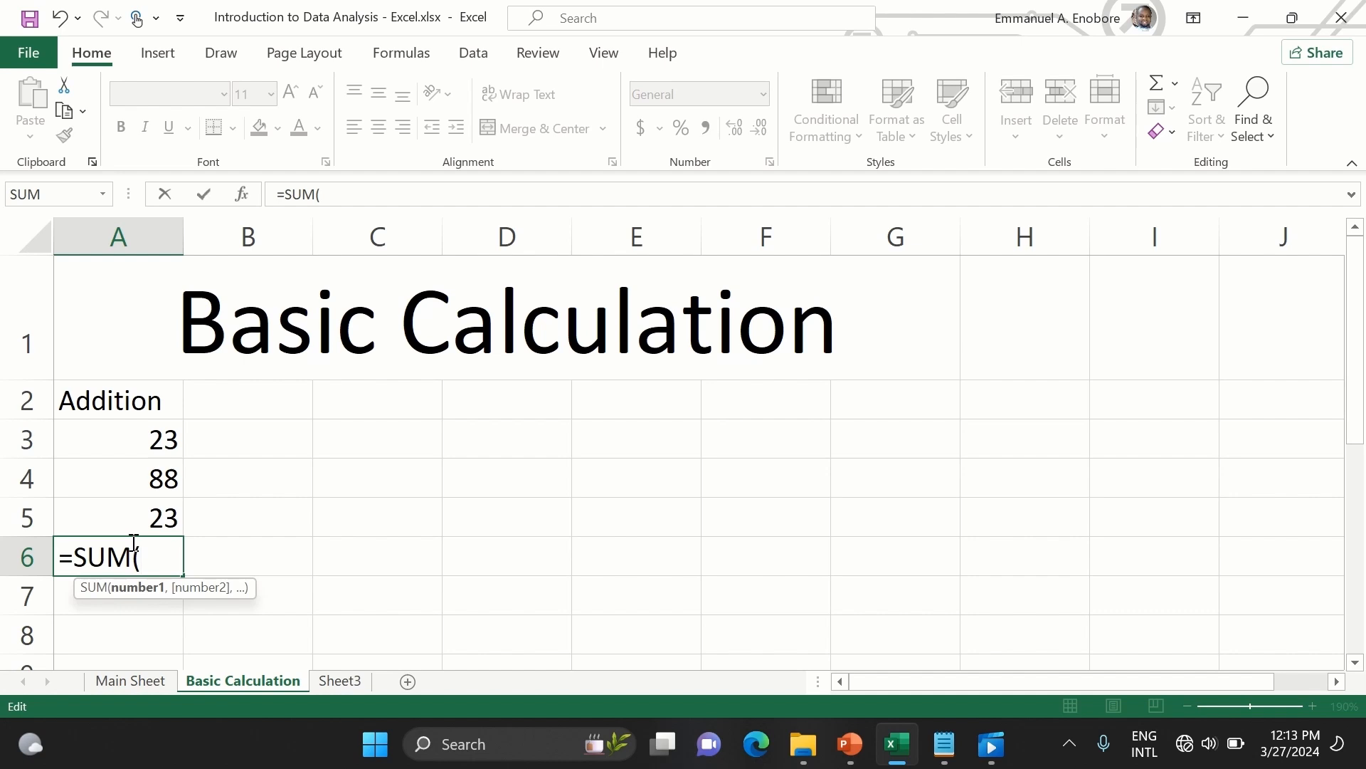
pyautogui.write('A')
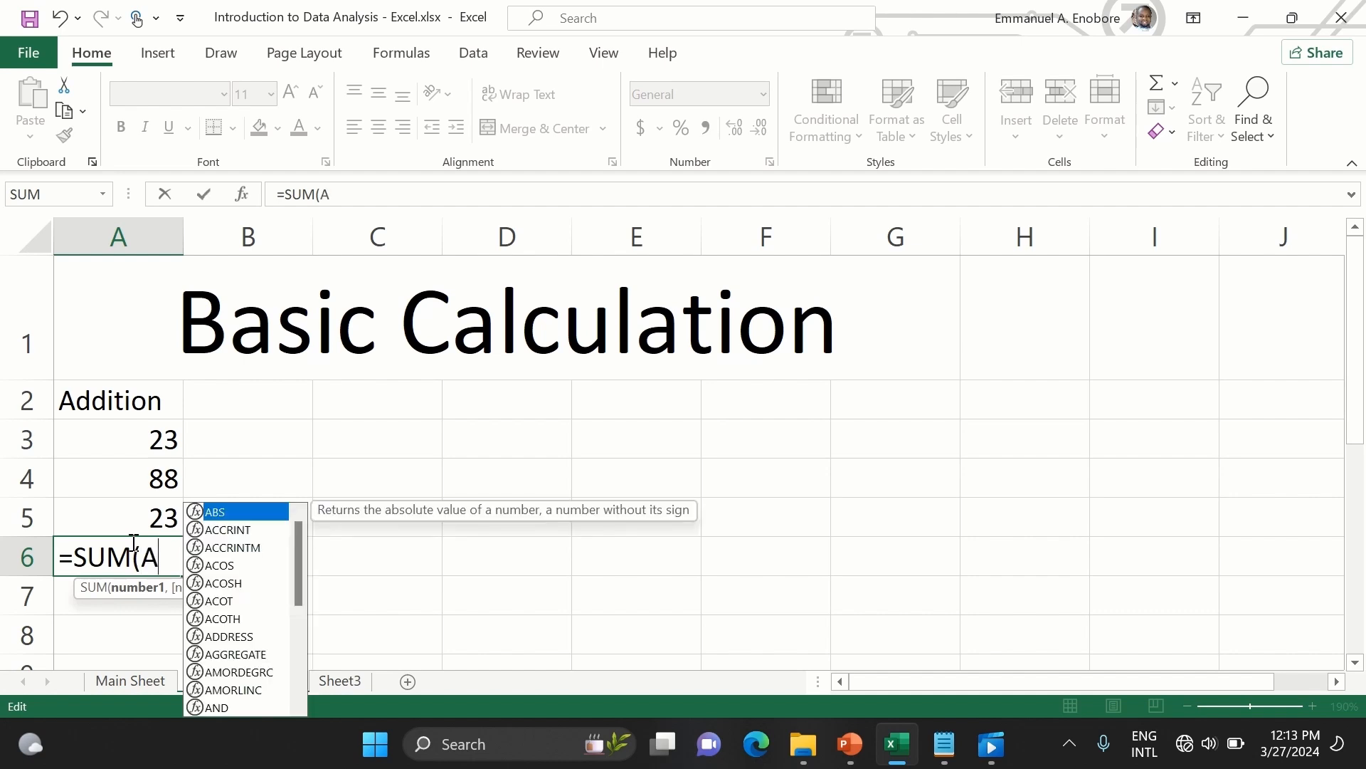
pyautogui.write('3:')
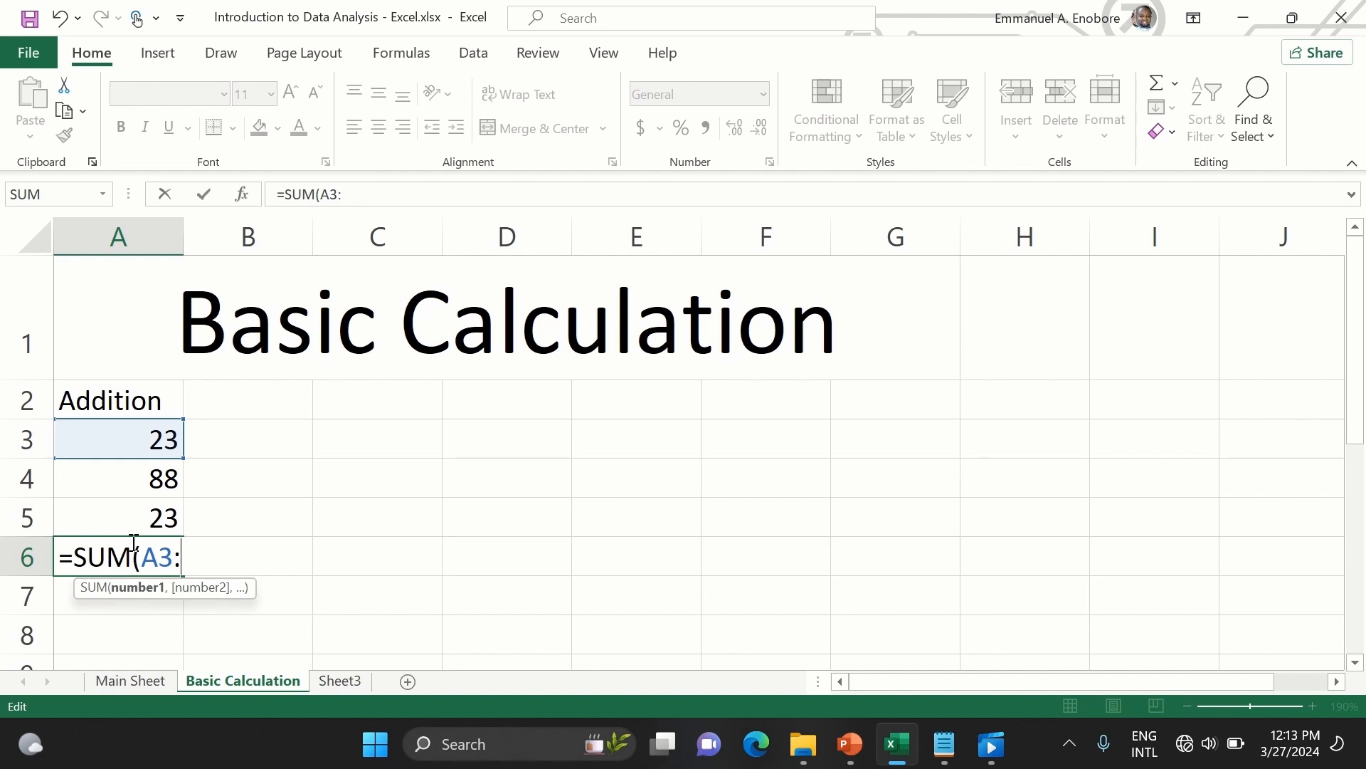
pyautogui.write('A')
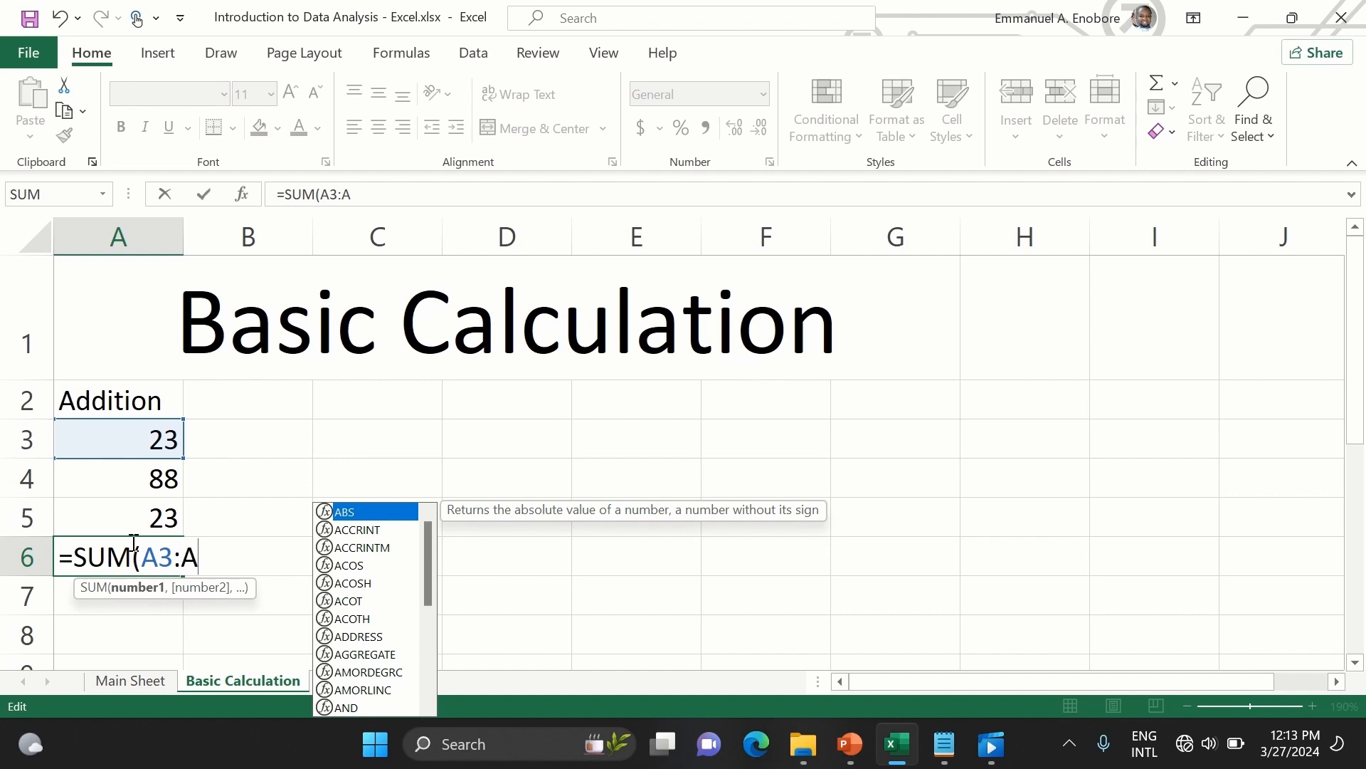
pyautogui.write('5)')
pyautogui.press('Return')
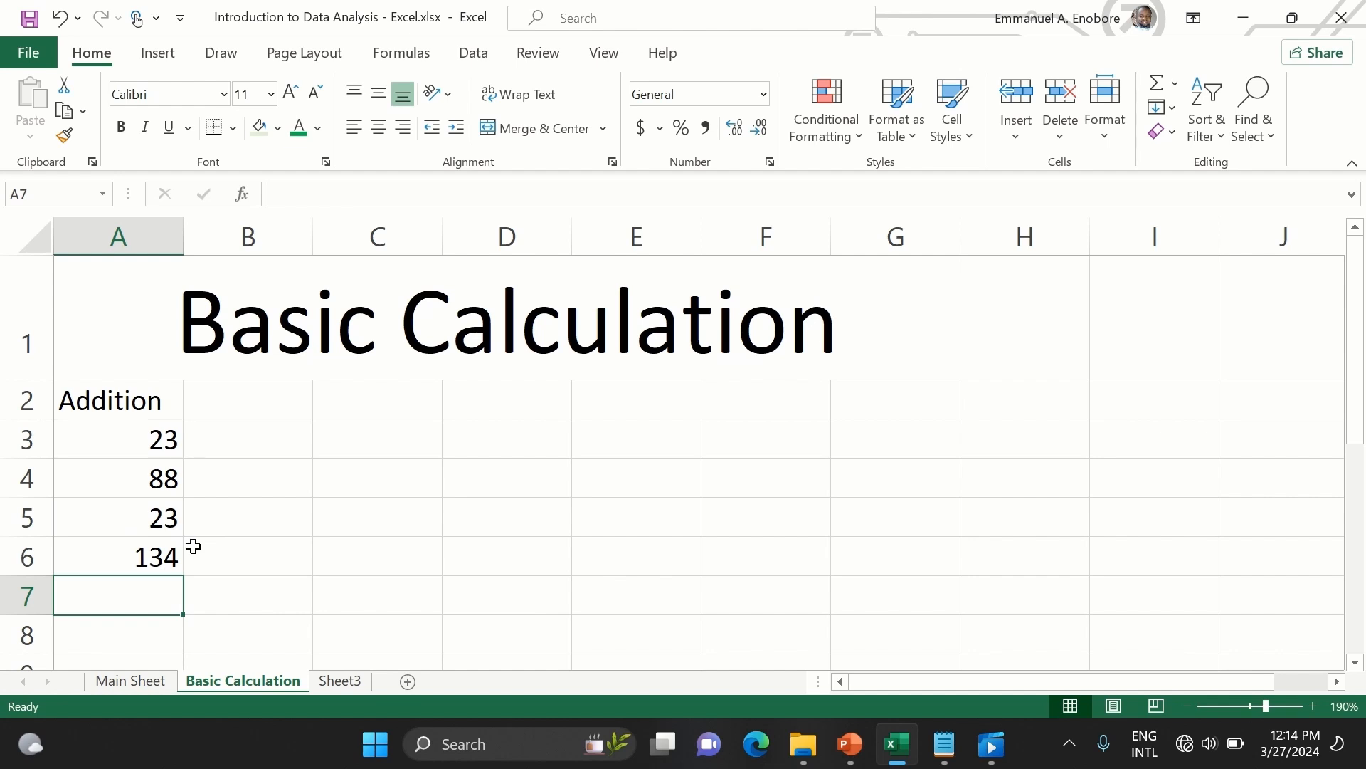
# - Inspect the formula in A6, checking the SUM function name and the A3 and A5 range references
pyautogui.click(164, 555)
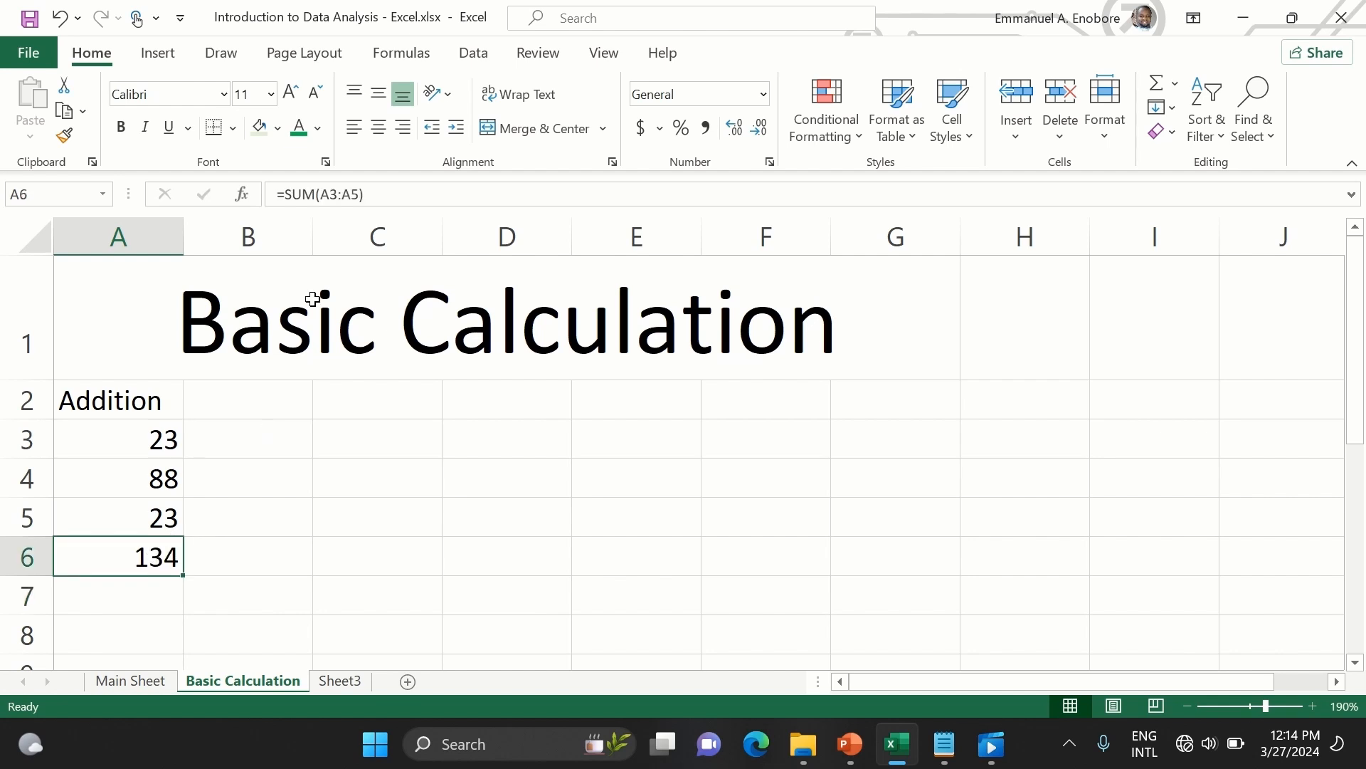
pyautogui.doubleClick(162, 559)
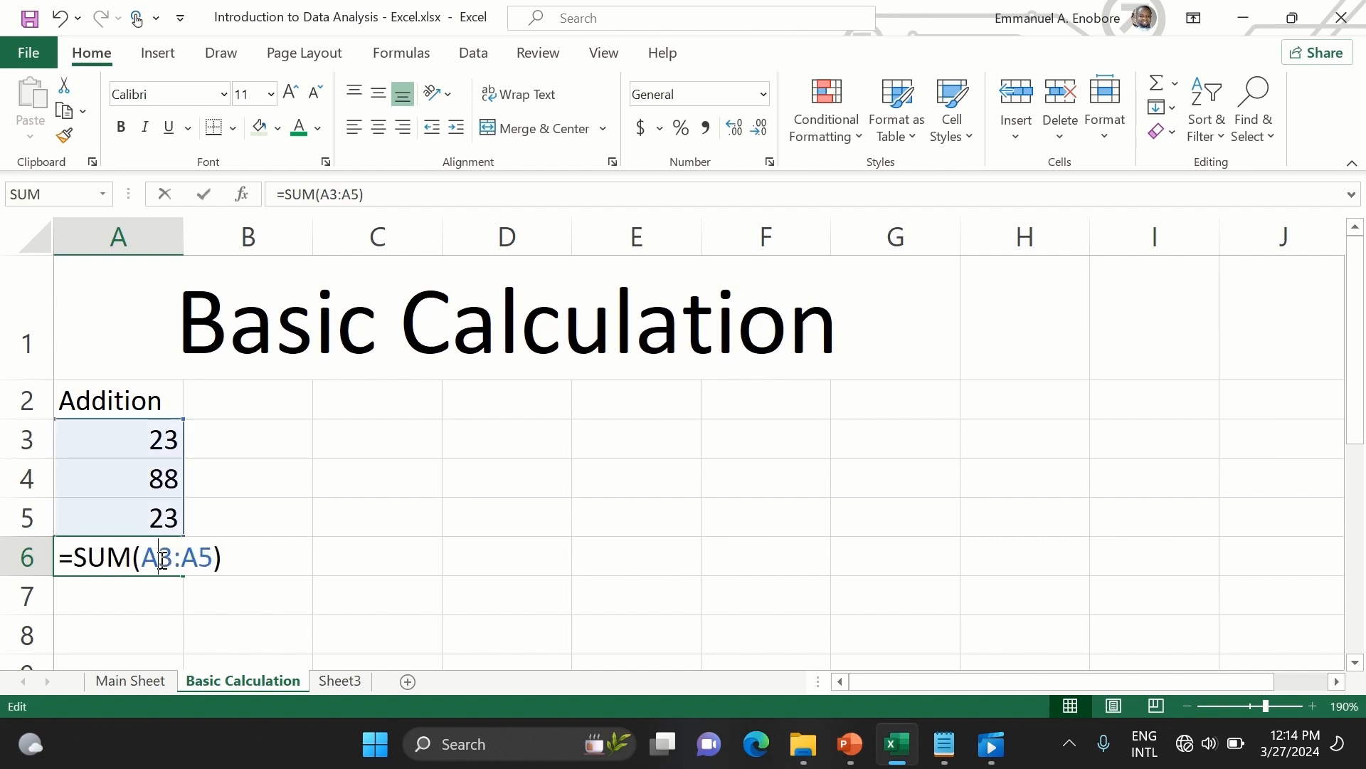
pyautogui.click(252, 557)
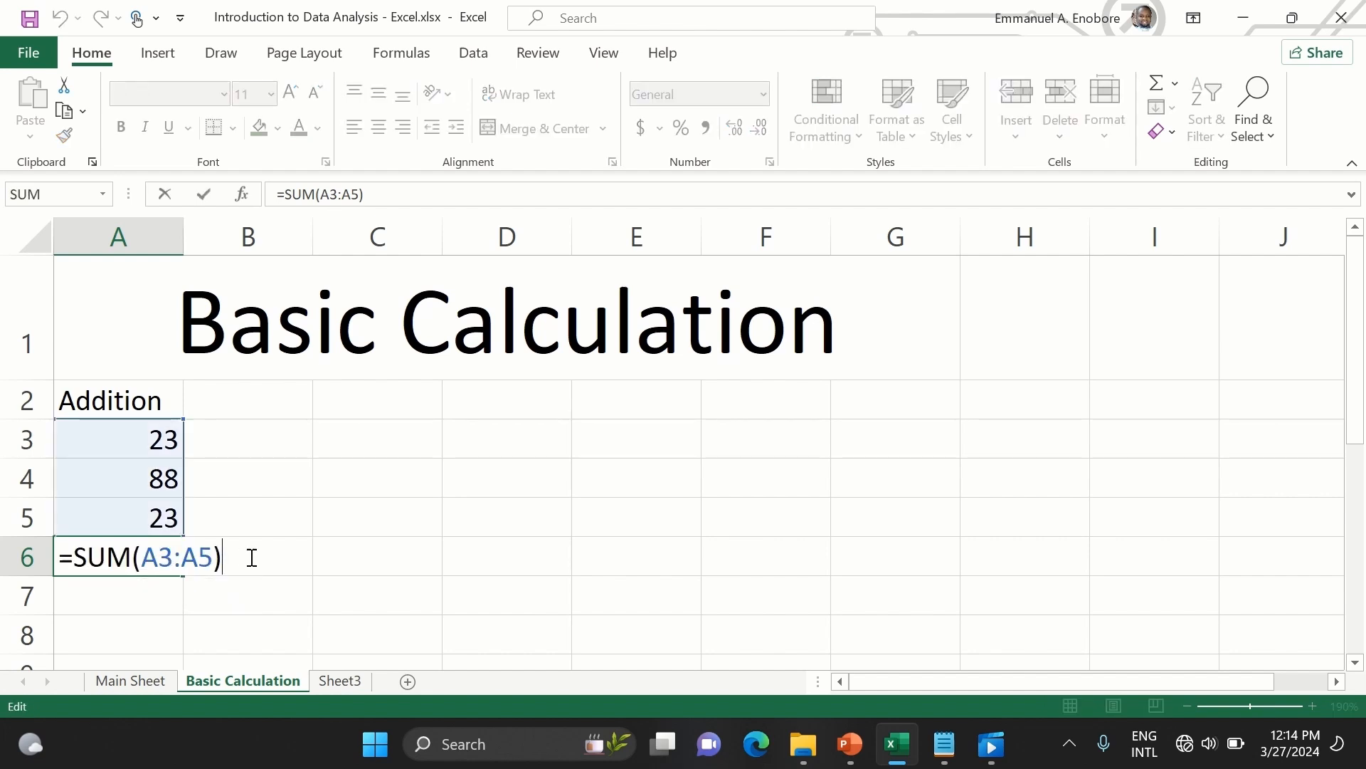
pyautogui.press('Return')
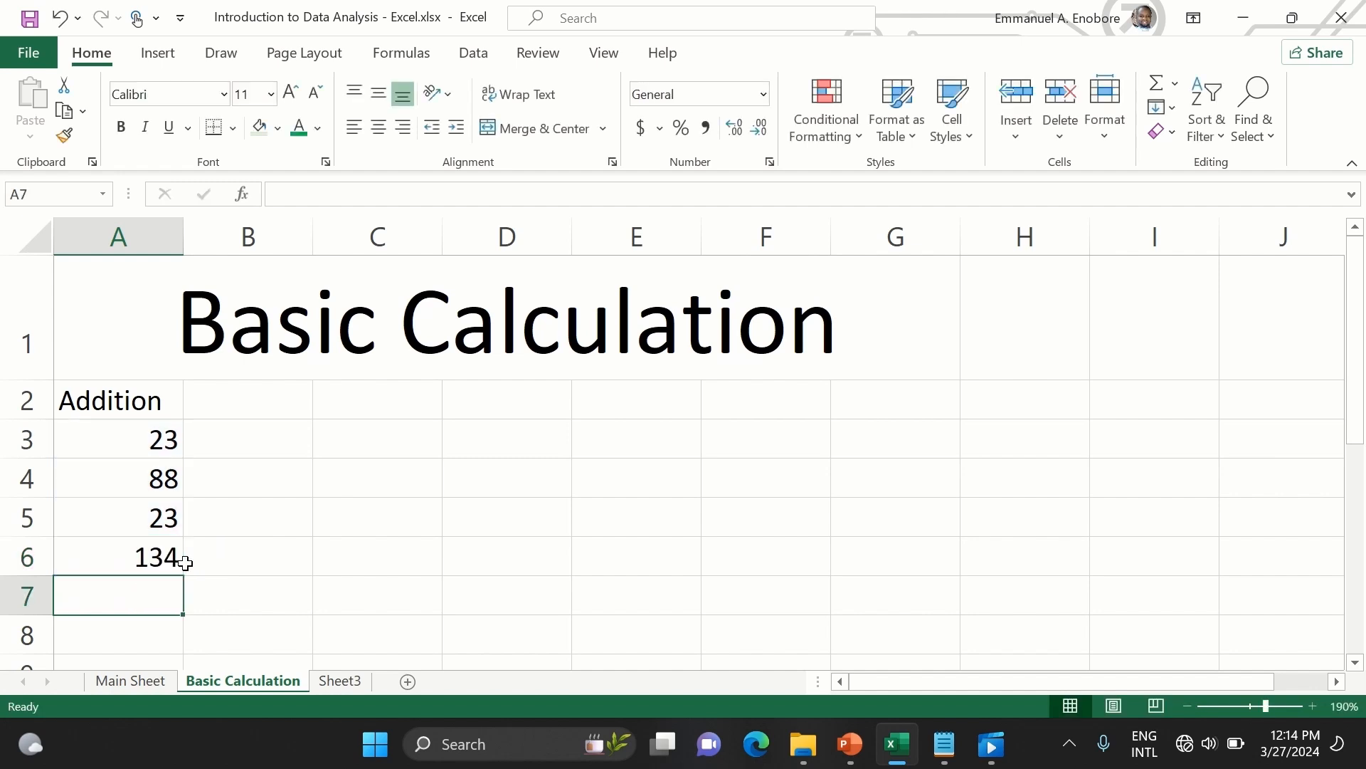
pyautogui.scroll(10, 185, 561)
pyautogui.doubleClick(227, 524)
pyautogui.click(143, 541)
pyautogui.press('Left')
pyautogui.moveTo(143, 541); pyautogui.dragTo(229, 530)
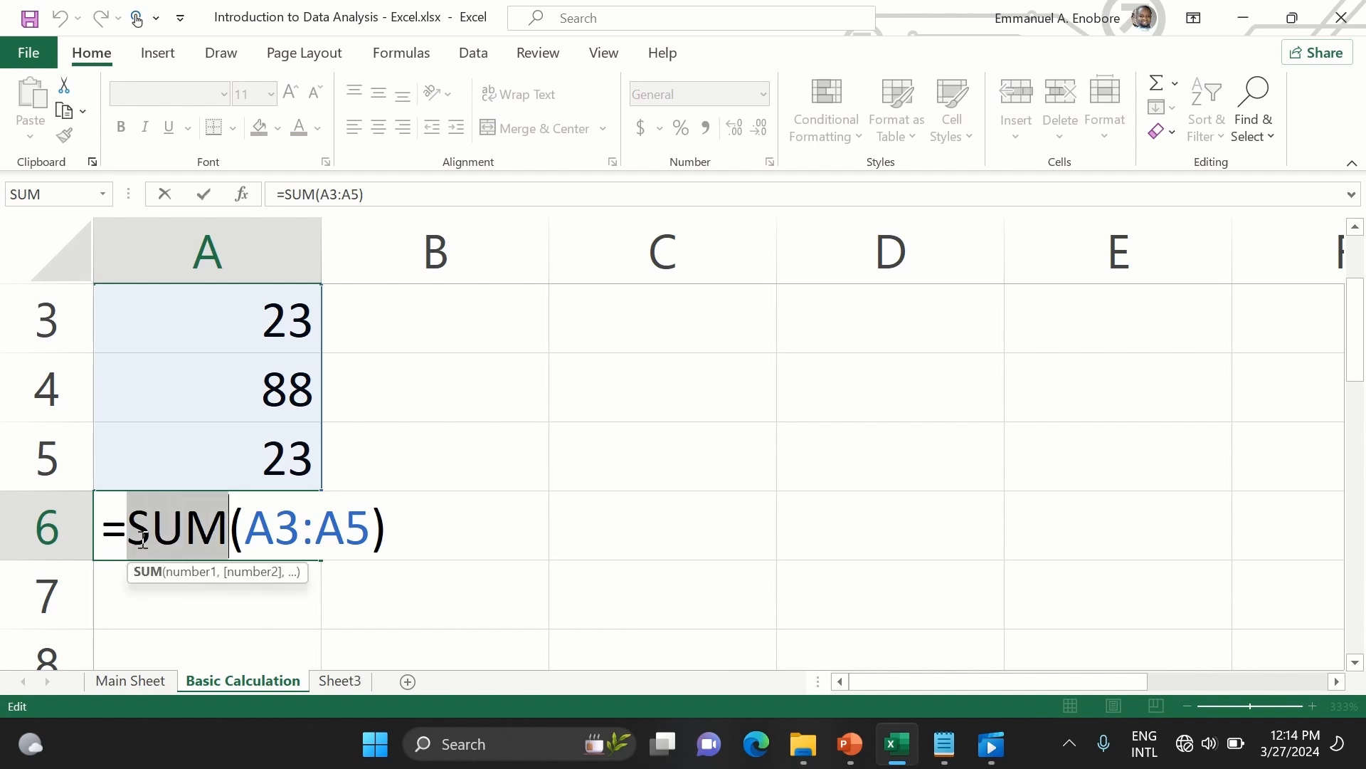
pyautogui.click(248, 521)
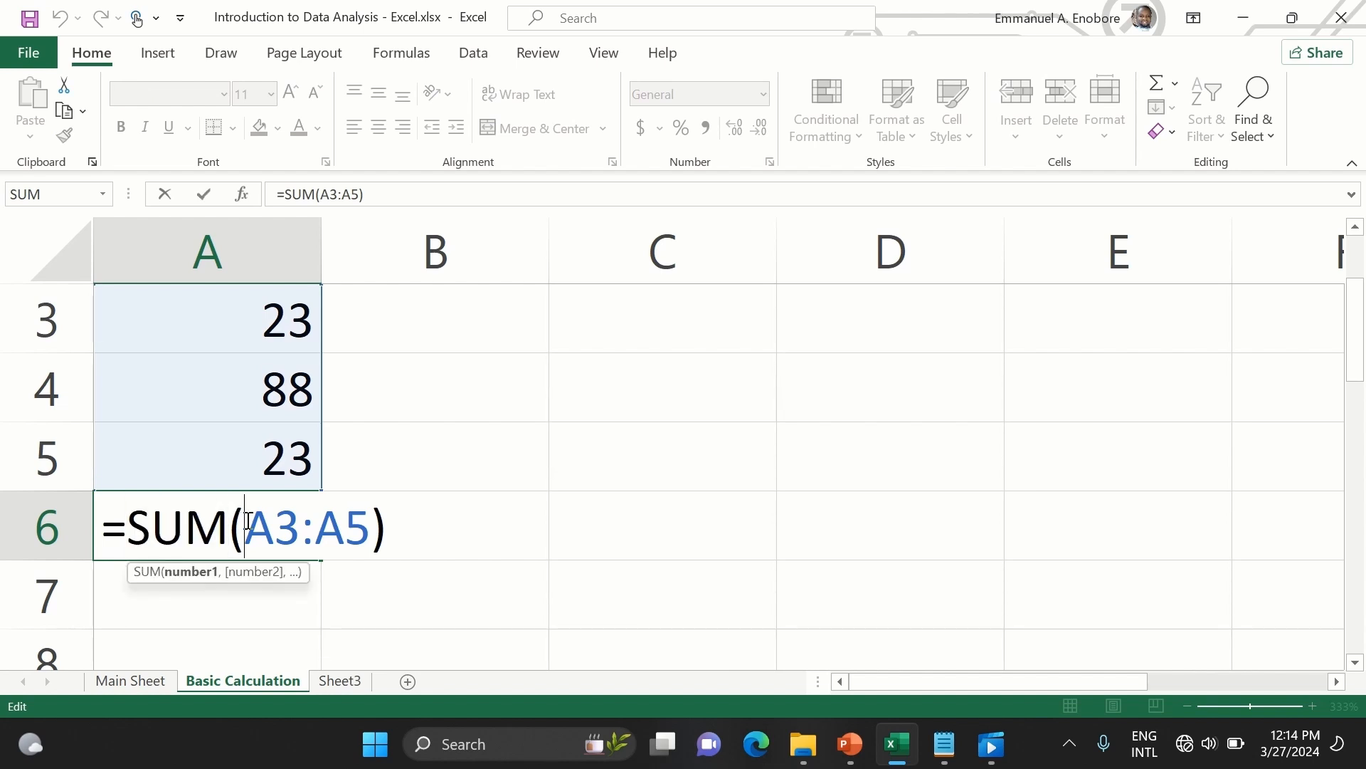
pyautogui.doubleClick(248, 522)
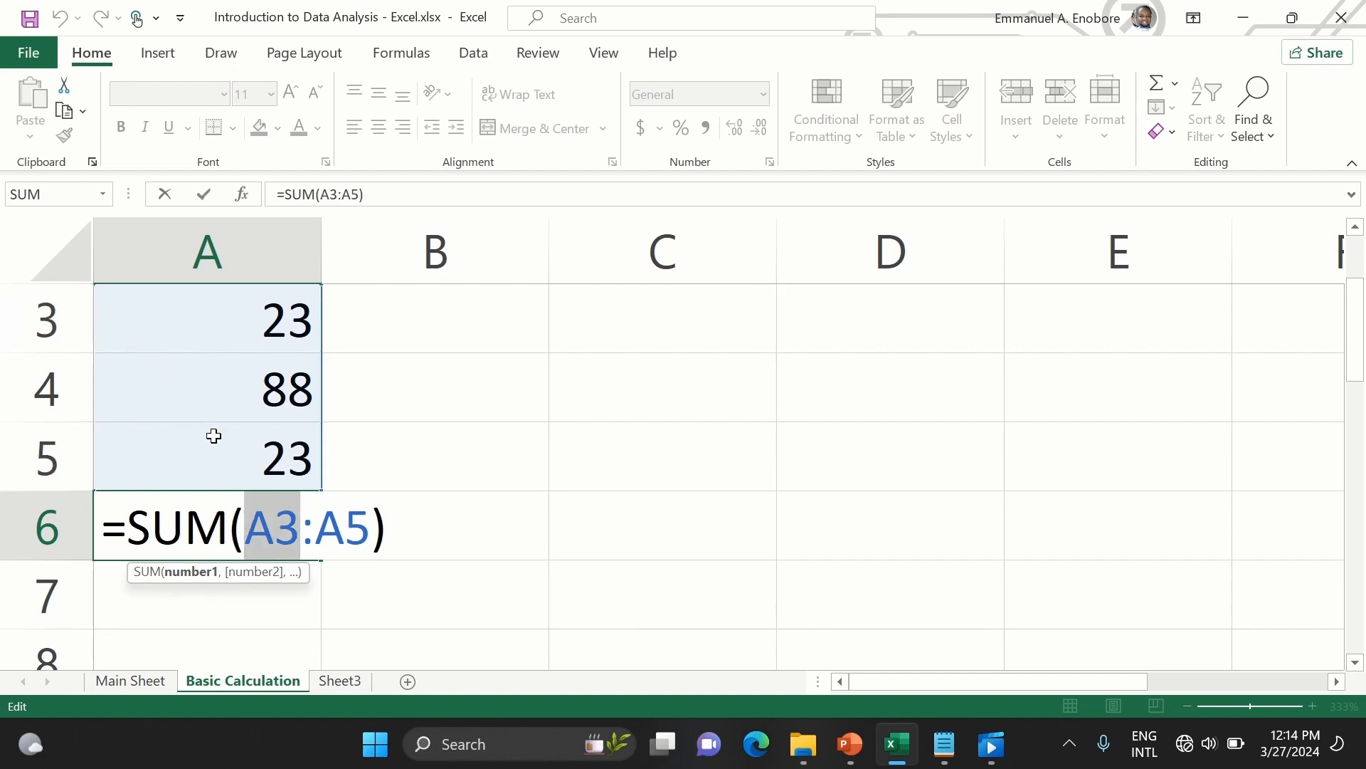
pyautogui.click(334, 526)
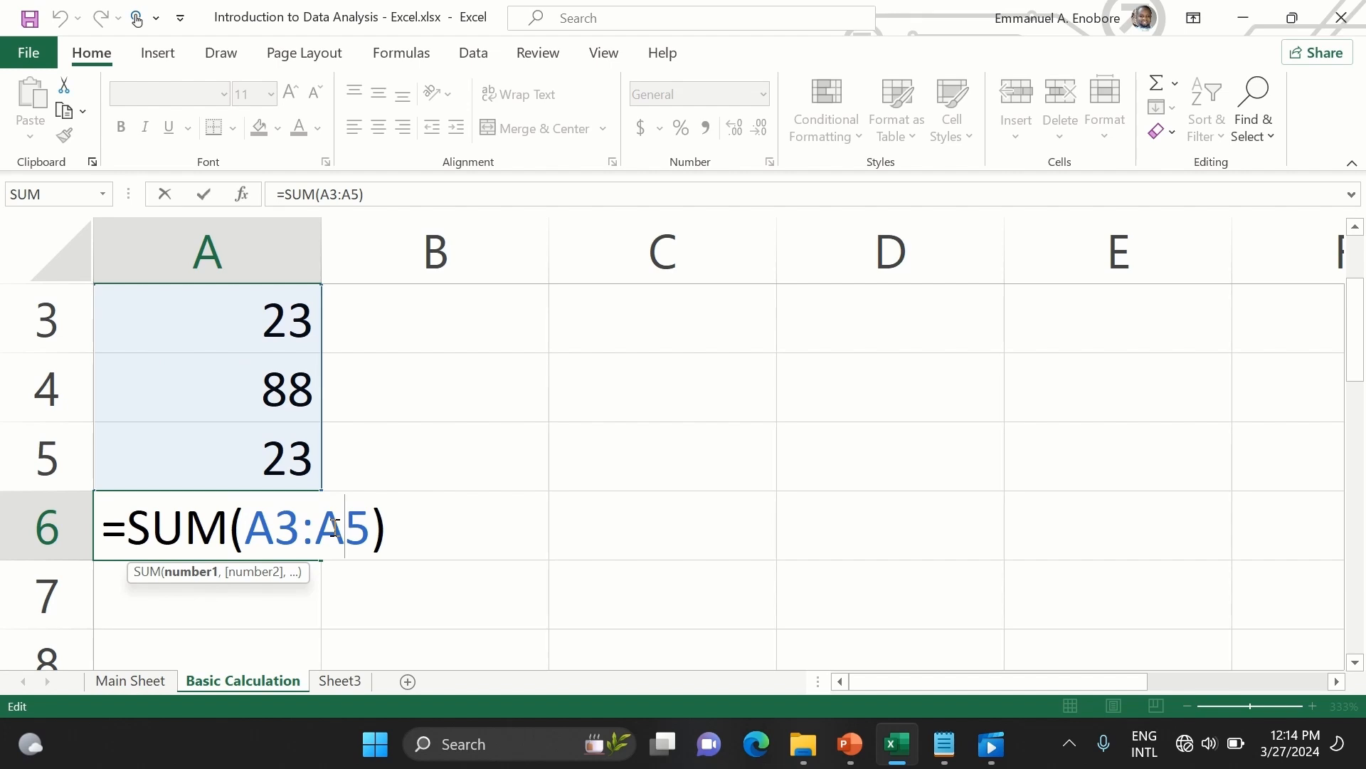
pyautogui.press('Return')
# - Enter the heading Subtraction in B2, beside Addition
pyautogui.scroll(-3, 333, 524)
pyautogui.doubleClick(234, 425)
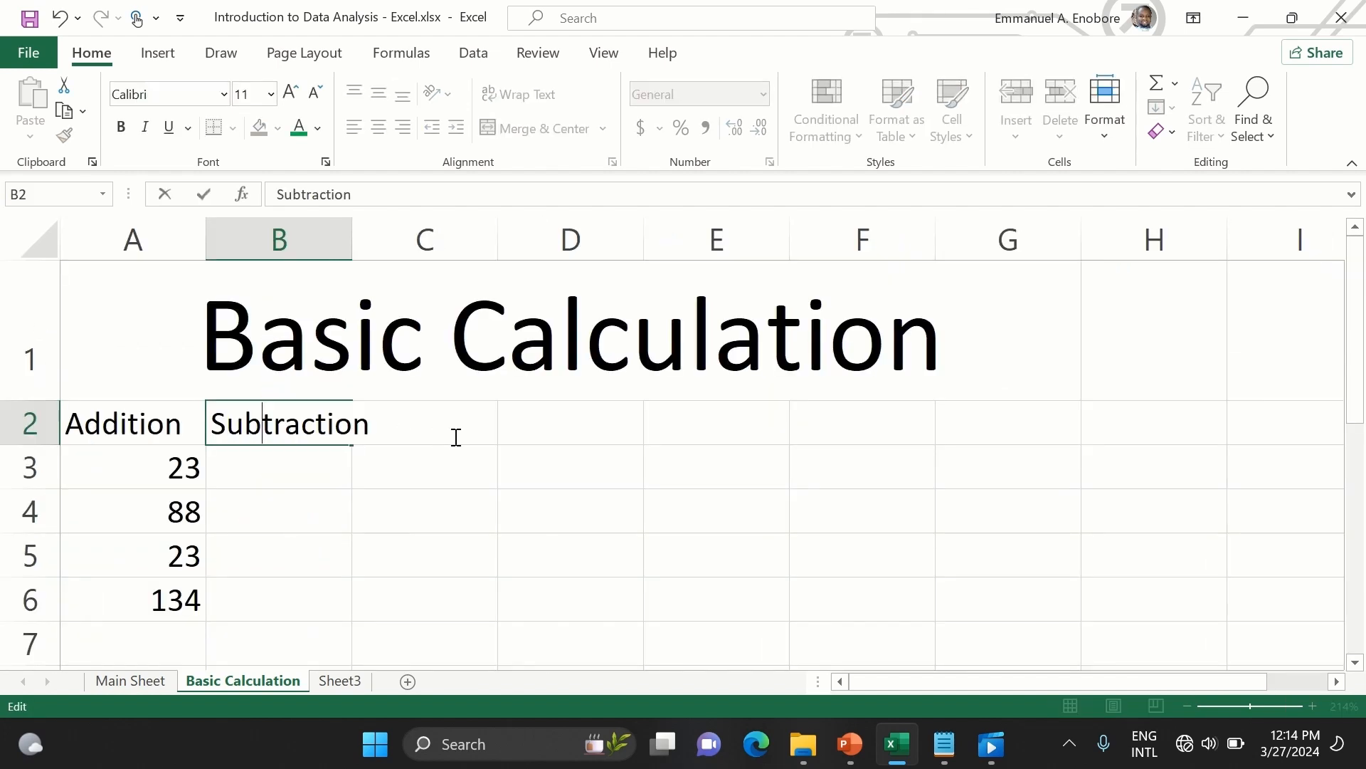
pyautogui.press('Return')
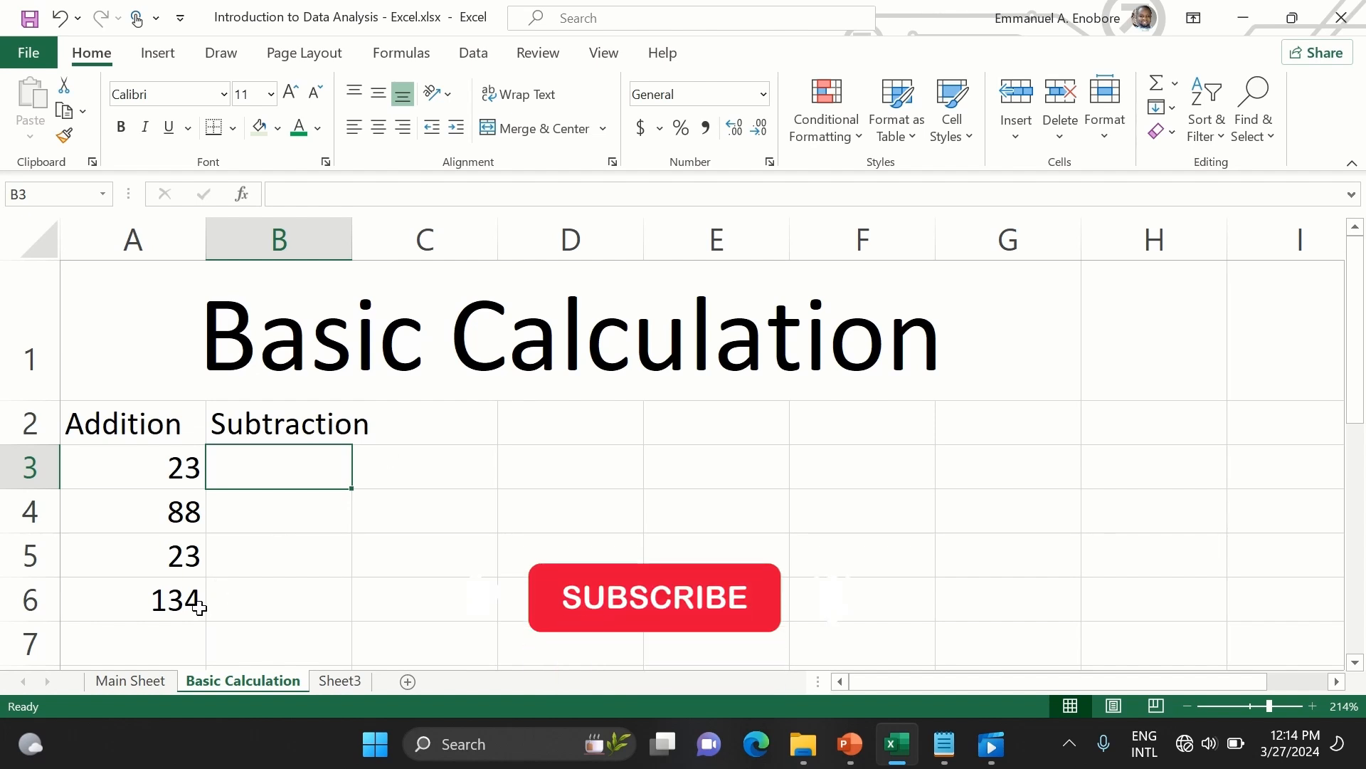
# - Format the total in A6 with a green font, bold style and font size 20
pyautogui.click(163, 601)
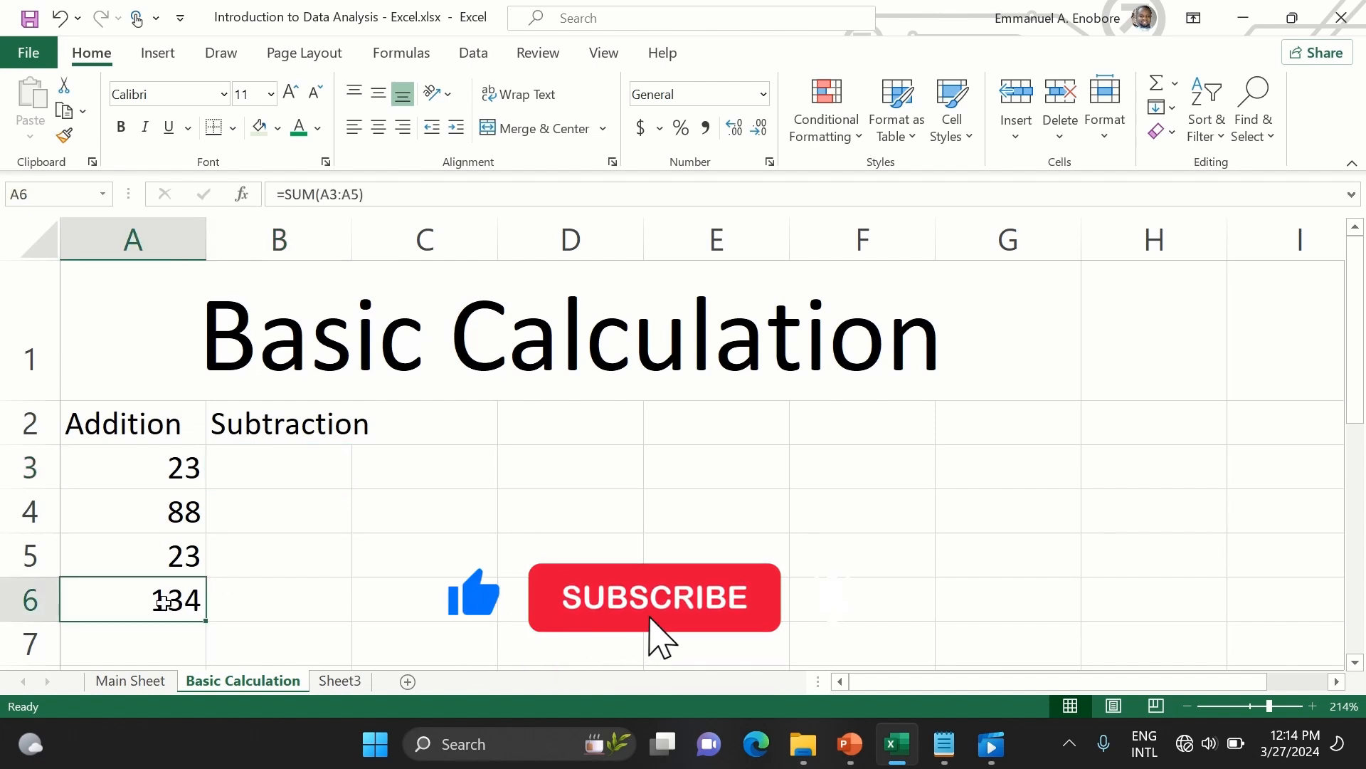
pyautogui.click(299, 128)
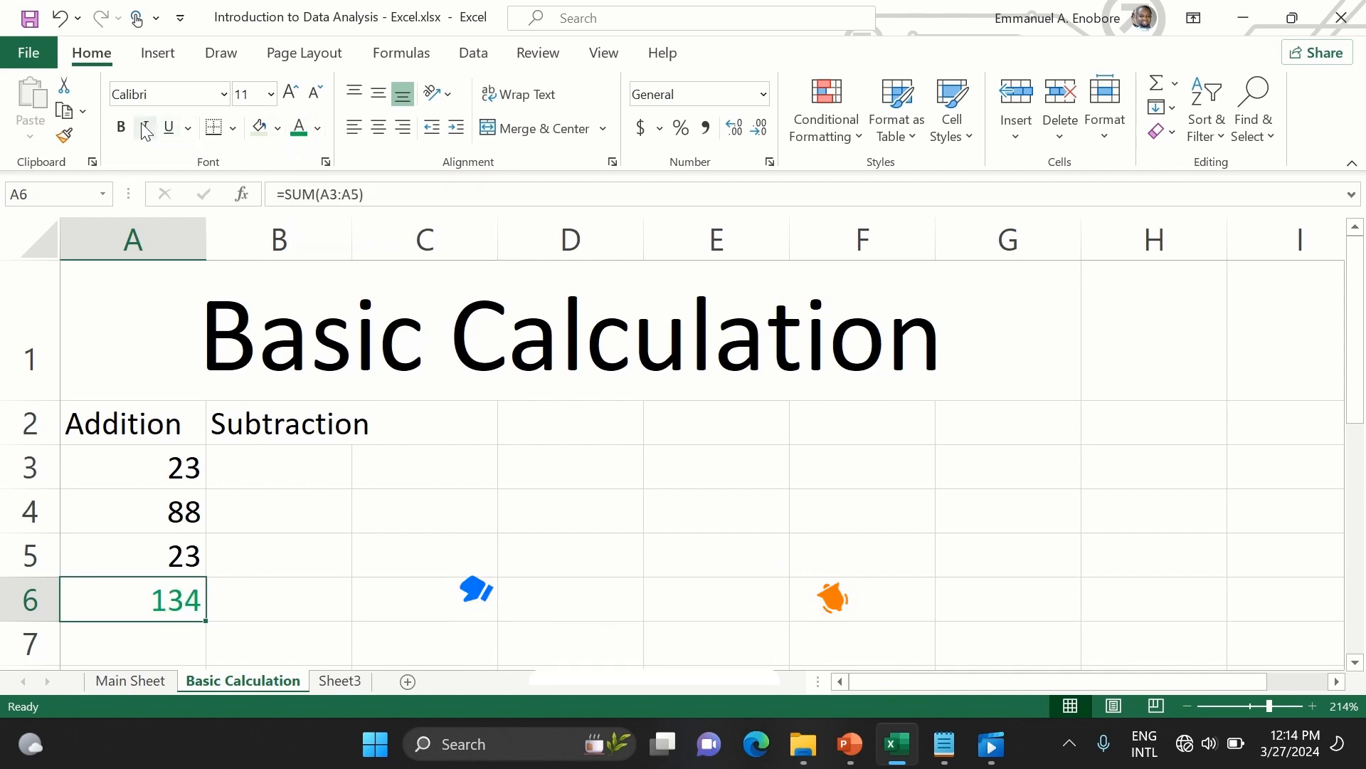
pyautogui.click(121, 126)
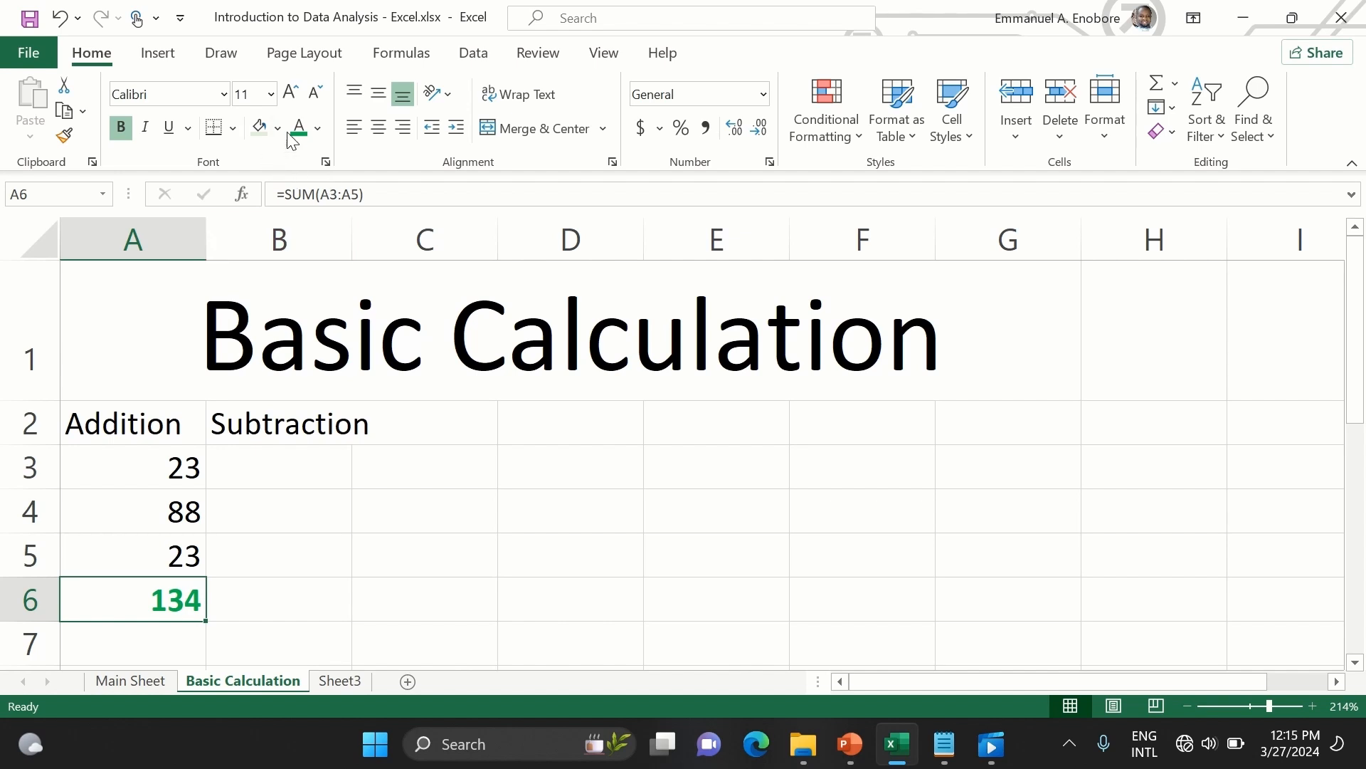
pyautogui.click(271, 95)
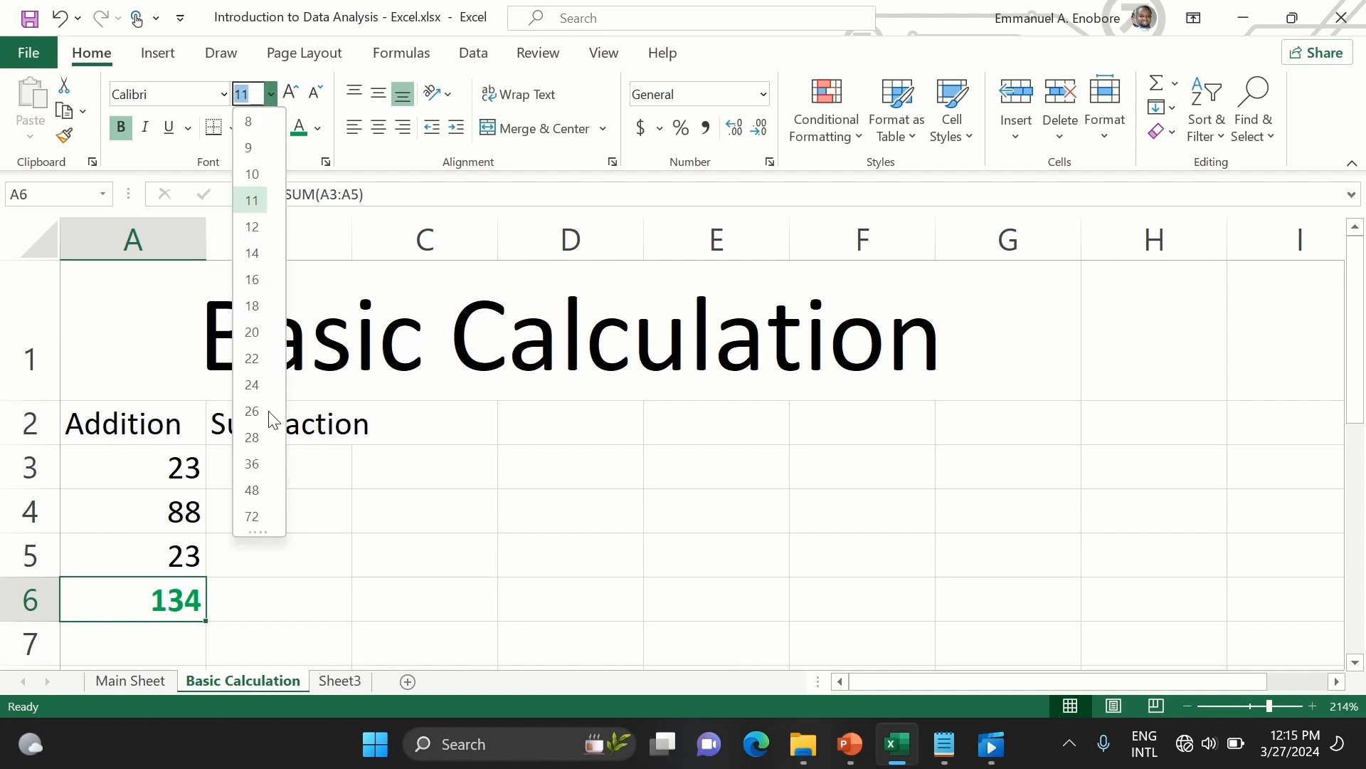
pyautogui.click(253, 332)
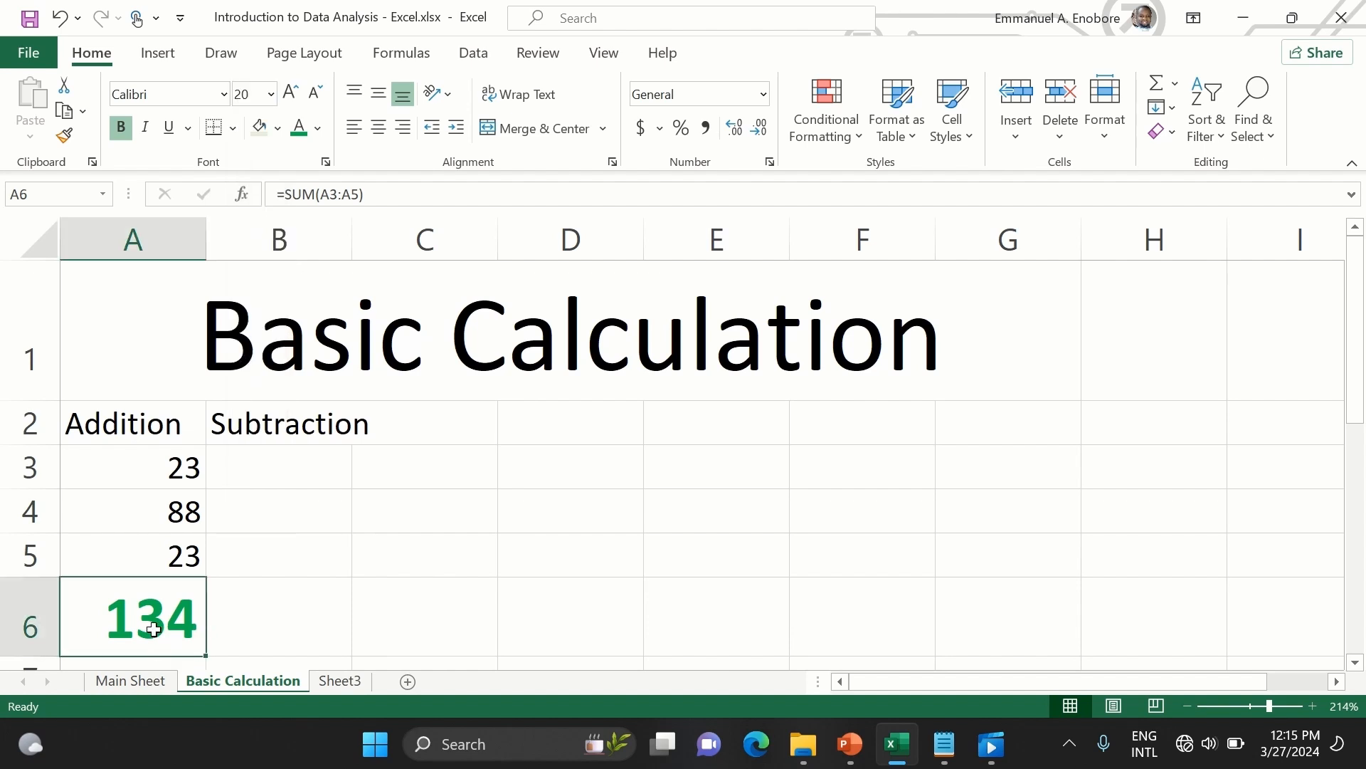
# - Select the result row from A6 through D6
pyautogui.hotkey('shift', 'Right')
pyautogui.hotkey('shift', 'Right')
pyautogui.hotkey('shift', 'Right')
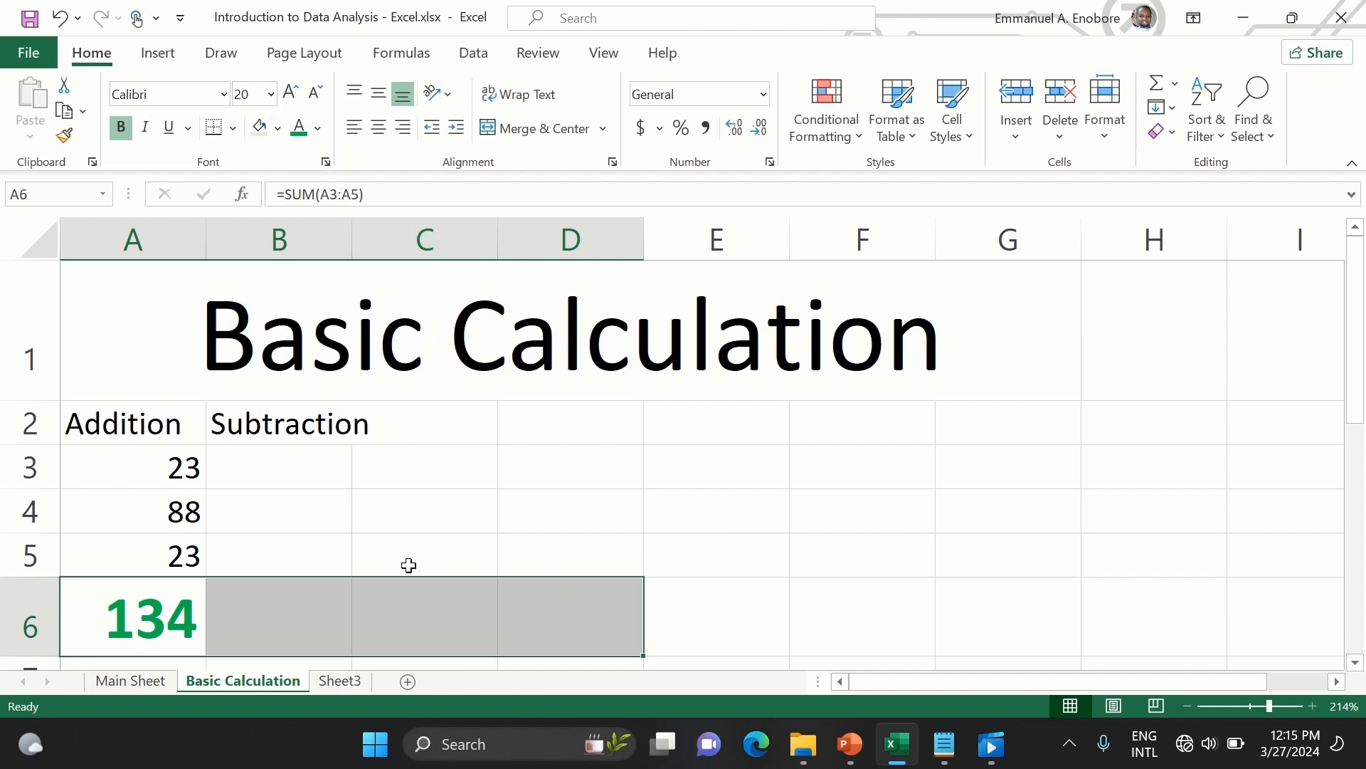
pyautogui.click(418, 615)
# - Correct the references in the B6 subtraction formula so it reads =(B4-B5)
pyautogui.click(294, 460)
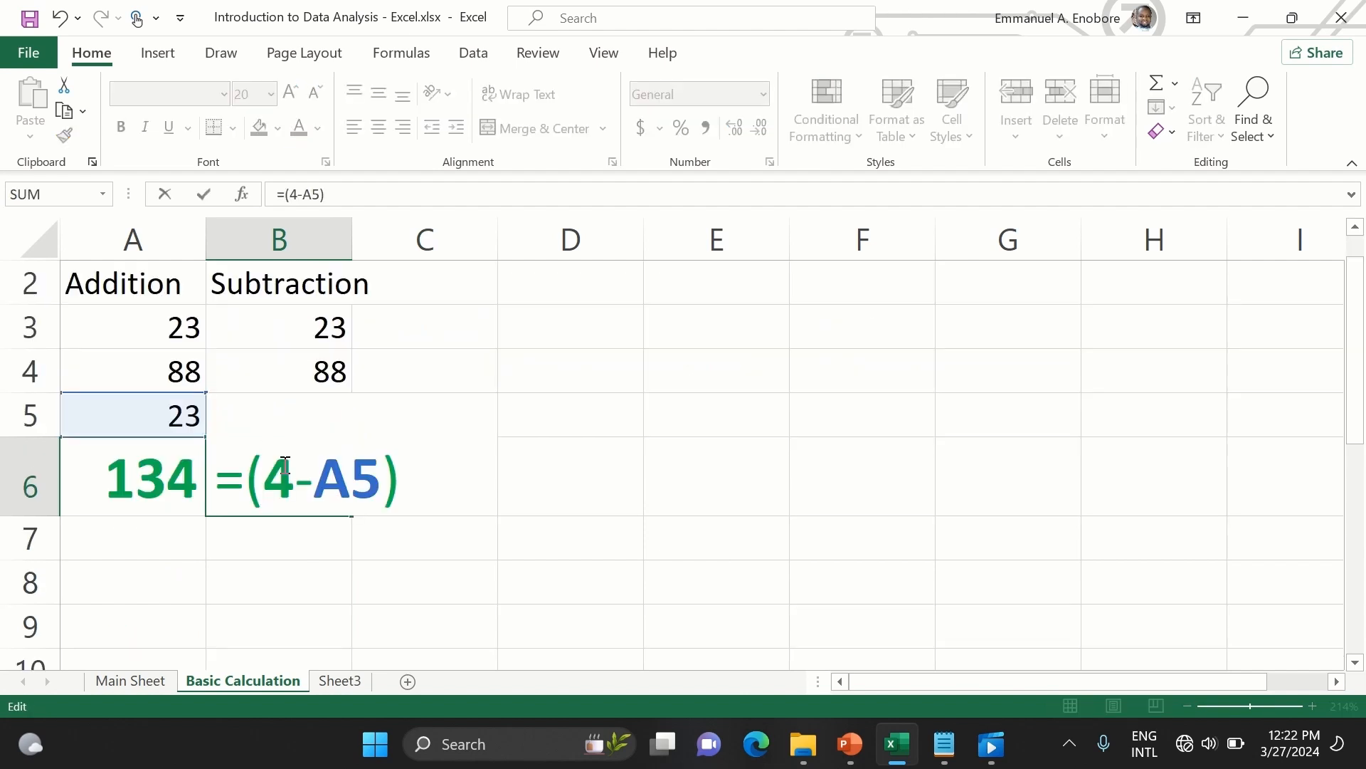
pyautogui.write('B')
pyautogui.press('Right')
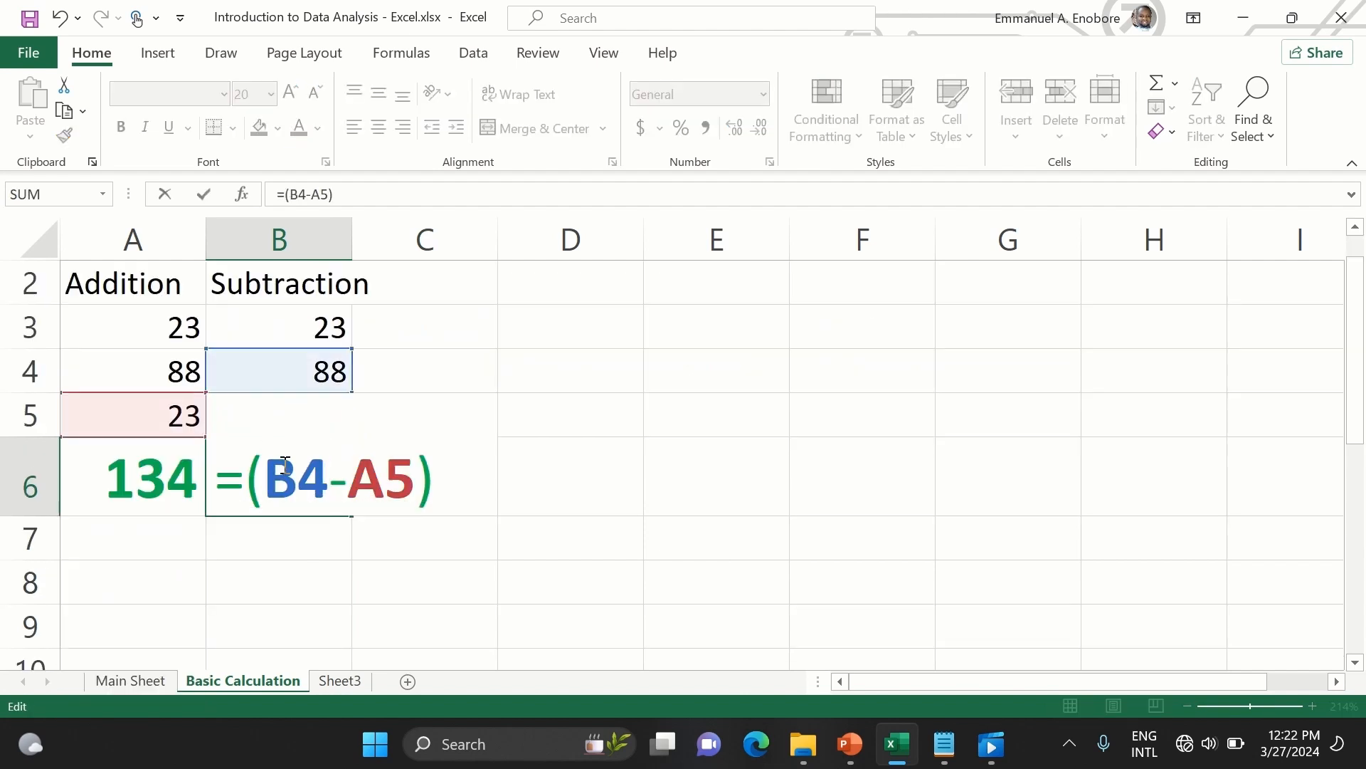
pyautogui.press('Right')
pyautogui.write('B')
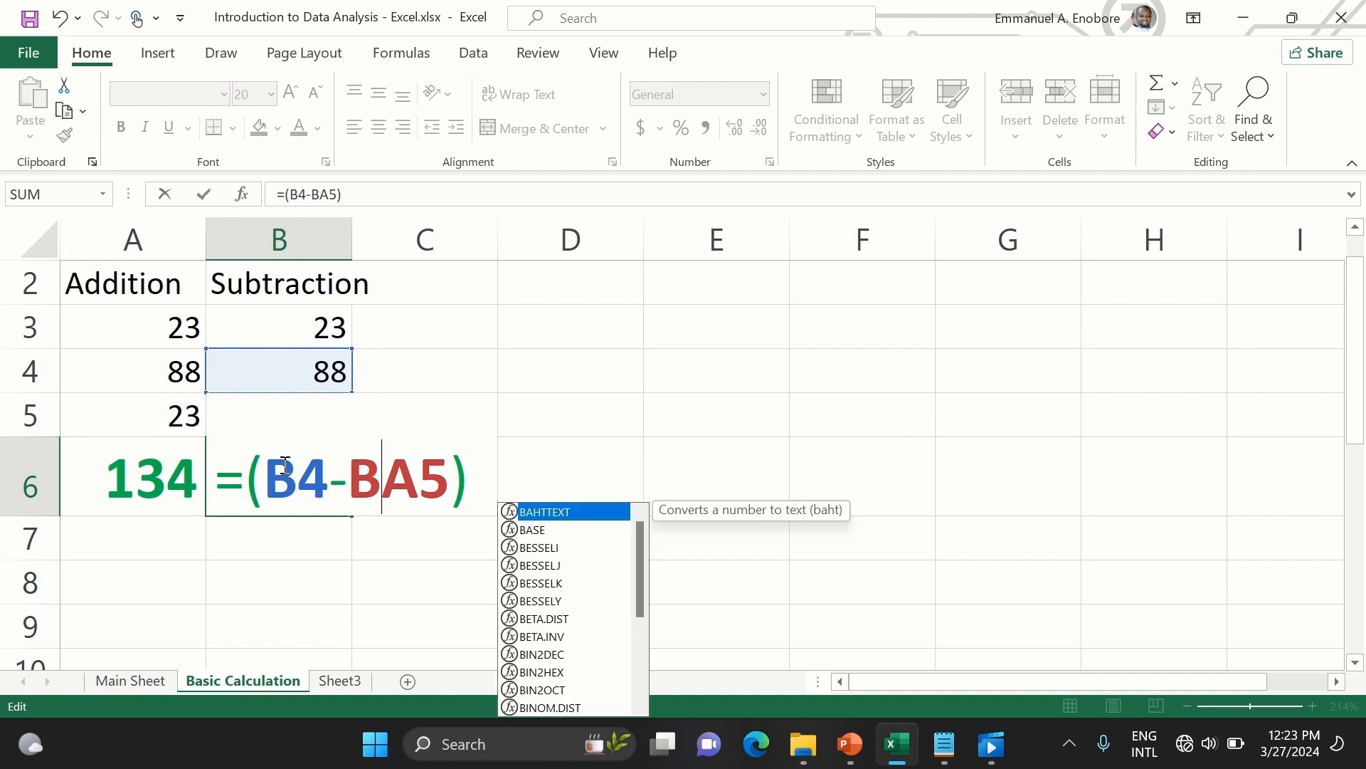
pyautogui.press('Delete')
pyautogui.press('Right')
pyautogui.write('-')
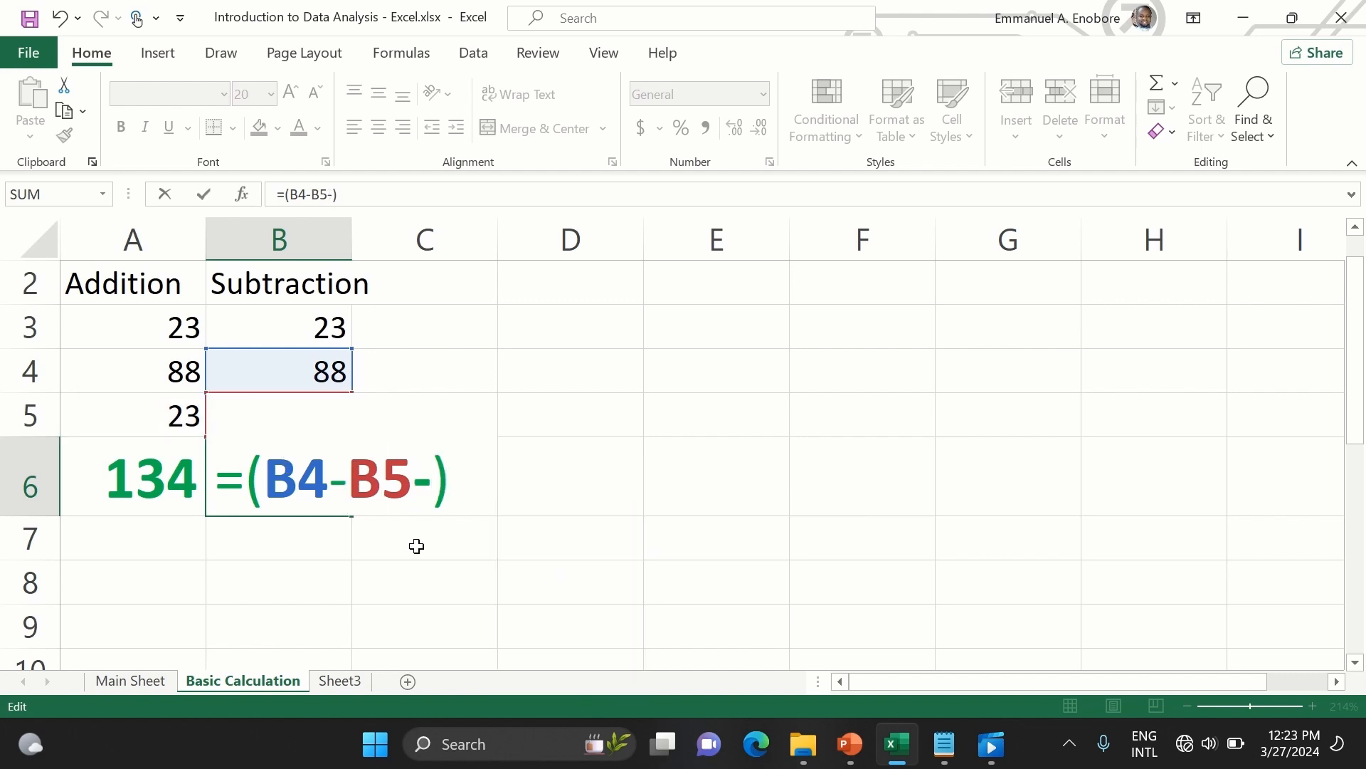
pyautogui.press('BackSpace')
# - Add B3 as the first term of the subtraction formula in B6, making it =(B3-B4-B5)
pyautogui.press('Left')
pyautogui.press('Left')
pyautogui.press('Left')
pyautogui.press('Left')
pyautogui.press('Left')
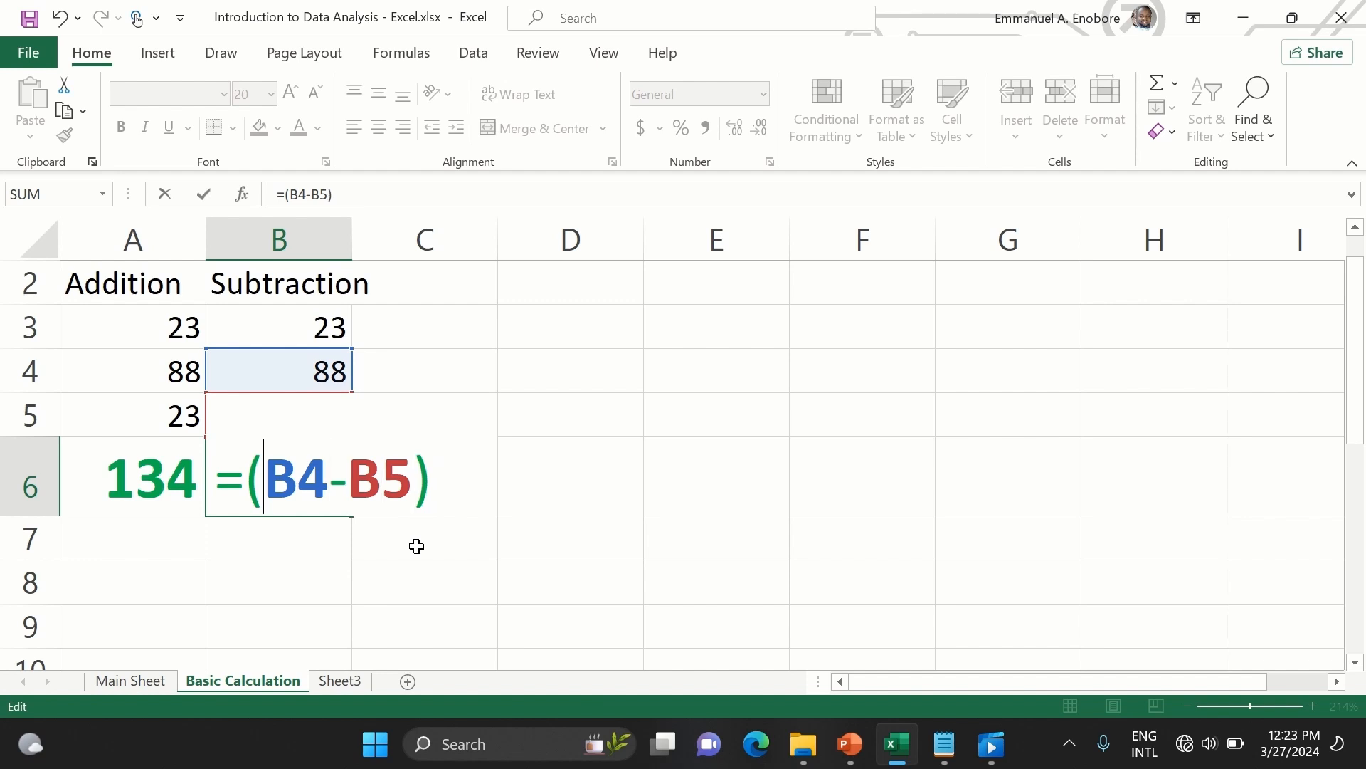
pyautogui.write('B')
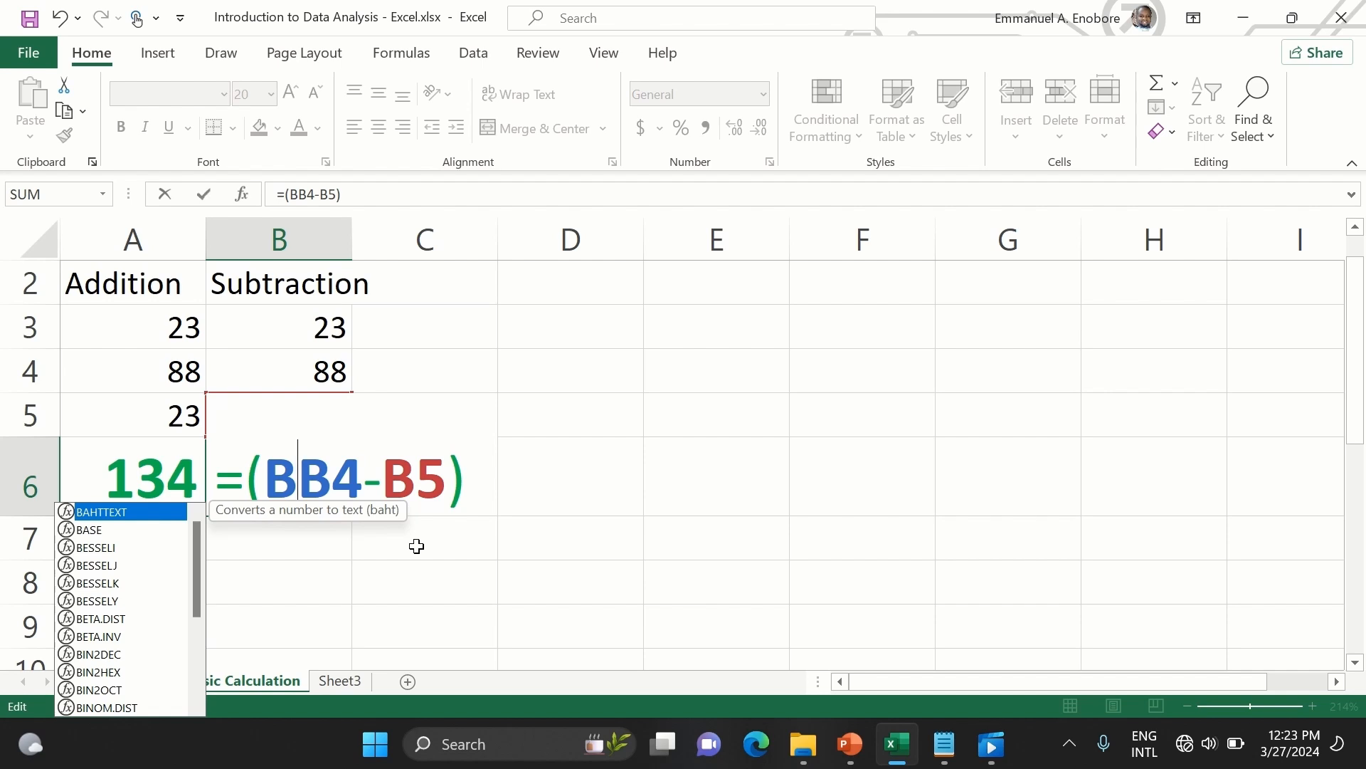
pyautogui.write('3-')
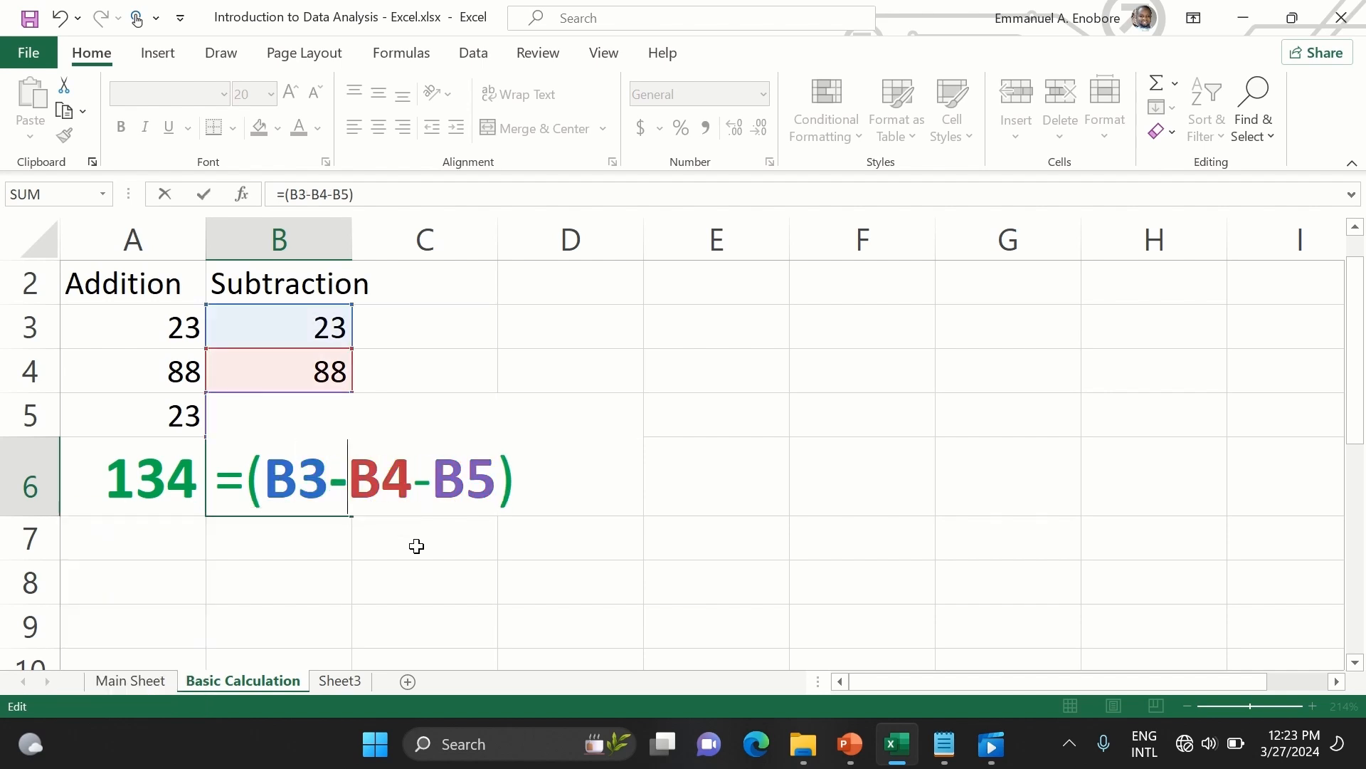
pyautogui.press('Return')
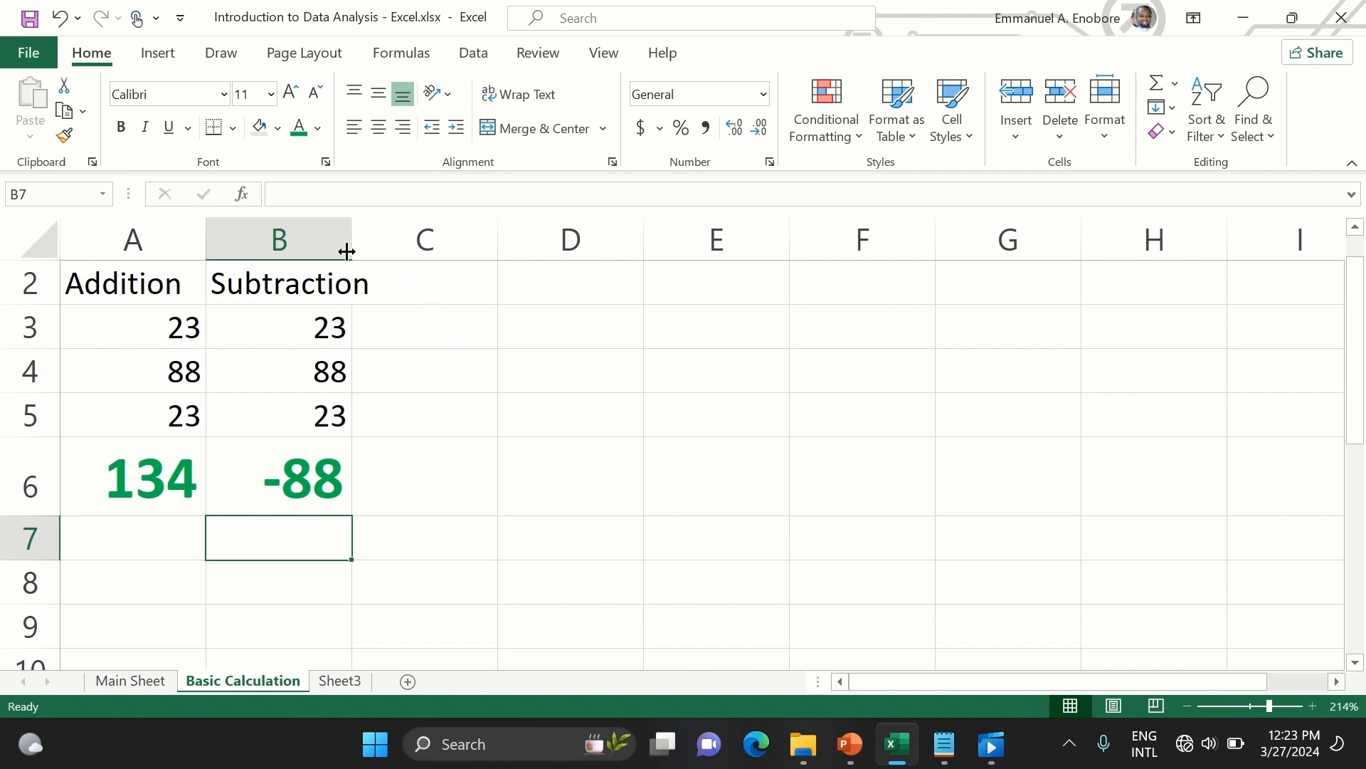
# - Enter the heading Multiplication in C2 and widen columns B and C to fit their headings
pyautogui.moveTo(347, 251); pyautogui.dragTo(374, 251)
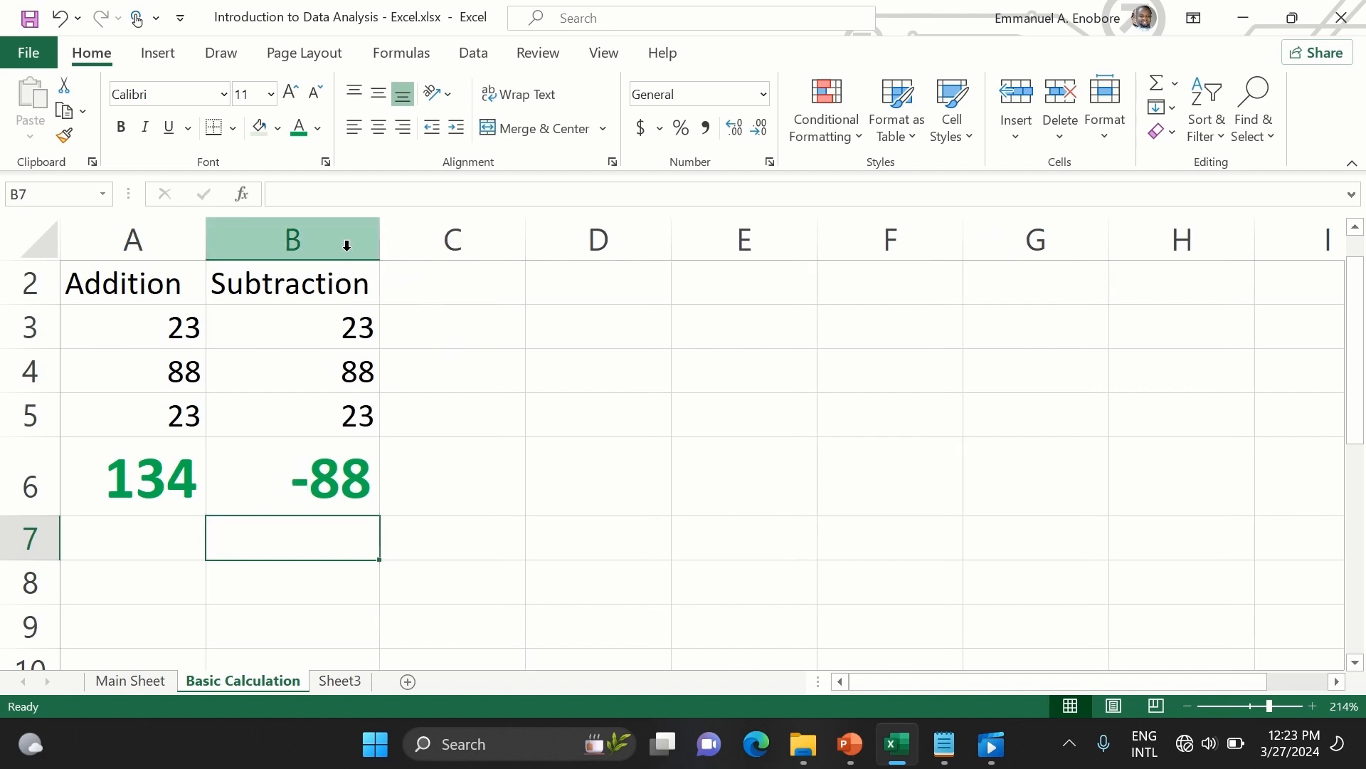
pyautogui.click(425, 286)
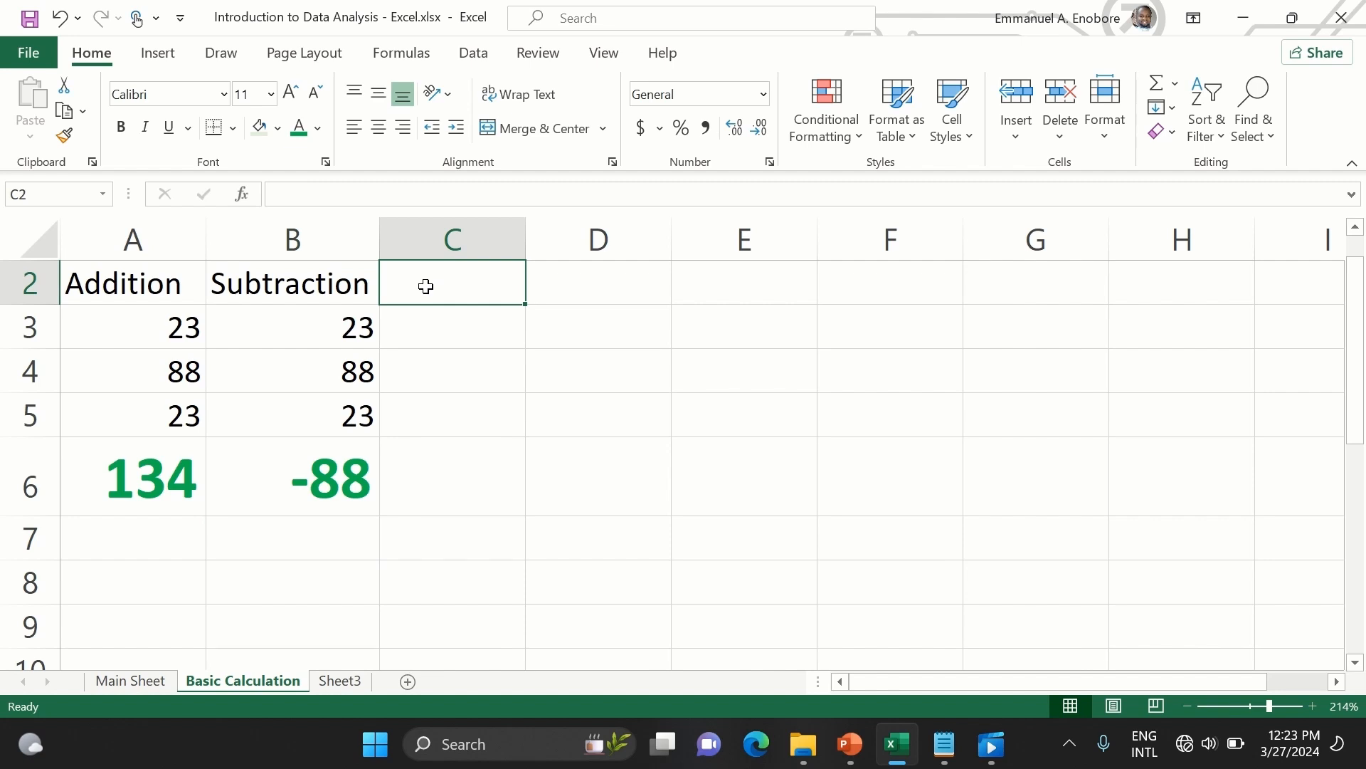
pyautogui.write('Mul')
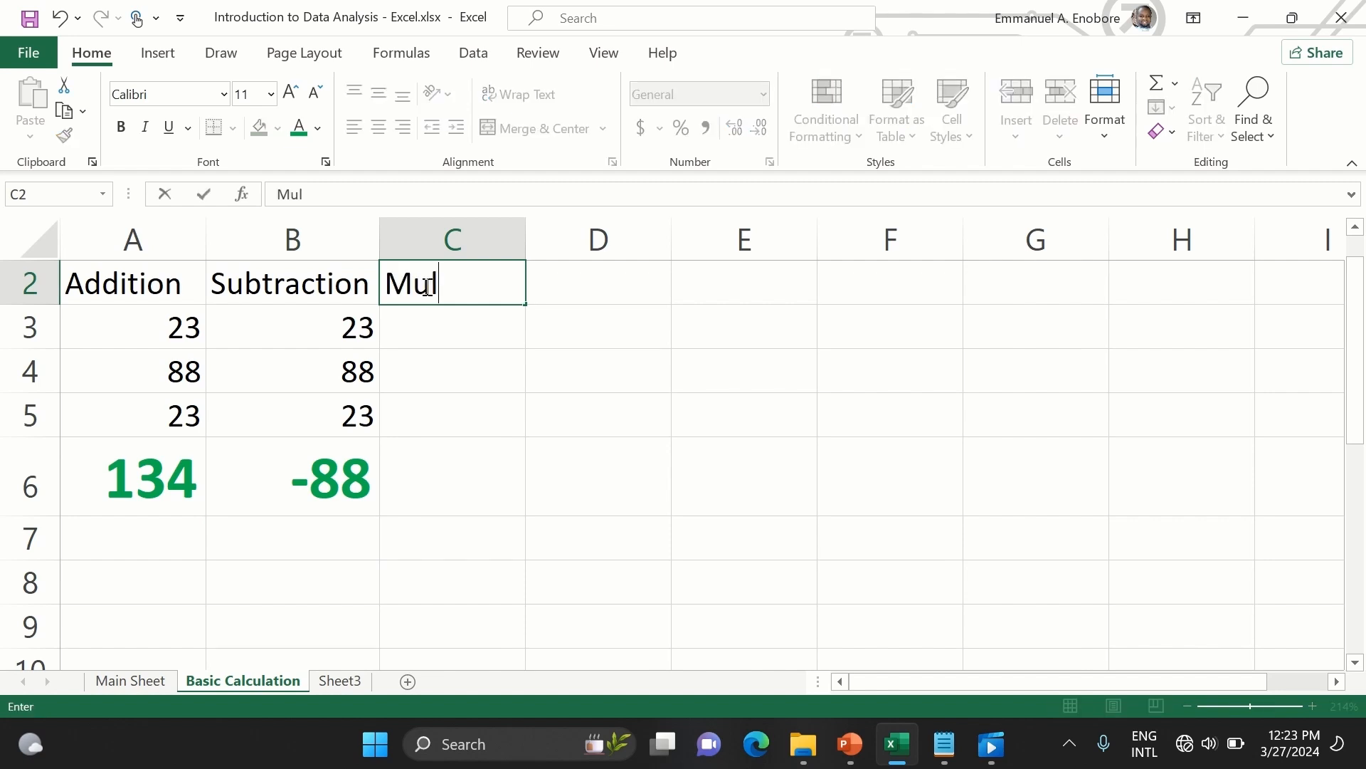
pyautogui.write('tiplication')
pyautogui.press('Return')
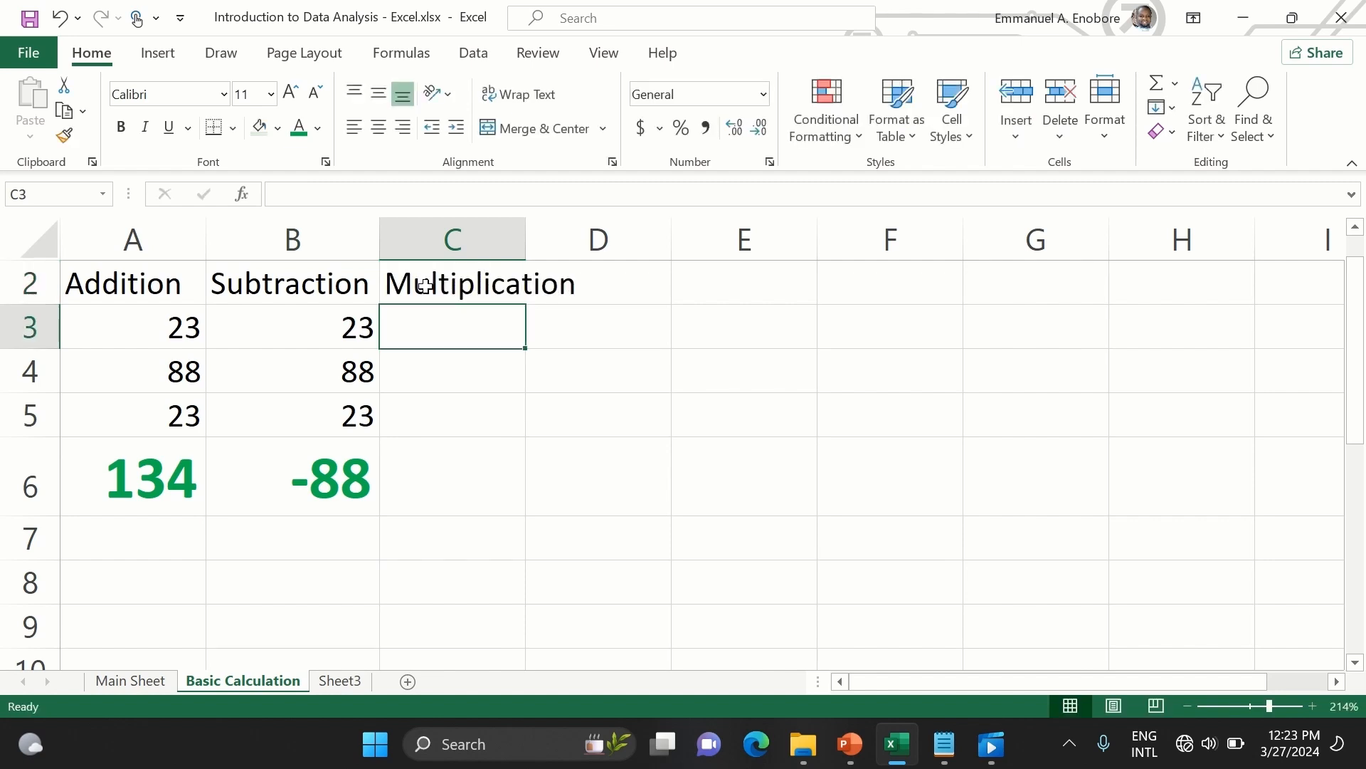
pyautogui.doubleClick(526, 250)
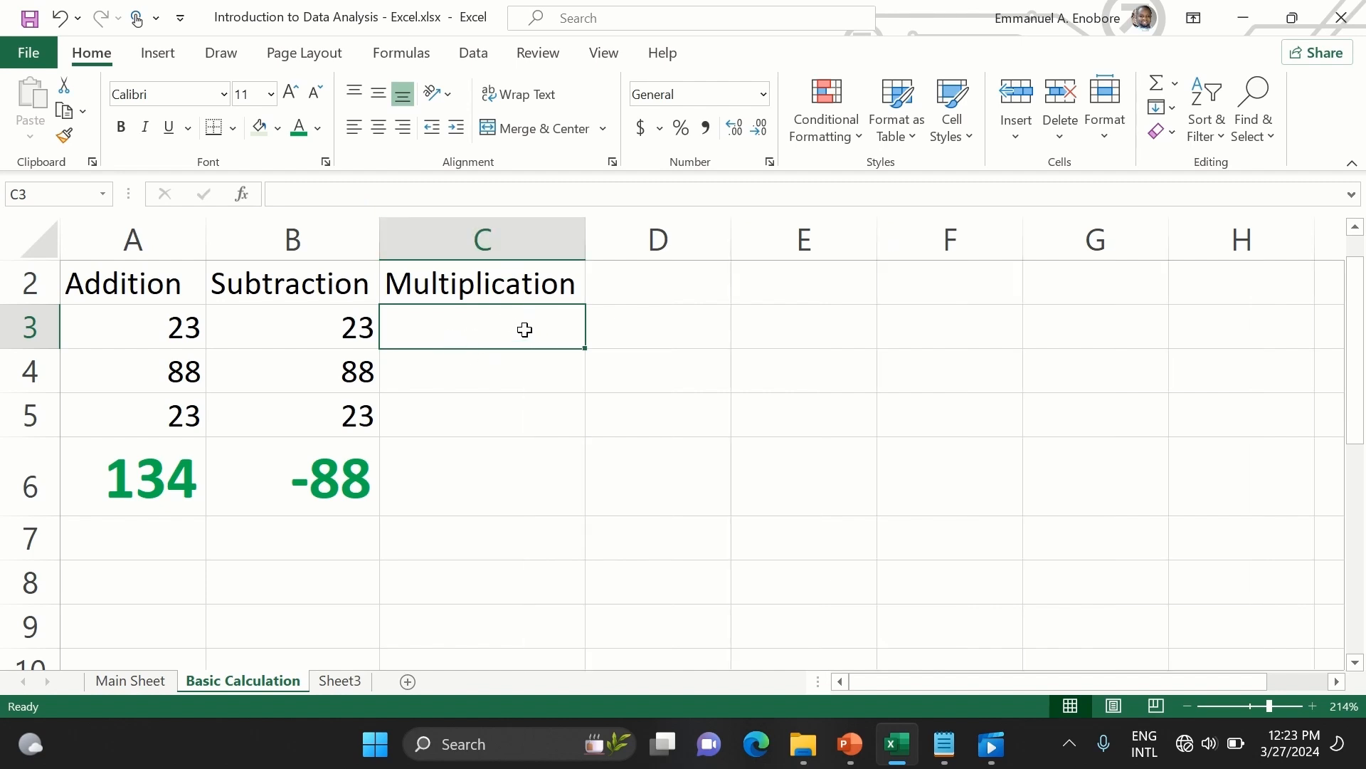
# - Enter the numbers 23, 88 and 23 in C3 to C5 under Multiplication
pyautogui.write('23')
pyautogui.press('Return')
pyautogui.write('88')
pyautogui.press('Return')
pyautogui.write('23')
pyautogui.press('Return')
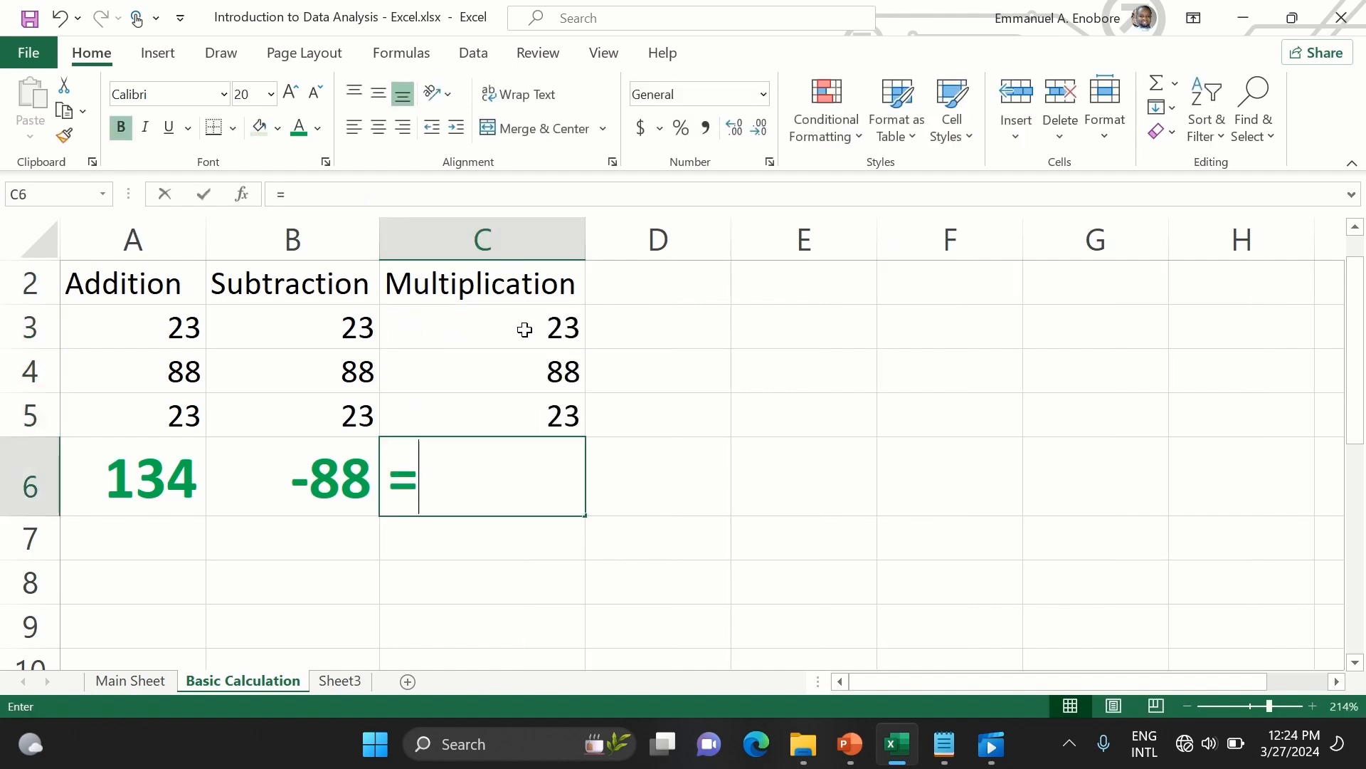
# - Multiply the three numbers under Multiplication with the formula =(C3*C4*C5) in C6
pyautogui.write('=(C3')
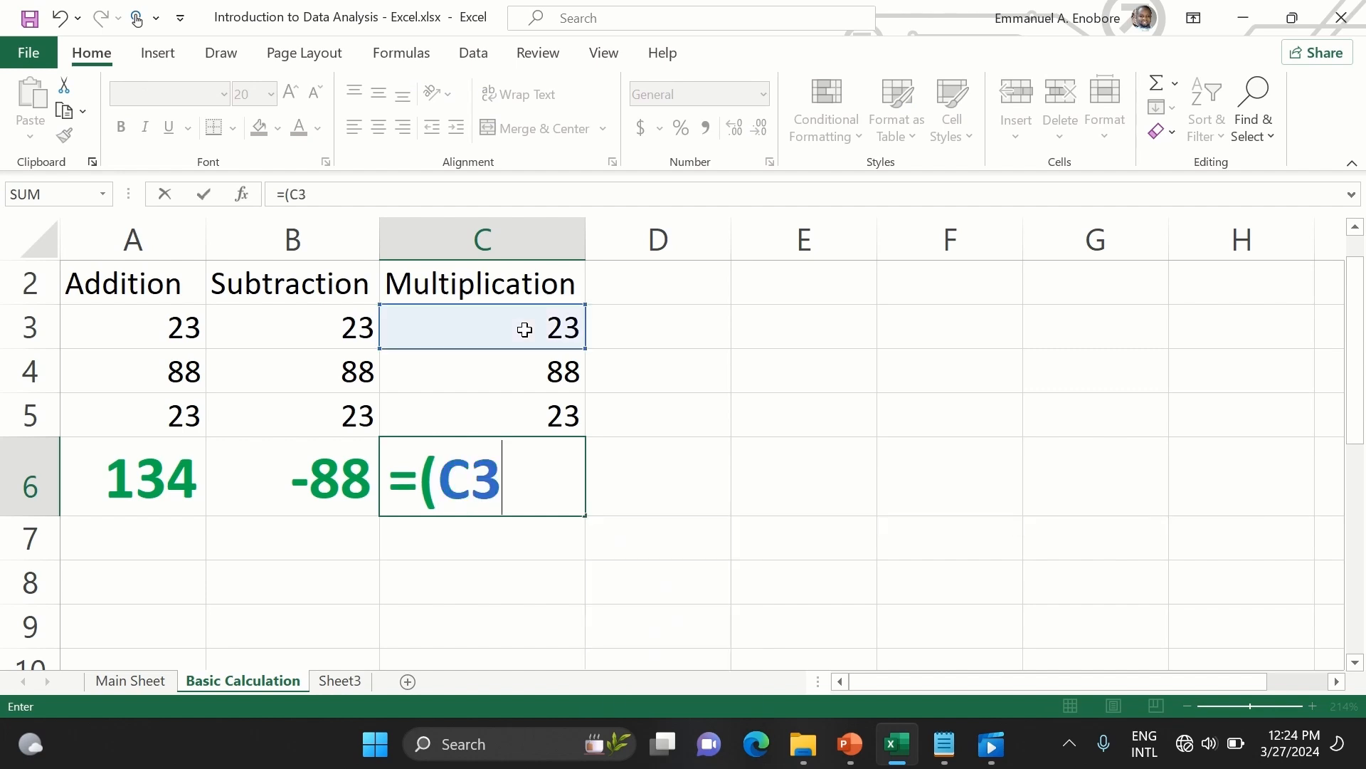
pyautogui.write('*C4')
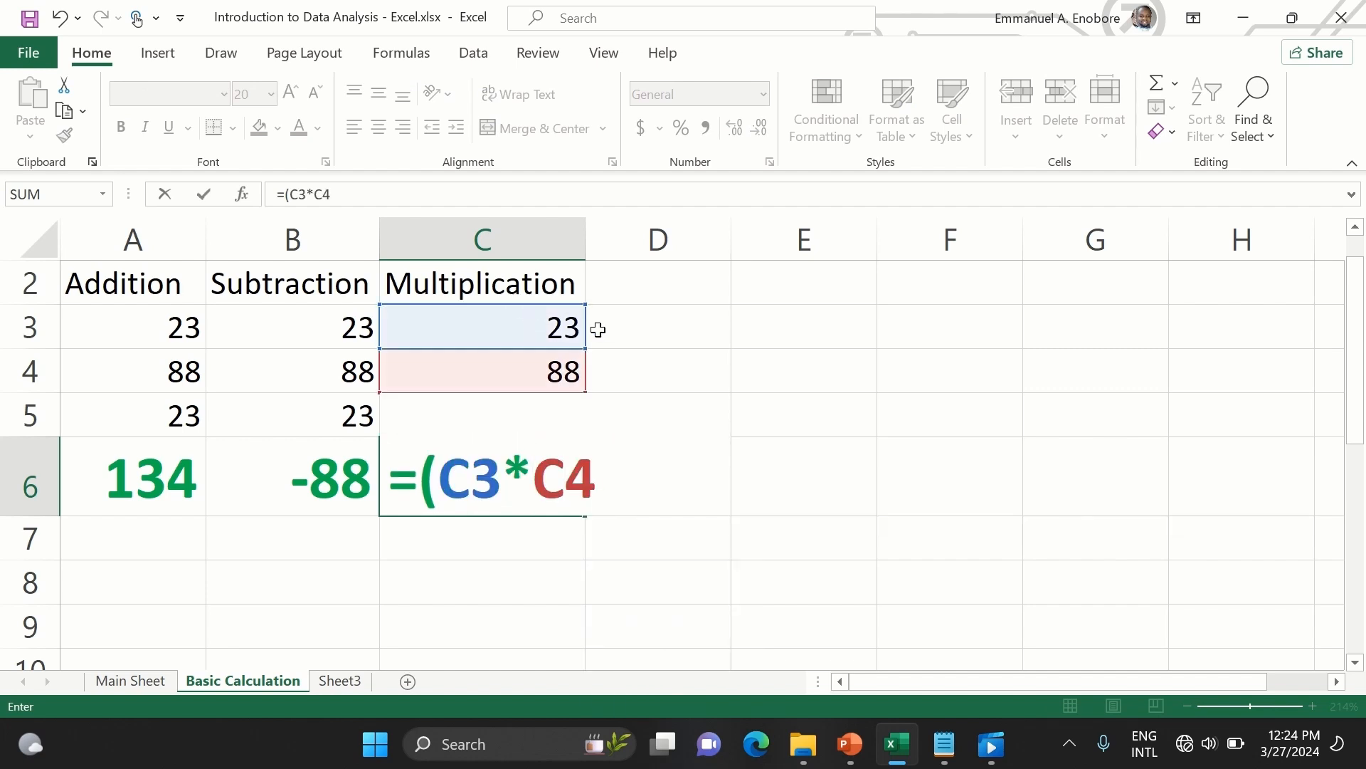
pyautogui.write('*C5)')
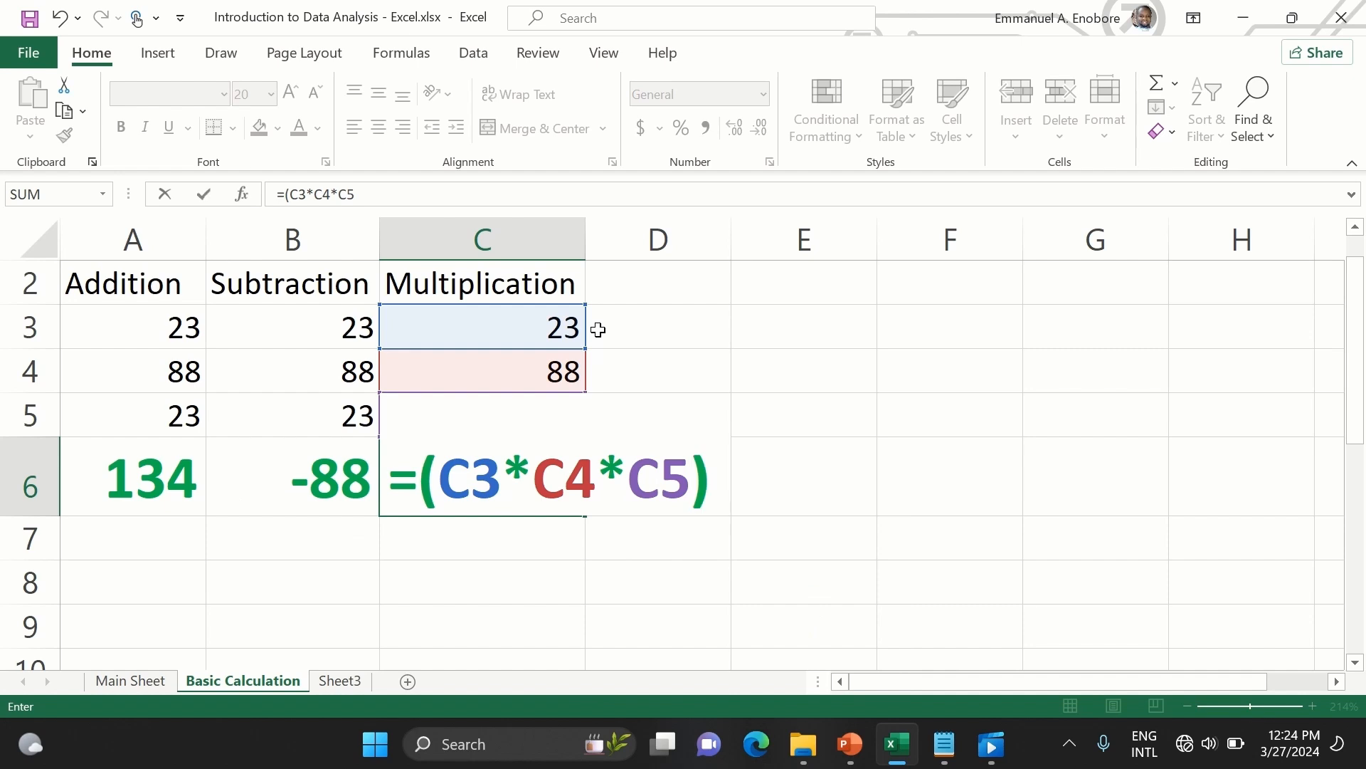
pyautogui.press('Return')
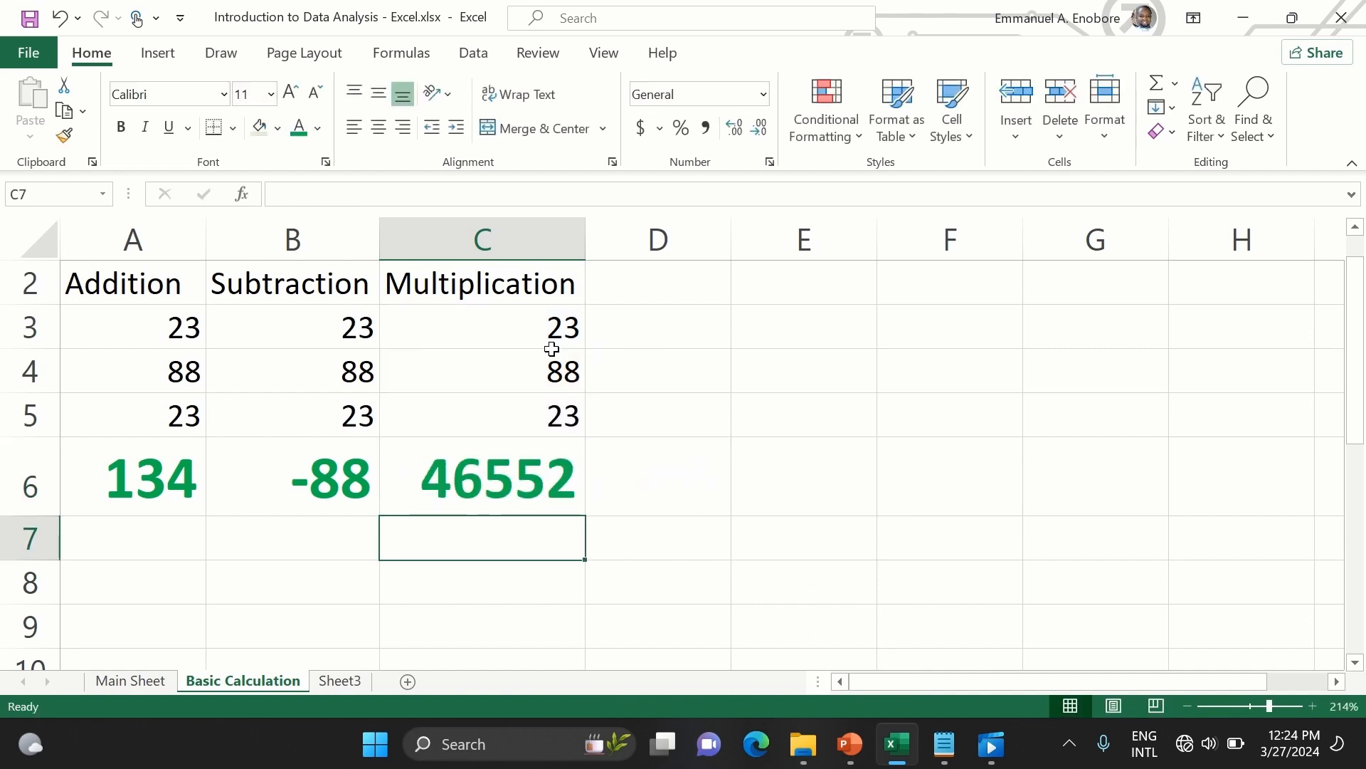
pyautogui.click(510, 497)
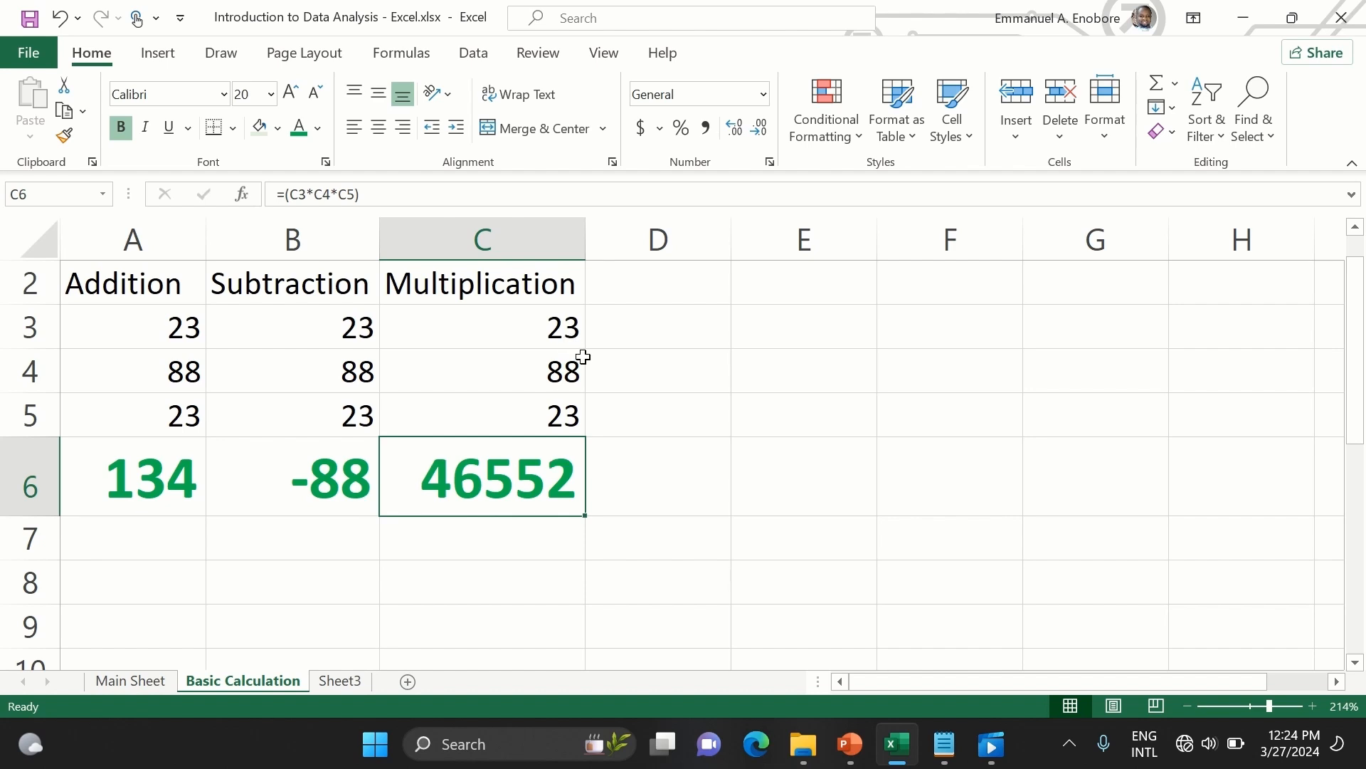
# - Enter the heading Division in D2 and the numbers 23, 88 and 23 in D3 to D5
pyautogui.click(646, 282)
pyautogui.write('Division')
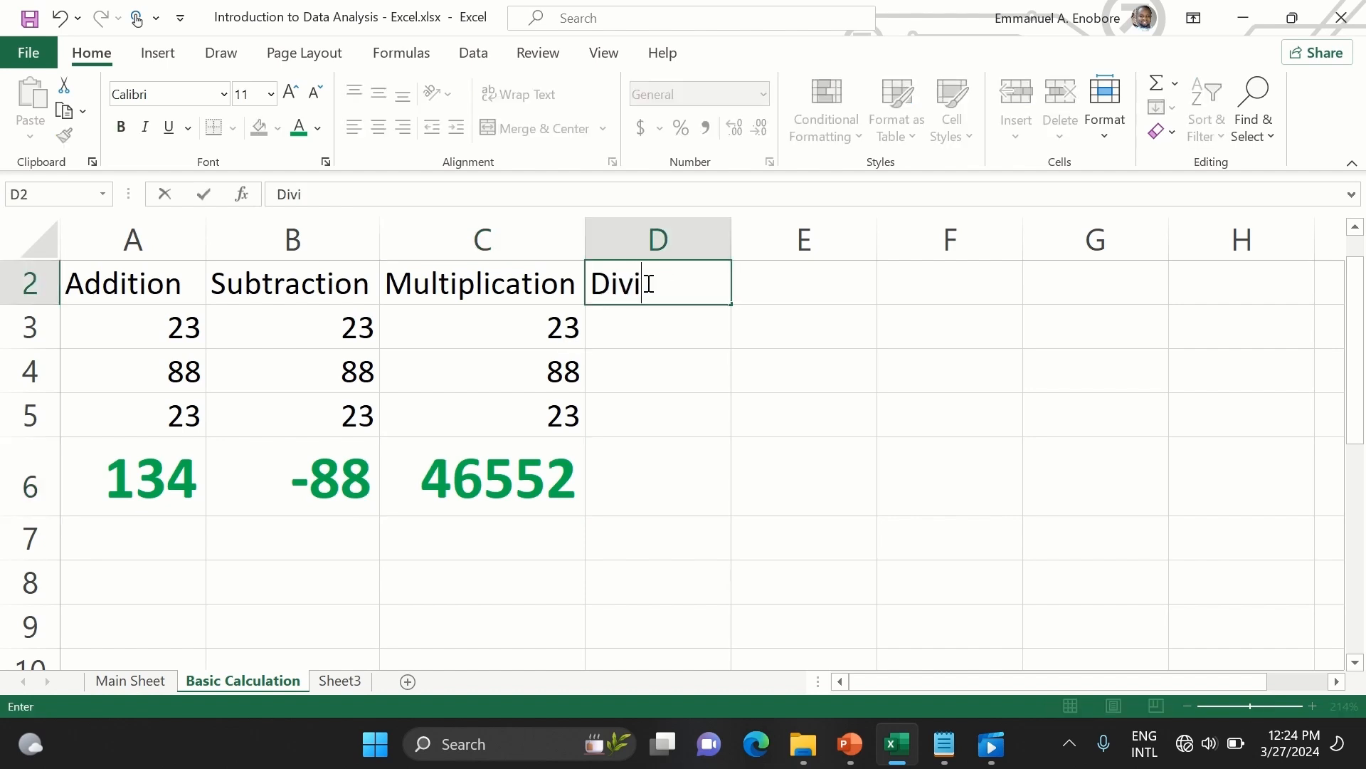
pyautogui.press('Return')
pyautogui.write('23')
pyautogui.press('Return')
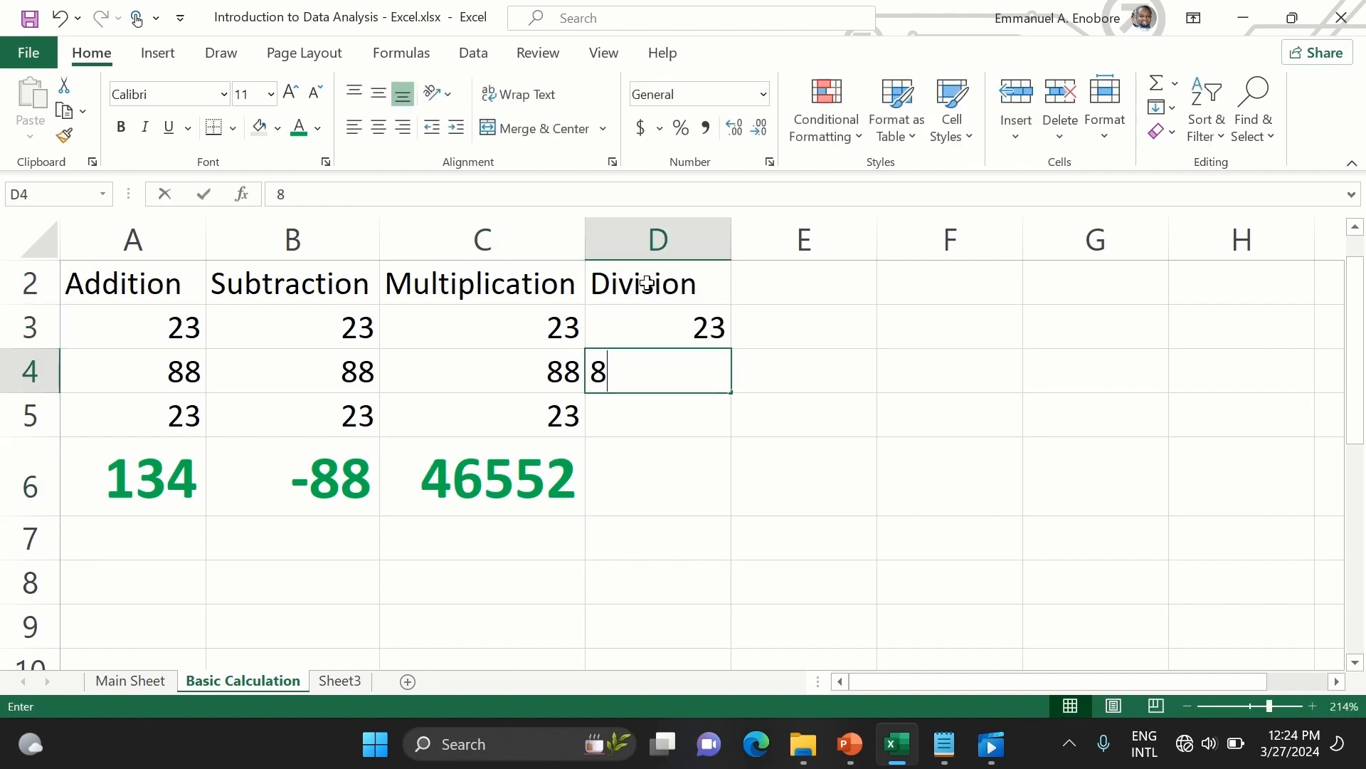
pyautogui.write('88')
pyautogui.press('Return')
pyautogui.write('23')
pyautogui.press('Return')
# - Divide the three numbers under Division with the formula =(D3/D4/D5) in D6
pyautogui.write('=()')
pyautogui.click(635, 450)
pyautogui.write('D')
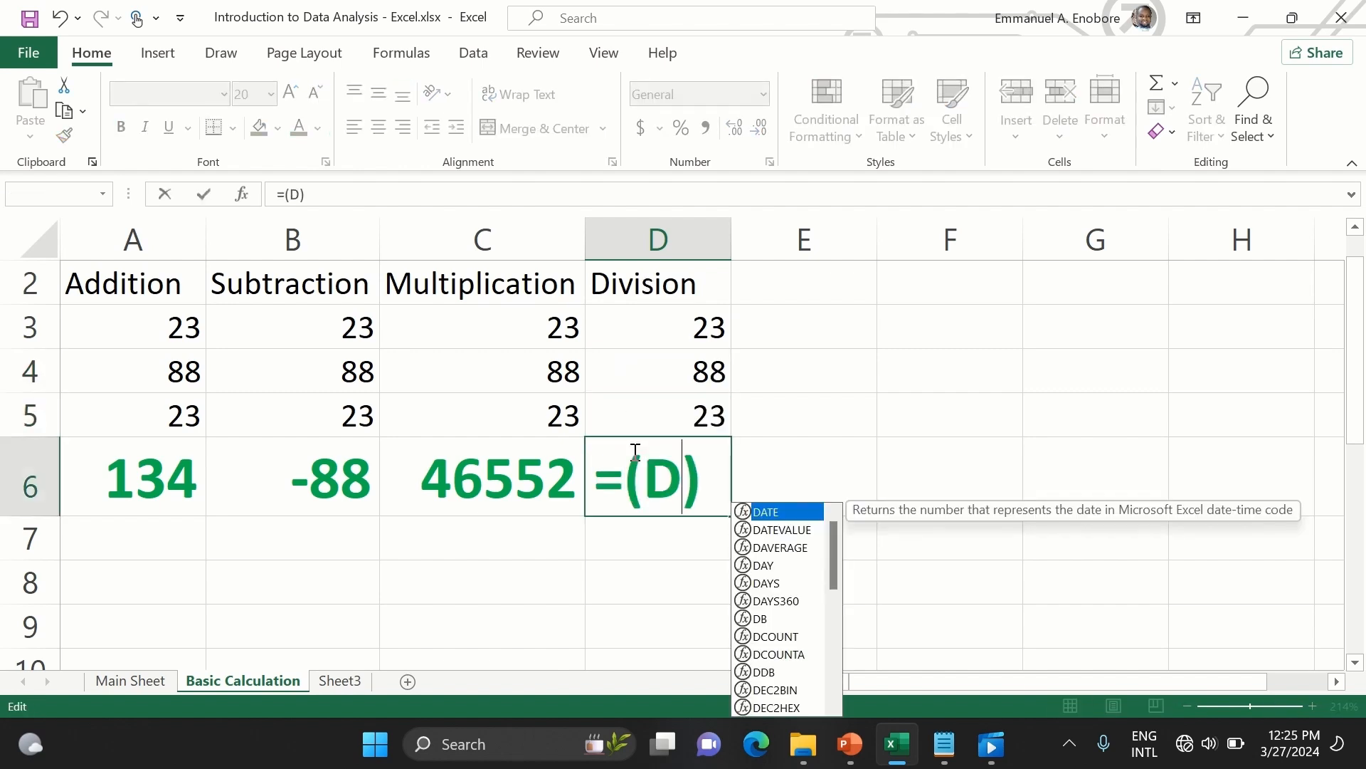
pyautogui.write('3/')
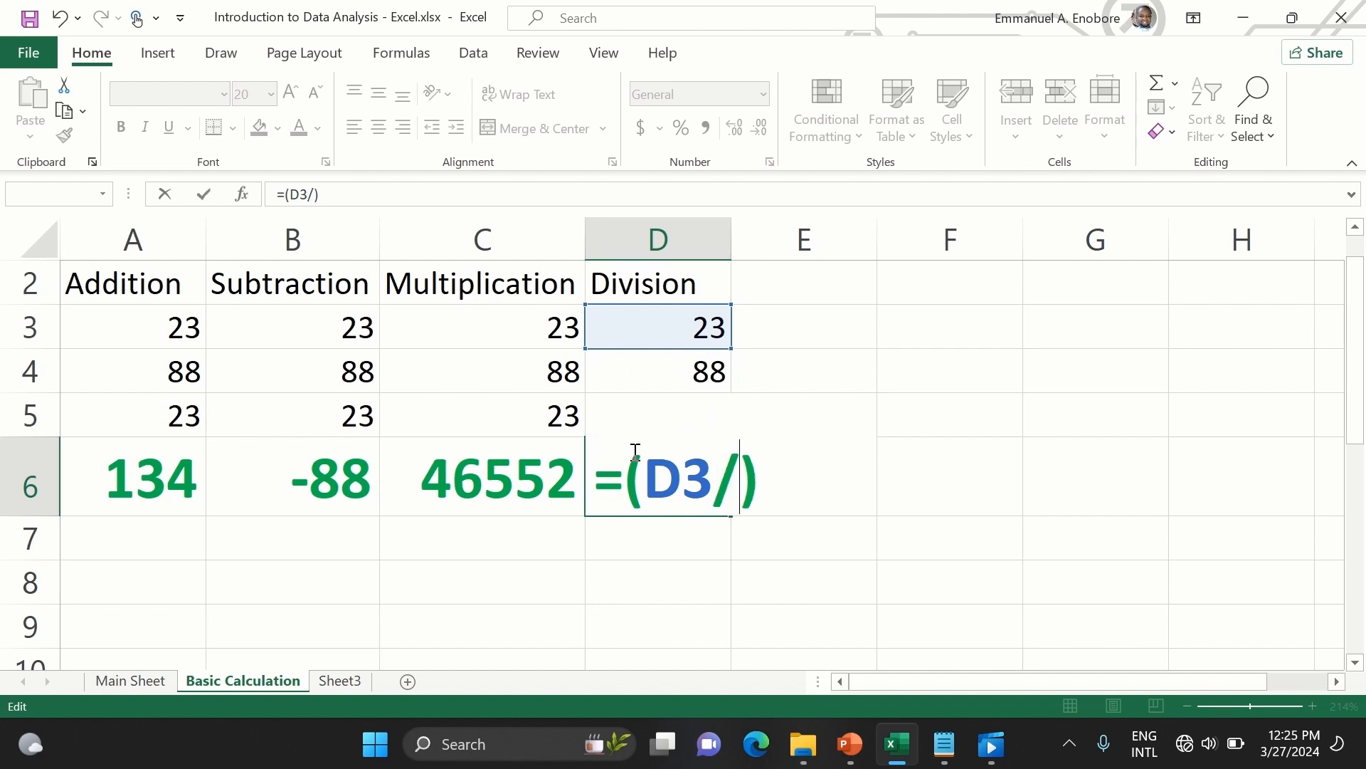
pyautogui.write('D4')
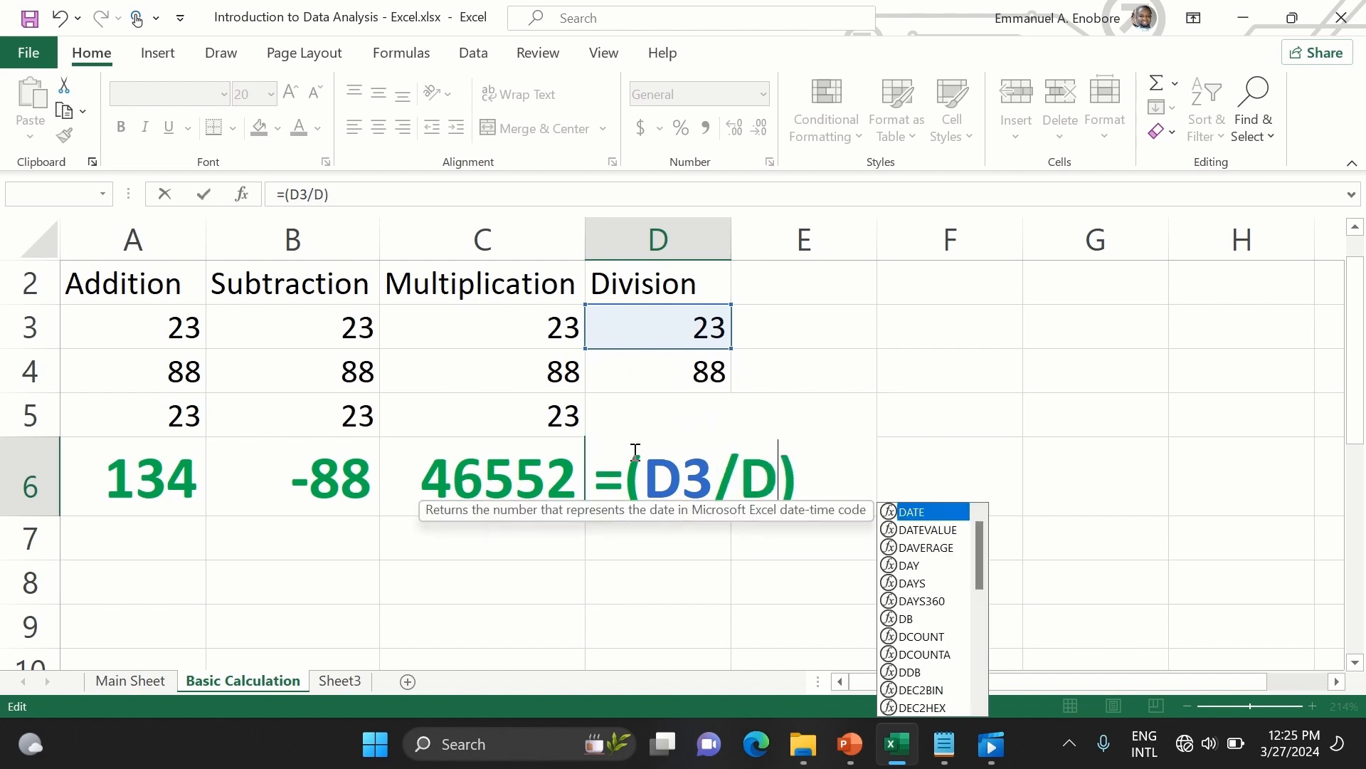
pyautogui.write('/')
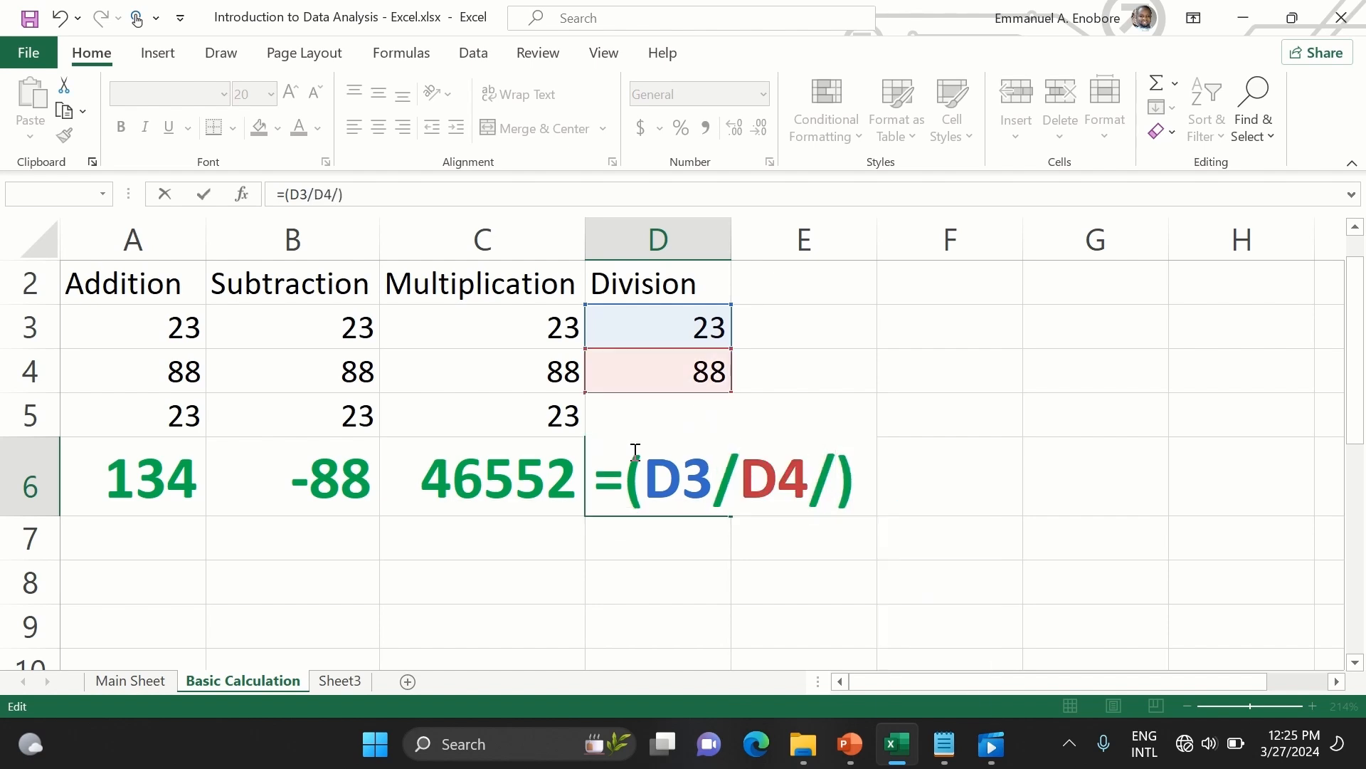
pyautogui.write('D5')
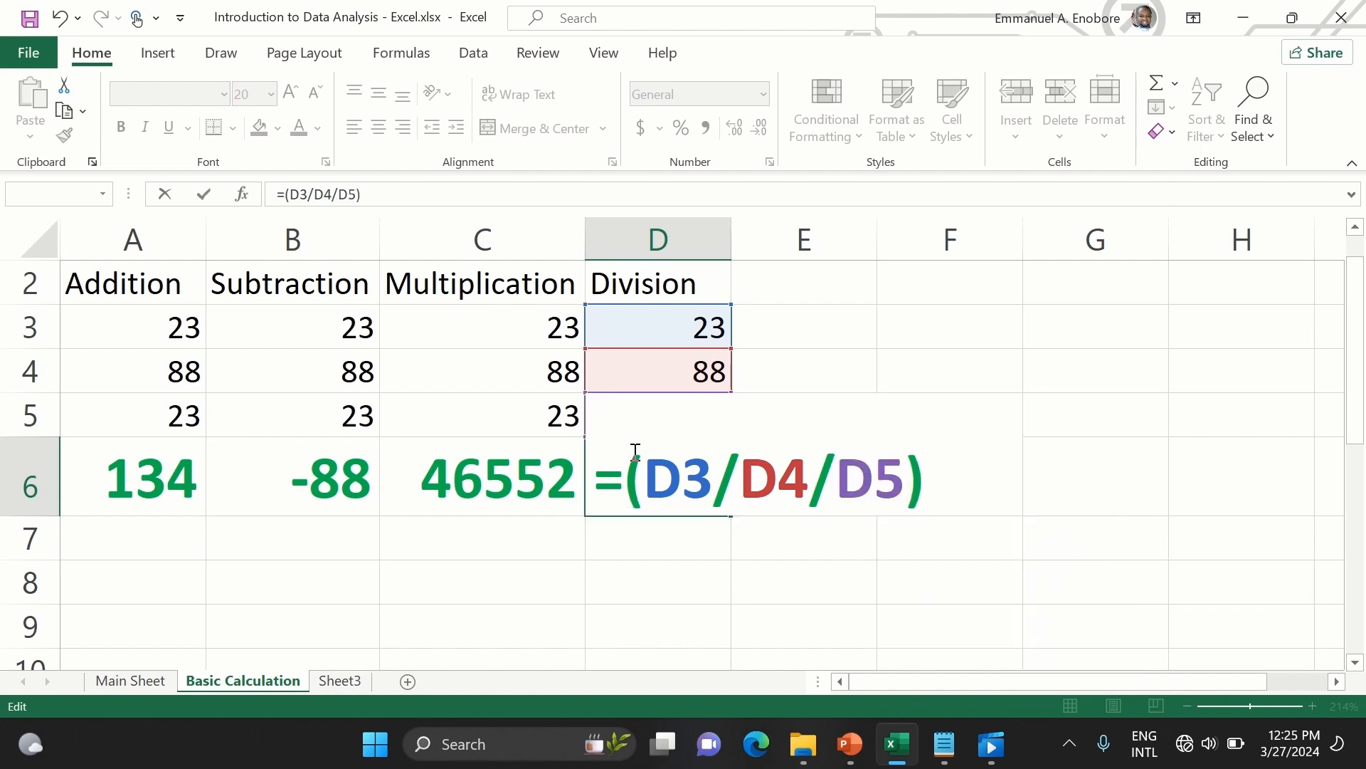
pyautogui.press('Return')
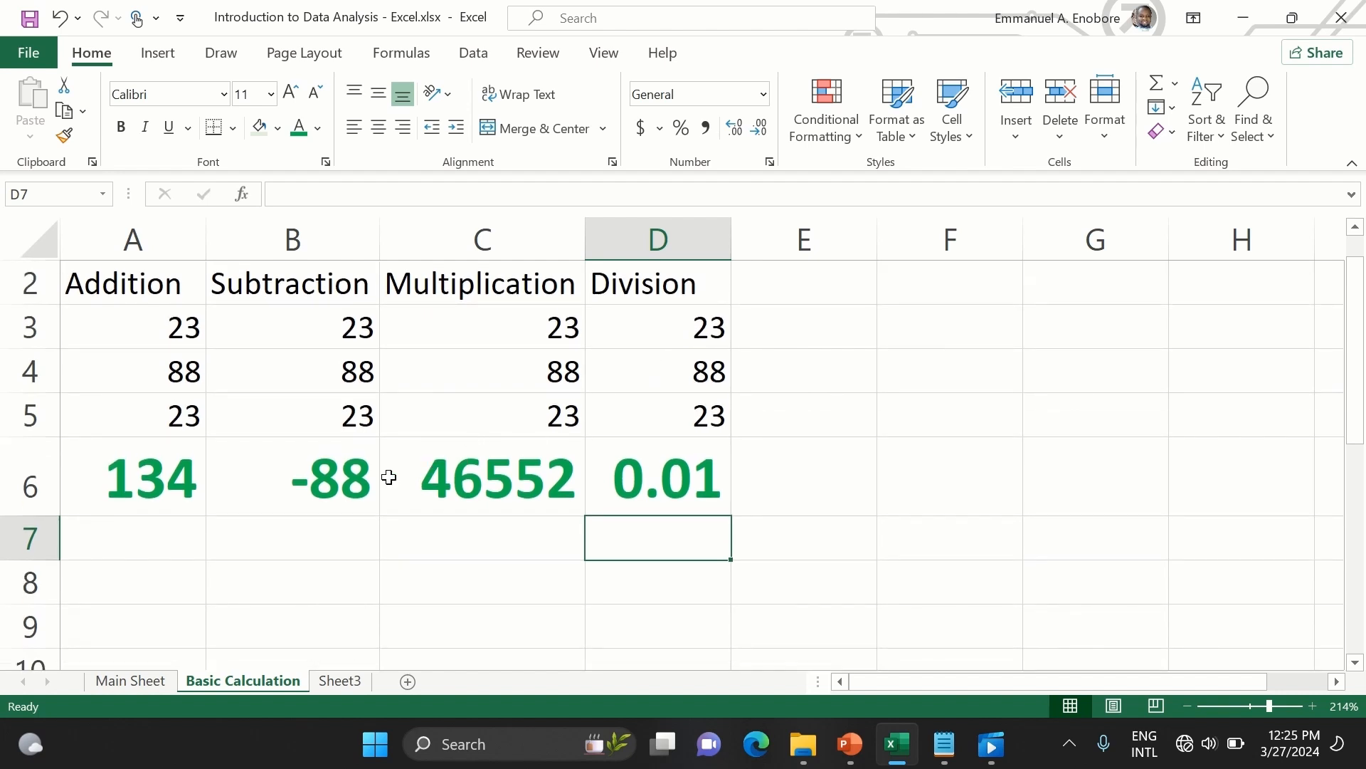
pyautogui.scroll(1, 456, 486)
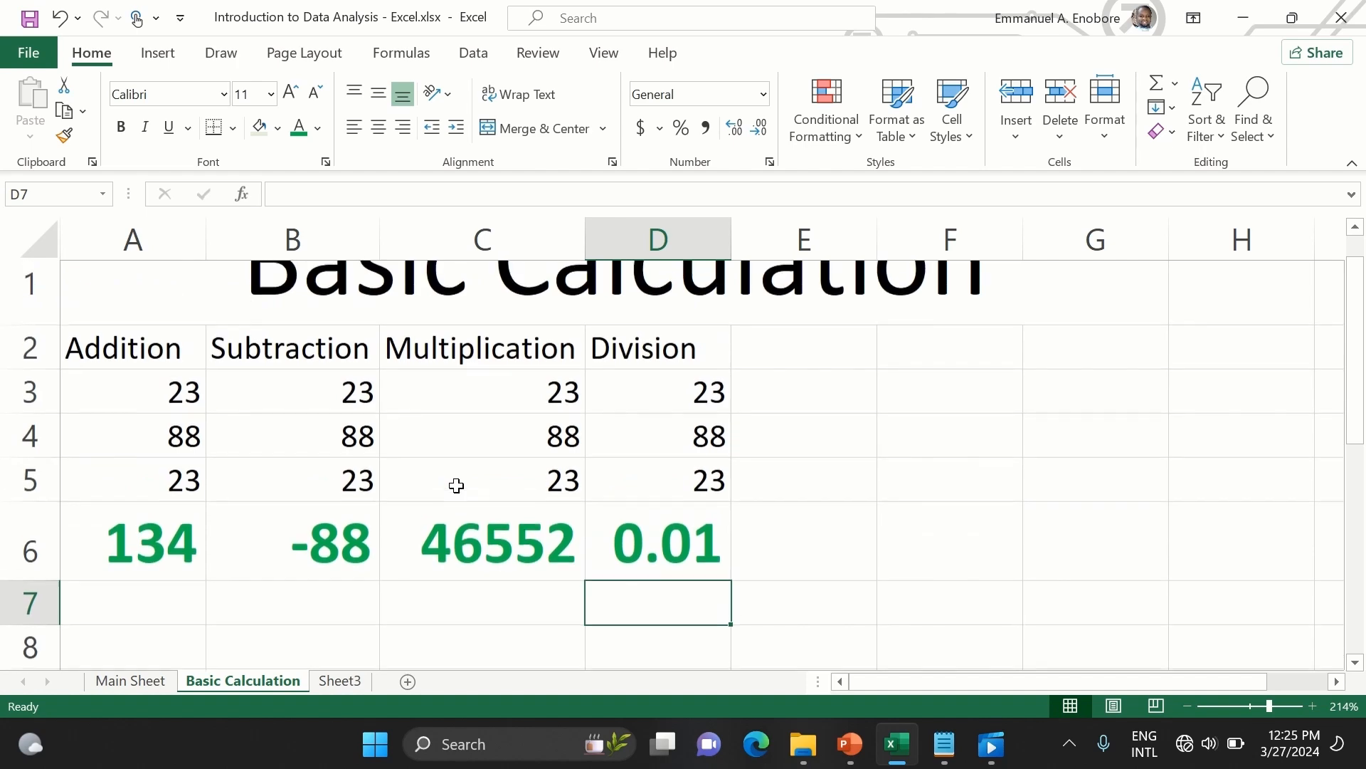
pyautogui.scroll(-1, 456, 486)
pyautogui.keyDown('ctrl'); pyautogui.scroll(-3, 456, 486); pyautogui.keyUp('ctrl')
pyautogui.keyDown('ctrl'); pyautogui.scroll(-1, 456, 486); pyautogui.keyUp('ctrl')
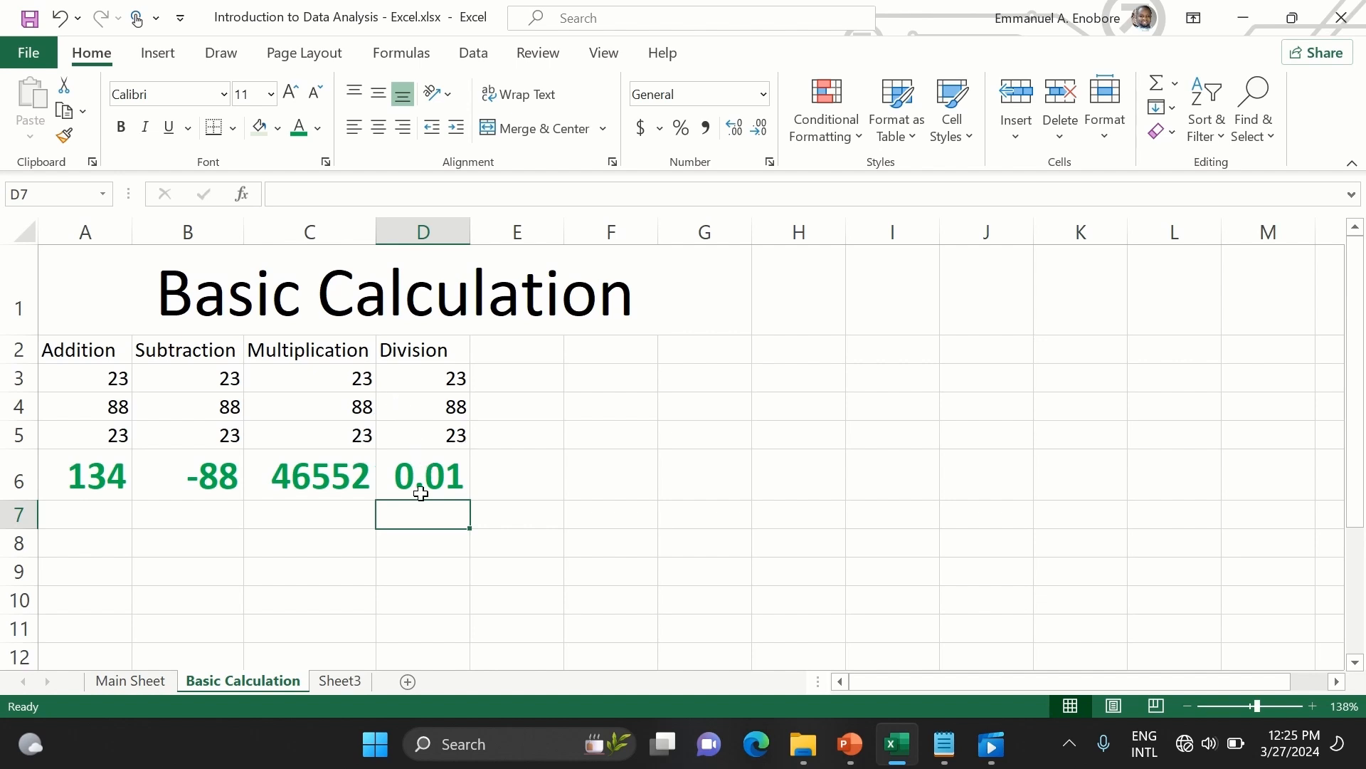
# - Rename the worksheet Sheet3 as Basic Logic
pyautogui.click(339, 681)
pyautogui.doubleClick(338, 680)
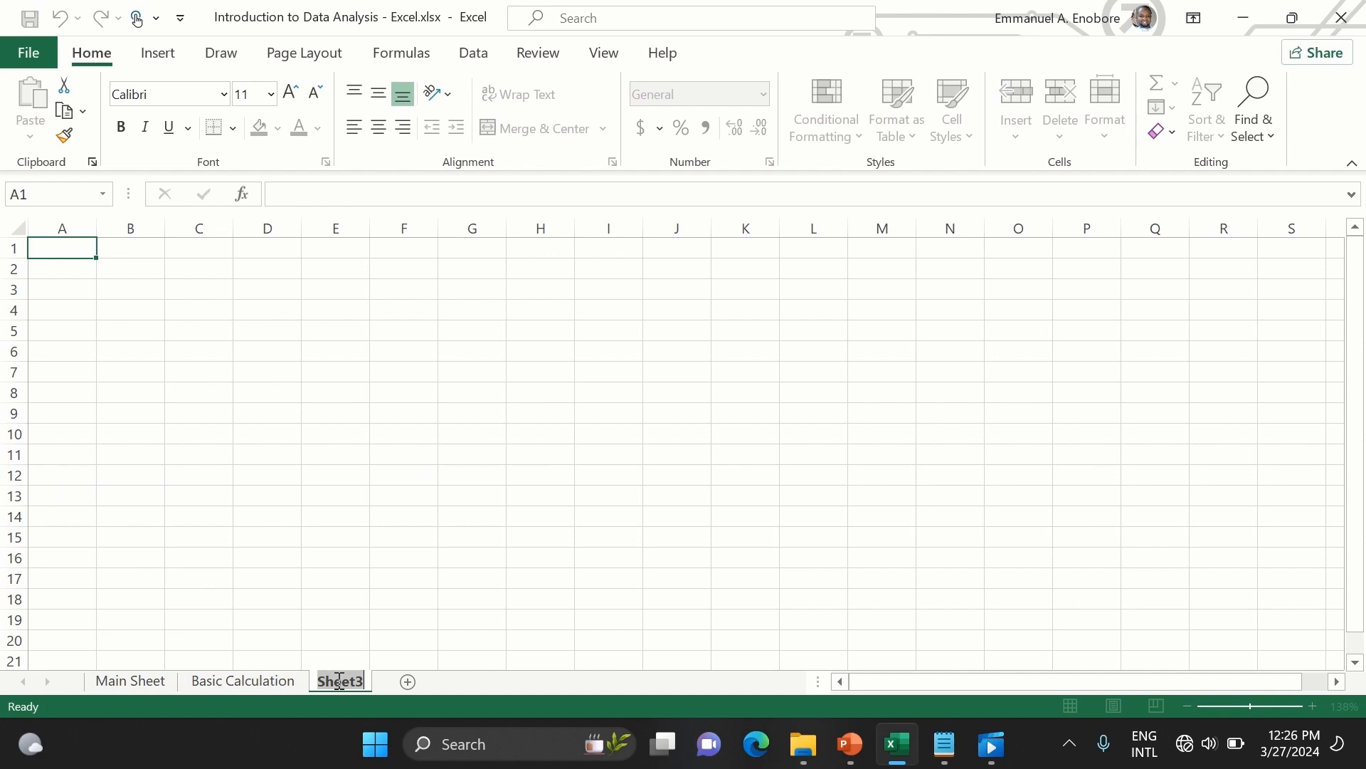
pyautogui.write('B')
pyautogui.write('sic')
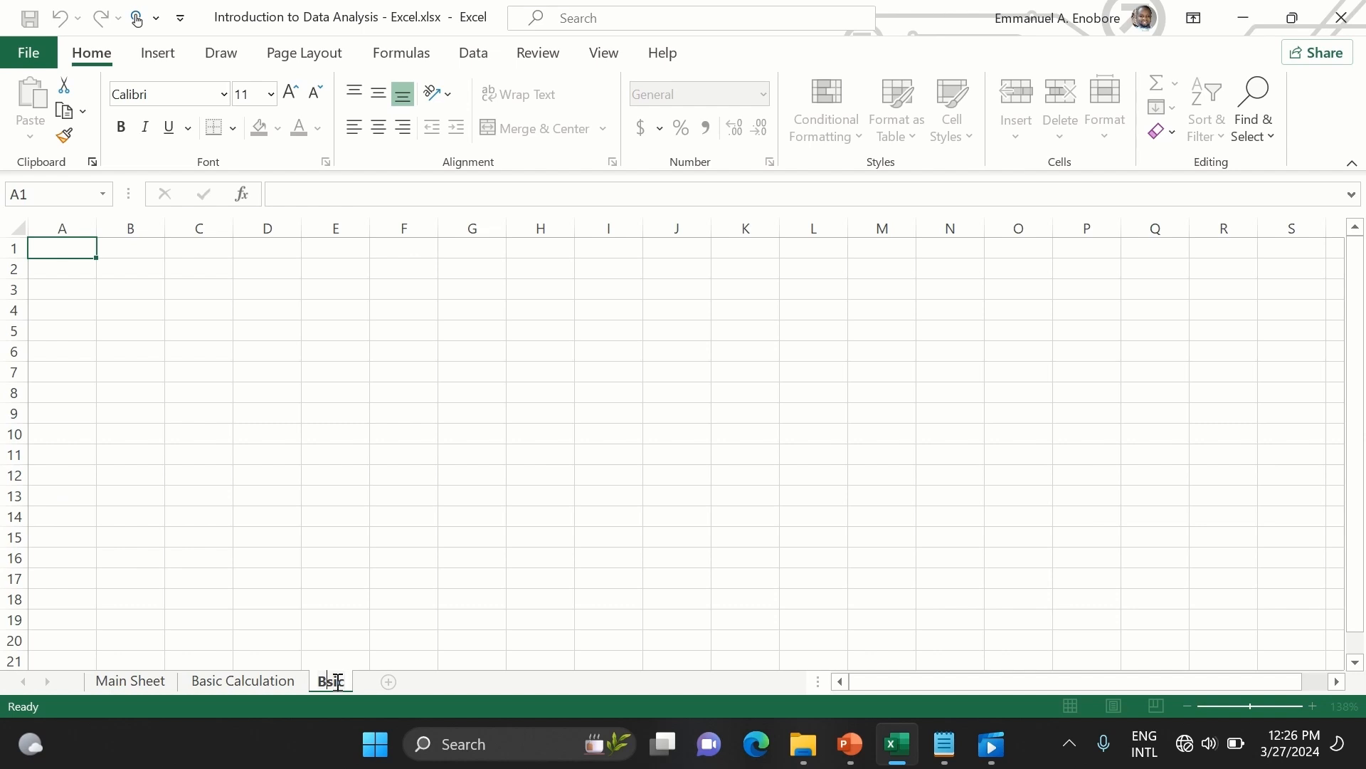
pyautogui.write('a')
pyautogui.write(' Logic')
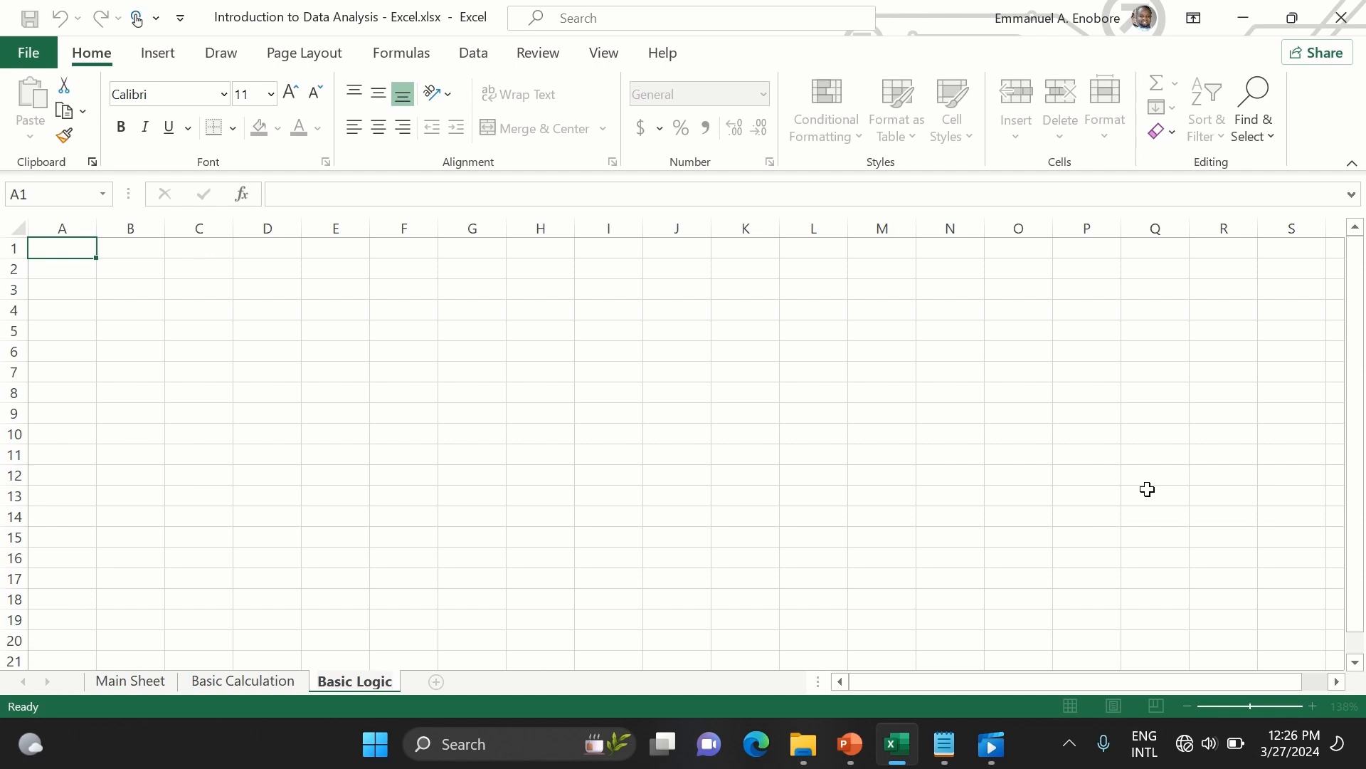
pyautogui.press('Return')
# - Merge cells B1 to H1 on the Basic Logic sheet into a single title cell
pyautogui.click(101, 252)
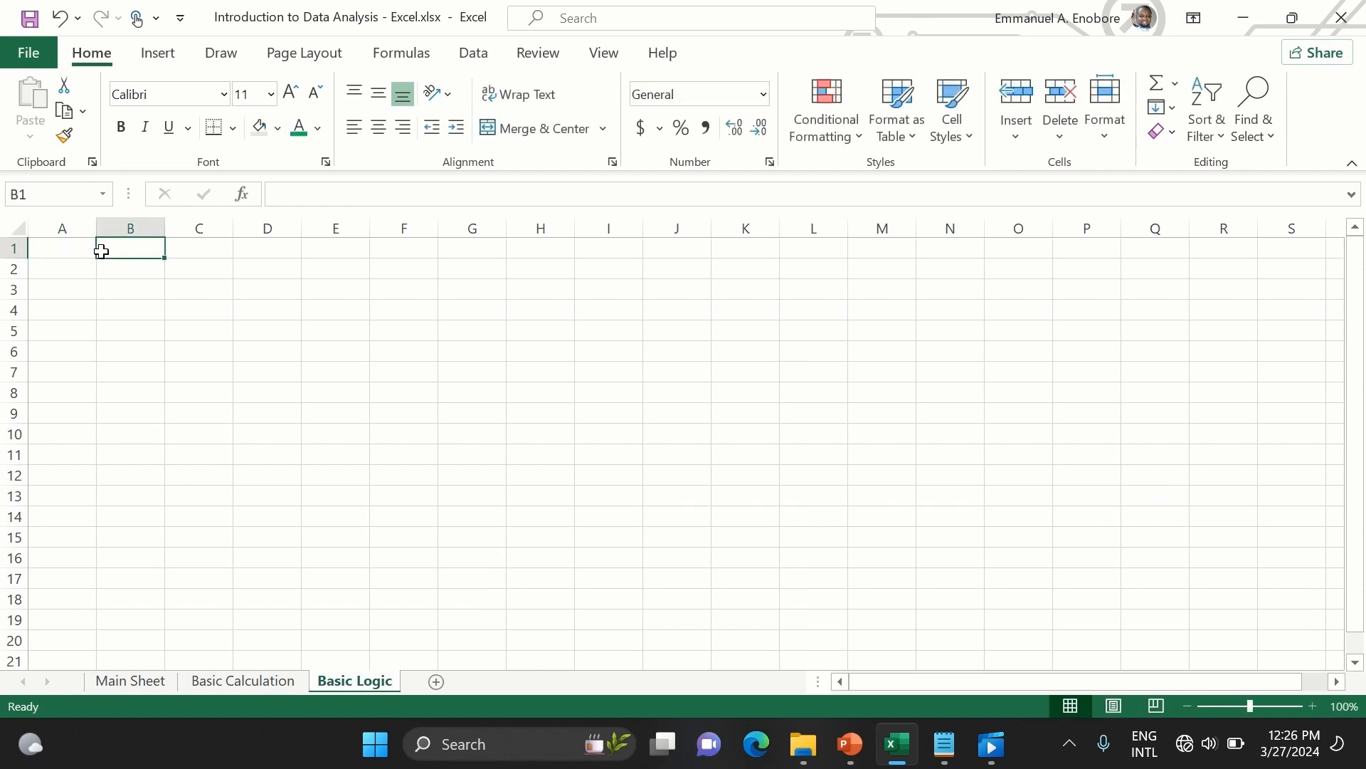
pyautogui.hotkey('shift', 'Right')
pyautogui.hotkey('shift', 'Right')
pyautogui.hotkey('shift', 'Right')
pyautogui.hotkey('shift', 'Right')
pyautogui.hotkey('shift', 'Right')
pyautogui.hotkey('shift', 'Right')
pyautogui.click(603, 128)
pyautogui.click(563, 220)
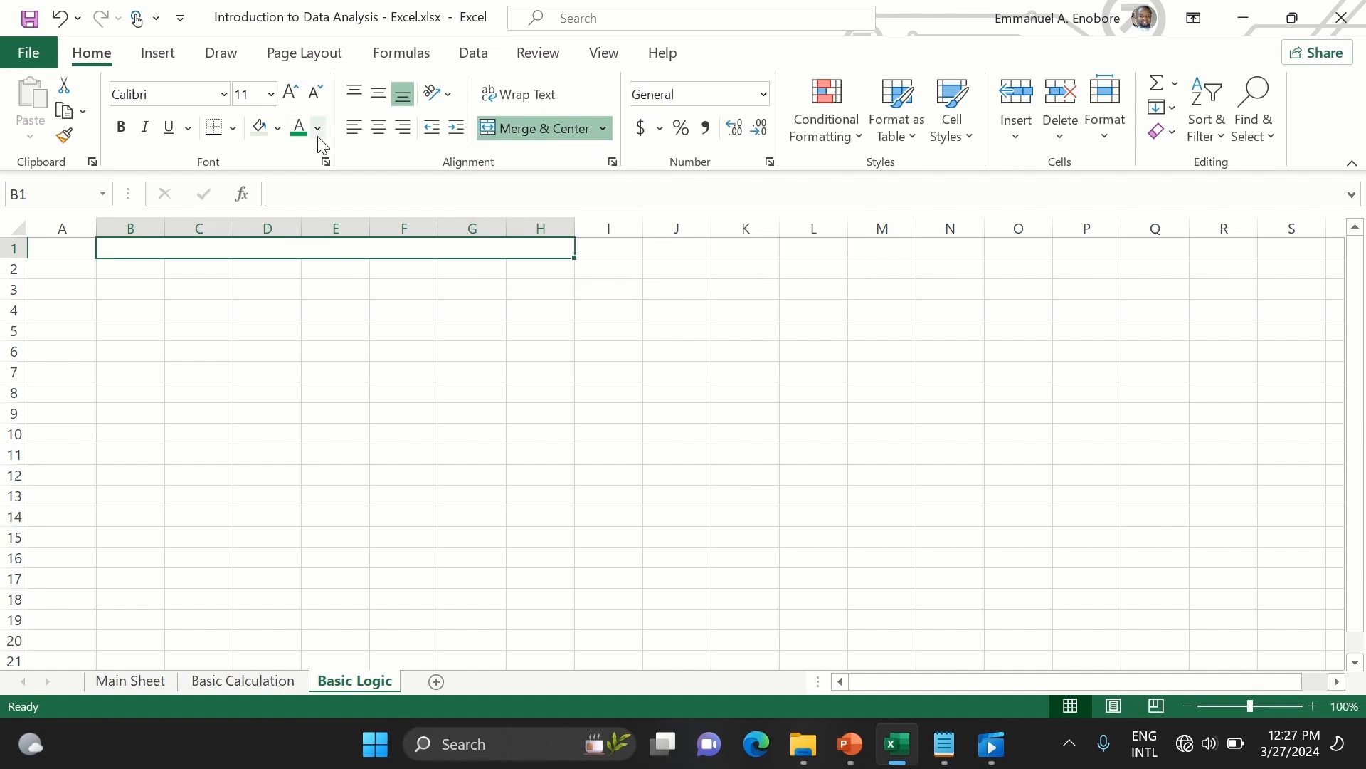
# - Enter the title Basic Logic in the merged cell B1 at font size 28 and make it bold
pyautogui.click(271, 94)
pyautogui.click(262, 434)
pyautogui.write('Basic Logic')
pyautogui.hotkey('shift', 'Left')
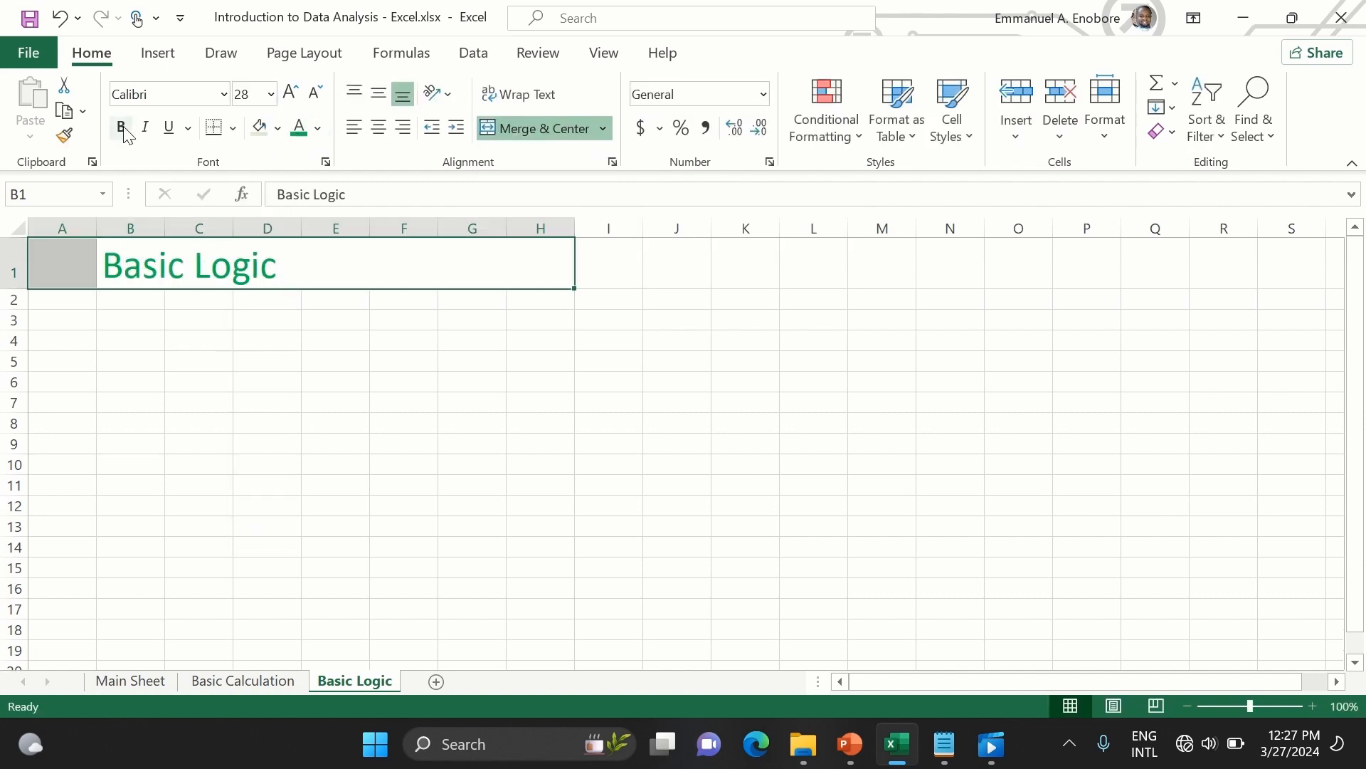
pyautogui.hotkey('ctrl', 'b')
pyautogui.click(323, 363)
# - Enter 5 in B2 and 3 in C2 below the Basic Logic title
pyautogui.click(114, 303)
pyautogui.write('5')
pyautogui.press('Return')
pyautogui.keyDown('ctrl'); pyautogui.scroll(3, 114, 304); pyautogui.keyUp('ctrl')
pyautogui.click(282, 339)
pyautogui.write('3')
pyautogui.press('Return')
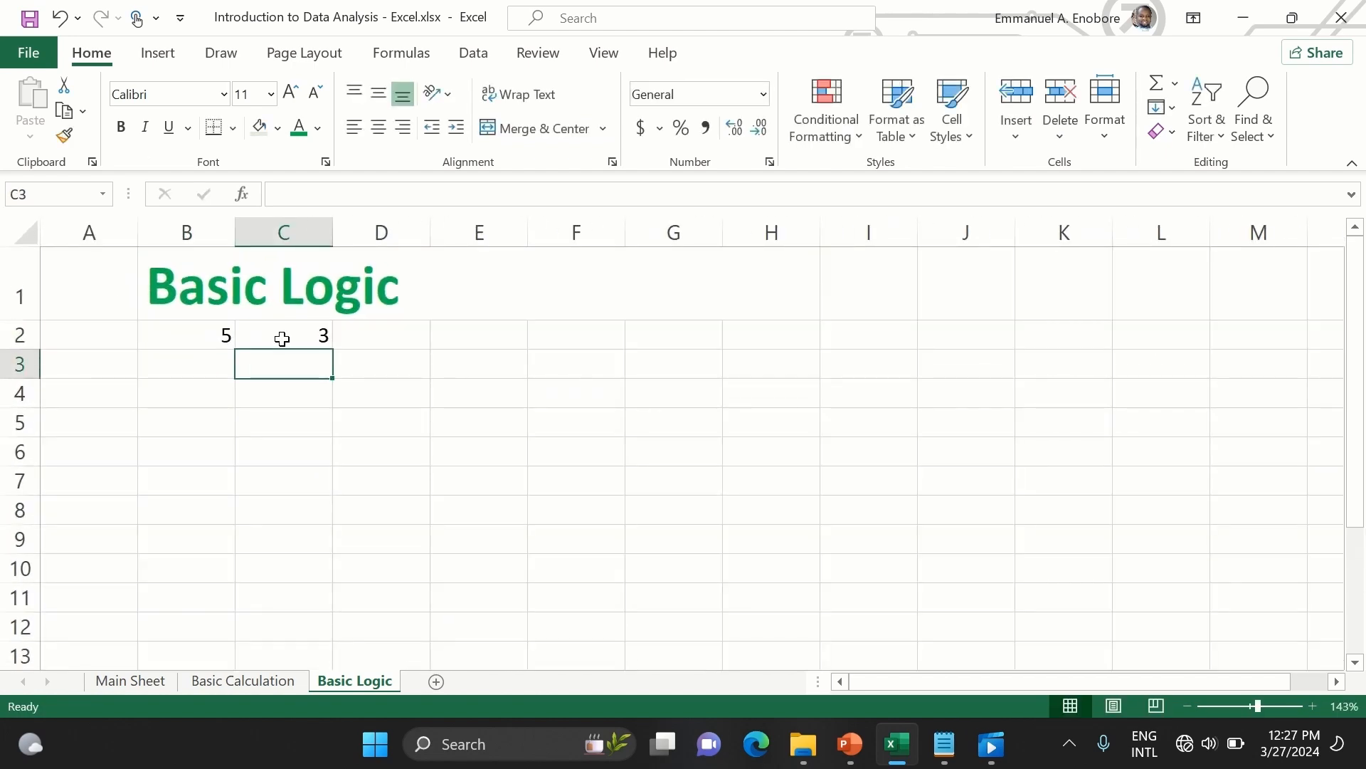
# - Insert a row above the two numbers and enter the heading Num1 in B2
pyautogui.rightClick(17, 328)
pyautogui.click(64, 506)
pyautogui.click(211, 375)
pyautogui.write('Num1')
pyautogui.press('Return')
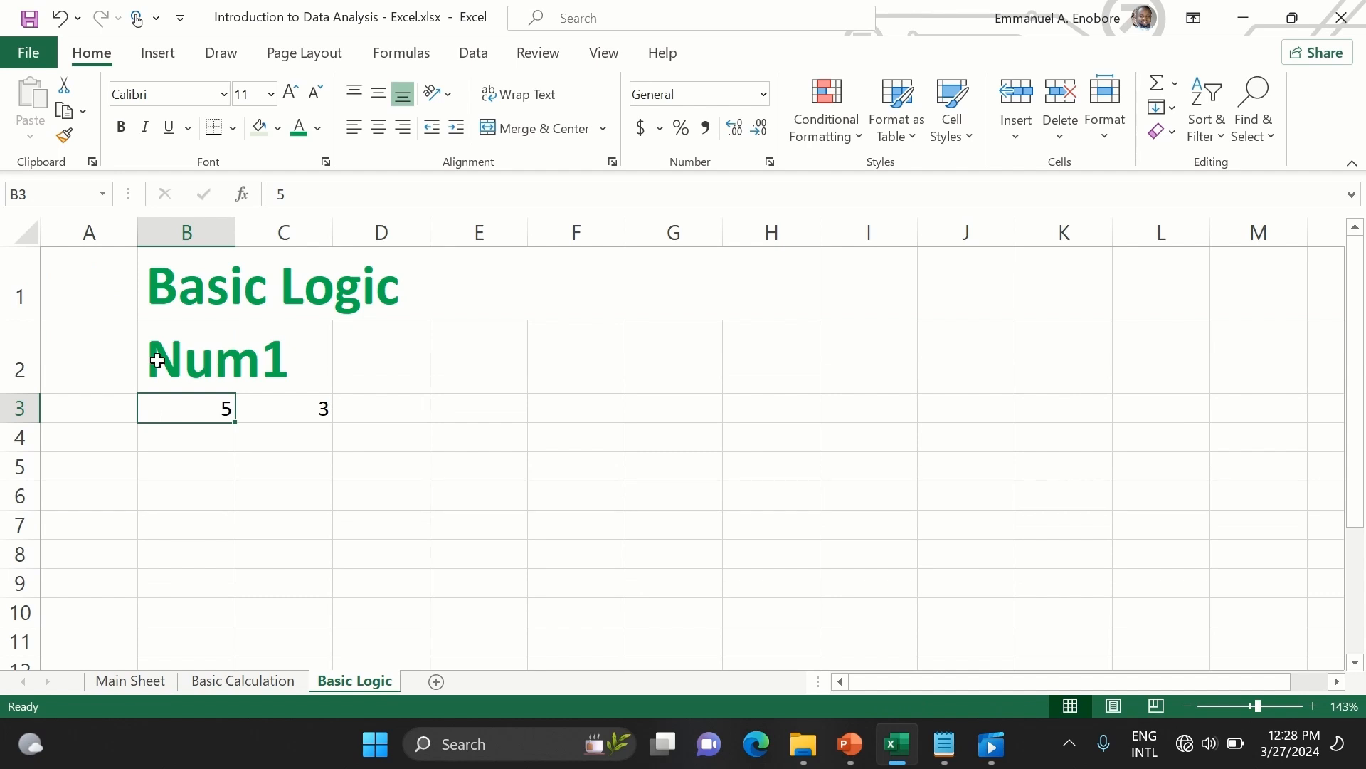
# - Reset the heading row 2 to black, non-bold text and set Num1 in B2 to font size 11
pyautogui.click(20, 359)
pyautogui.click(317, 128)
pyautogui.click(316, 214)
pyautogui.click(121, 128)
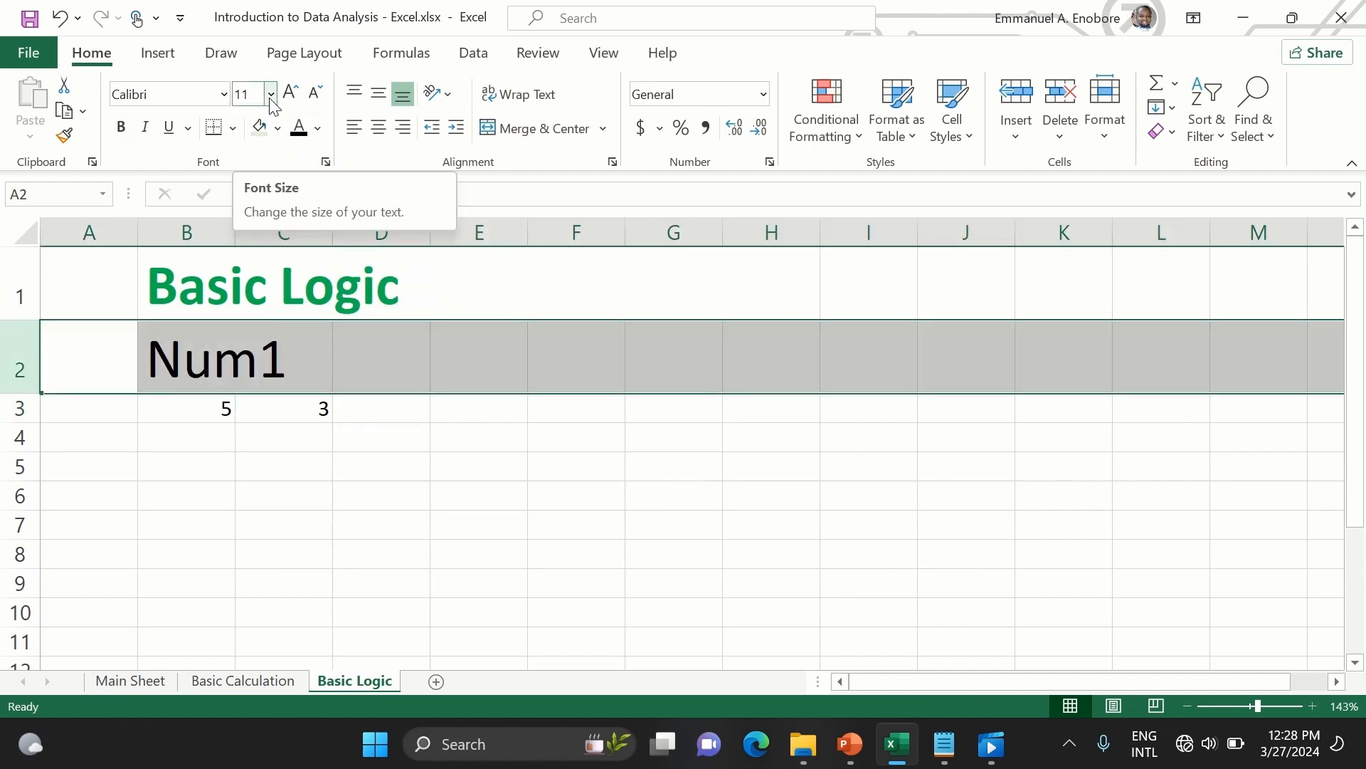
pyautogui.click(271, 96)
pyautogui.click(256, 130)
pyautogui.click(218, 354)
pyautogui.click(180, 331)
pyautogui.click(249, 94)
pyautogui.write('11')
pyautogui.press('Return')
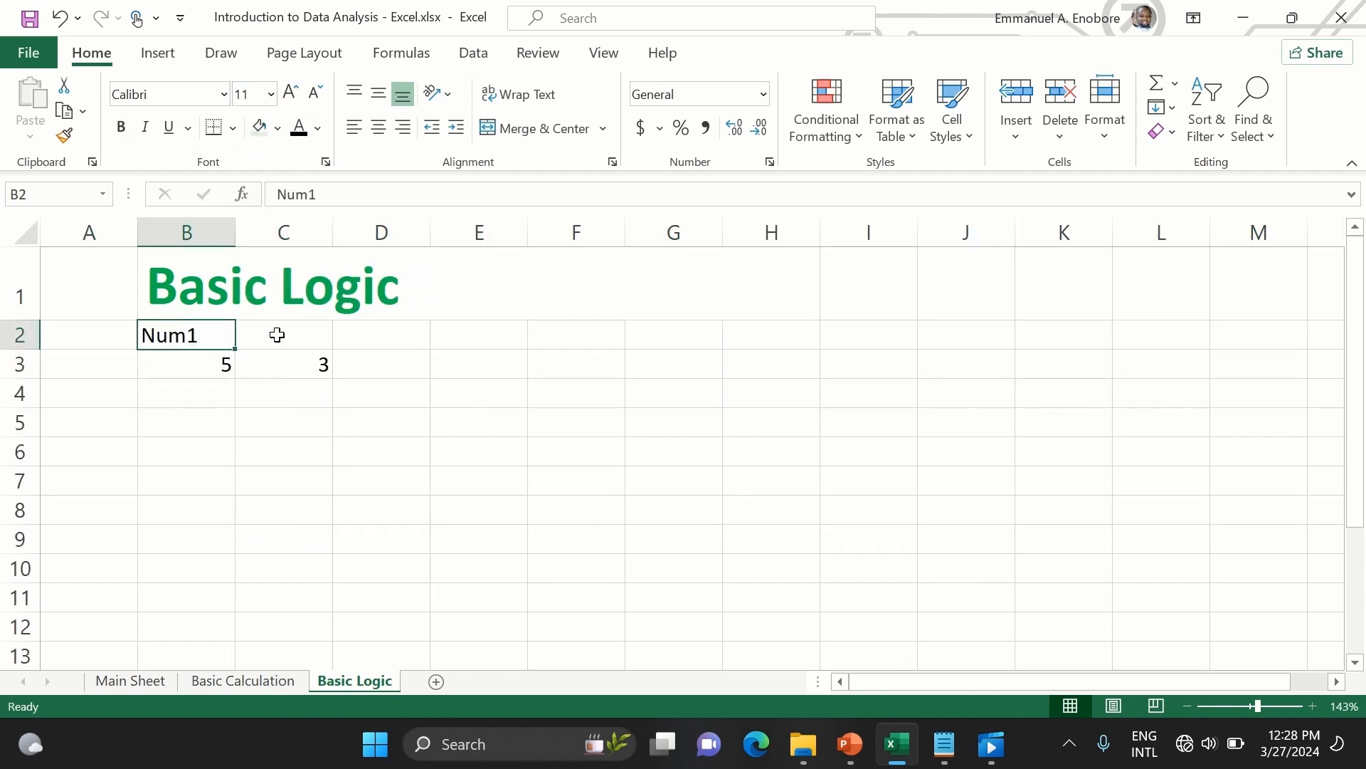
# - Enter the heading Num2 in C2 above the number 3
pyautogui.click(278, 332)
pyautogui.write('Num2')
pyautogui.press('Return')
pyautogui.press('Up')
# - Make the headings Num1 and Num2 bold and set their font size to 12
pyautogui.click(171, 337)
pyautogui.moveTo(190, 342); pyautogui.dragTo(277, 340)
pyautogui.click(121, 130)
pyautogui.click(271, 95)
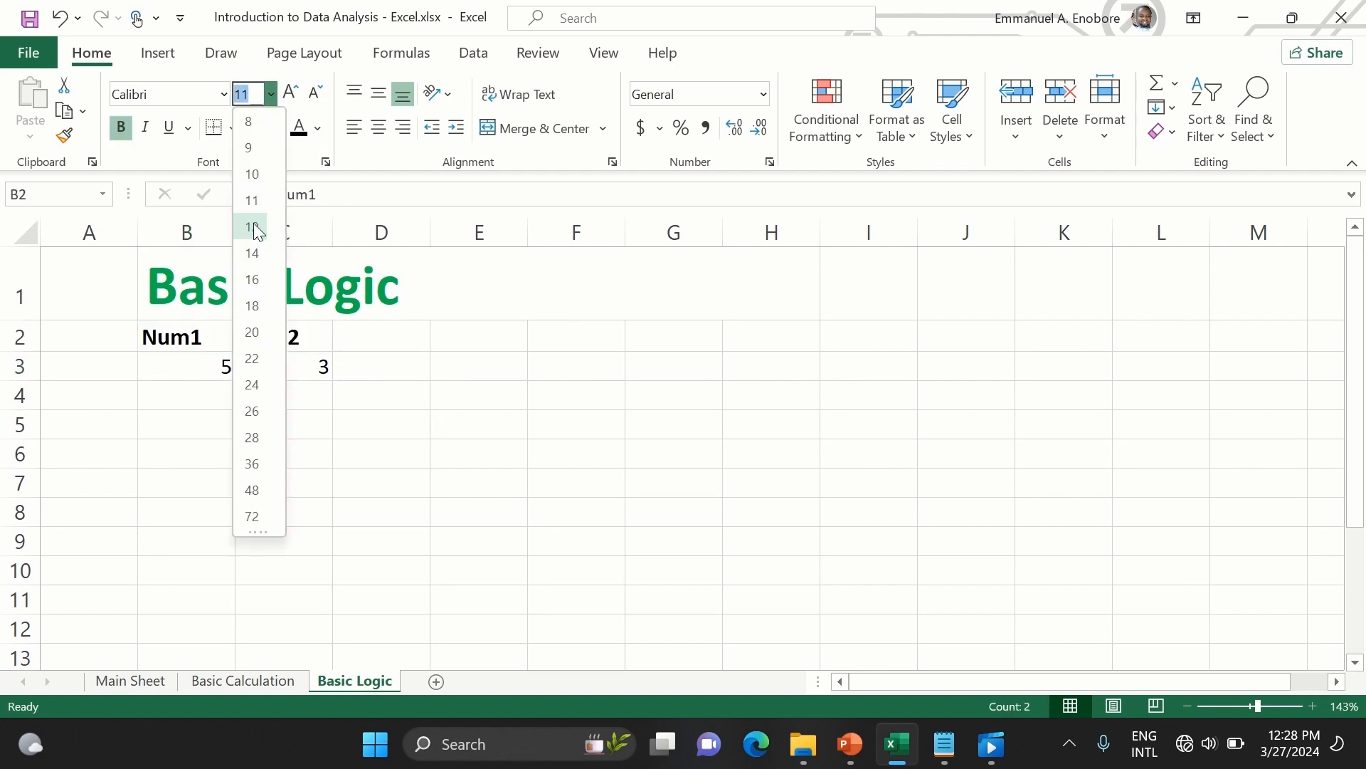
pyautogui.click(256, 229)
pyautogui.click(376, 344)
pyautogui.click(192, 363)
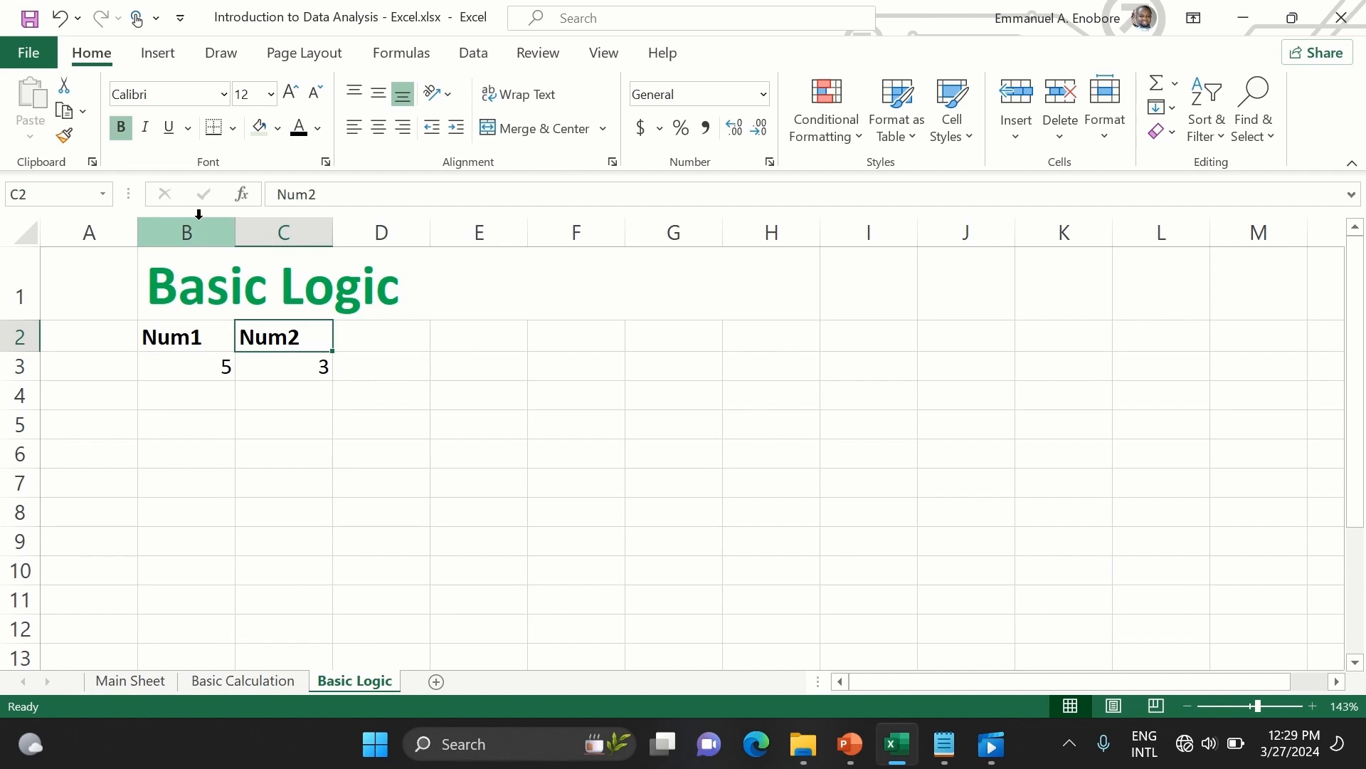
# - Center the contents of columns B and C horizontally
pyautogui.click(187, 232)
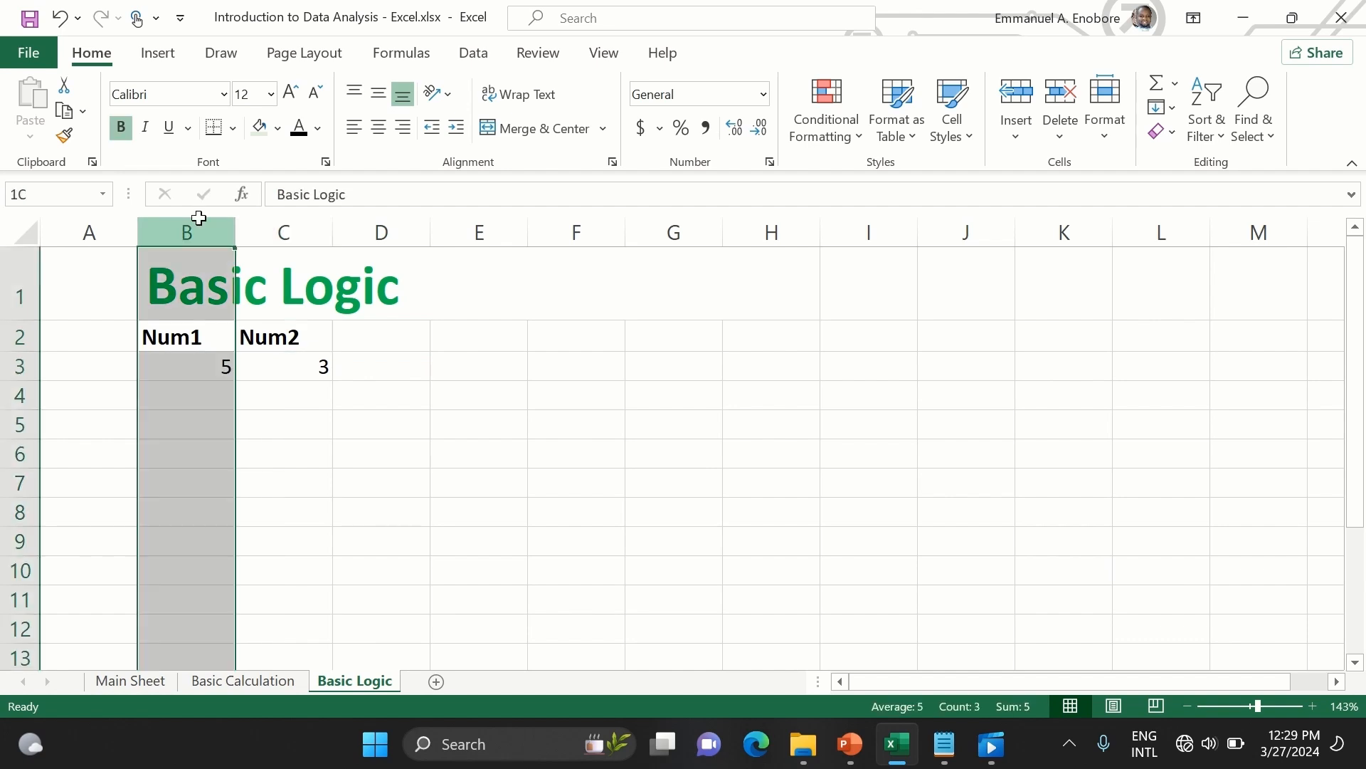
pyautogui.click(378, 127)
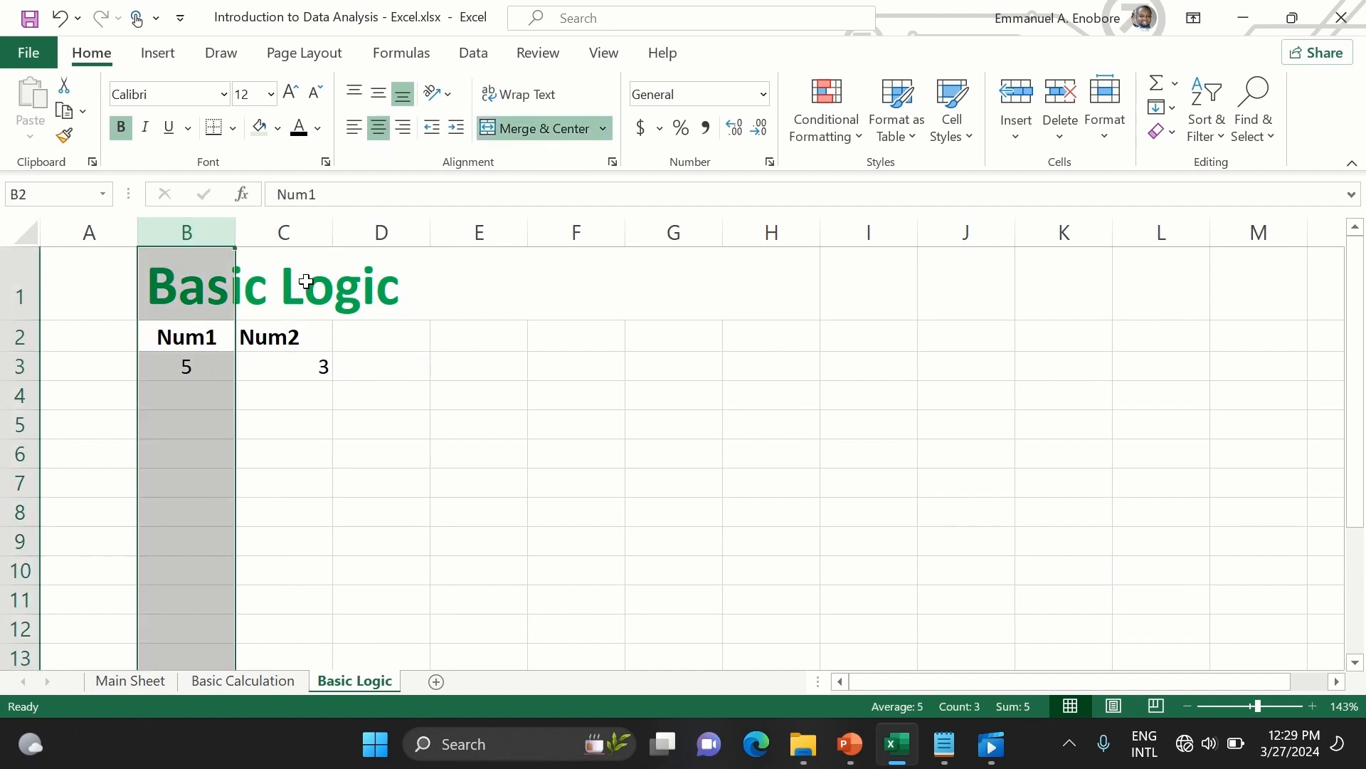
pyautogui.click(293, 232)
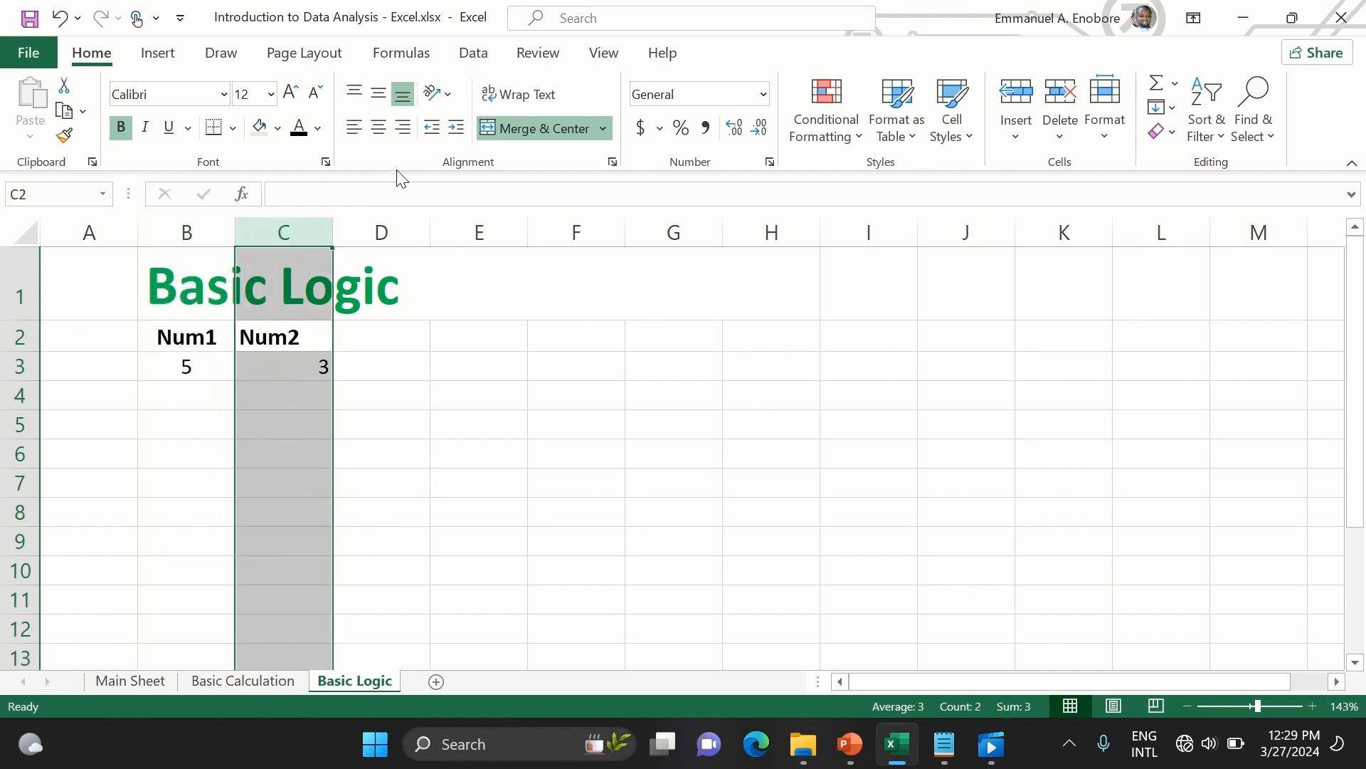
pyautogui.click(379, 127)
pyautogui.click(279, 444)
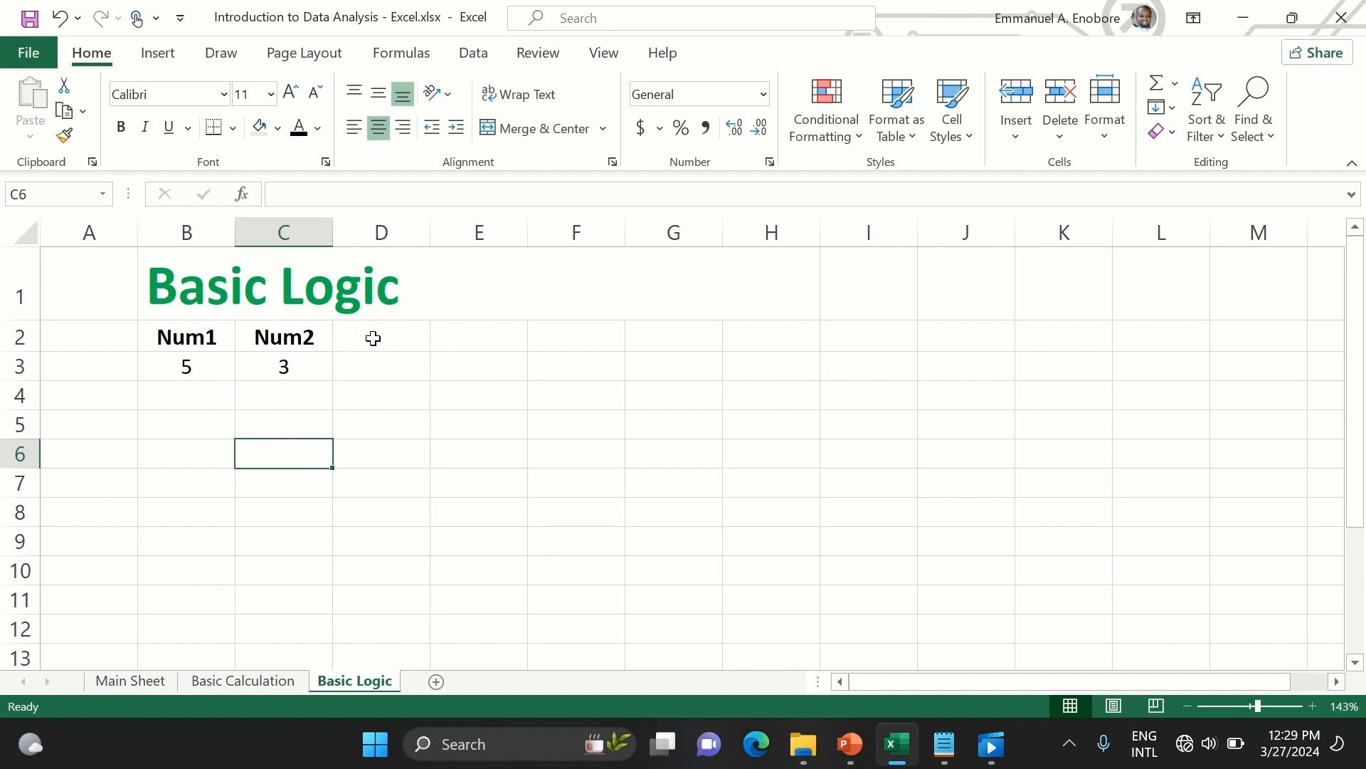
# - Enter the heading Remark in D2 and the formula =IF(B3>C3,"") in D3
pyautogui.click(374, 338)
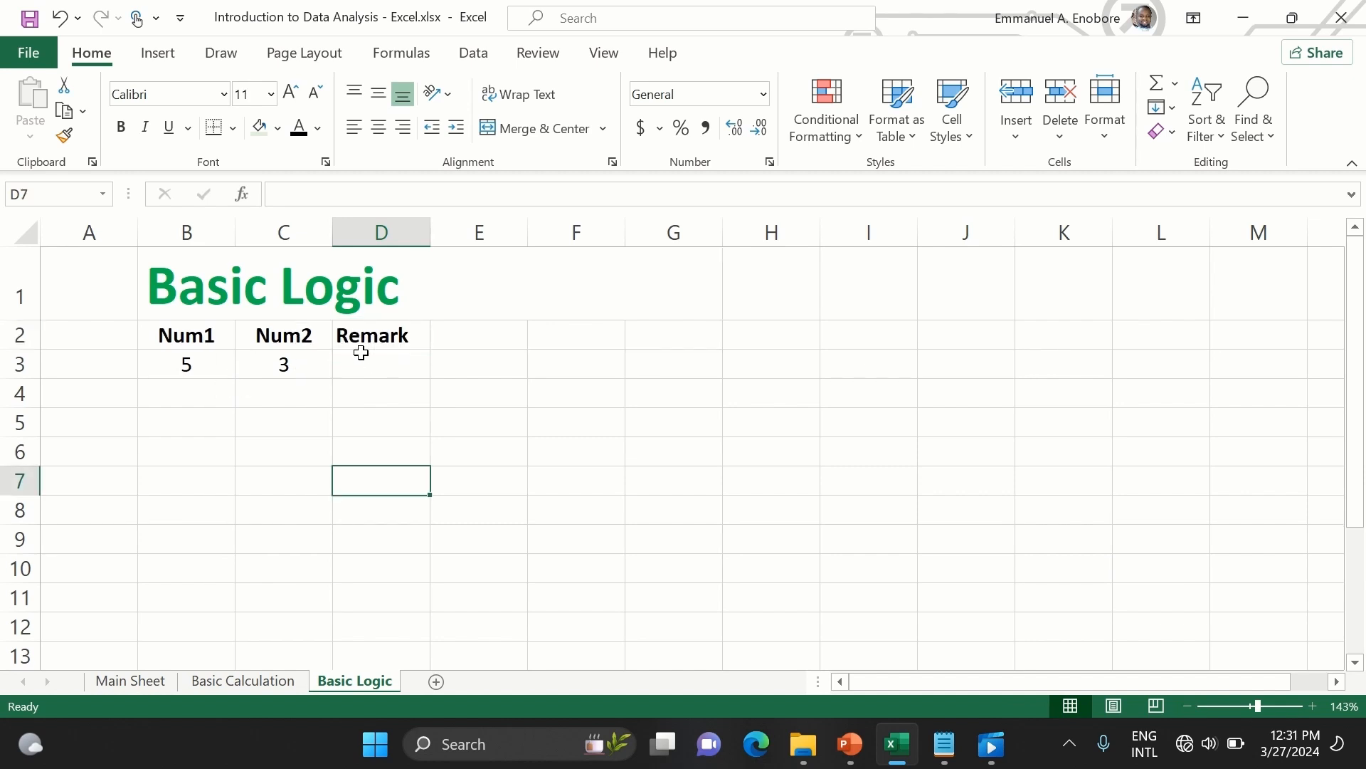
pyautogui.click(361, 361)
pyautogui.write('=')
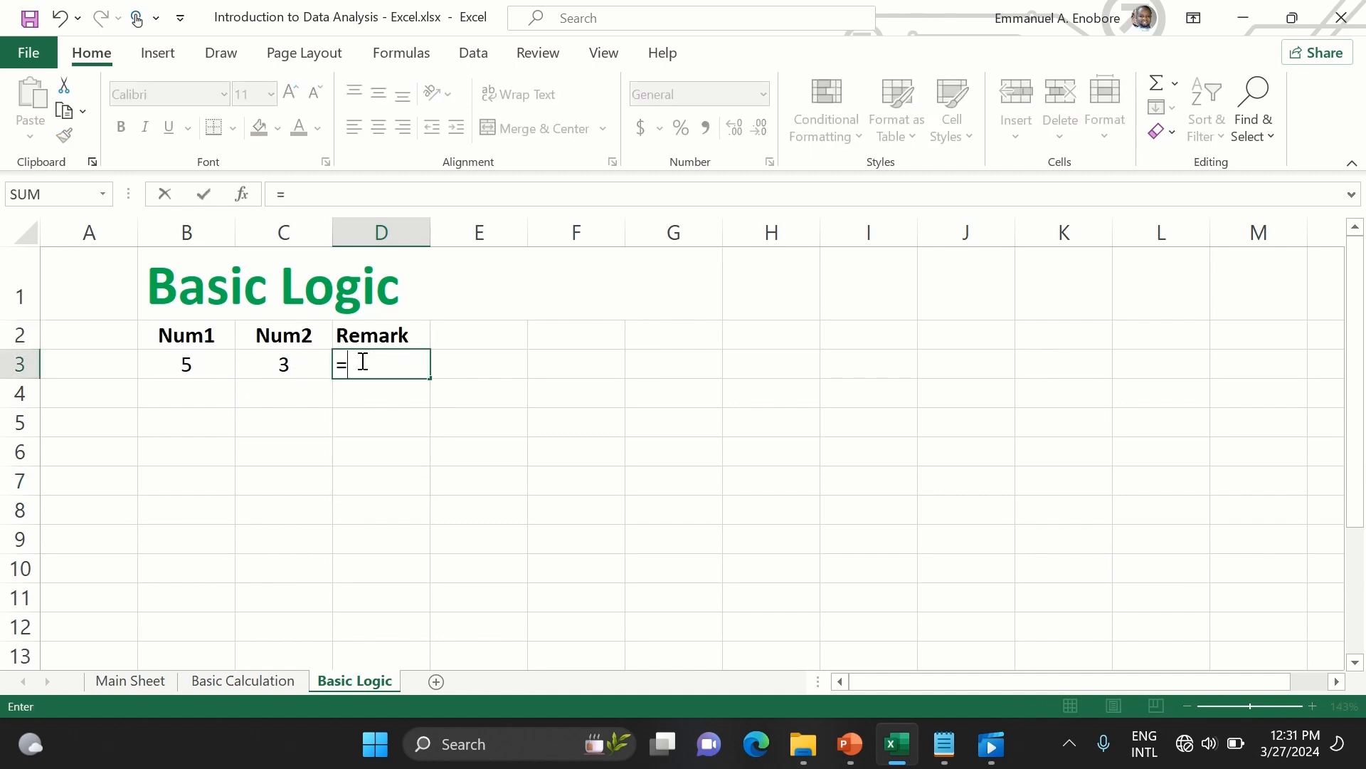
pyautogui.write('if(')
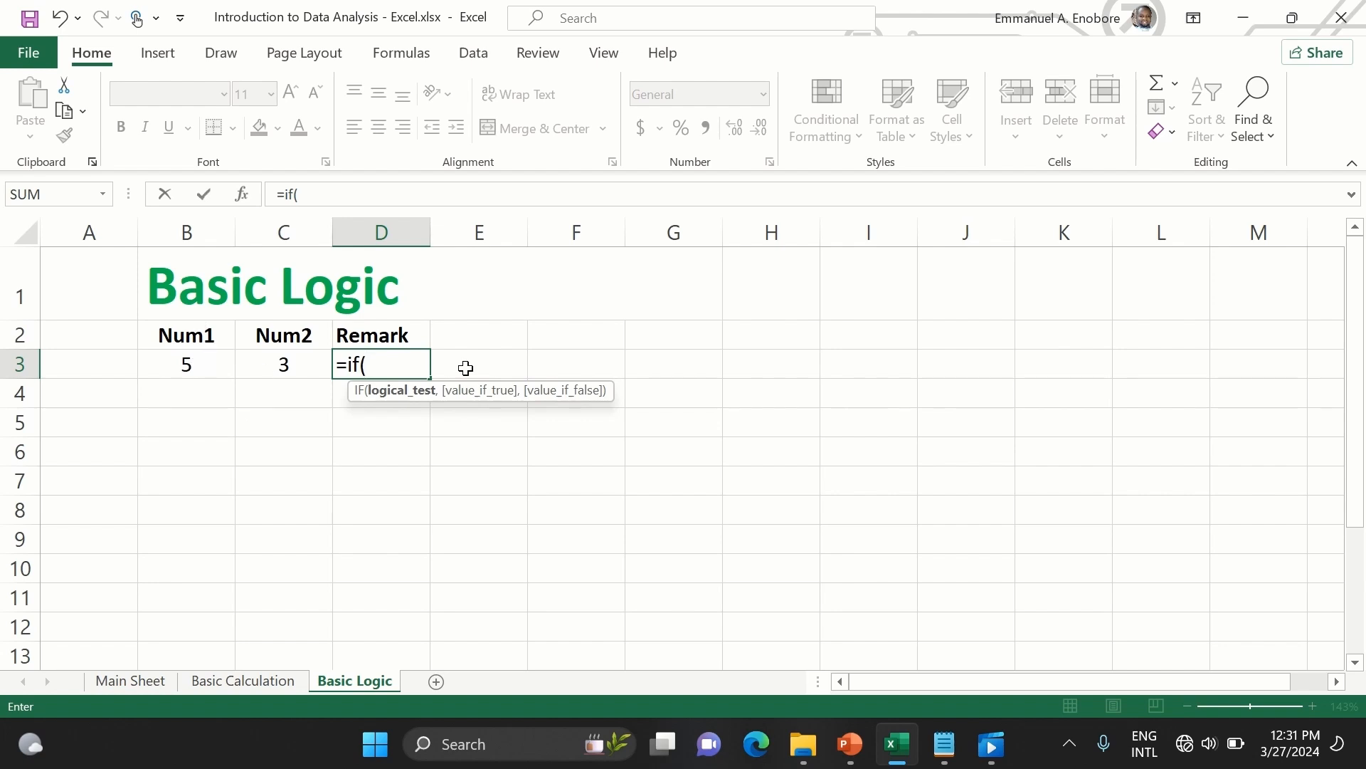
pyautogui.write('B3')
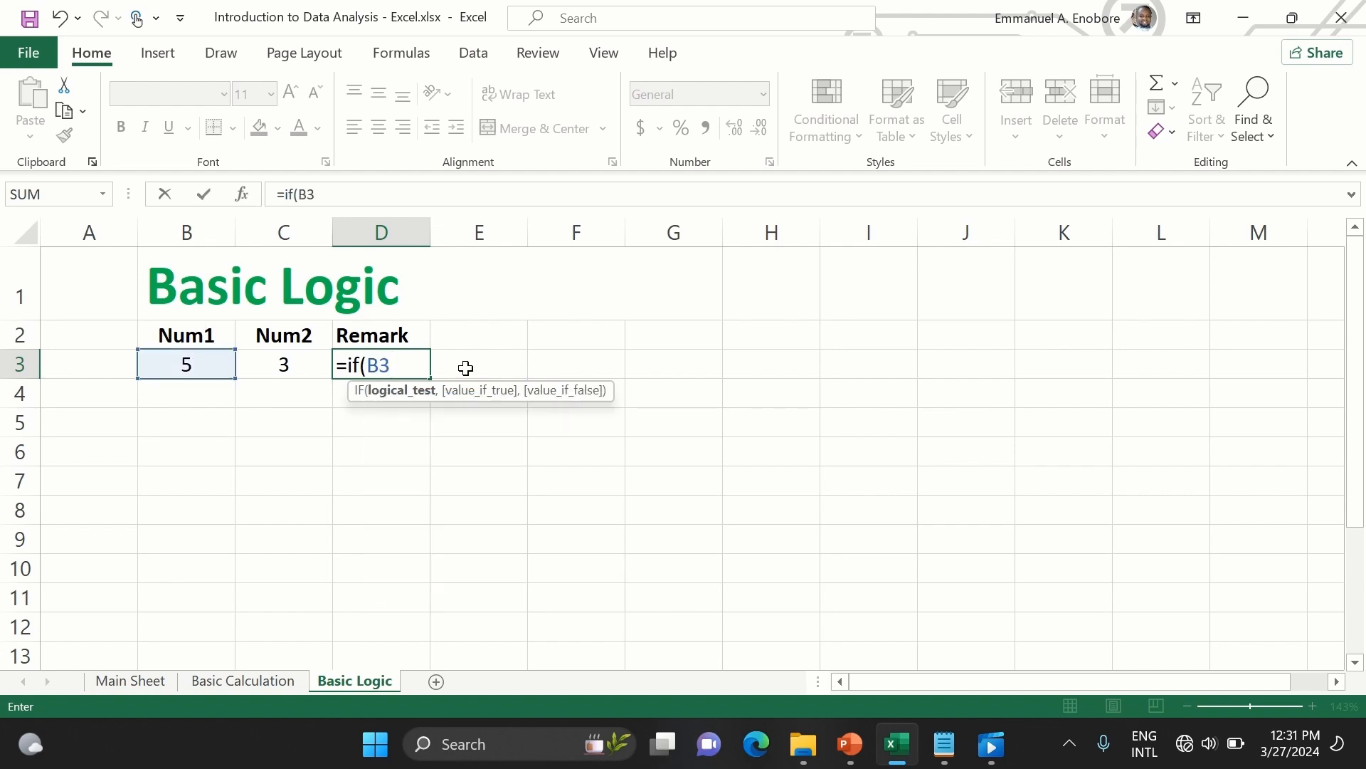
pyautogui.write('>C3')
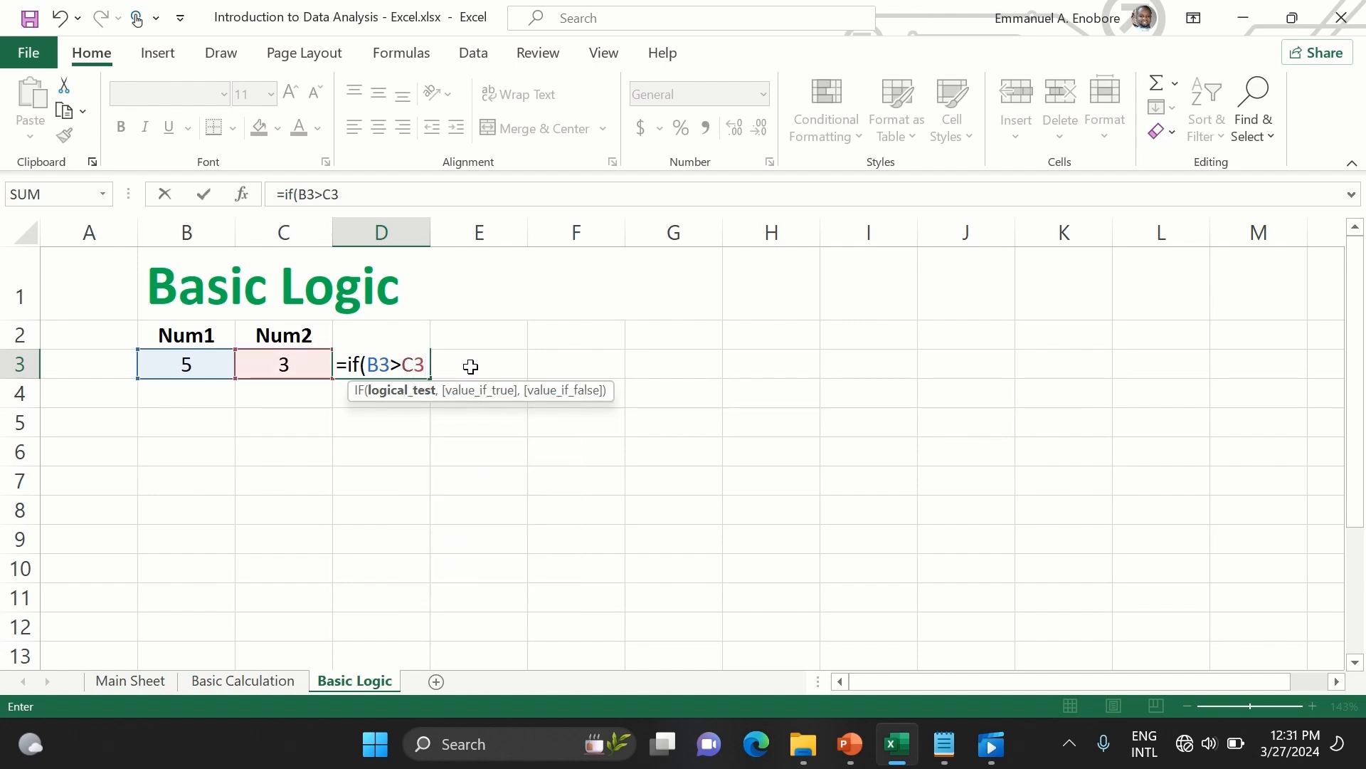
pyautogui.write(',""')
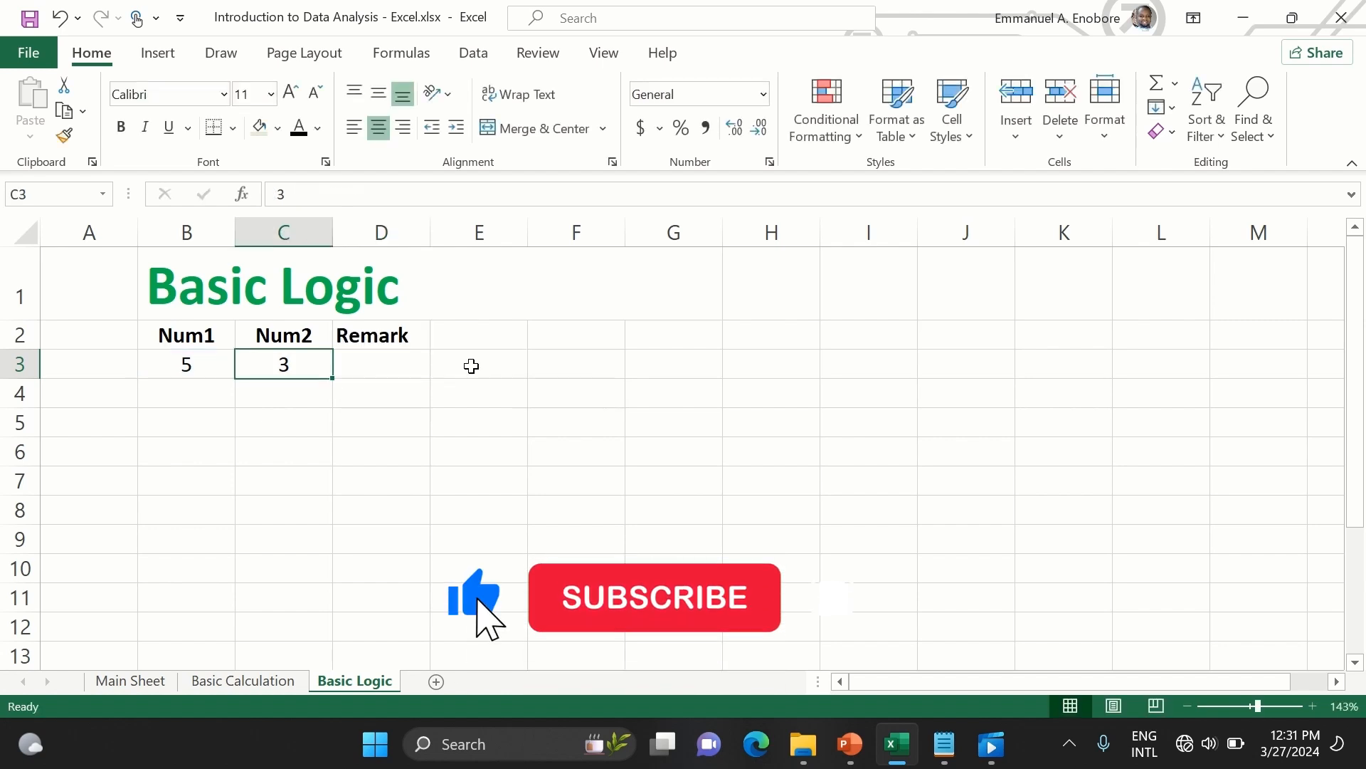
# - Complete the IF formula in D3 with the true-value text "Num1 is greater than Num2" and autofit column D's width
pyautogui.press('Right')
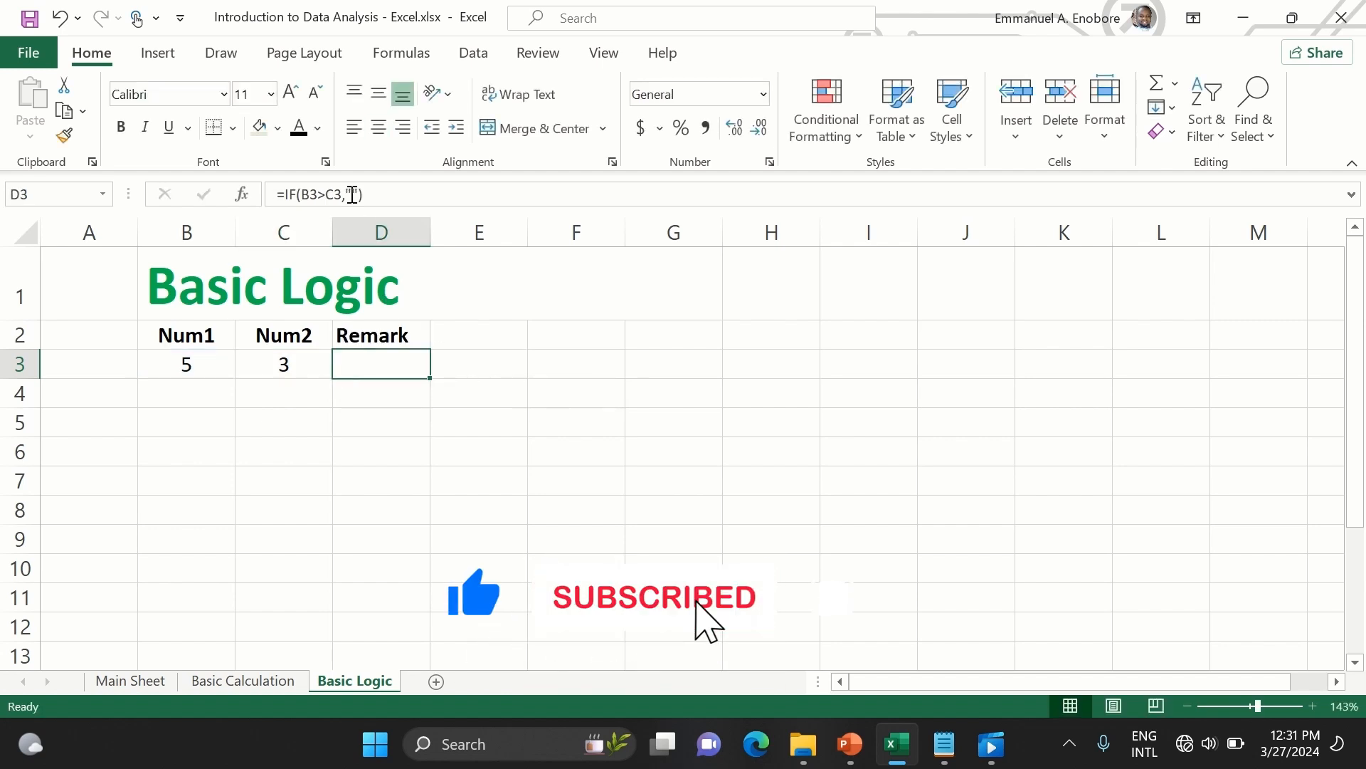
pyautogui.press('F2')
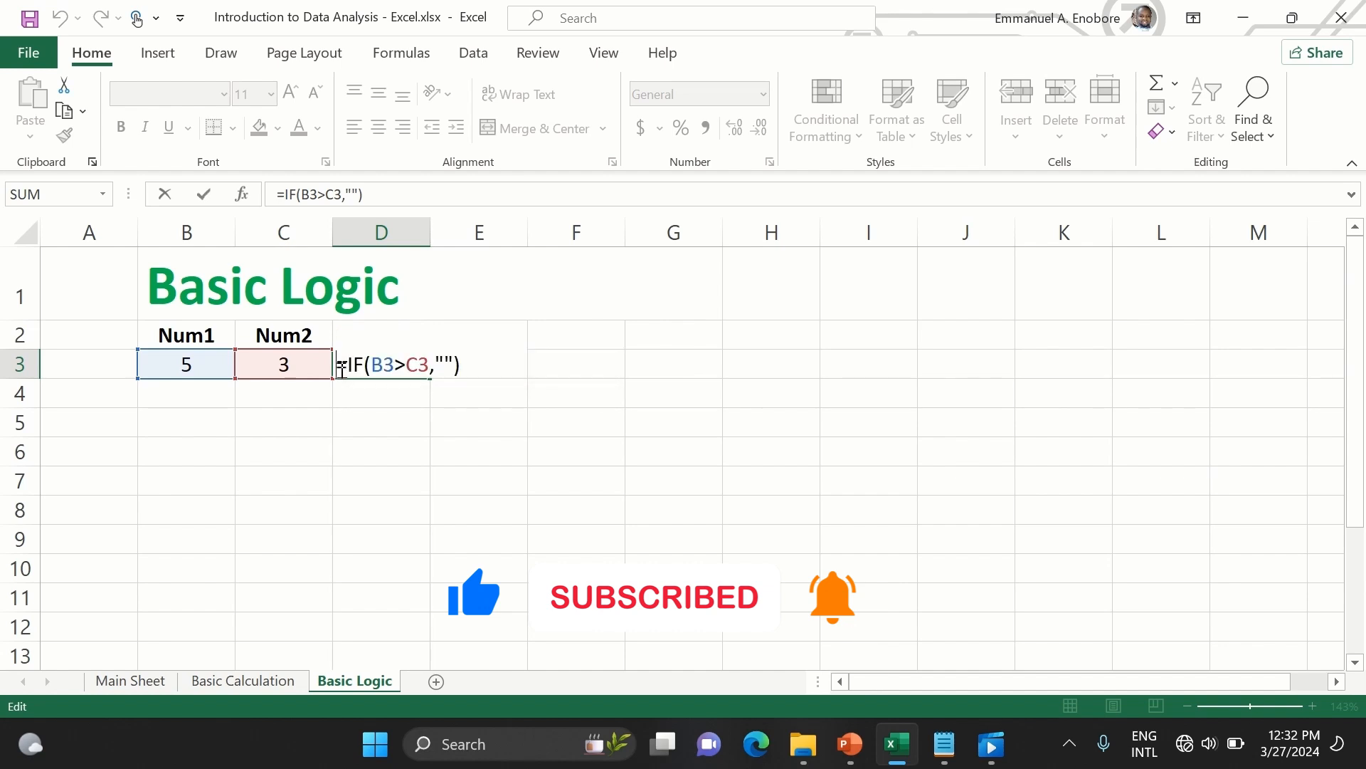
pyautogui.click(448, 366)
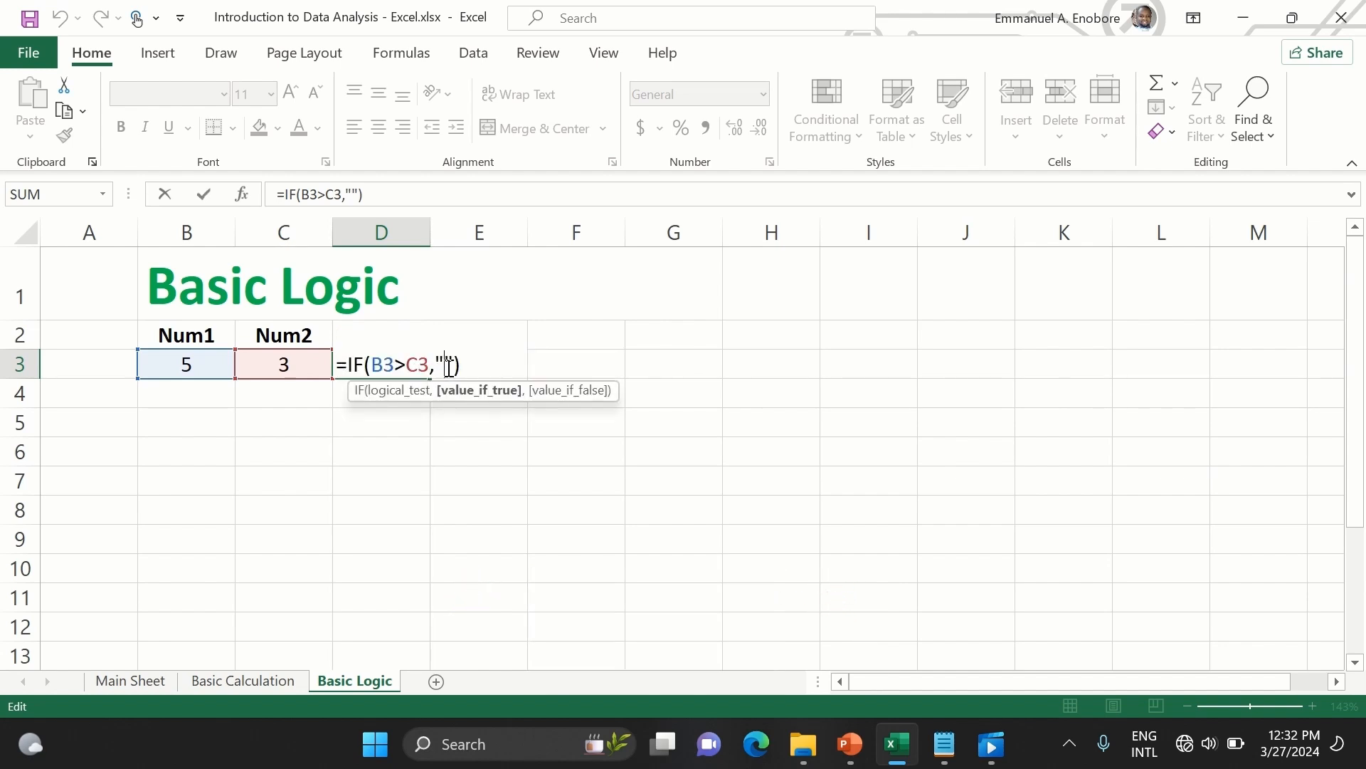
pyautogui.write('Num')
pyautogui.write('11111')
pyautogui.press('BackSpace')
pyautogui.press('BackSpace')
pyautogui.press('BackSpace')
pyautogui.press('BackSpace')
pyautogui.write('is ')
pyautogui.write('greater')
pyautogui.write(' thn')
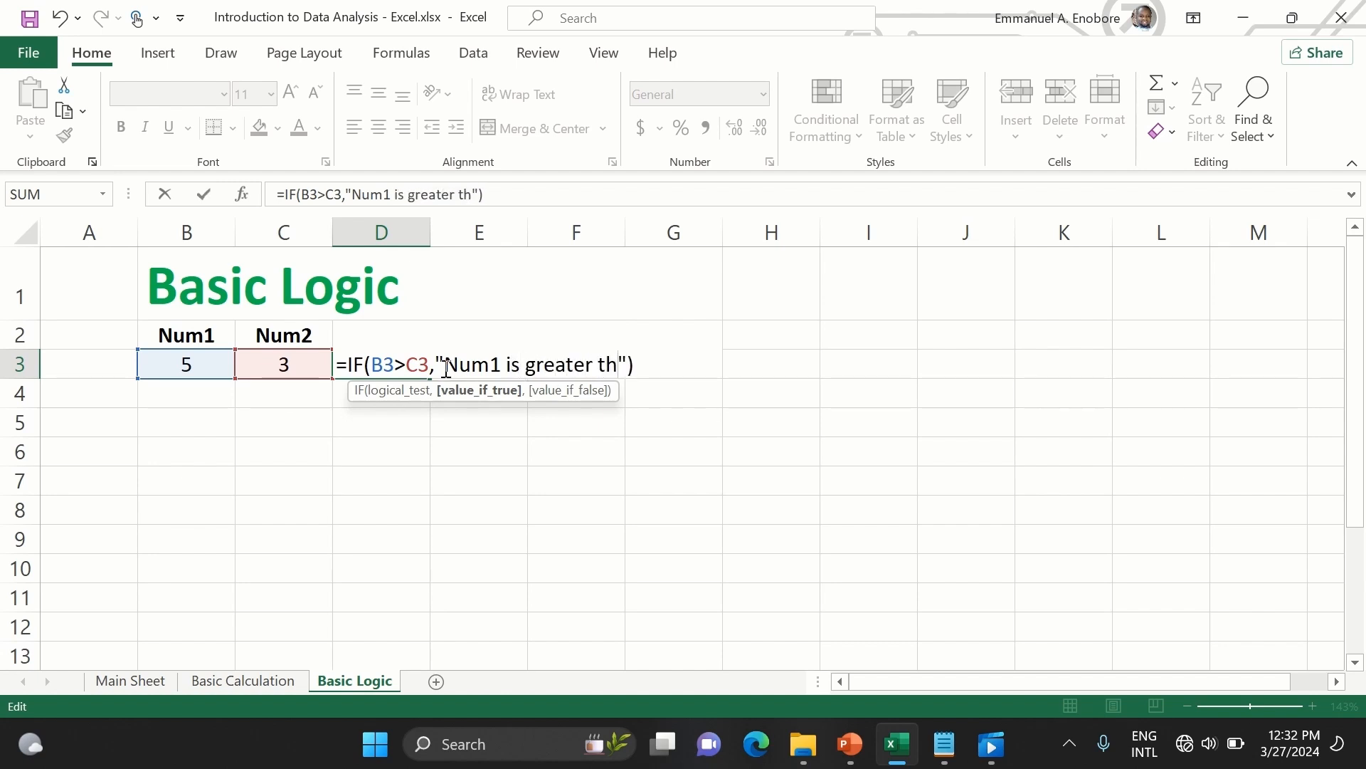
pyautogui.press('BackSpace')
pyautogui.write('an Num2')
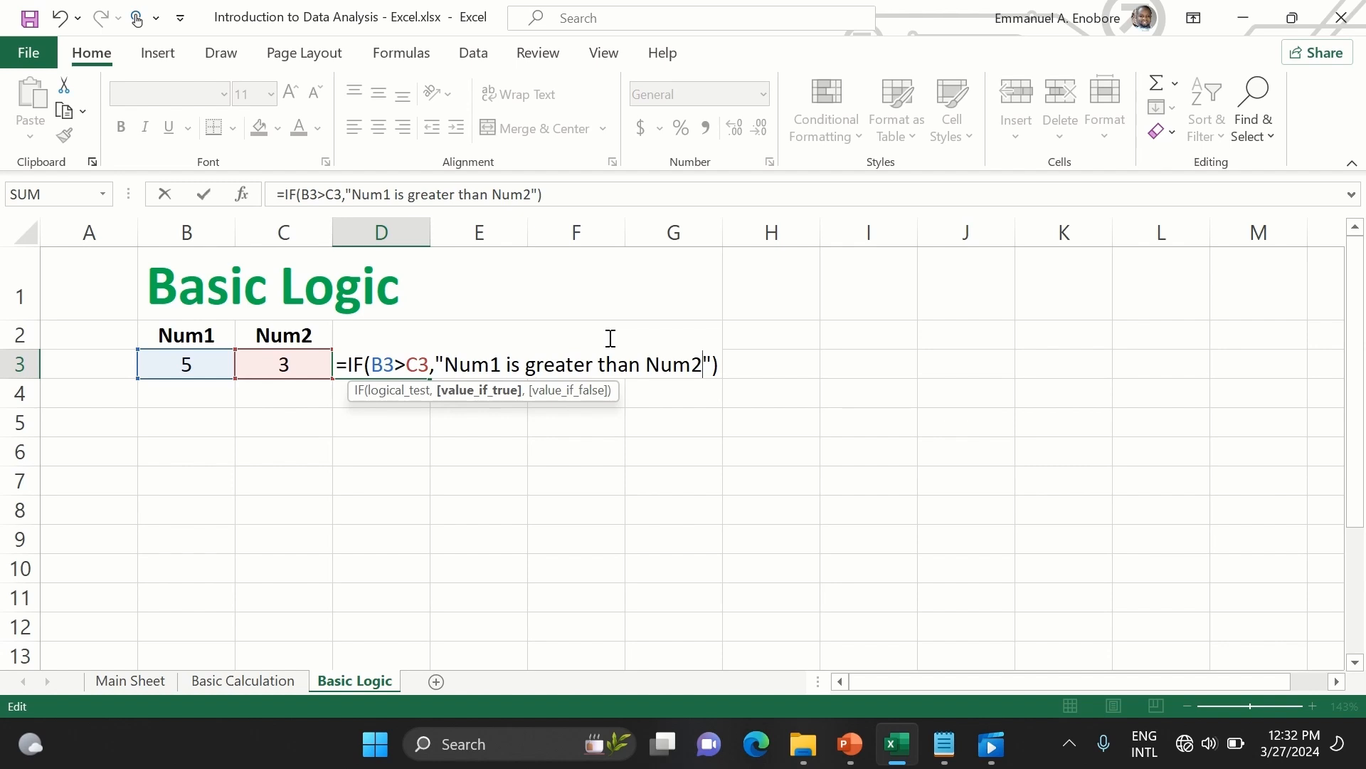
pyautogui.press('Return')
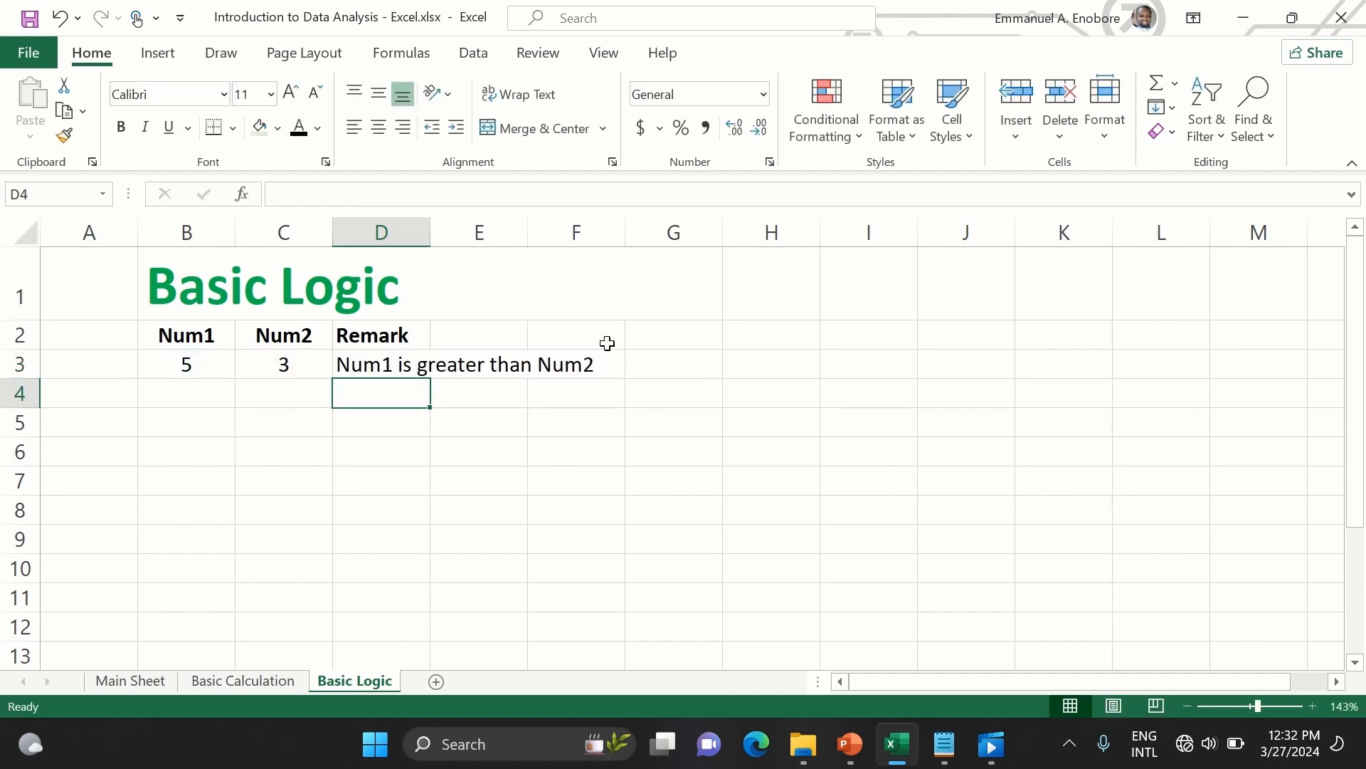
pyautogui.click(367, 362)
pyautogui.doubleClick(430, 235)
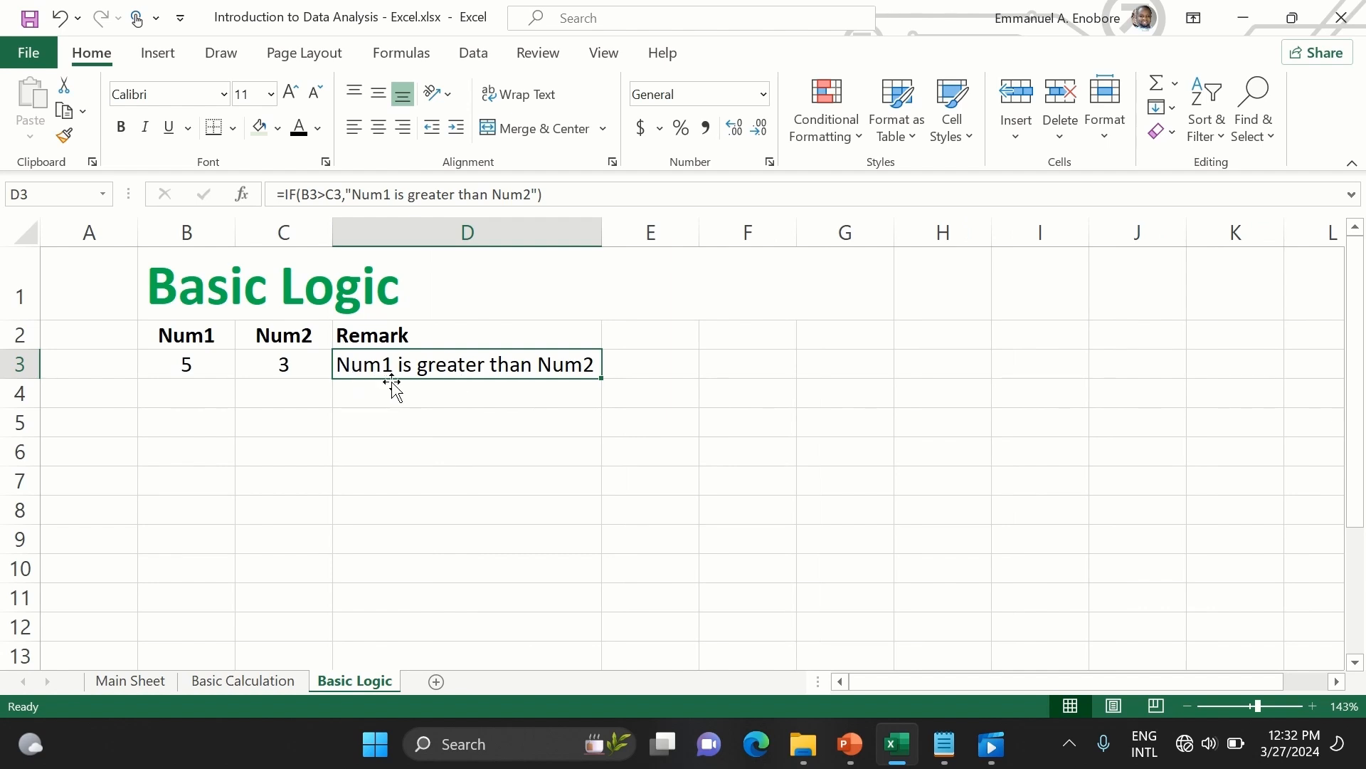
# - Enter 56 and 4 in B4:B5 under Num1, and 6 and 6 in C4:C5 under Num2
pyautogui.click(199, 393)
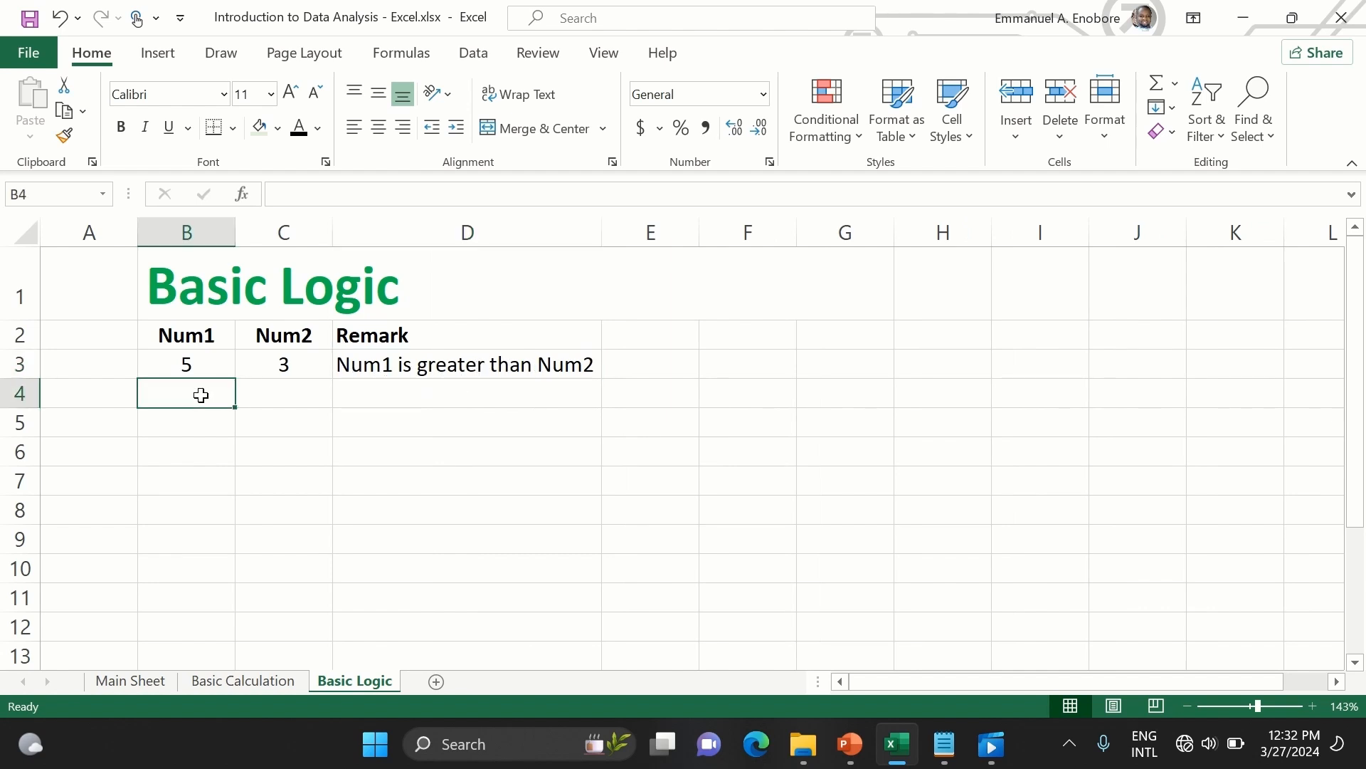
pyautogui.write('56')
pyautogui.press('Return')
pyautogui.write('4')
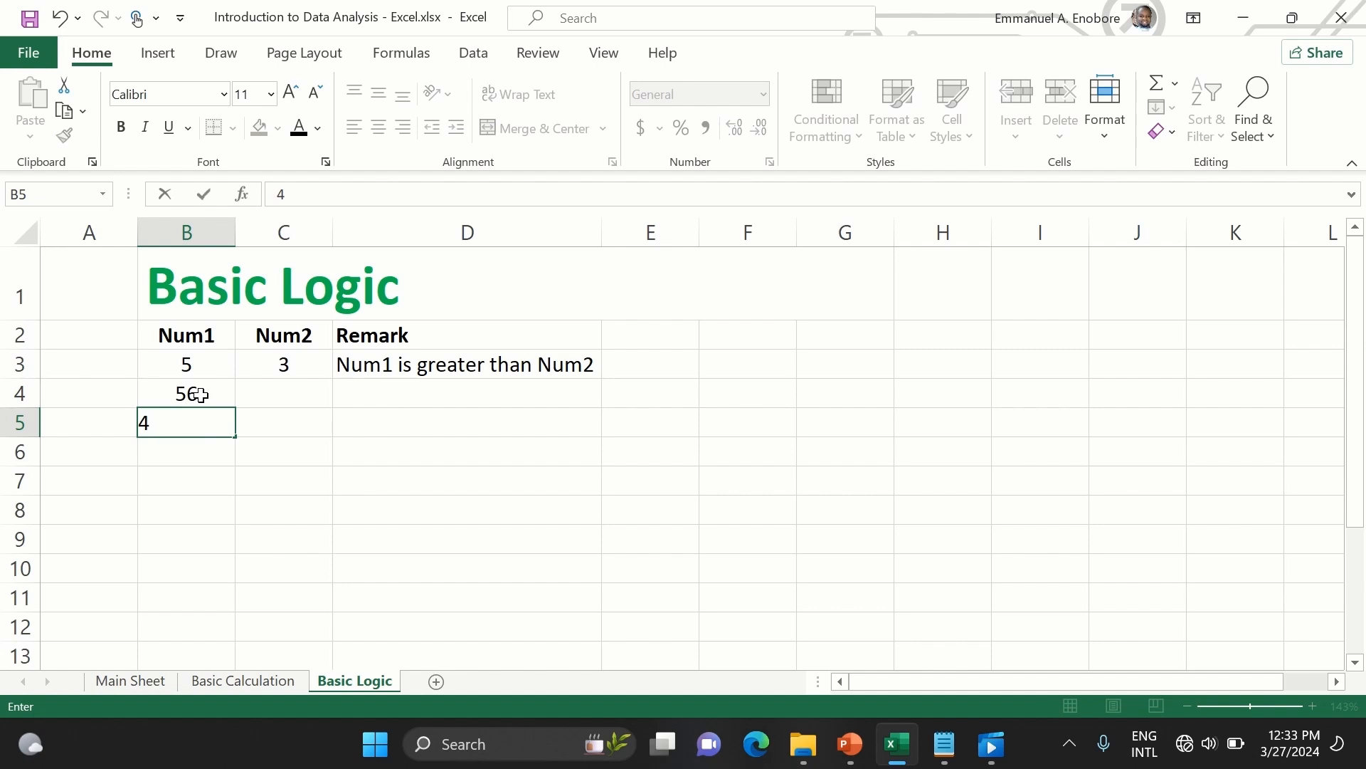
pyautogui.press('Up')
pyautogui.press('Right')
pyautogui.write('6')
pyautogui.press('Return')
pyautogui.write('6')
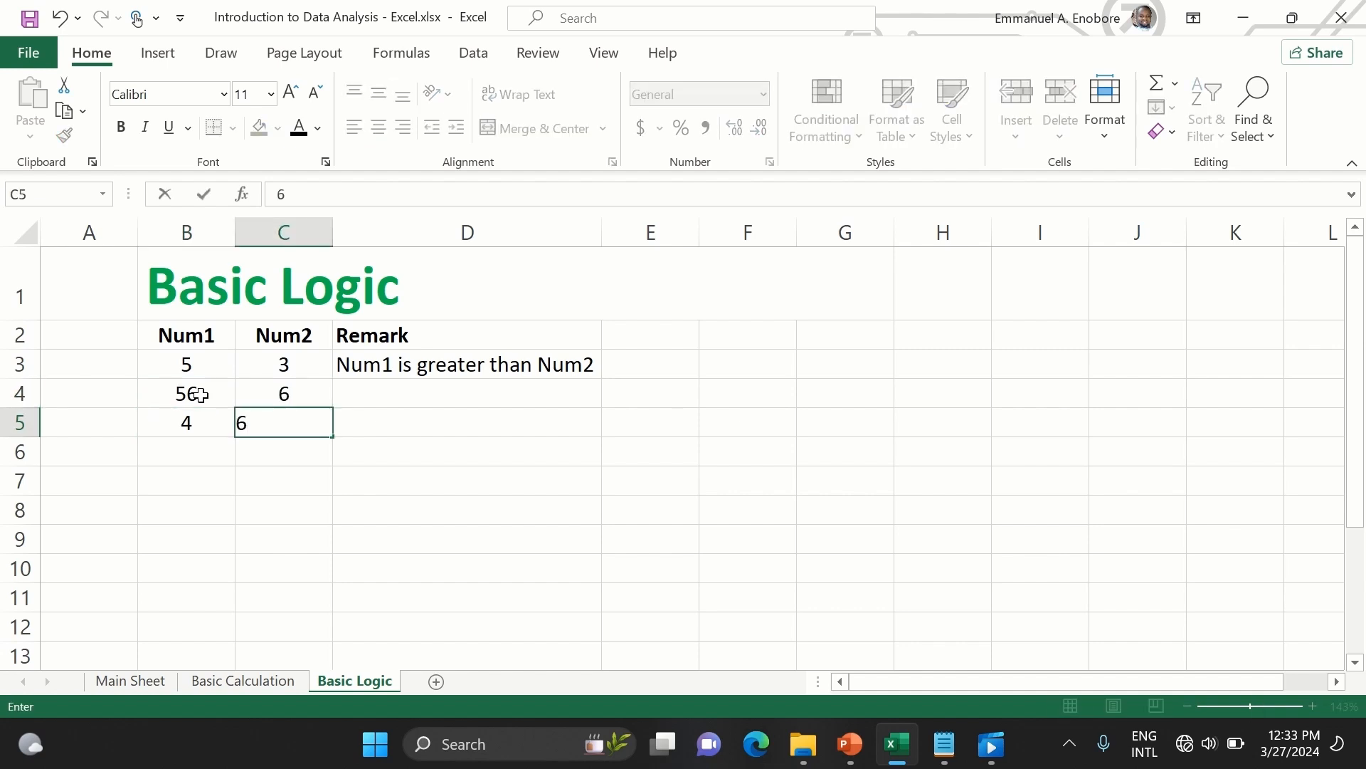
pyautogui.press('Return')
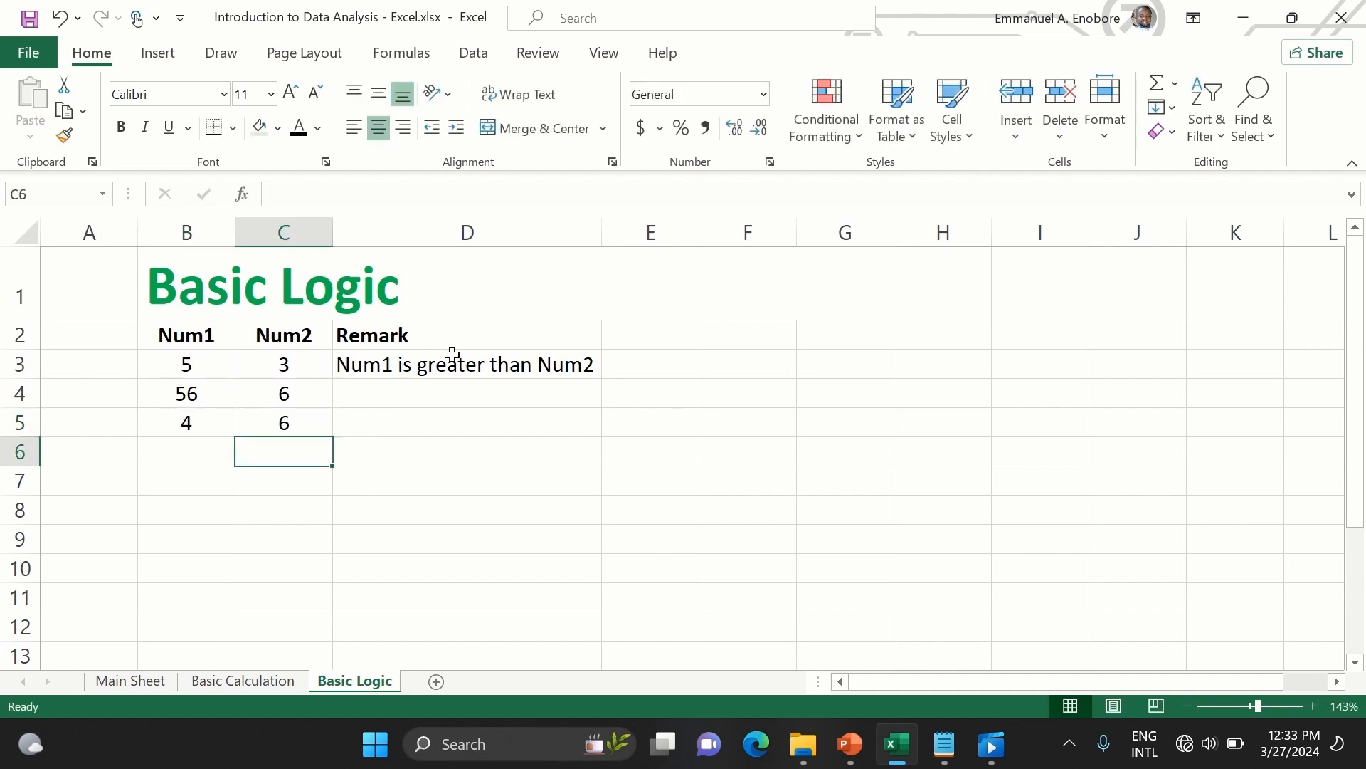
# - Fill the D3 formula down to D5 and check the remarks against the numbers in each row
pyautogui.click(515, 360)
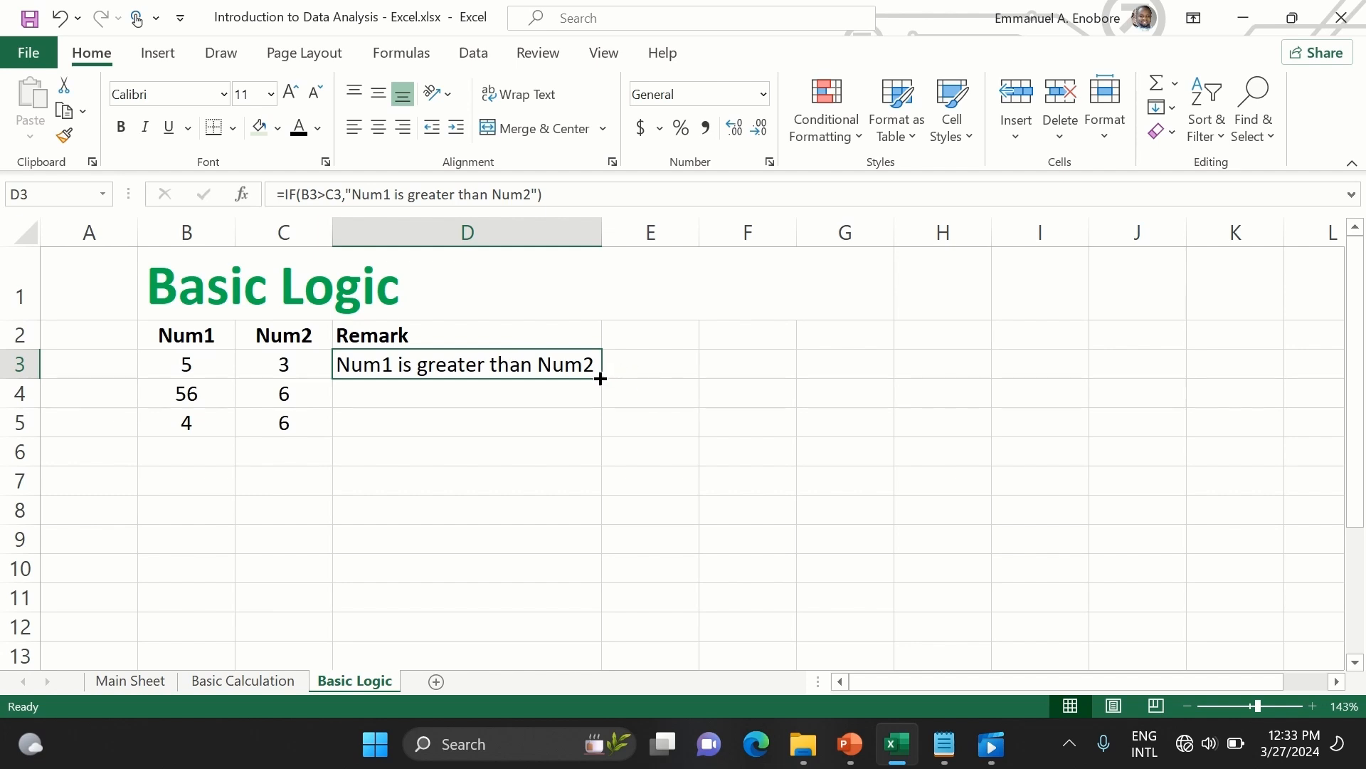
pyautogui.moveTo(600, 379); pyautogui.dragTo(597, 425)
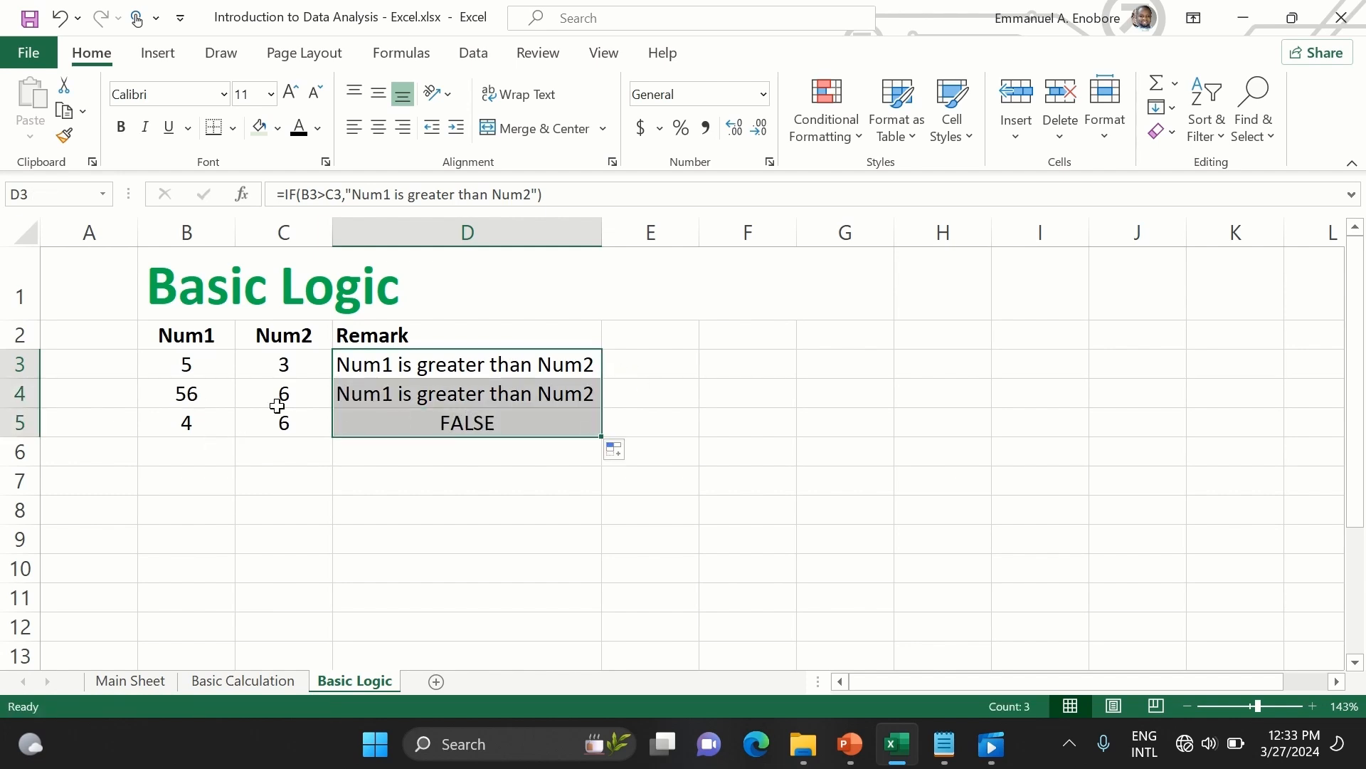
pyautogui.click(490, 422)
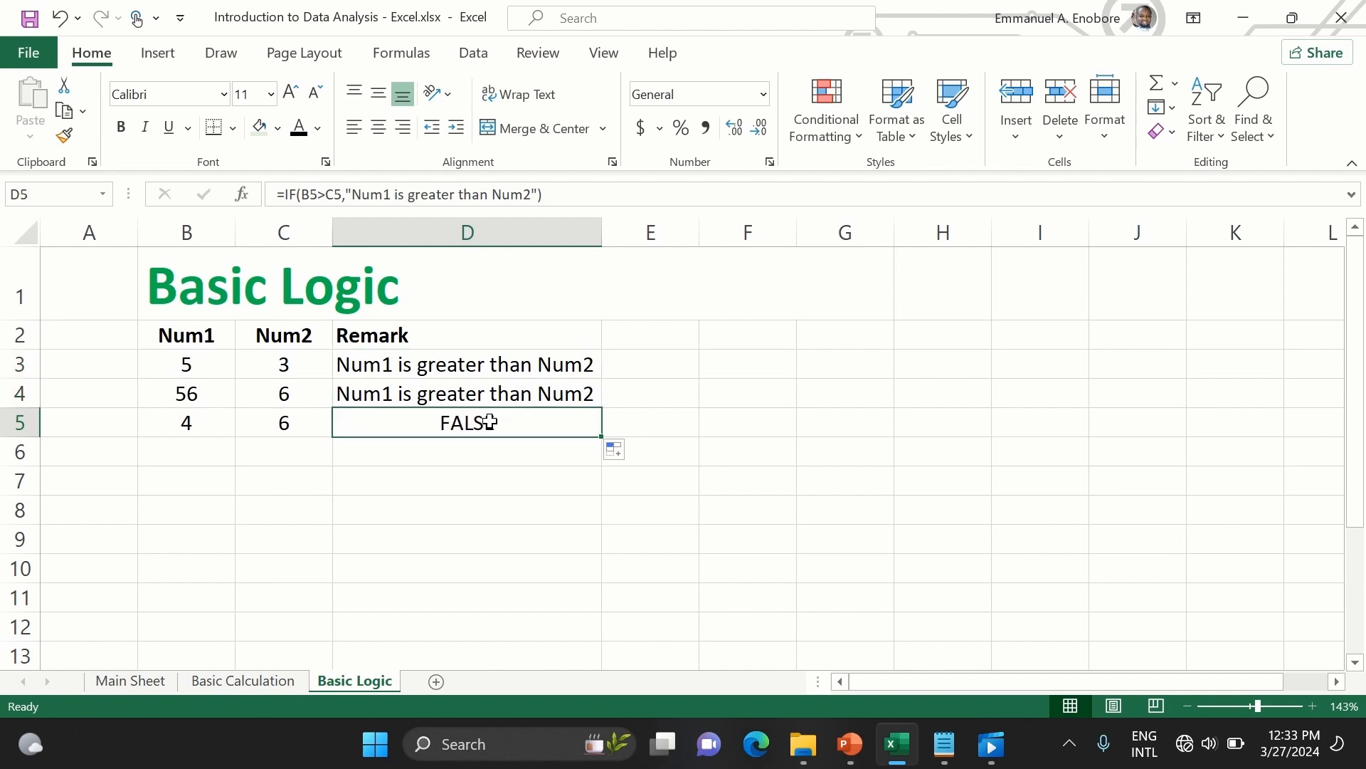
pyautogui.click(171, 374)
pyautogui.click(272, 371)
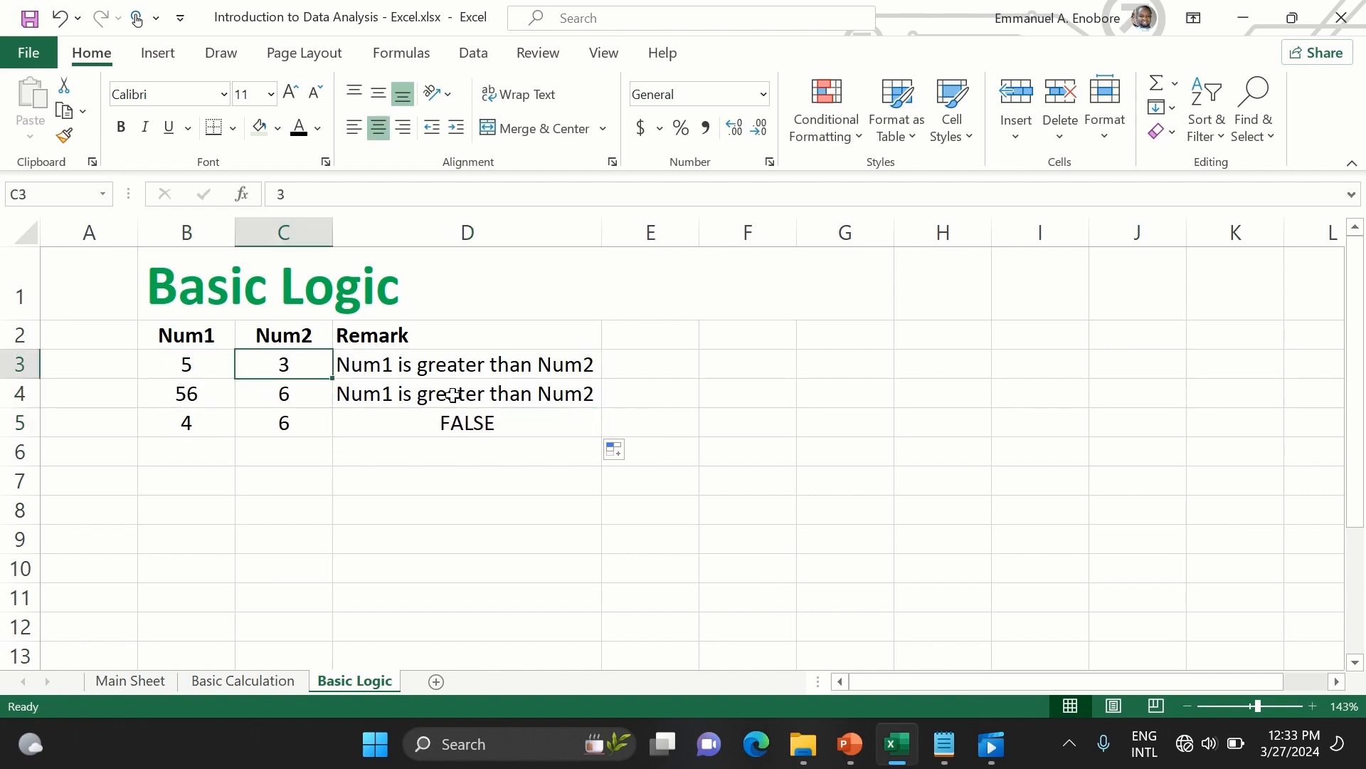
pyautogui.click(432, 426)
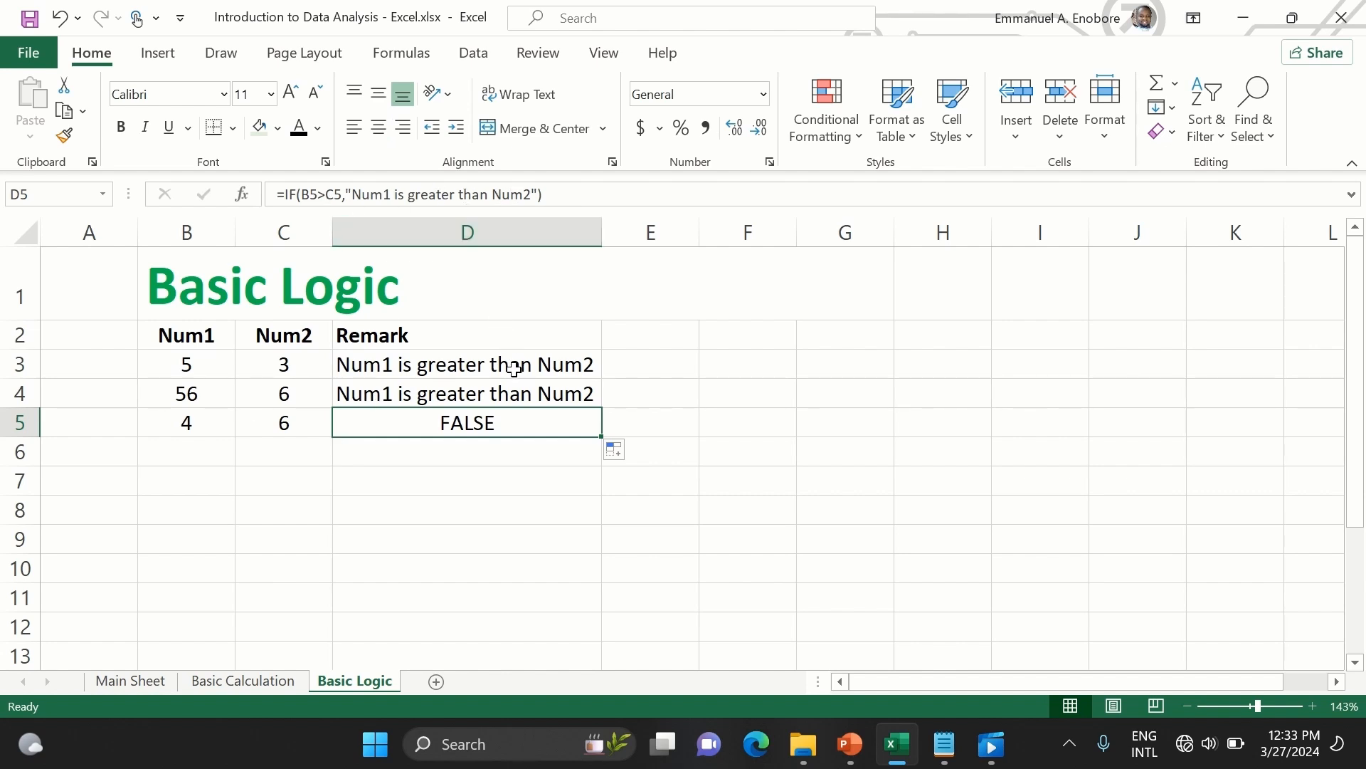
# - Add the false-value text "Num1 is NOT greater than Num2" to the IF formula in D3
pyautogui.doubleClick(514, 365)
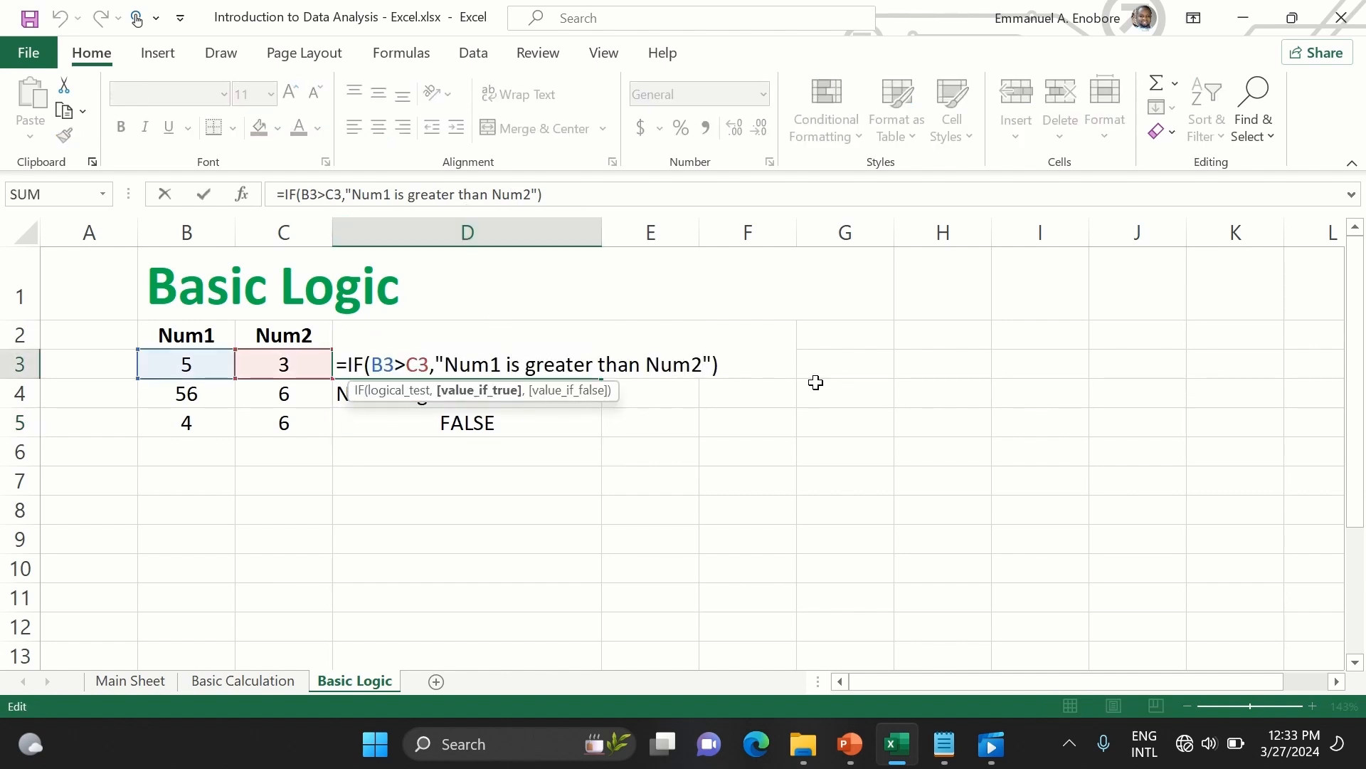
pyautogui.write(', ')
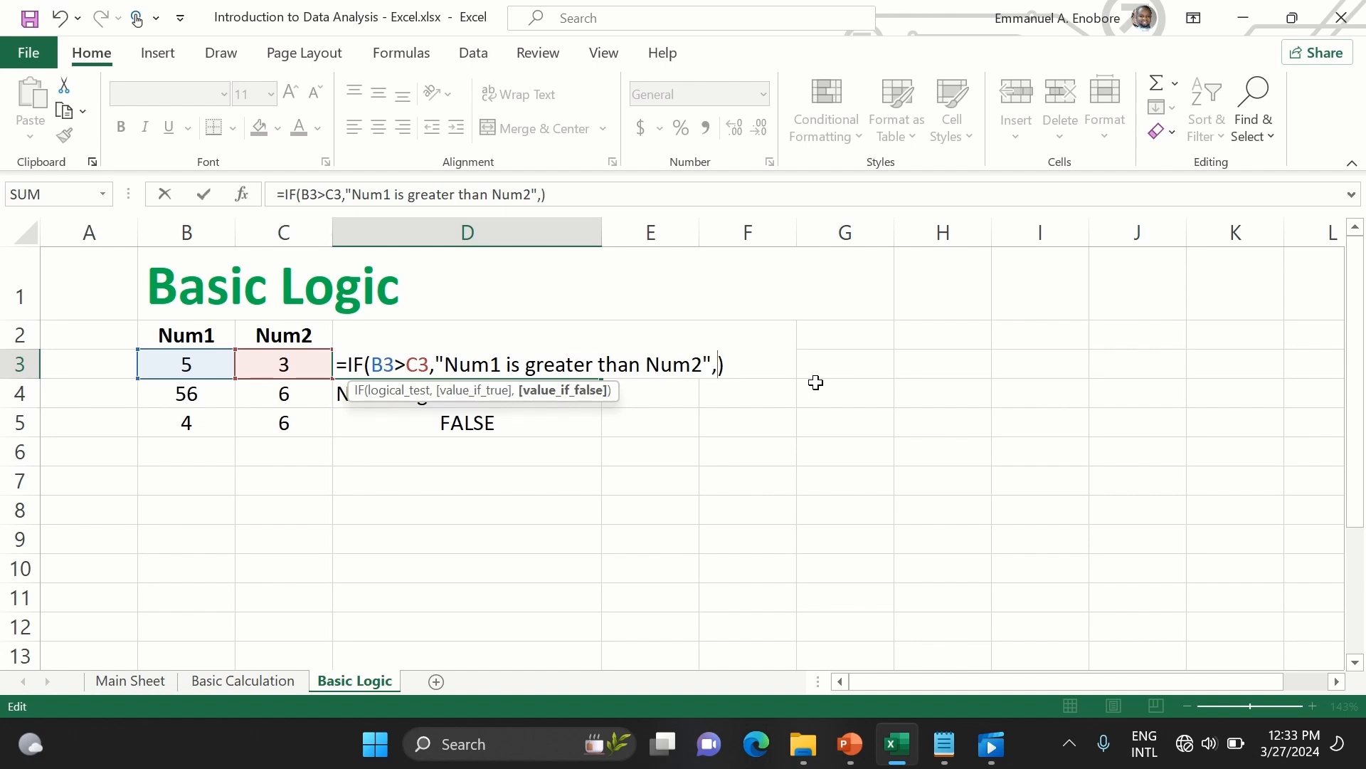
pyautogui.write('""')
pyautogui.press('Left')
pyautogui.press('Left')
pyautogui.press('Left')
pyautogui.hotkey('shift', 'Left')
pyautogui.hotkey('shift', 'Left')
pyautogui.hotkey('shift', 'Left')
pyautogui.hotkey('shift', 'Left')
pyautogui.hotkey('shift', 'Left')
pyautogui.hotkey('shift', 'Left')
pyautogui.hotkey('shift', 'Left')
pyautogui.hotkey('shift', 'Left')
pyautogui.hotkey('shift', 'Left')
pyautogui.hotkey('shift', 'Left')
pyautogui.hotkey('shift', 'Left')
pyautogui.hotkey('shift', 'Left')
pyautogui.hotkey('shift', 'Left')
pyautogui.hotkey('shift', 'Left')
pyautogui.hotkey('shift', 'Left')
pyautogui.hotkey('shift', 'Left')
pyautogui.hotkey('shift', 'Left')
pyautogui.hotkey('shift', 'Left')
pyautogui.hotkey('shift', 'Left')
pyautogui.hotkey('shift', 'Left')
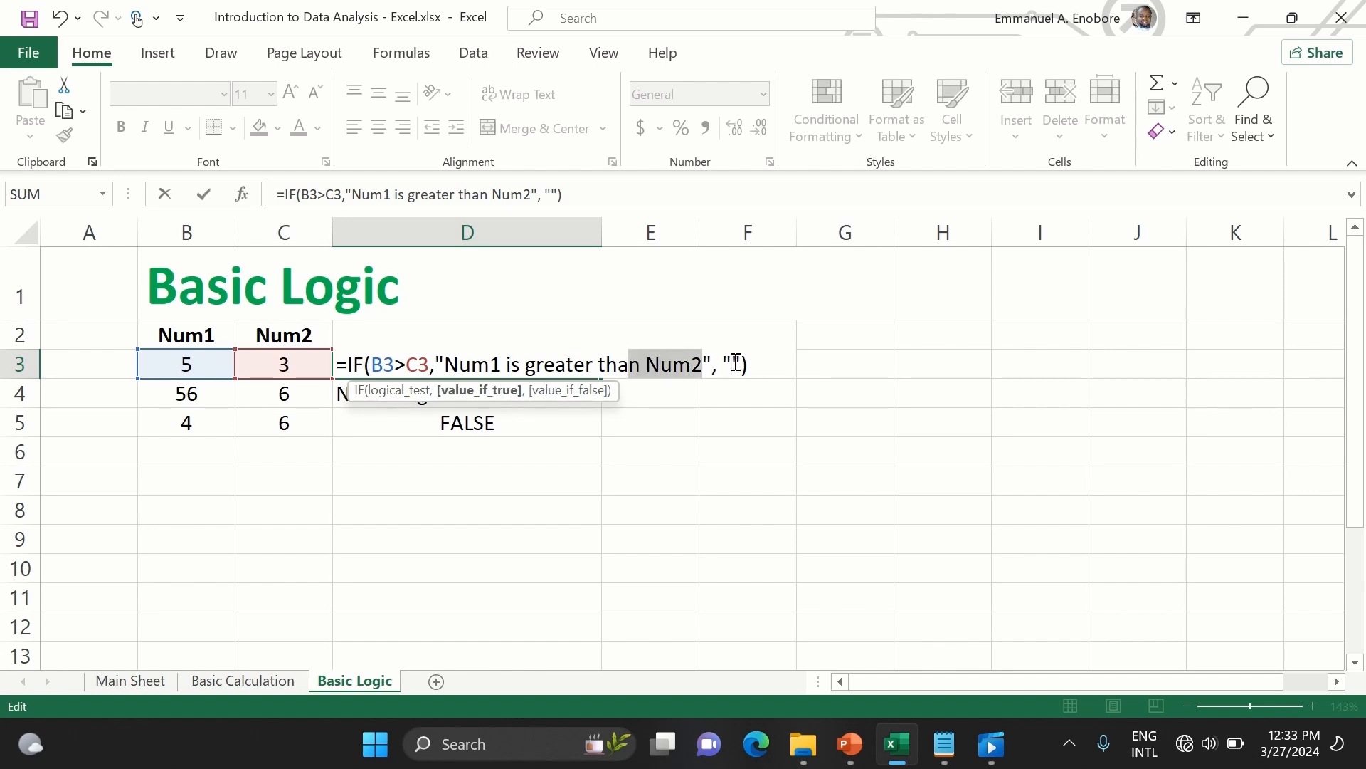
pyautogui.hotkey('ctrl', 'c')
pyautogui.click(735, 363)
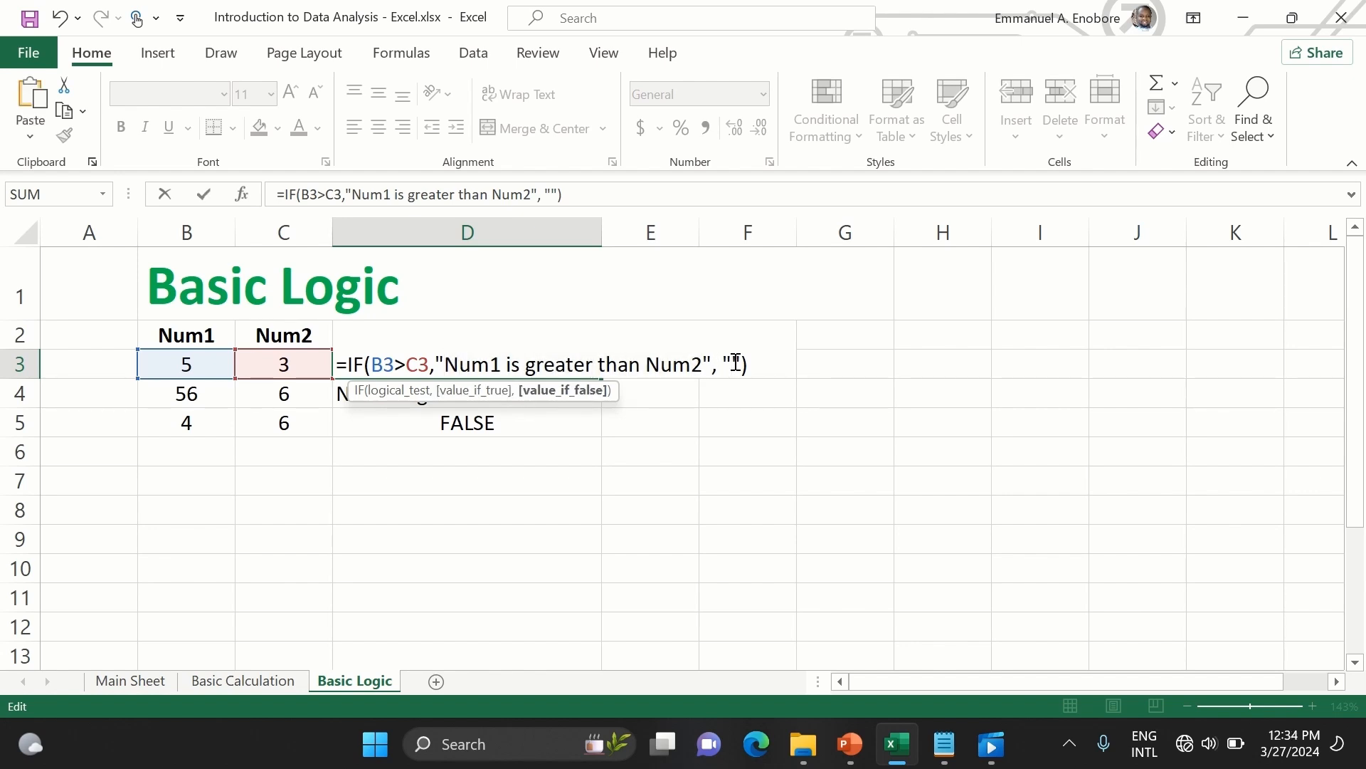
pyautogui.hotkey('ctrl', 'v')
pyautogui.click(805, 359)
pyautogui.write('NOT')
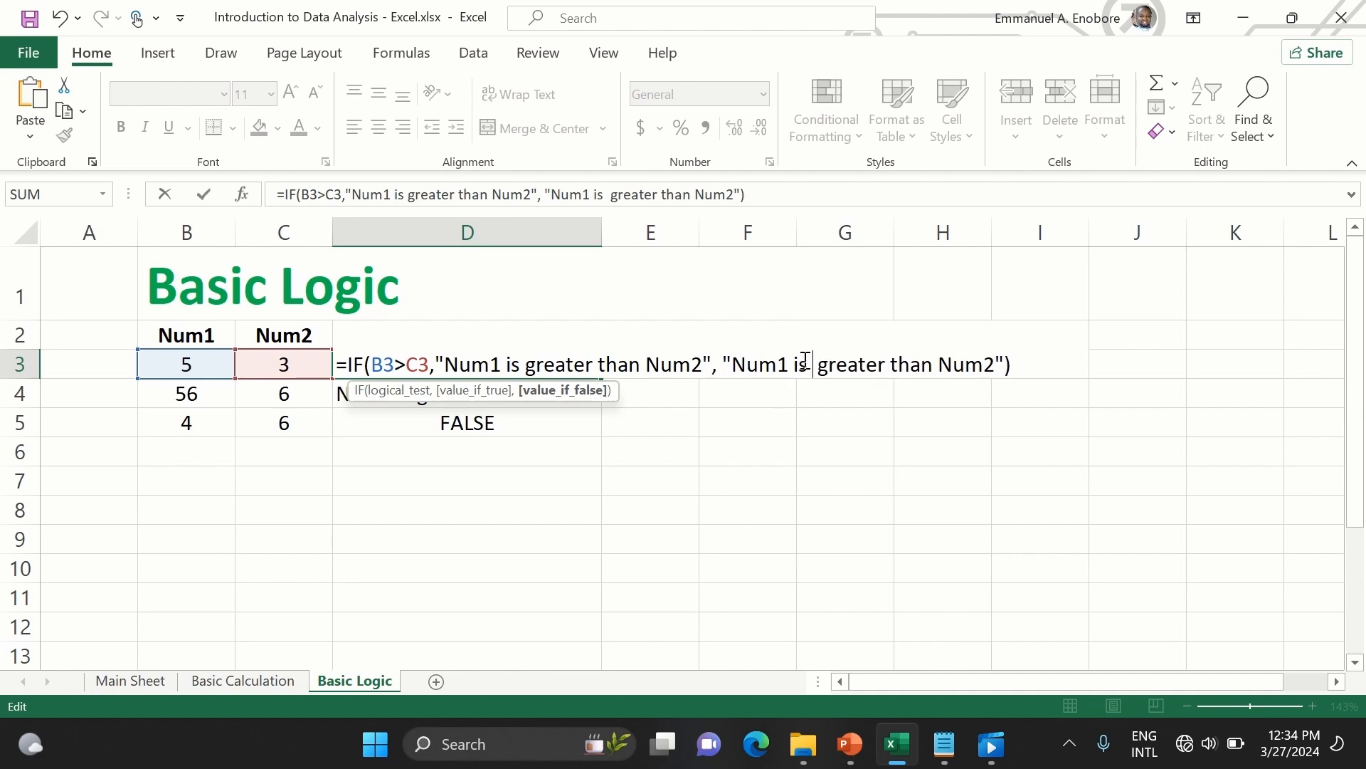
pyautogui.press('Return')
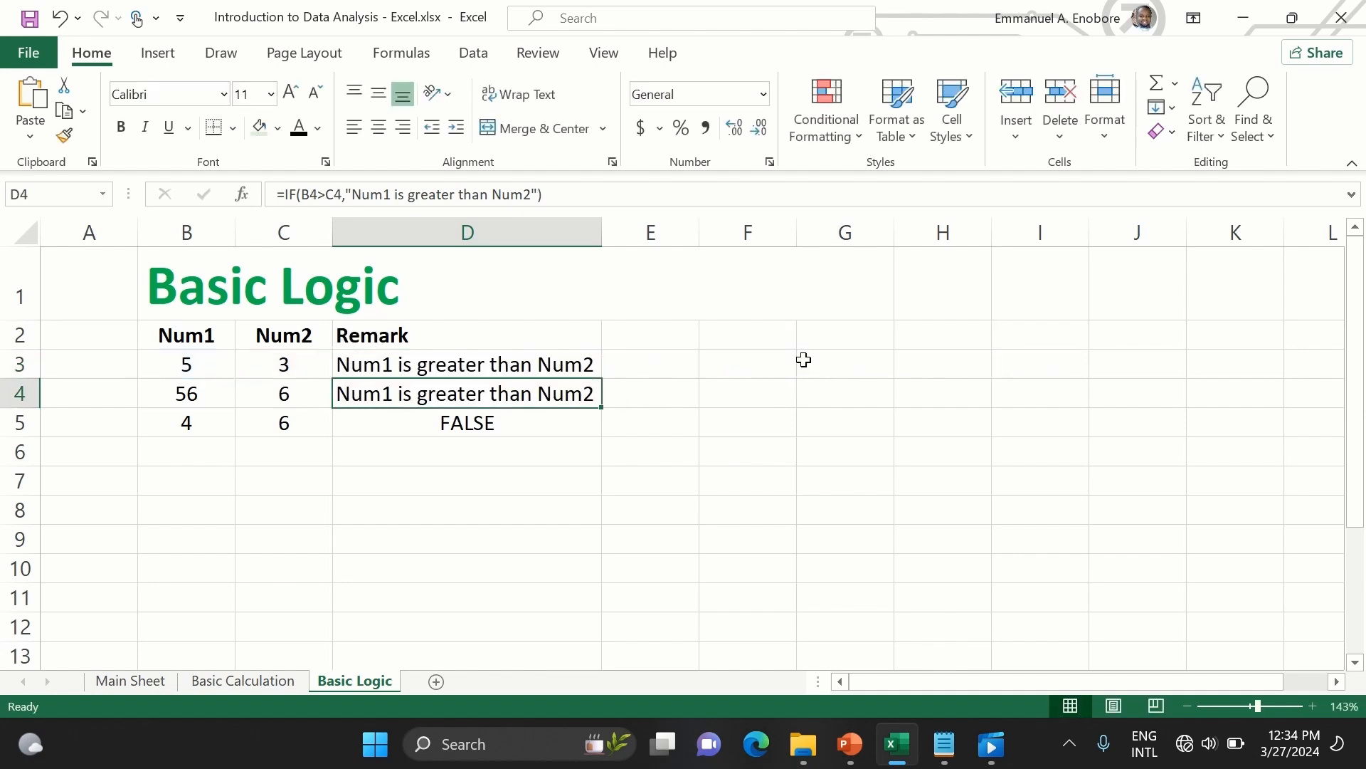
# - Fill the updated D3 formula down to D5 and autofit column D to the longer remark
pyautogui.click(526, 364)
pyautogui.moveTo(601, 378); pyautogui.dragTo(612, 436)
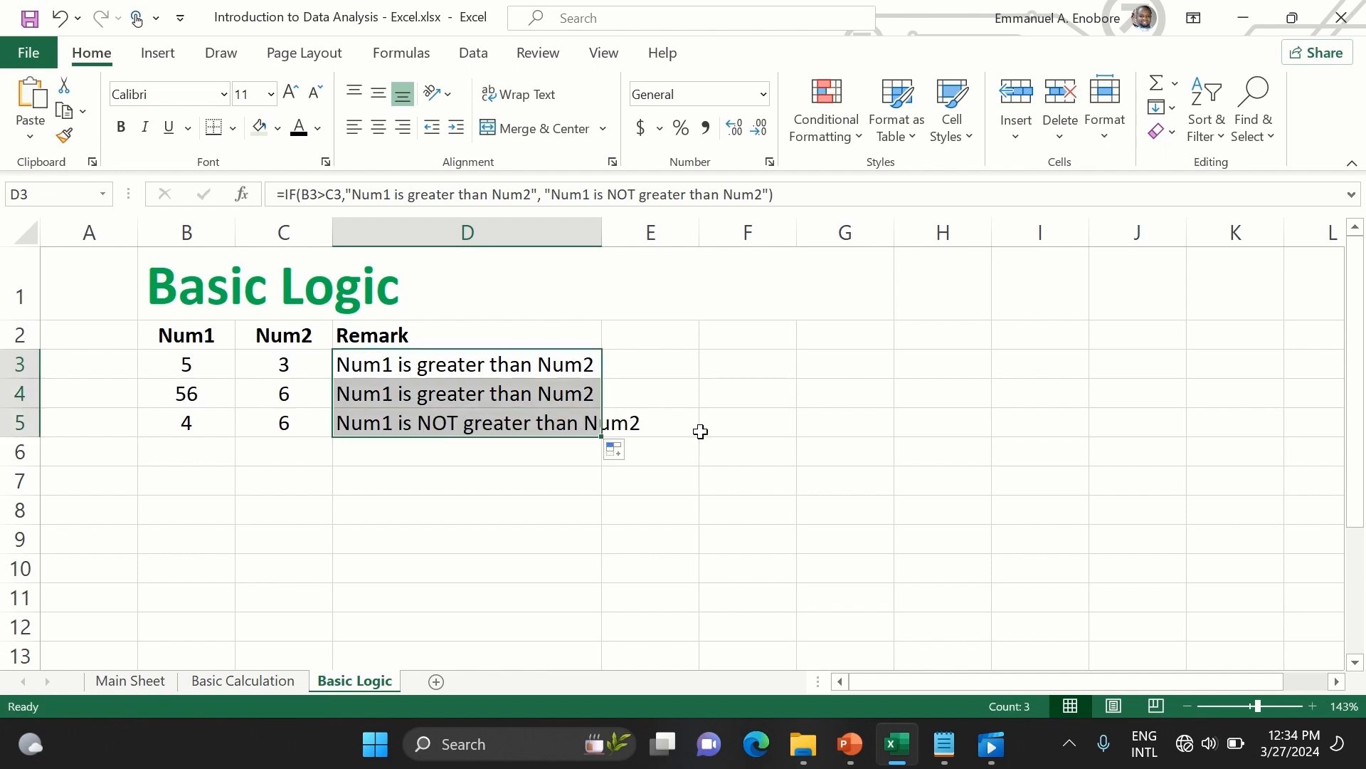
pyautogui.doubleClick(602, 232)
pyautogui.click(510, 592)
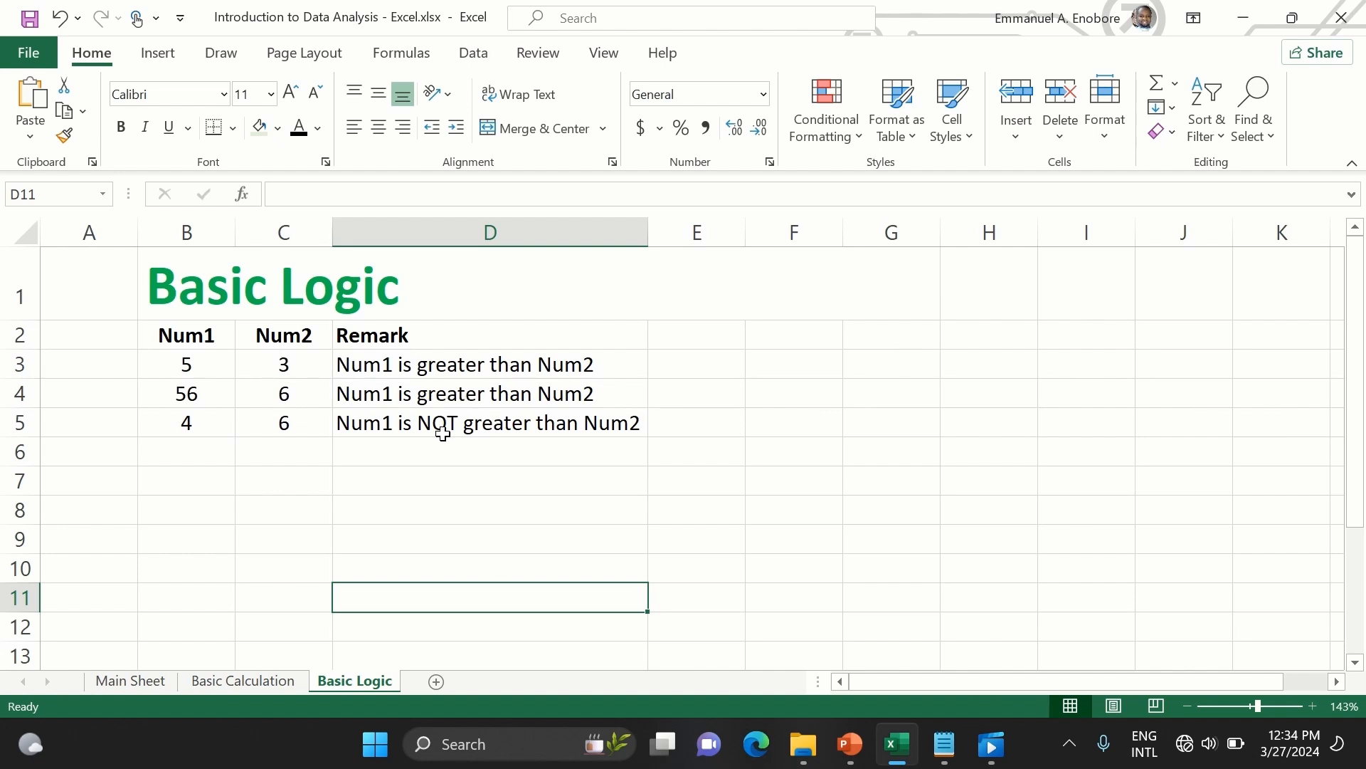
pyautogui.click(184, 432)
pyautogui.click(278, 430)
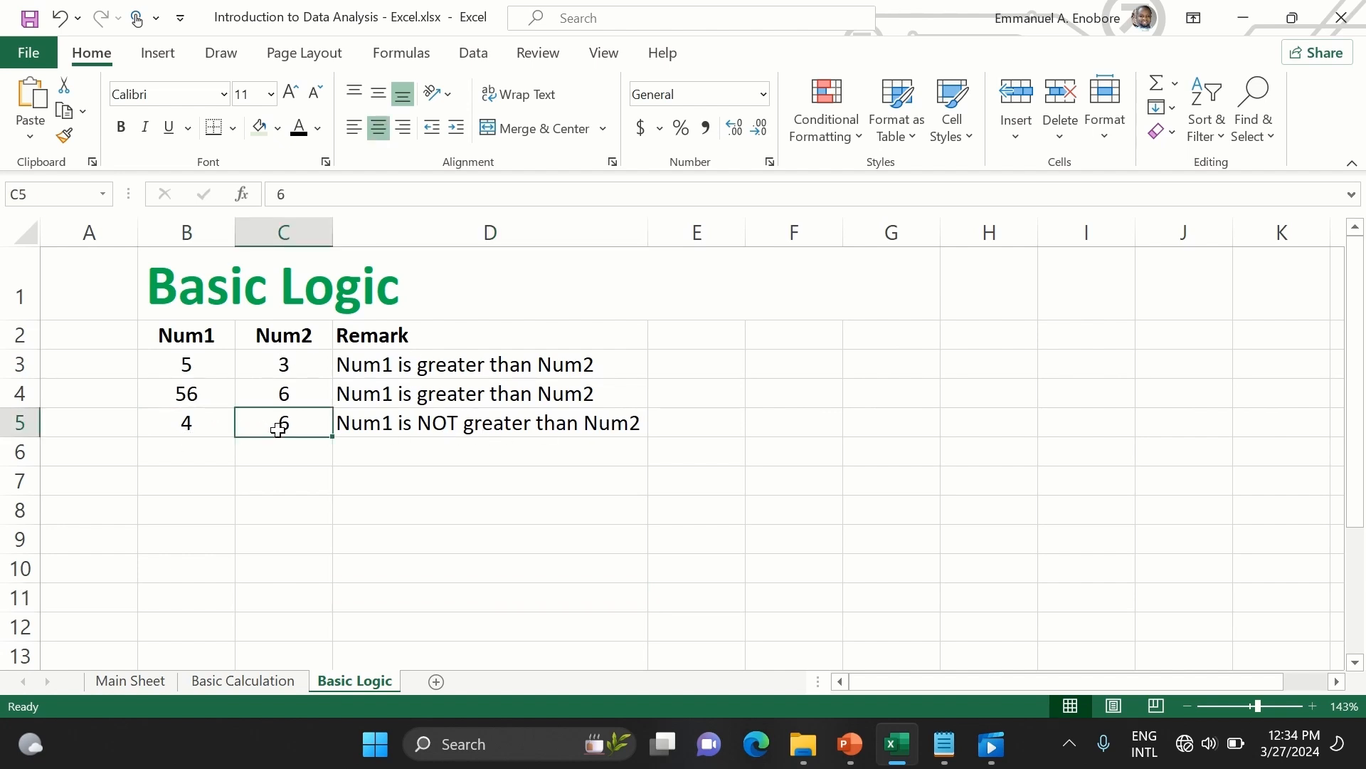
# - Enter 55 in both B6 and C6 and fill the remark formula from D5 down to D6
pyautogui.click(210, 452)
pyautogui.write('55')
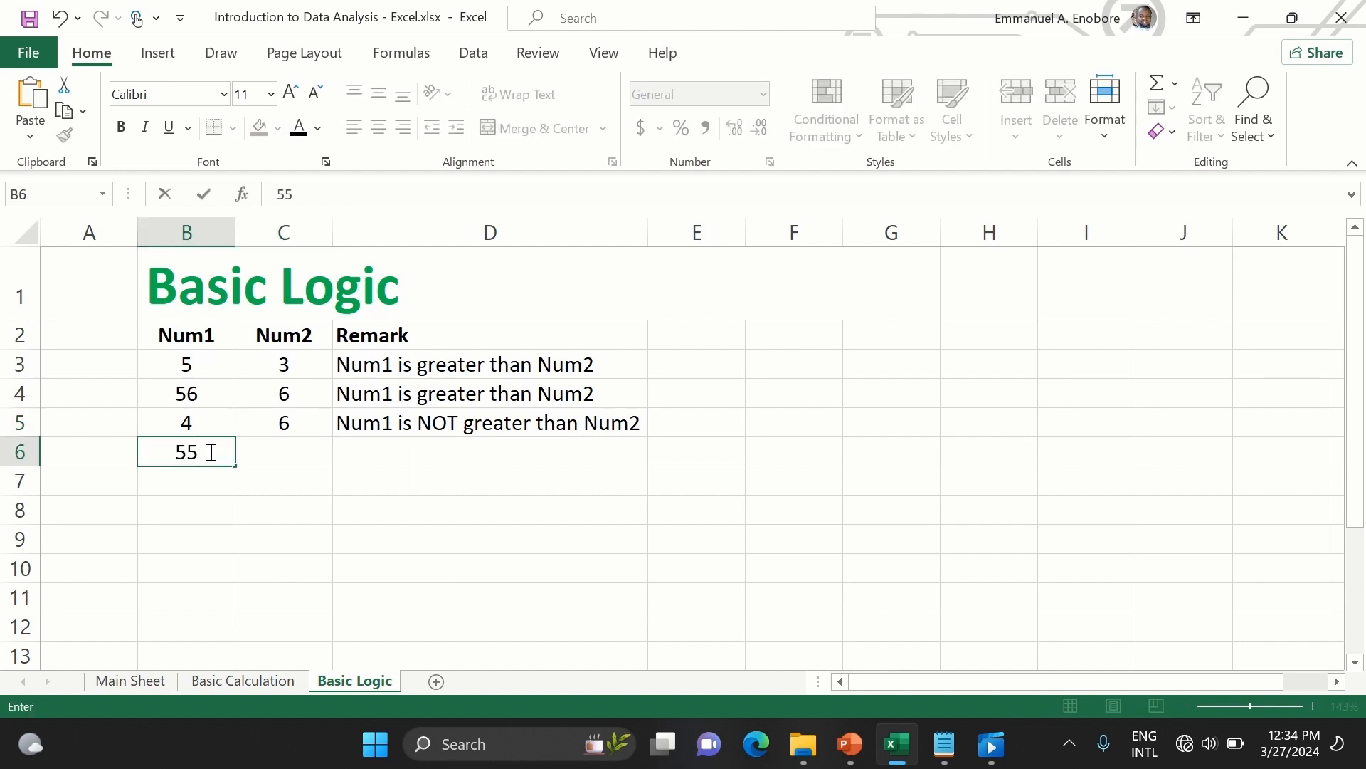
pyautogui.press('Tab')
pyautogui.write('55')
pyautogui.press('Tab')
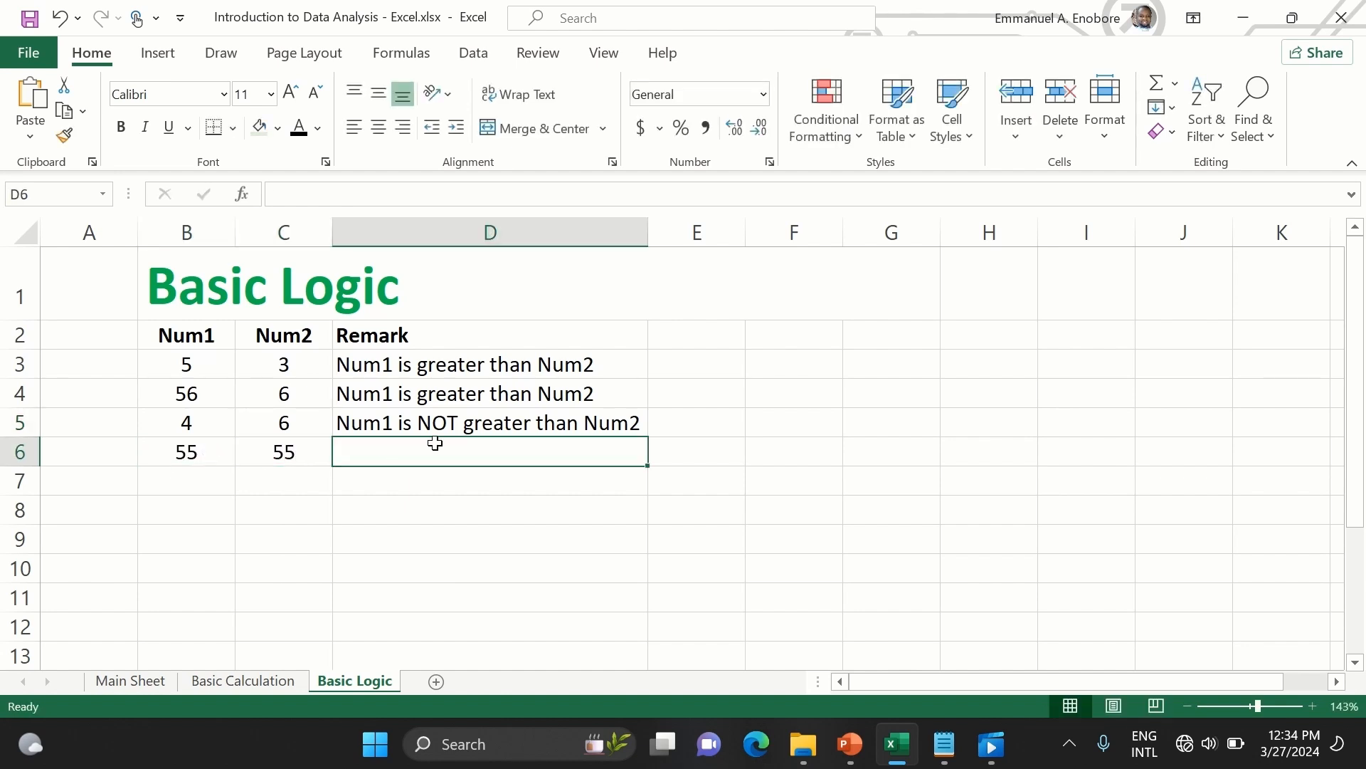
pyautogui.click(616, 423)
pyautogui.moveTo(644, 437); pyautogui.dragTo(643, 454)
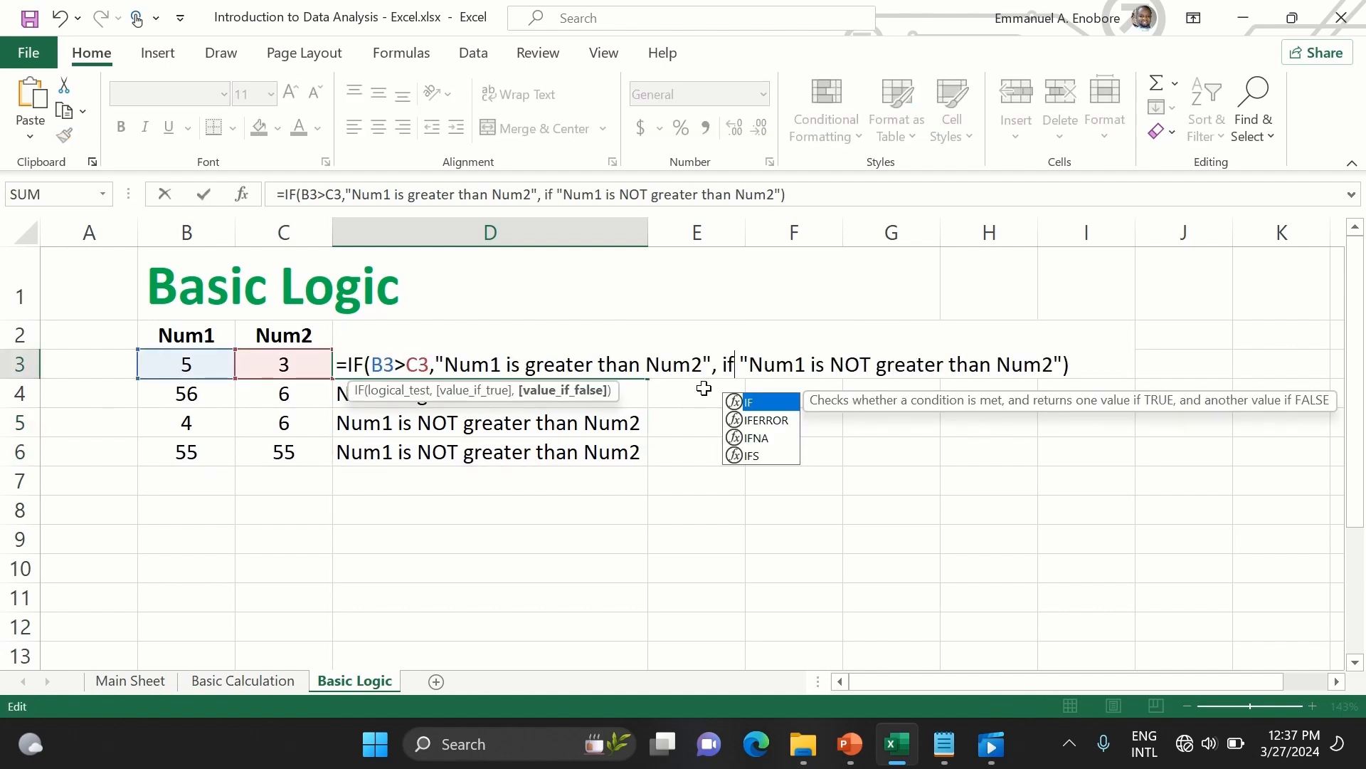
# - Nest IF(B3=C3,"Num1 is same as Num2", "Num1 is NOT greater than Num2") as the false value of the D3 formula
pyautogui.write('(')
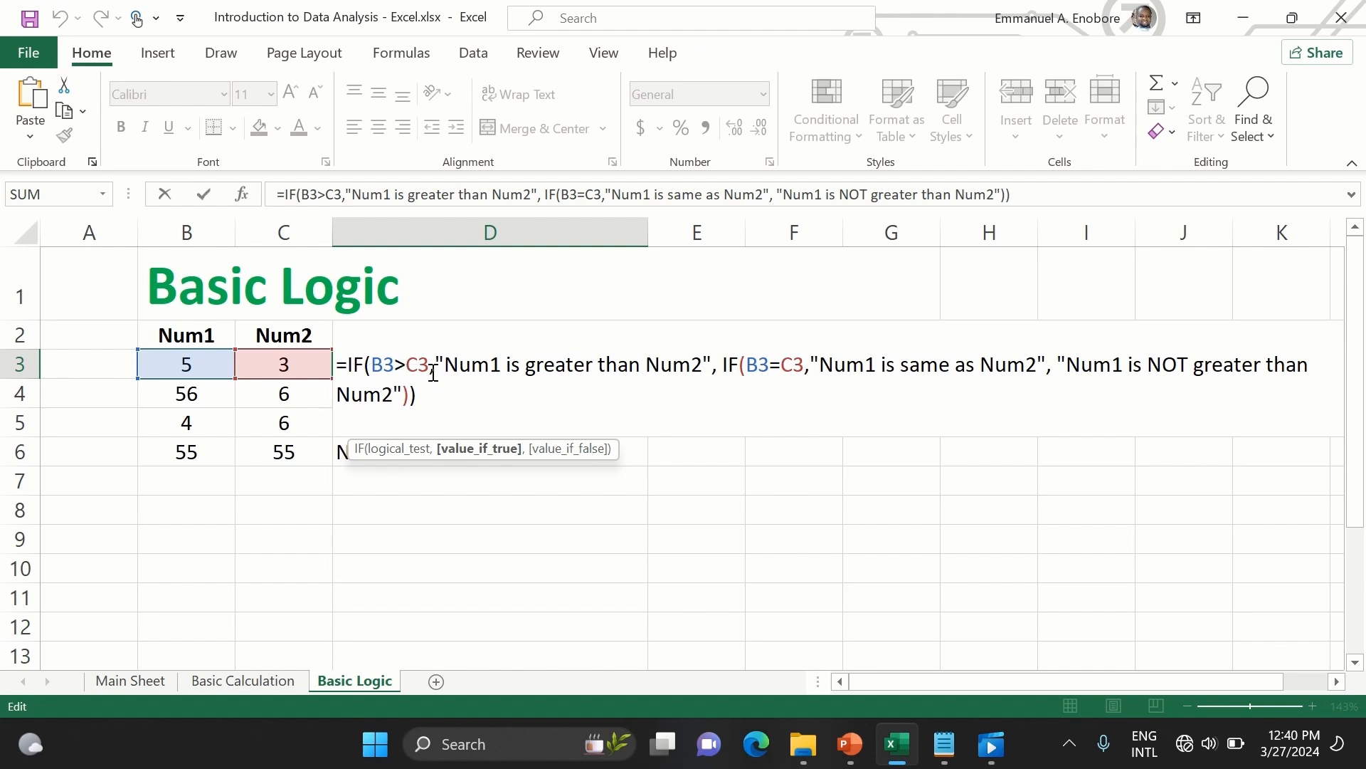
pyautogui.doubleClick(476, 369)
pyautogui.click(566, 368)
pyautogui.click(730, 365)
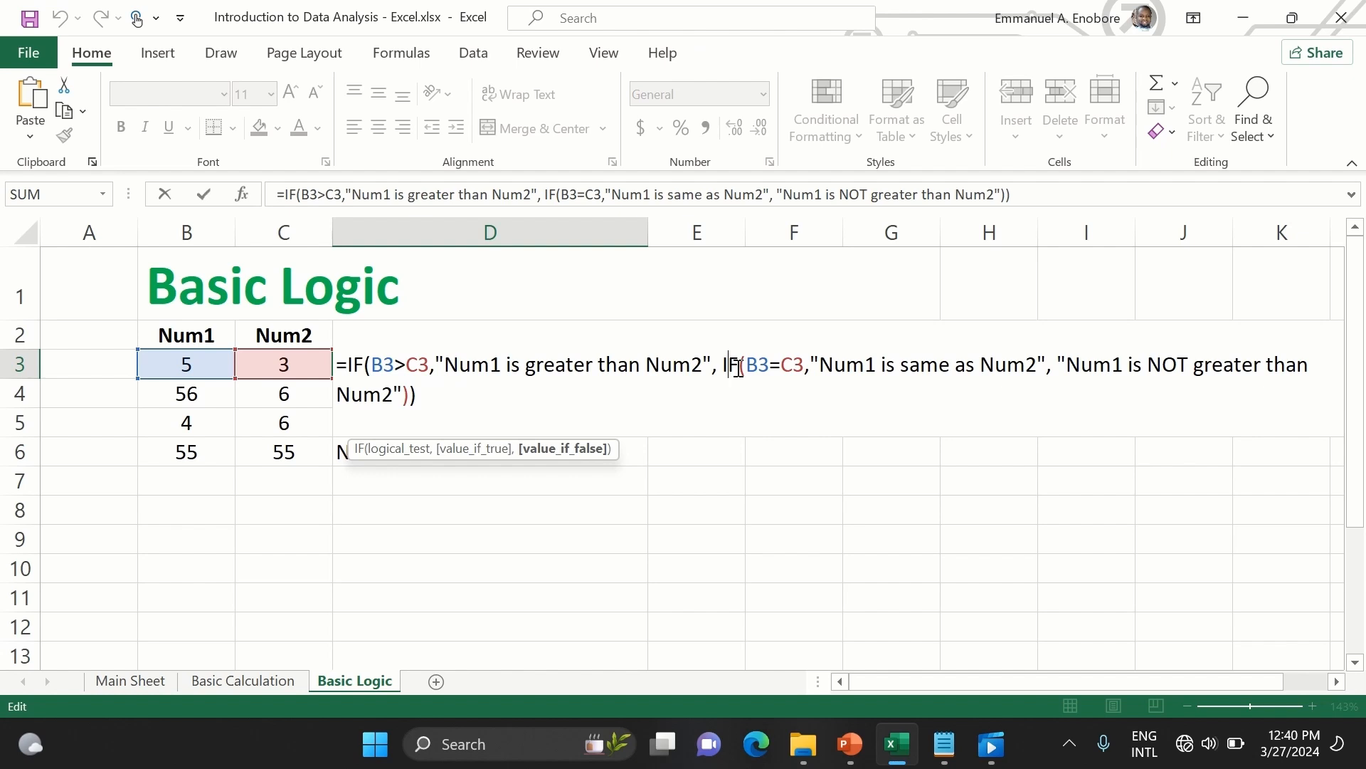
pyautogui.click(753, 372)
pyautogui.click(419, 393)
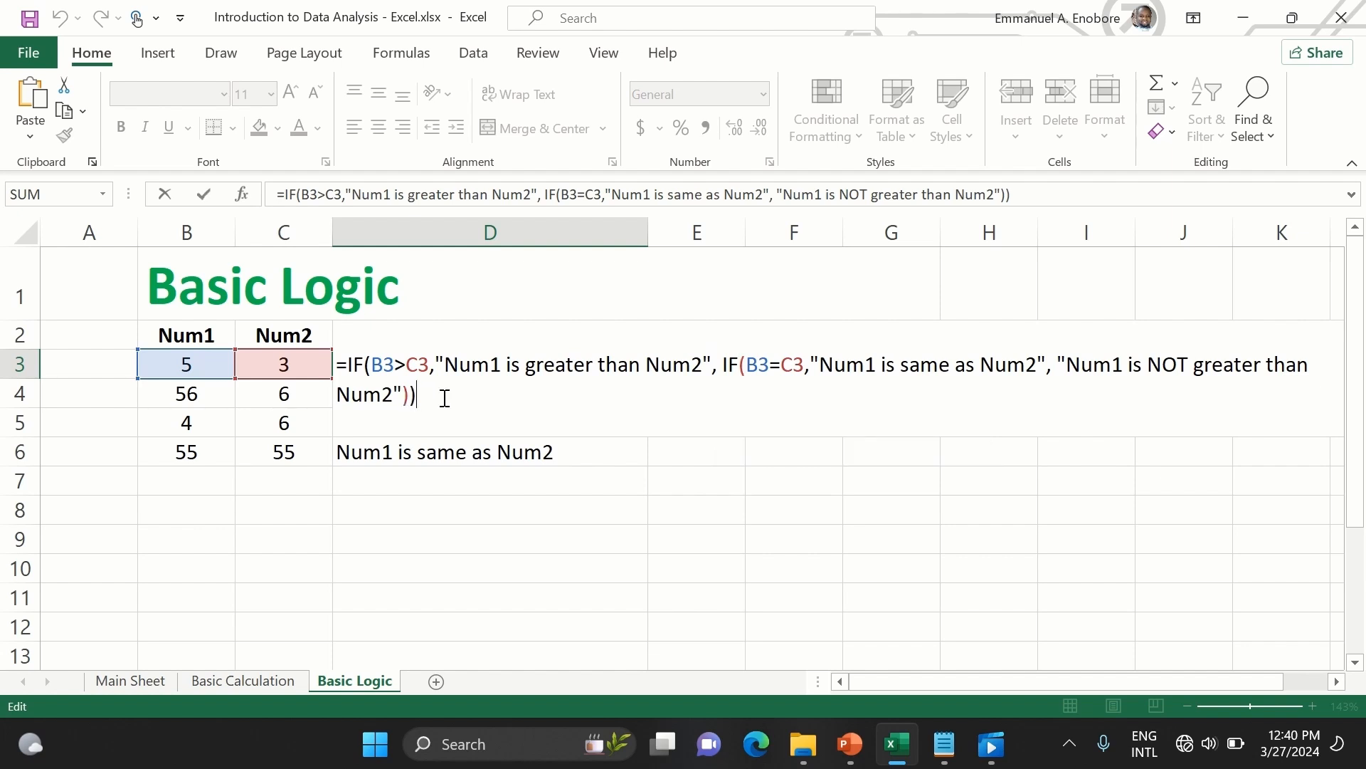
pyautogui.press('Return')
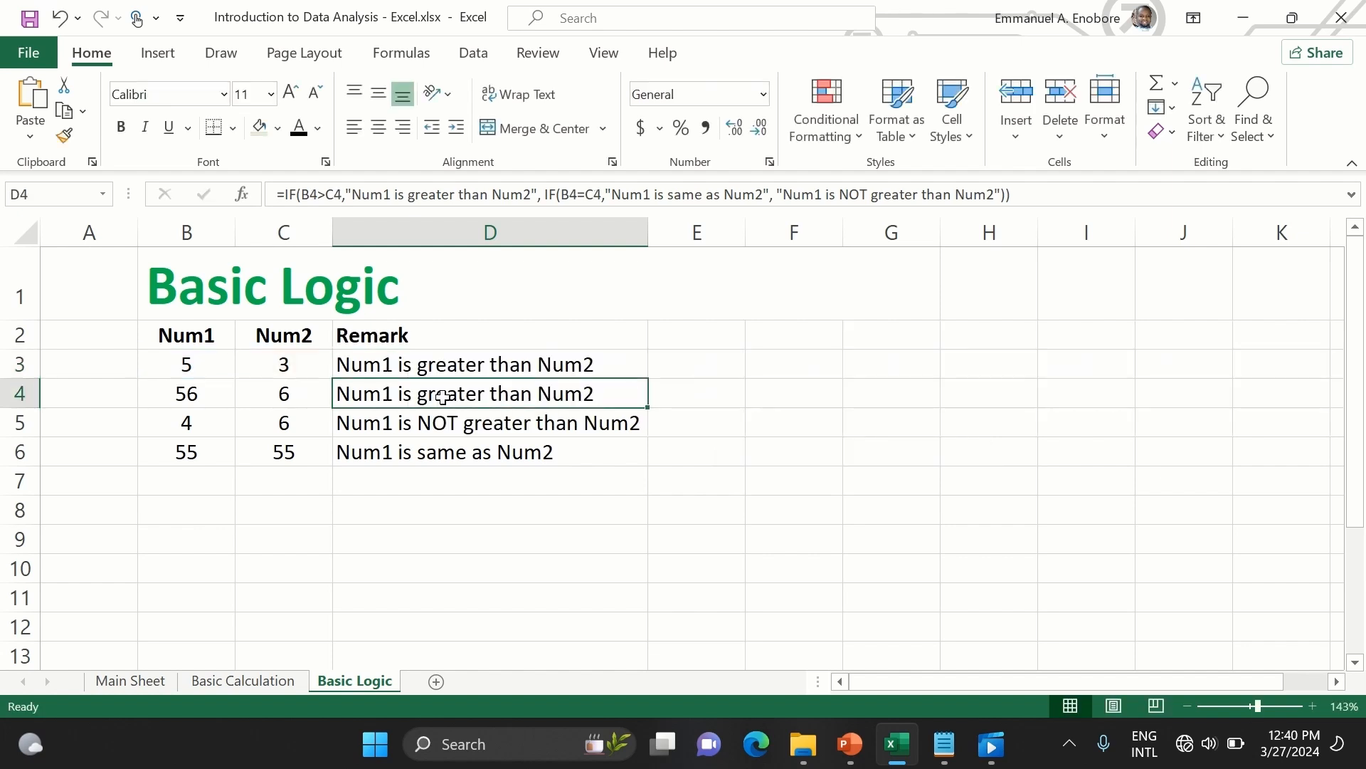
pyautogui.click(484, 462)
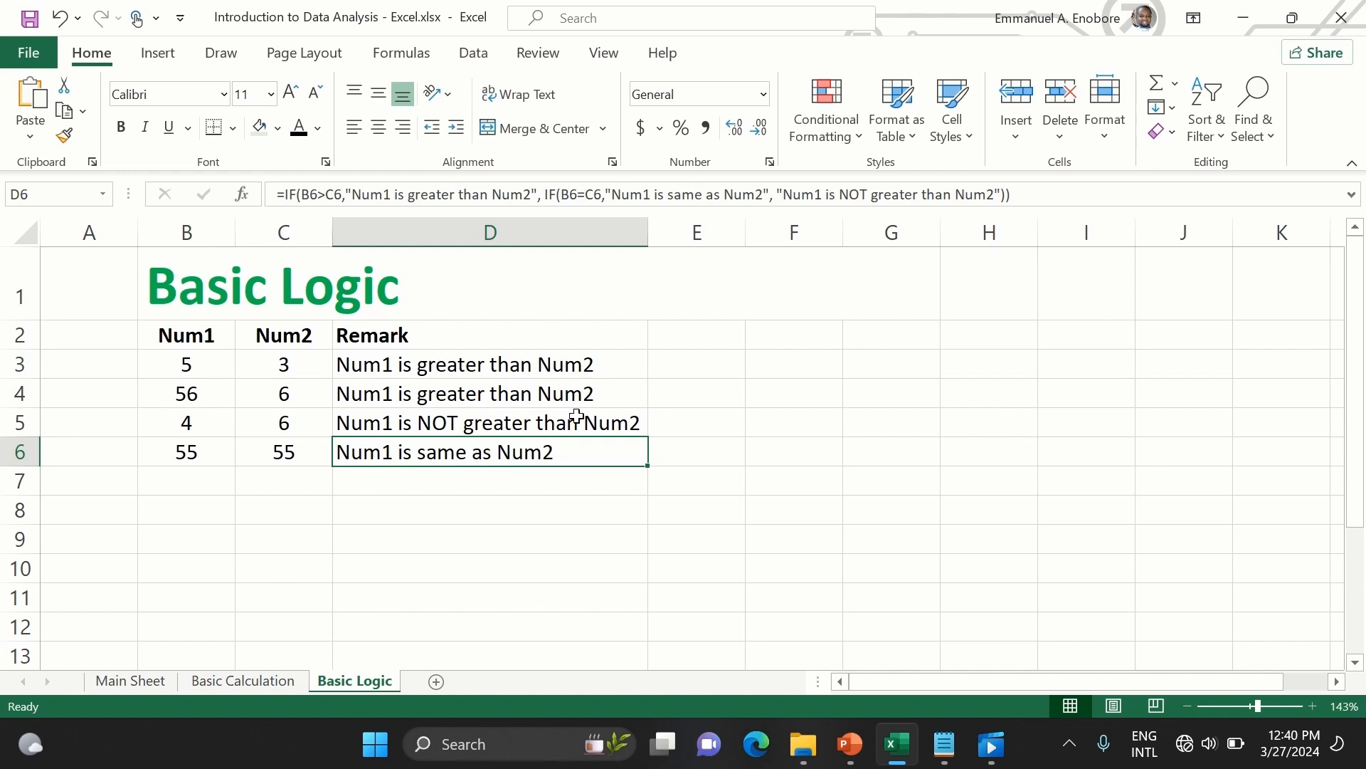
pyautogui.click(687, 204)
pyautogui.hotkey('ctrl', 'a')
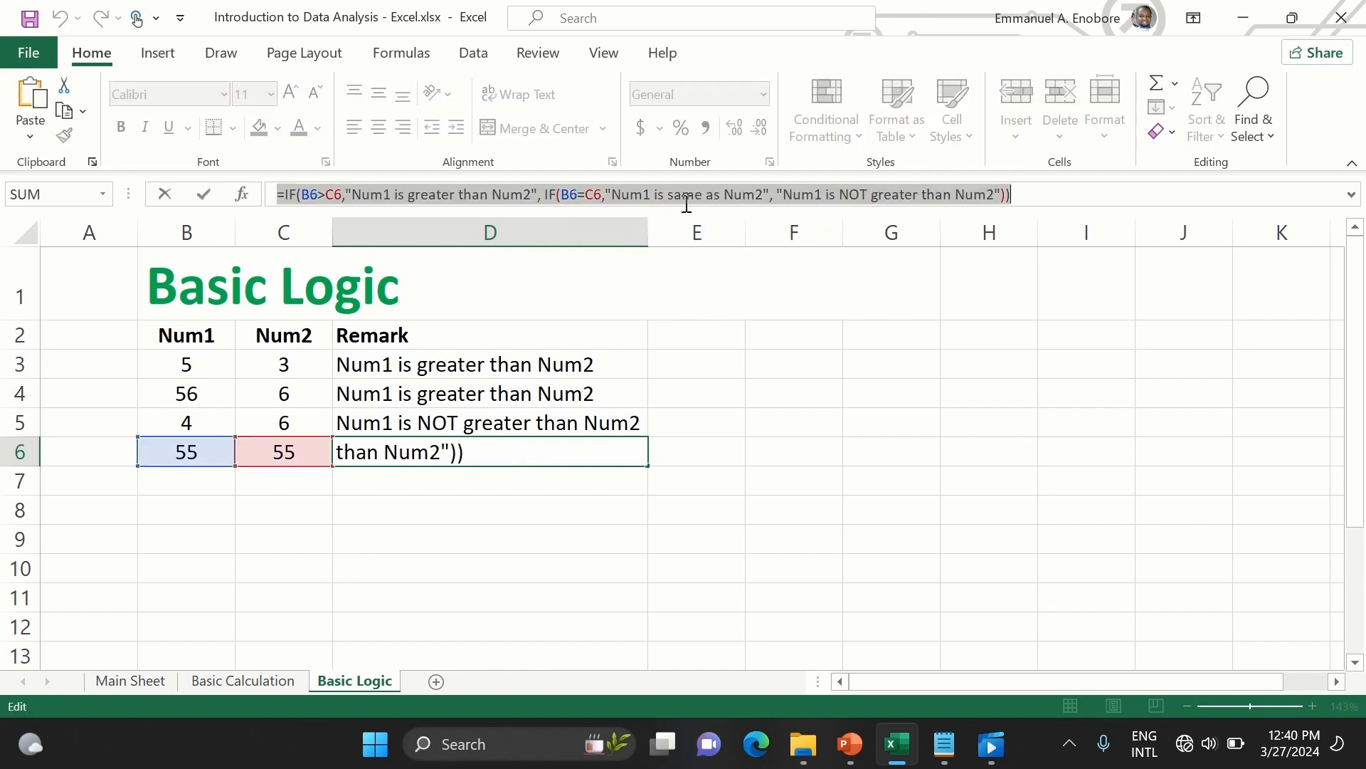
pyautogui.write('=')
pyautogui.click(566, 363)
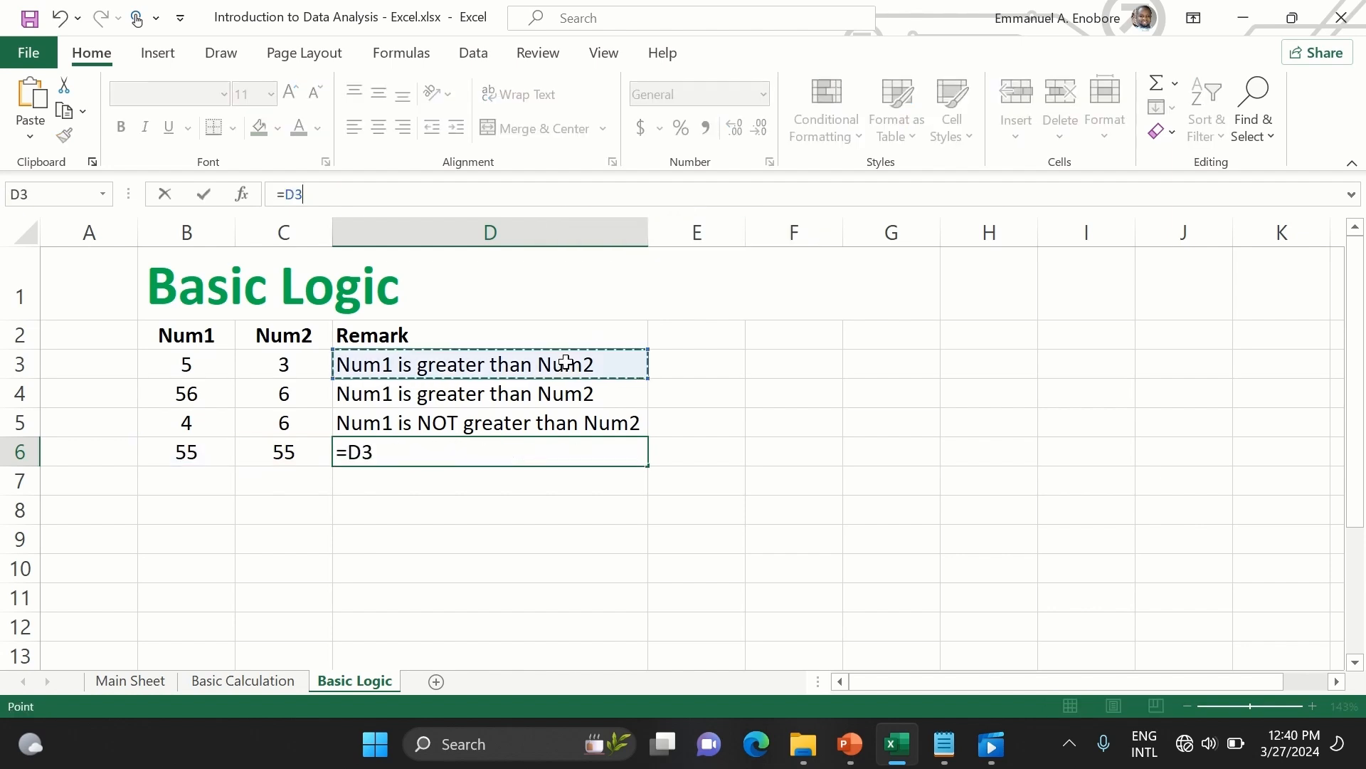
pyautogui.press('Escape')
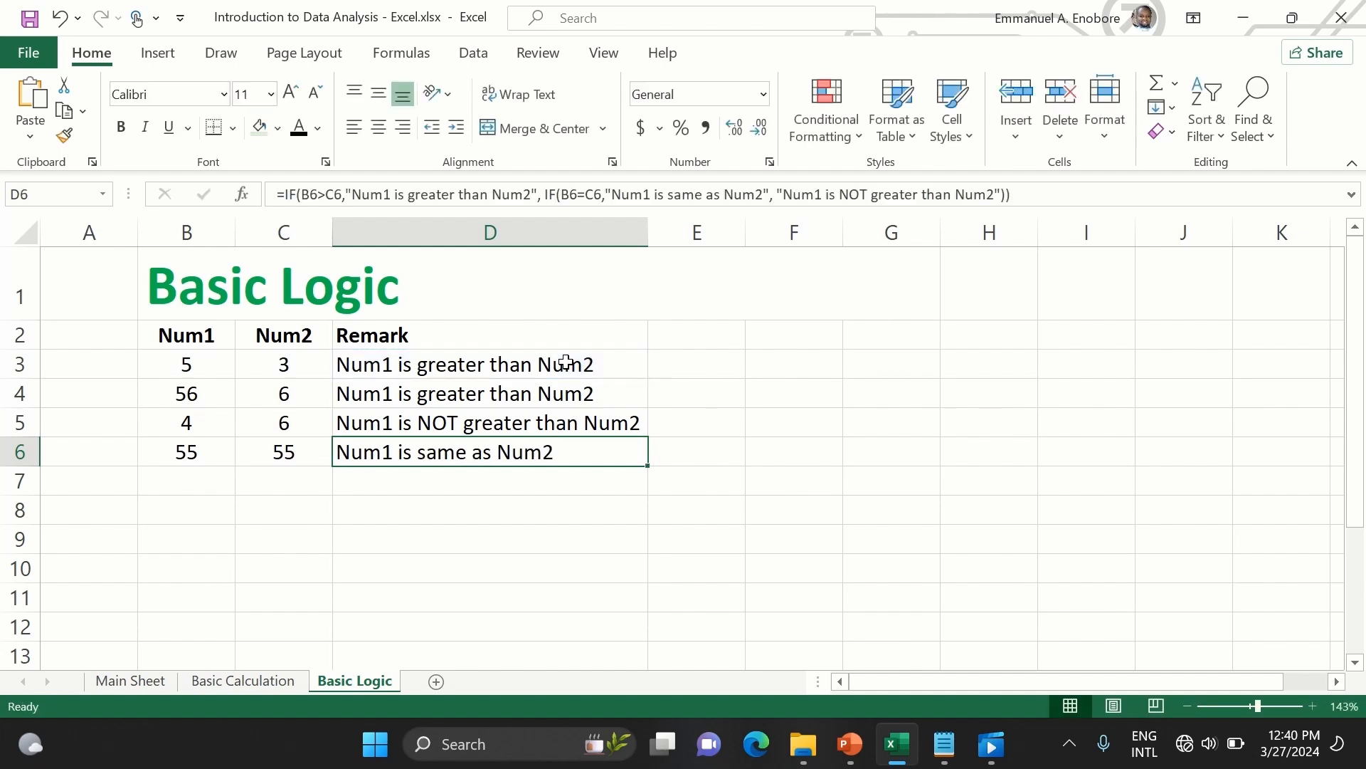
# - Switch to the Notepad copy of the nested IF formula and examine the outer B3>C3 condition and its true-value text
pyautogui.hotkey('alt', 'Tab')
pyautogui.scroll(14, 497, 240)
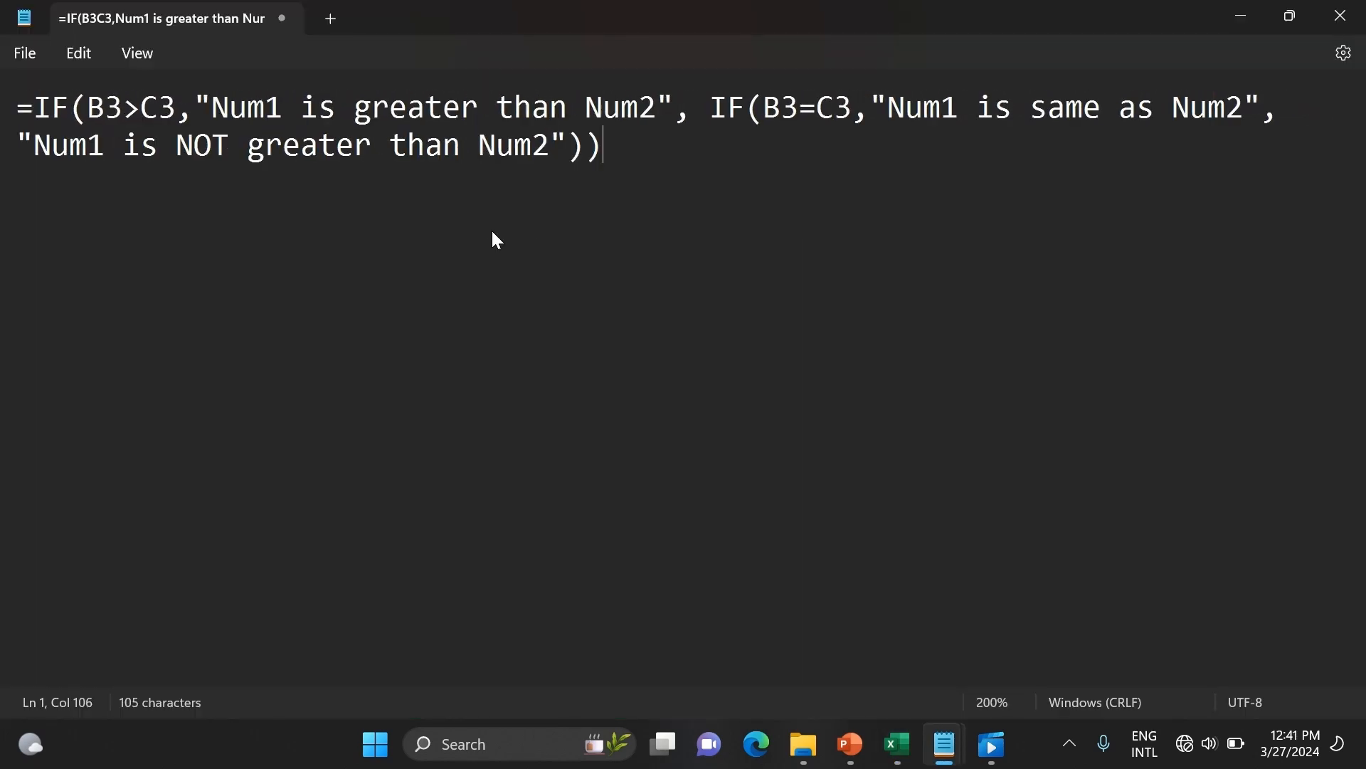
pyautogui.scroll(14, 497, 241)
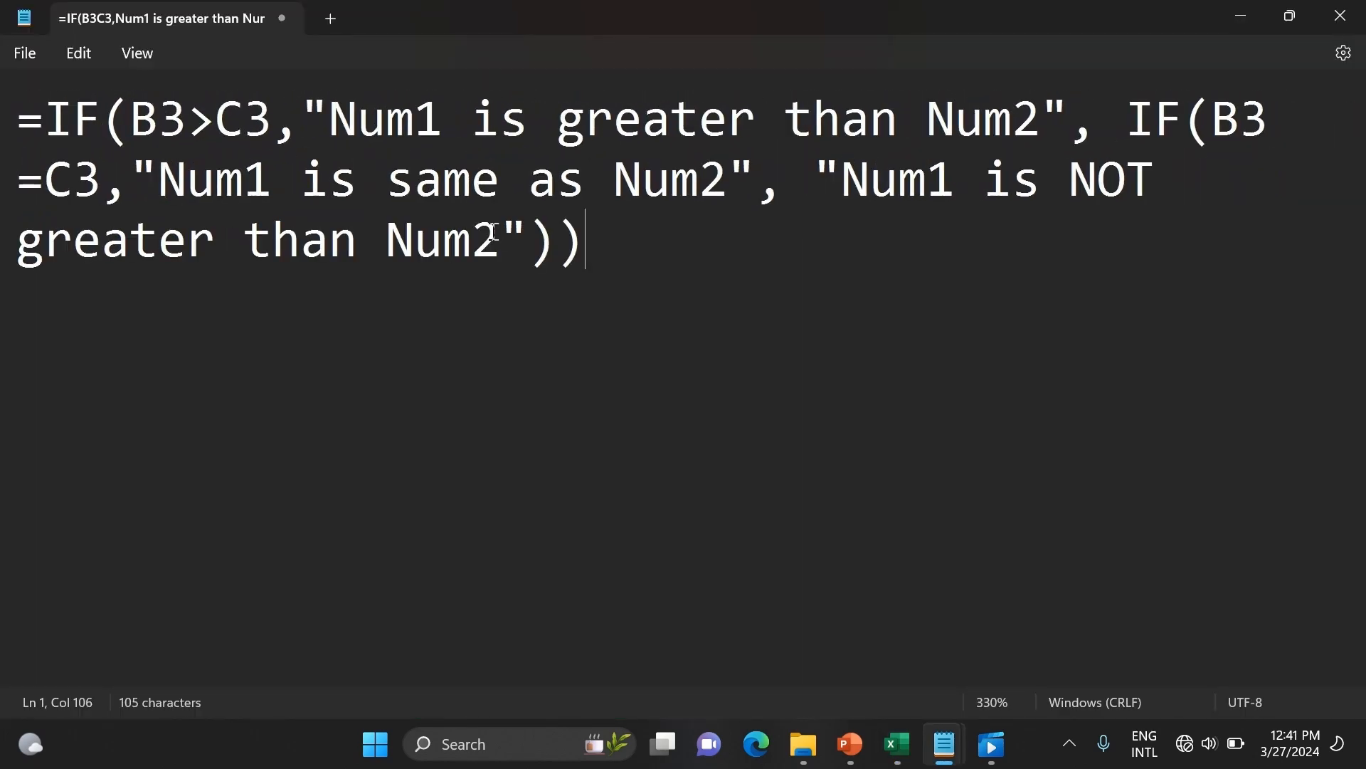
pyautogui.scroll(7, 494, 232)
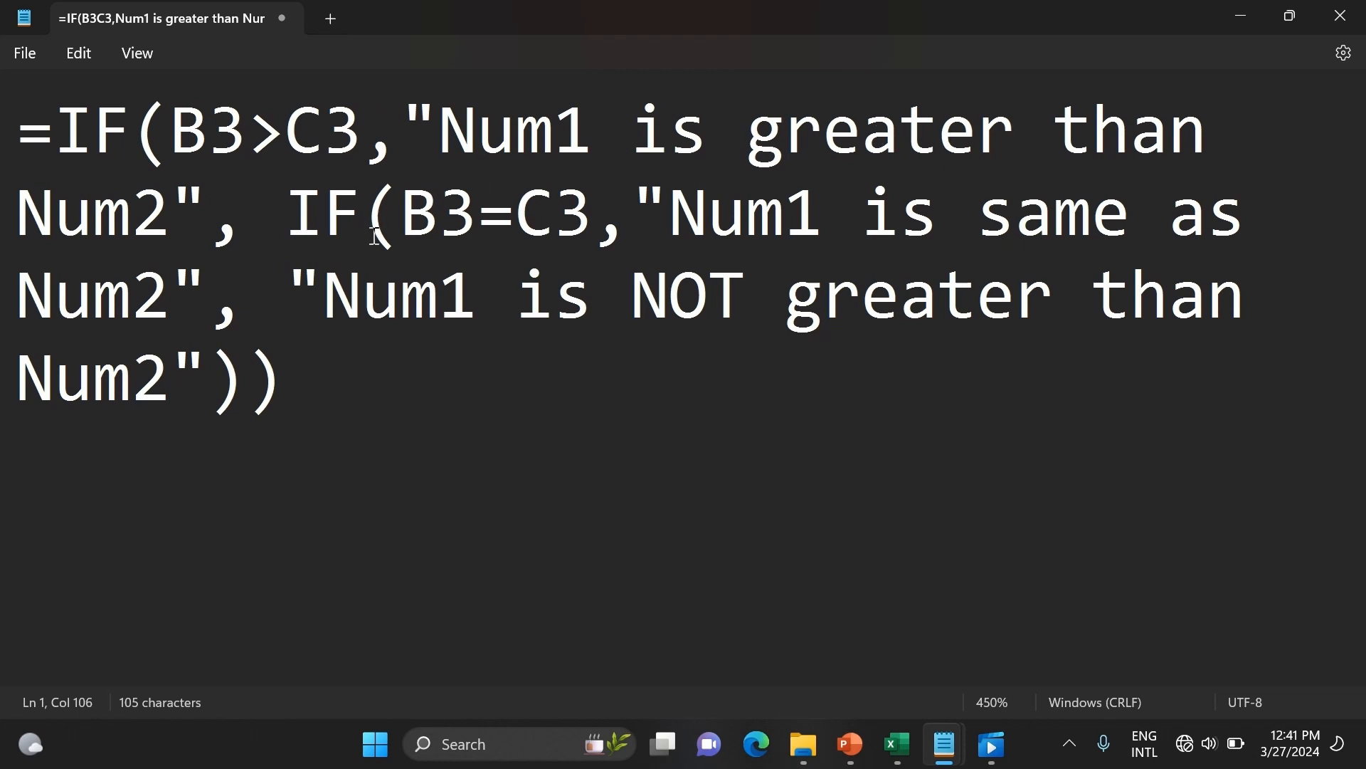
pyautogui.click(171, 145)
pyautogui.hotkey('shift', 'Right')
pyautogui.hotkey('shift', 'Right')
pyautogui.hotkey('shift', 'Right')
pyautogui.hotkey('shift', 'Right')
pyautogui.hotkey('shift', 'Right')
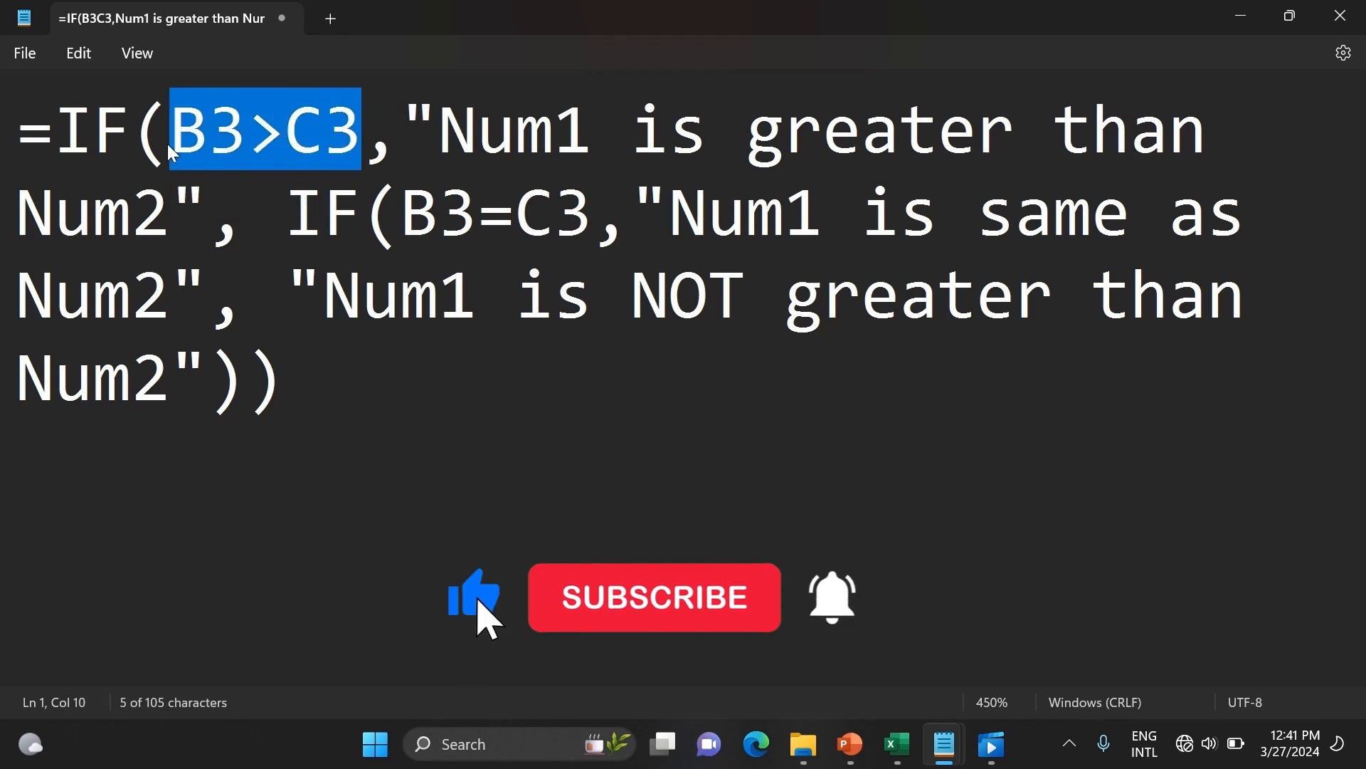
pyautogui.doubleClick(559, 121)
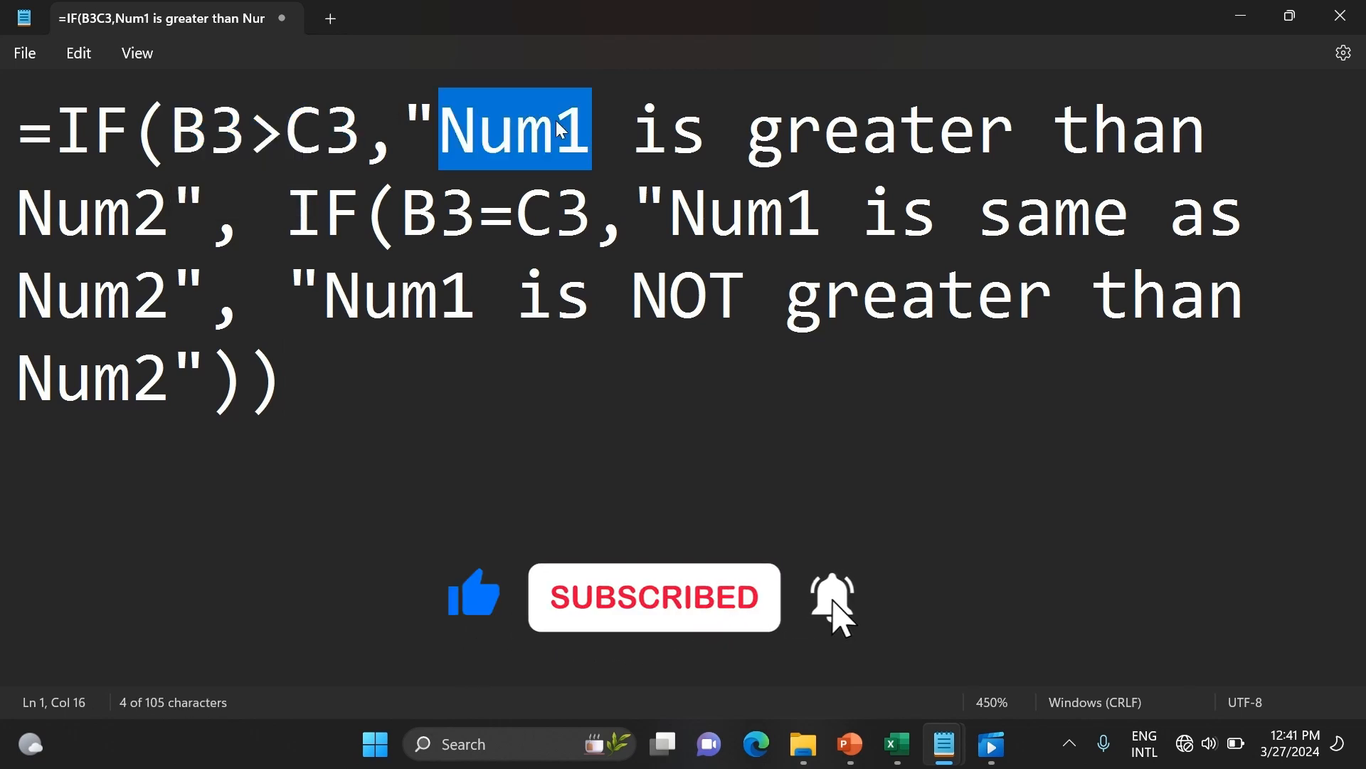
pyautogui.doubleClick(816, 128)
pyautogui.doubleClick(165, 206)
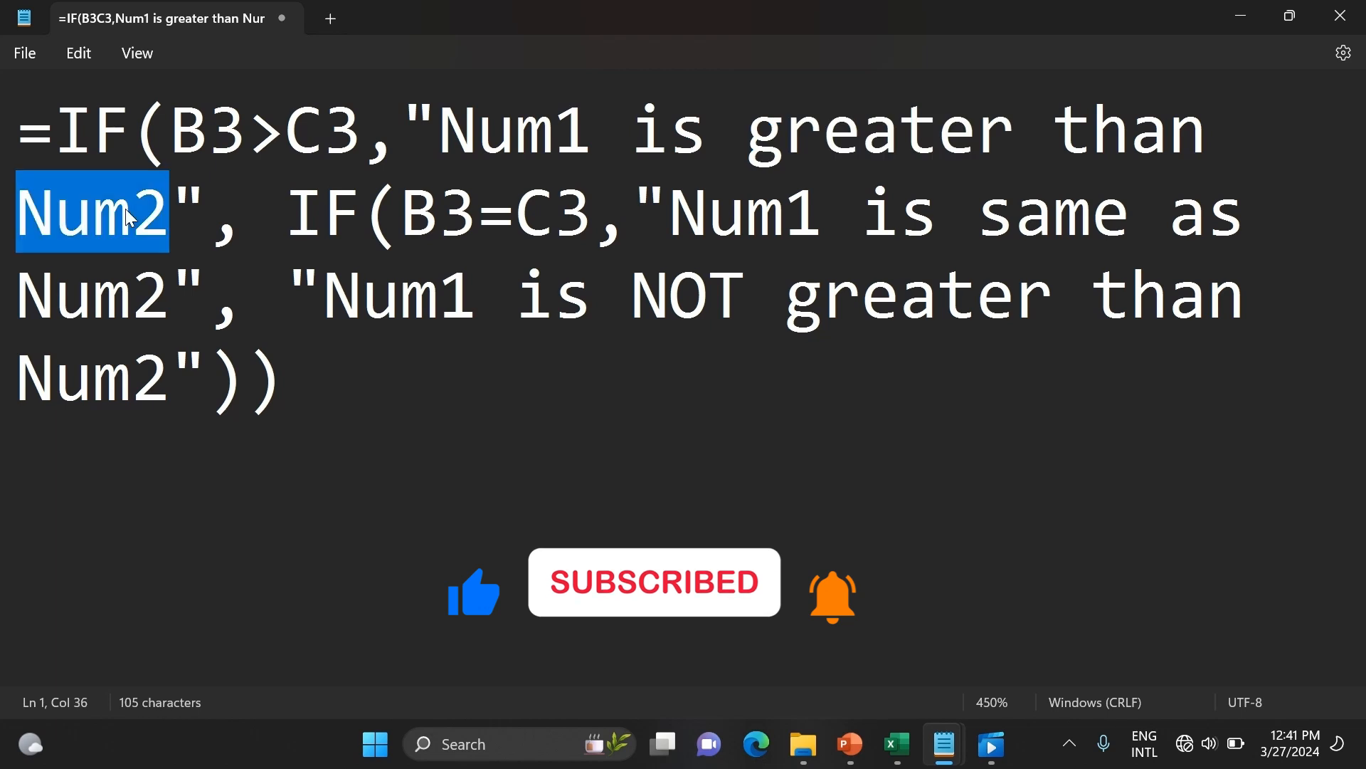
# - Examine the inner IF in the Notepad copy: its B3=C3 condition, its true-value text and its false-value text
pyautogui.doubleClick(325, 228)
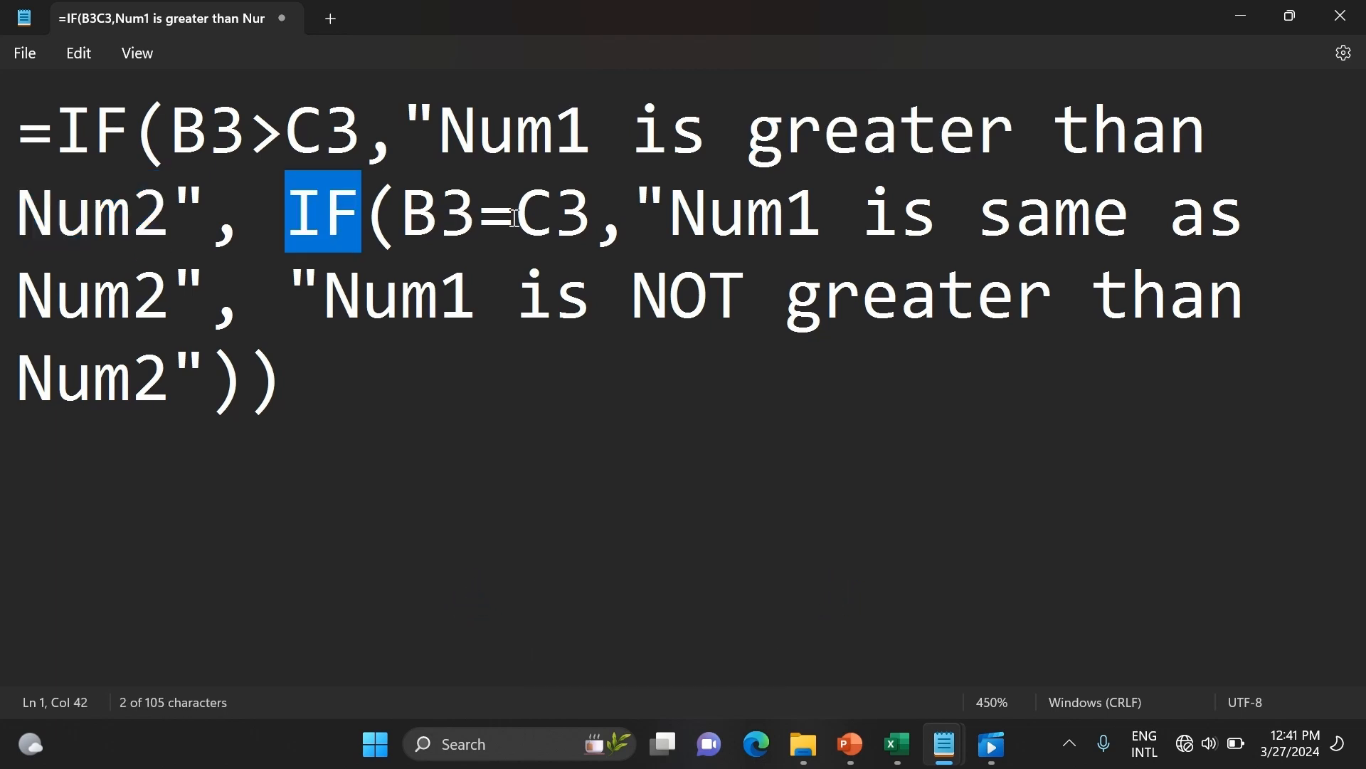
pyautogui.doubleClick(541, 216)
pyautogui.doubleClick(796, 217)
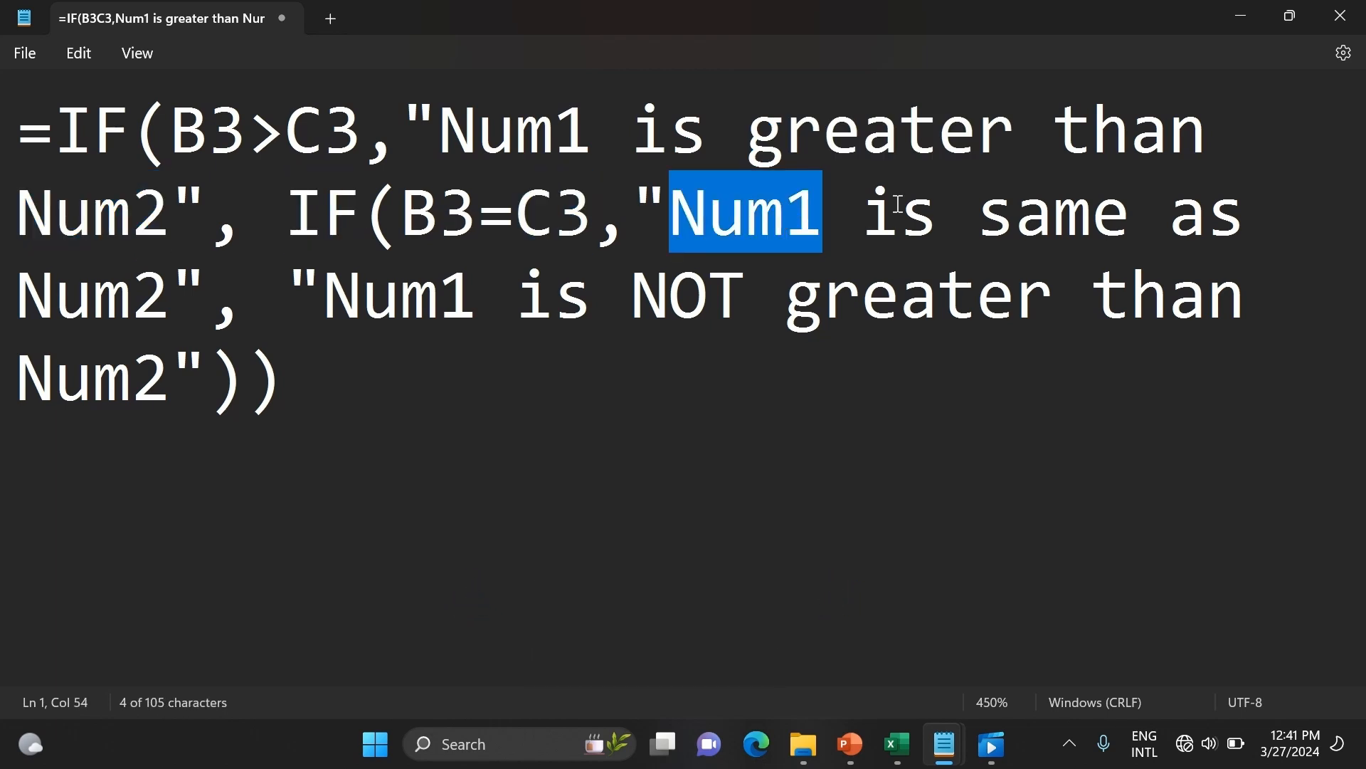
pyautogui.click(206, 285)
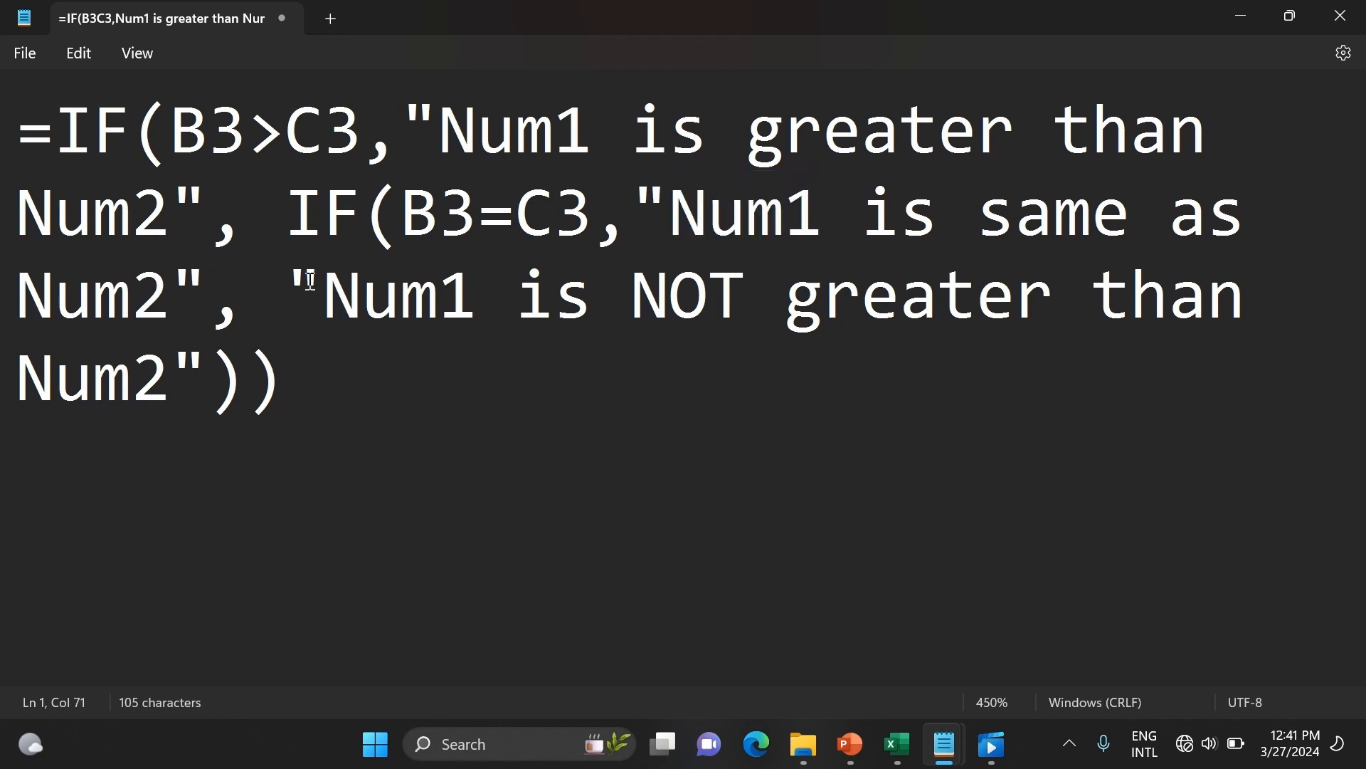
pyautogui.doubleClick(416, 304)
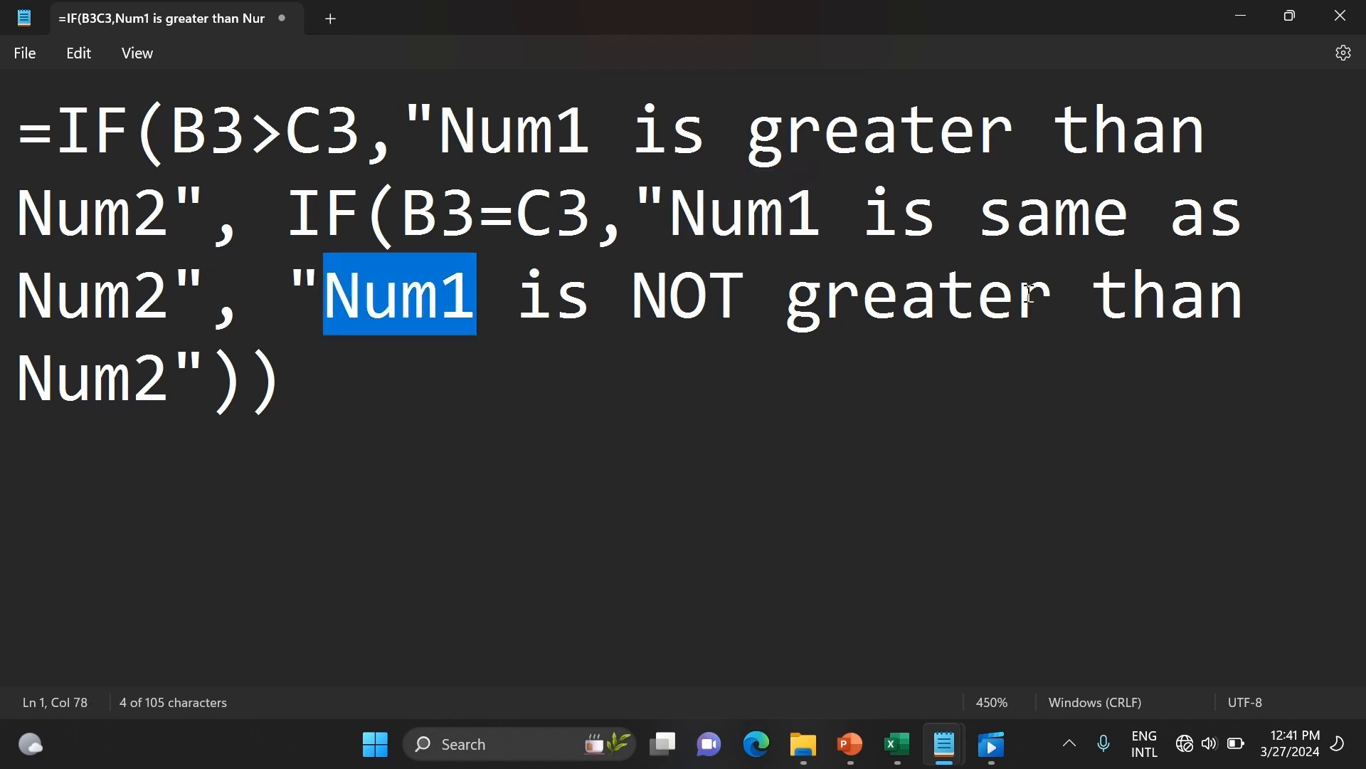
pyautogui.click(179, 371)
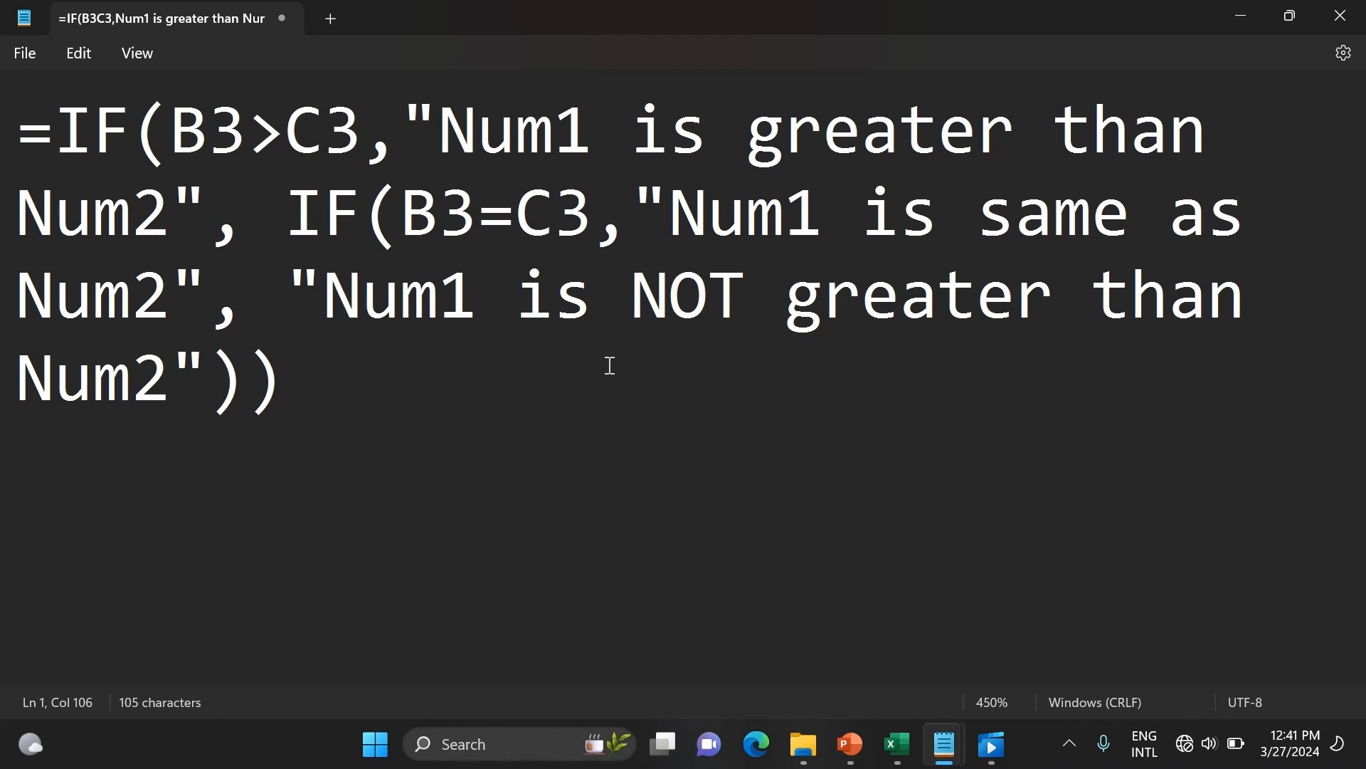
# - Switch back to Excel, leave the D3 formula as it is and fill the remark formula from D6 down to D9
pyautogui.click(897, 744)
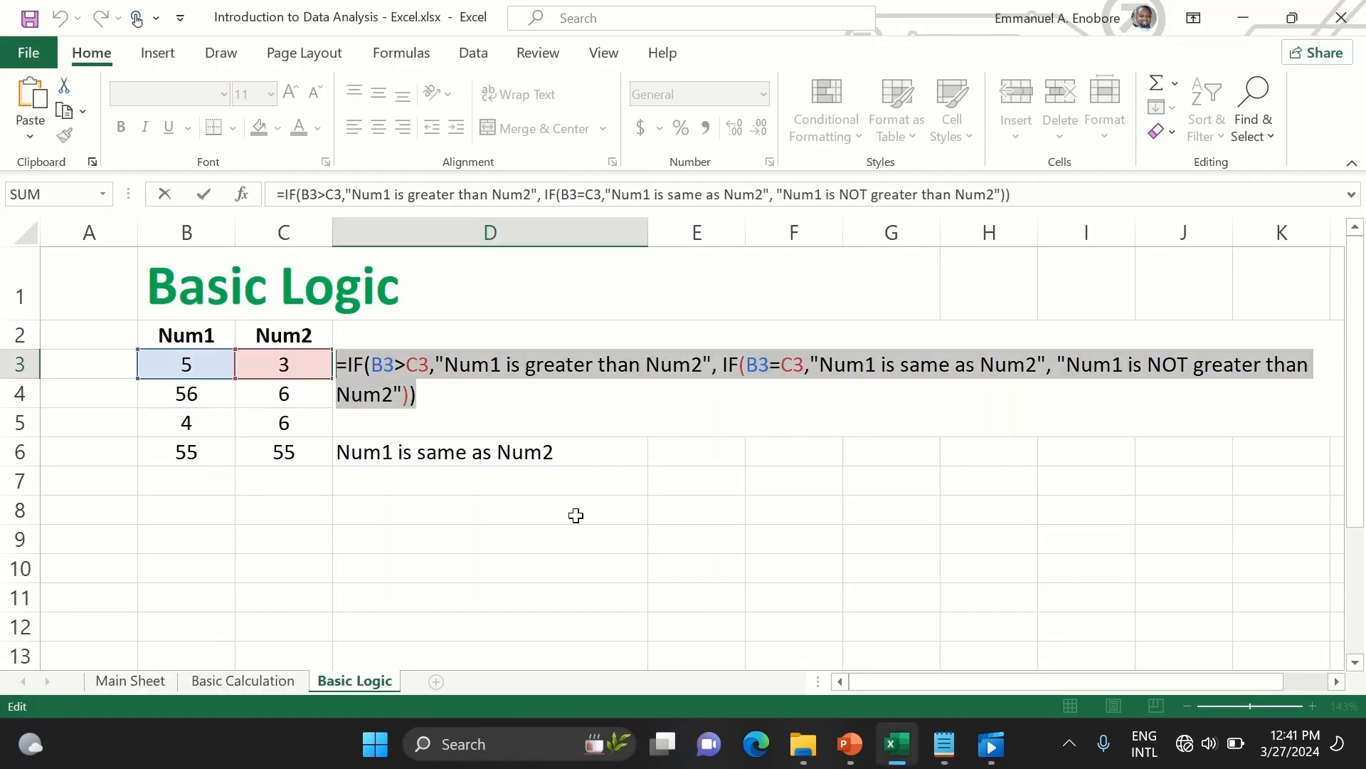
pyautogui.press('Return')
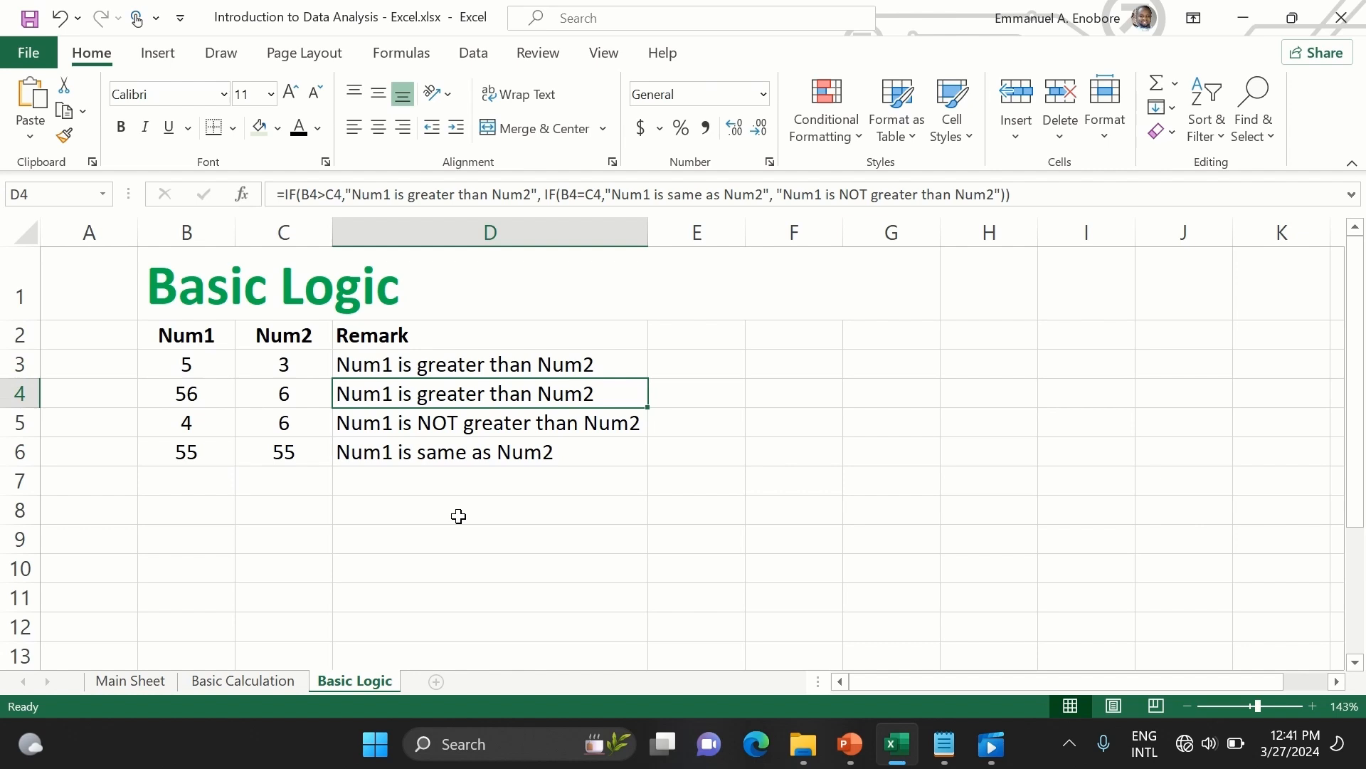
pyautogui.click(529, 455)
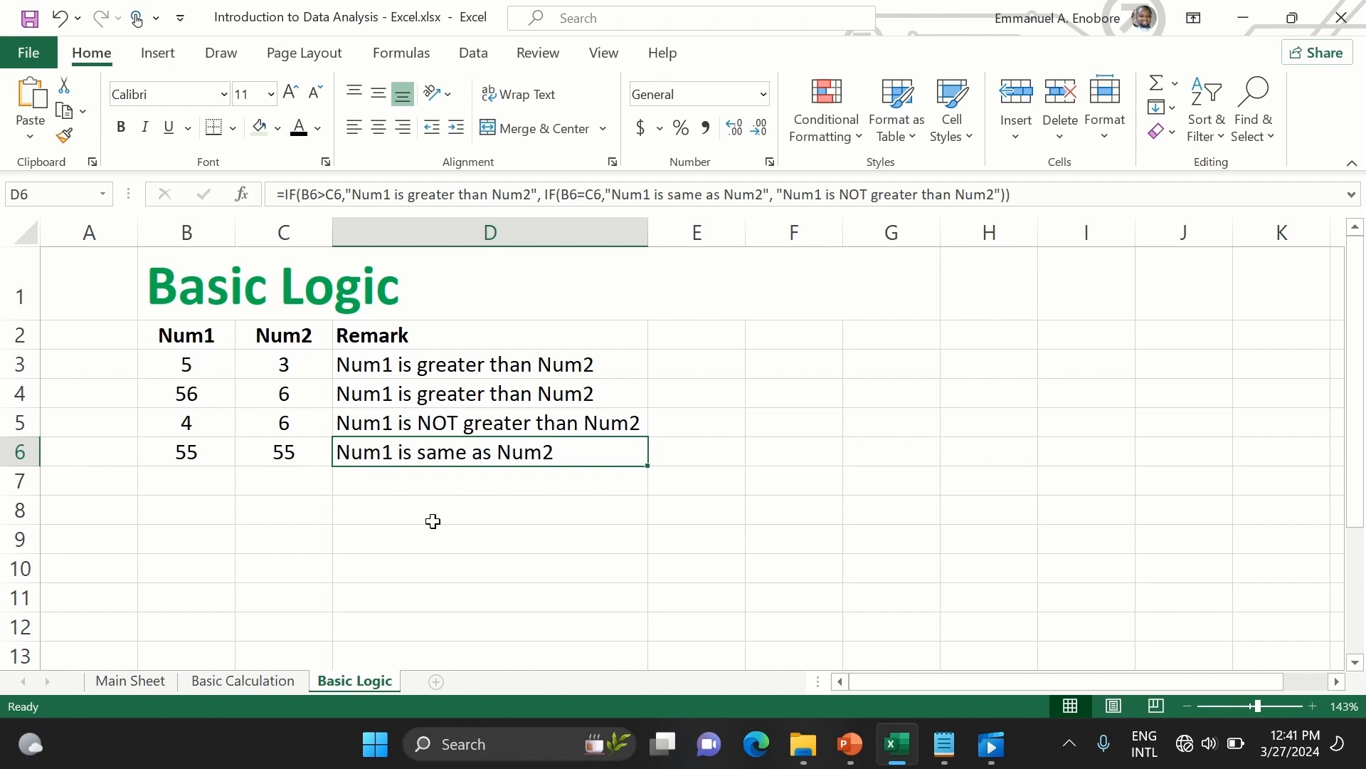
pyautogui.click(434, 521)
pyautogui.click(567, 447)
pyautogui.click(647, 468)
pyautogui.click(648, 467)
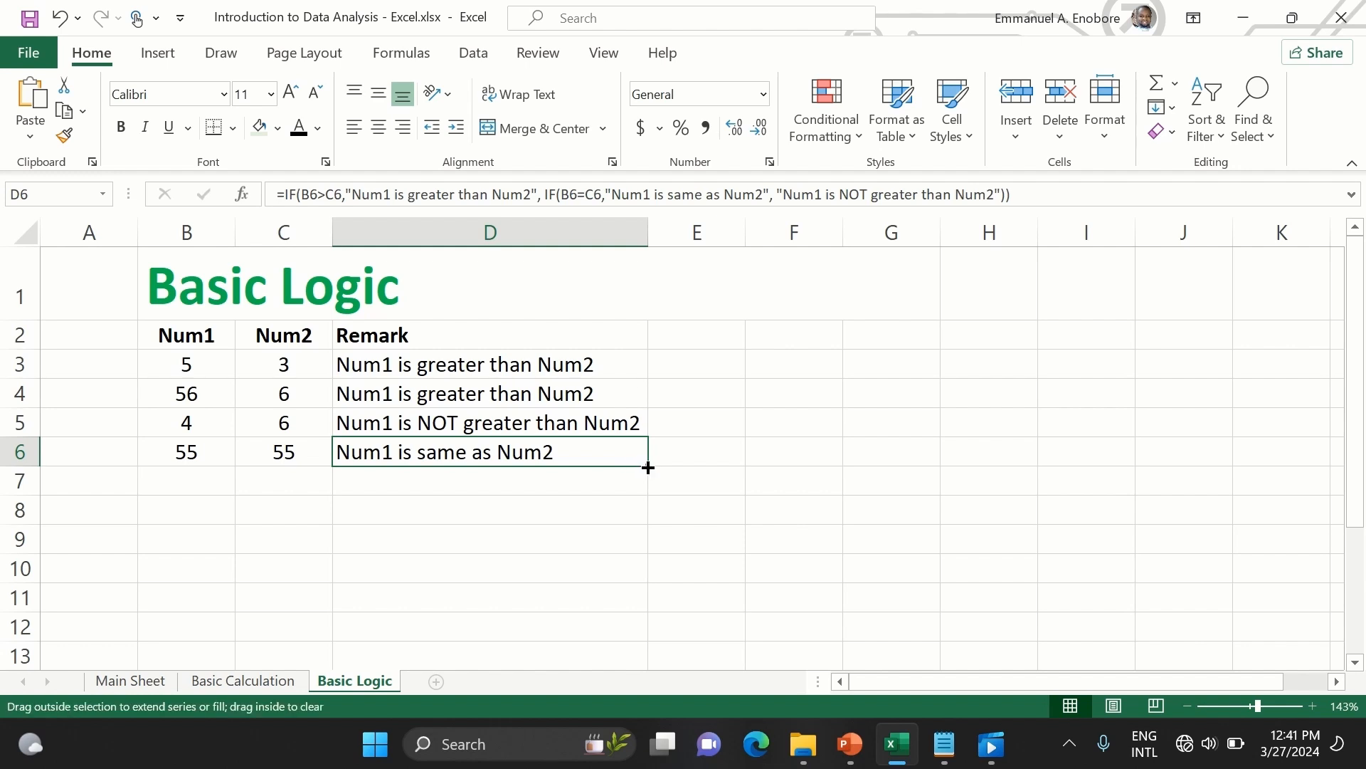
pyautogui.moveTo(647, 475); pyautogui.dragTo(640, 546)
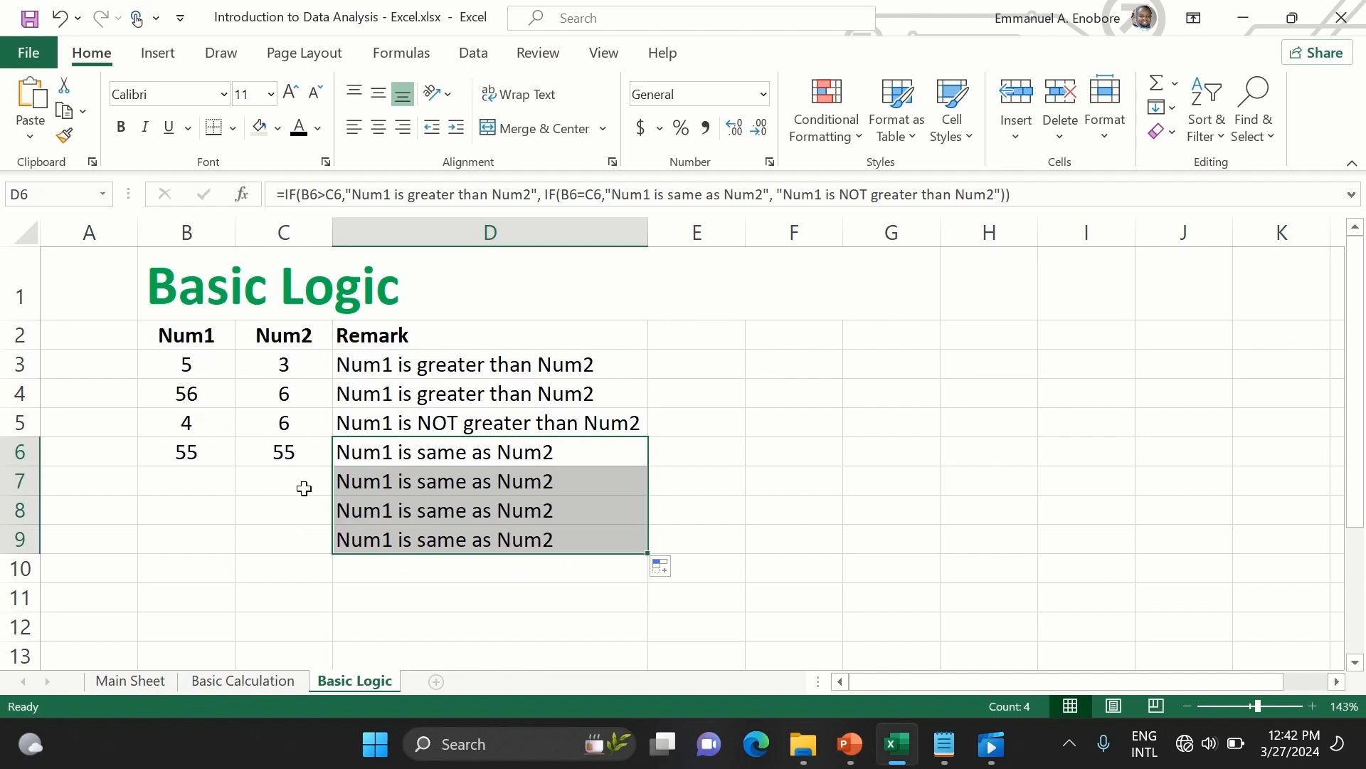
# - Enter the Num1 values 4, 45 and 66 in cells B7 to B9
pyautogui.click(355, 488)
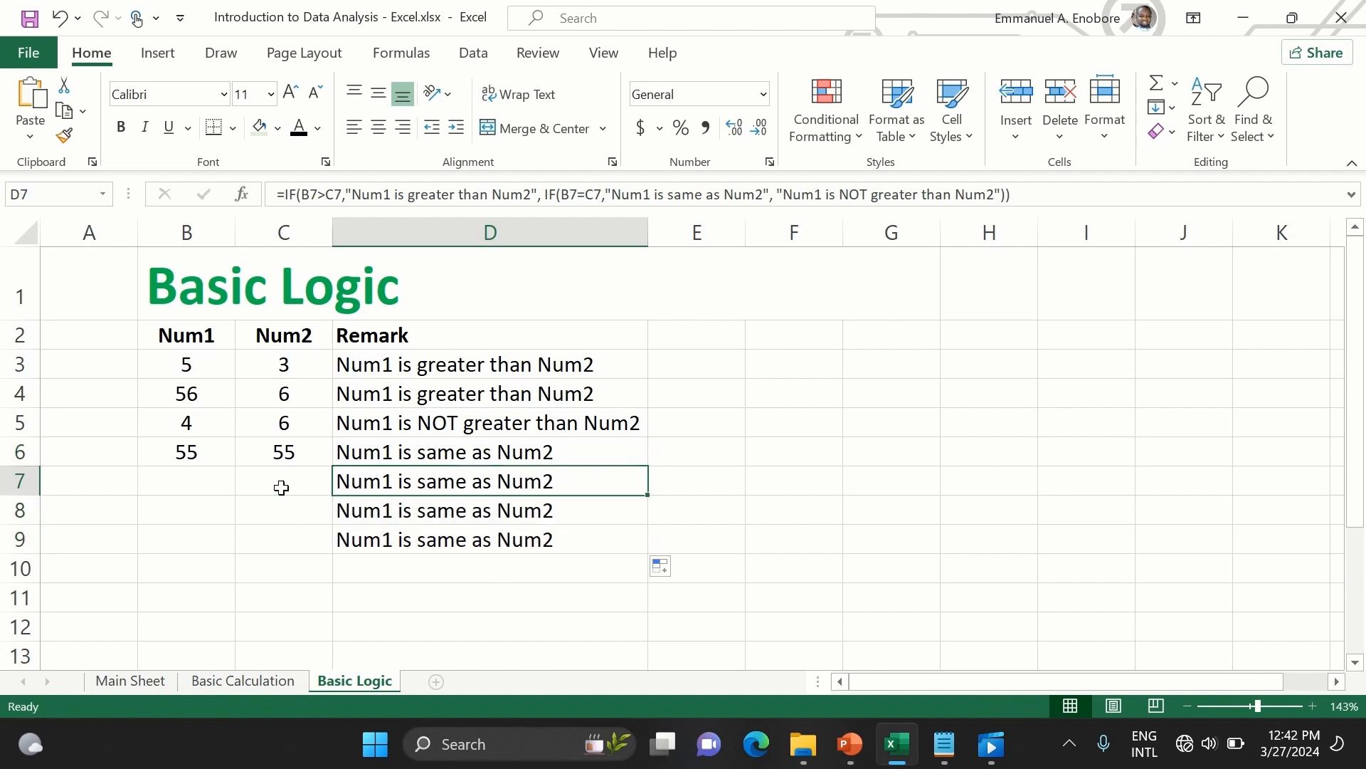
pyautogui.click(182, 493)
pyautogui.write('4')
pyautogui.press('Return')
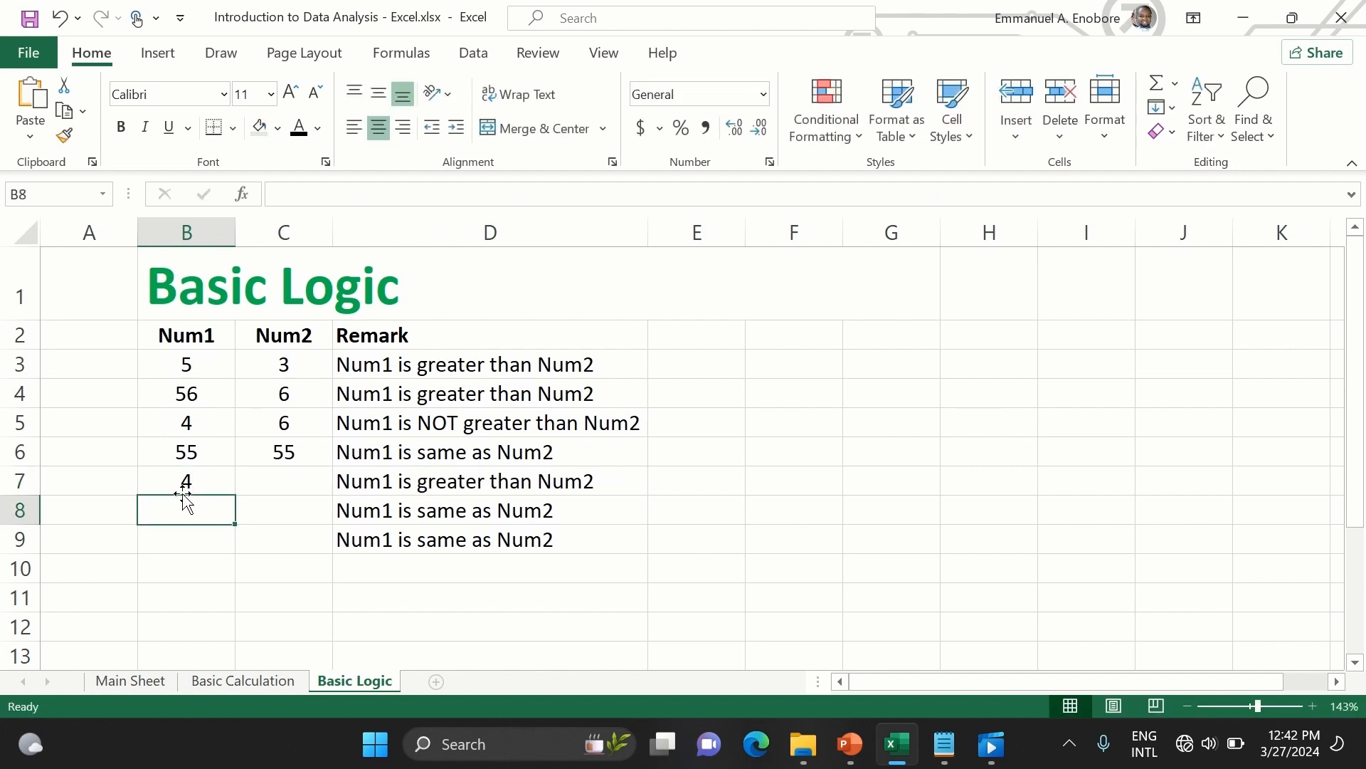
pyautogui.write('4')
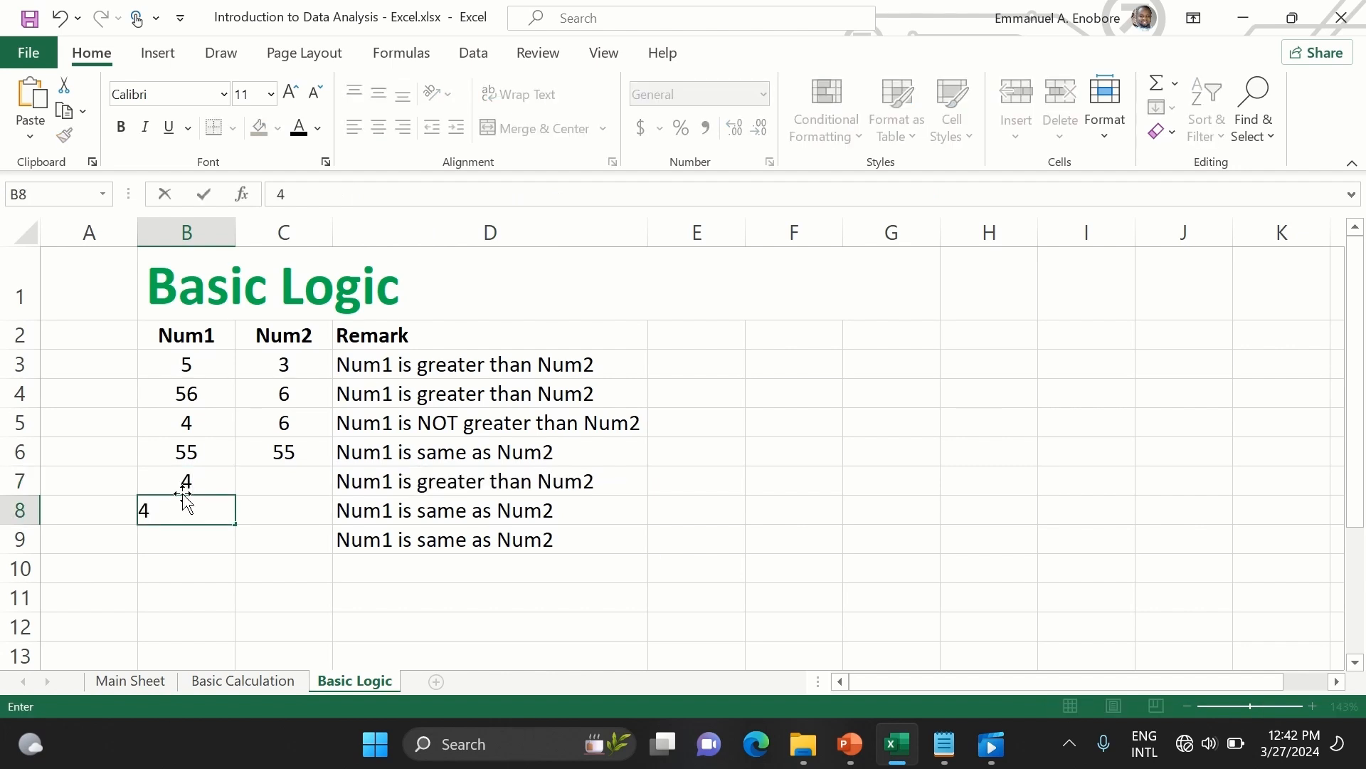
pyautogui.write('5')
pyautogui.press('Return')
pyautogui.write('66')
# - Enter the Num2 values 76 in C9, 5 in C8 and 4 in C7
pyautogui.press('Tab')
pyautogui.write('7')
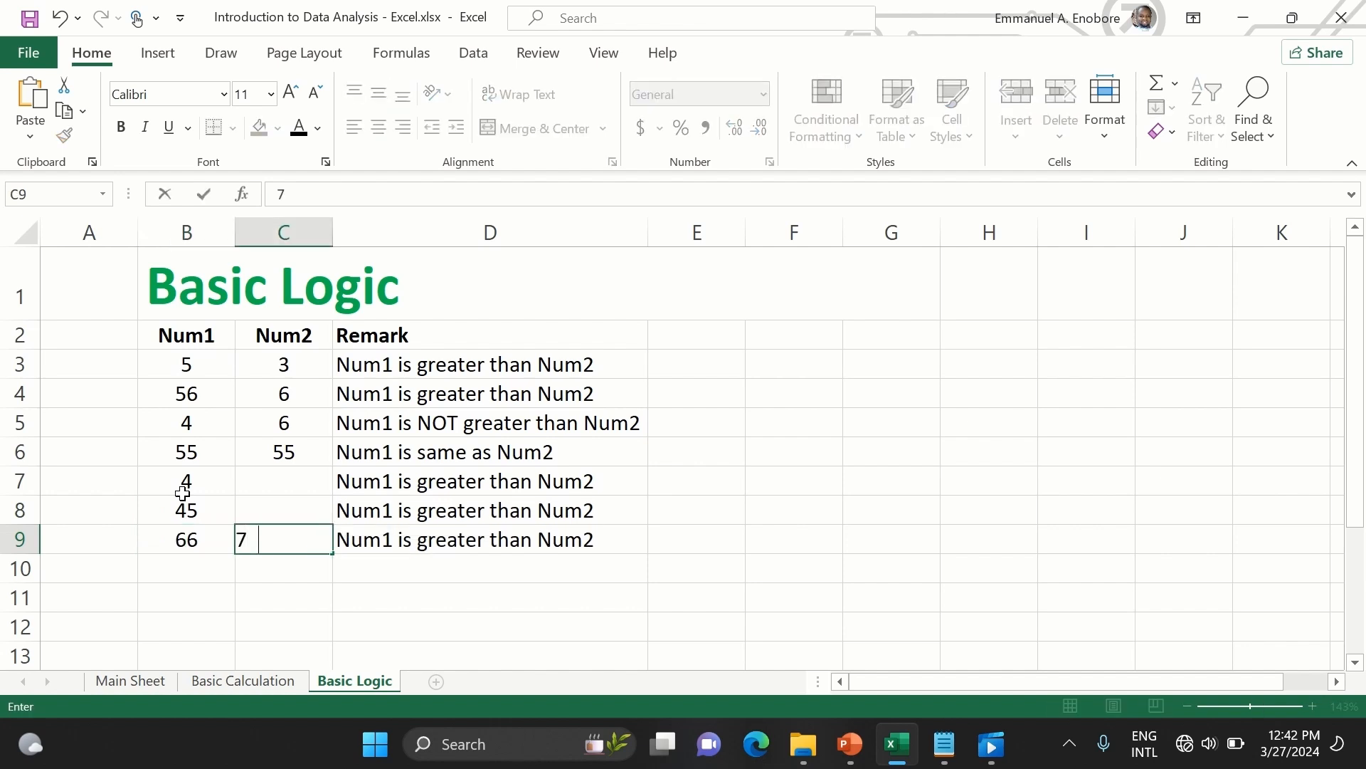
pyautogui.write('6')
pyautogui.press('Up')
pyautogui.write('5')
pyautogui.press('Up')
pyautogui.write('4')
pyautogui.hotkey('ctrl', 'Return')
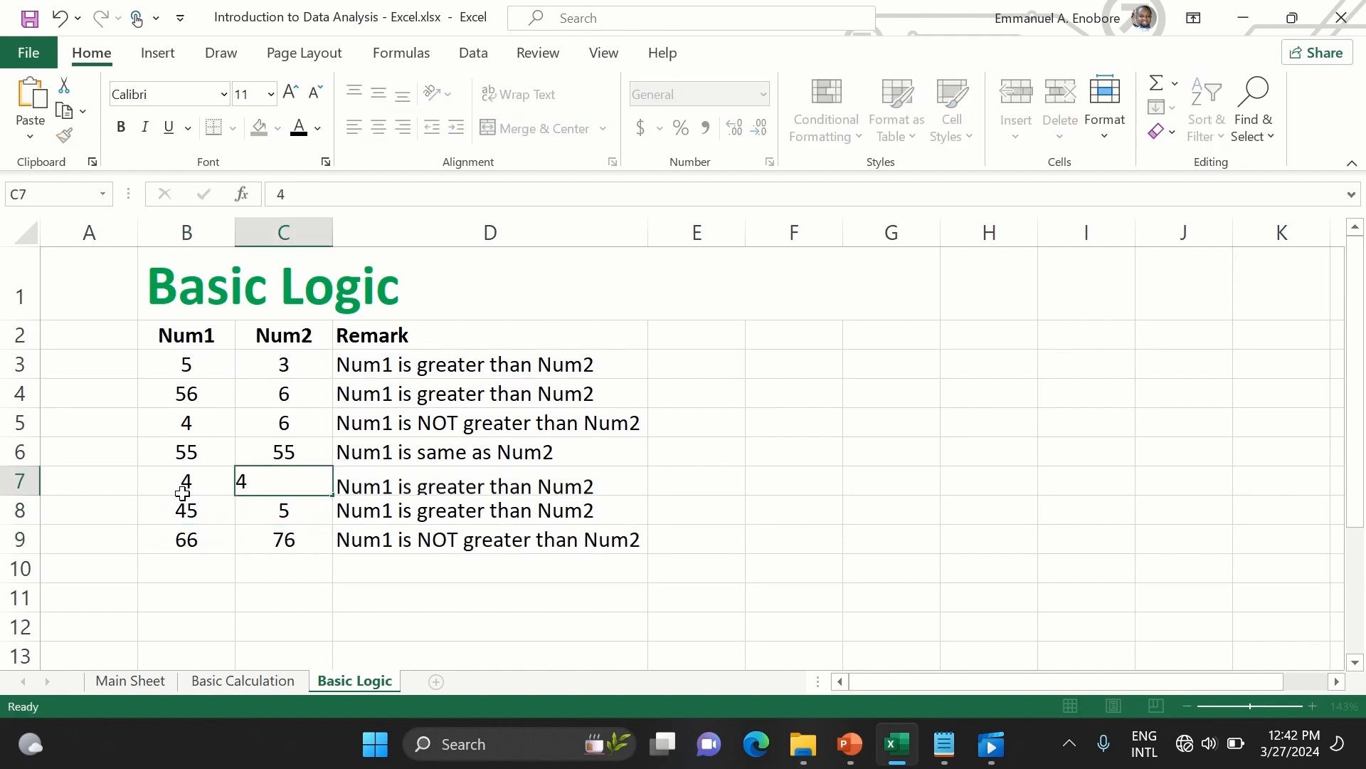
pyautogui.press('Return')
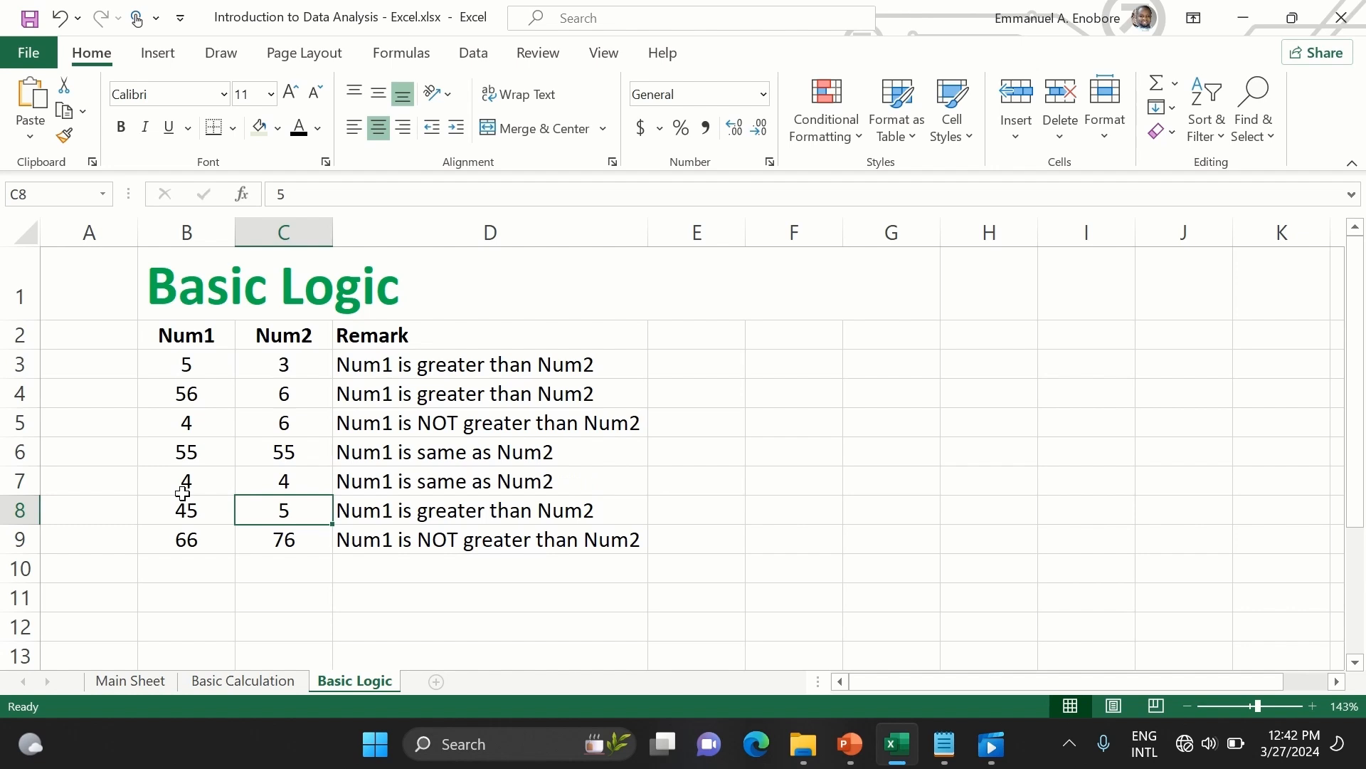
pyautogui.click(314, 563)
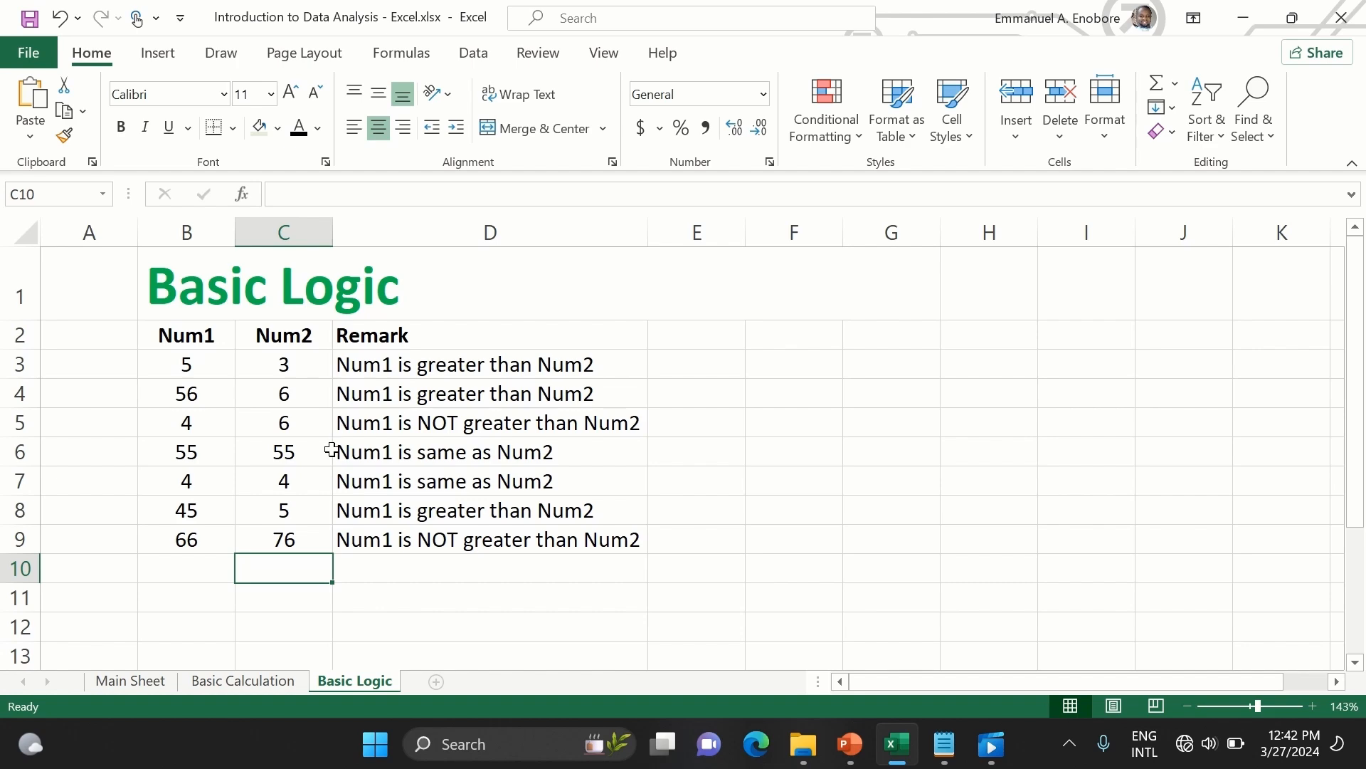
# - Review the Main Sheet and Basic Calculation sheets and return to the Basic Logic sheet
pyautogui.click(126, 679)
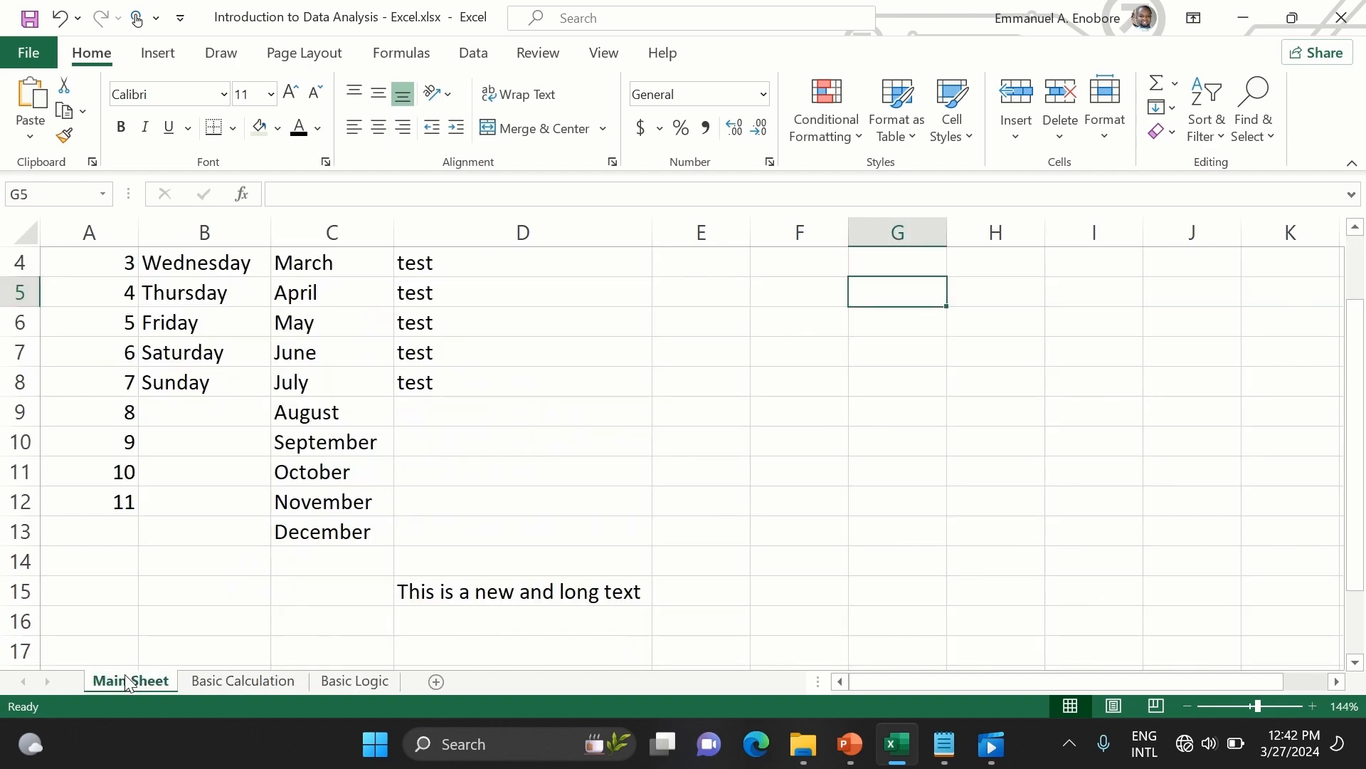
pyautogui.click(231, 681)
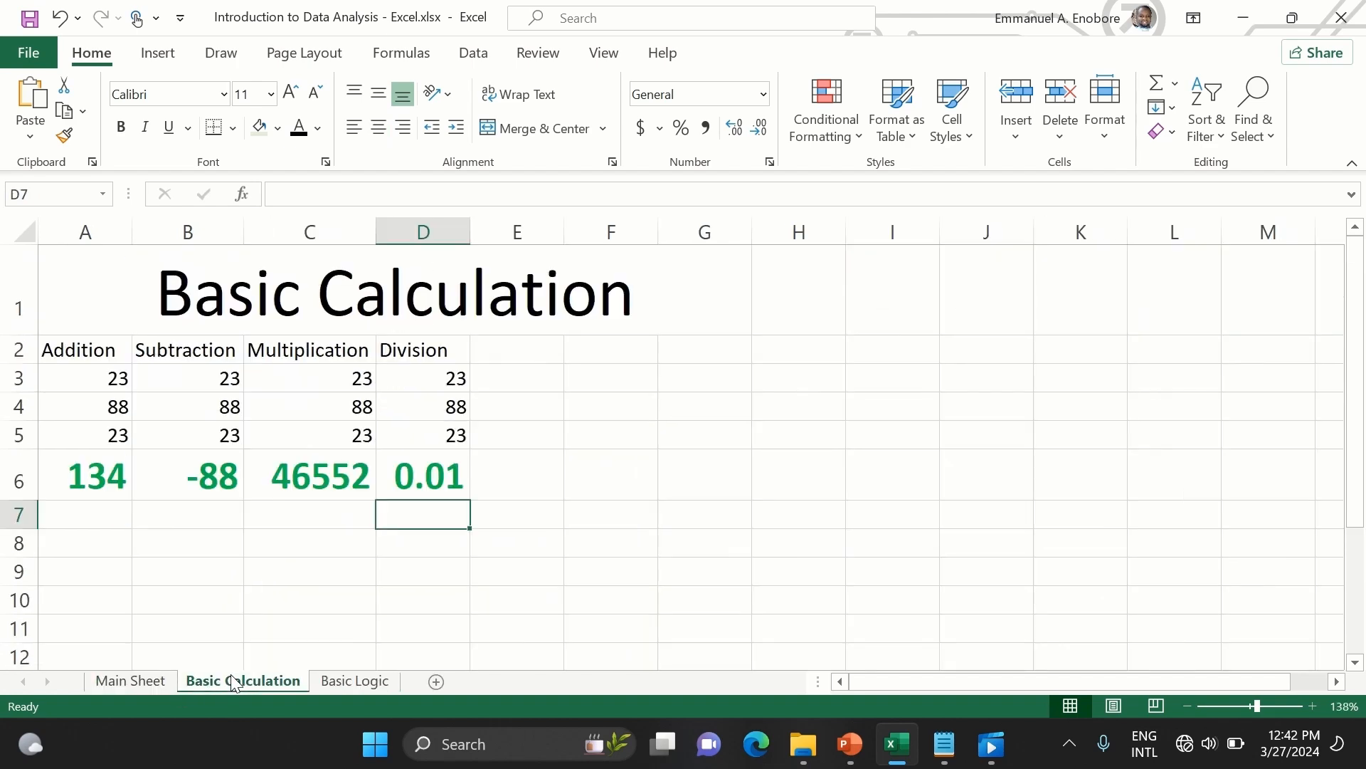
pyautogui.click(327, 682)
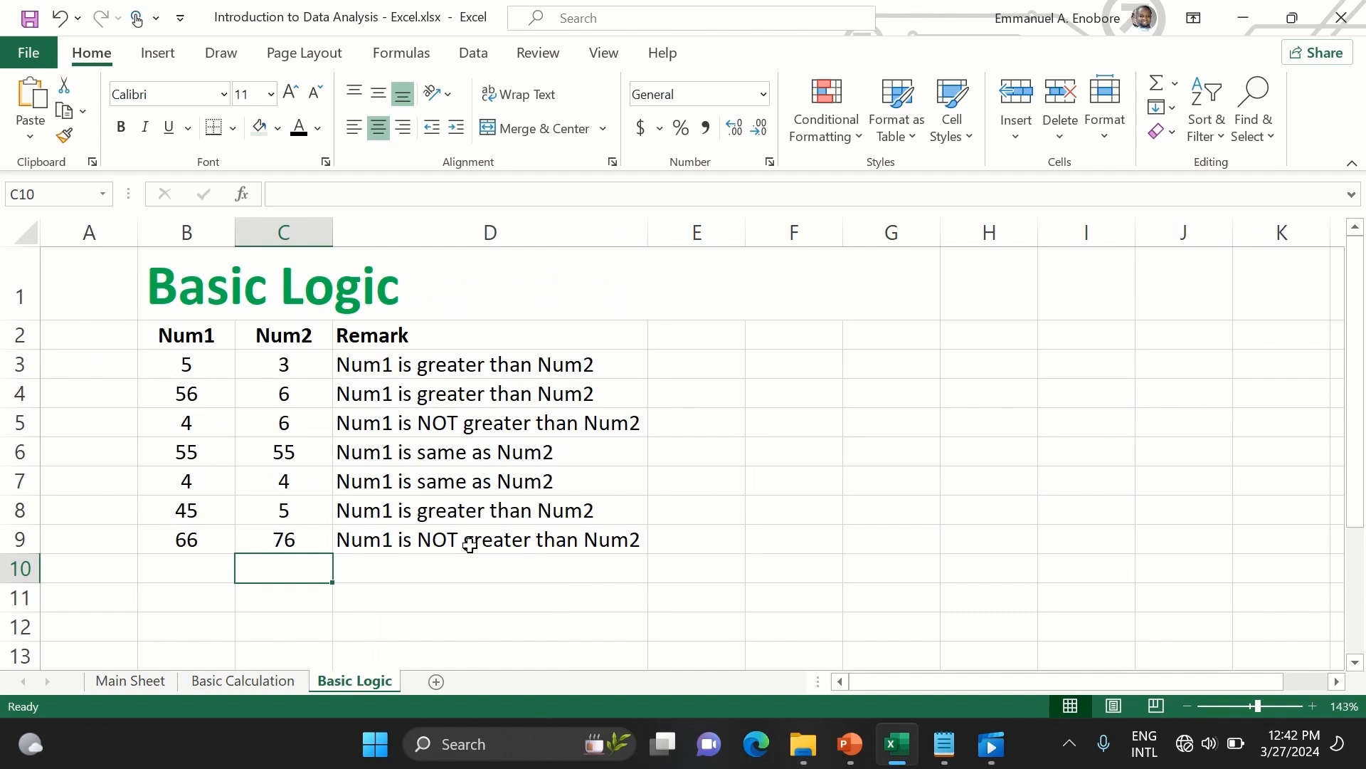